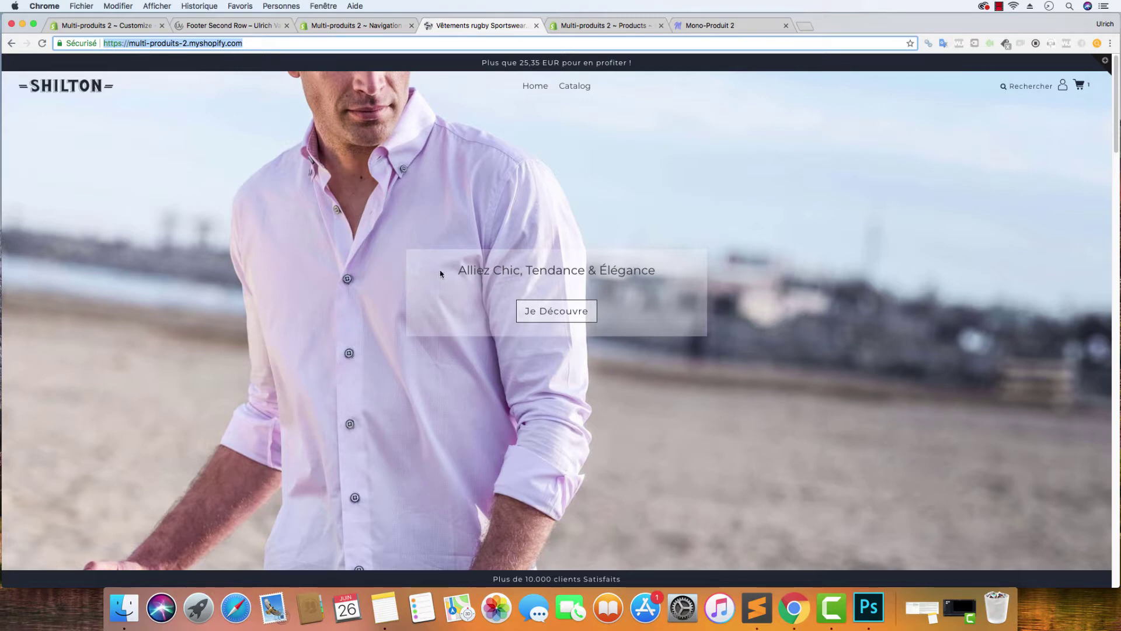
- Review the Shilton storefront home page from the banner down to the footer and the featured product of the month
{"action": "scroll", "coordinate": [320, 314], "scroll_direction": "down", "scroll_amount": 10}
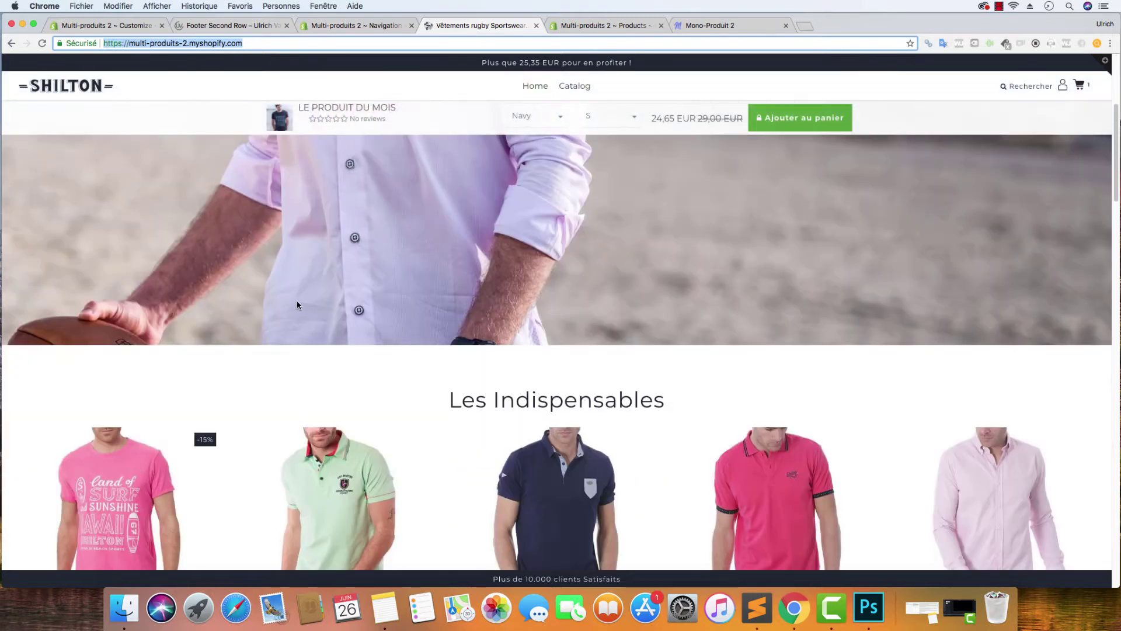
{"action": "scroll", "coordinate": [299, 316], "scroll_direction": "down", "scroll_amount": 20}
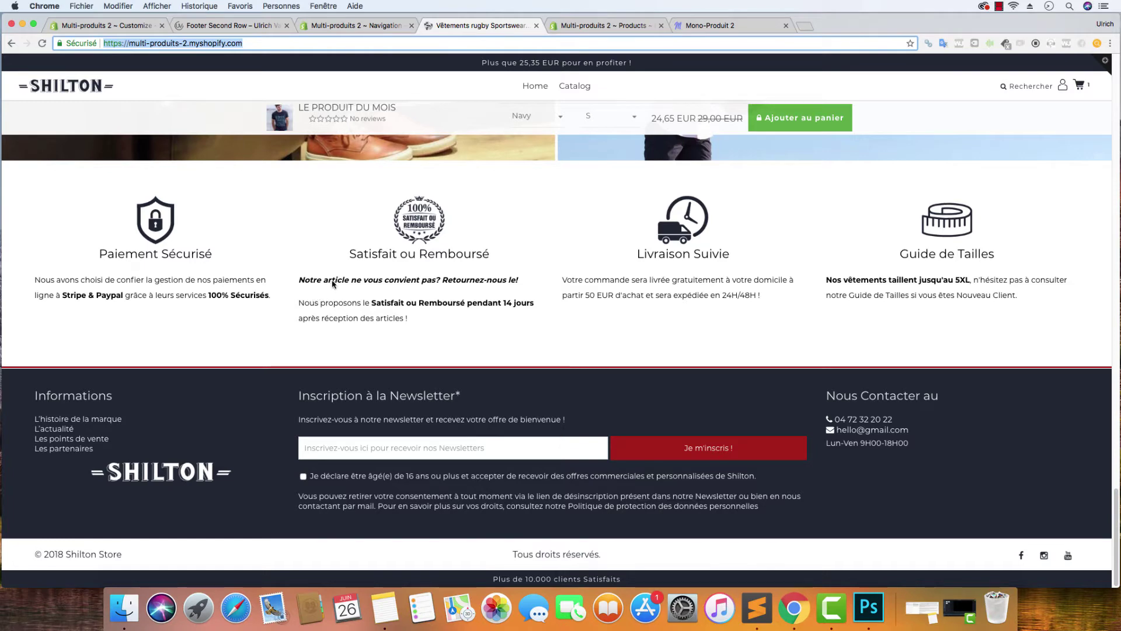
{"action": "scroll", "coordinate": [428, 355], "scroll_direction": "up", "scroll_amount": 10}
{"action": "scroll", "coordinate": [426, 366], "scroll_direction": "up", "scroll_amount": 15}
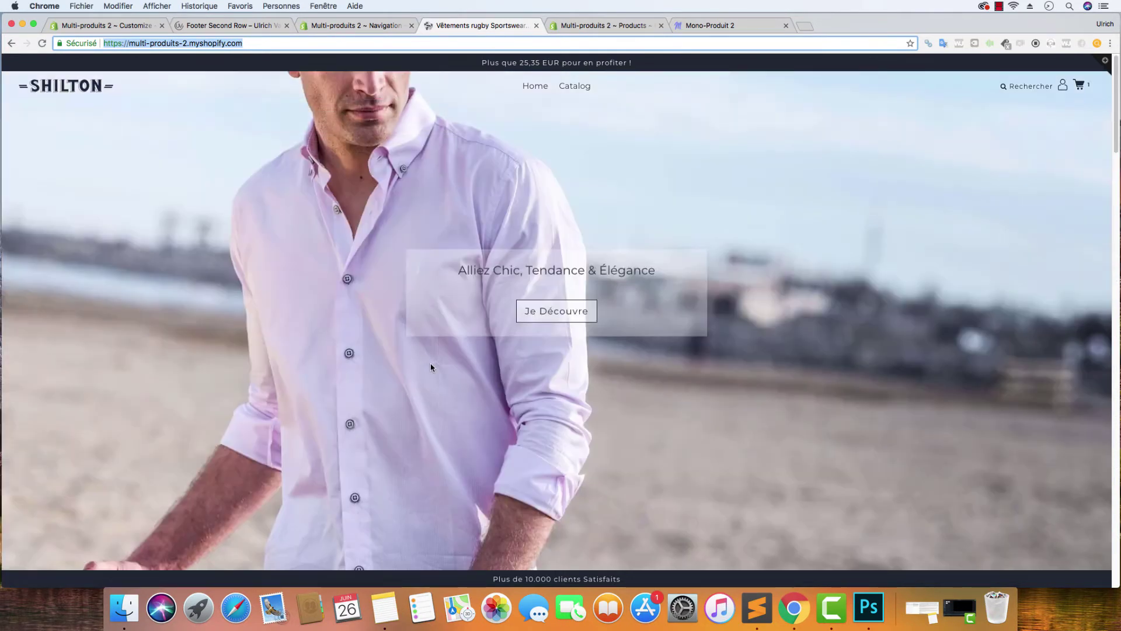
{"action": "scroll", "coordinate": [474, 372], "scroll_direction": "down", "scroll_amount": 5}
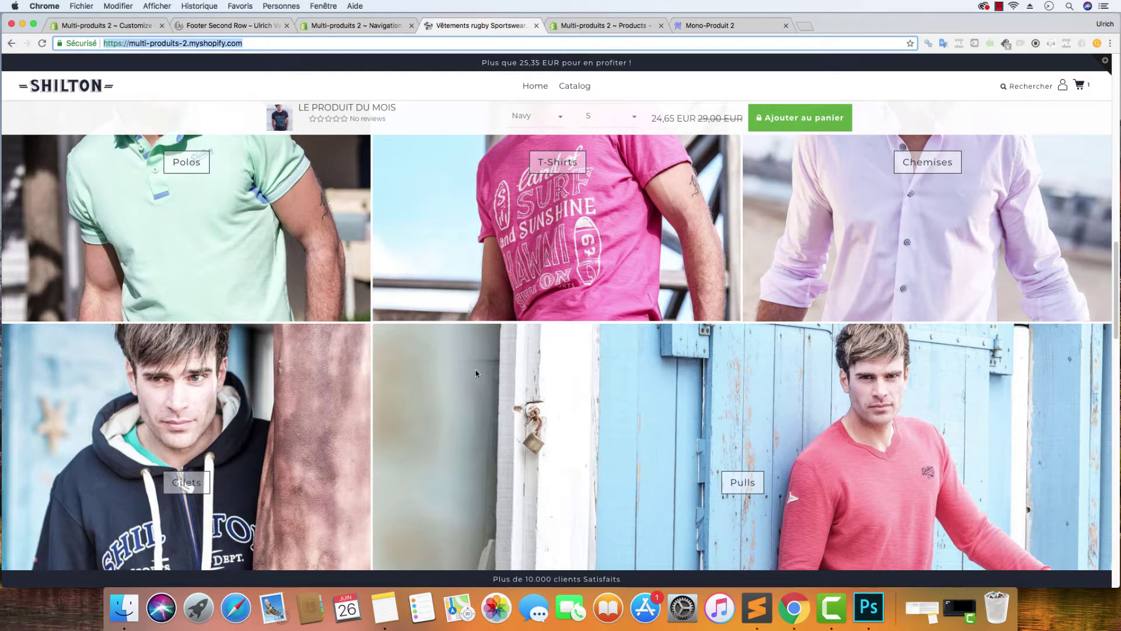
{"action": "scroll", "coordinate": [492, 330], "scroll_direction": "down", "scroll_amount": 10}
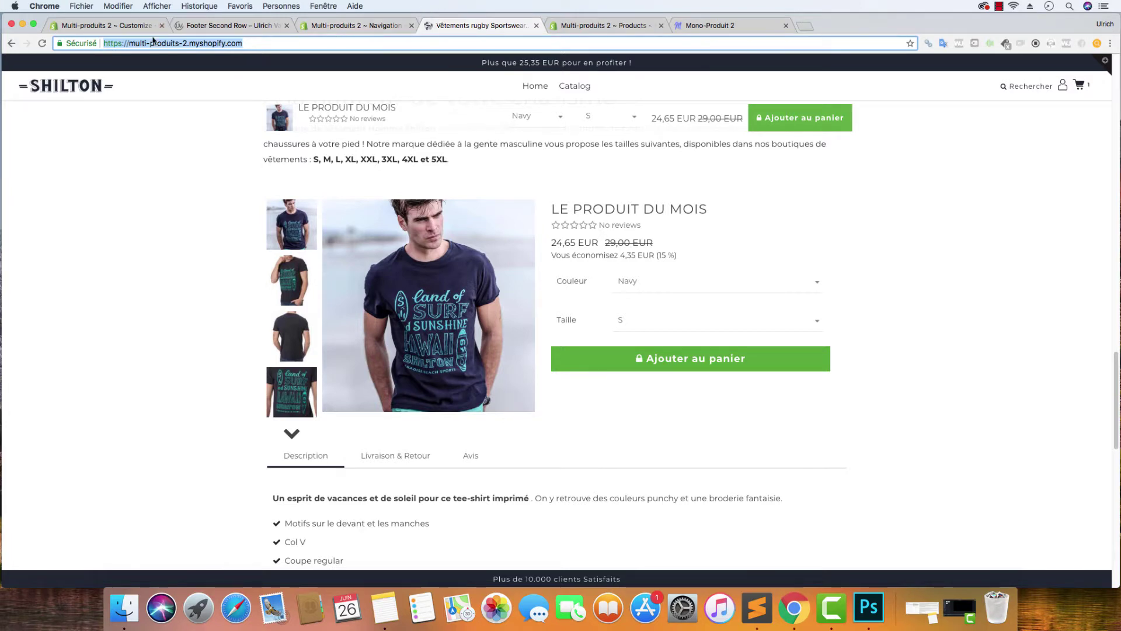
- Leave the theme editor, open the installed Sales Sniper app and start a new counter line
{"action": "left_click", "coordinate": [110, 28]}
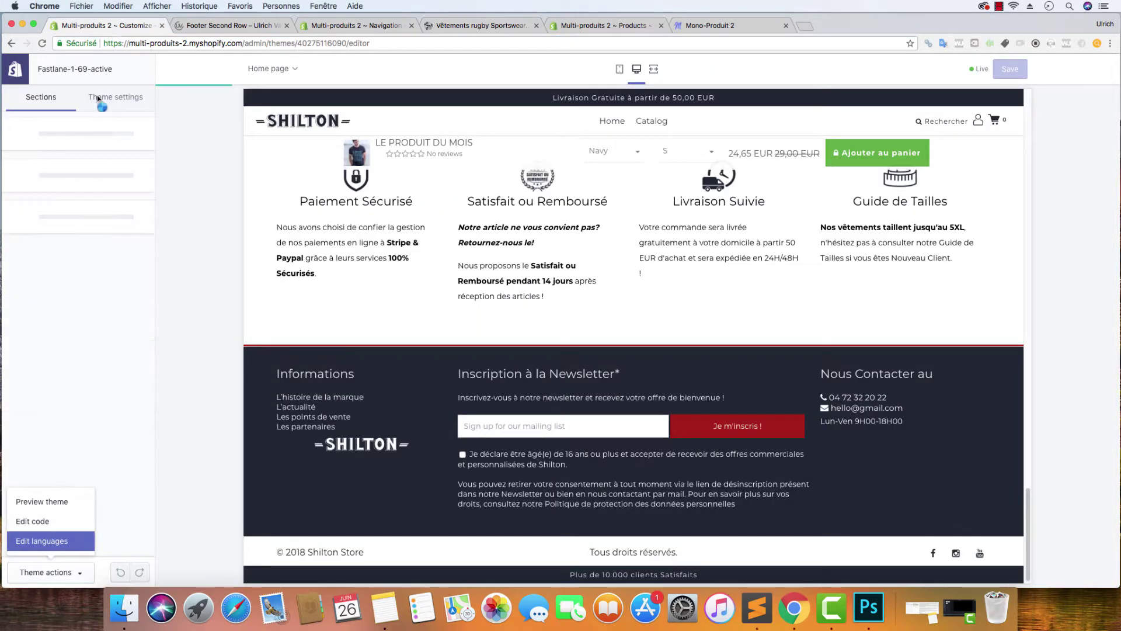
{"action": "left_click", "coordinate": [22, 77]}
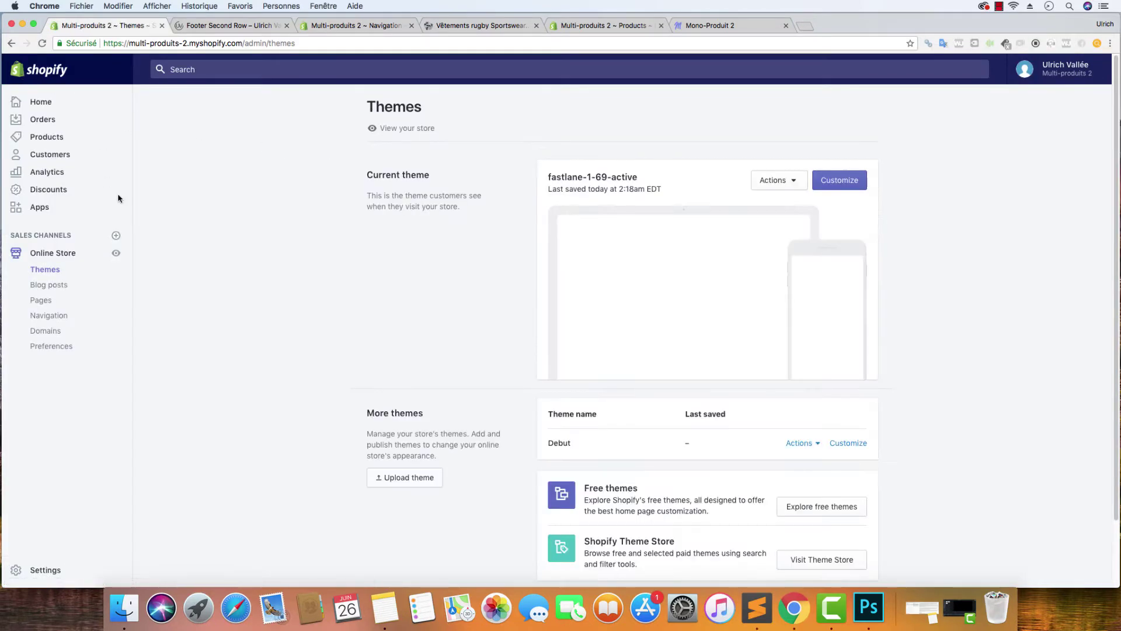
{"action": "left_click", "coordinate": [41, 212]}
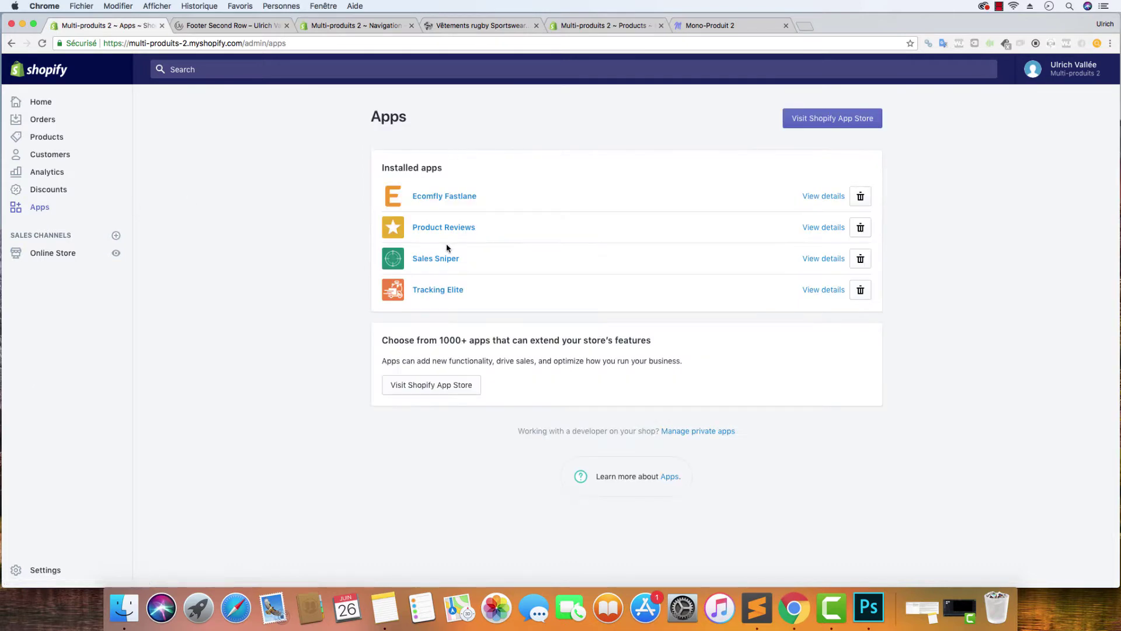
{"action": "left_click", "coordinate": [448, 260]}
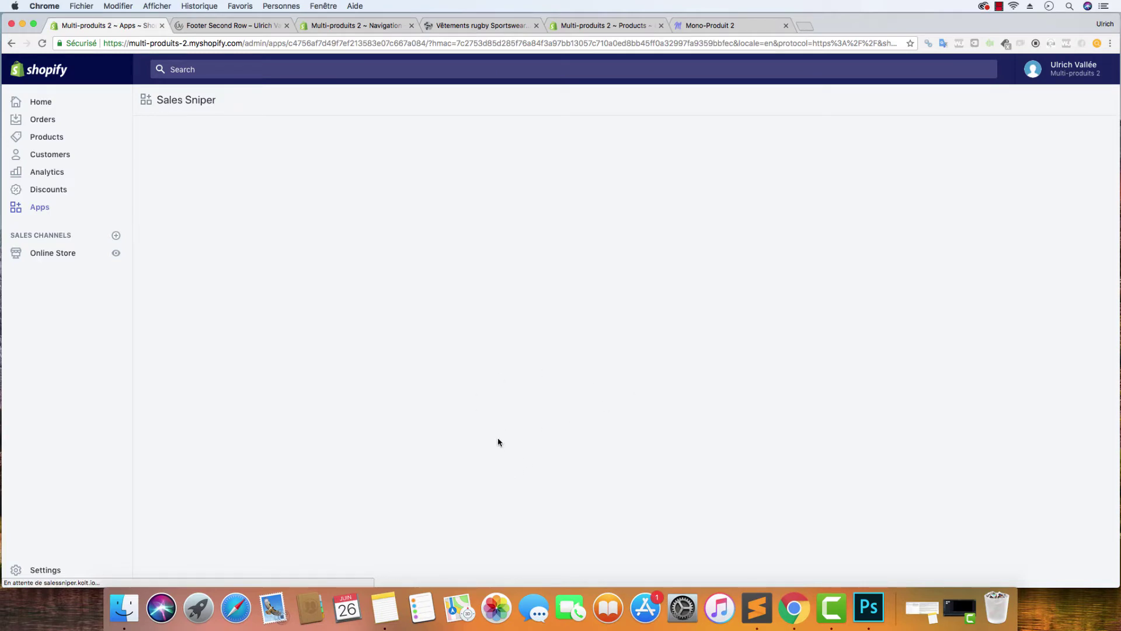
{"action": "scroll", "coordinate": [512, 420], "scroll_direction": "down", "scroll_amount": 3}
{"action": "scroll", "coordinate": [516, 418], "scroll_direction": "up", "scroll_amount": 3}
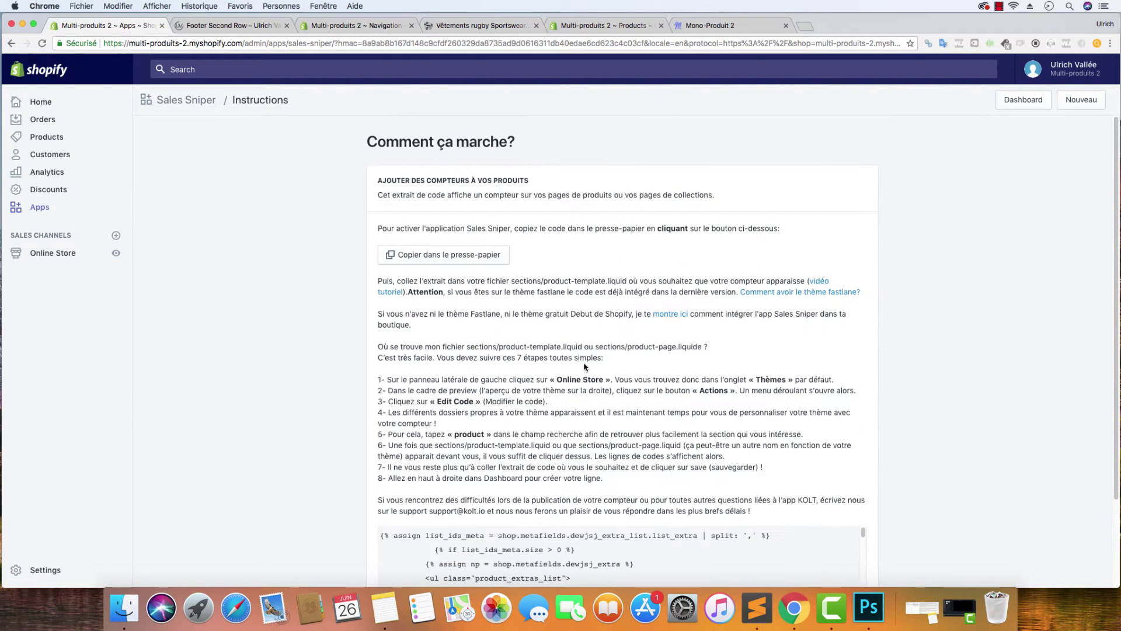
{"action": "left_click", "coordinate": [1081, 100]}
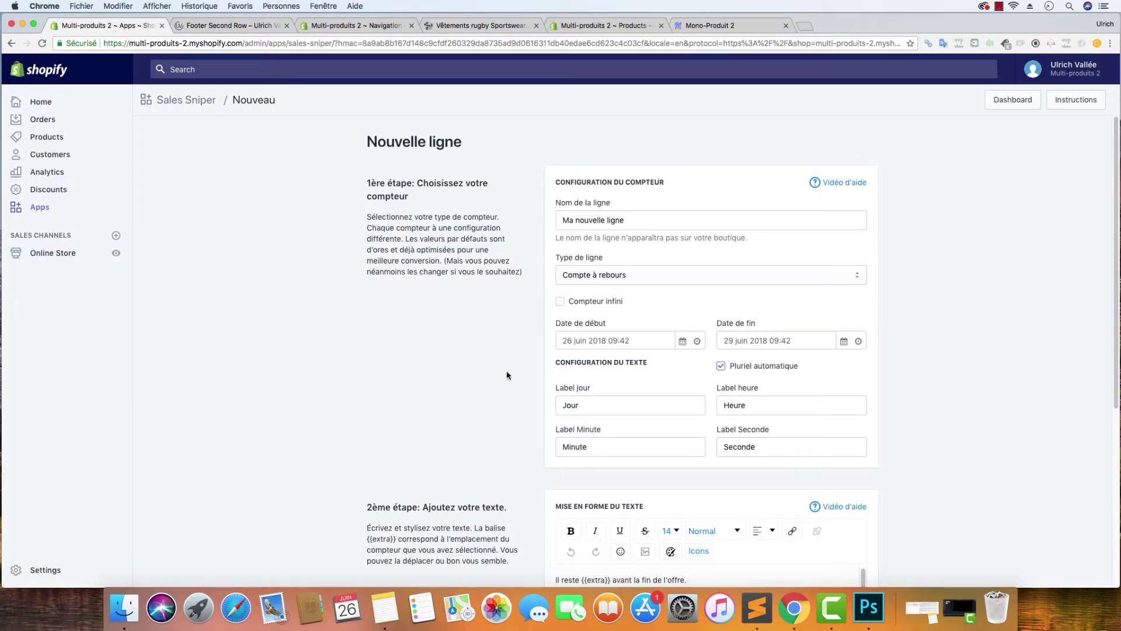
- Open Sales-Sniper.html from the Multi-produits1 - Shilton folder in Sublime Text and close the Links Footer.html window
{"action": "left_click", "coordinate": [123, 607]}
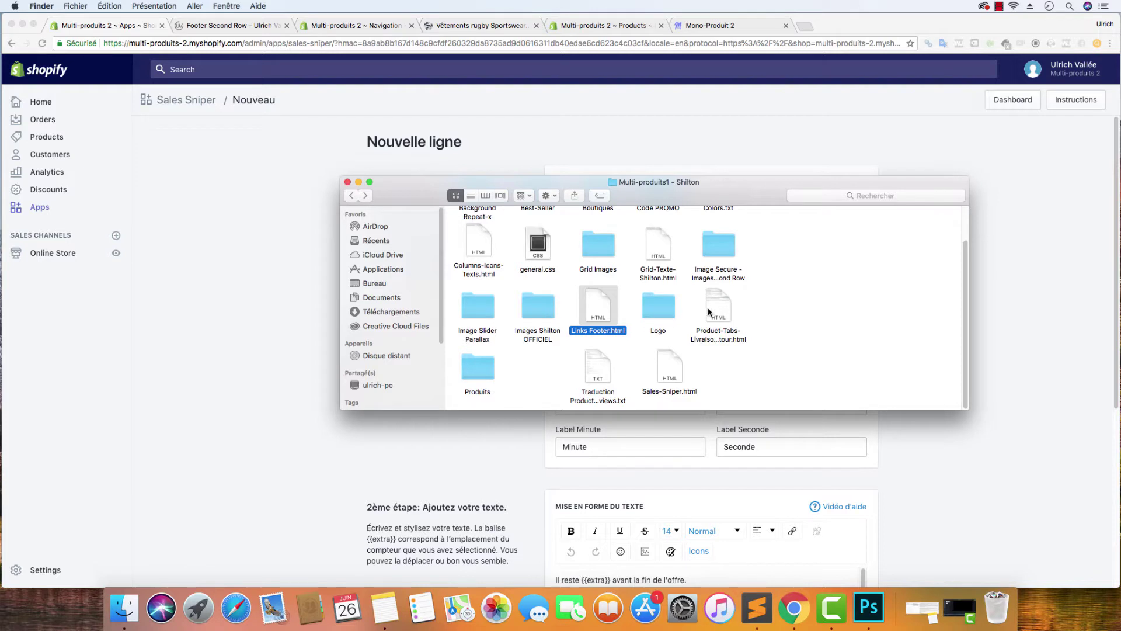
{"action": "left_click", "coordinate": [720, 313]}
{"action": "left_click_drag", "start_coordinate": [681, 372], "coordinate": [757, 607]}
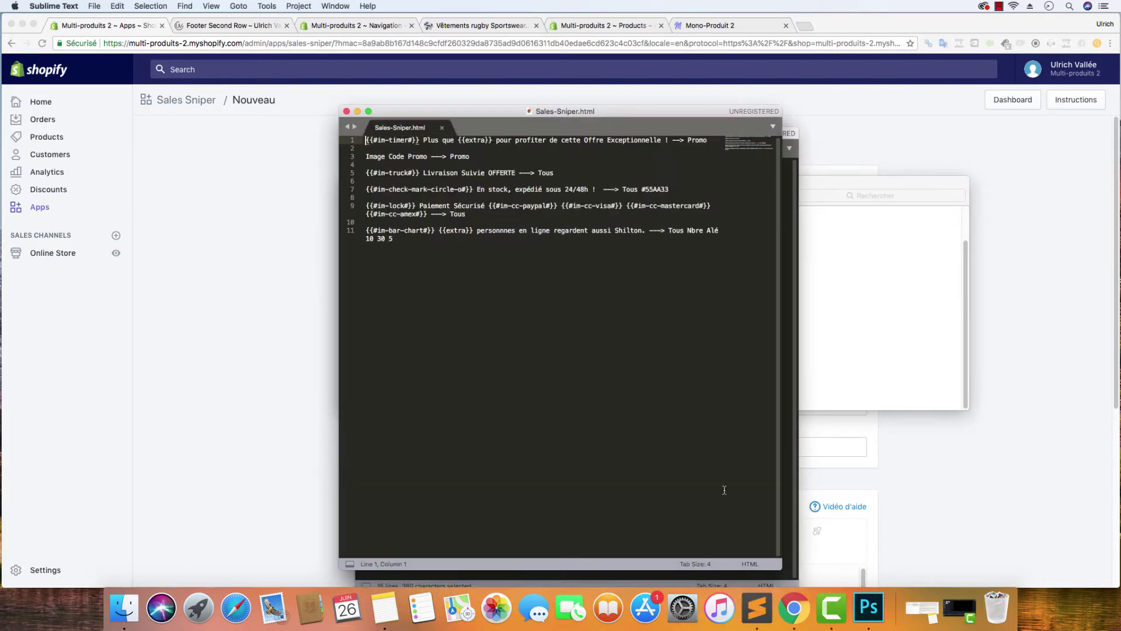
{"action": "left_click", "coordinate": [788, 164]}
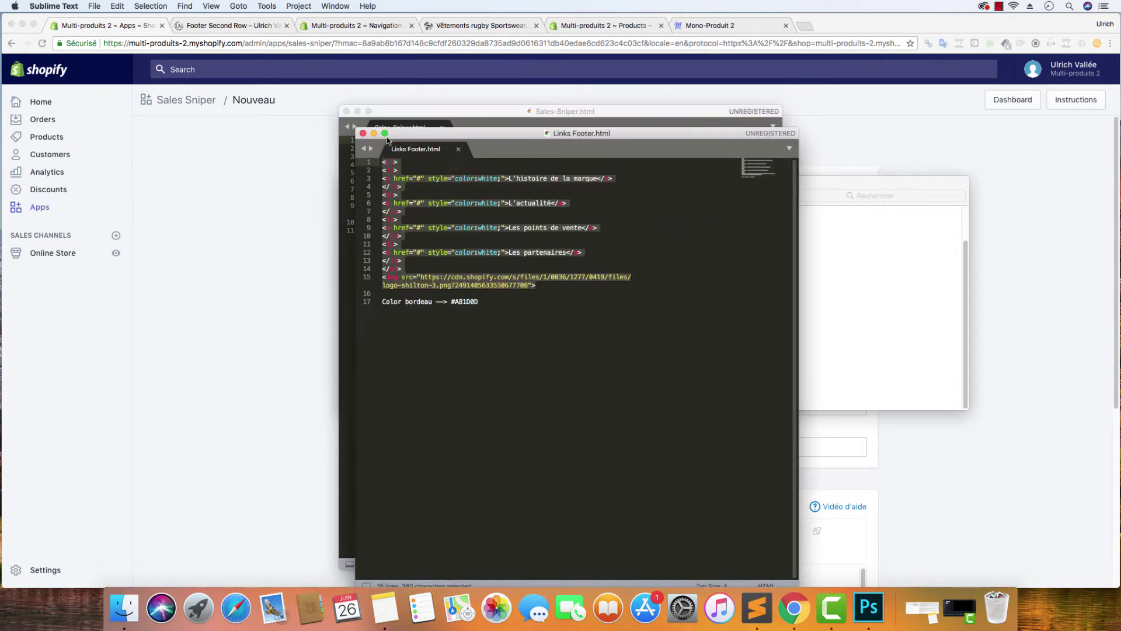
{"action": "left_click", "coordinate": [363, 134]}
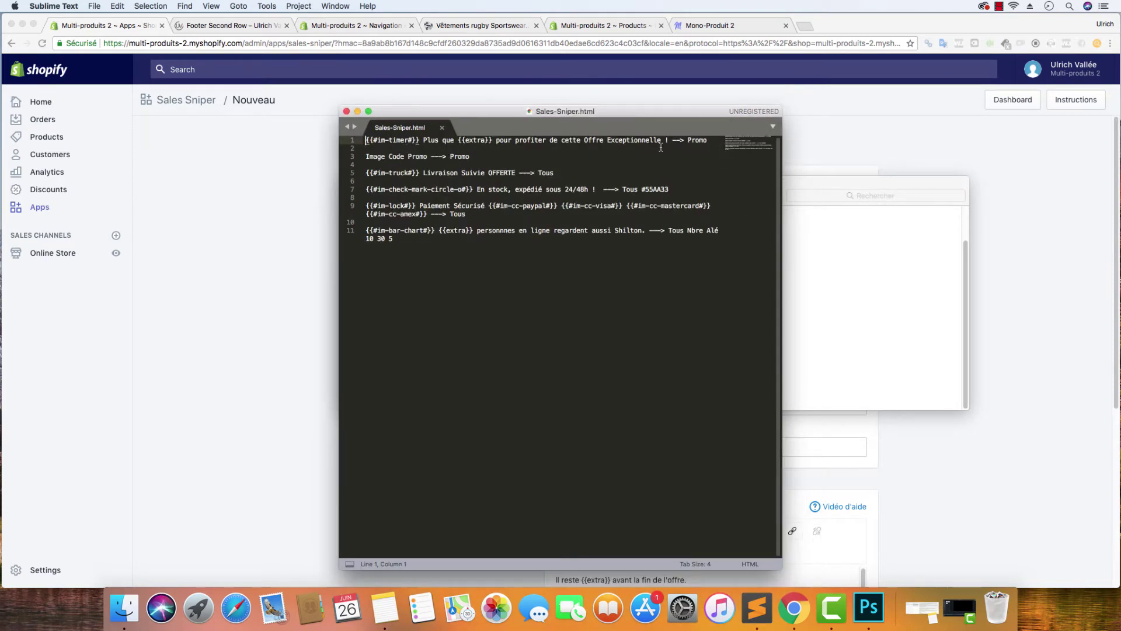
- Copy the text "{{#im-timer#}} Plus que {{extra}} pour profiter de cette Offre Exceptionnelle !" from Sales-Sniper.html
{"action": "left_click_drag", "start_coordinate": [669, 139], "coordinate": [342, 137]}
{"action": "right_click", "coordinate": [376, 139]}
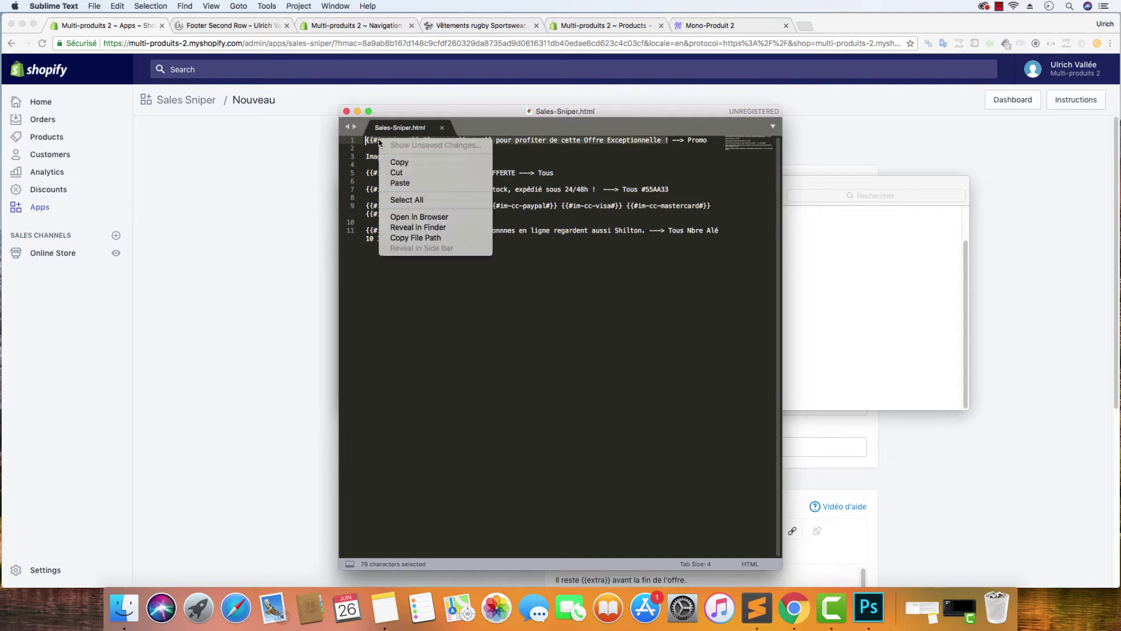
{"action": "left_click", "coordinate": [420, 156]}
- Switch to Chrome, close the Footer Second Row page and return to the Sales Sniper new line form
{"action": "left_click", "coordinate": [685, 30]}
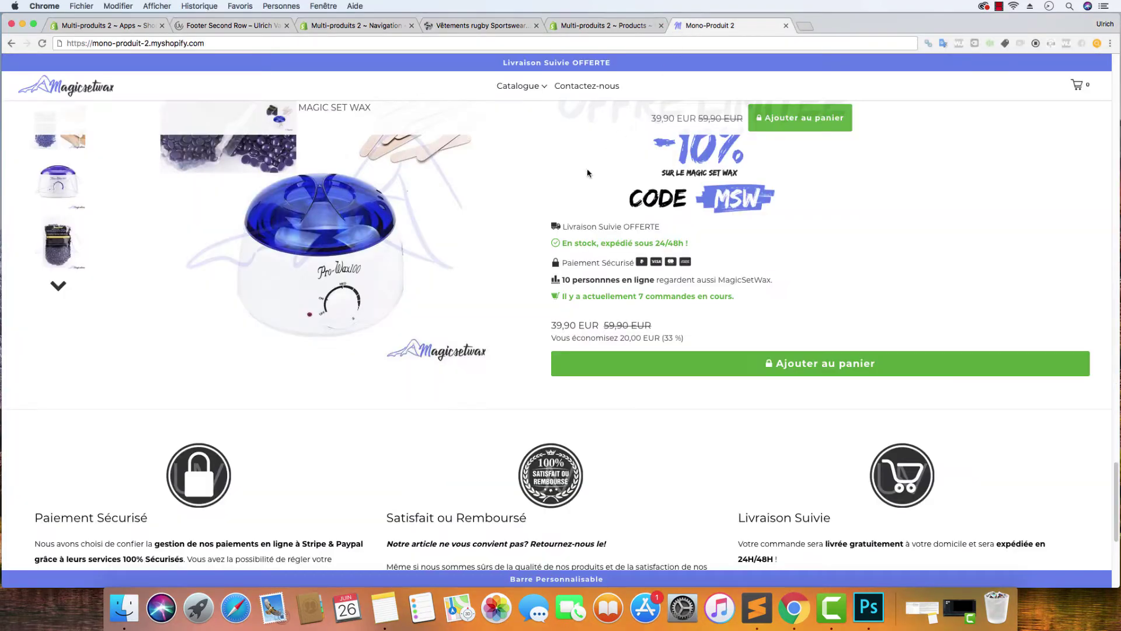
{"action": "left_click", "coordinate": [237, 31]}
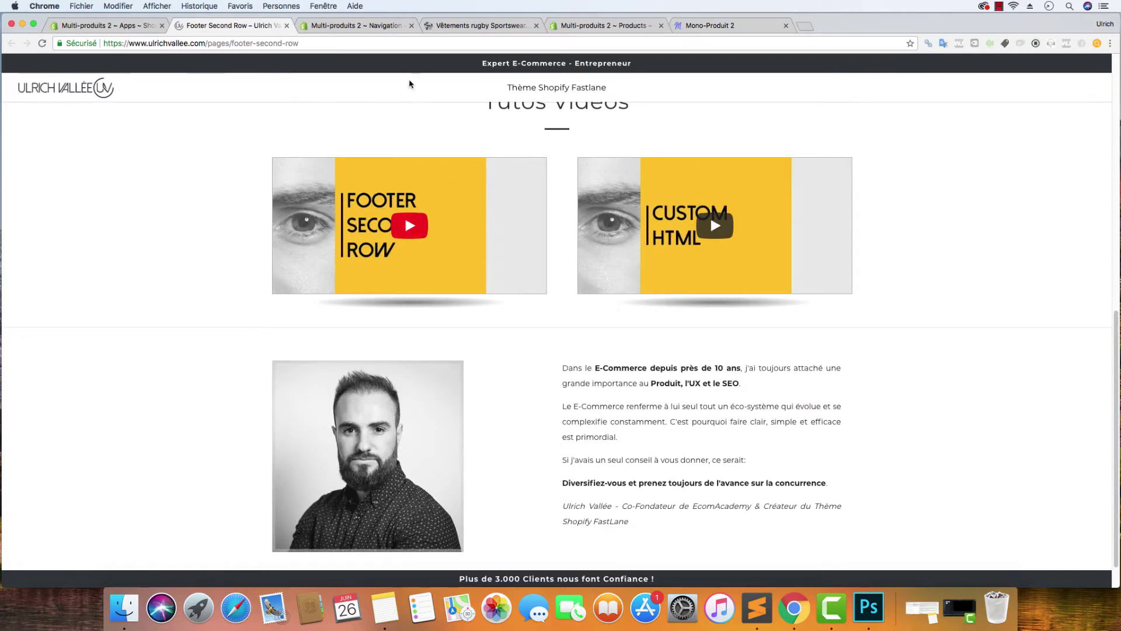
{"action": "left_click", "coordinate": [287, 26]}
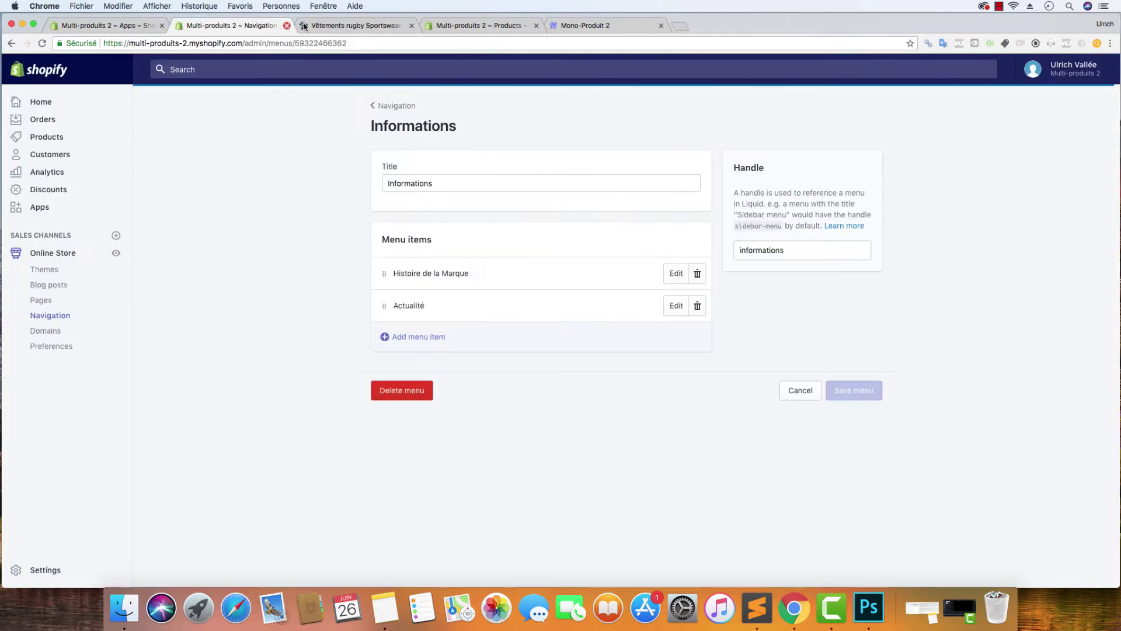
{"action": "left_click", "coordinate": [309, 26]}
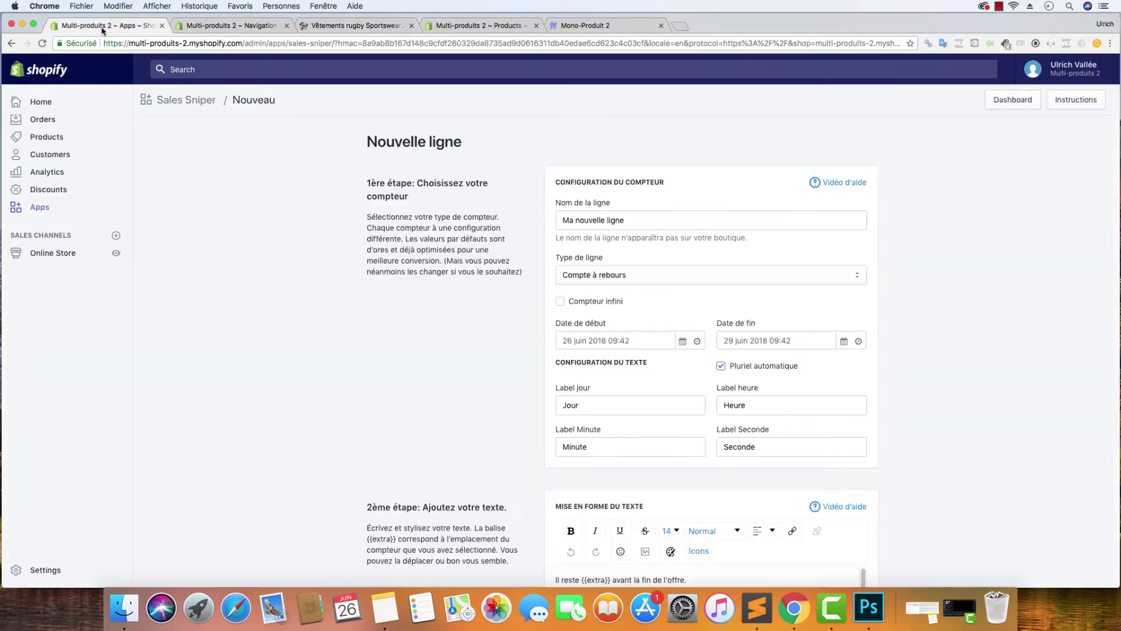
{"action": "left_click", "coordinate": [100, 26]}
- Name the new line "Compte à Rebours"
{"action": "triple_click", "coordinate": [634, 215]}
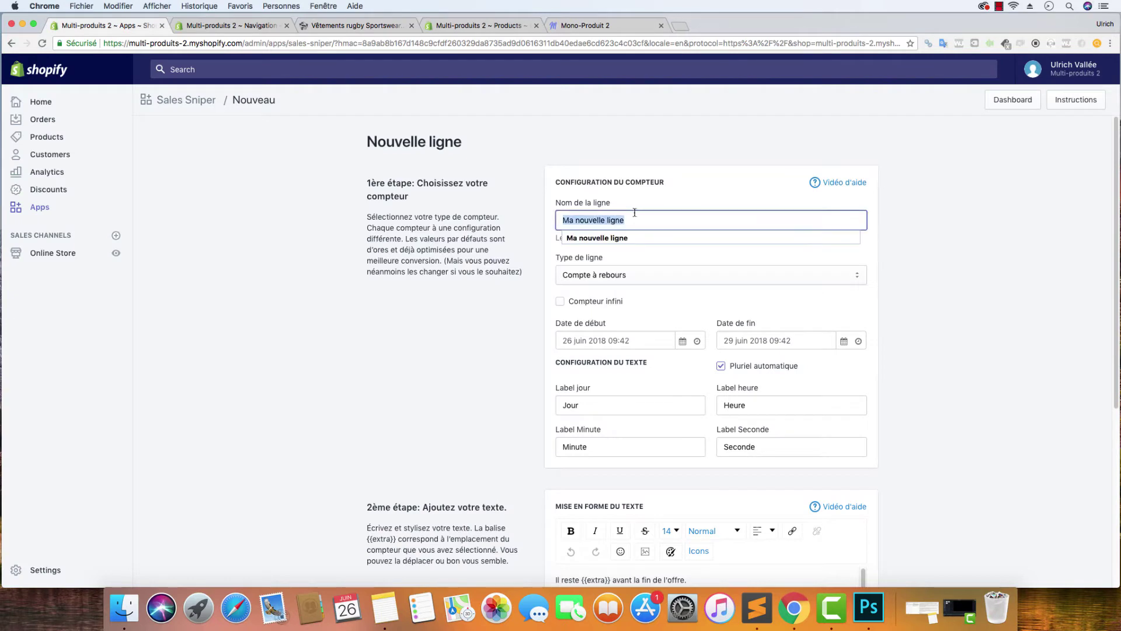
{"action": "type", "text": "COmpte"}
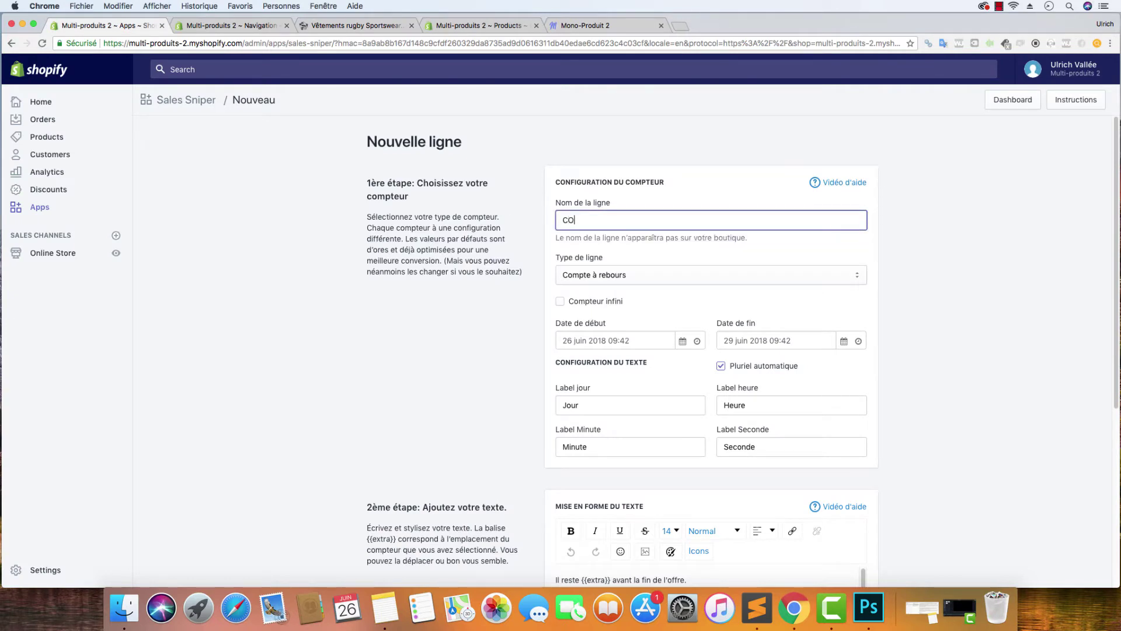
{"action": "key", "text": "BackSpace"}
{"action": "key", "text": "BackSpace"}
{"action": "key", "text": "BackSpace"}
{"action": "key", "text": "BackSpace"}
{"action": "key", "text": "BackSpace"}
{"action": "key", "text": "BackSpace"}
{"action": "type", "text": "ompte à Rebous"}
{"action": "key", "text": "BackSpace"}
{"action": "type", "text": "rs"}
- Enable the infinite counter option (Compteur infini) for the countdown line
{"action": "double_click", "coordinate": [580, 302]}
{"action": "left_click_drag", "start_coordinate": [579, 301], "coordinate": [569, 304]}
{"action": "left_click", "coordinate": [569, 302]}
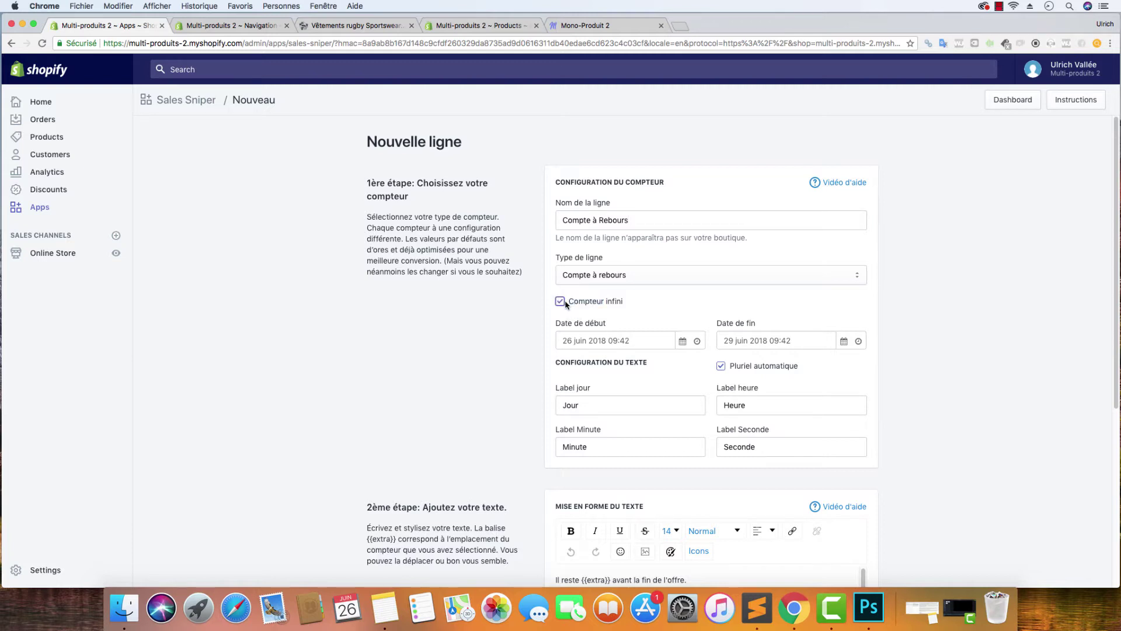
{"action": "left_click", "coordinate": [662, 338]}
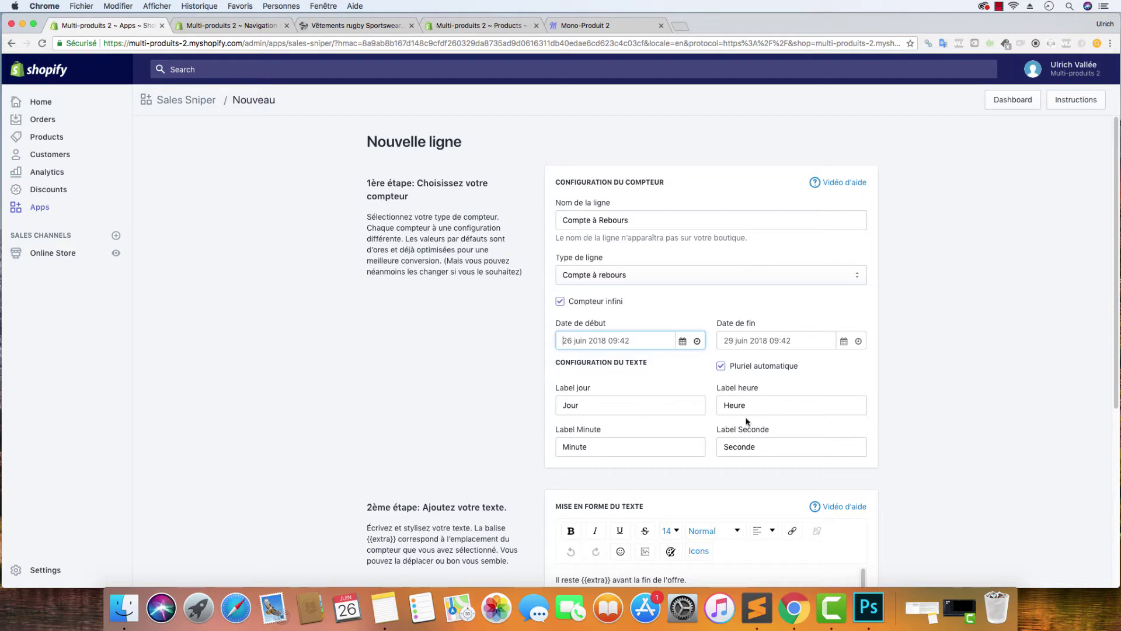
{"action": "left_click", "coordinate": [596, 404]}
- Replace the line's default text with the copied "{{#im-timer#}} Plus que {{extra}} pour profiter de cette Offre Exceptionnelle !"
{"action": "scroll", "coordinate": [490, 351], "scroll_direction": "down", "scroll_amount": 1}
{"action": "scroll", "coordinate": [489, 350], "scroll_direction": "down", "scroll_amount": 1}
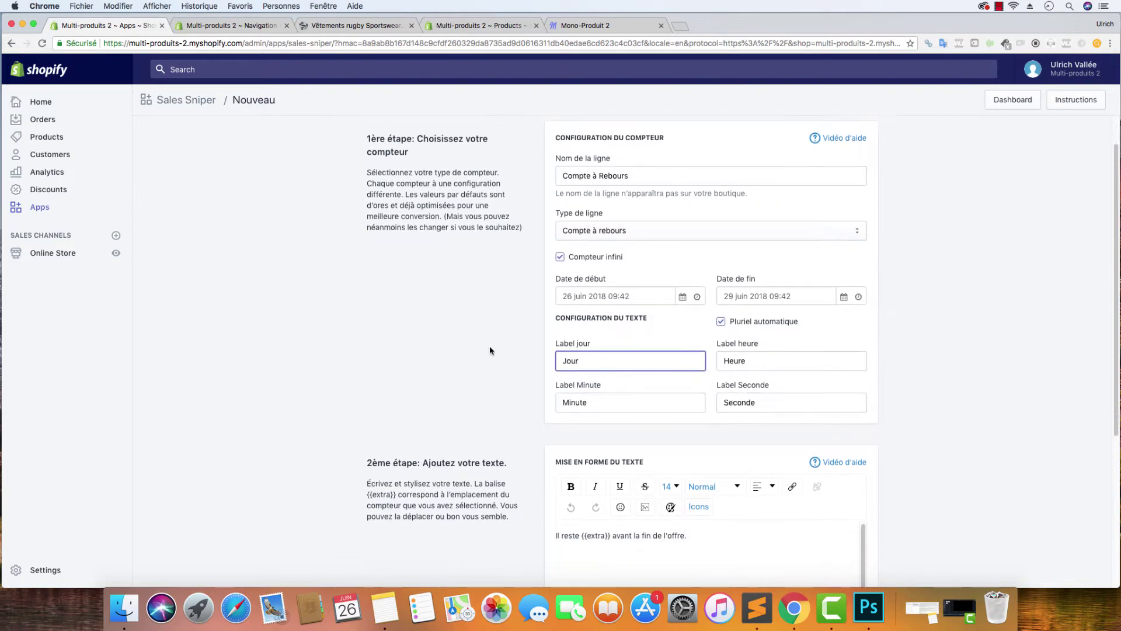
{"action": "scroll", "coordinate": [442, 362], "scroll_direction": "down", "scroll_amount": 5}
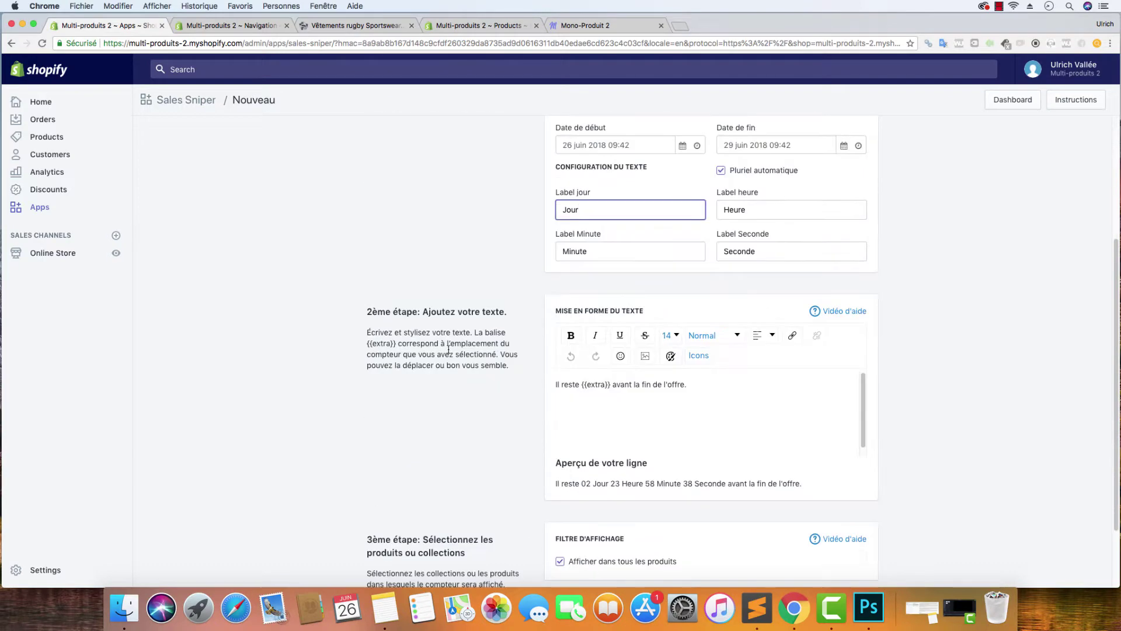
{"action": "triple_click", "coordinate": [680, 483]}
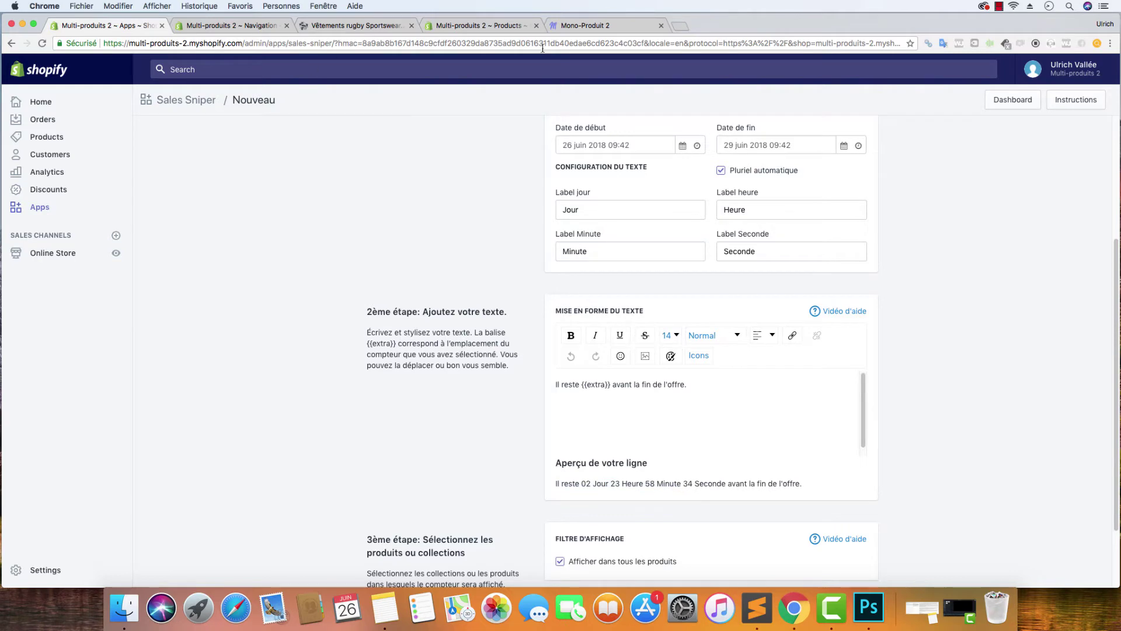
{"action": "left_click", "coordinate": [578, 29]}
{"action": "left_click", "coordinate": [156, 30]}
{"action": "left_click_drag", "start_coordinate": [720, 387], "coordinate": [493, 384]}
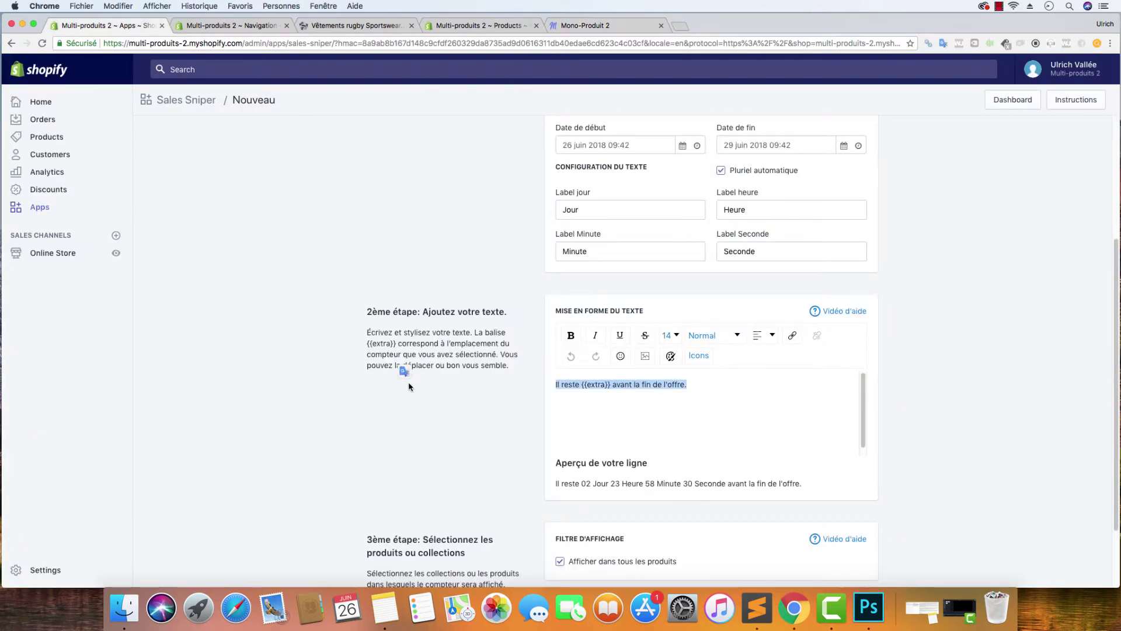
{"action": "key", "text": "super+v"}
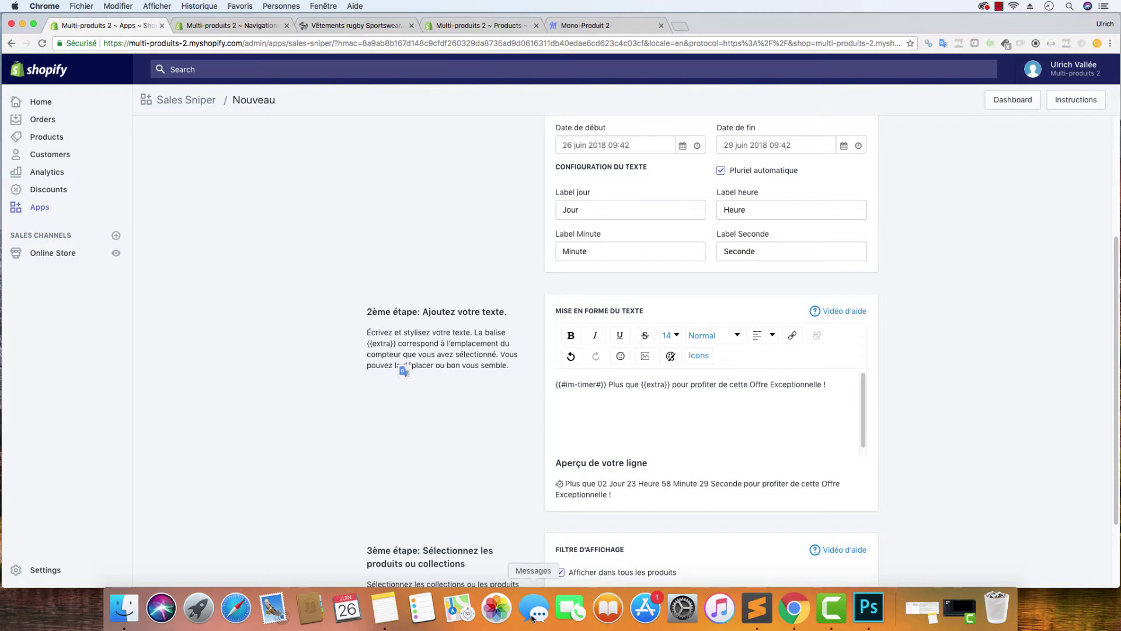
- Check the line's notes in Sales-Sniper.html, and set the {{#im-timer#}} tag in the line text to font size 16
{"action": "left_click", "coordinate": [756, 610]}
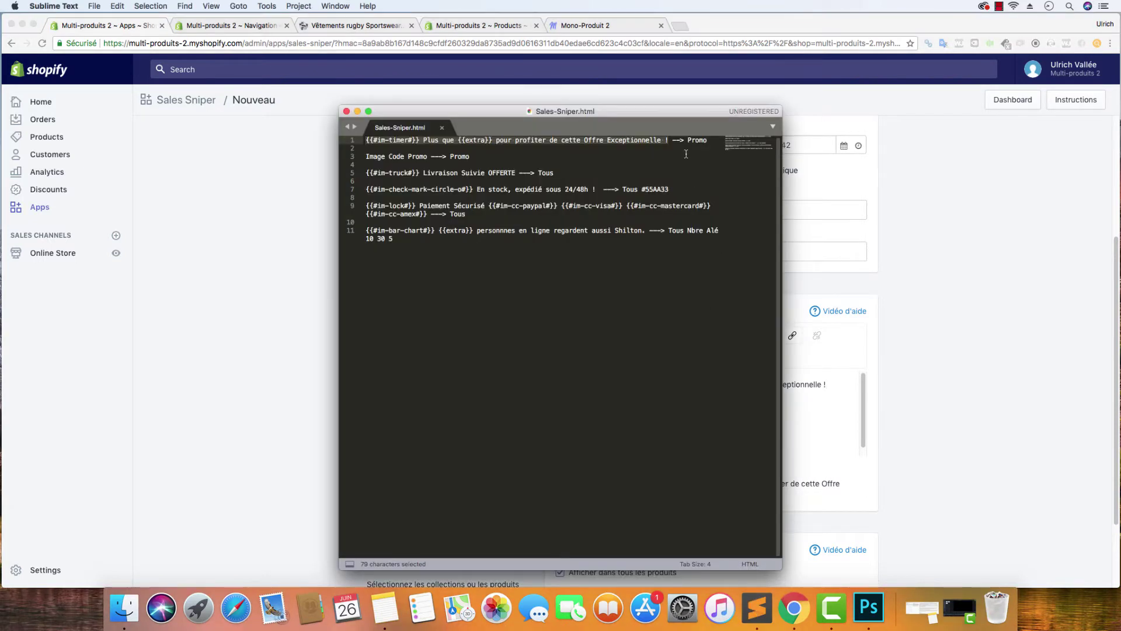
{"action": "left_click", "coordinate": [957, 229]}
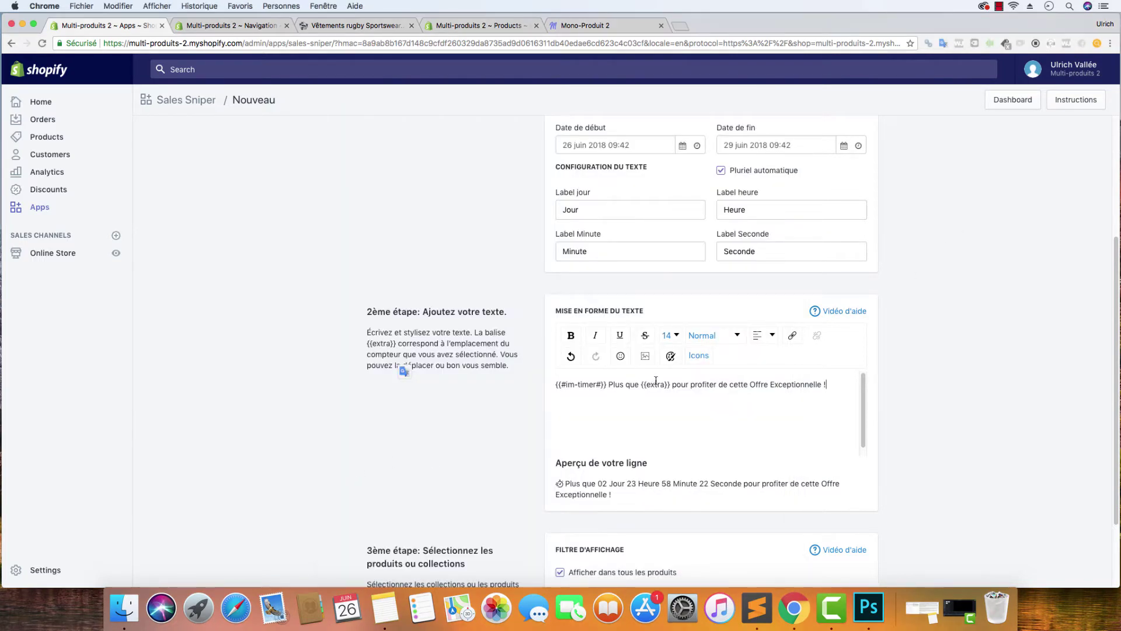
{"action": "left_click_drag", "start_coordinate": [607, 385], "coordinate": [549, 388]}
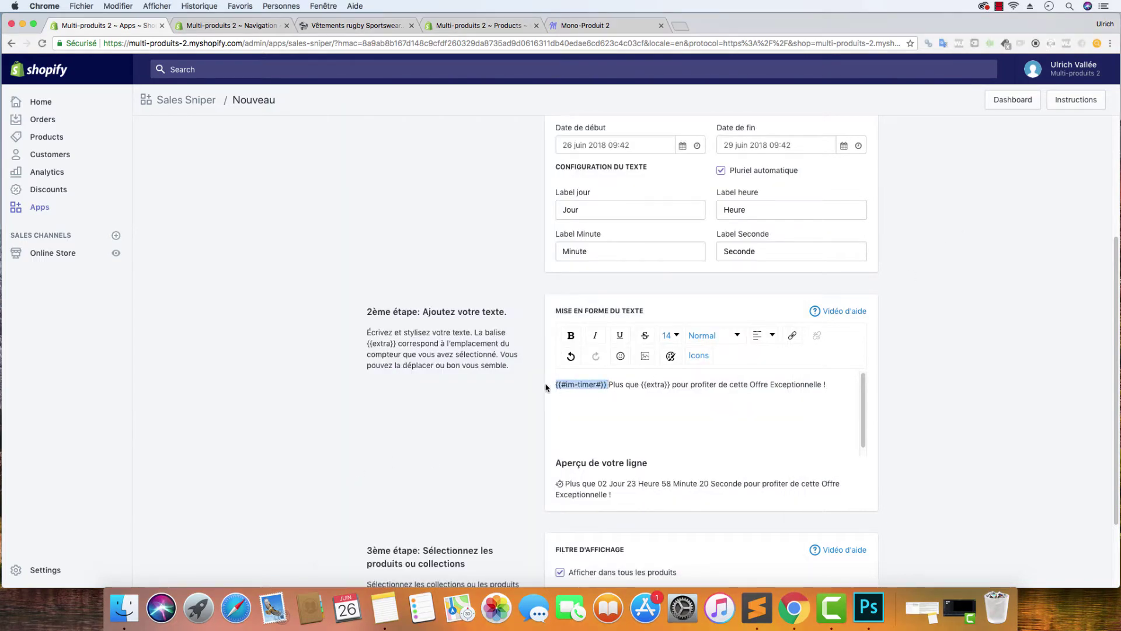
{"action": "left_click", "coordinate": [677, 335]}
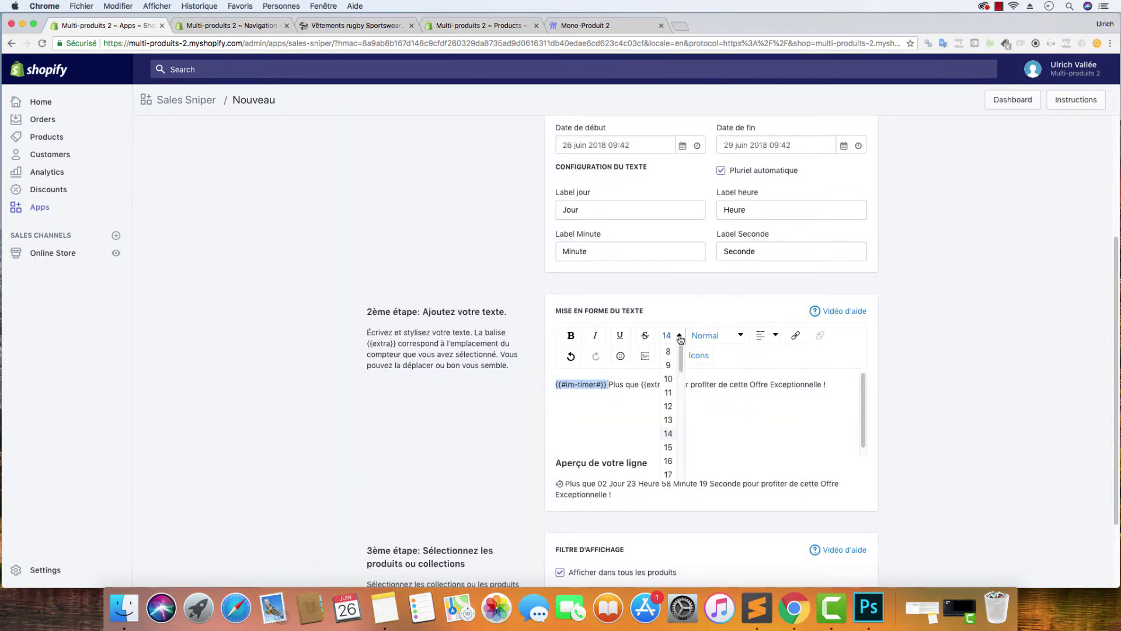
{"action": "left_click", "coordinate": [669, 461]}
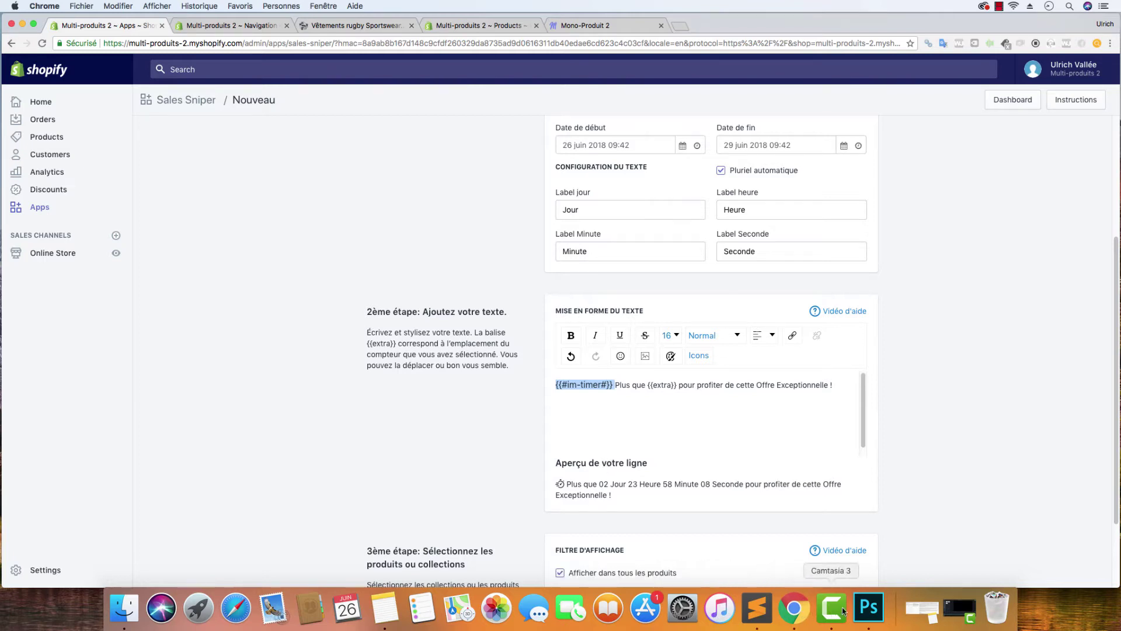
- Switch to Photoshop and copy the red foreground colour's hex code a81e0e from the colour picker
{"action": "left_click", "coordinate": [861, 611]}
{"action": "left_click", "coordinate": [25, 432]}
{"action": "right_click", "coordinate": [594, 372]}
{"action": "left_click", "coordinate": [655, 415]}
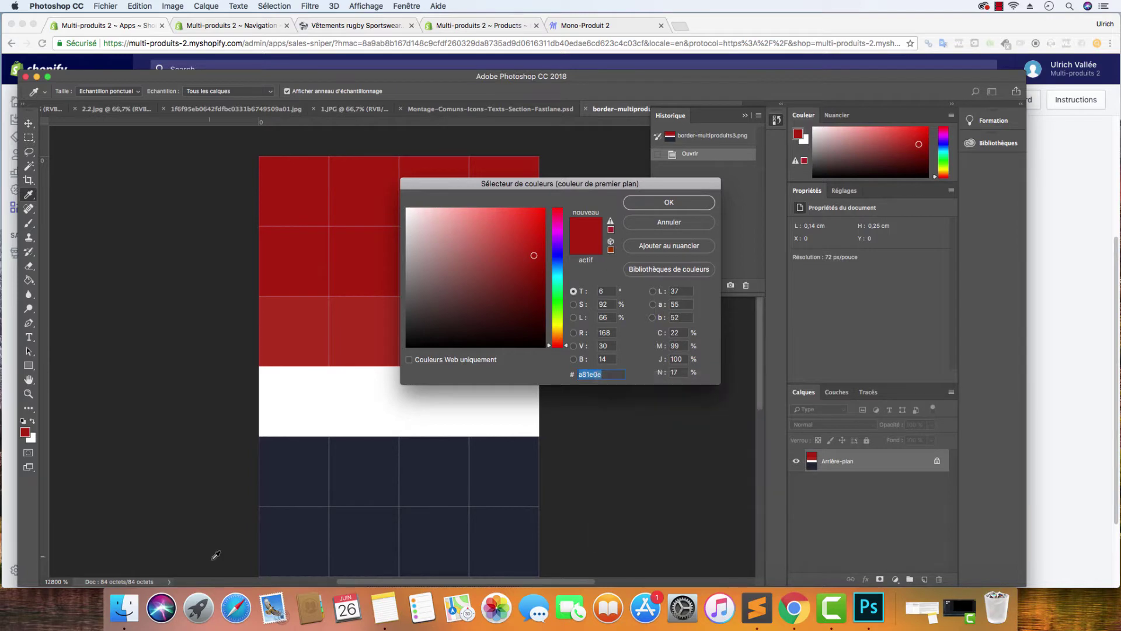
- Switch to Chrome and give the {{extra}} tag in the line text the copied colour a81e0e and bold formatting
{"action": "left_click", "coordinate": [786, 605]}
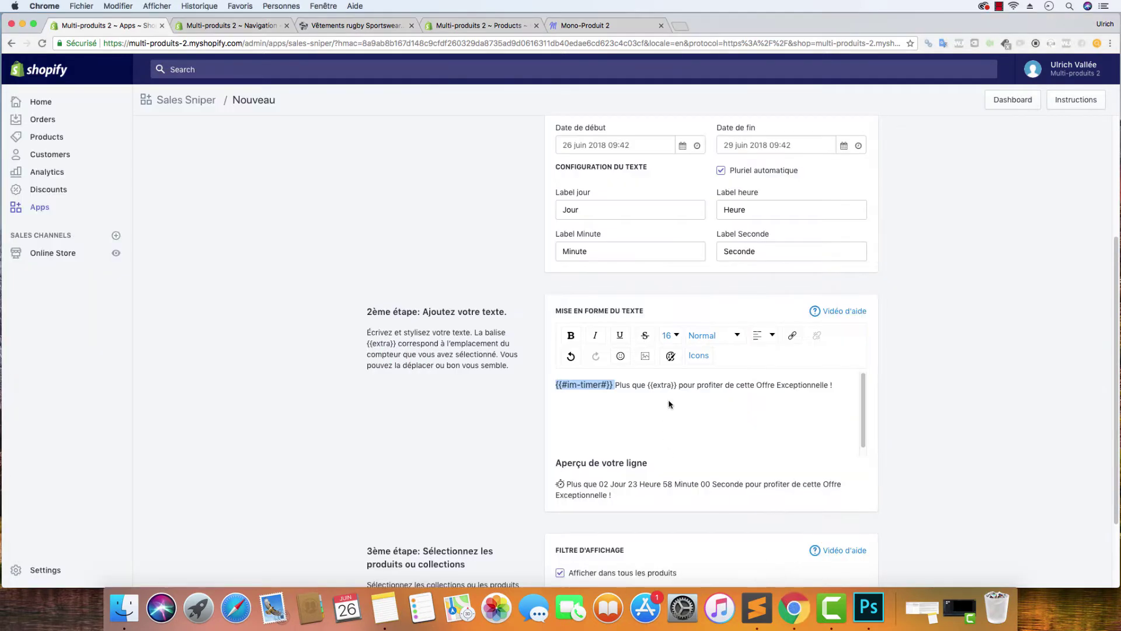
{"action": "left_click", "coordinate": [679, 386]}
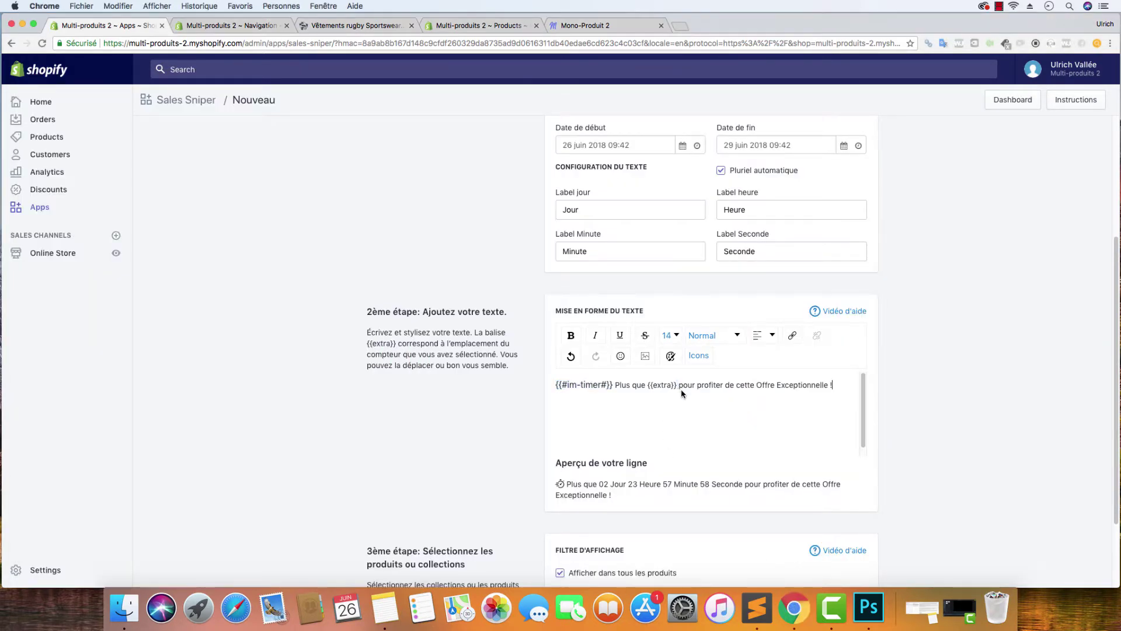
{"action": "left_click_drag", "start_coordinate": [677, 385], "coordinate": [647, 385]}
{"action": "left_click", "coordinate": [670, 355]}
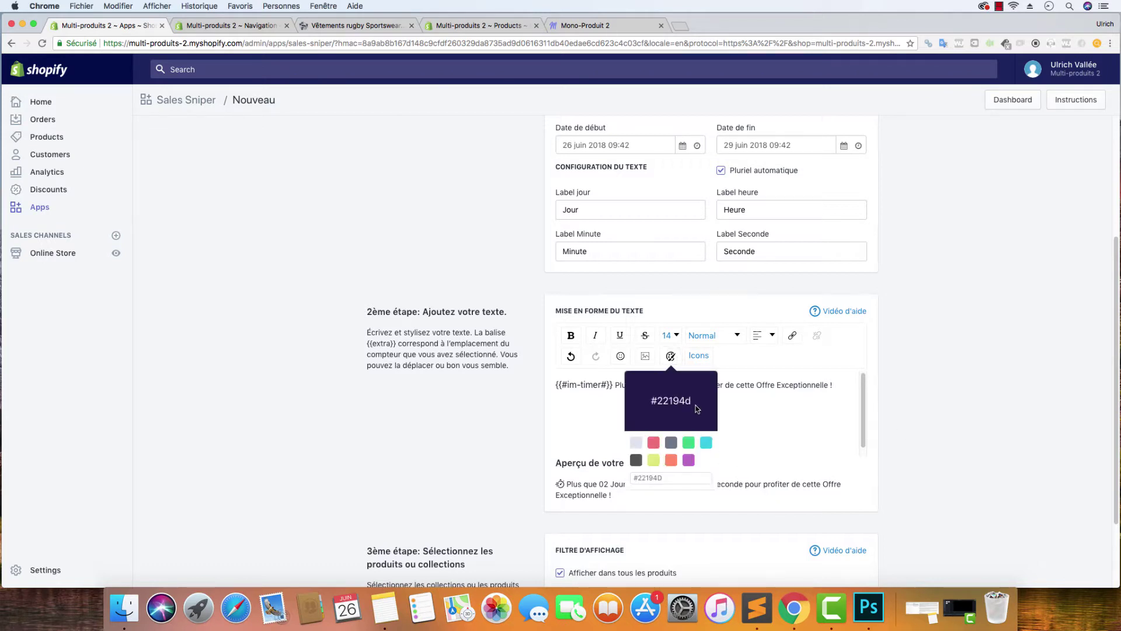
{"action": "left_click_drag", "start_coordinate": [687, 478], "coordinate": [615, 477]}
{"action": "key", "text": "super+v"}
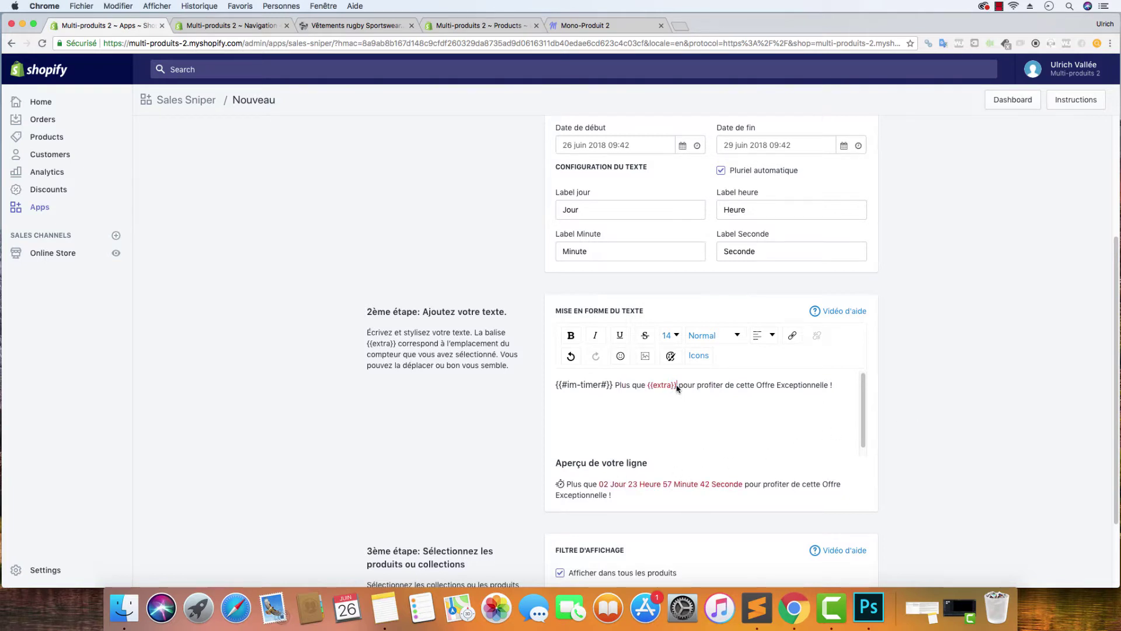
{"action": "left_click_drag", "start_coordinate": [678, 386], "coordinate": [649, 386]}
{"action": "left_click", "coordinate": [571, 335]}
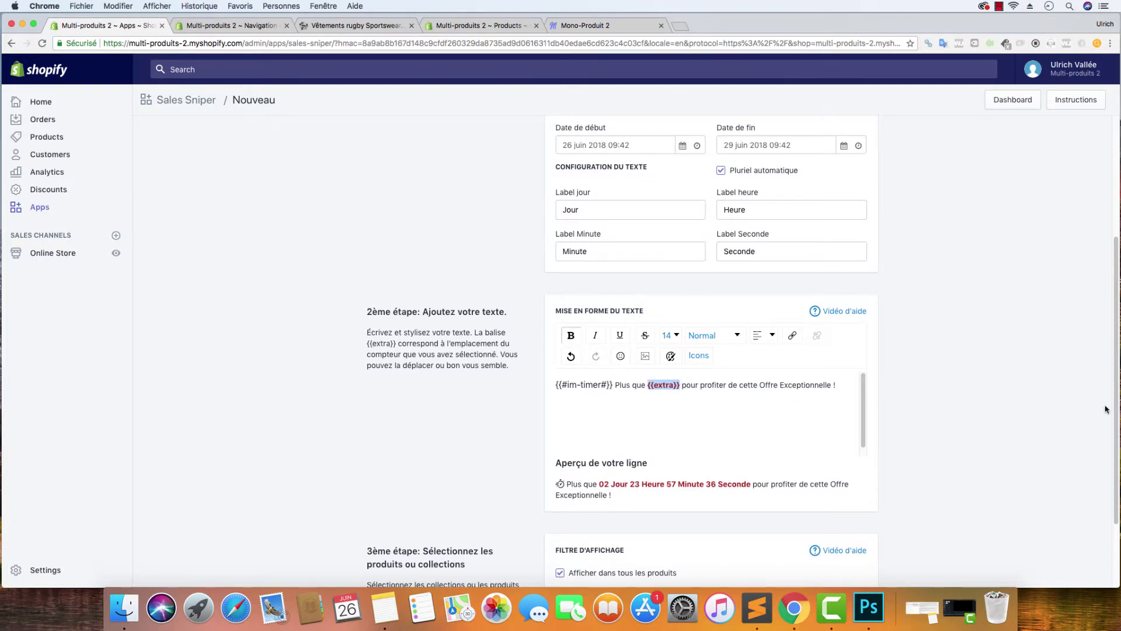
- Switch to Photoshop and try the brighter red ff0000 in the foreground colour picker
{"action": "key", "text": "super+Tab"}
{"action": "scroll", "coordinate": [235, 290], "scroll_direction": "left", "scroll_amount": 3}
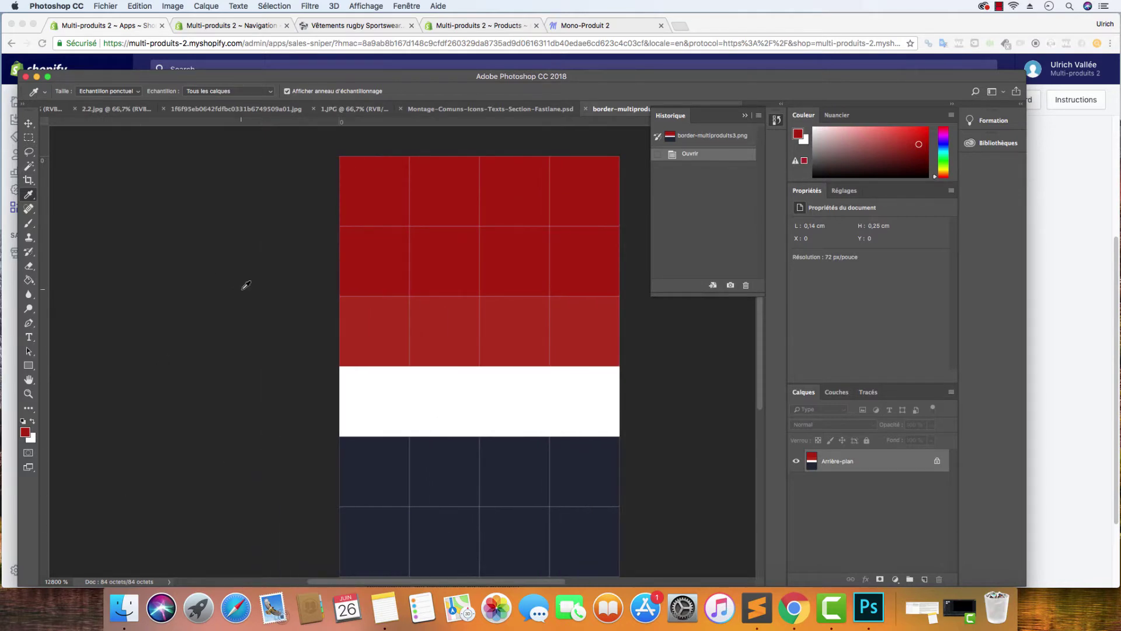
{"action": "scroll", "coordinate": [246, 285], "scroll_direction": "down", "scroll_amount": 10}
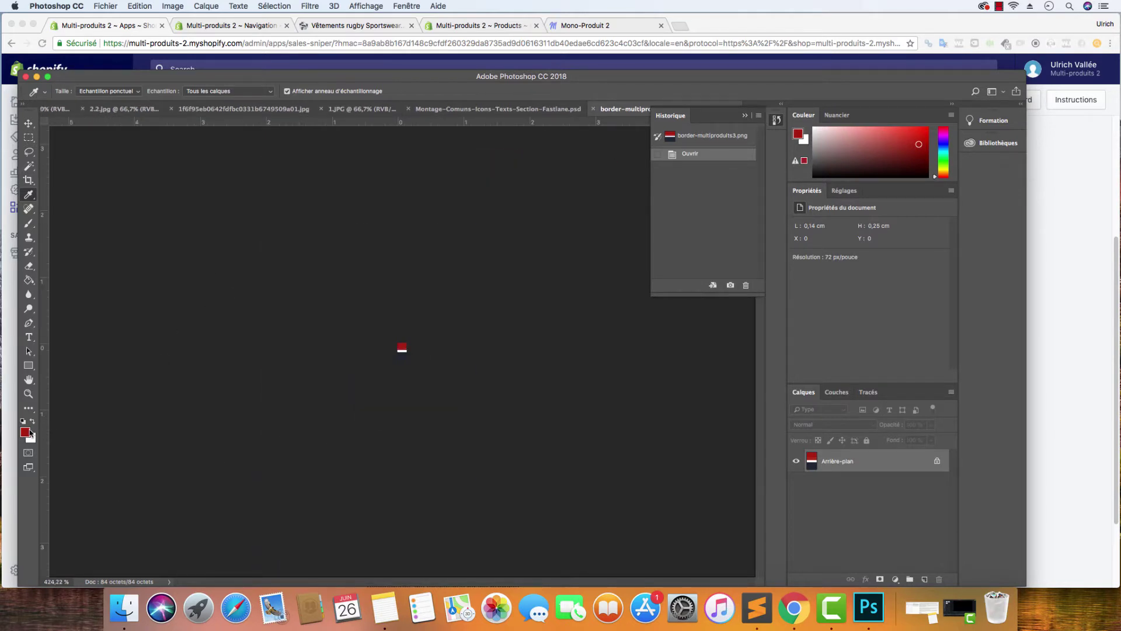
{"action": "left_click", "coordinate": [27, 432]}
{"action": "left_click_drag", "start_coordinate": [557, 304], "coordinate": [555, 207]}
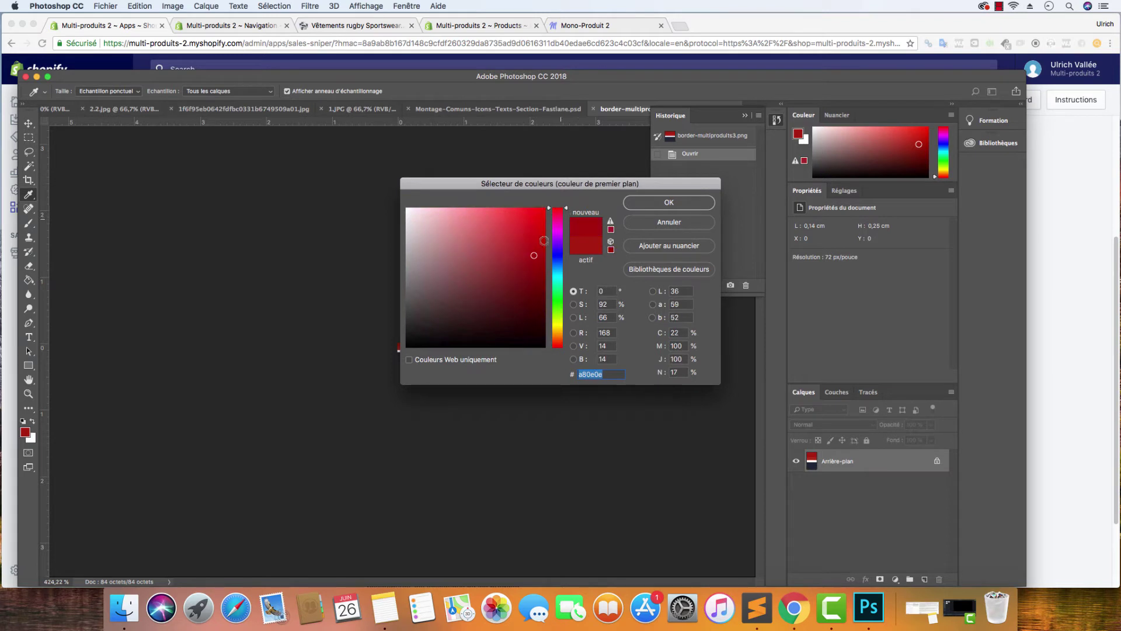
{"action": "left_click_drag", "start_coordinate": [538, 272], "coordinate": [550, 192]}
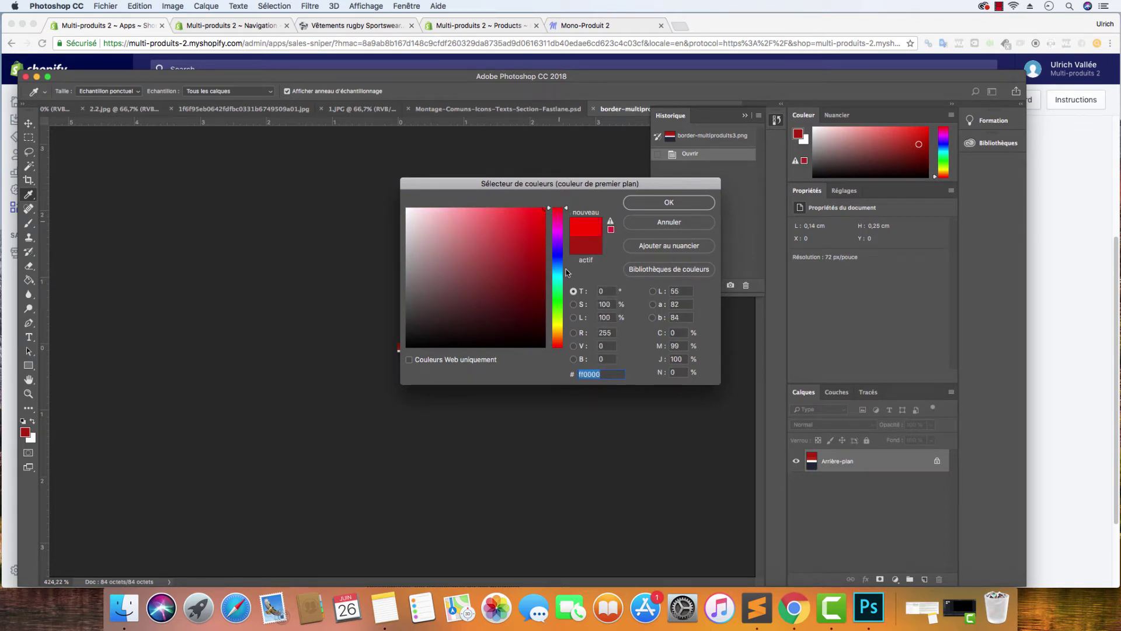
{"action": "left_click", "coordinate": [701, 221]}
- Switch back to Chrome and recolour the bold {{extra}} tag in the line text with a brighter red
{"action": "left_click", "coordinate": [793, 607]}
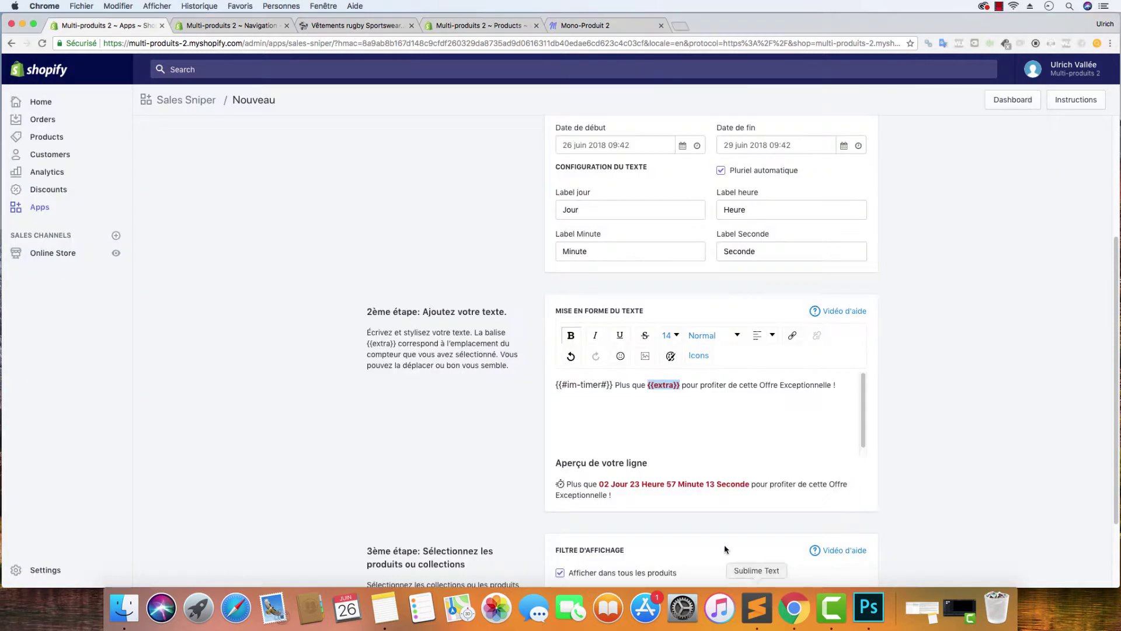
{"action": "left_click", "coordinate": [670, 356]}
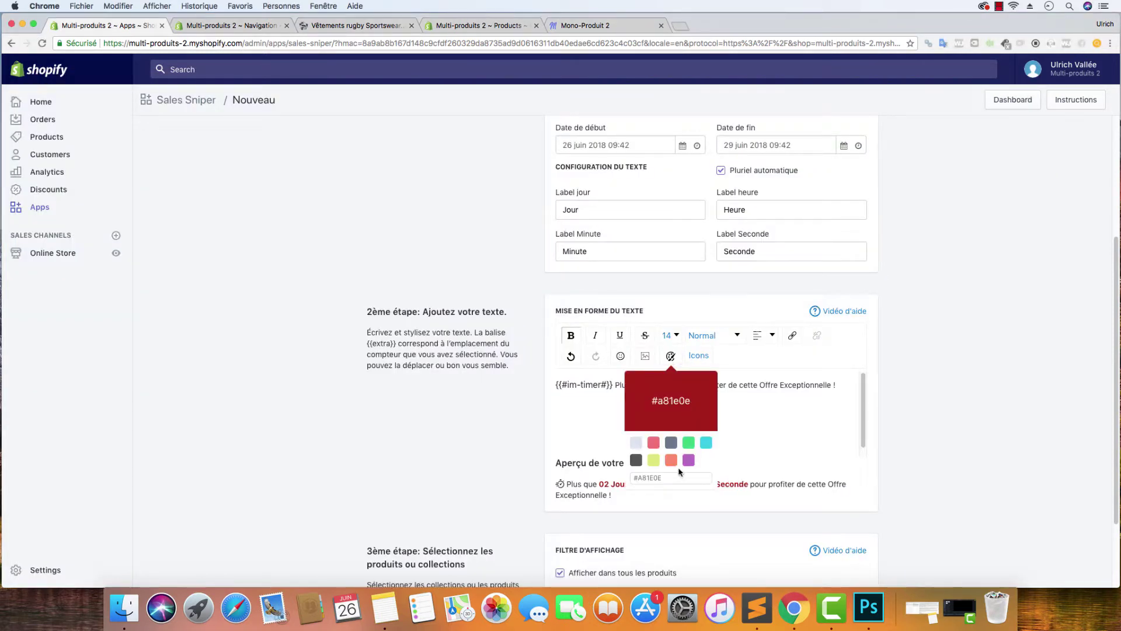
{"action": "left_click_drag", "start_coordinate": [671, 478], "coordinate": [629, 479]}
{"action": "key", "text": "super+v"}
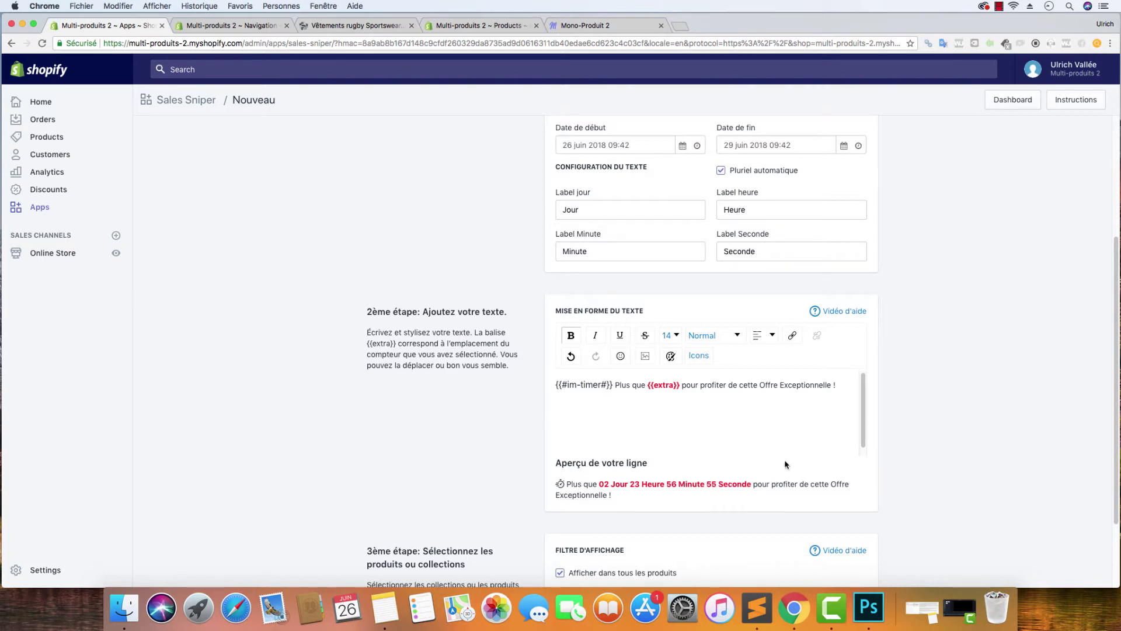
- Turn off display on all products, restrict the line to the product LE PRODUIT DU MOIS, and save the line
{"action": "scroll", "coordinate": [724, 543], "scroll_direction": "down", "scroll_amount": 3}
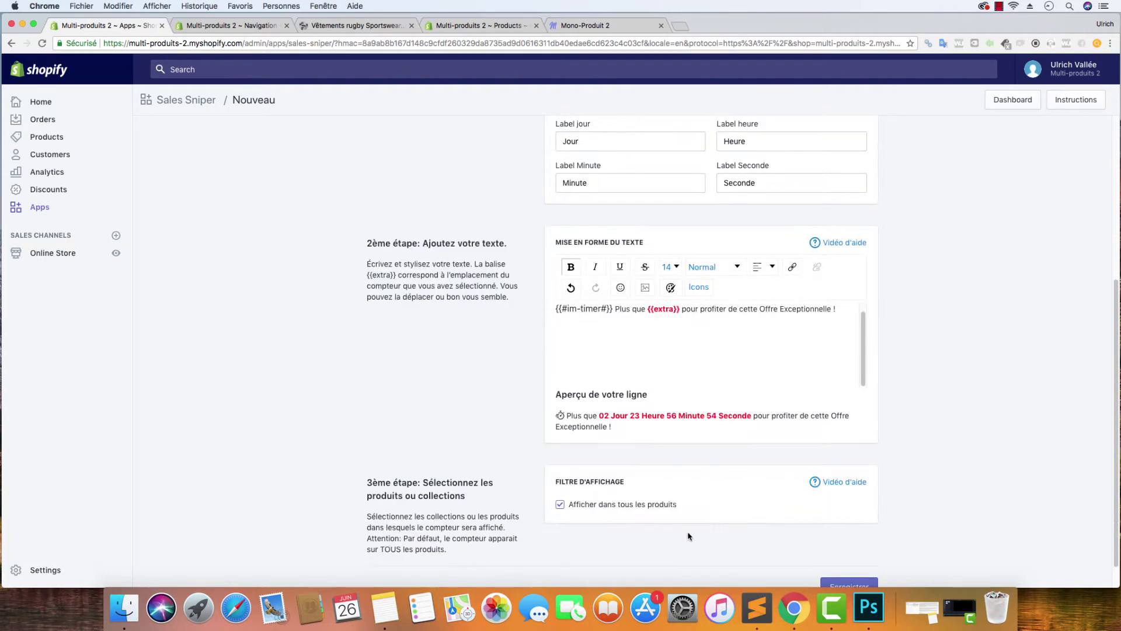
{"action": "left_click", "coordinate": [576, 504]}
{"action": "scroll", "coordinate": [614, 501], "scroll_direction": "down", "scroll_amount": 4}
{"action": "left_click", "coordinate": [629, 501]}
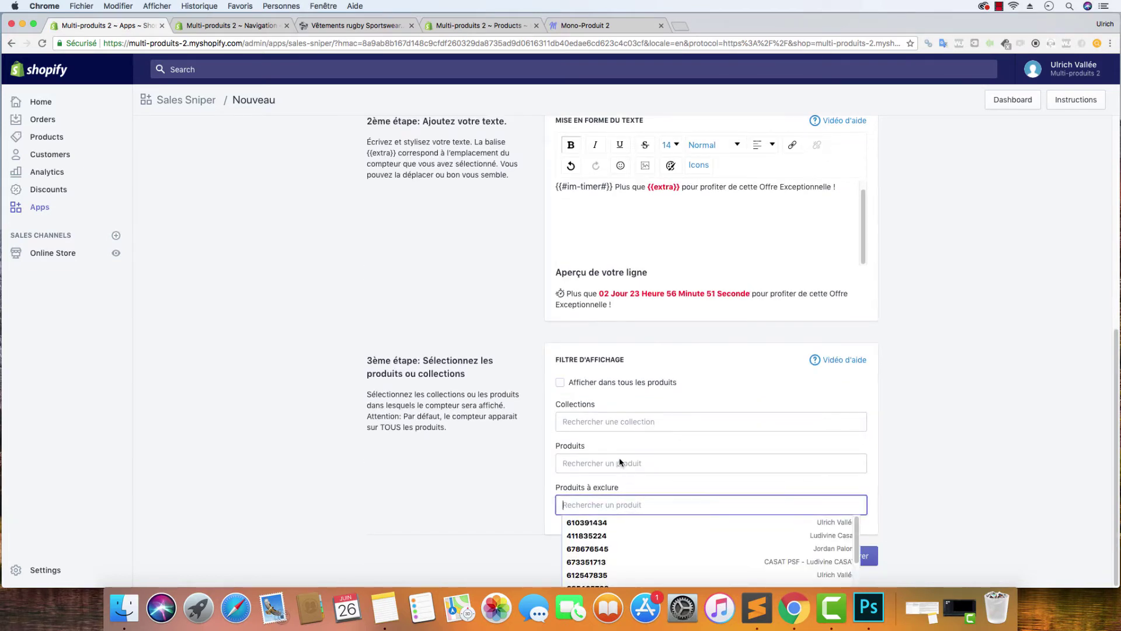
{"action": "left_click", "coordinate": [620, 461]}
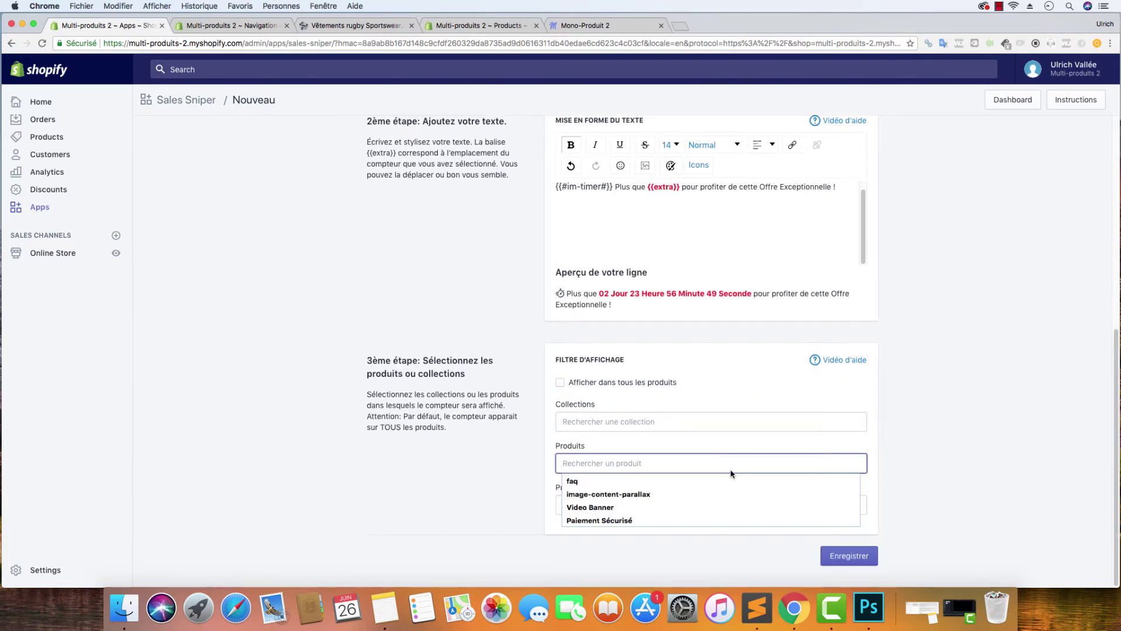
{"action": "type", "text": "produi"}
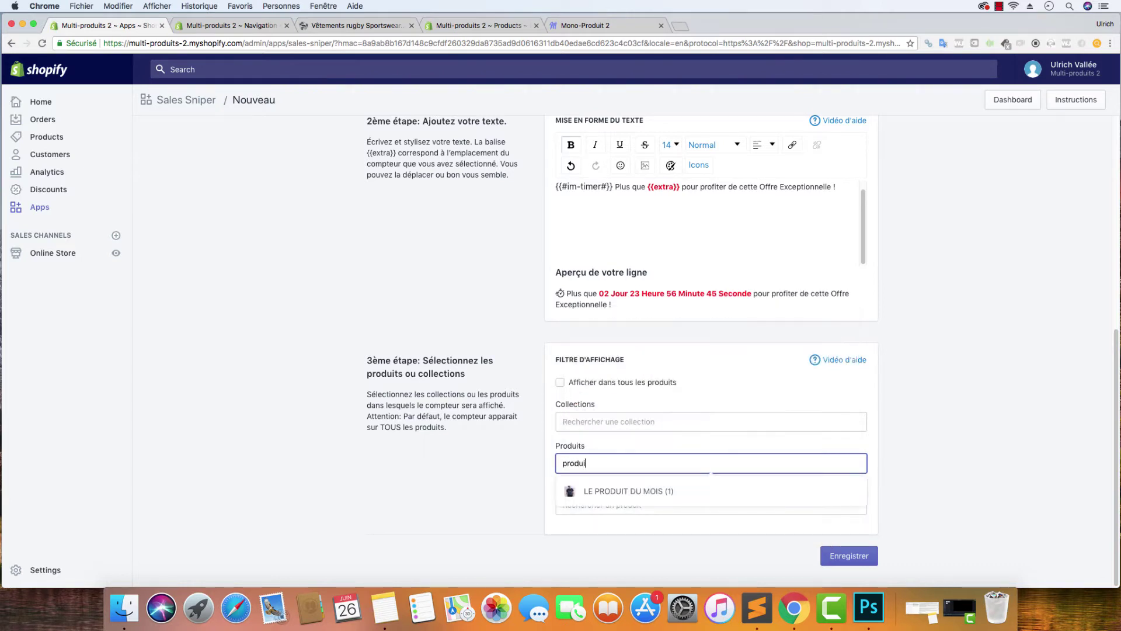
{"action": "left_click", "coordinate": [747, 489]}
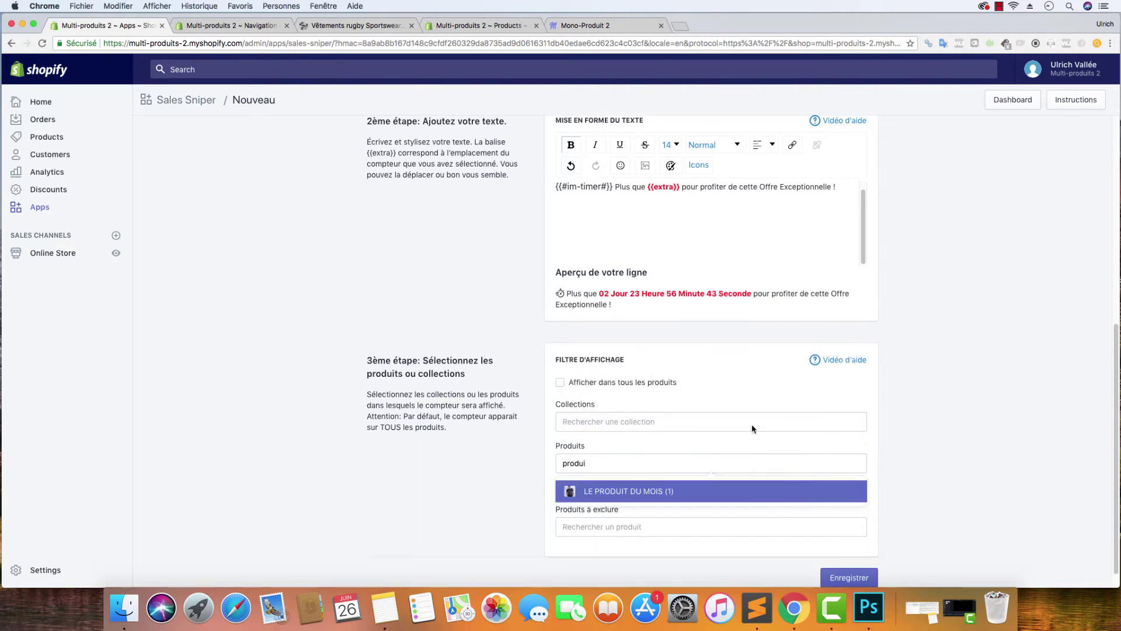
{"action": "left_click", "coordinate": [946, 471]}
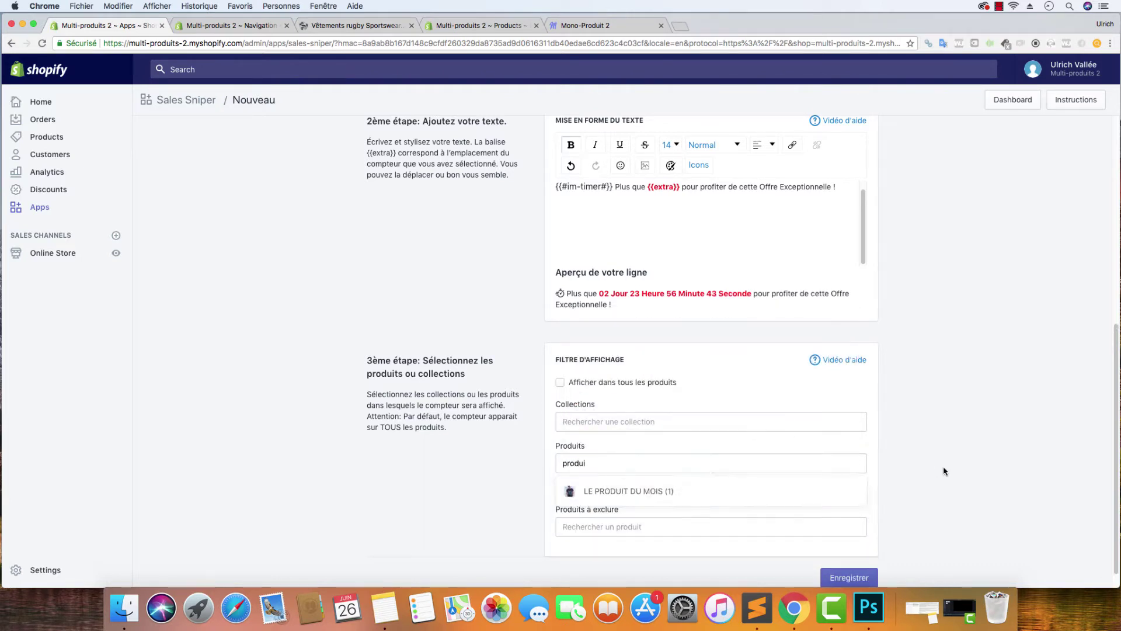
{"action": "left_click", "coordinate": [860, 576]}
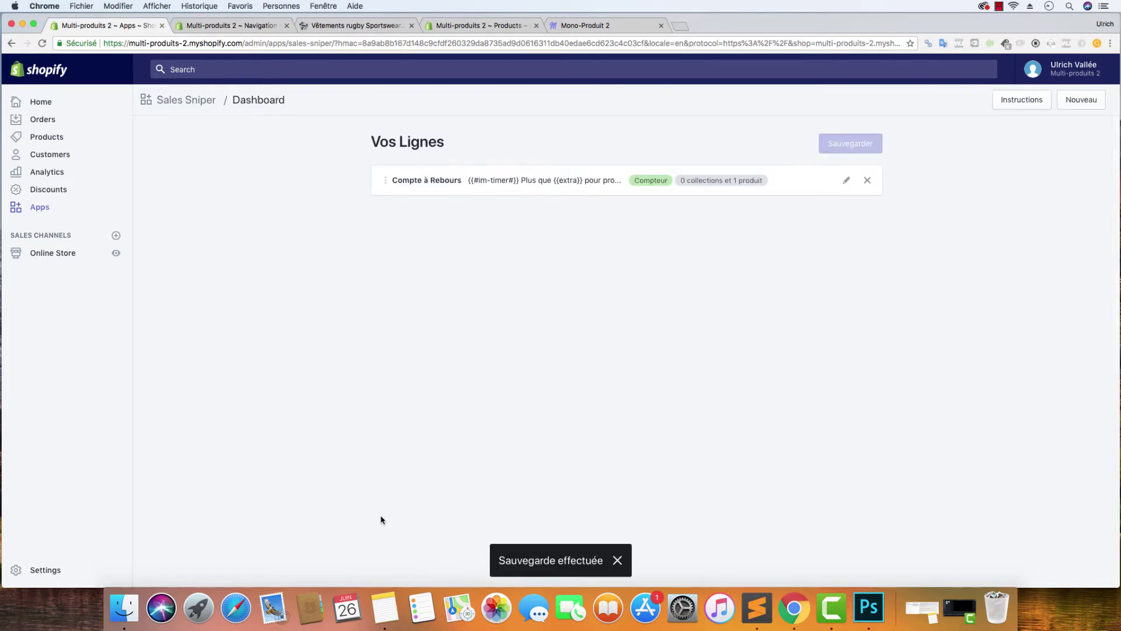
- Reload the Shilton storefront home page and check the countdown line in the LE PRODUIT DU MOIS section
{"action": "left_click", "coordinate": [618, 27]}
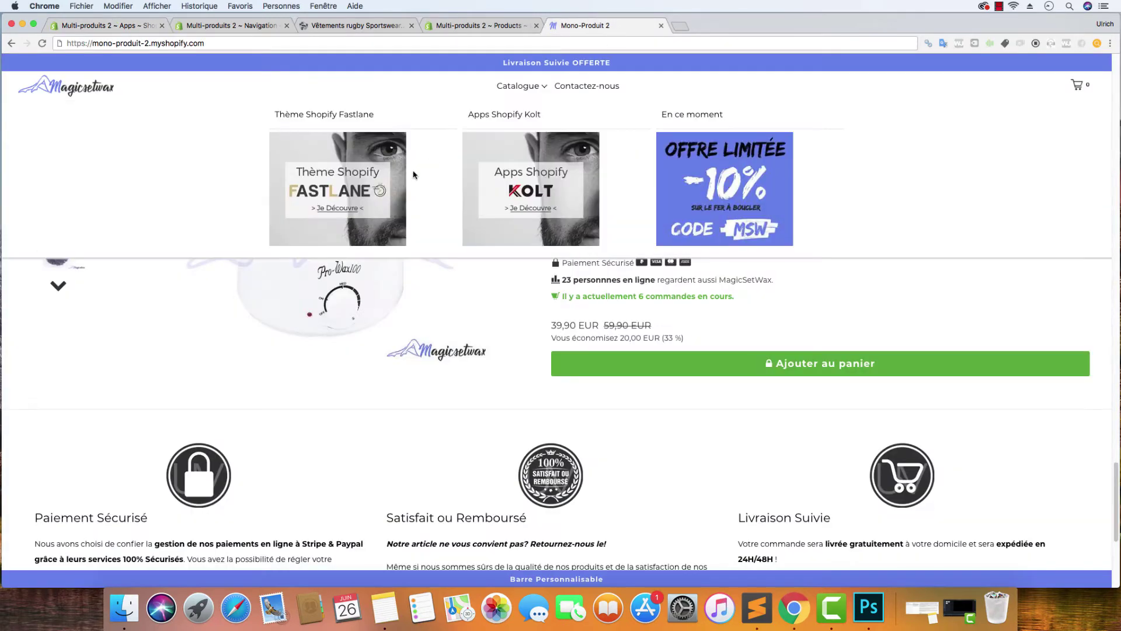
{"action": "left_click", "coordinate": [362, 27]}
{"action": "scroll", "coordinate": [258, 195], "scroll_direction": "up", "scroll_amount": 10}
{"action": "scroll", "coordinate": [251, 201], "scroll_direction": "down", "scroll_amount": 3}
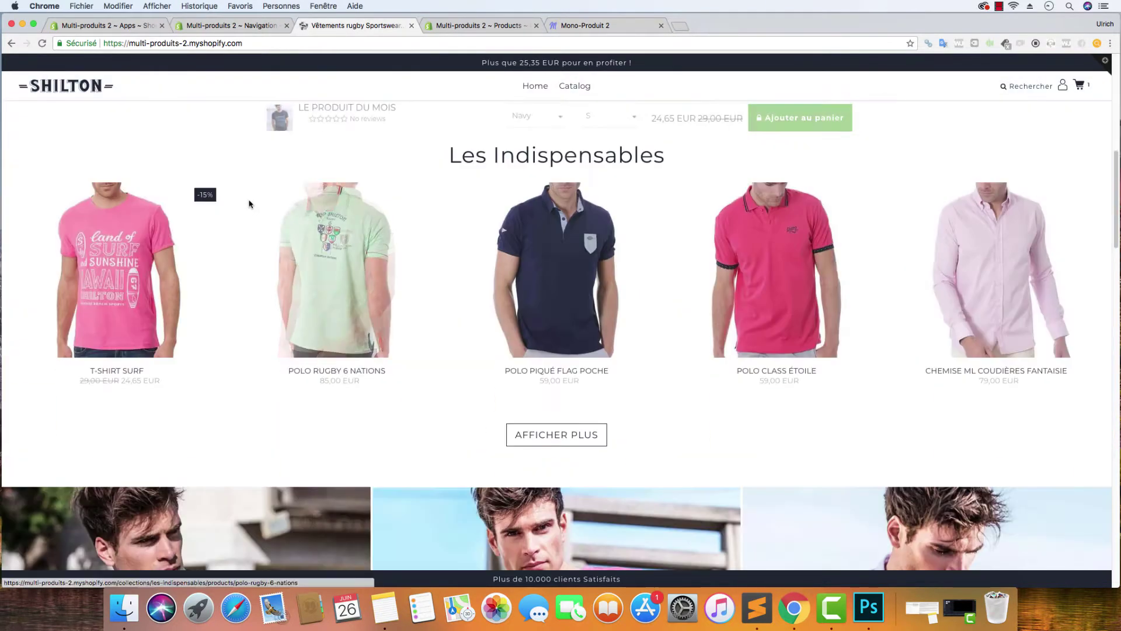
{"action": "scroll", "coordinate": [278, 210], "scroll_direction": "up", "scroll_amount": 5}
{"action": "scroll", "coordinate": [277, 210], "scroll_direction": "down", "scroll_amount": 8}
{"action": "left_click", "coordinate": [42, 43]}
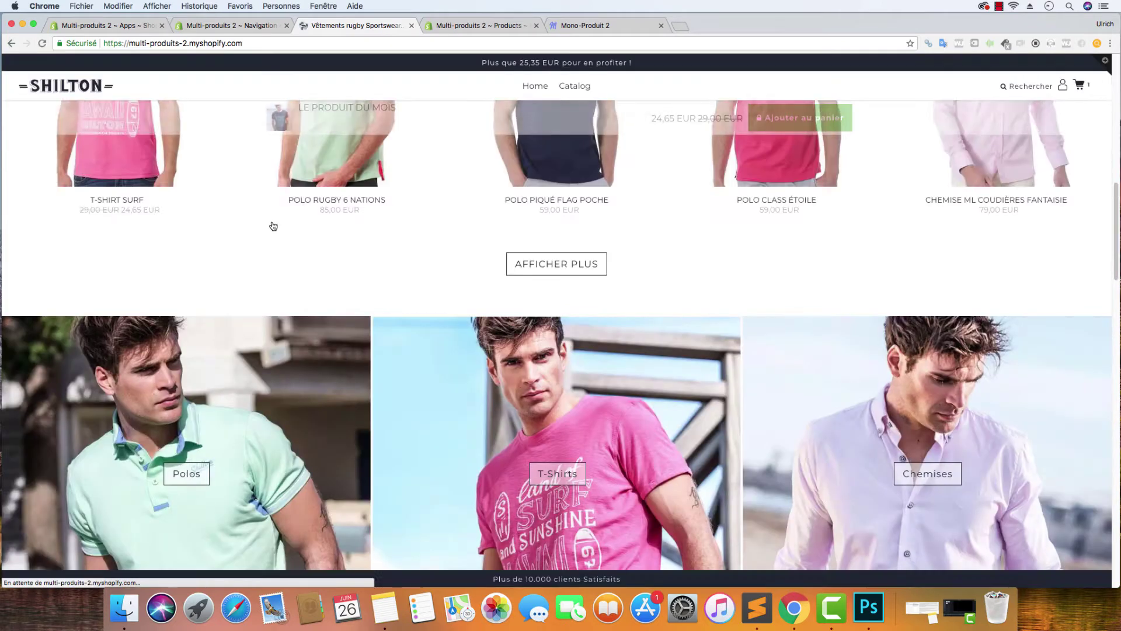
{"action": "scroll", "coordinate": [326, 250], "scroll_direction": "down", "scroll_amount": 6}
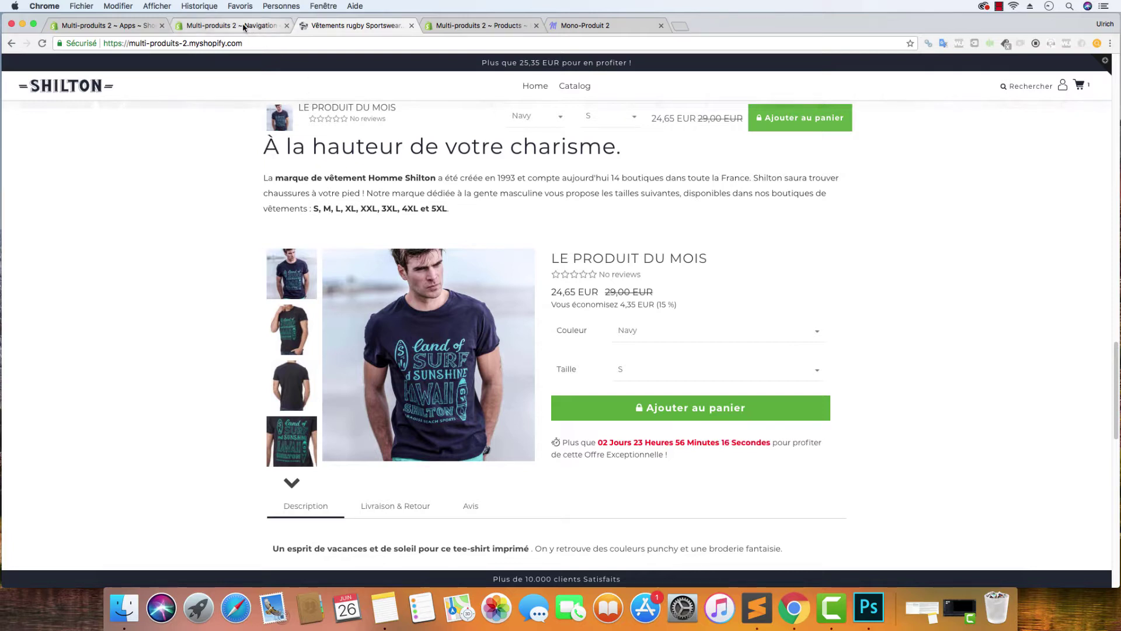
- Edit the Compte à Rebours line to make "Offre Exceptionnelle !" bold in its text, and save the line
{"action": "left_click", "coordinate": [110, 24]}
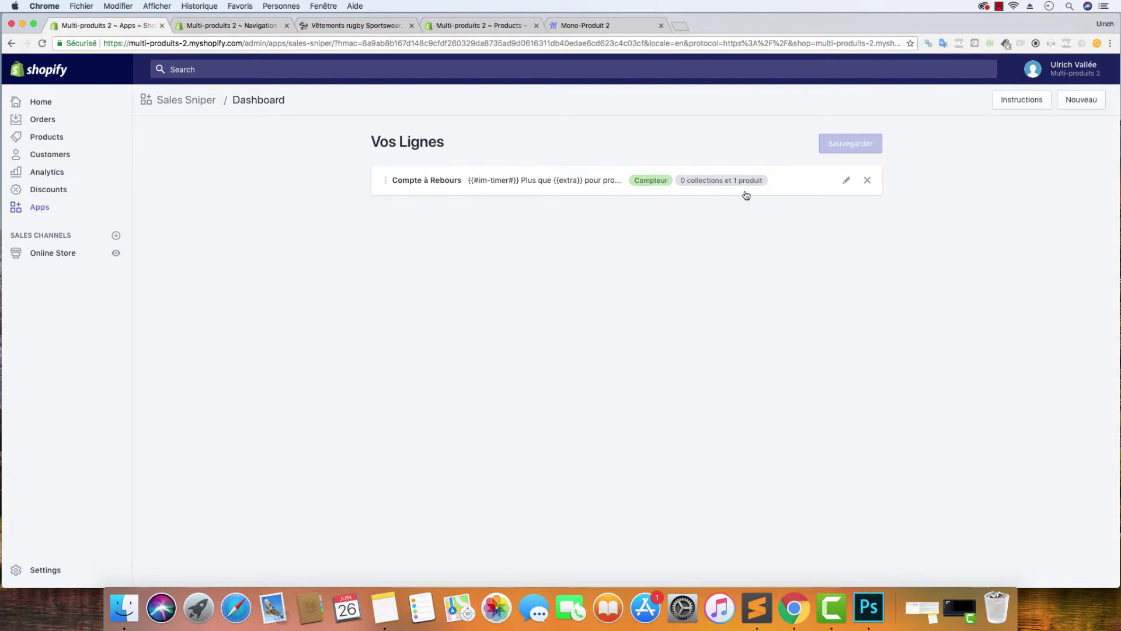
{"action": "left_click", "coordinate": [845, 181]}
{"action": "scroll", "coordinate": [705, 403], "scroll_direction": "down", "scroll_amount": 3}
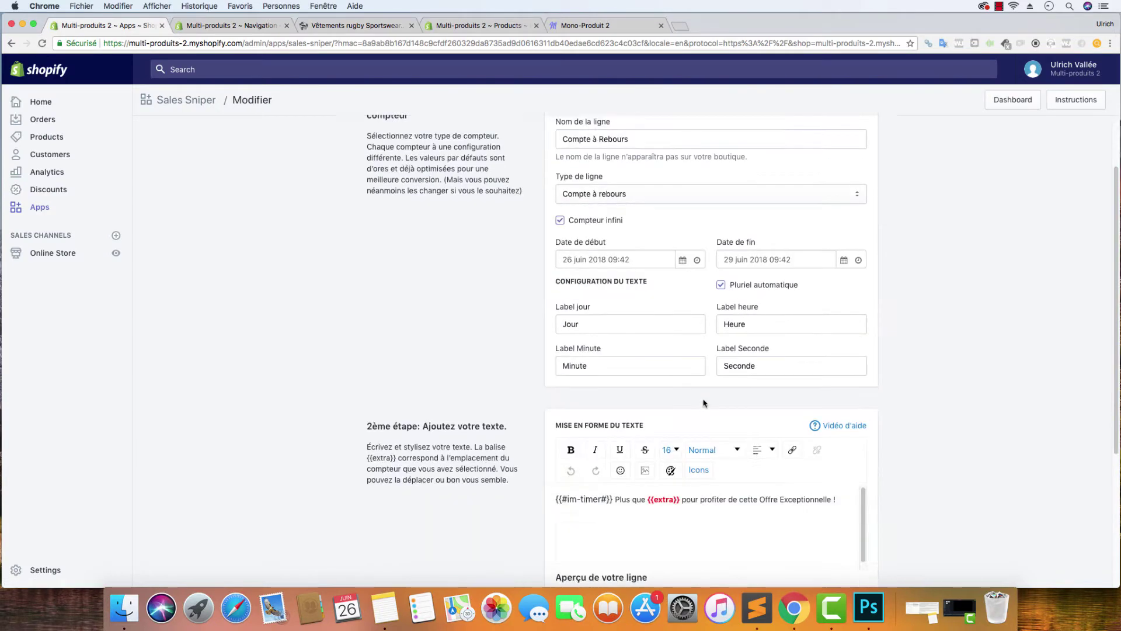
{"action": "left_click_drag", "start_coordinate": [838, 500], "coordinate": [759, 501]}
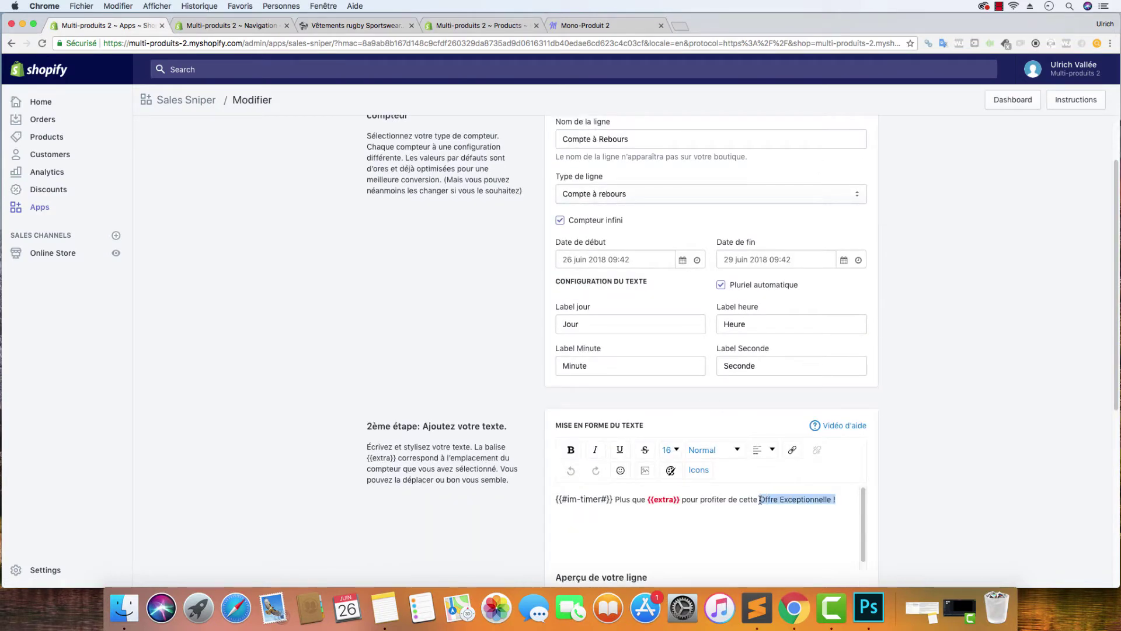
{"action": "left_click", "coordinate": [570, 449]}
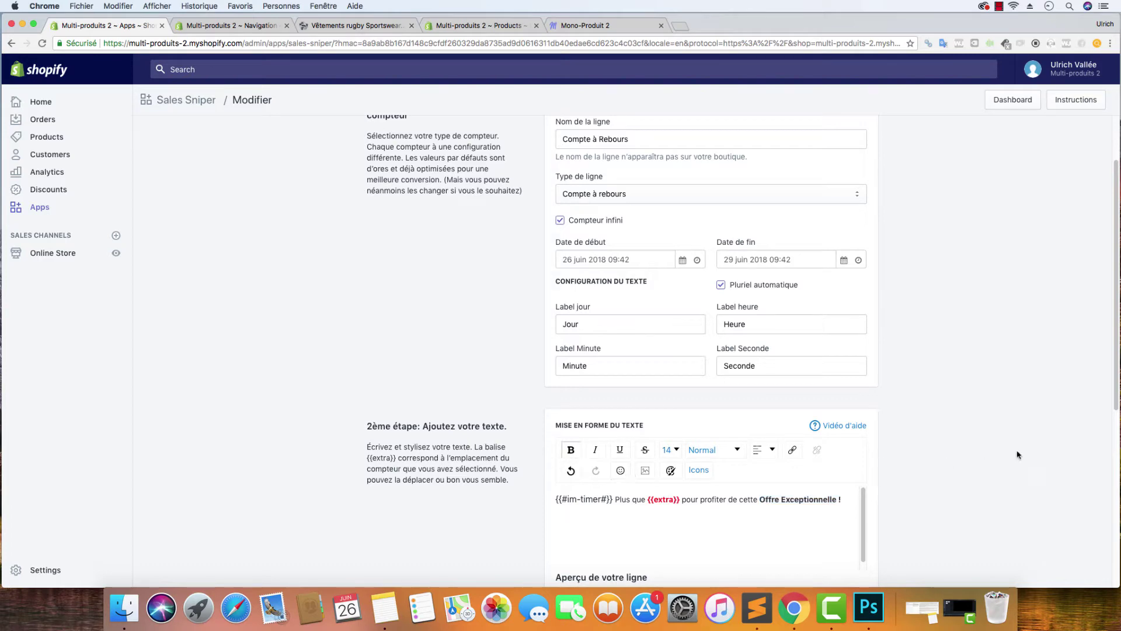
{"action": "scroll", "coordinate": [879, 492], "scroll_direction": "down", "scroll_amount": 5}
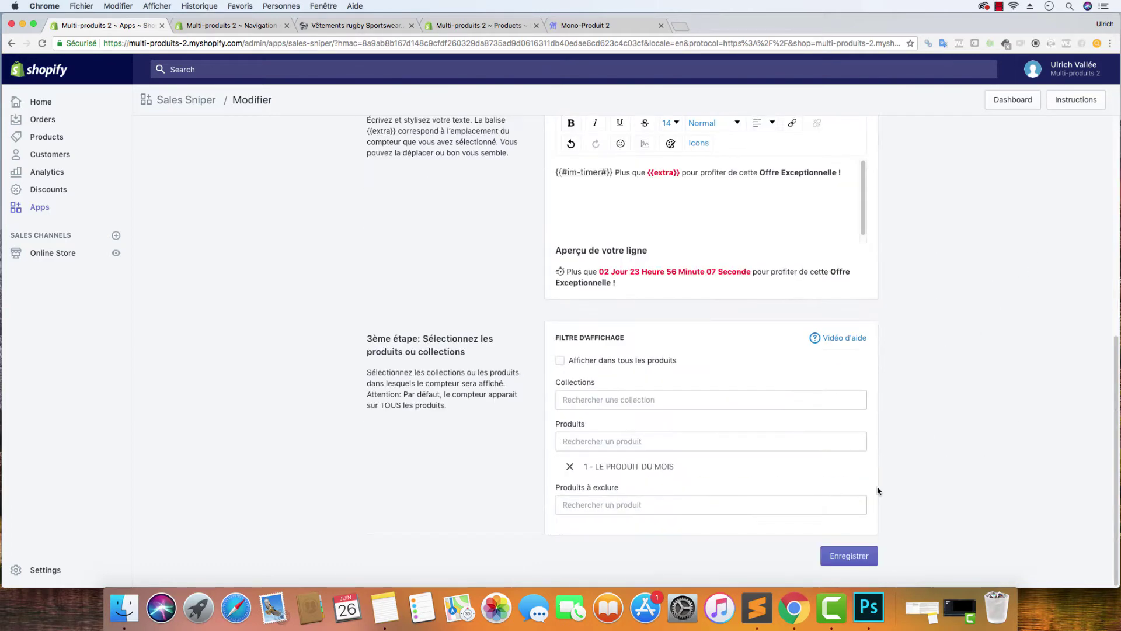
{"action": "left_click", "coordinate": [870, 553]}
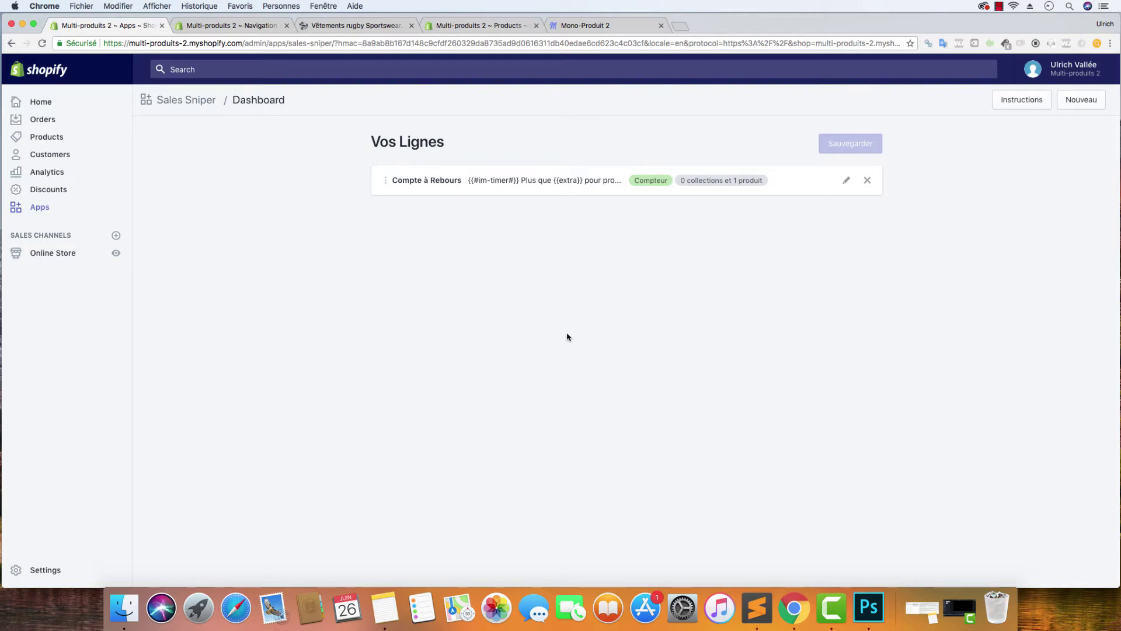
- Start a new Sales Sniper line, and upload code-promo.png from the Code PROMO folder to the store's Files in the other Shopify admin tab
{"action": "left_click", "coordinate": [1061, 105]}
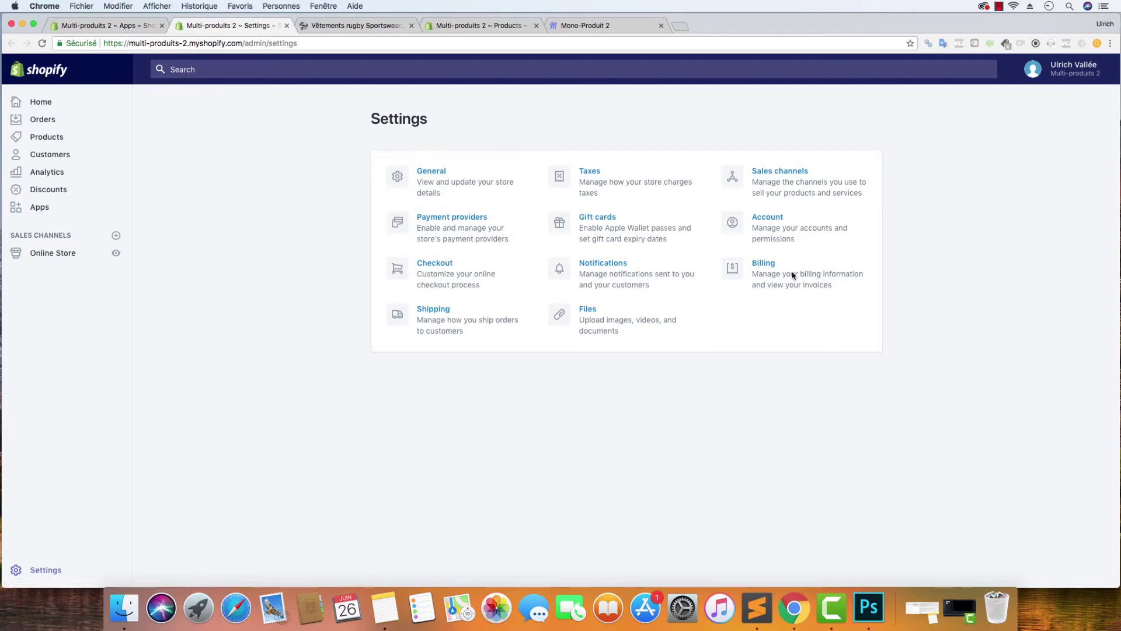
{"action": "left_click", "coordinate": [605, 320]}
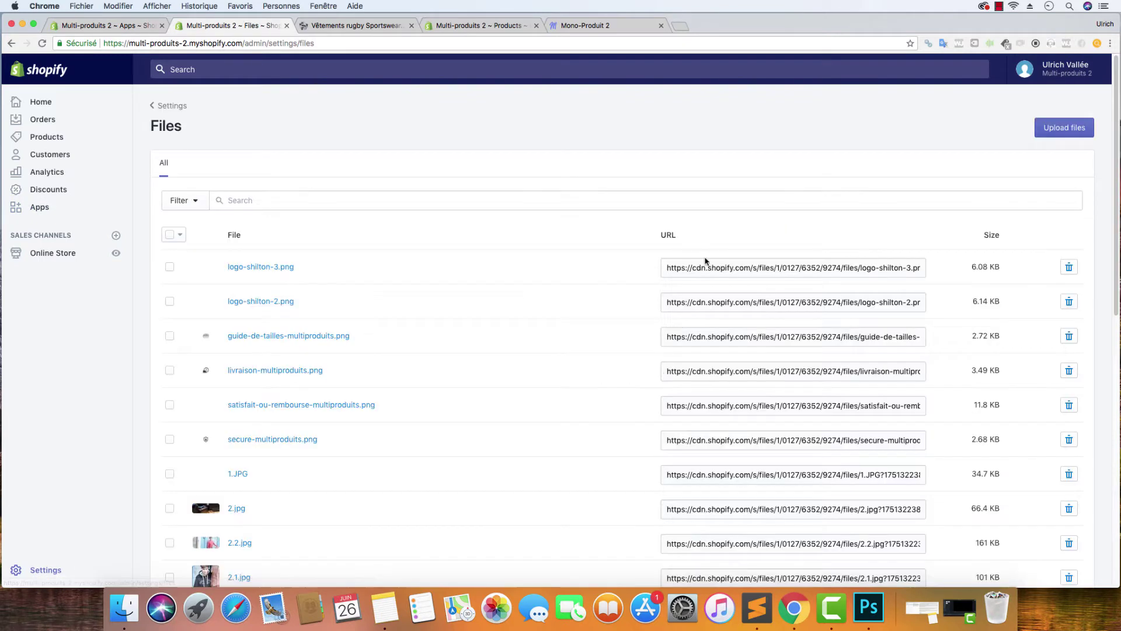
{"action": "left_click", "coordinate": [1063, 128]}
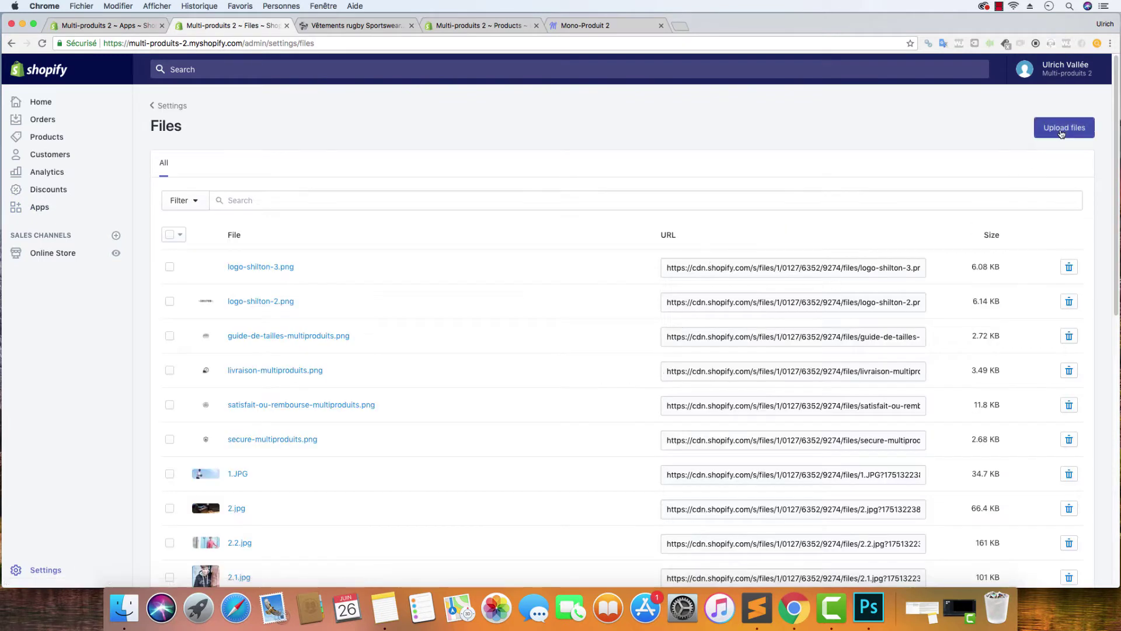
{"action": "left_click", "coordinate": [601, 66]}
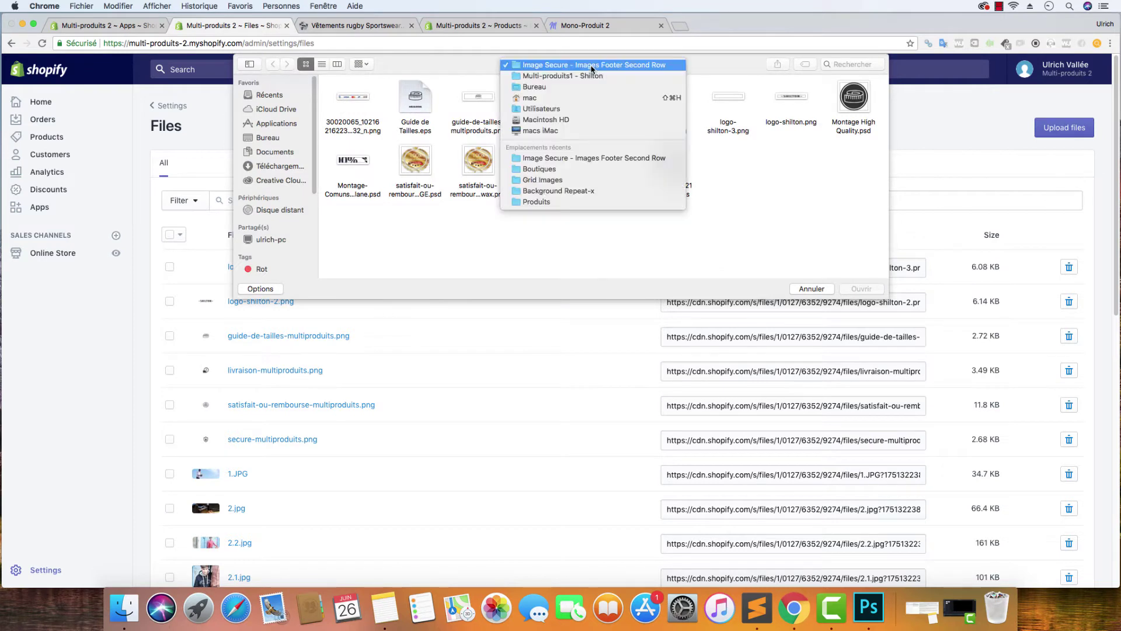
{"action": "left_click", "coordinate": [592, 79]}
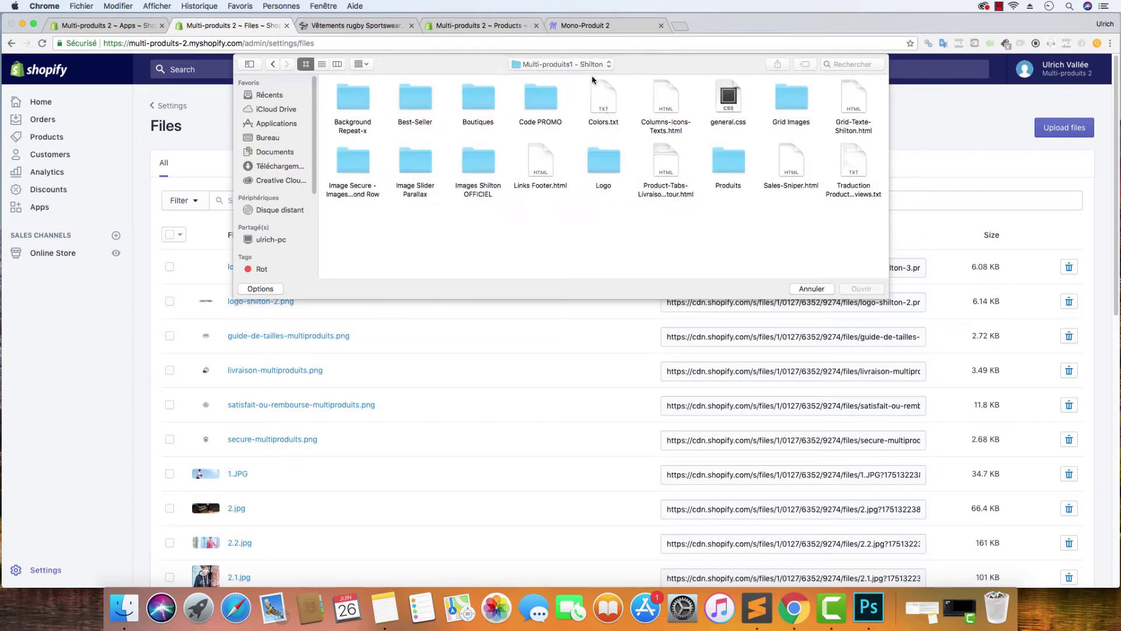
{"action": "double_click", "coordinate": [542, 108]}
{"action": "left_click", "coordinate": [368, 101]}
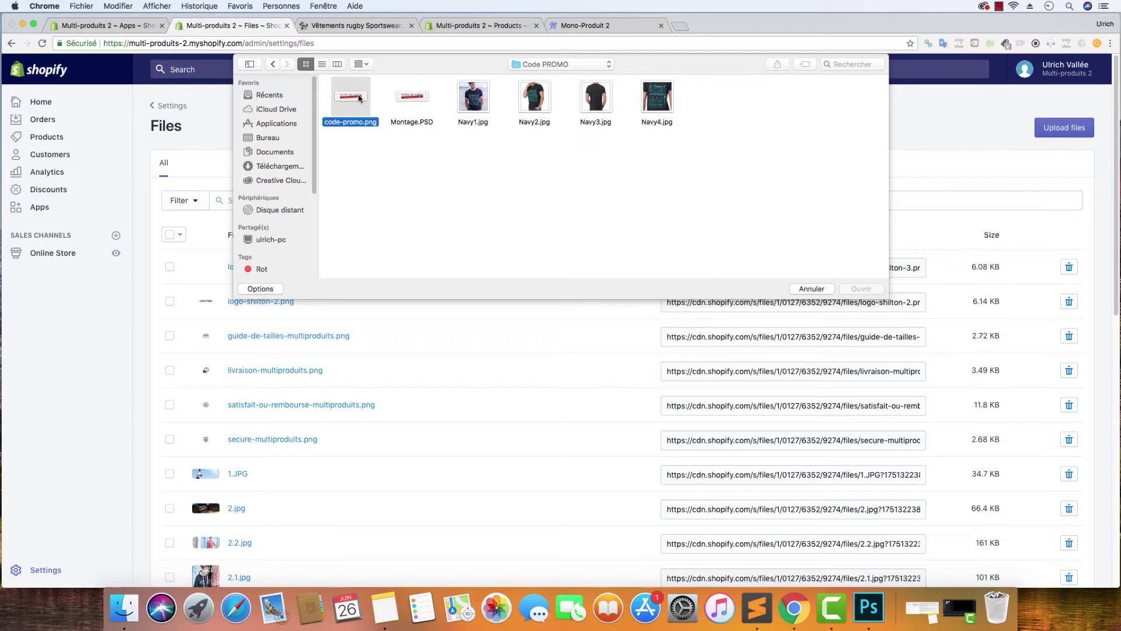
{"action": "left_click", "coordinate": [876, 289]}
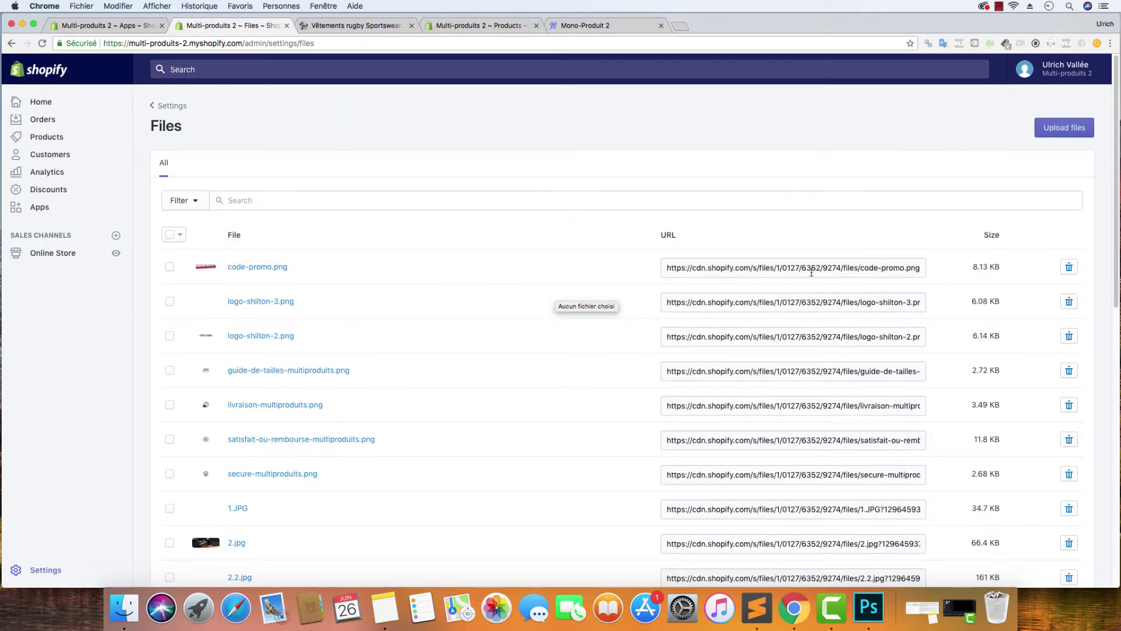
- Copy the file URL of code-promo.png and return to the new line form in Sales Sniper
{"action": "left_click", "coordinate": [811, 268]}
{"action": "right_click", "coordinate": [820, 268]}
{"action": "left_click", "coordinate": [845, 291]}
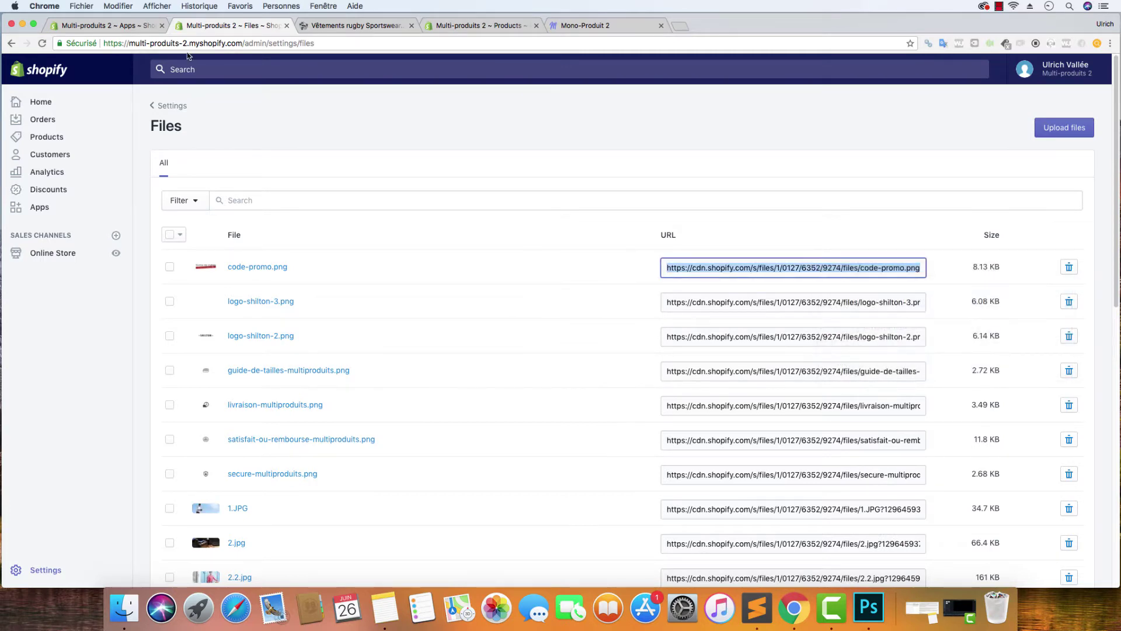
{"action": "left_click", "coordinate": [146, 27]}
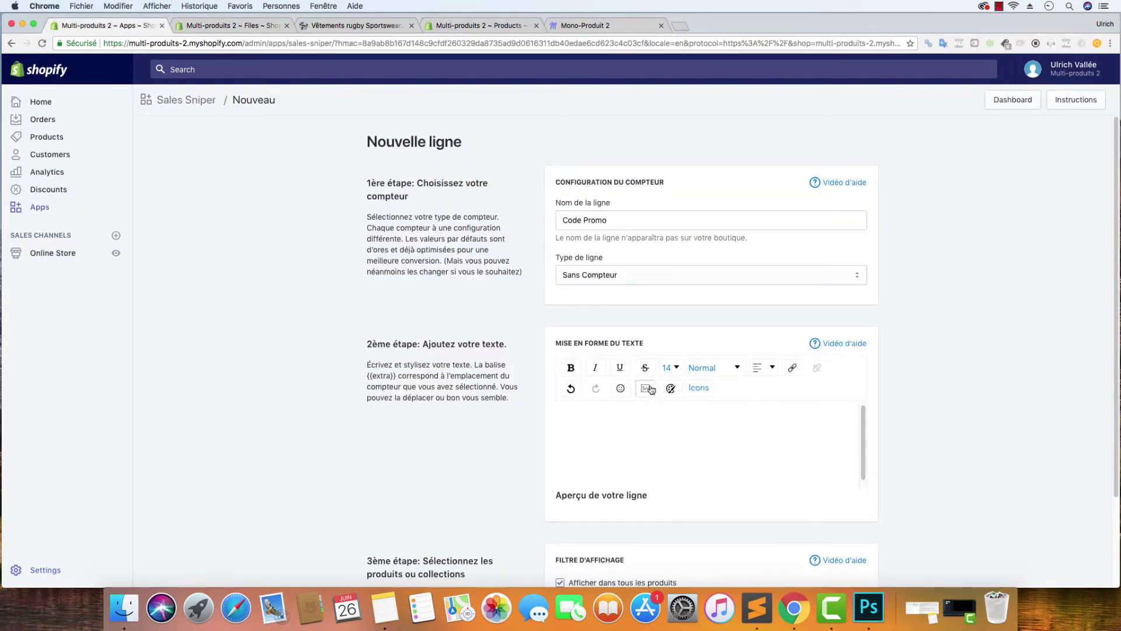
{"action": "left_click", "coordinate": [646, 388]}
{"action": "left_click", "coordinate": [675, 452]}
{"action": "right_click", "coordinate": [674, 451]}
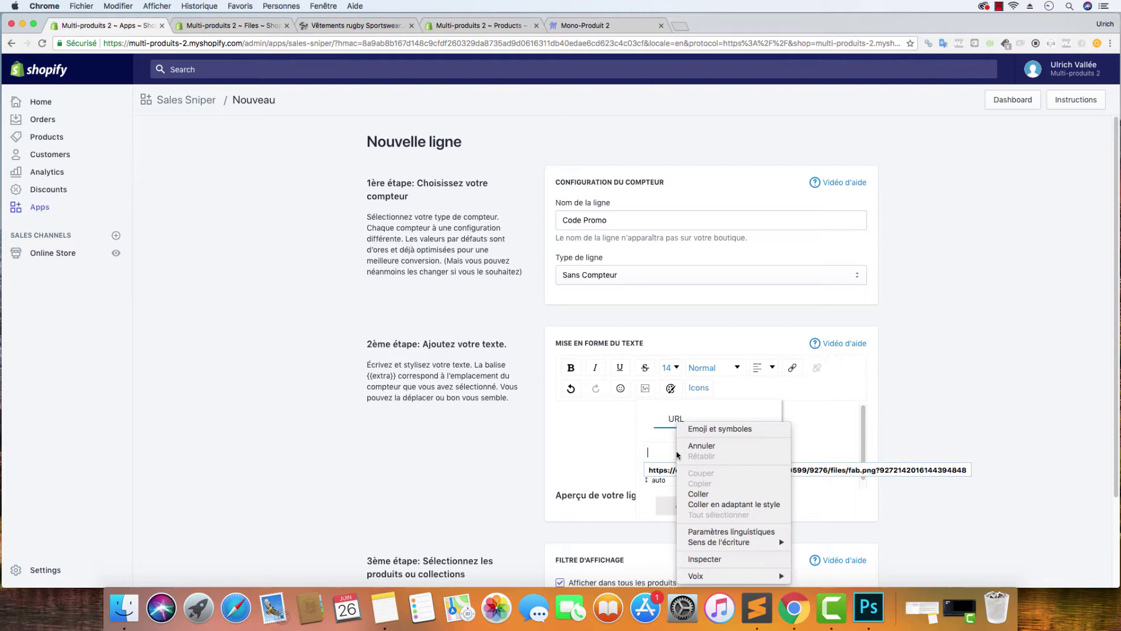
{"action": "left_click", "coordinate": [719, 496]}
{"action": "left_click", "coordinate": [887, 407]}
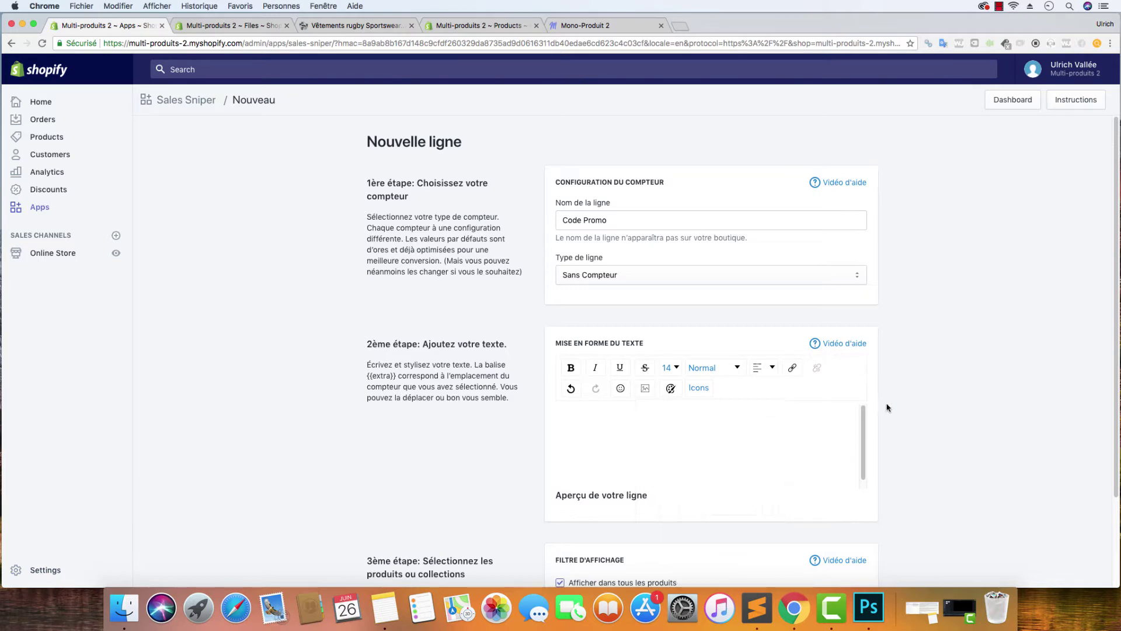
- Turn off display on all products for the Code Promo line and restrict it to the product LE PRODUIT DU MOIS
{"action": "scroll", "coordinate": [863, 438], "scroll_direction": "down", "scroll_amount": 4}
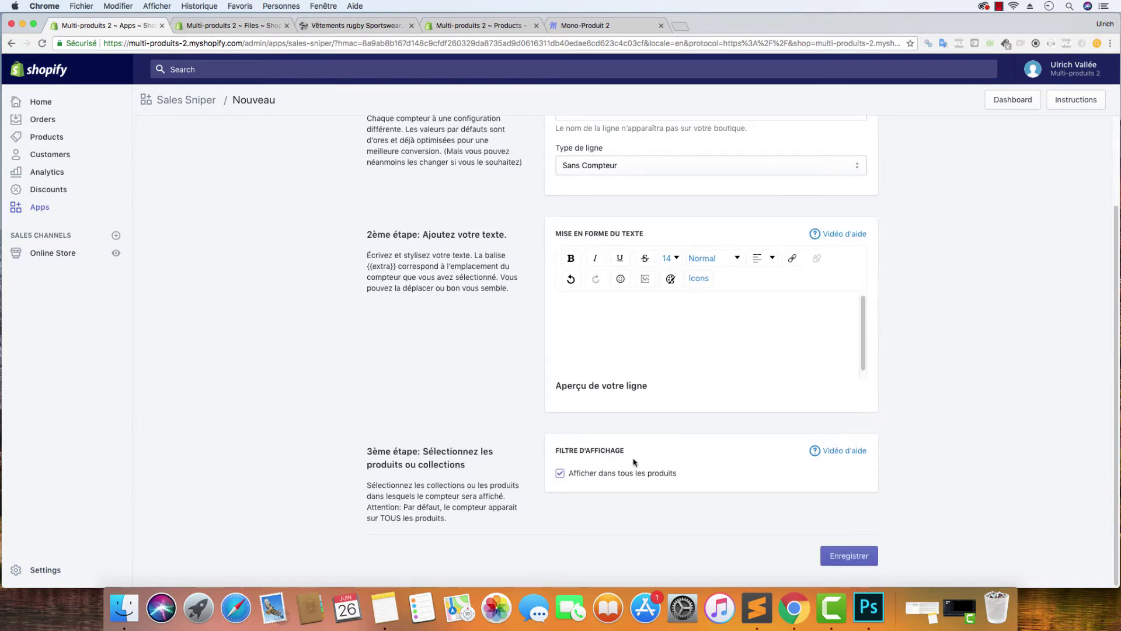
{"action": "left_click", "coordinate": [635, 475]}
{"action": "scroll", "coordinate": [634, 474], "scroll_direction": "down", "scroll_amount": 3}
{"action": "left_click", "coordinate": [633, 468]}
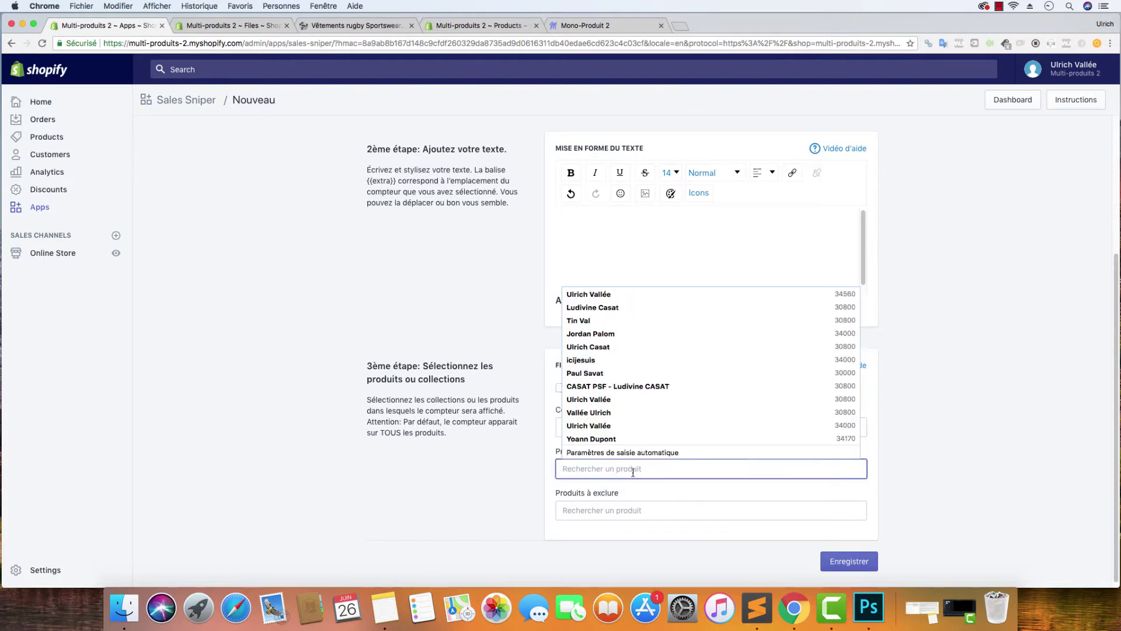
{"action": "type", "text": "pro"}
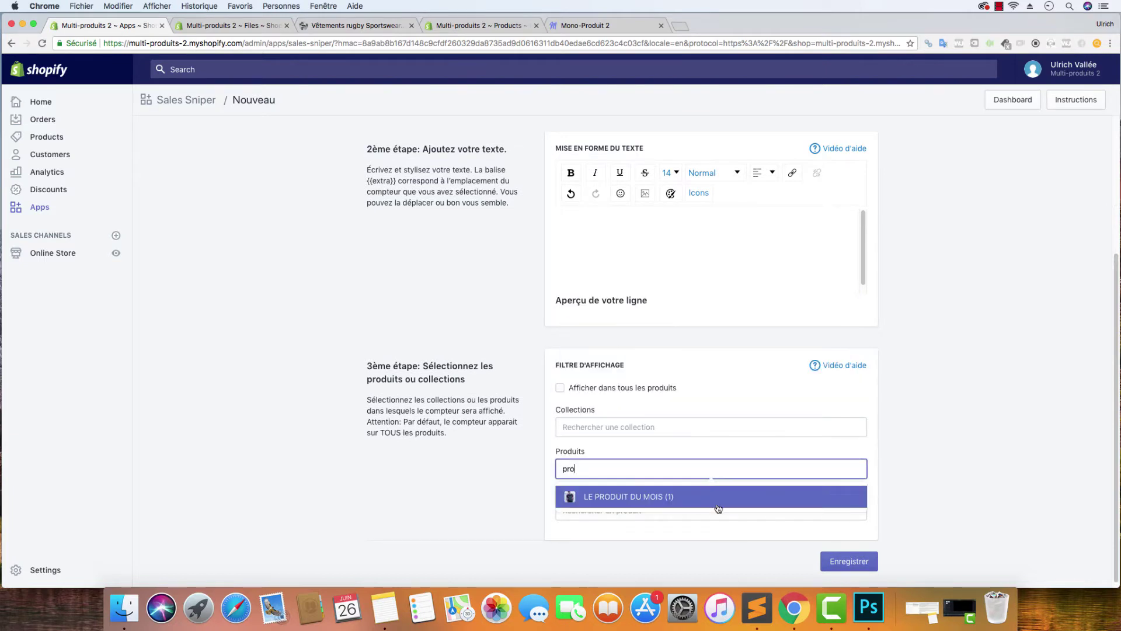
{"action": "left_click", "coordinate": [719, 497]}
{"action": "left_click", "coordinate": [794, 248]}
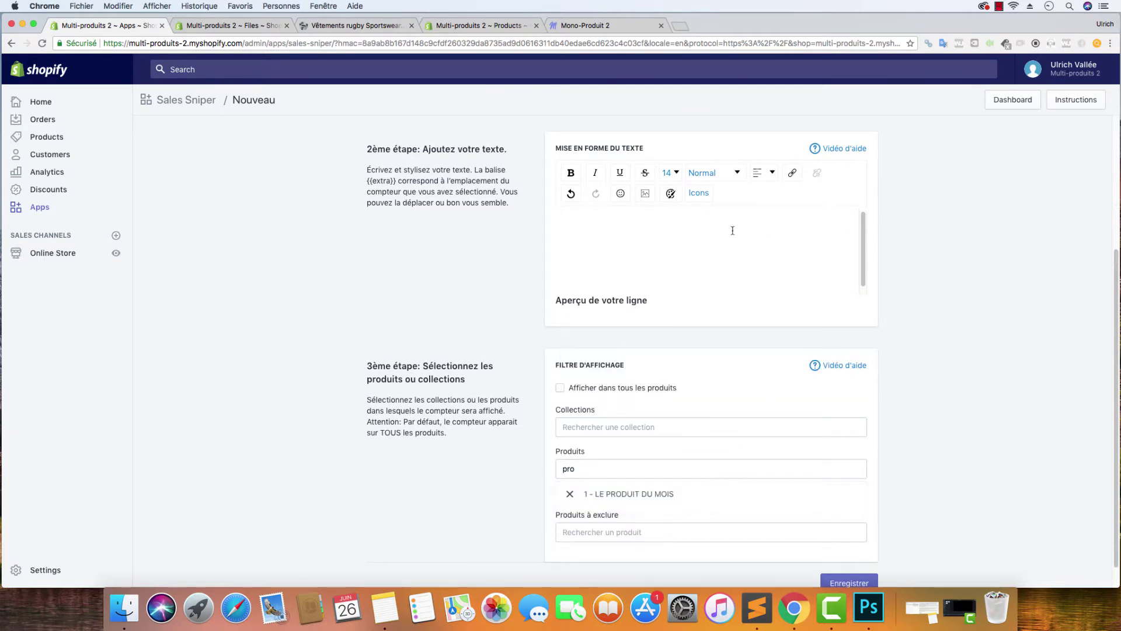
- Insert the code-promo.png image into the line's text using its copied URL, keeping the automatic width and height
{"action": "left_click", "coordinate": [645, 192]}
{"action": "left_click", "coordinate": [710, 251]}
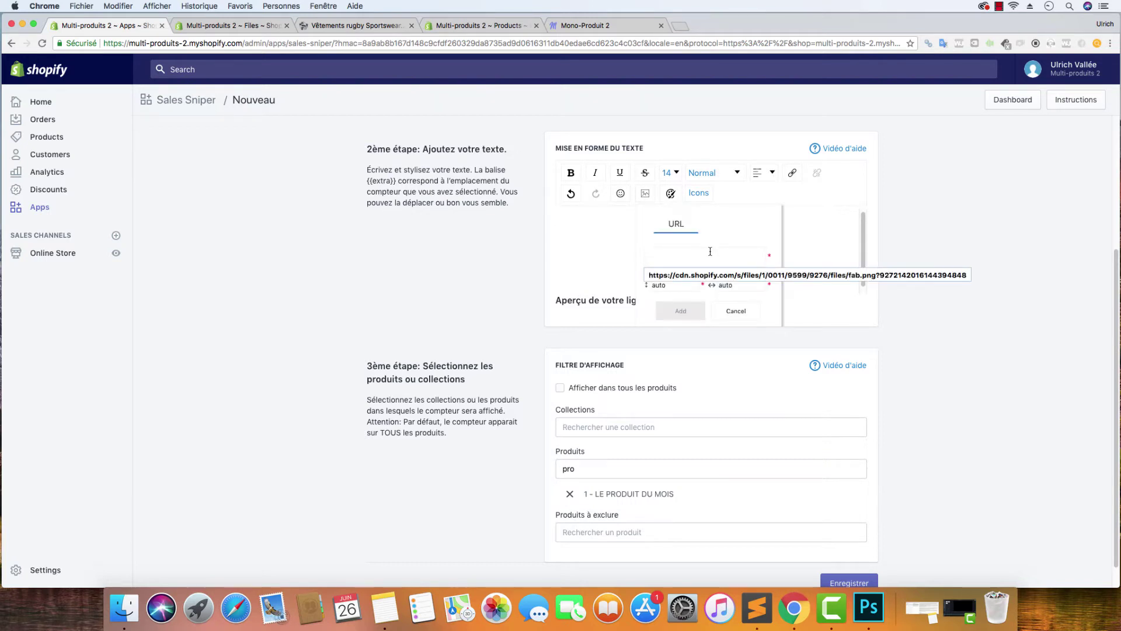
{"action": "key", "text": "Down"}
{"action": "key", "text": "Return"}
{"action": "left_click", "coordinate": [680, 310]}
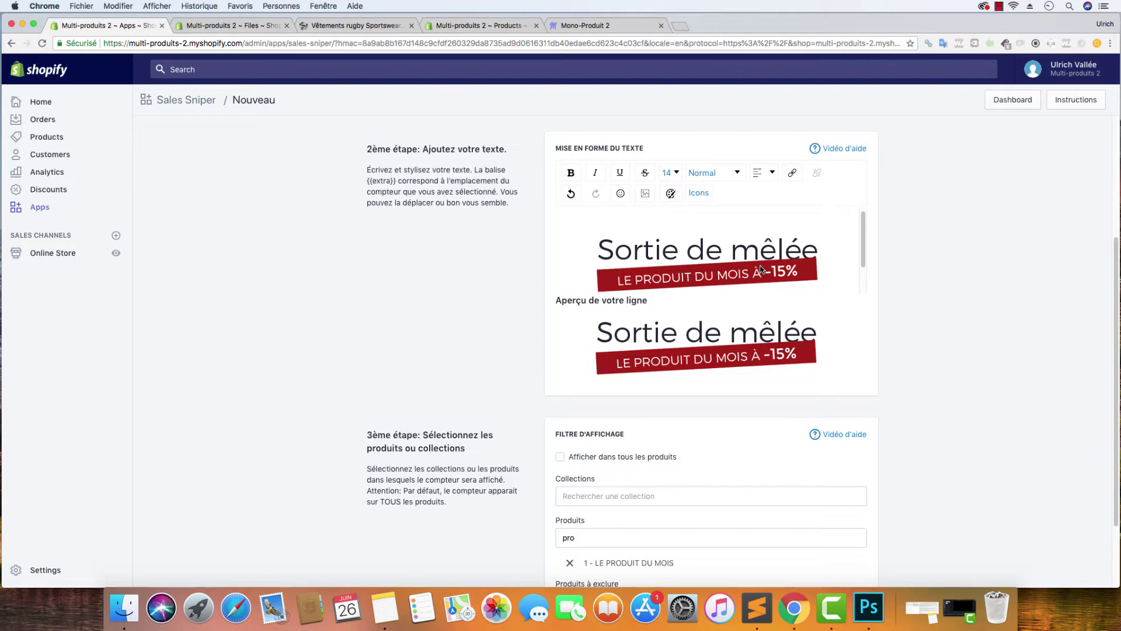
- Check the promo code image in the Magic Set Wax section of the Mono-Produit 2 store, and save the Code Promo line
{"action": "left_click", "coordinate": [583, 25]}
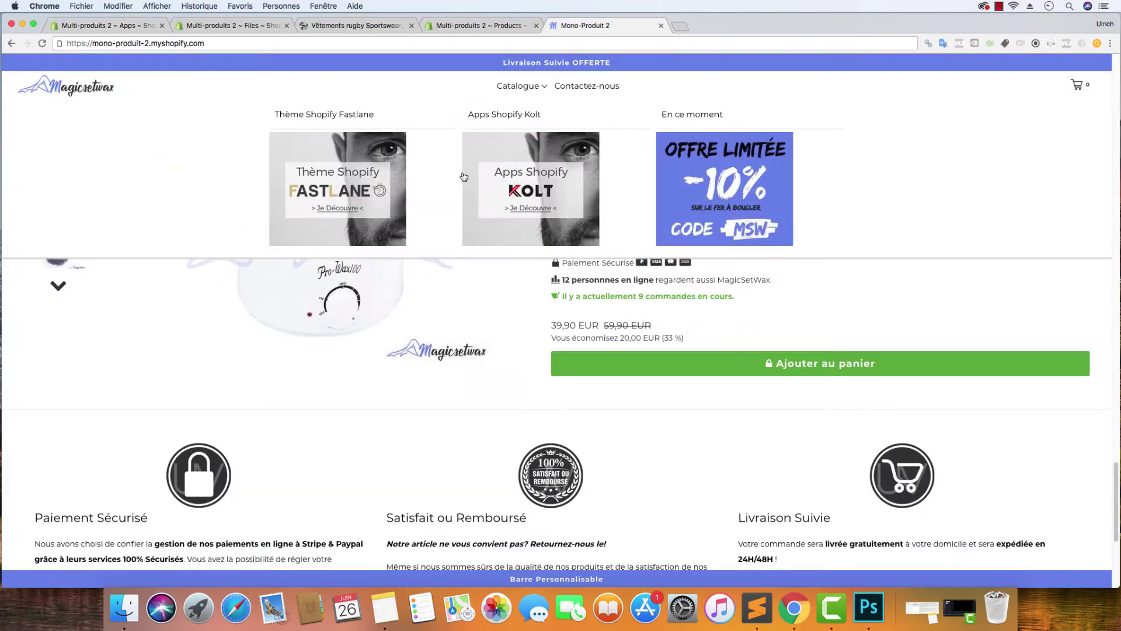
{"action": "scroll", "coordinate": [765, 328], "scroll_direction": "up", "scroll_amount": 5}
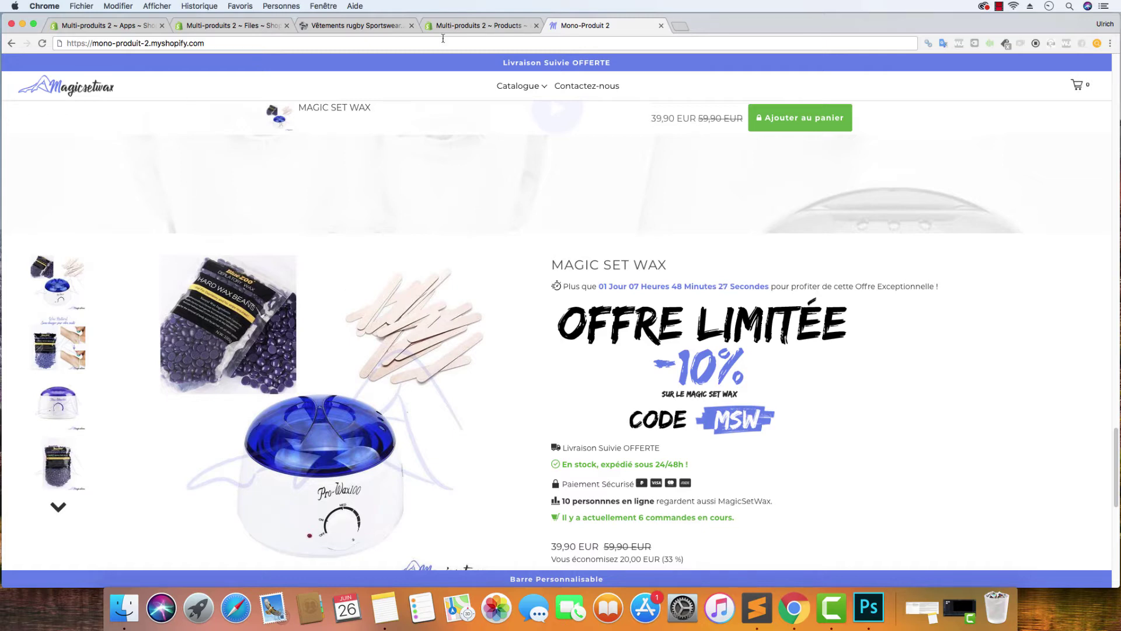
{"action": "left_click", "coordinate": [147, 25]}
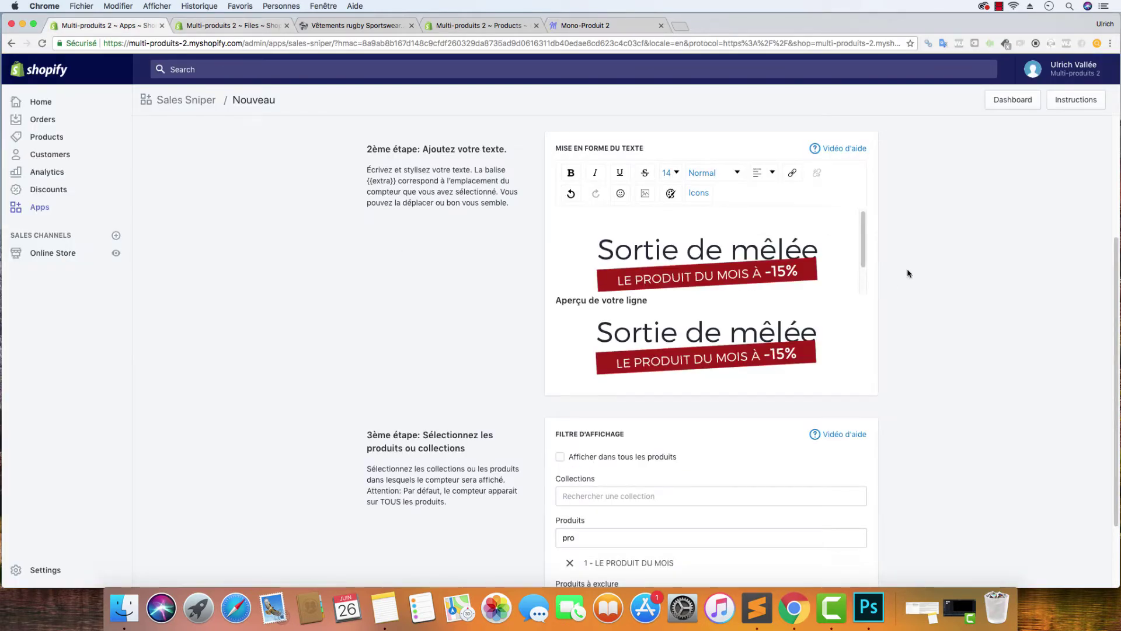
{"action": "scroll", "coordinate": [786, 536], "scroll_direction": "down", "scroll_amount": 3}
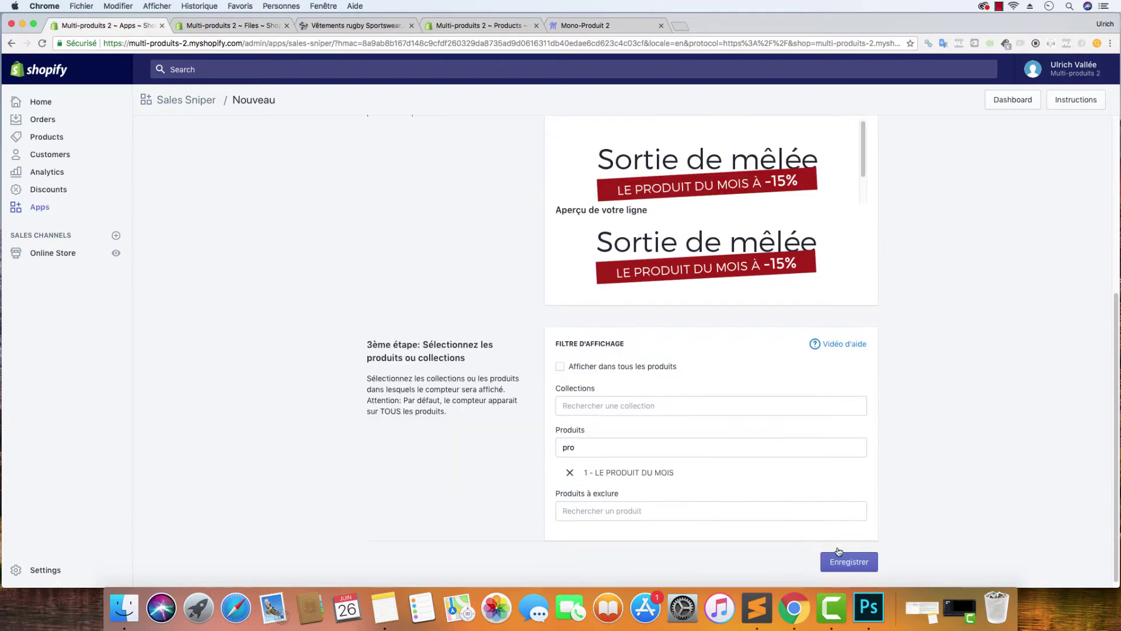
{"action": "left_click", "coordinate": [834, 561]}
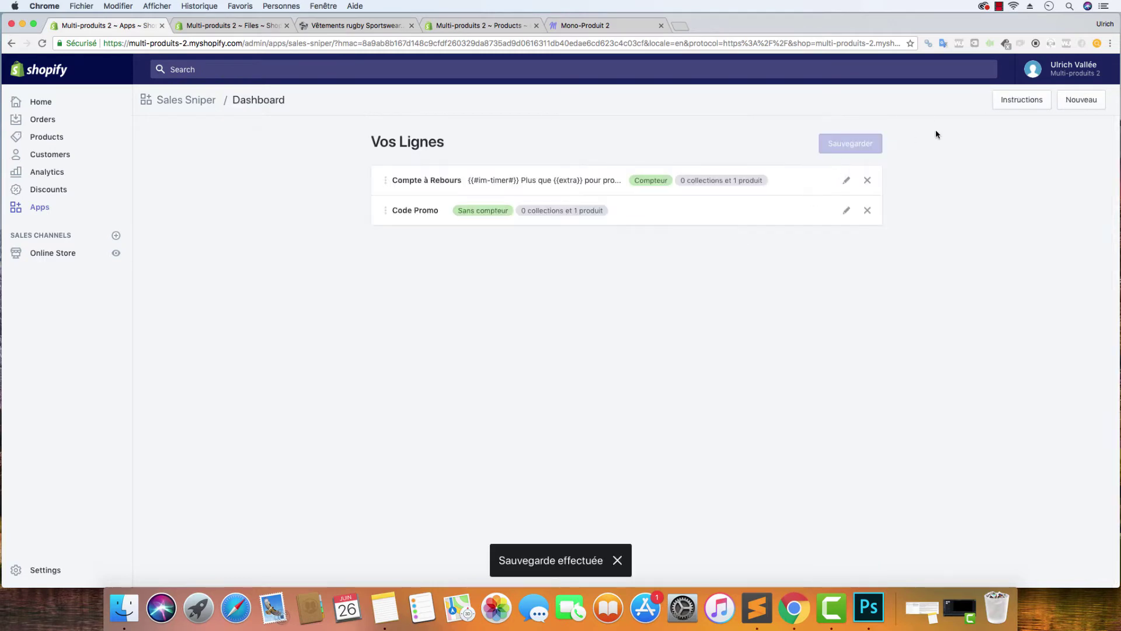
- Start another new line, and copy "{{#im-truck#}} Livraison Suivie OFFERTE" from Sales-Sniper.html in Sublime Text before returning to Chrome
{"action": "left_click", "coordinate": [1082, 100]}
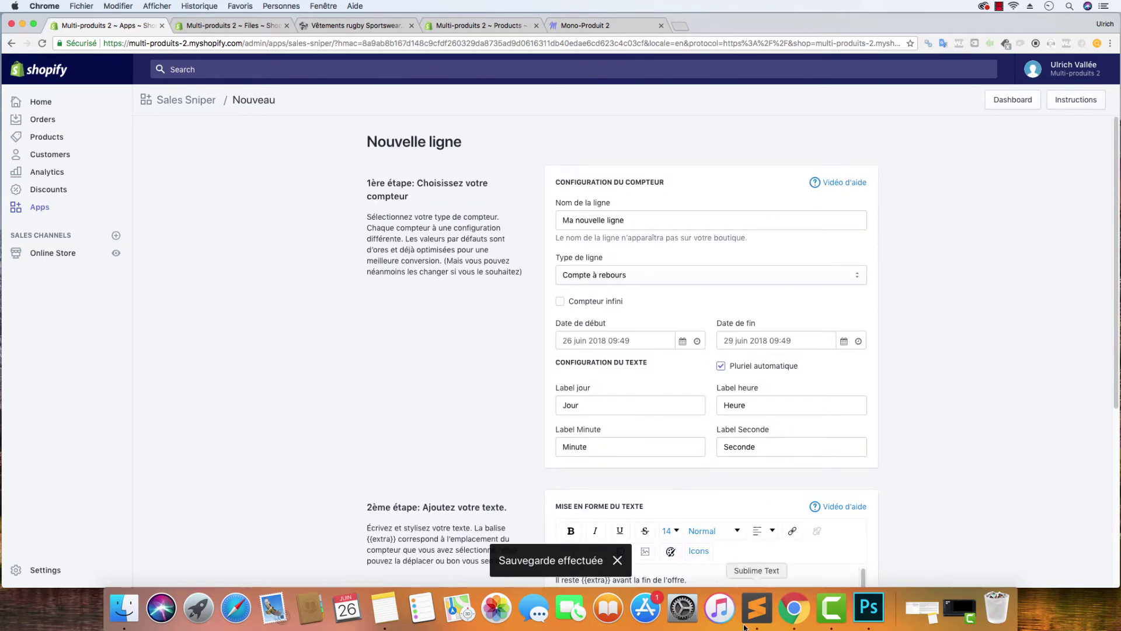
{"action": "left_click", "coordinate": [756, 608]}
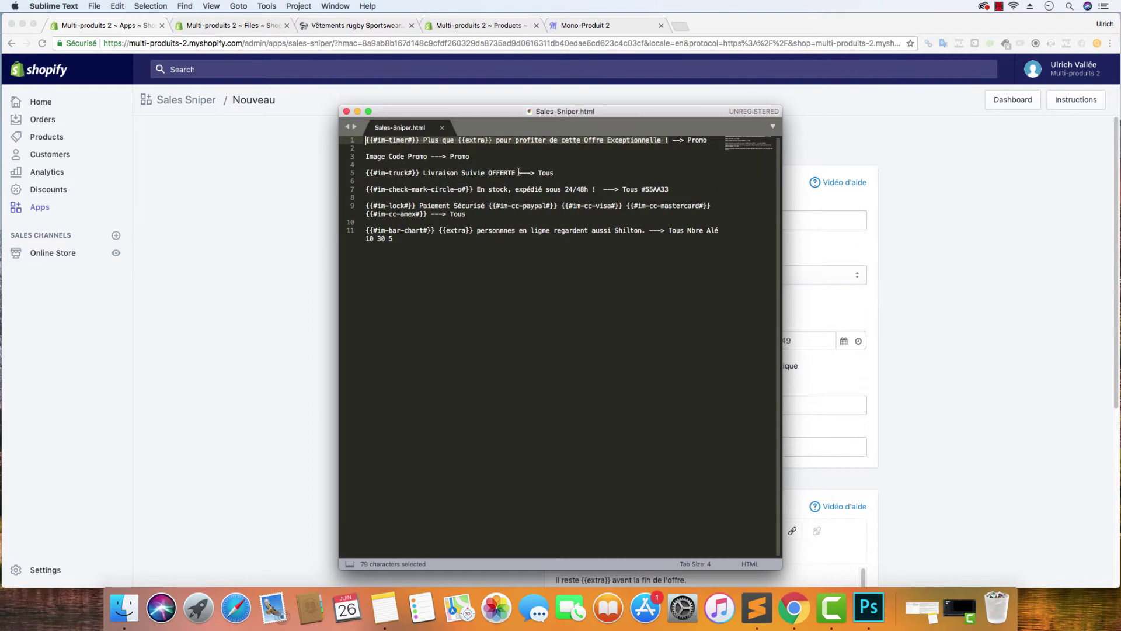
{"action": "left_click_drag", "start_coordinate": [519, 172], "coordinate": [366, 172]}
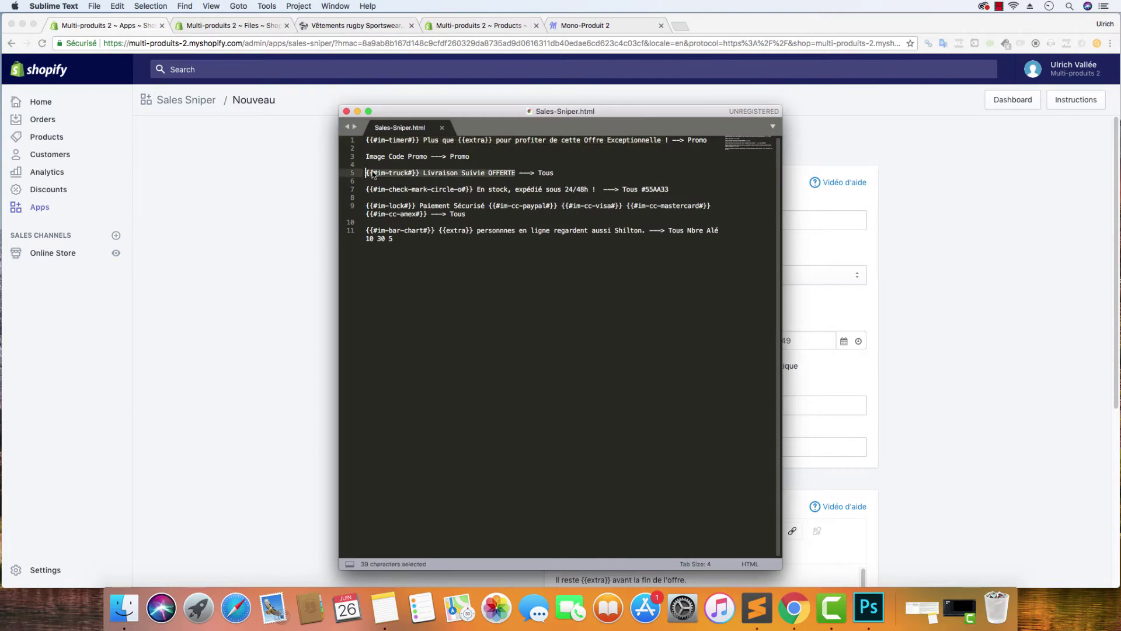
{"action": "right_click", "coordinate": [372, 174]}
{"action": "left_click", "coordinate": [401, 195]}
{"action": "left_click", "coordinate": [260, 196]}
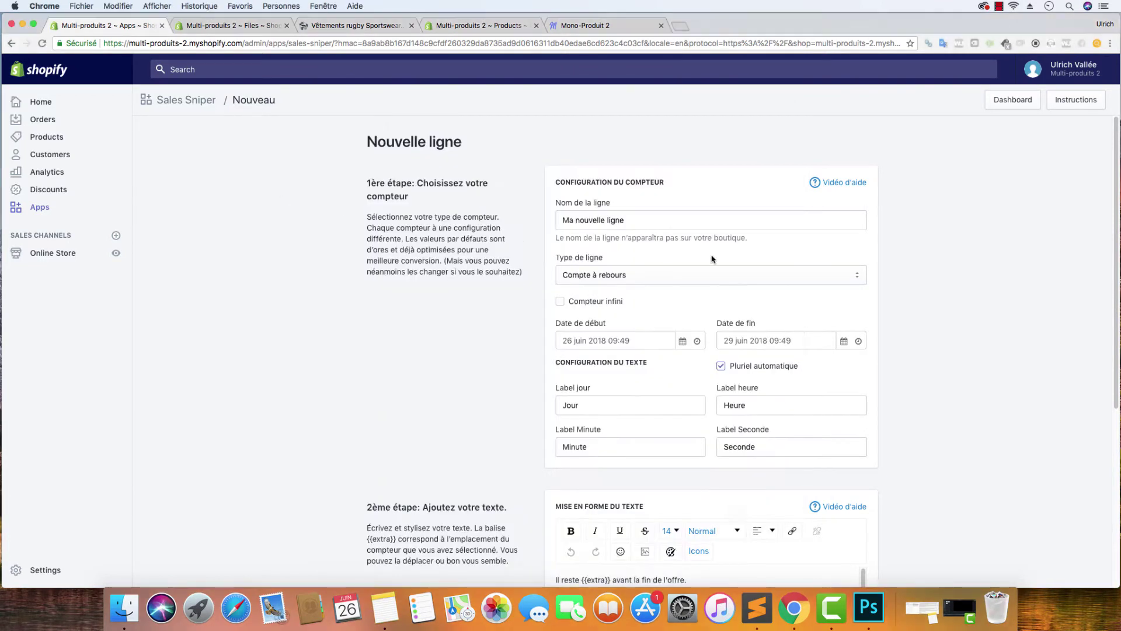
- Name the new line "Livraison Suivie OFFERTE" without the icon tag, and set its type to Sans Compteur
{"action": "left_click_drag", "start_coordinate": [663, 225], "coordinate": [513, 219]}
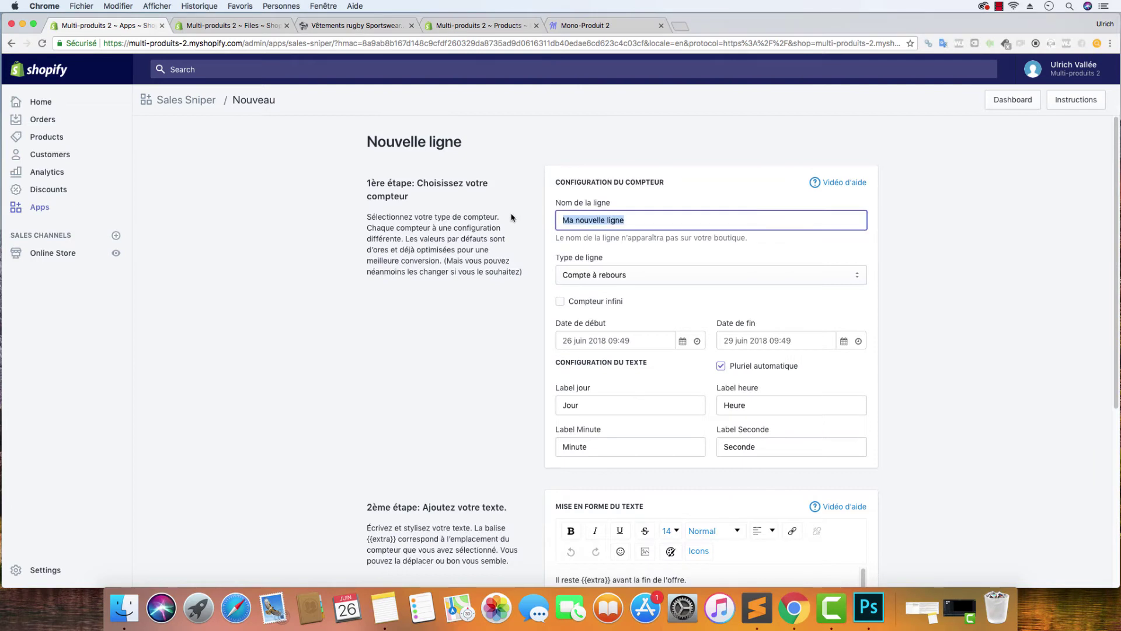
{"action": "key", "text": "super+v"}
{"action": "left_click_drag", "start_coordinate": [616, 220], "coordinate": [558, 221]}
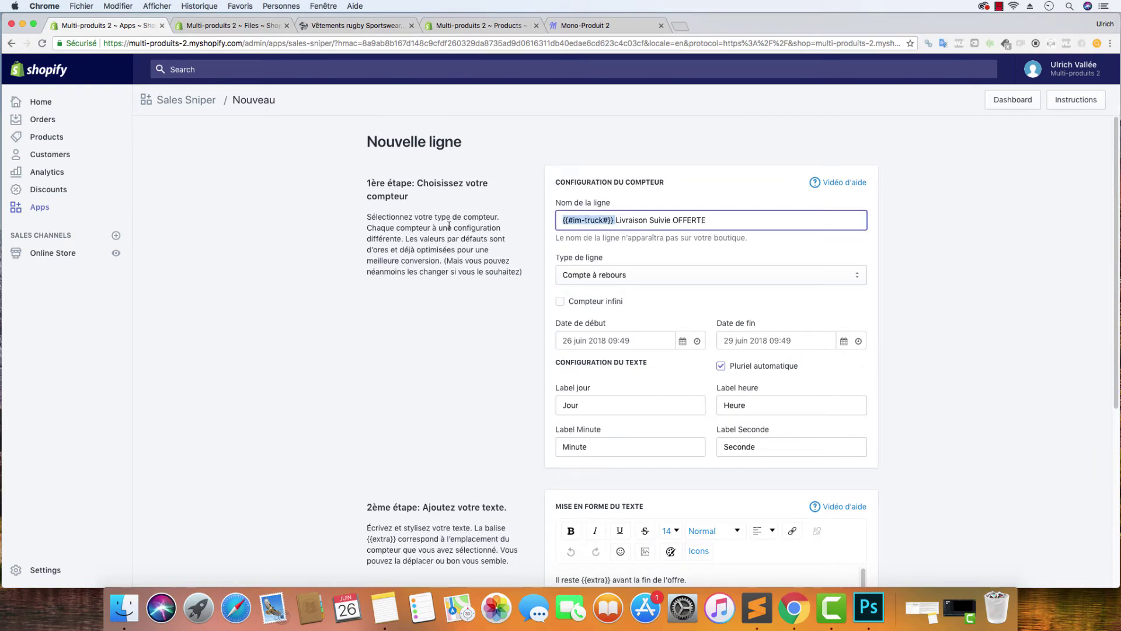
{"action": "key", "text": "BackSpace"}
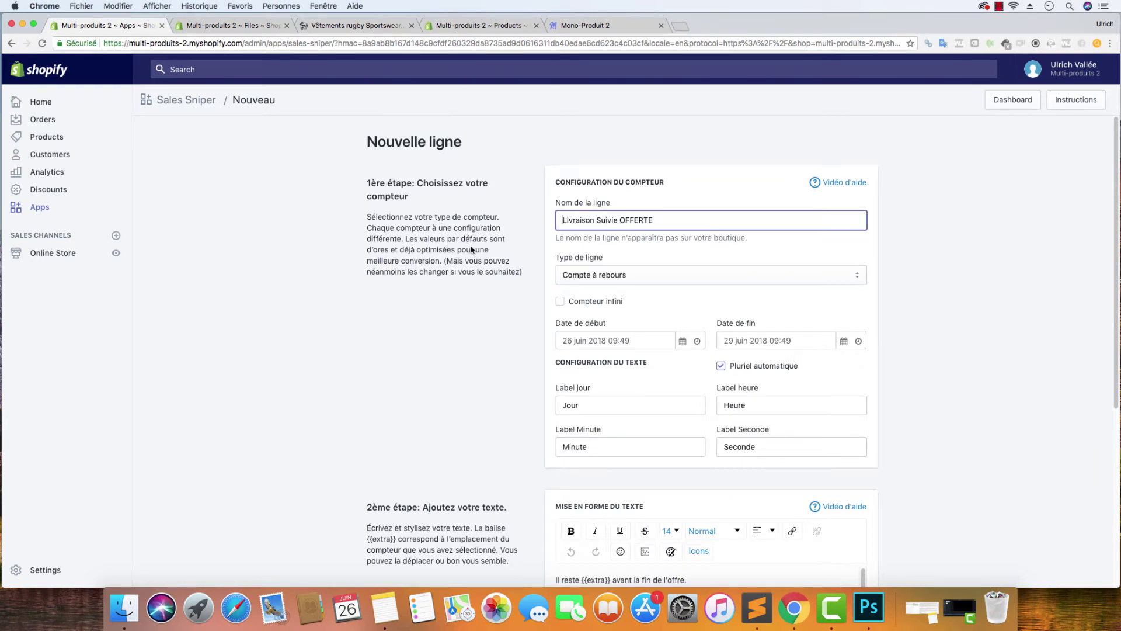
{"action": "left_click", "coordinate": [627, 277]}
{"action": "left_click", "coordinate": [589, 241]}
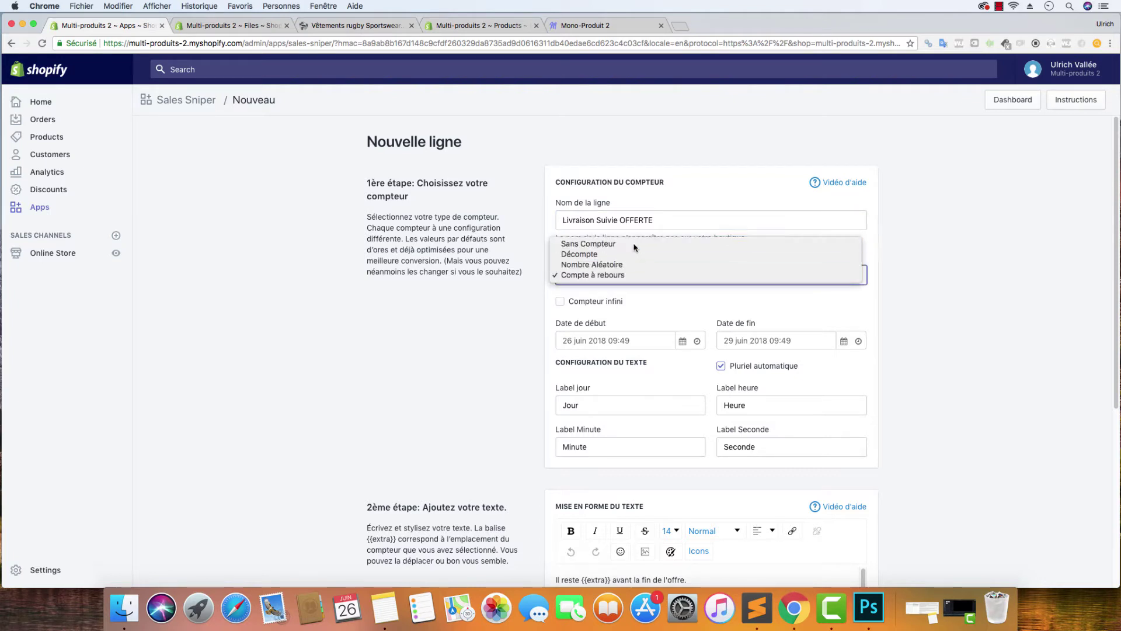
- Replace the default line text with the copied "{{#im-truck#}} Livraison Suivie OFFERTE", and glance at the source text in Sublime Text
{"action": "left_click_drag", "start_coordinate": [693, 424], "coordinate": [509, 417]}
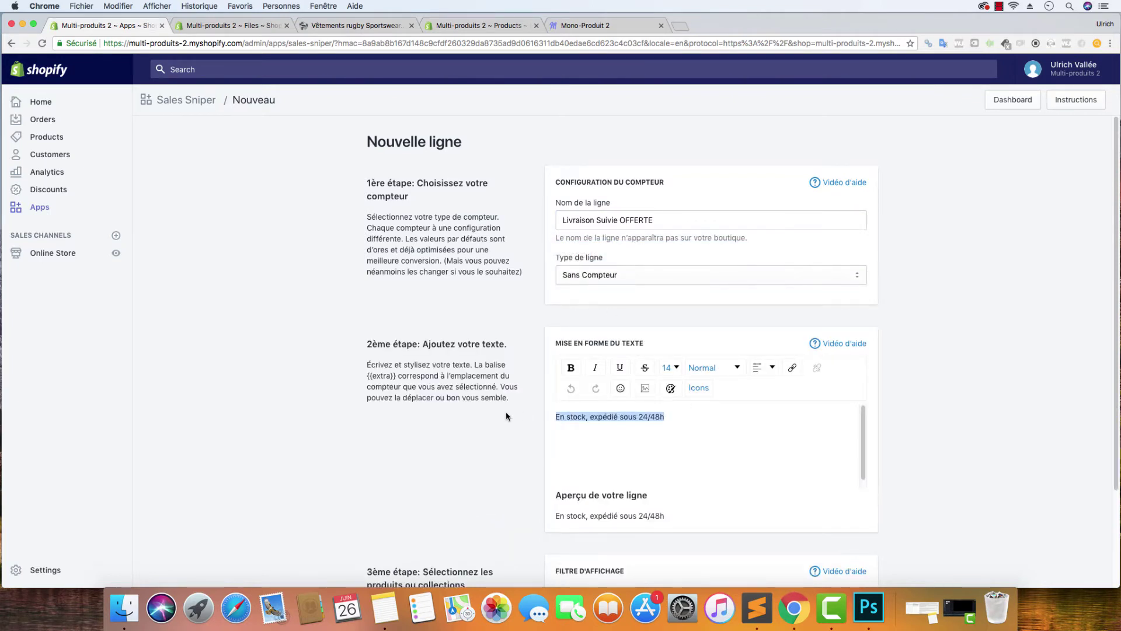
{"action": "key", "text": "super+v"}
{"action": "left_click", "coordinate": [757, 607]}
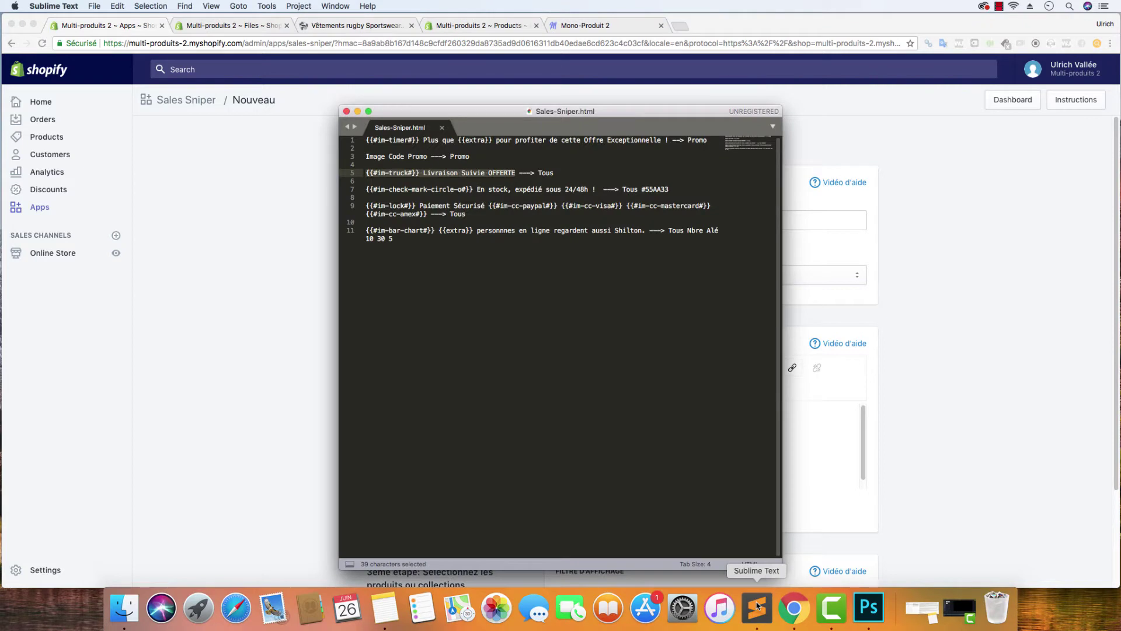
{"action": "left_click", "coordinate": [975, 373]}
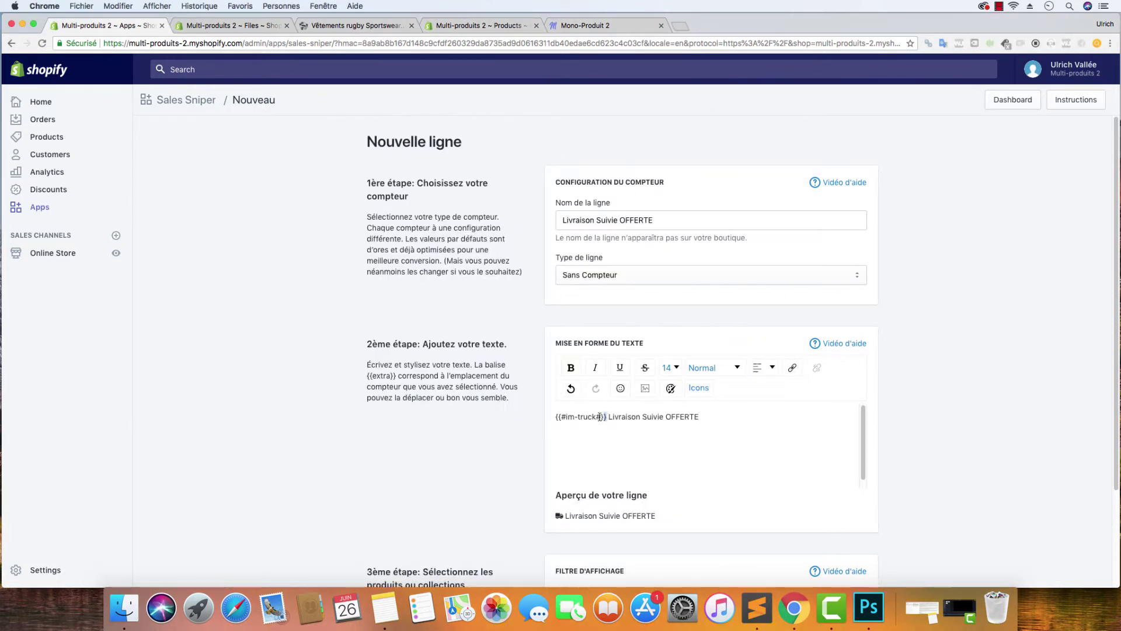
- Set the font size of the {{#im-truck#}} tag in the line text to 18
{"action": "left_click_drag", "start_coordinate": [607, 417], "coordinate": [543, 418]}
{"action": "left_click", "coordinate": [676, 368]}
{"action": "scroll", "coordinate": [676, 481], "scroll_direction": "down", "scroll_amount": 1}
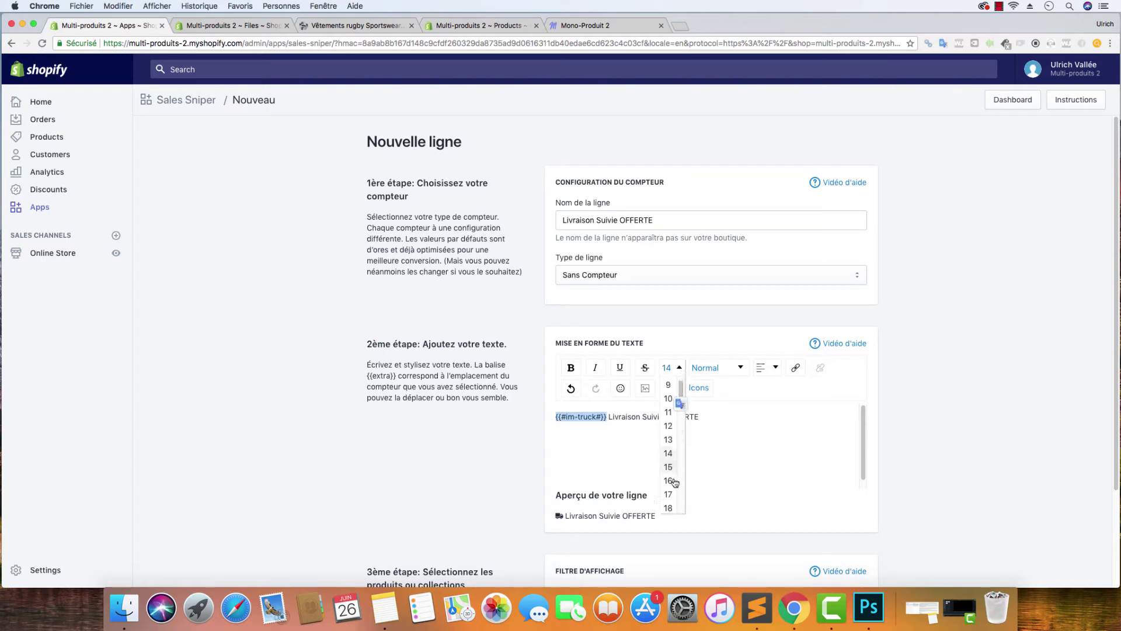
{"action": "left_click", "coordinate": [670, 512]}
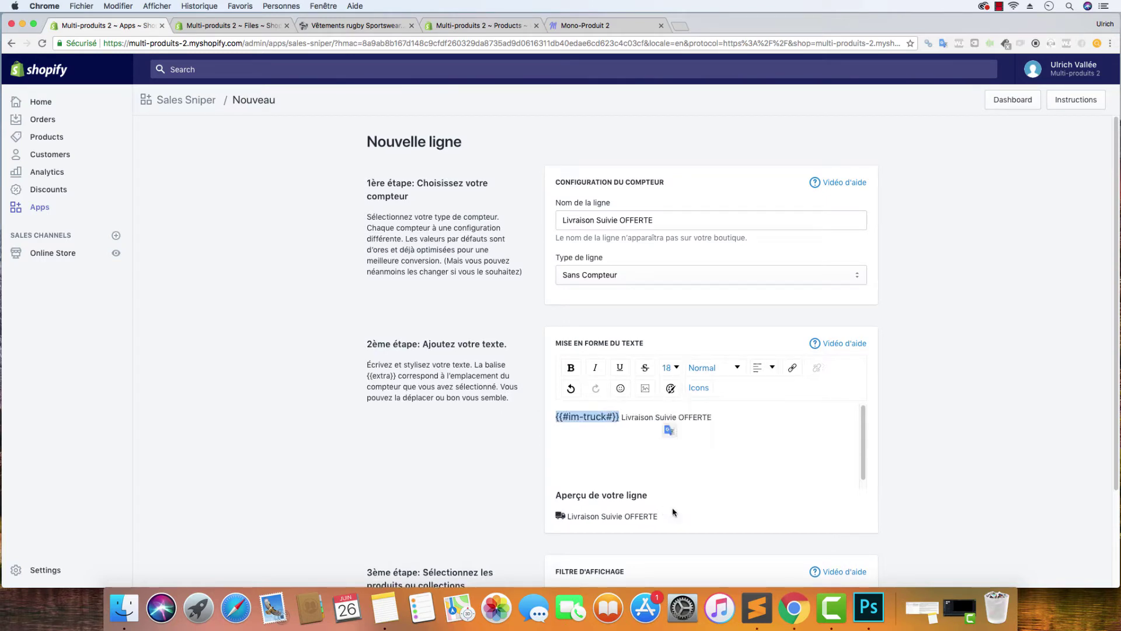
- Save the Livraison Suivie OFFERTE line and start another new line
{"action": "scroll", "coordinate": [746, 403], "scroll_direction": "down", "scroll_amount": 3}
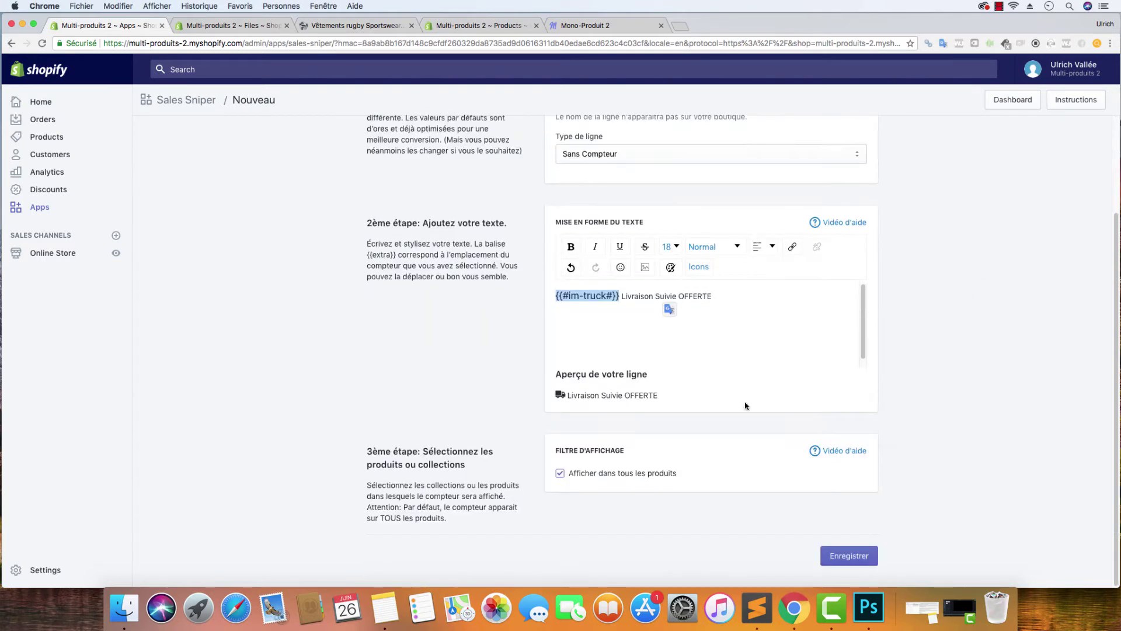
{"action": "left_click", "coordinate": [850, 559]}
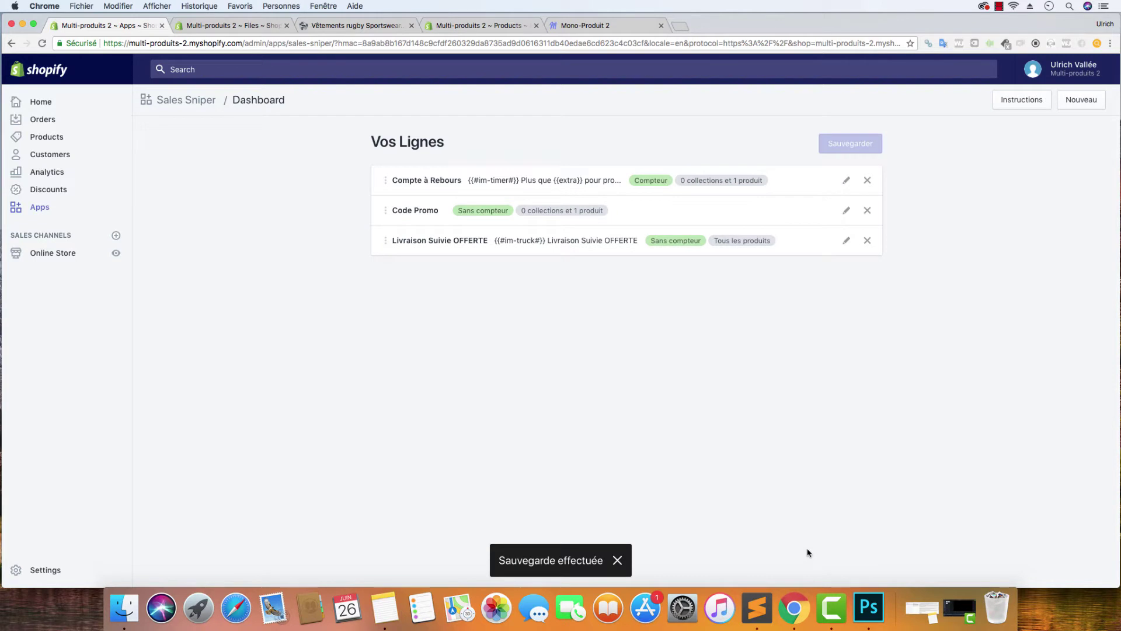
{"action": "left_click", "coordinate": [1079, 106]}
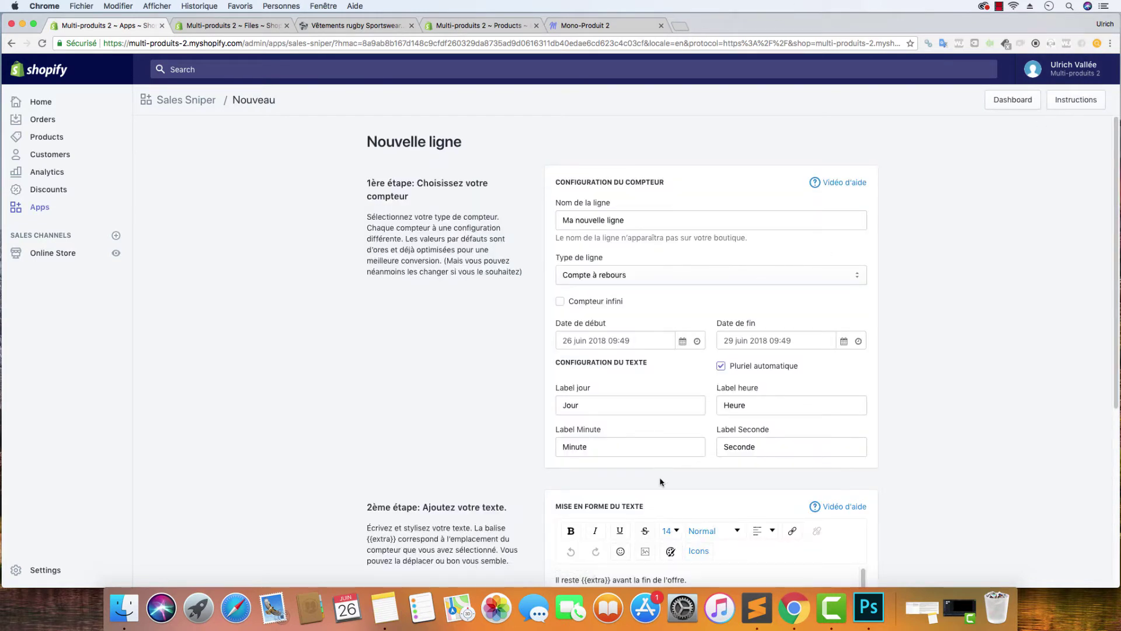
- Copy "{{#im-check-mark-circle-o#}} En stock, expédié sous 24/48h !" from Sales-Sniper.html in Sublime Text and return to Chrome
{"action": "left_click", "coordinate": [756, 607]}
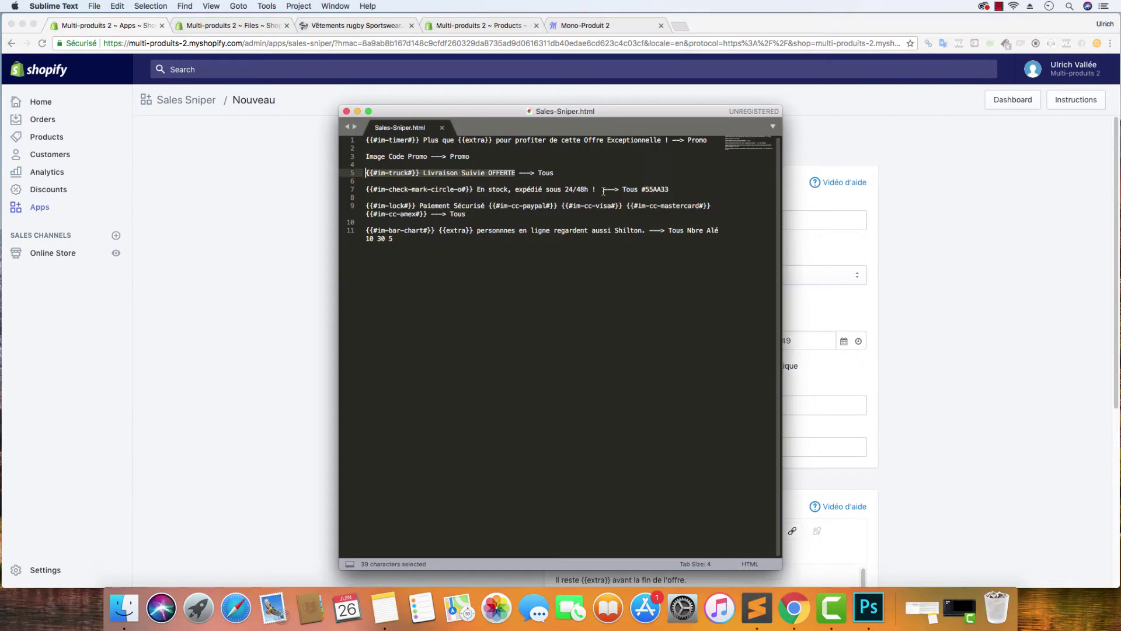
{"action": "left_click_drag", "start_coordinate": [603, 191], "coordinate": [365, 191]}
{"action": "right_click", "coordinate": [407, 197]}
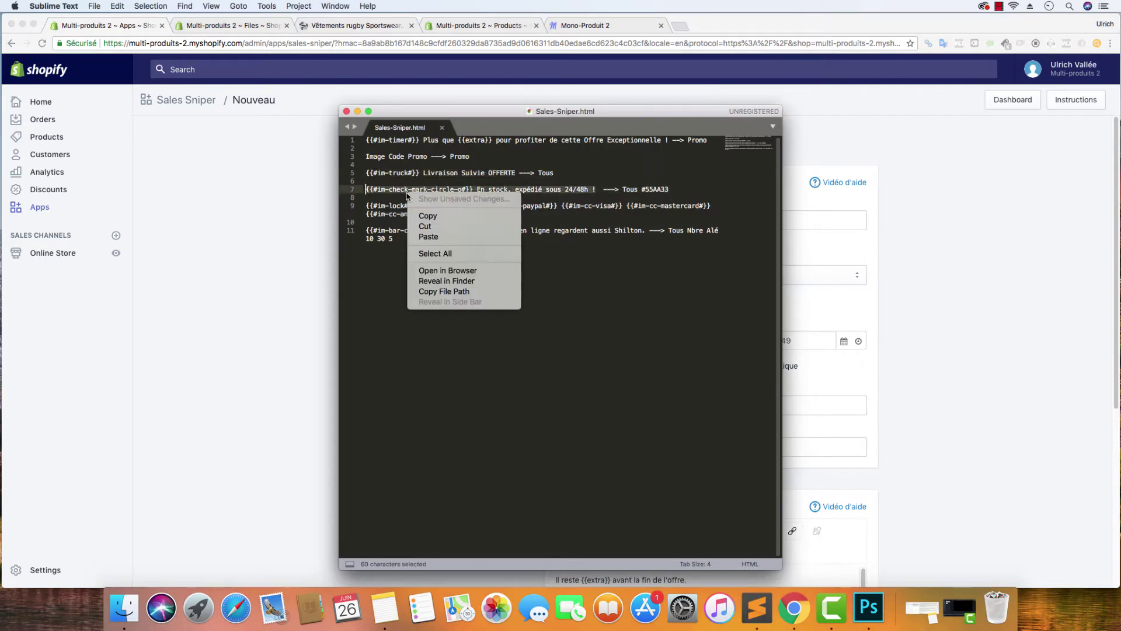
{"action": "left_click", "coordinate": [426, 216]}
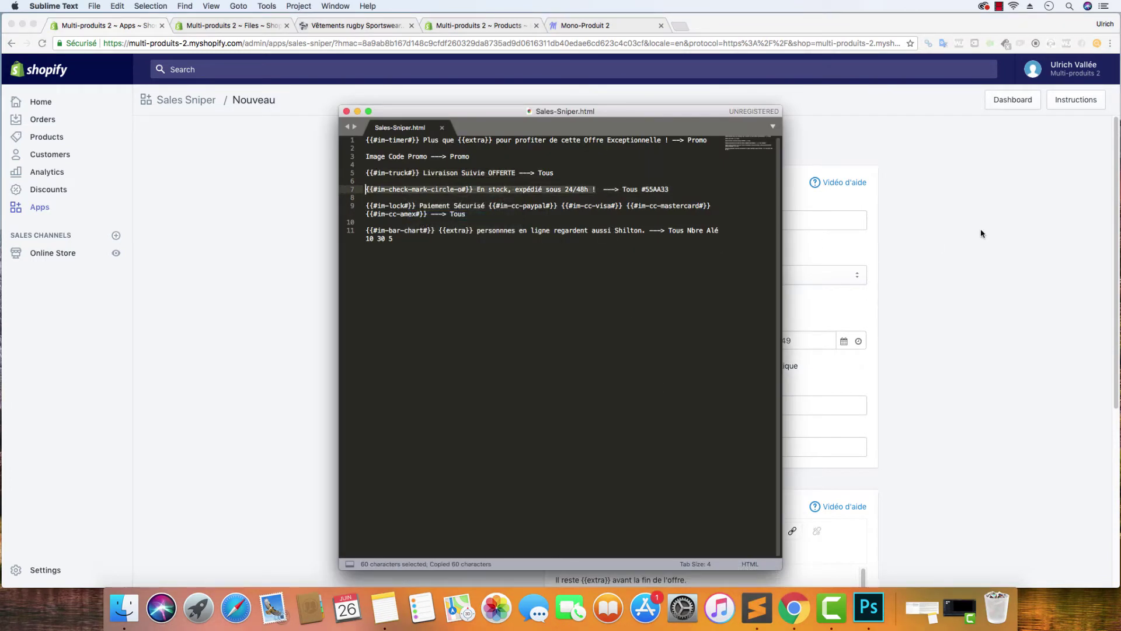
{"action": "left_click", "coordinate": [981, 234]}
- Name the new line "En Stock" and set its type to Sans Compteur
{"action": "left_click", "coordinate": [688, 224]}
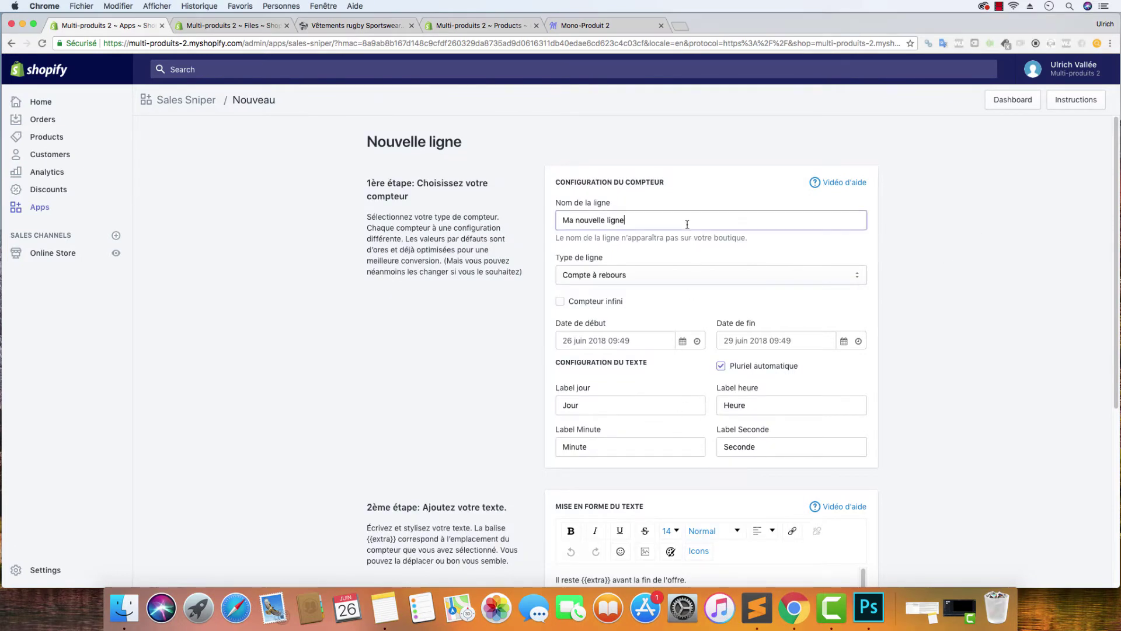
{"action": "triple_click", "coordinate": [587, 220]}
{"action": "type", "text": "E"}
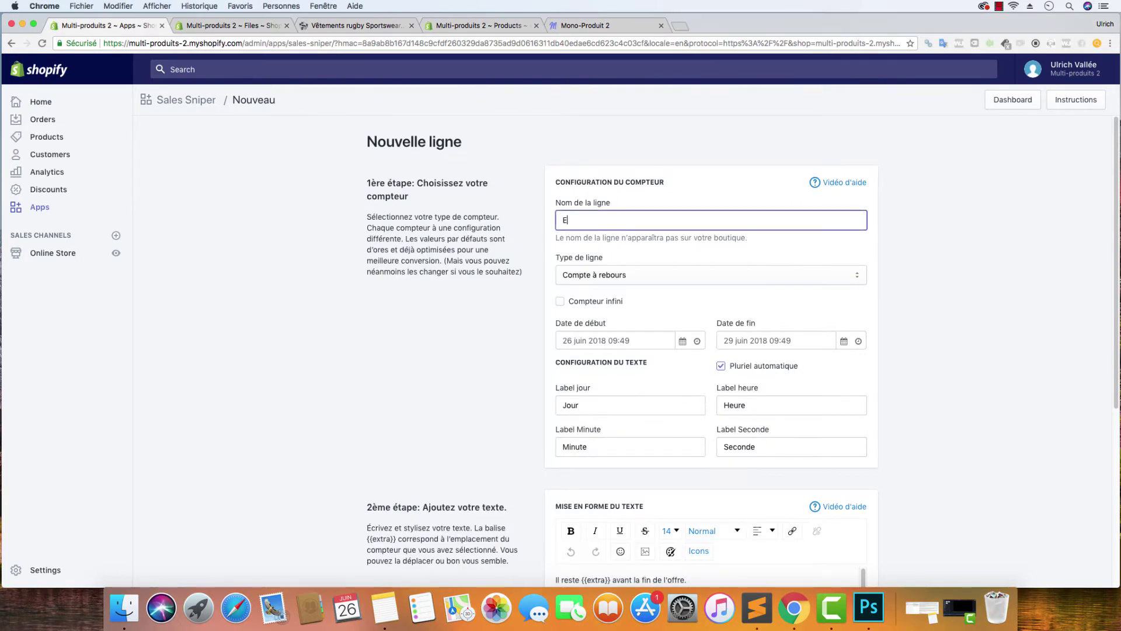
{"action": "type", "text": "n Tock"}
{"action": "left_click", "coordinate": [635, 274]}
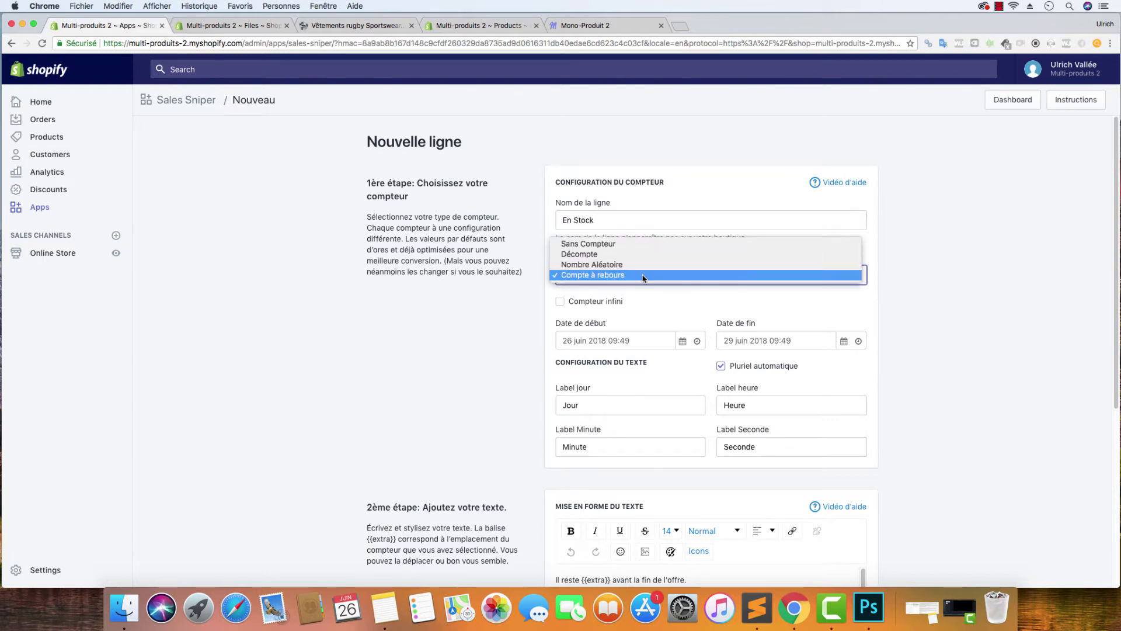
{"action": "left_click", "coordinate": [933, 313]}
{"action": "left_click", "coordinate": [719, 276]}
{"action": "left_click", "coordinate": [716, 244]}
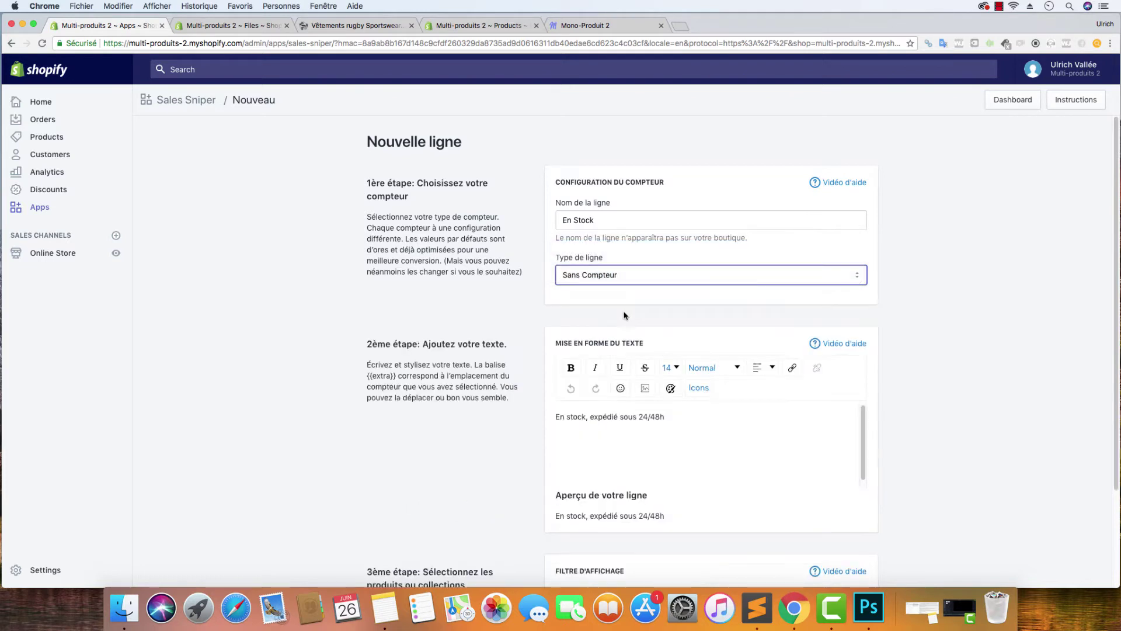
- Replace the default line text with the copied En stock text, and set the font size of its {{#im-check-mark-circle-o#}} tag to 15
{"action": "left_click_drag", "start_coordinate": [689, 412], "coordinate": [556, 412]}
{"action": "key", "text": "super+v"}
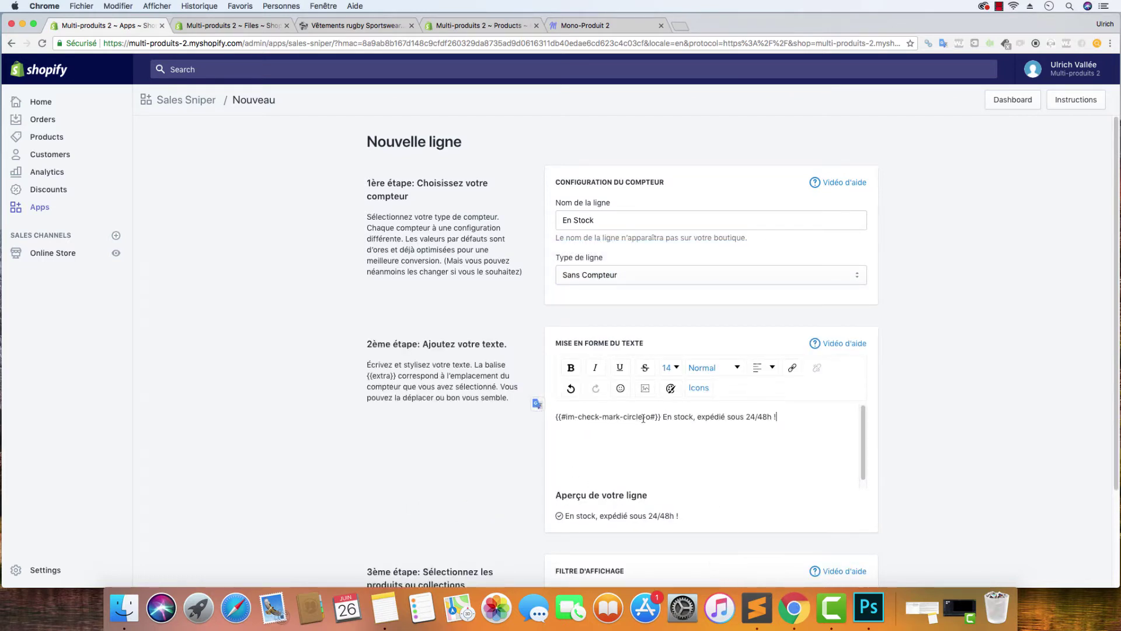
{"action": "left_click_drag", "start_coordinate": [661, 416], "coordinate": [552, 418]}
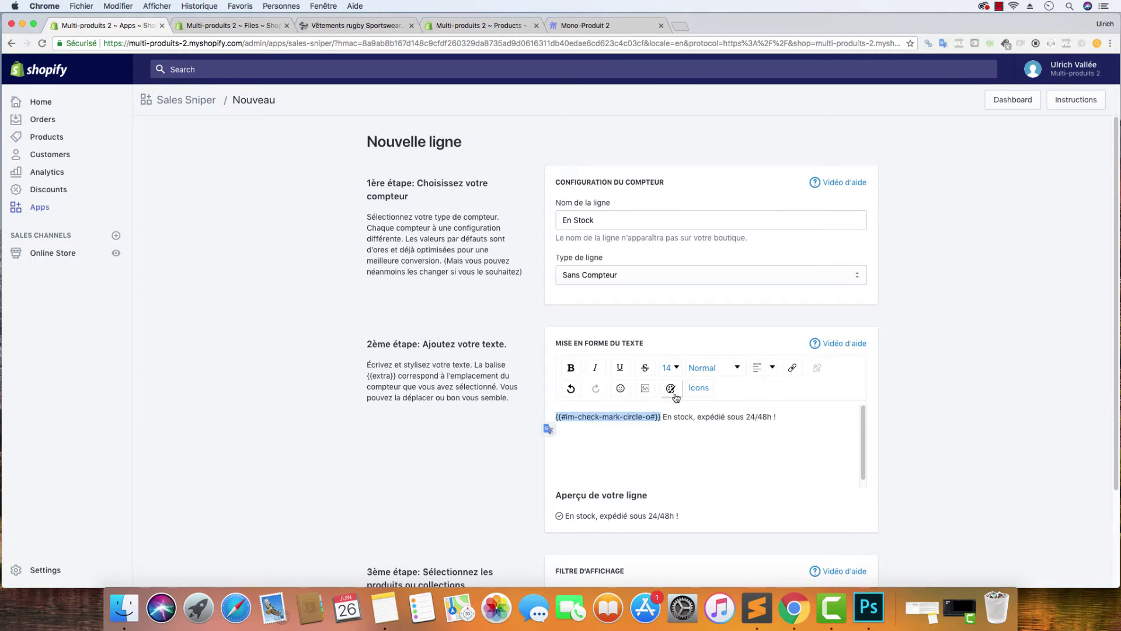
{"action": "left_click", "coordinate": [671, 367]}
{"action": "left_click", "coordinate": [671, 490]}
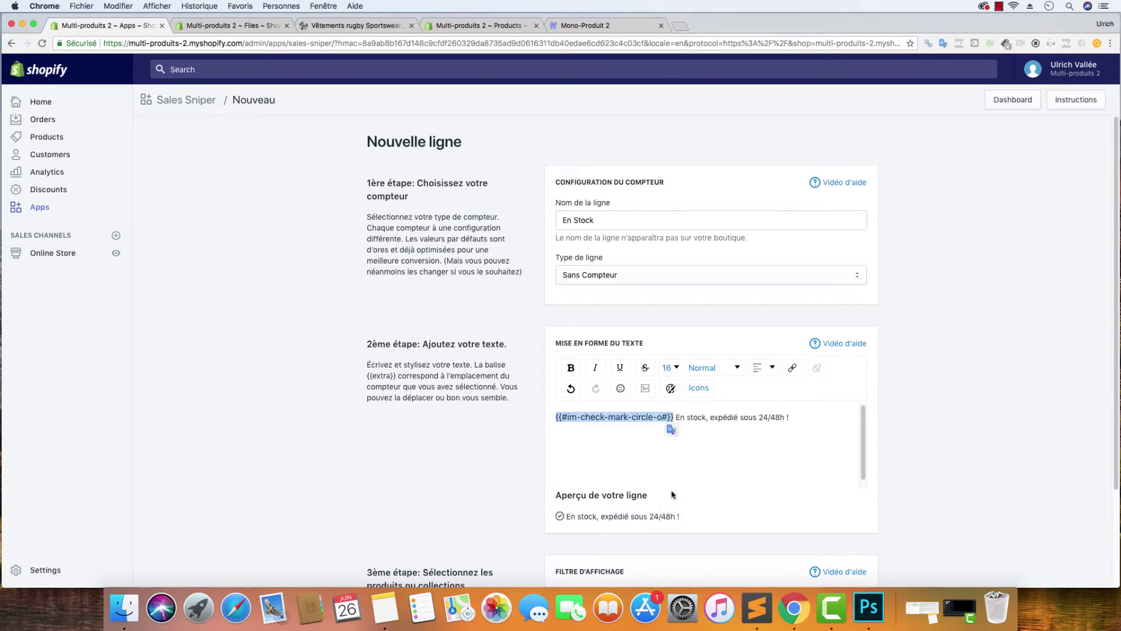
{"action": "left_click", "coordinate": [671, 367]}
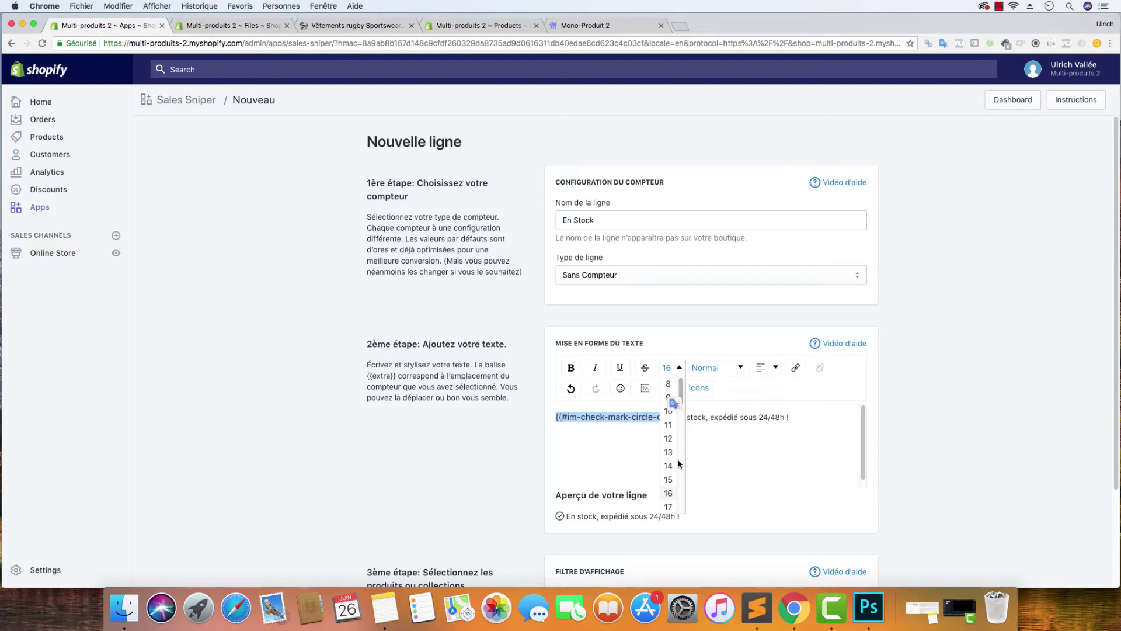
{"action": "left_click", "coordinate": [669, 479]}
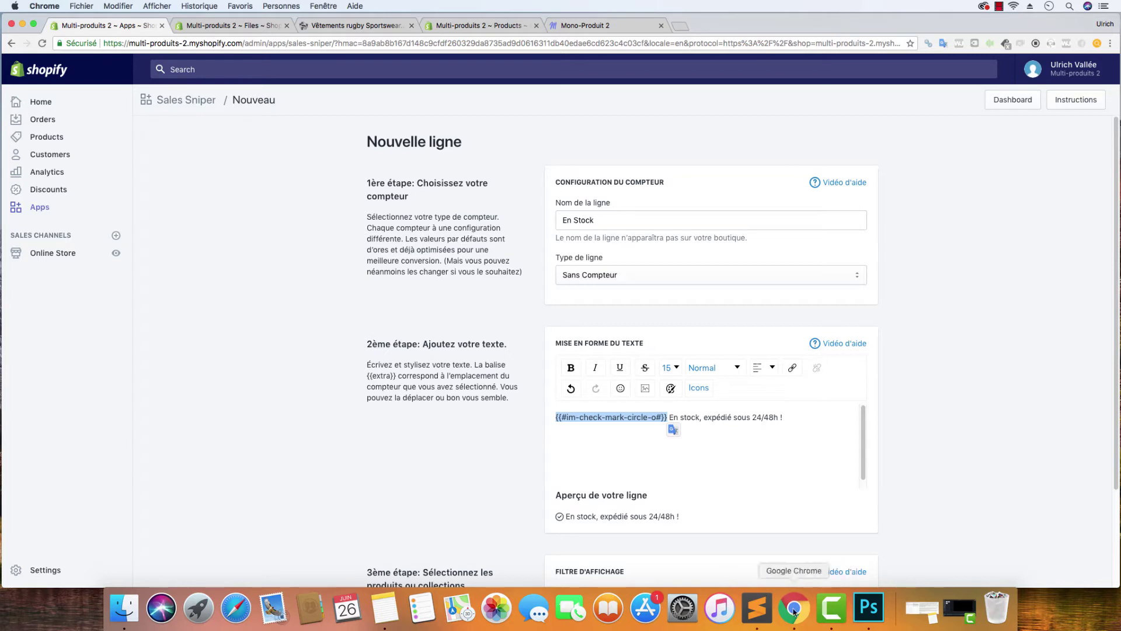
- Copy the colour code #55AA33 from the En stock line of Sales-Sniper.html in Sublime Text and return to Chrome
{"action": "left_click", "coordinate": [757, 608]}
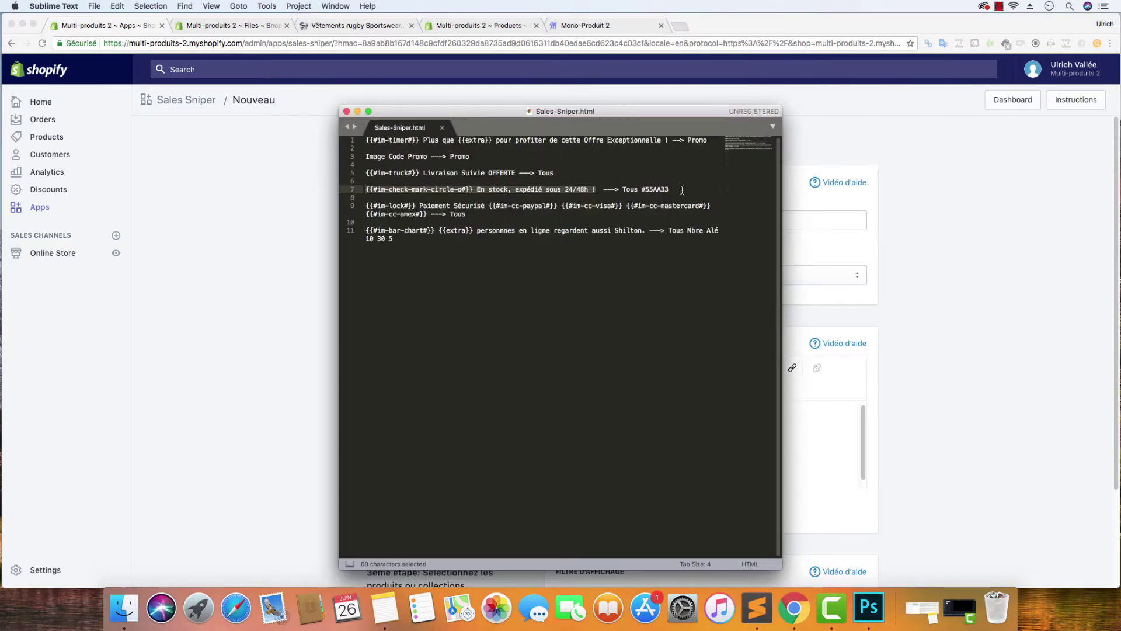
{"action": "left_click_drag", "start_coordinate": [670, 189], "coordinate": [641, 189]}
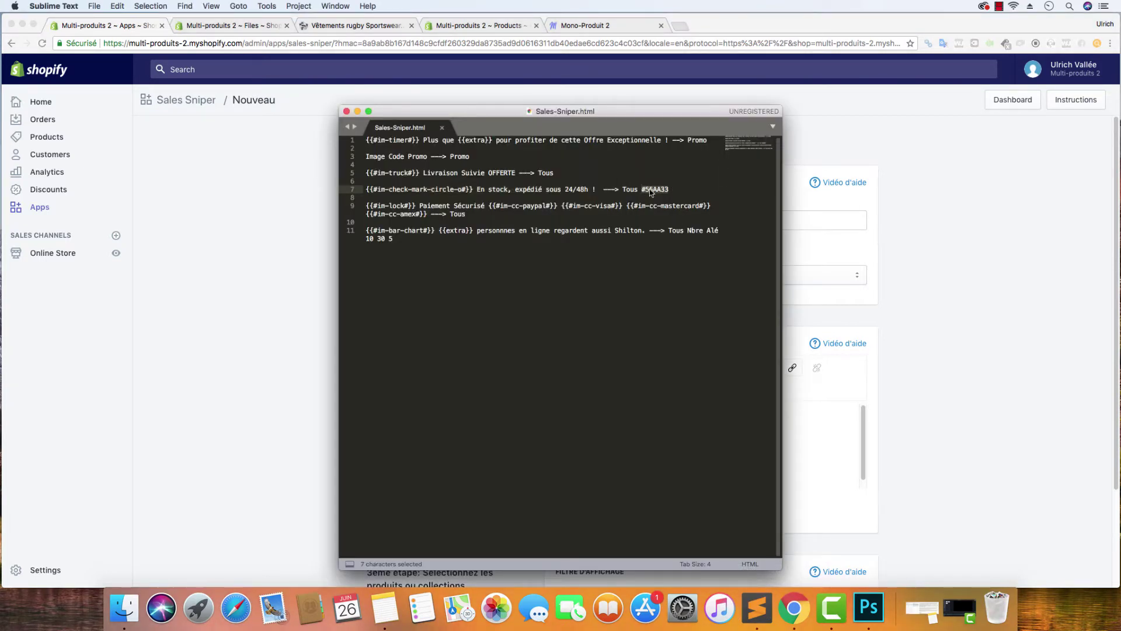
{"action": "key", "text": "super+c"}
{"action": "key", "text": "super+Tab"}
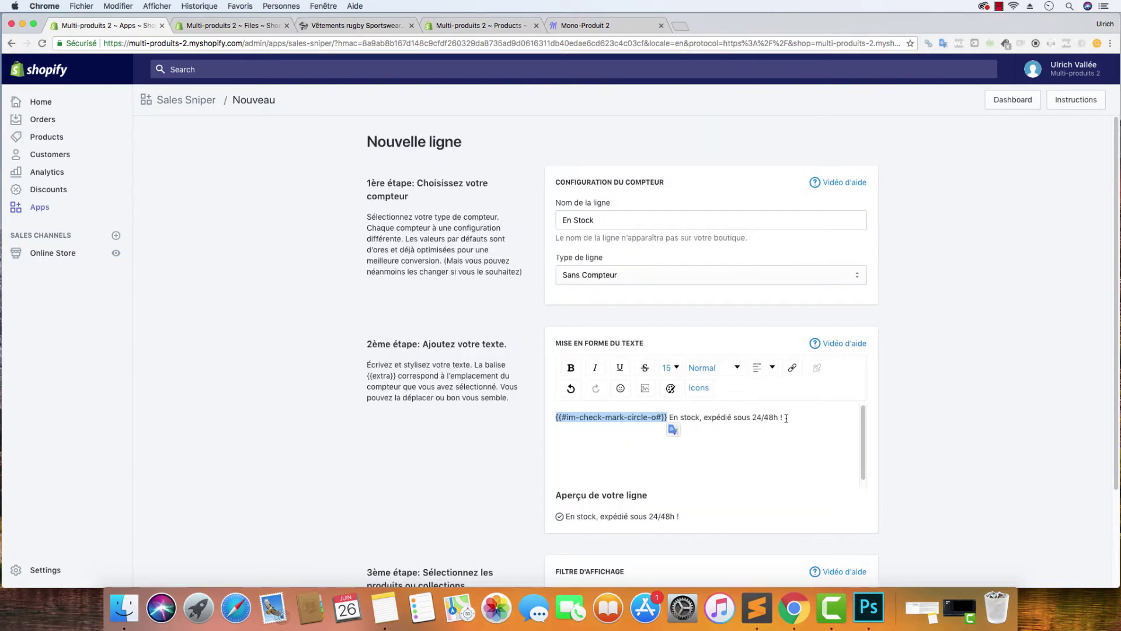
- Apply the copied colour #55AA33 to the whole En stock line text, including the icon tag
{"action": "left_click_drag", "start_coordinate": [786, 418], "coordinate": [464, 419]}
{"action": "left_click", "coordinate": [670, 388]}
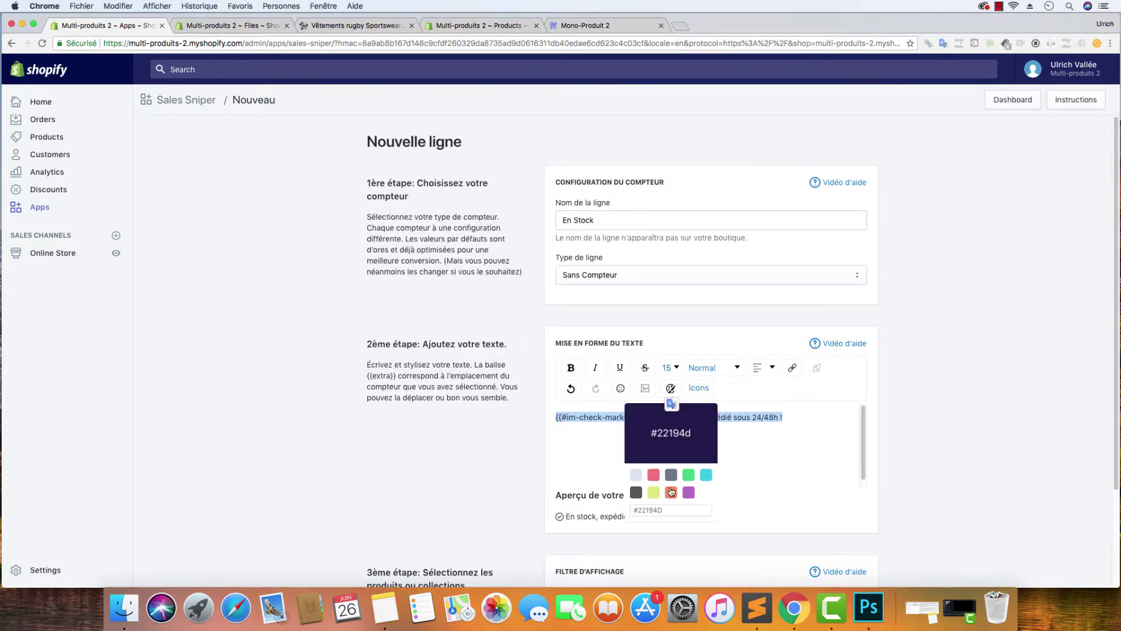
{"action": "left_click", "coordinate": [670, 510]}
{"action": "key", "text": "super+v"}
{"action": "key", "text": "Return"}
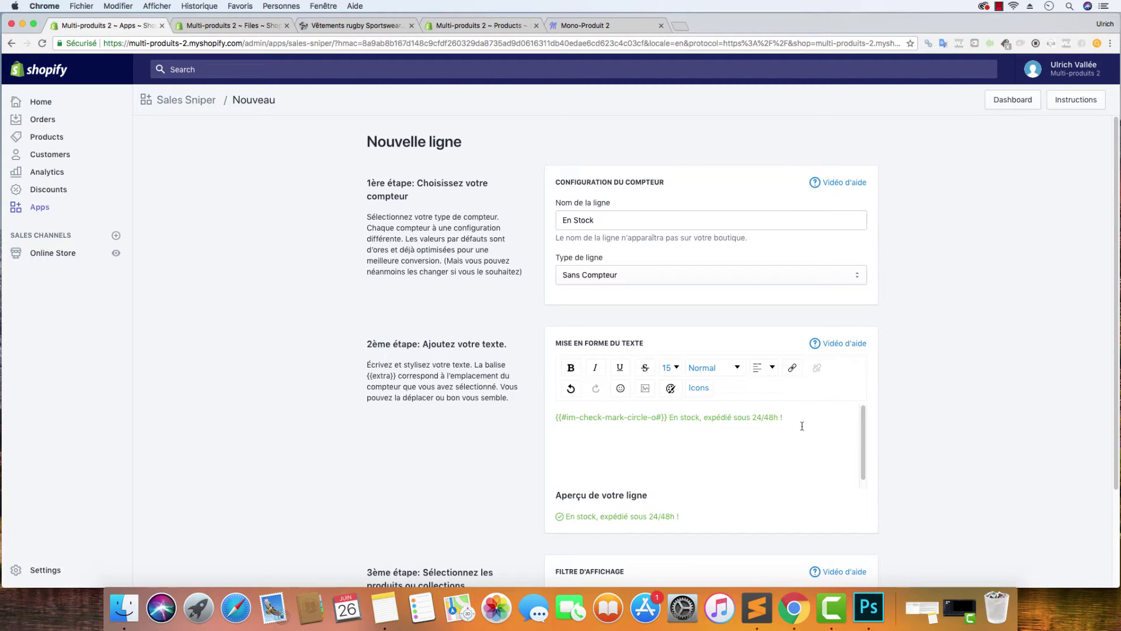
- Make the whole En stock line text bold, and minimise the Camtasia window that covers the browser
{"action": "left_click_drag", "start_coordinate": [802, 426], "coordinate": [635, 385]}
{"action": "left_click", "coordinate": [573, 368]}
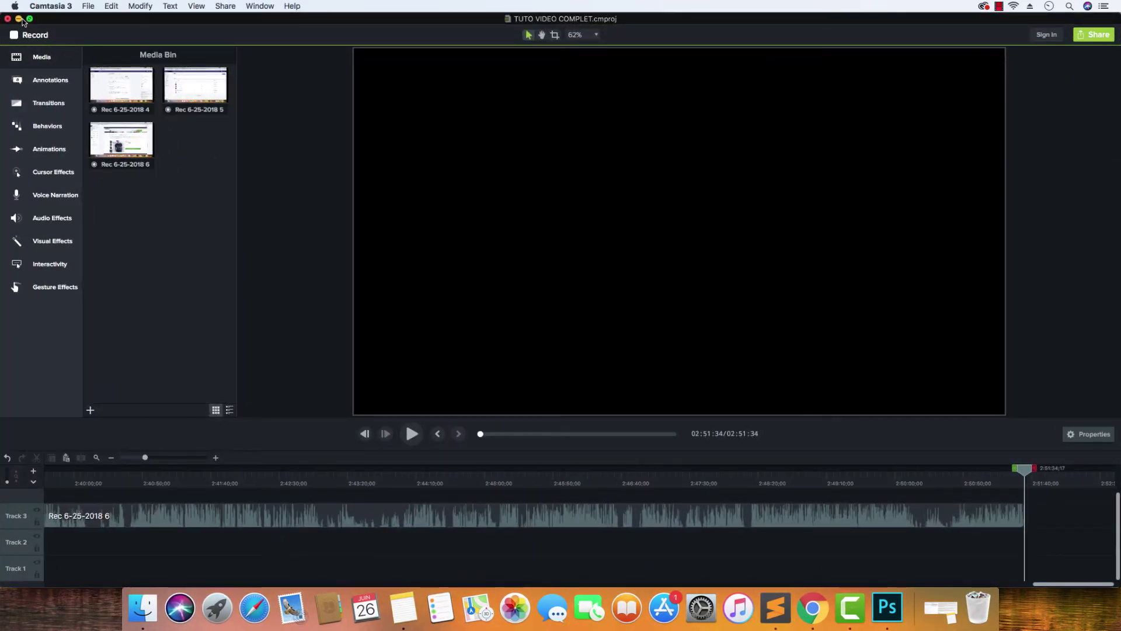
{"action": "left_click", "coordinate": [21, 20]}
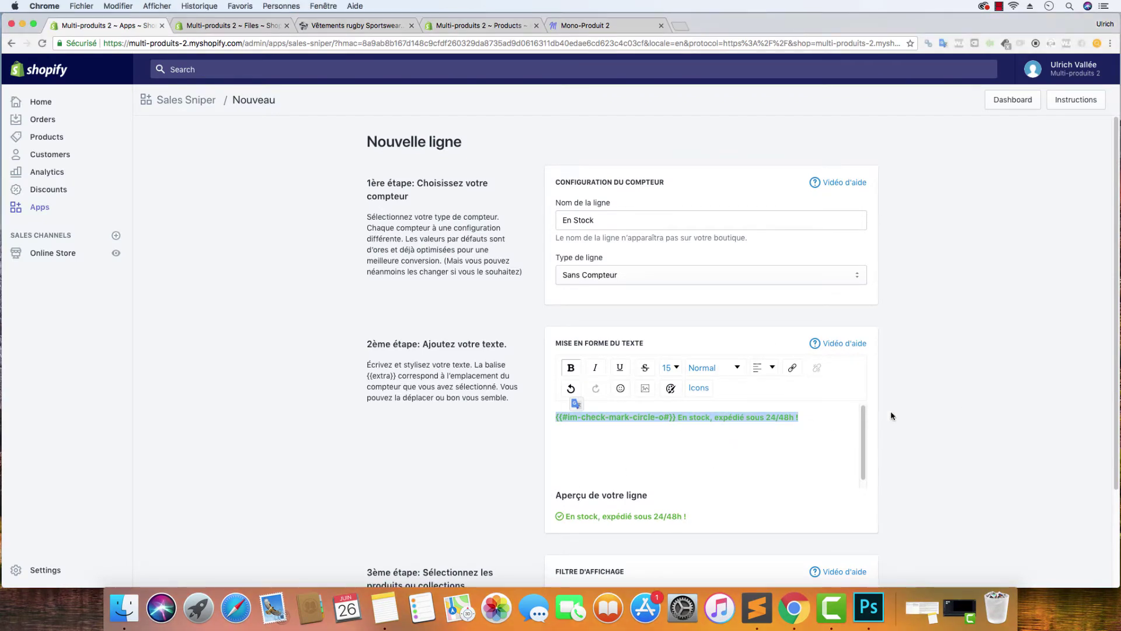
- Save the En Stock line, check it on the Polo Rugby 6 Nations product page, and return to a new Sales Sniper line
{"action": "scroll", "coordinate": [893, 417], "scroll_direction": "down", "scroll_amount": 5}
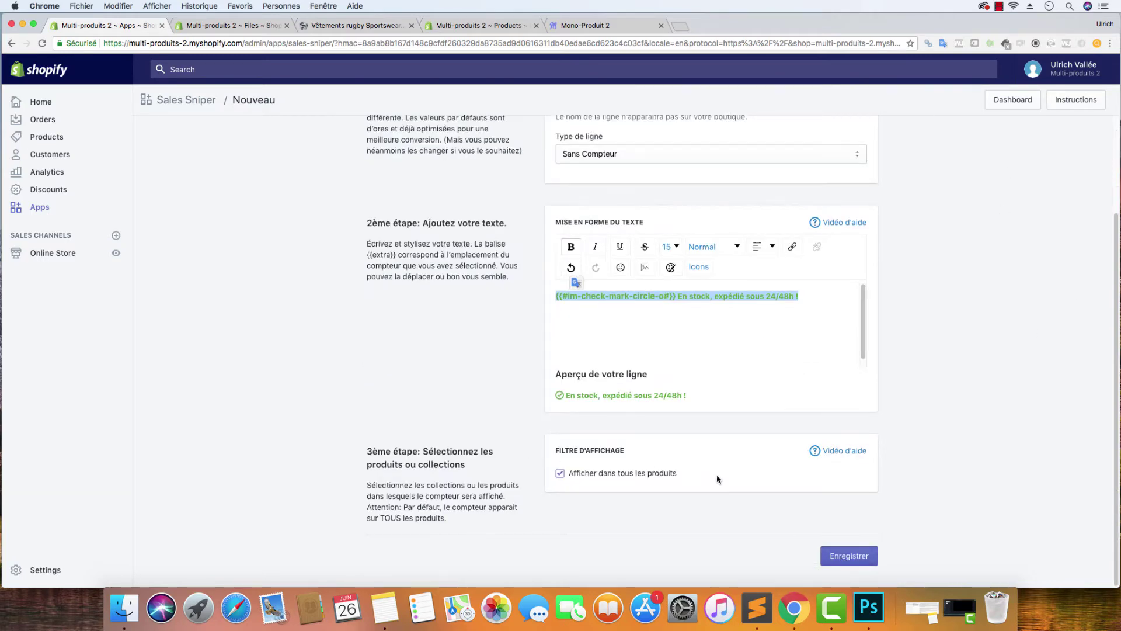
{"action": "left_click", "coordinate": [846, 560]}
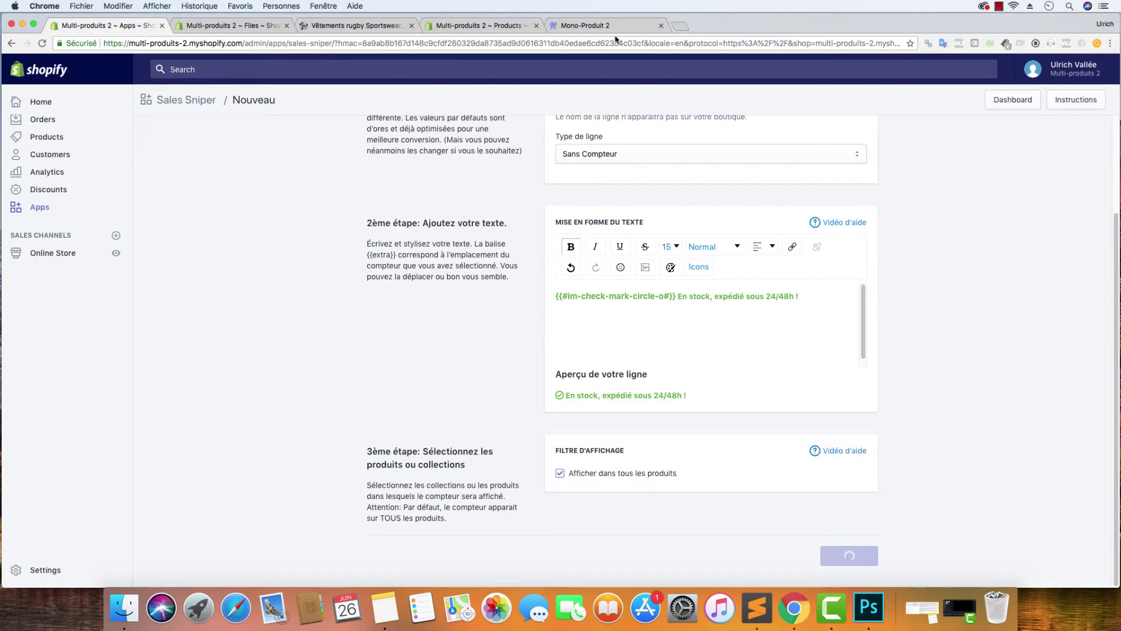
{"action": "left_click", "coordinate": [300, 25]}
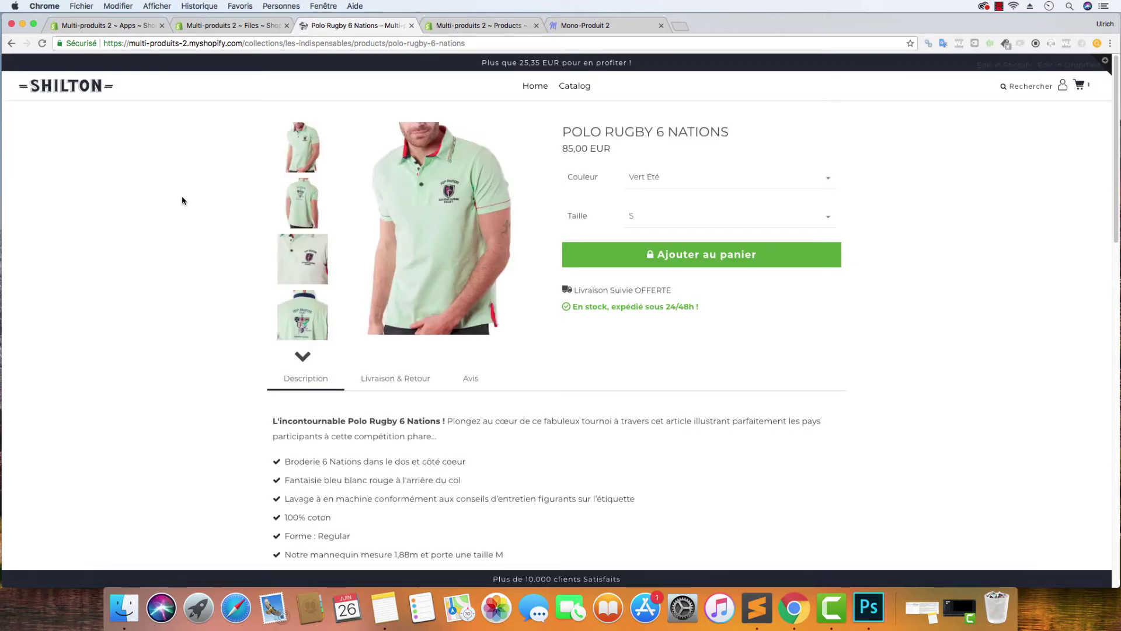
{"action": "left_click", "coordinate": [105, 26]}
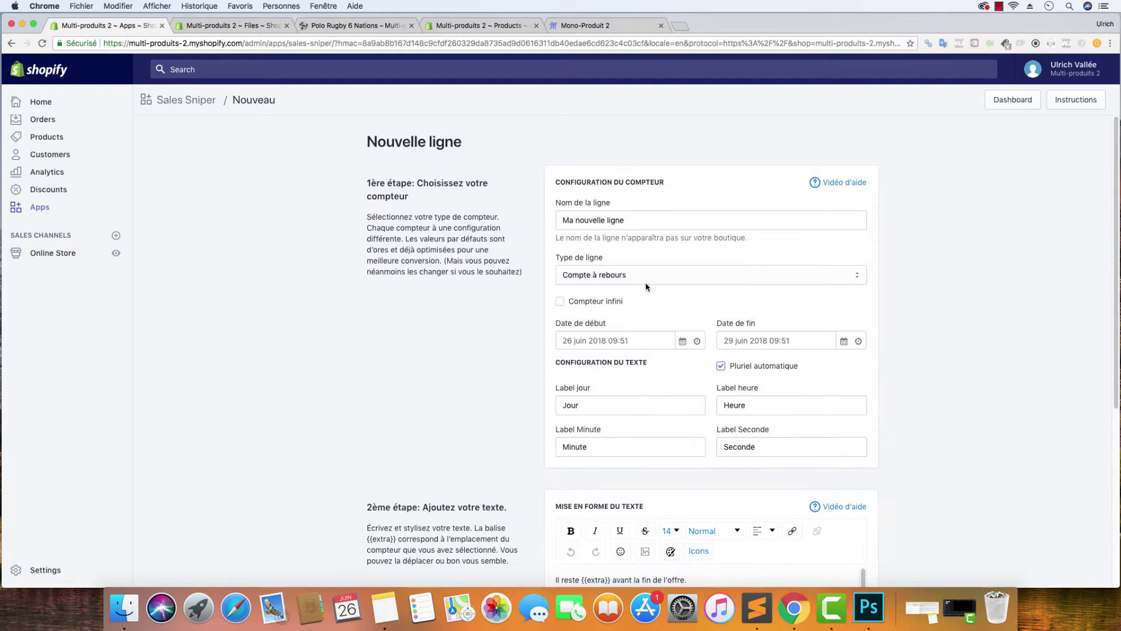
- Copy the "{{#im-lock#}} Paiement Sécurisé" text with its four payment icon tags from Sublime Text, and glance at the product page in Chrome
{"action": "left_click", "coordinate": [758, 608]}
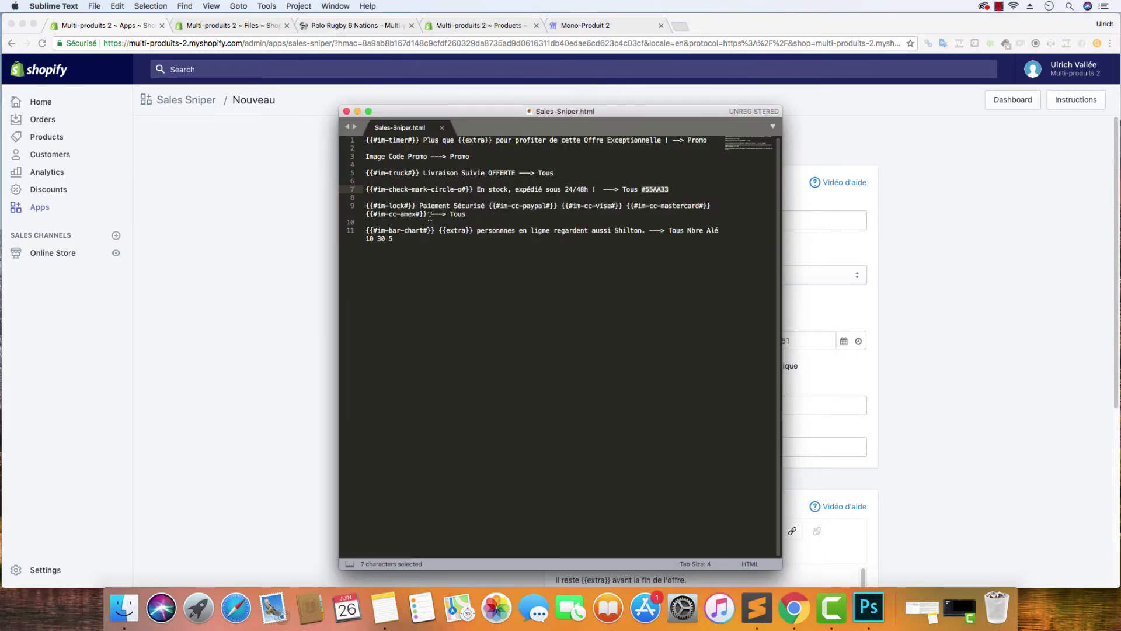
{"action": "left_click_drag", "start_coordinate": [430, 216], "coordinate": [365, 205]}
{"action": "right_click", "coordinate": [382, 211]}
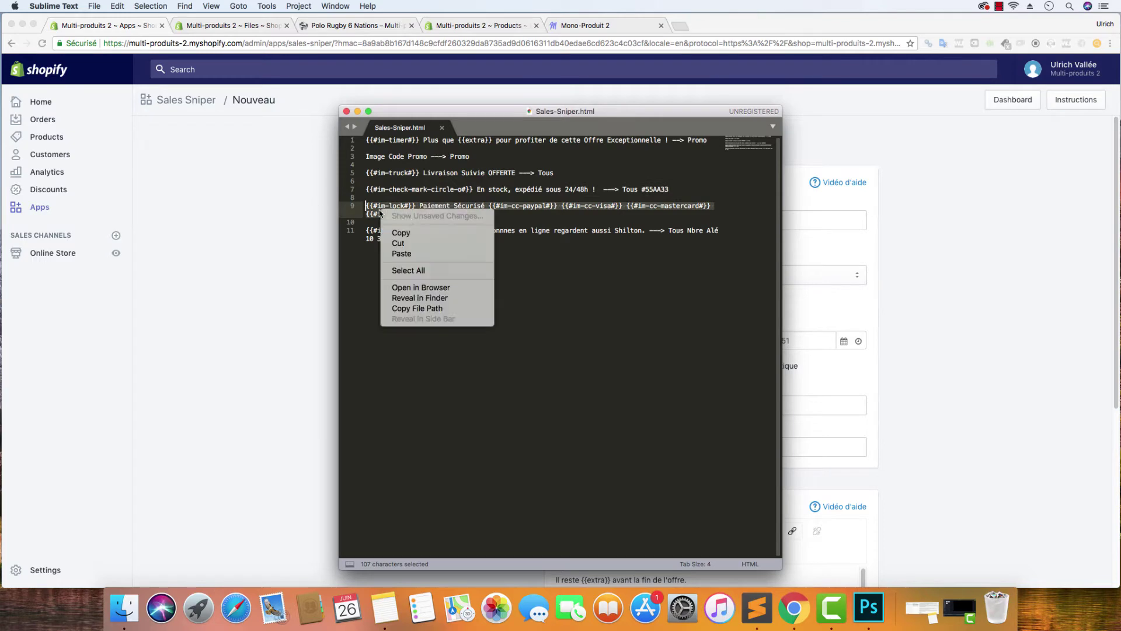
{"action": "left_click", "coordinate": [415, 234]}
{"action": "left_click", "coordinate": [315, 211]}
{"action": "left_click", "coordinate": [392, 26]}
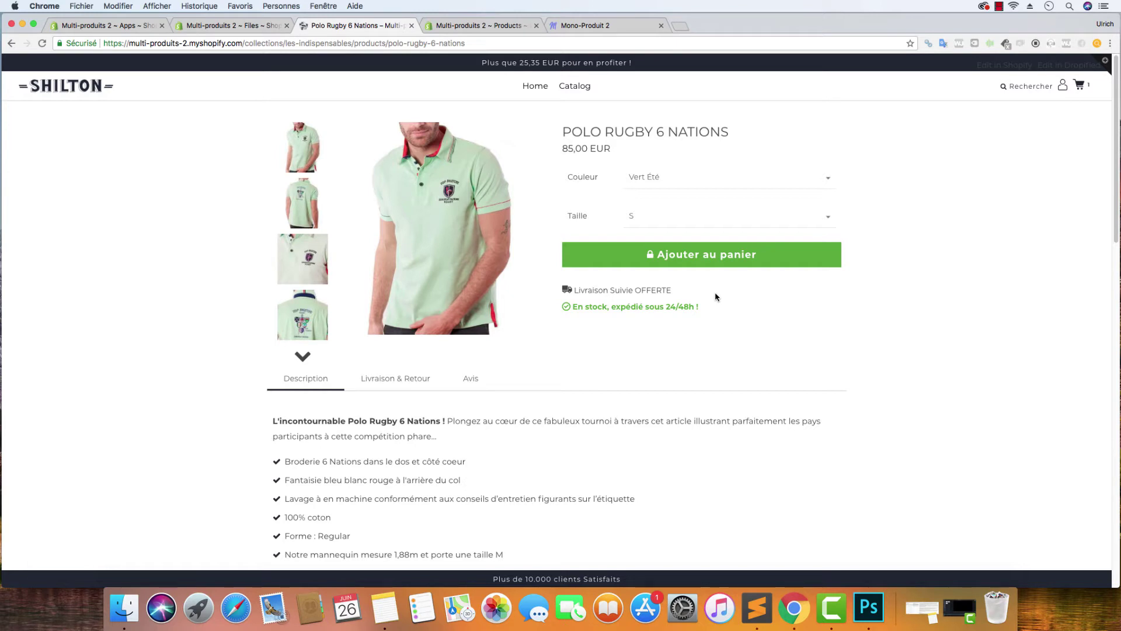
{"action": "key", "text": "super+1"}
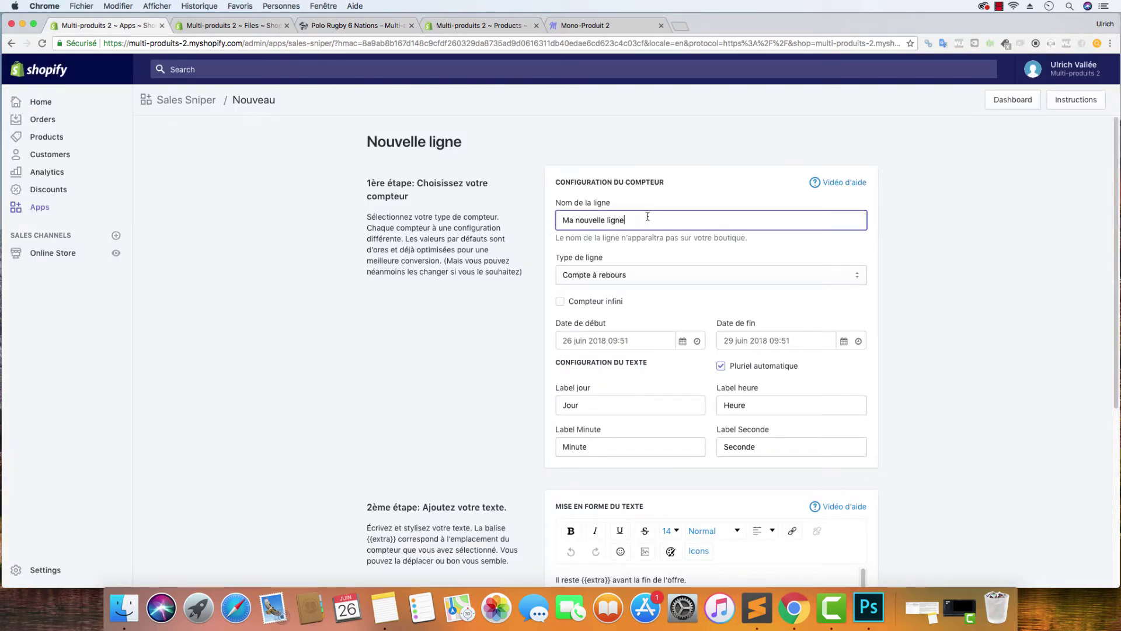
- Name the new line "Paiement Sécurisé" and set its type to Sans Compteur
{"action": "left_click_drag", "start_coordinate": [645, 220], "coordinate": [531, 219]}
{"action": "type", "text": "Paiemen"}
{"action": "type", "text": "t Sécurisé"}
{"action": "left_click", "coordinate": [640, 275]}
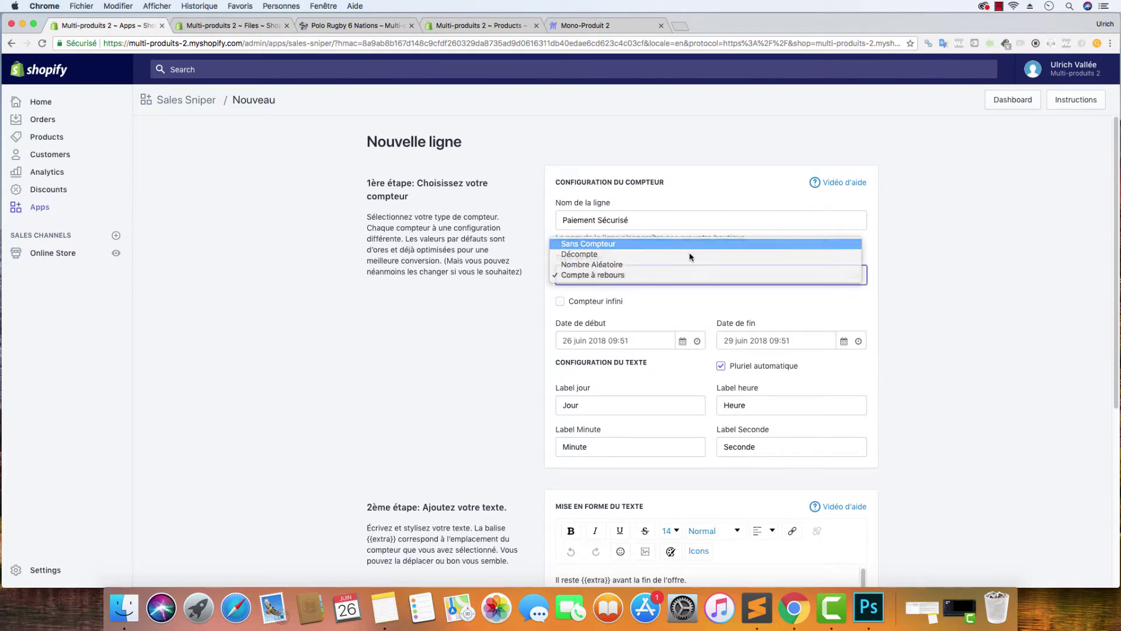
{"action": "left_click", "coordinate": [619, 244]}
- Replace the default line text with the copied Paiement Sécurisé text, and set the font size of its {{#im-lock#}} tag to 15
{"action": "left_click_drag", "start_coordinate": [666, 416], "coordinate": [496, 412]}
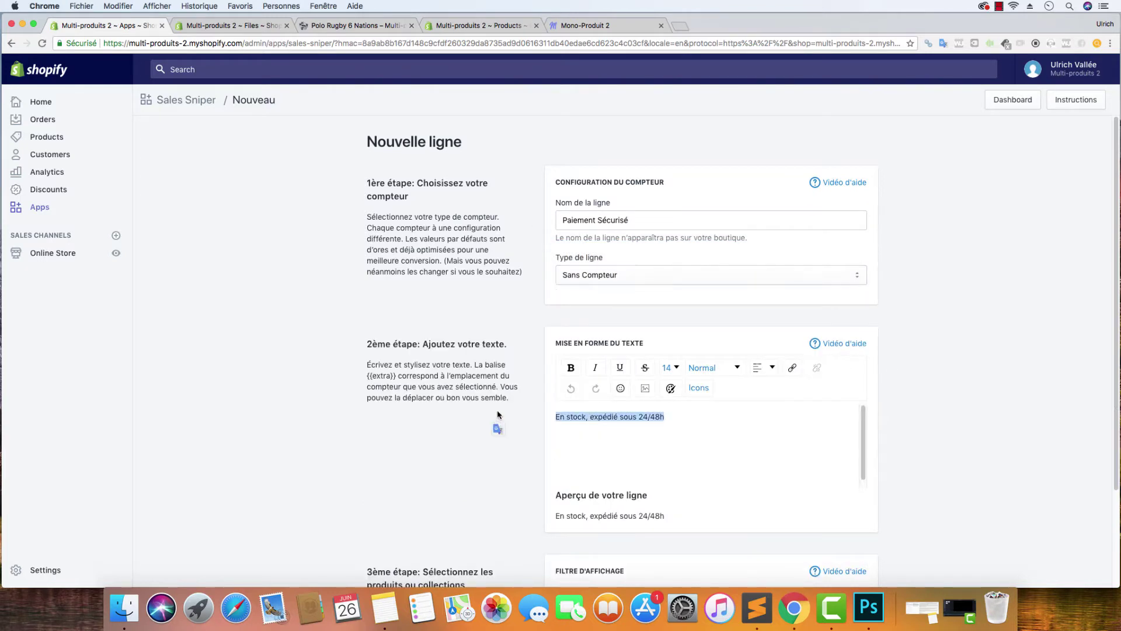
{"action": "key", "text": "super+v"}
{"action": "left_click_drag", "start_coordinate": [603, 418], "coordinate": [555, 418]}
{"action": "left_click", "coordinate": [670, 368]}
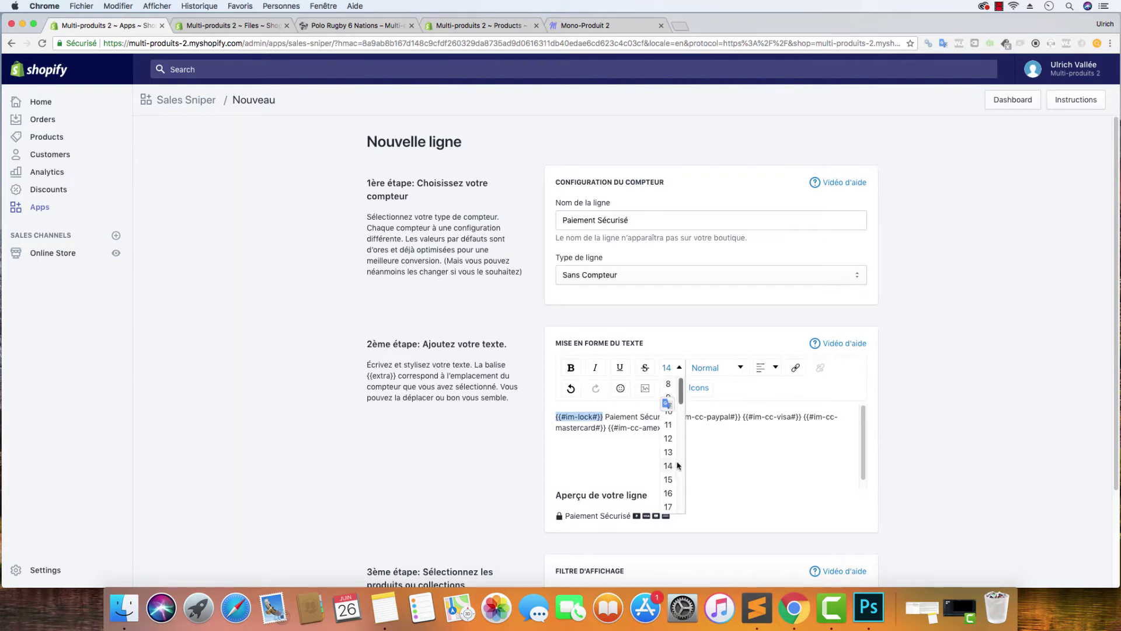
{"action": "left_click", "coordinate": [671, 493]}
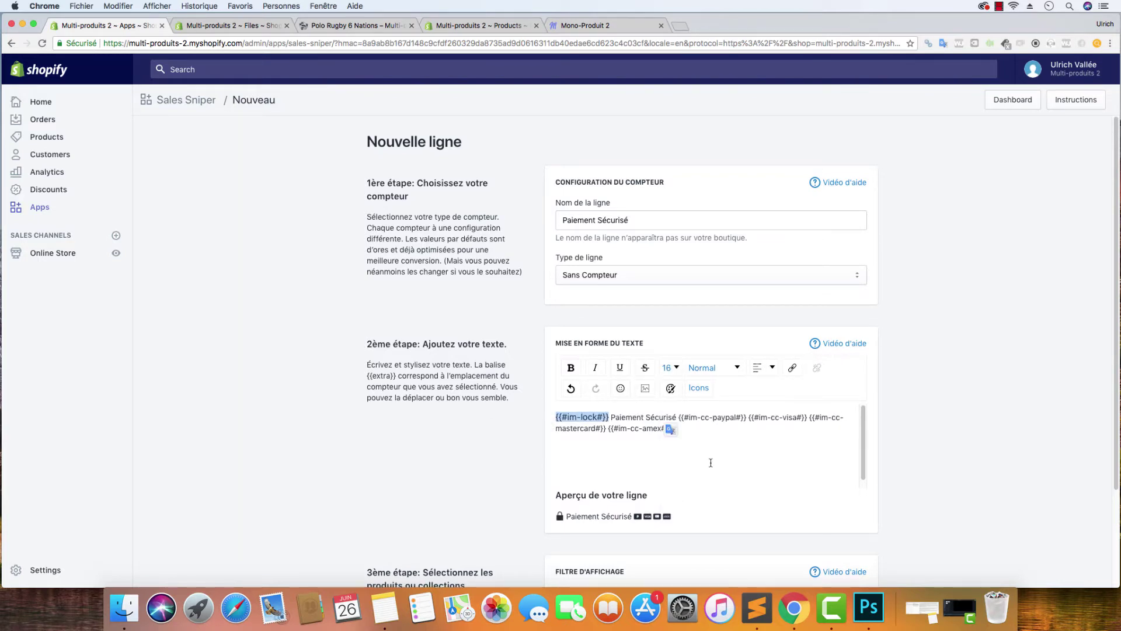
{"action": "left_click", "coordinate": [670, 368]}
{"action": "left_click", "coordinate": [672, 480]}
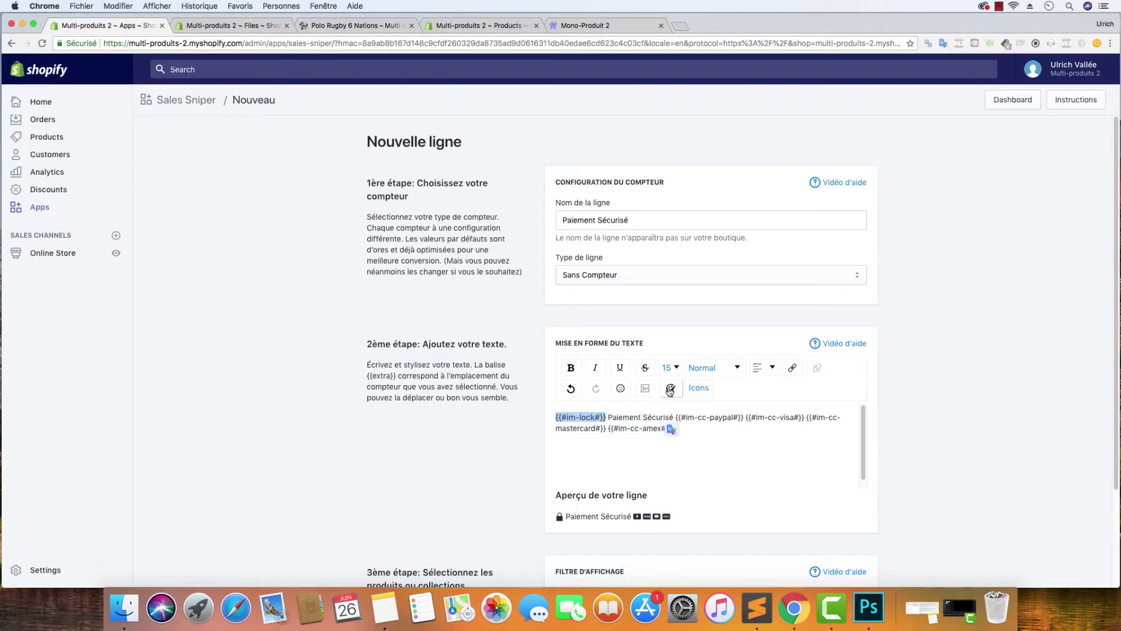
- Enlarge the {{#im-lock#}} tag's font size and set the four payment icon tags to size 21
{"action": "left_click", "coordinate": [671, 367]}
{"action": "left_click", "coordinate": [668, 465]}
{"action": "mouse_move", "coordinate": [672, 429]}
{"action": "left_mouse_down"}
{"action": "mouse_move", "coordinate": [689, 435]}
{"action": "mouse_move", "coordinate": [680, 417]}
{"action": "left_mouse_up"}
{"action": "left_click", "coordinate": [670, 367]}
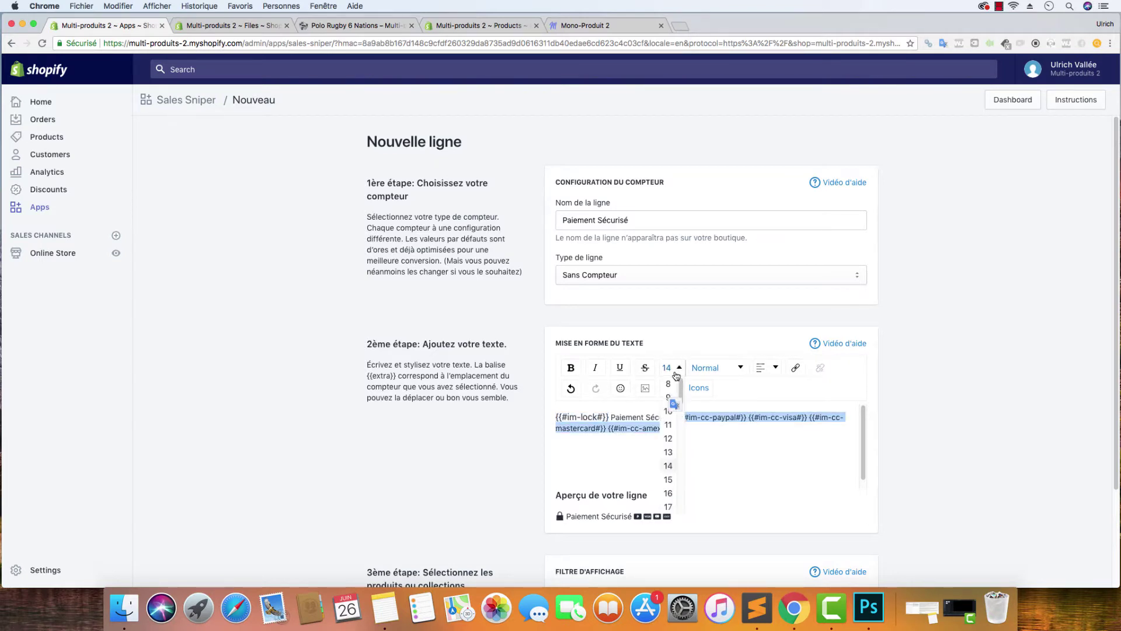
{"action": "scroll", "coordinate": [670, 439], "scroll_direction": "down", "scroll_amount": 2}
{"action": "left_click", "coordinate": [669, 474]}
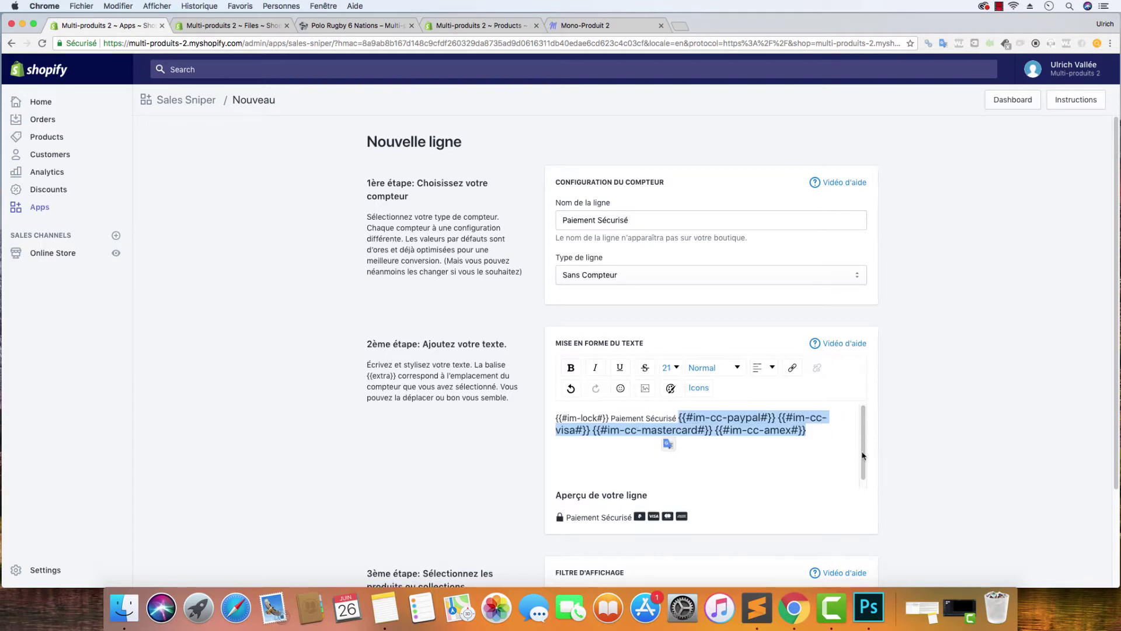
{"action": "left_click", "coordinate": [947, 421]}
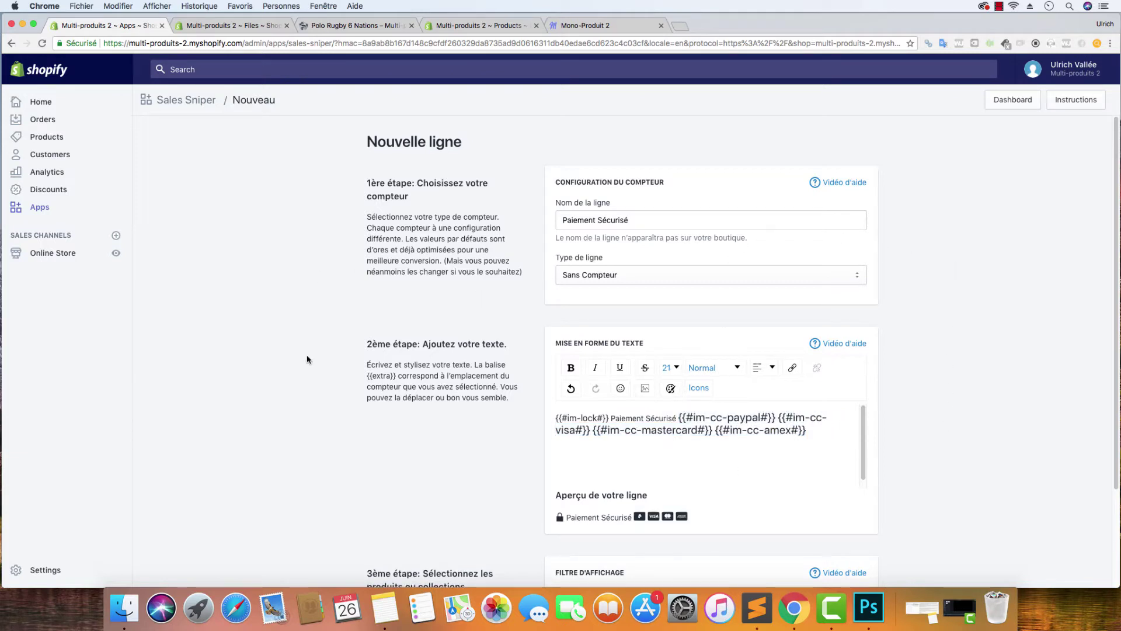
- Check the line notes in Sublime Text, and save the Paiement Sécurisé line with display on all products
{"action": "left_click", "coordinate": [746, 610]}
{"action": "left_click", "coordinate": [834, 476]}
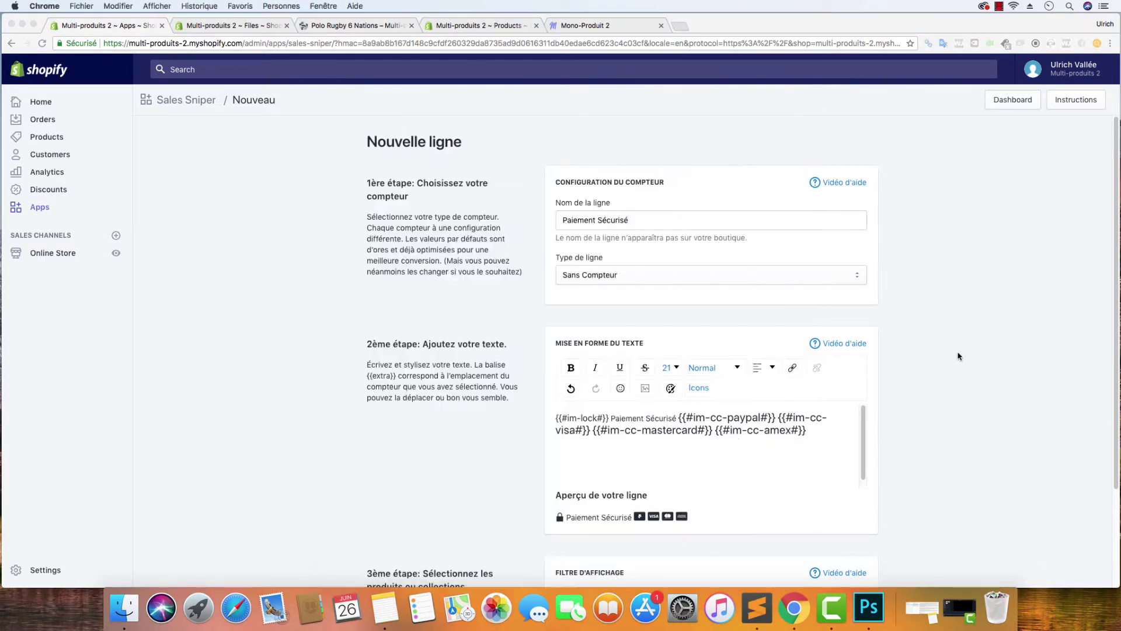
{"action": "scroll", "coordinate": [866, 421], "scroll_direction": "down", "scroll_amount": 1}
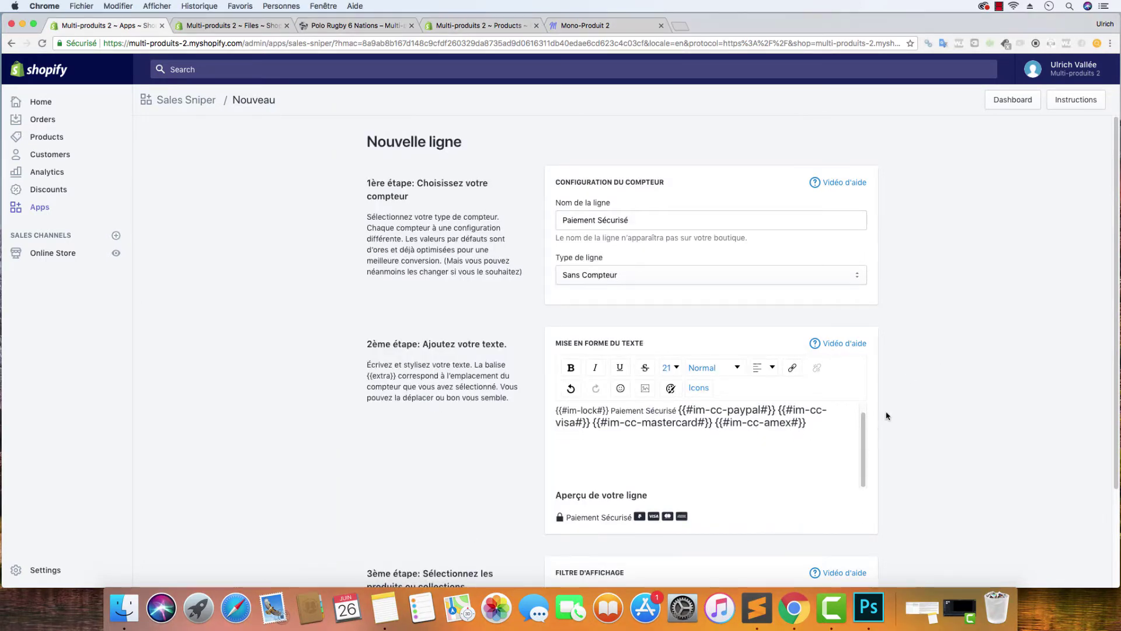
{"action": "scroll", "coordinate": [896, 459], "scroll_direction": "down", "scroll_amount": 5}
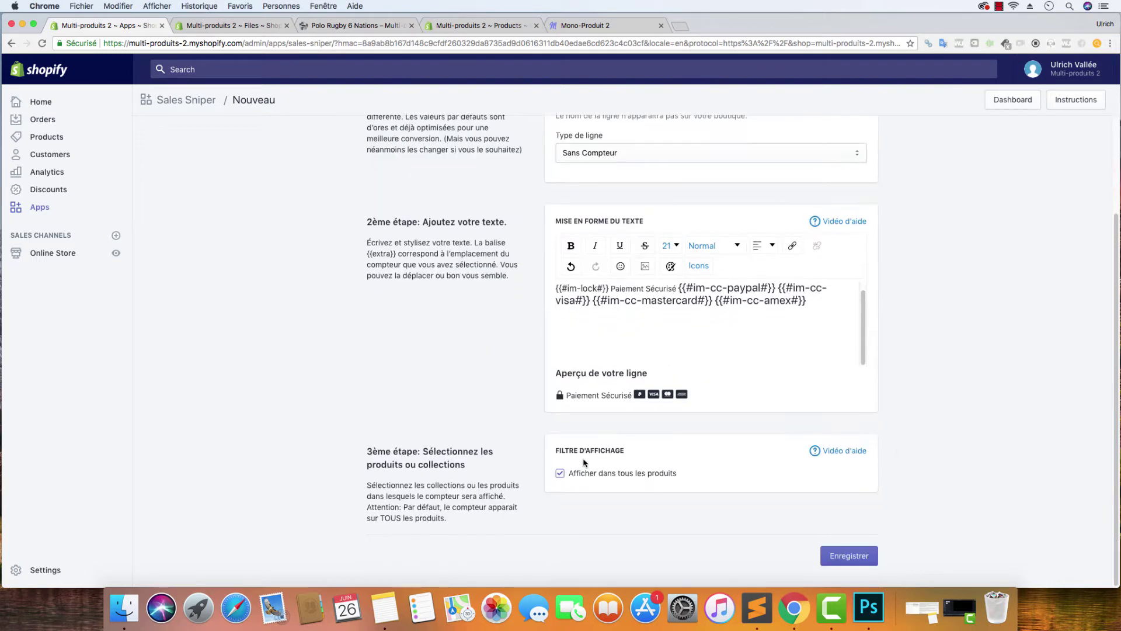
{"action": "left_click", "coordinate": [853, 559]}
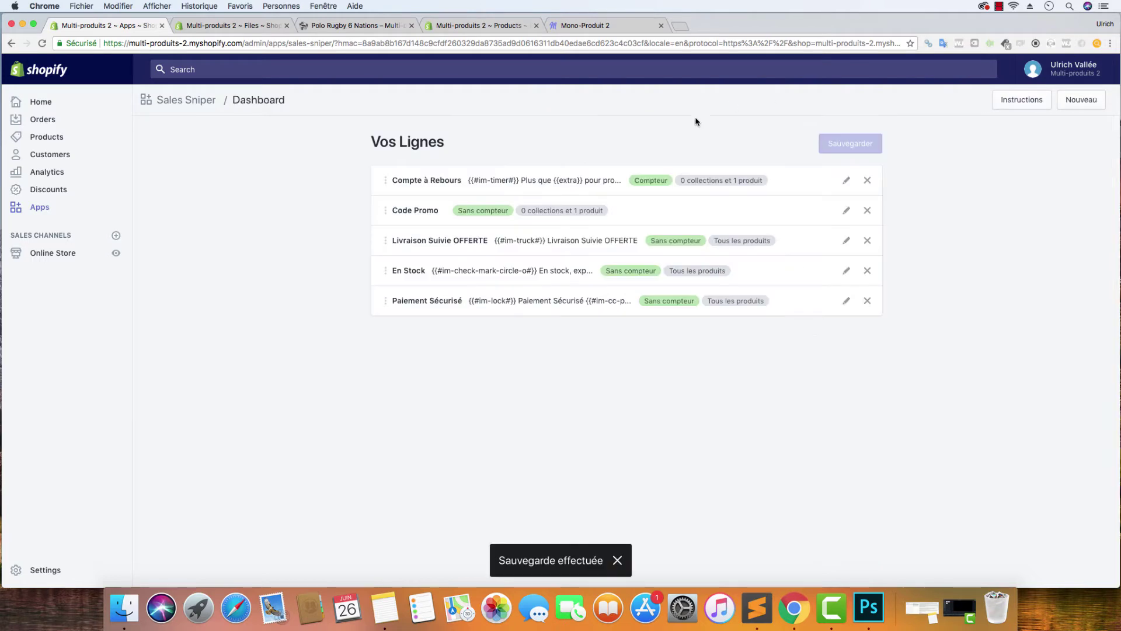
- Start a new Sales Sniper line and copy the "{{#im-bar-chart#}} {{extra}} personnnes en ligne regardent aussi Shilton." text from Sublime Text
{"action": "left_click", "coordinate": [1065, 103]}
{"action": "left_click", "coordinate": [757, 609]}
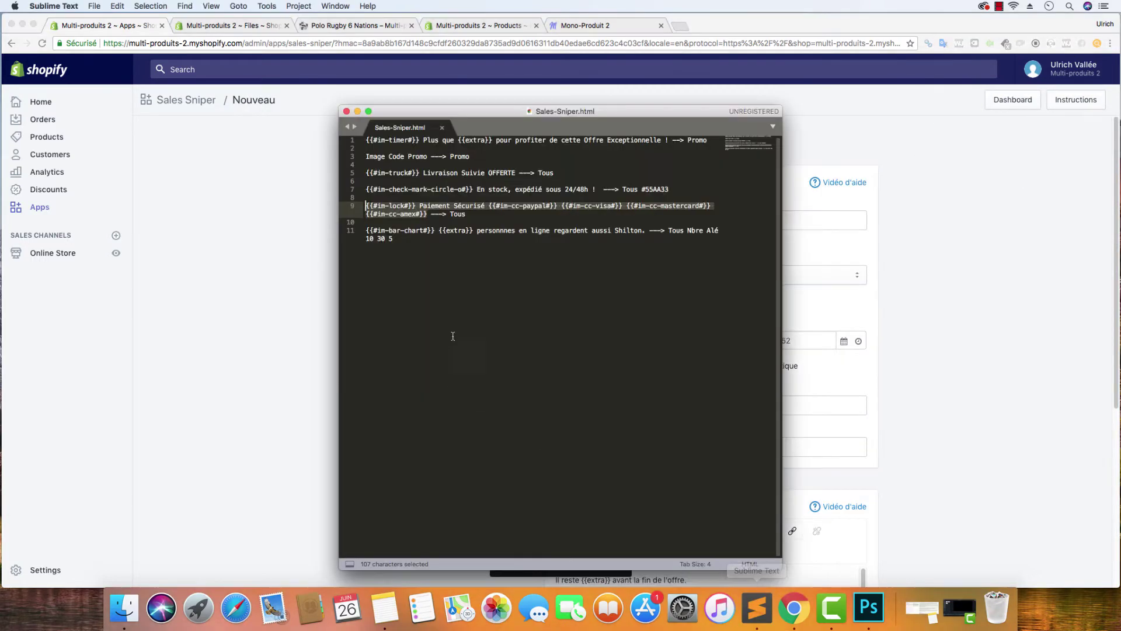
{"action": "left_click_drag", "start_coordinate": [646, 230], "coordinate": [360, 229]}
{"action": "right_click", "coordinate": [403, 228]}
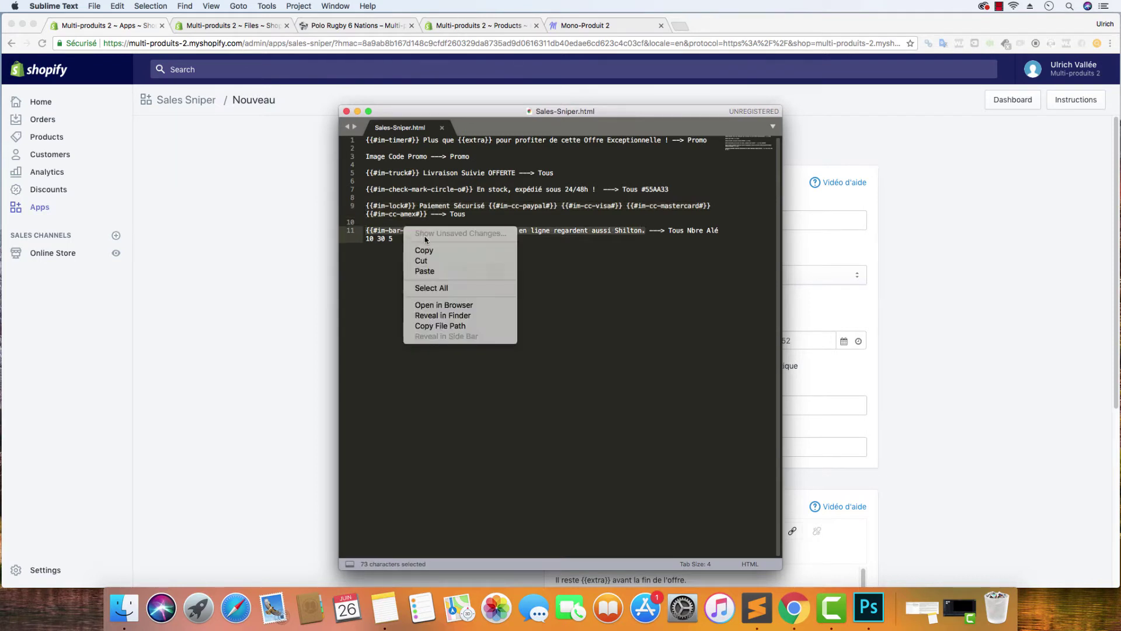
{"action": "left_click", "coordinate": [422, 248]}
{"action": "left_click", "coordinate": [927, 231]}
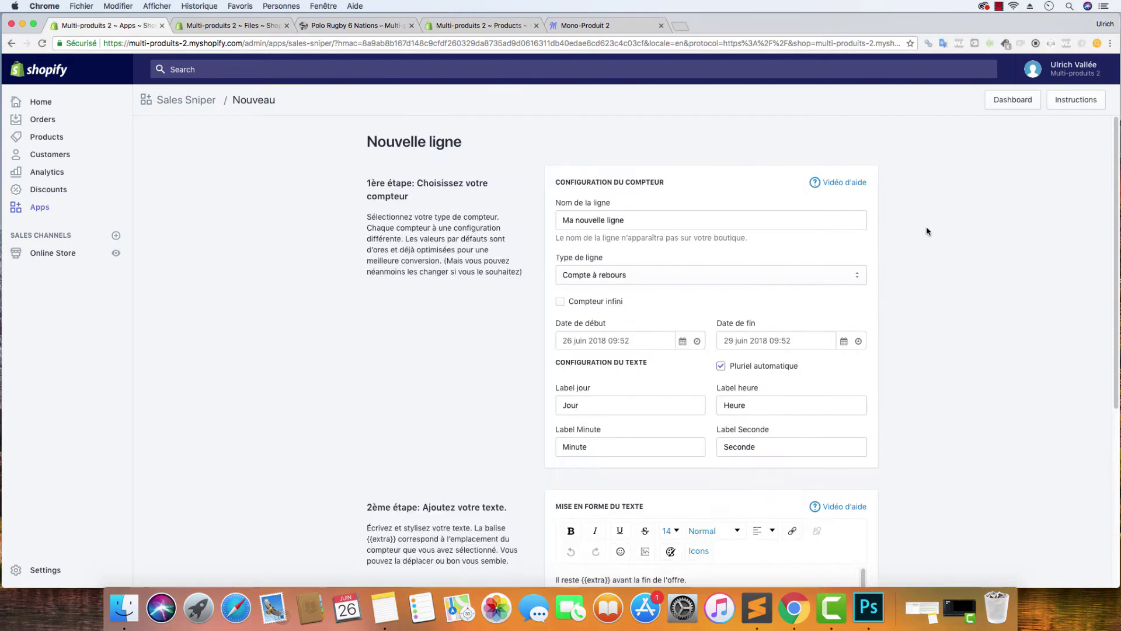
- Set the new line's type to Nombre Aléatoire and name it "X Personnes en ligne"
{"action": "left_click", "coordinate": [654, 267]}
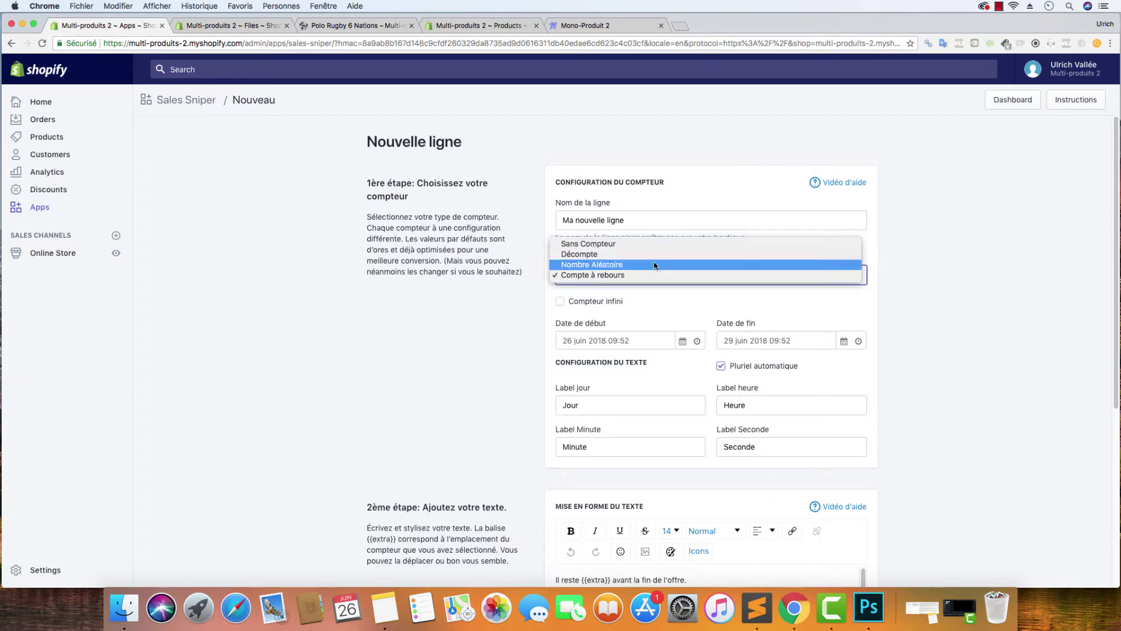
{"action": "left_click", "coordinate": [662, 268]}
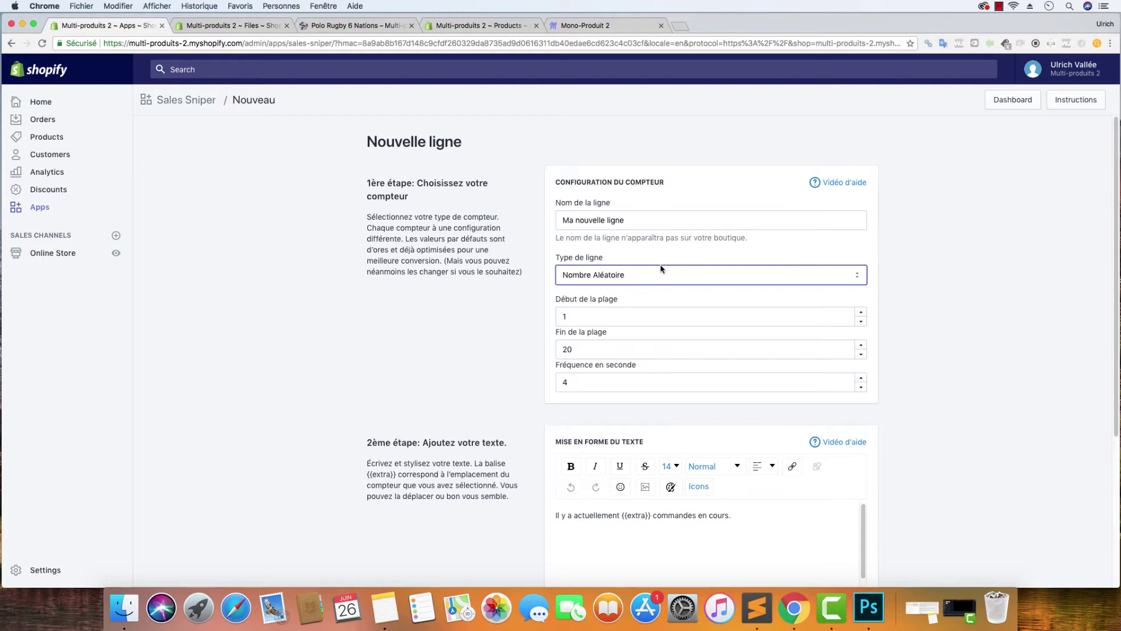
{"action": "triple_click", "coordinate": [640, 222]}
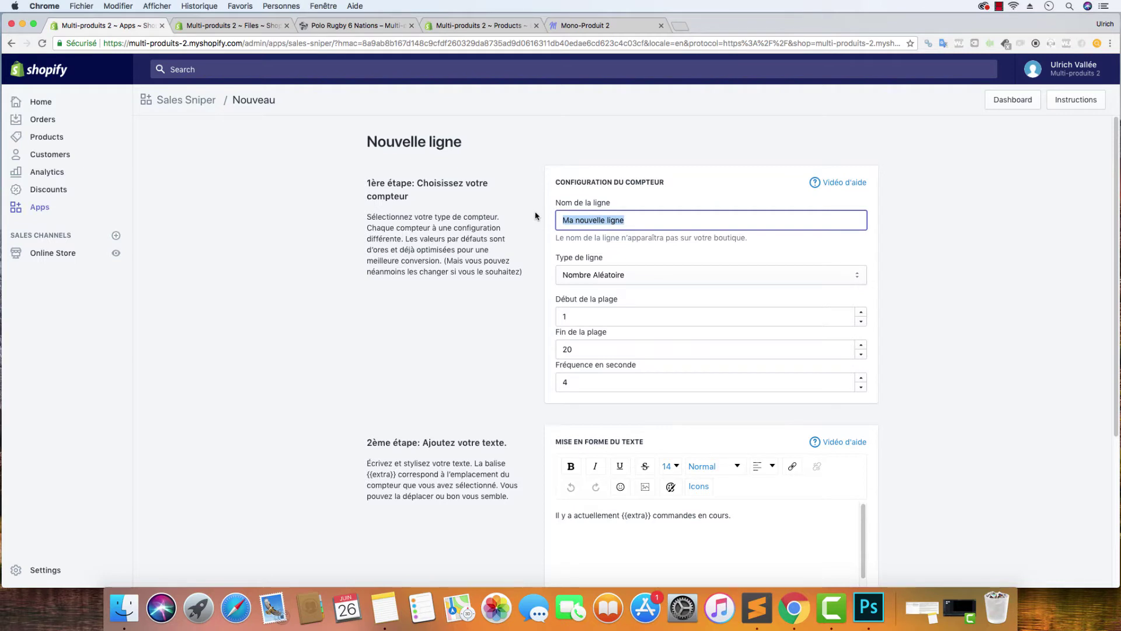
{"action": "type", "text": "X Personnes en lign"}
{"action": "left_click", "coordinate": [630, 272]}
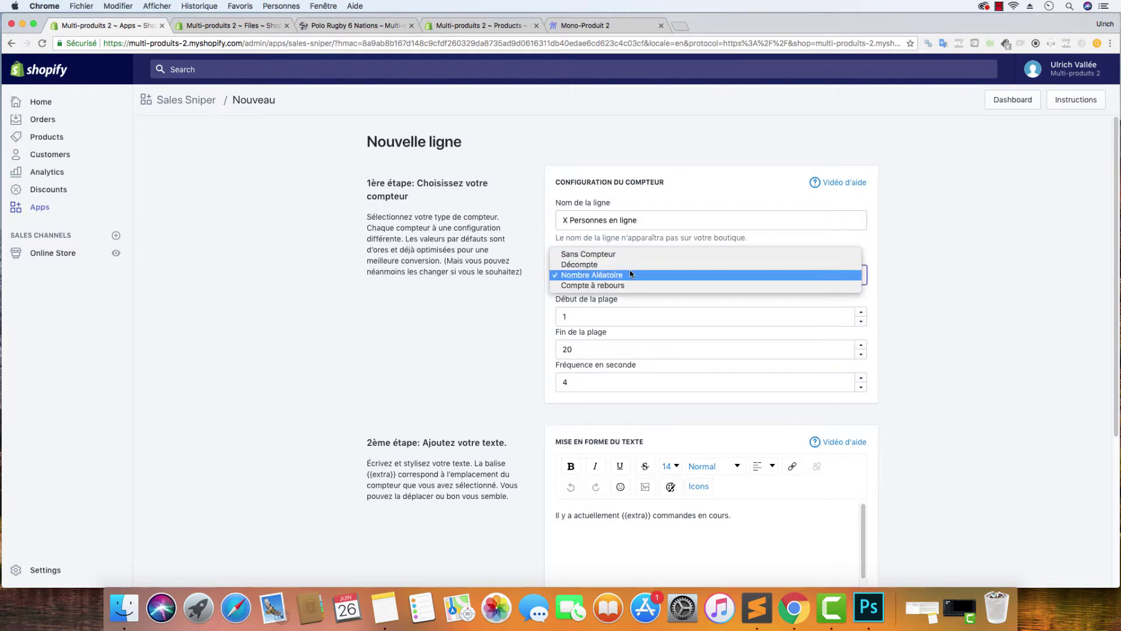
{"action": "left_click", "coordinate": [974, 293]}
- Set the random number range from 10 to 30 with a frequency of 5 seconds, checking the values in Sublime Text
{"action": "left_click", "coordinate": [590, 315]}
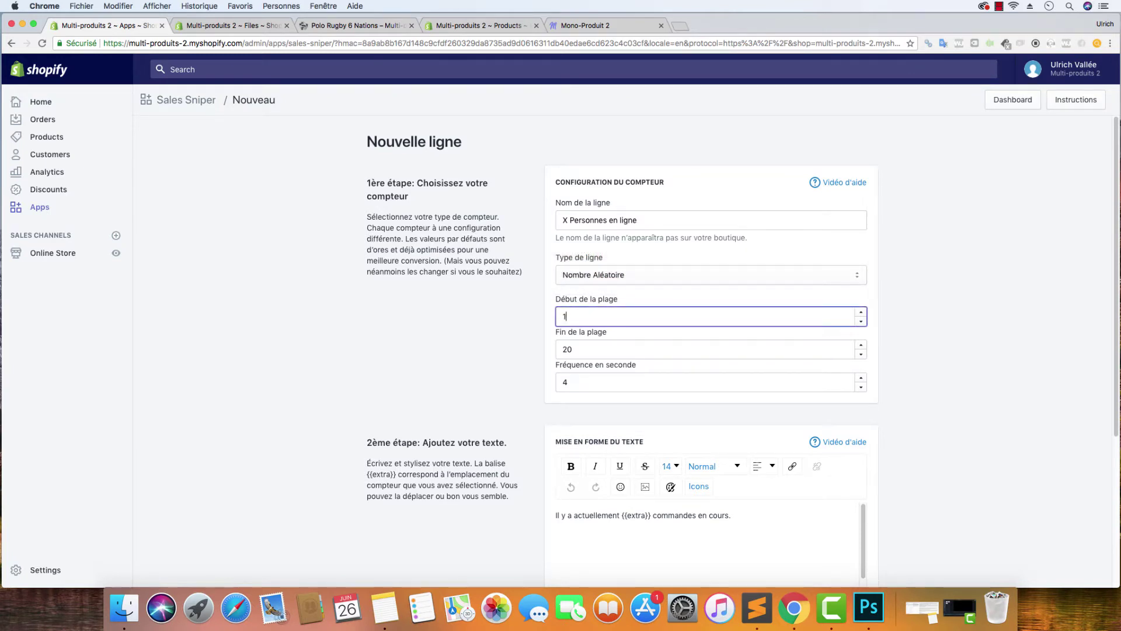
{"action": "type", "text": "0"}
{"action": "double_click", "coordinate": [580, 349]}
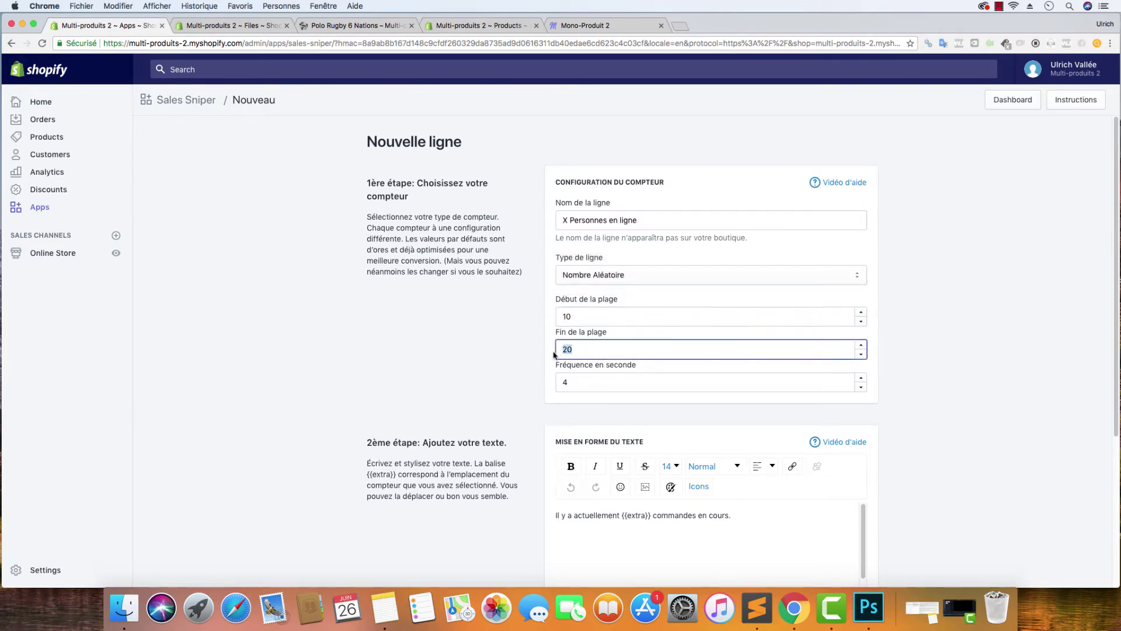
{"action": "type", "text": "3"}
{"action": "left_click", "coordinate": [757, 608]}
{"action": "left_click", "coordinate": [318, 289]}
{"action": "left_click_drag", "start_coordinate": [608, 383], "coordinate": [520, 386]}
{"action": "type", "text": "5"}
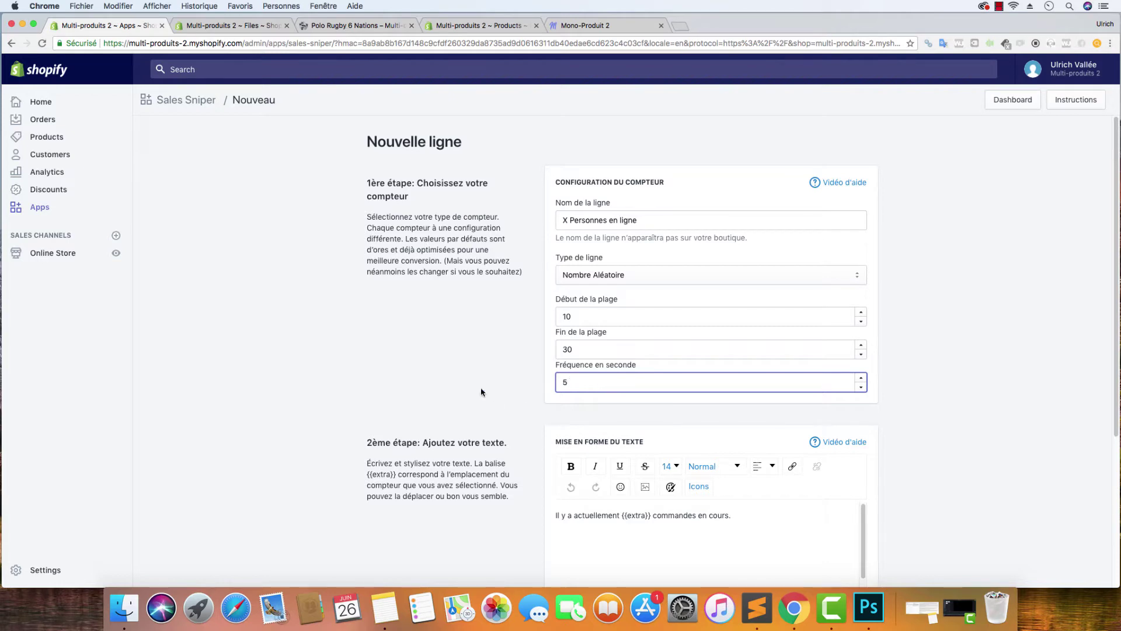
- Replace the default line text with the copied online-visitors text, and check it against the notes in Sublime Text
{"action": "left_click_drag", "start_coordinate": [737, 517], "coordinate": [505, 515]}
{"action": "key", "text": "cmd+v"}
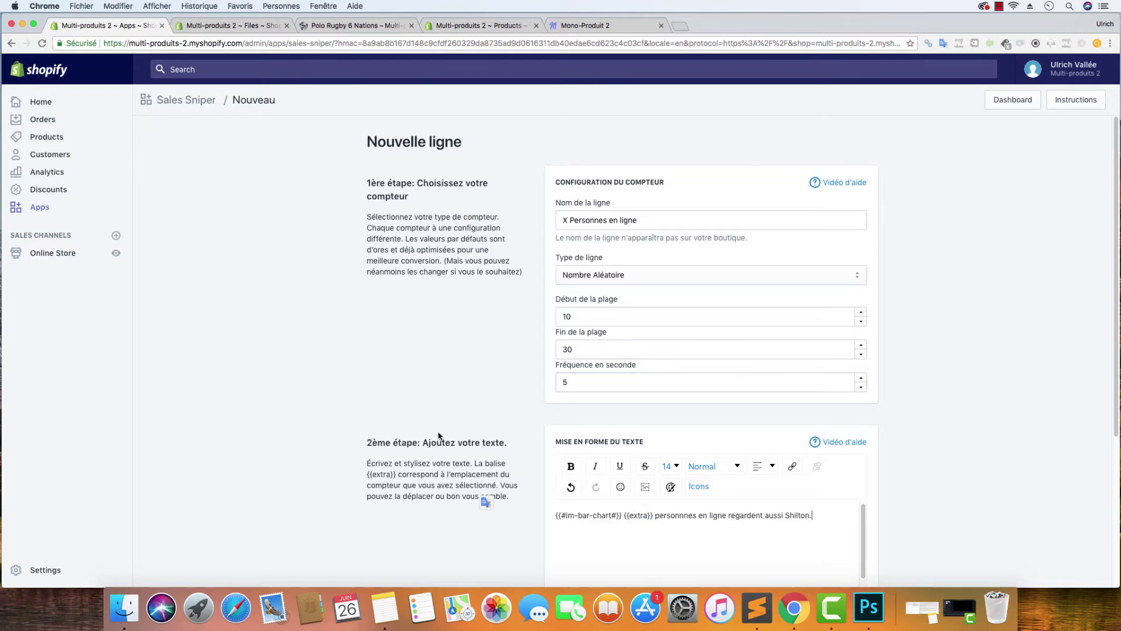
{"action": "scroll", "coordinate": [943, 493], "scroll_direction": "down", "scroll_amount": 5}
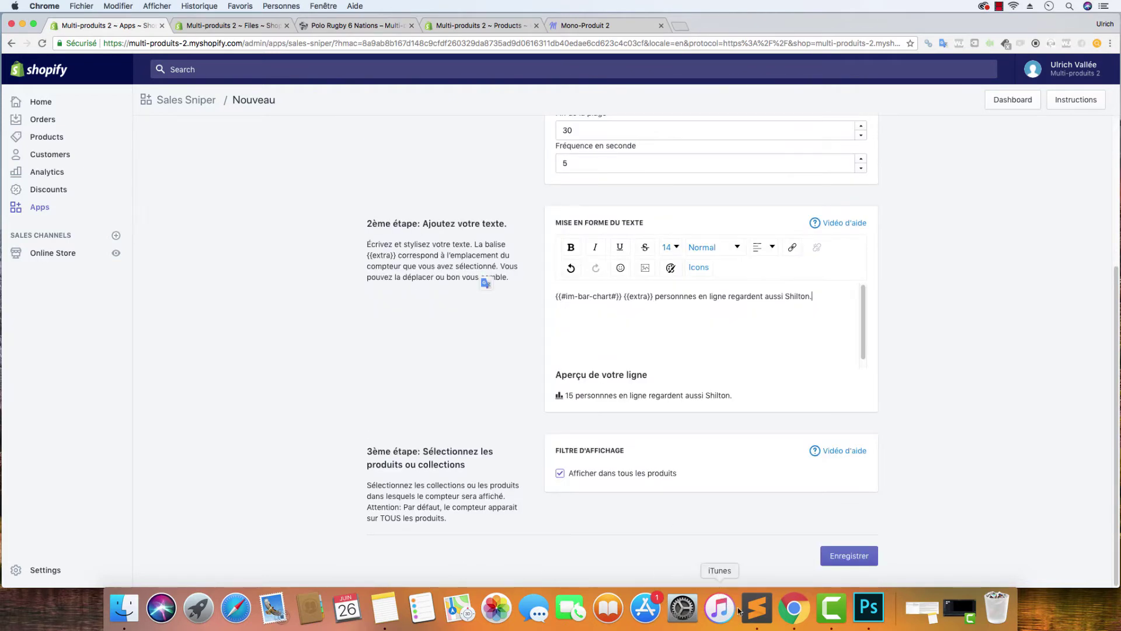
{"action": "left_click", "coordinate": [758, 610]}
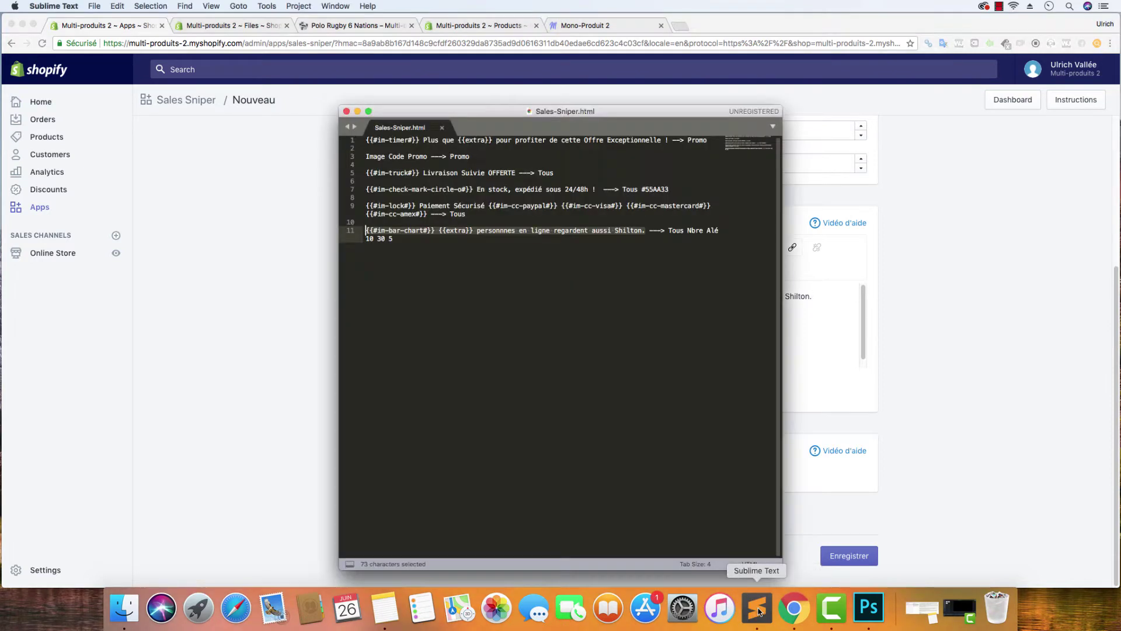
{"action": "left_click", "coordinate": [885, 414]}
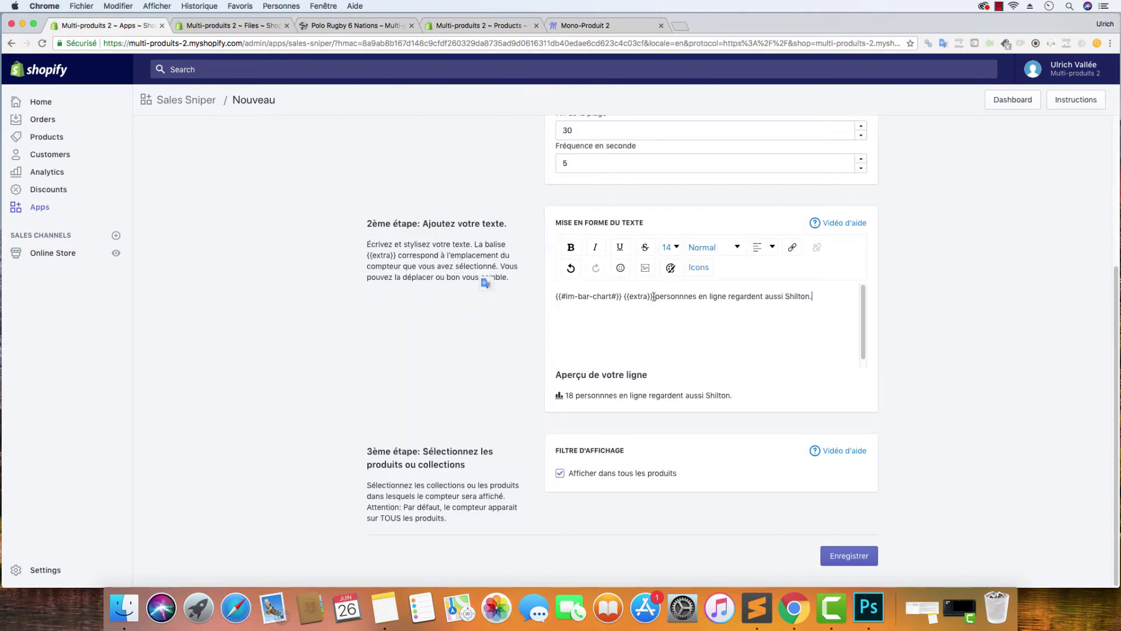
- Make "{{extra}} personnnes en ligne" bold in the line text
{"action": "left_click_drag", "start_coordinate": [727, 294], "coordinate": [626, 295]}
{"action": "left_click", "coordinate": [729, 307]}
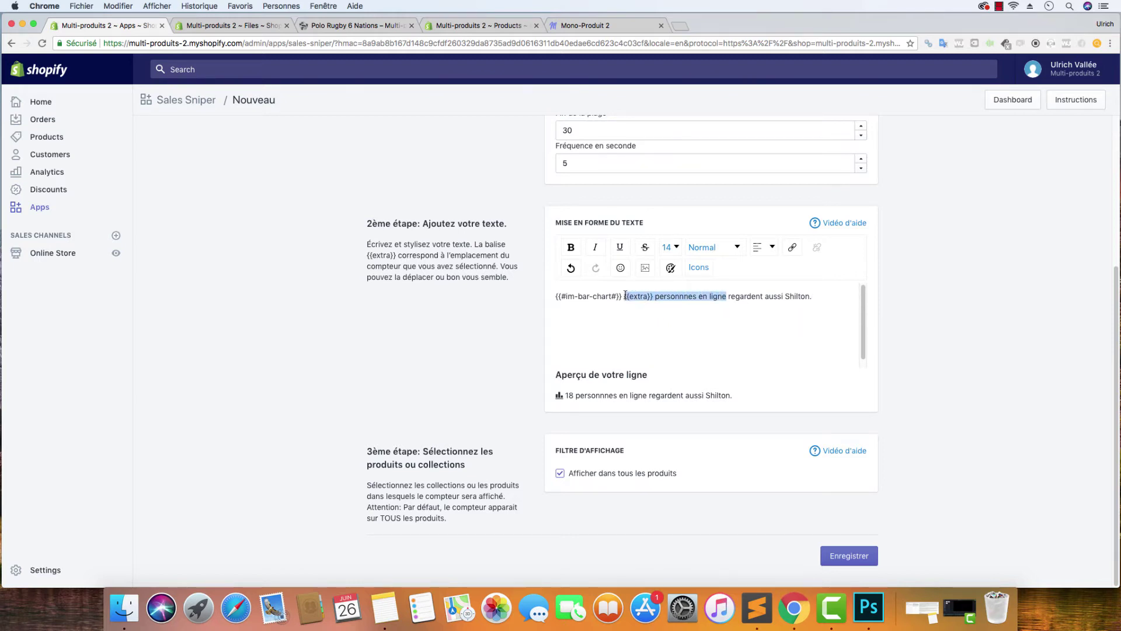
{"action": "left_click", "coordinate": [571, 247]}
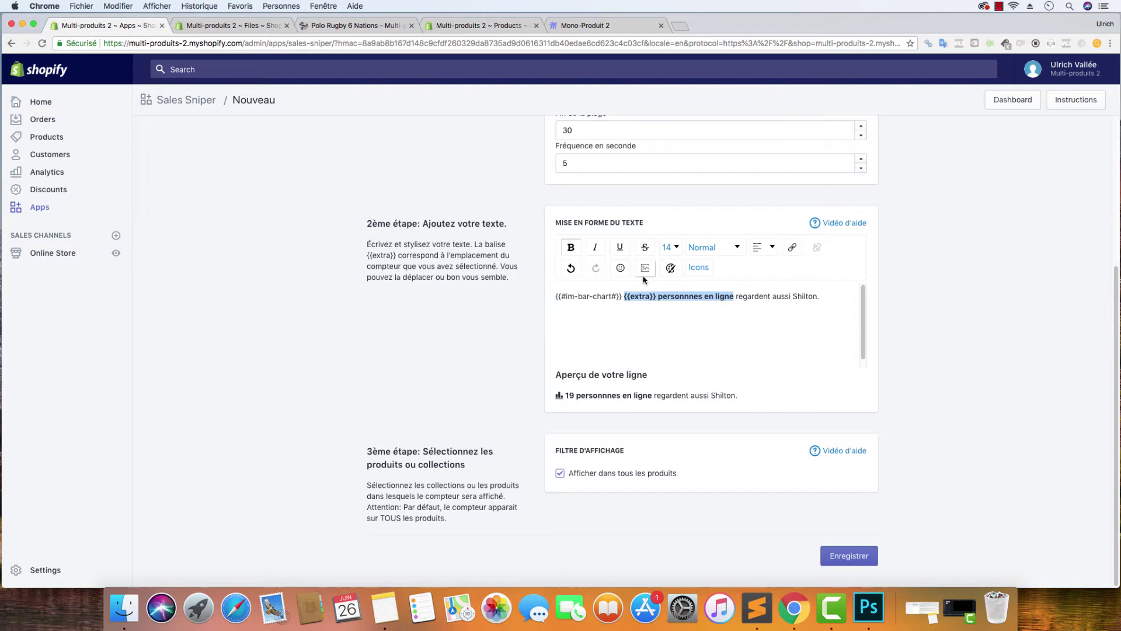
- Set the font size of the {{#im-bar-chart#}} tag to 16 and save the line
{"action": "left_click_drag", "start_coordinate": [621, 295], "coordinate": [538, 299]}
{"action": "left_click", "coordinate": [676, 247]}
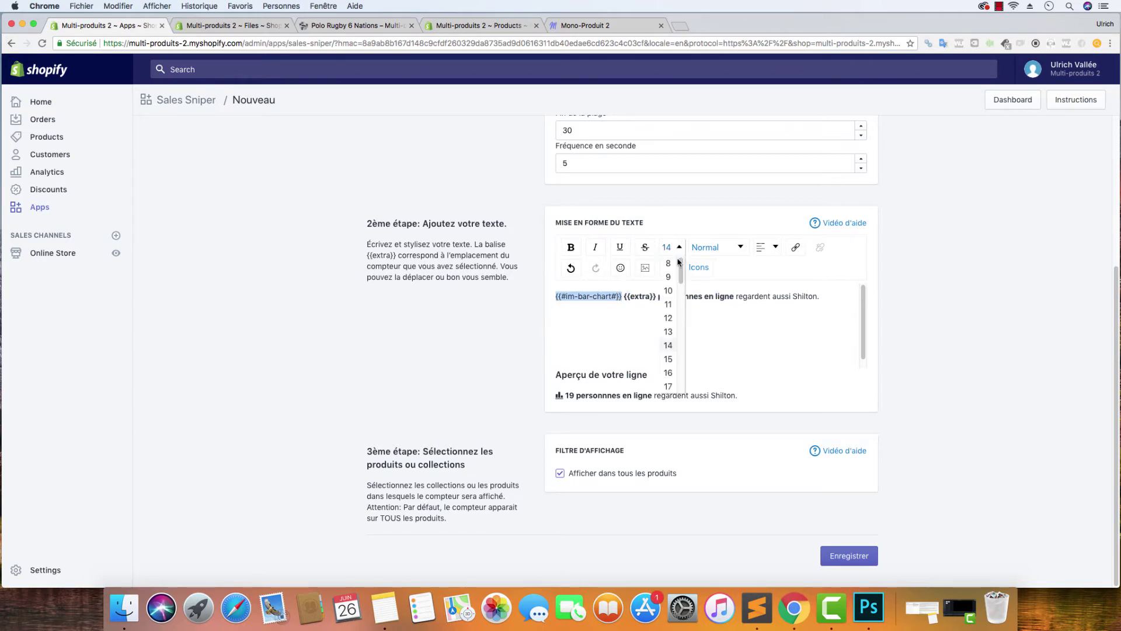
{"action": "left_click", "coordinate": [669, 359]}
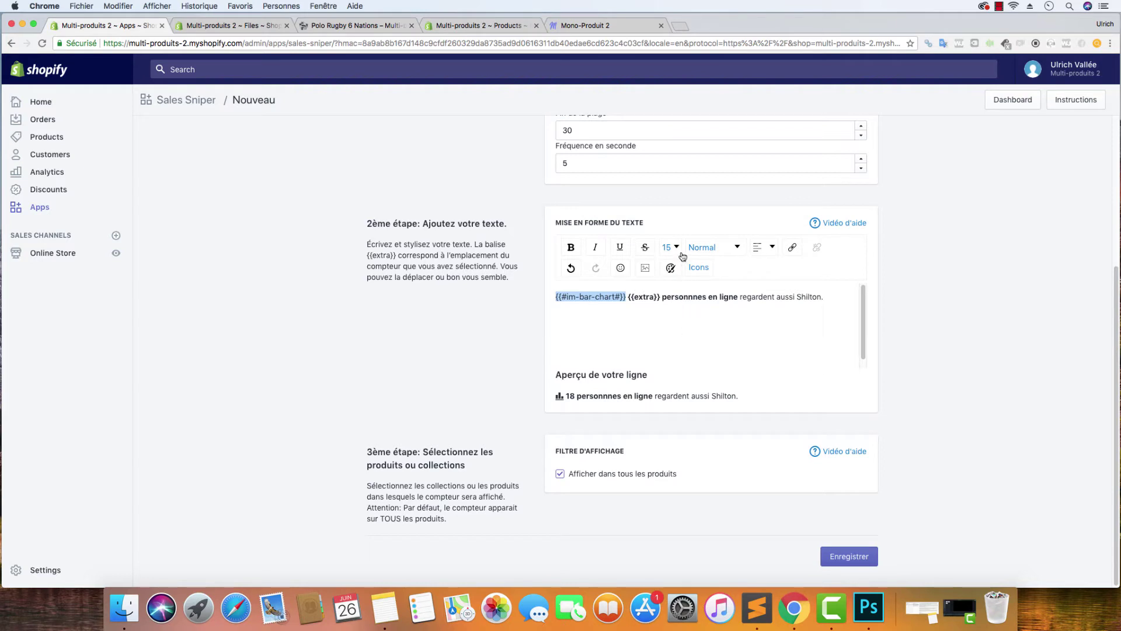
{"action": "left_click", "coordinate": [671, 248]}
{"action": "left_click", "coordinate": [671, 378]}
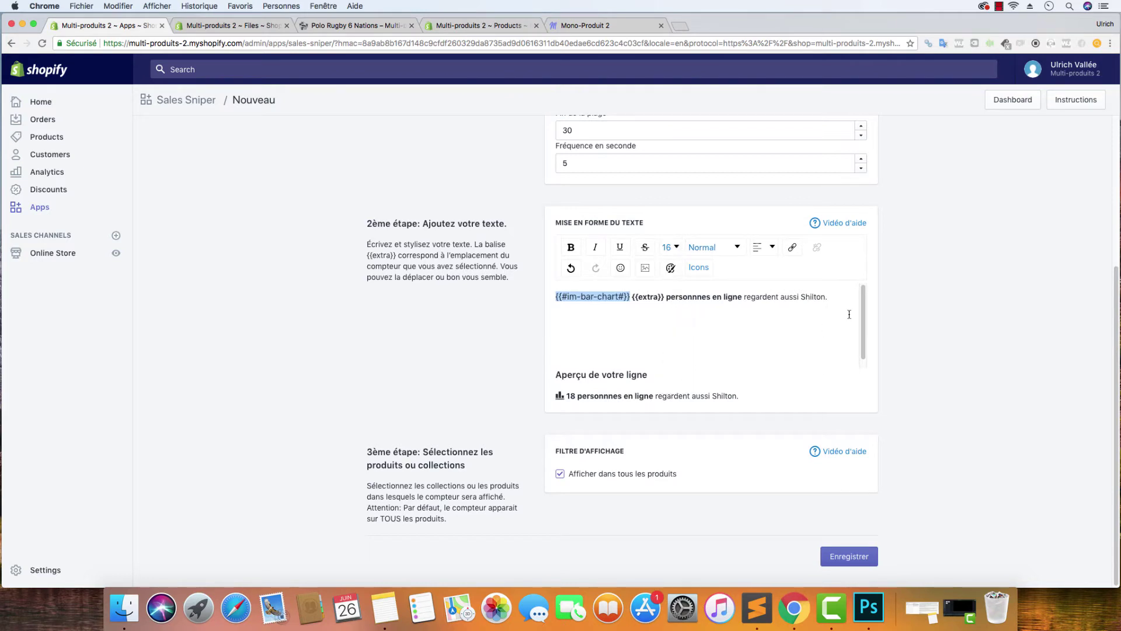
{"action": "left_click", "coordinate": [985, 193]}
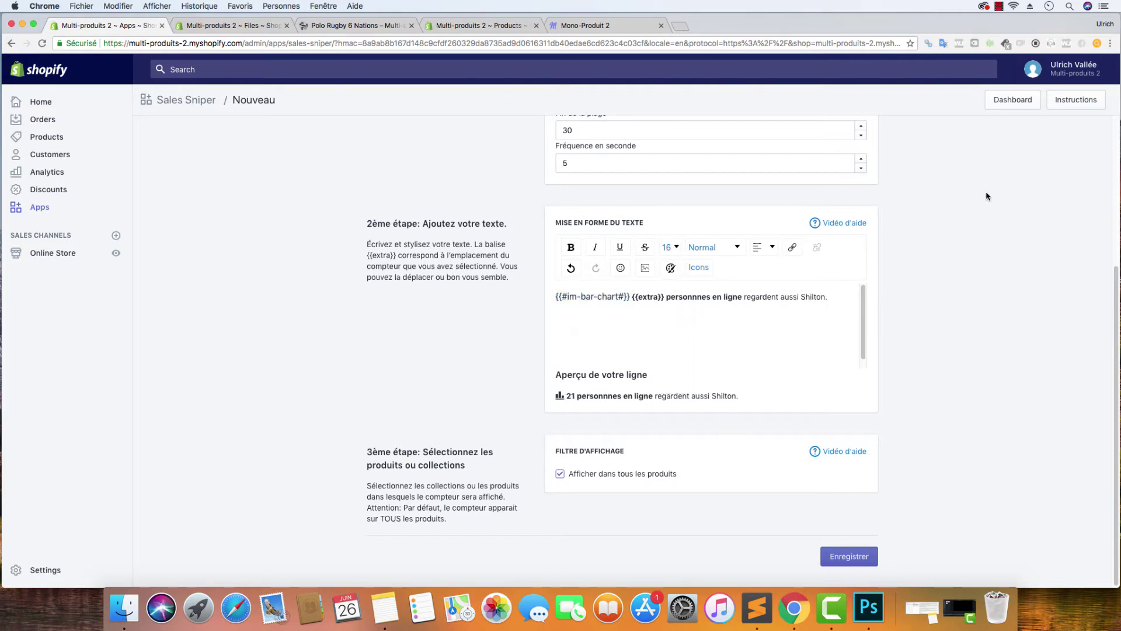
{"action": "left_click", "coordinate": [847, 555]}
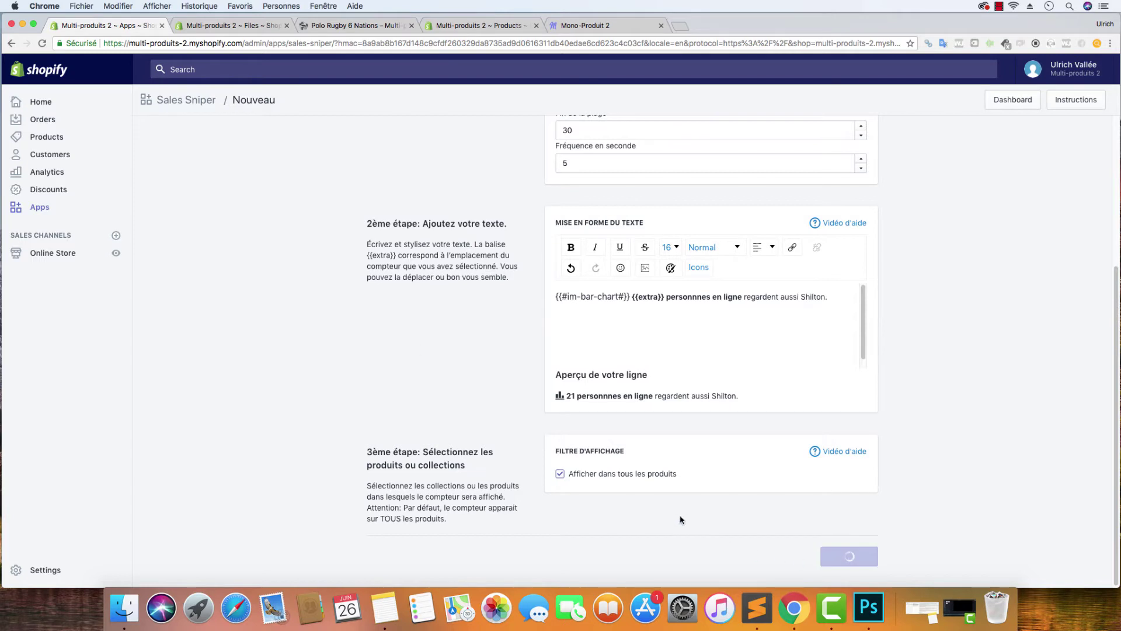
- Open the Shilton store's home page and examine the Sales Sniper lines under the Le Produit du Mois product
{"action": "left_click", "coordinate": [330, 28]}
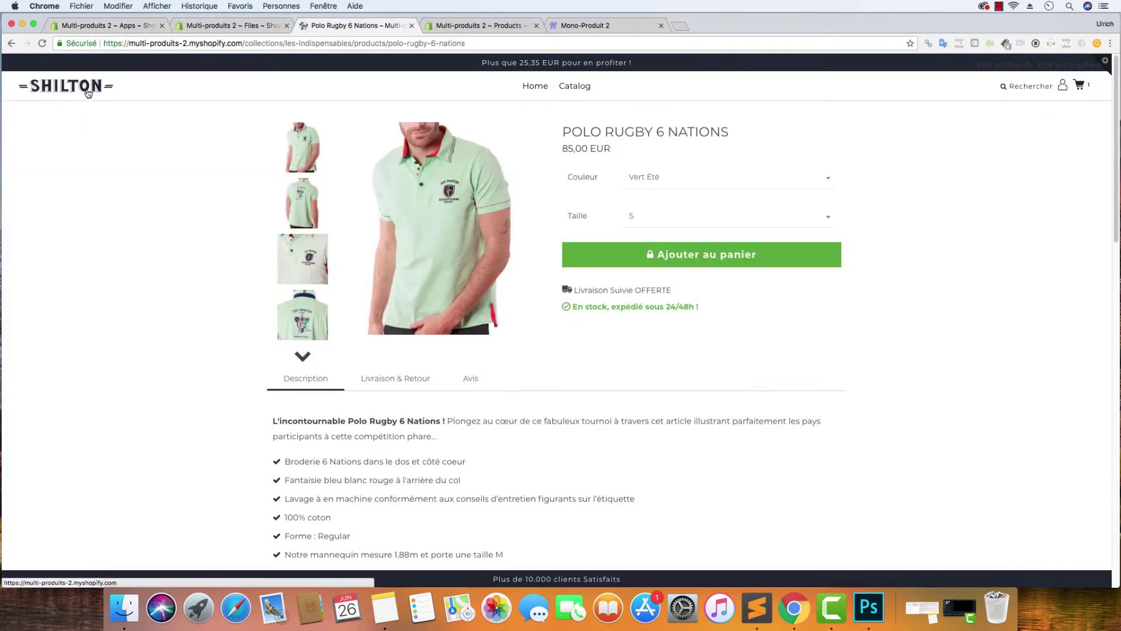
{"action": "left_click", "coordinate": [88, 93]}
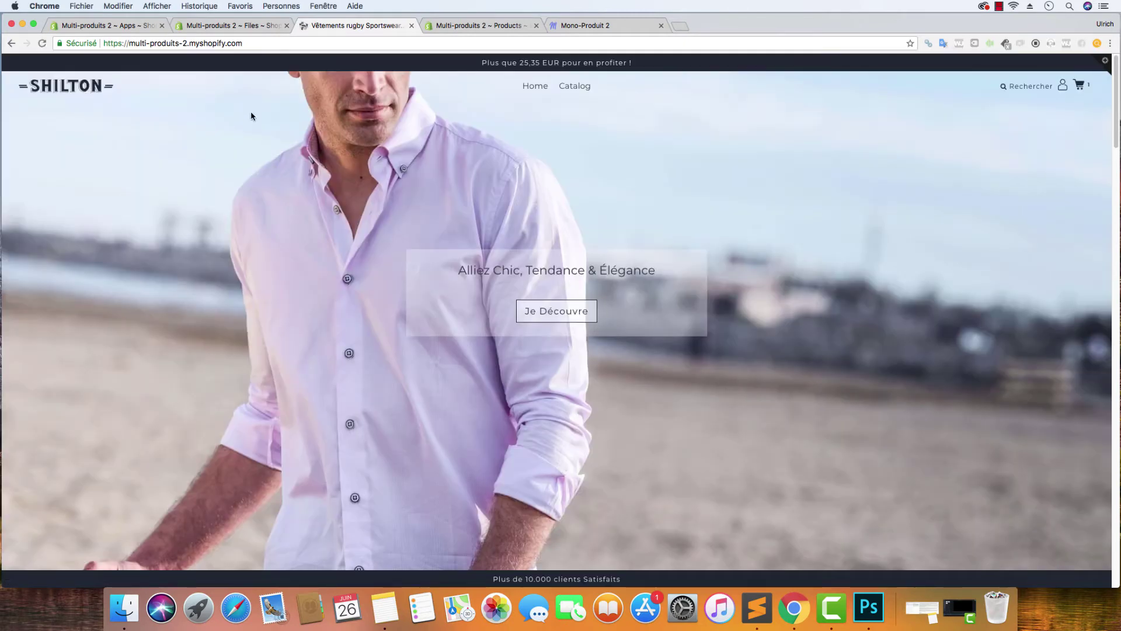
{"action": "scroll", "coordinate": [558, 298], "scroll_direction": "down", "scroll_amount": 15}
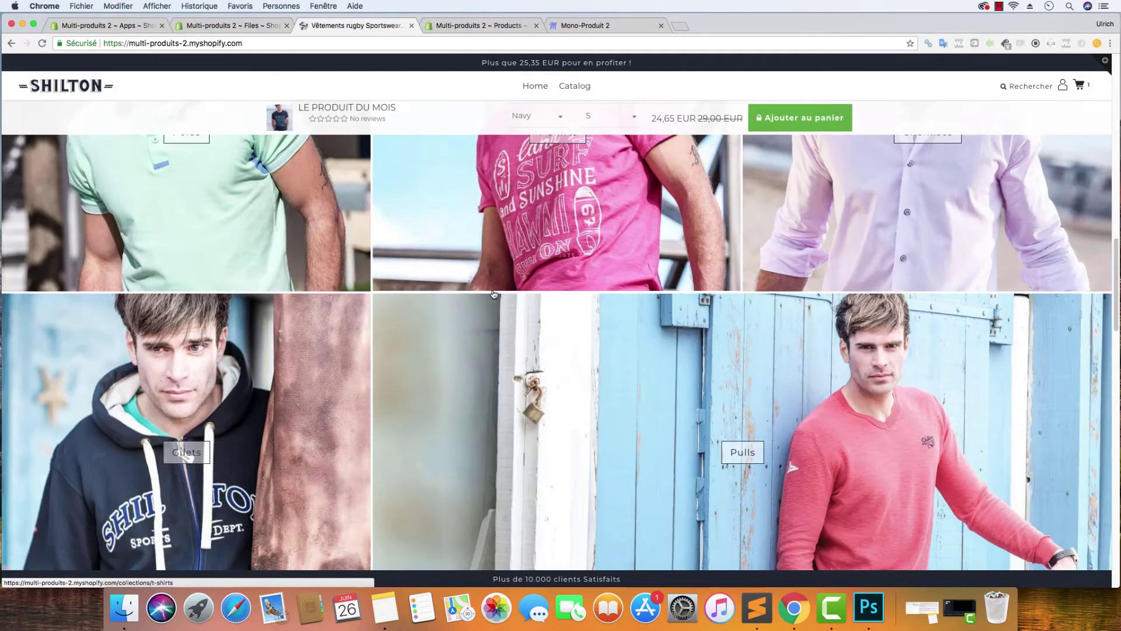
{"action": "scroll", "coordinate": [497, 290], "scroll_direction": "down", "scroll_amount": 5}
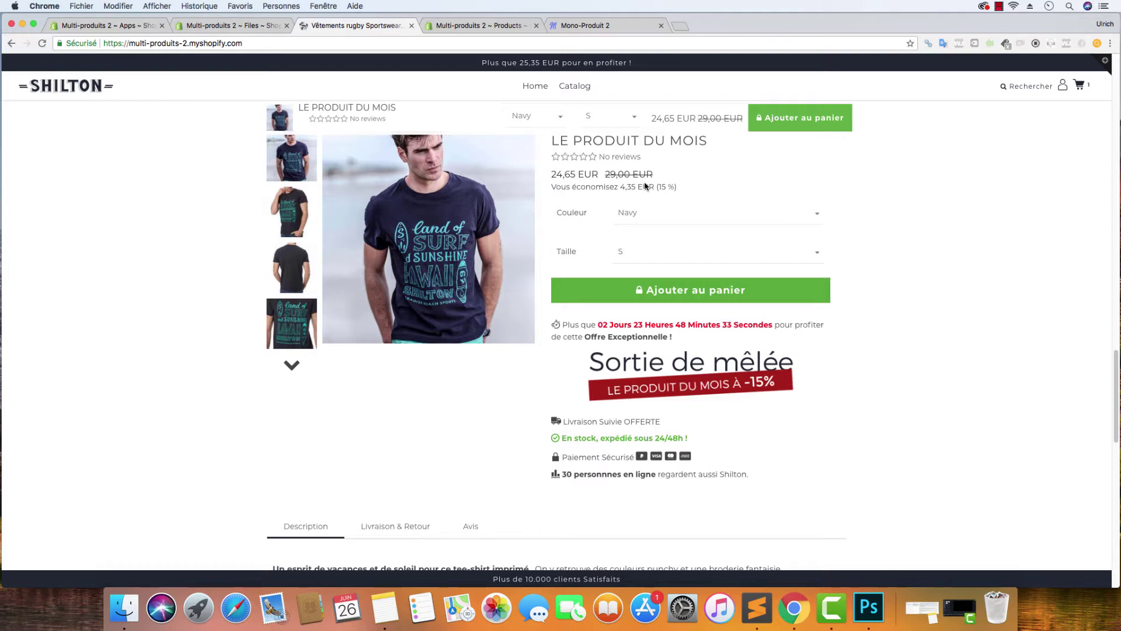
{"action": "scroll", "coordinate": [646, 186], "scroll_direction": "down", "scroll_amount": 9}
{"action": "scroll", "coordinate": [560, 315], "scroll_direction": "up", "scroll_amount": 12}
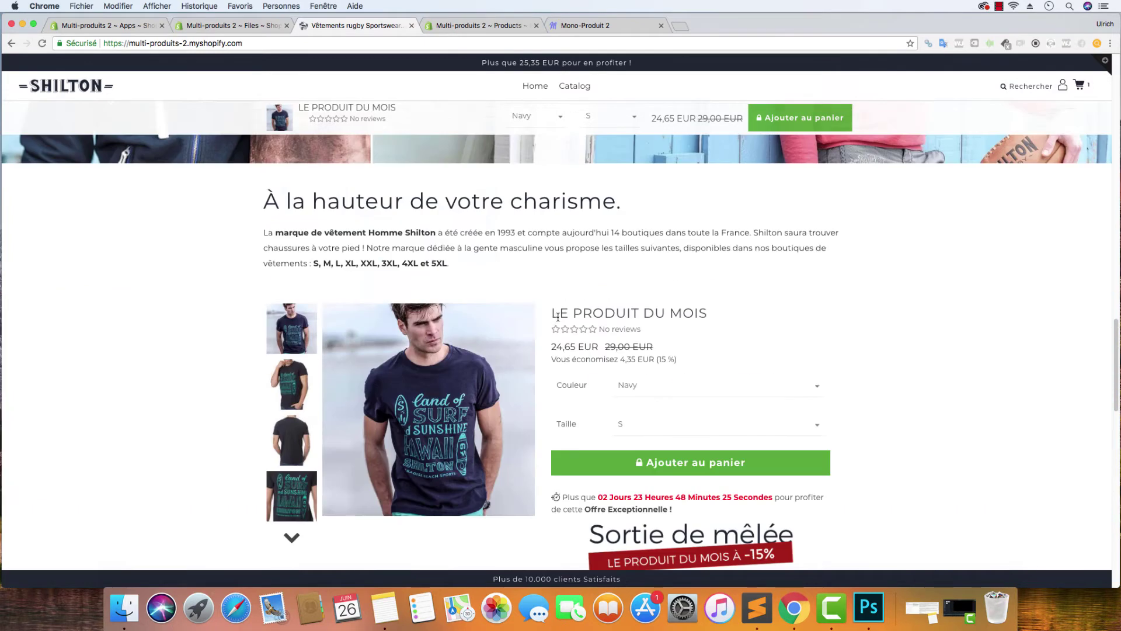
{"action": "scroll", "coordinate": [559, 315], "scroll_direction": "down", "scroll_amount": 2}
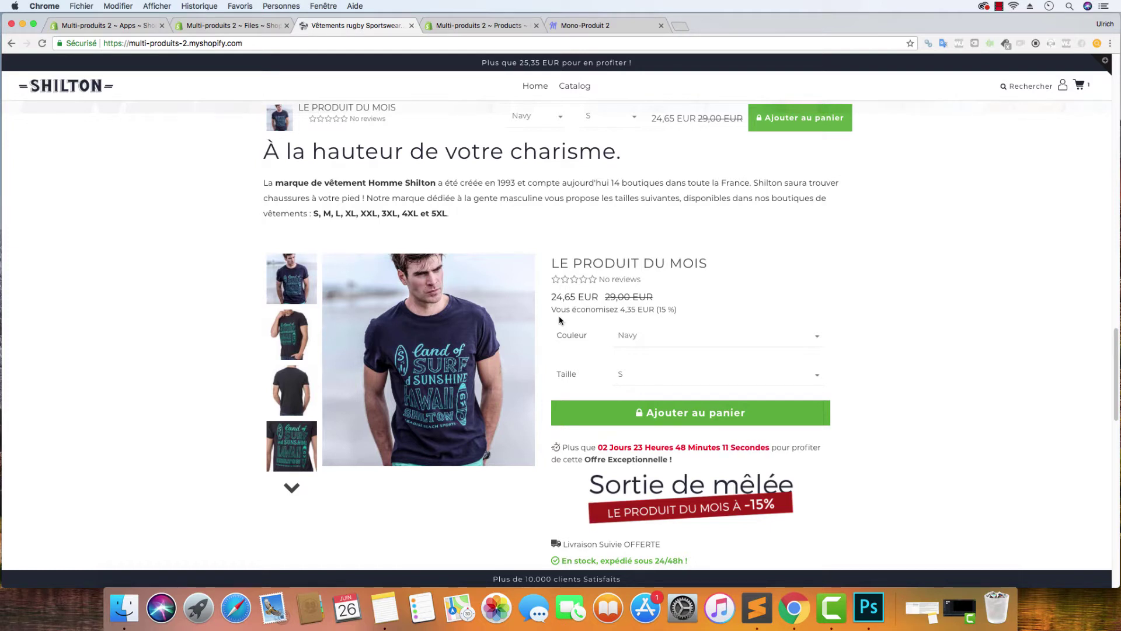
{"action": "scroll", "coordinate": [445, 355], "scroll_direction": "down", "scroll_amount": 1}
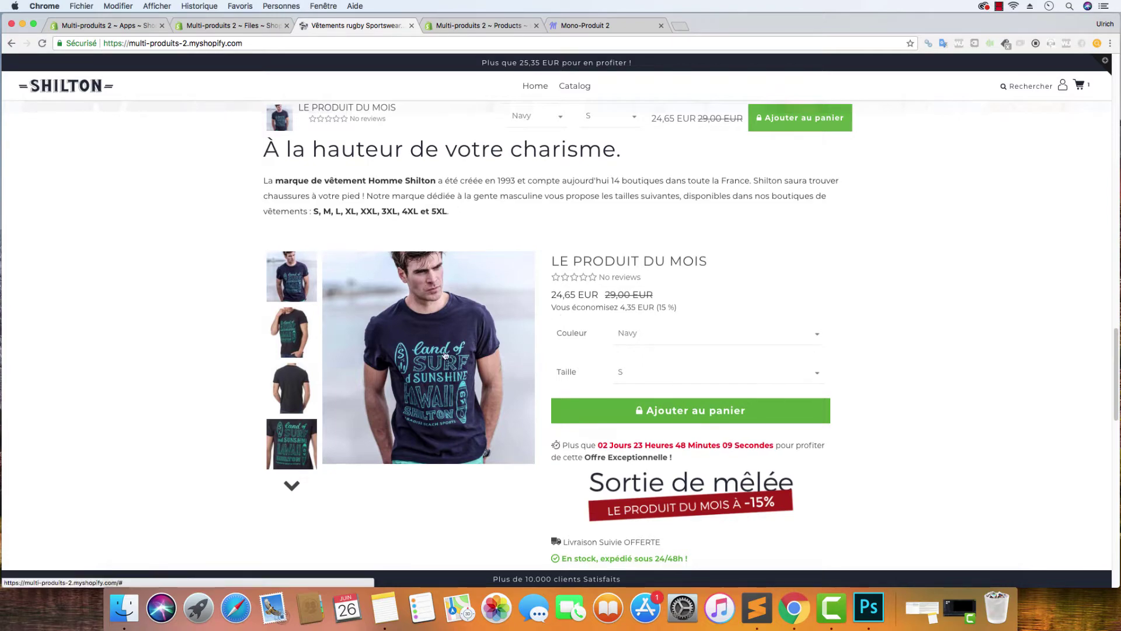
- Review how the countdown, promo image, delivery, stock, payment and online-visitors lines display beneath the product's add-to-cart button
{"action": "scroll", "coordinate": [445, 358], "scroll_direction": "up", "scroll_amount": 6}
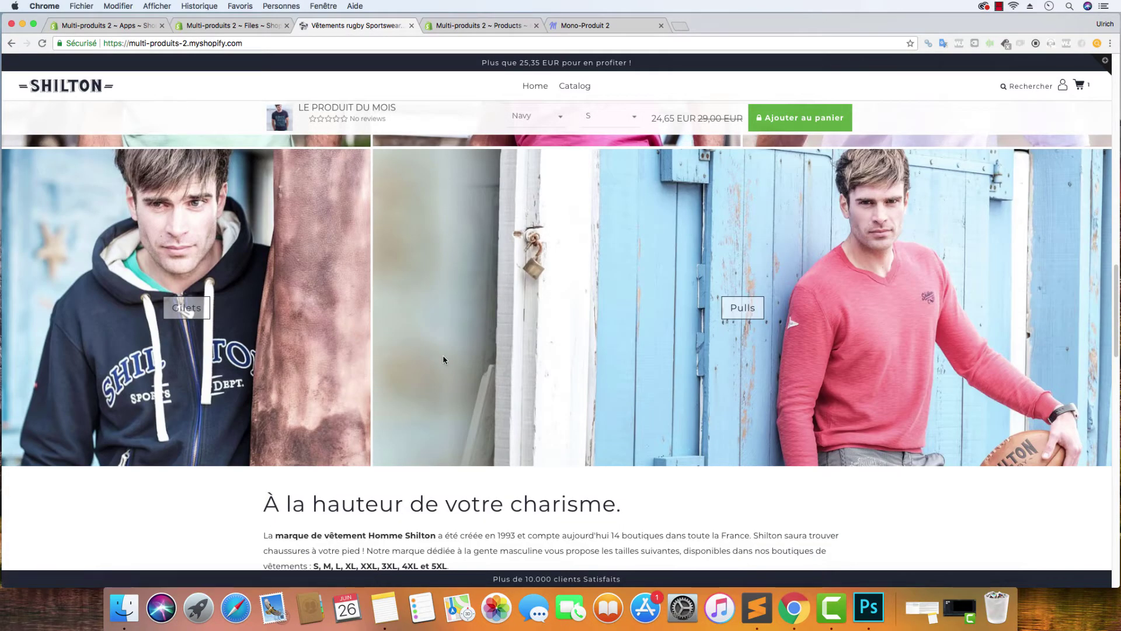
{"action": "scroll", "coordinate": [444, 359], "scroll_direction": "up", "scroll_amount": 8}
{"action": "scroll", "coordinate": [444, 360], "scroll_direction": "down", "scroll_amount": 14}
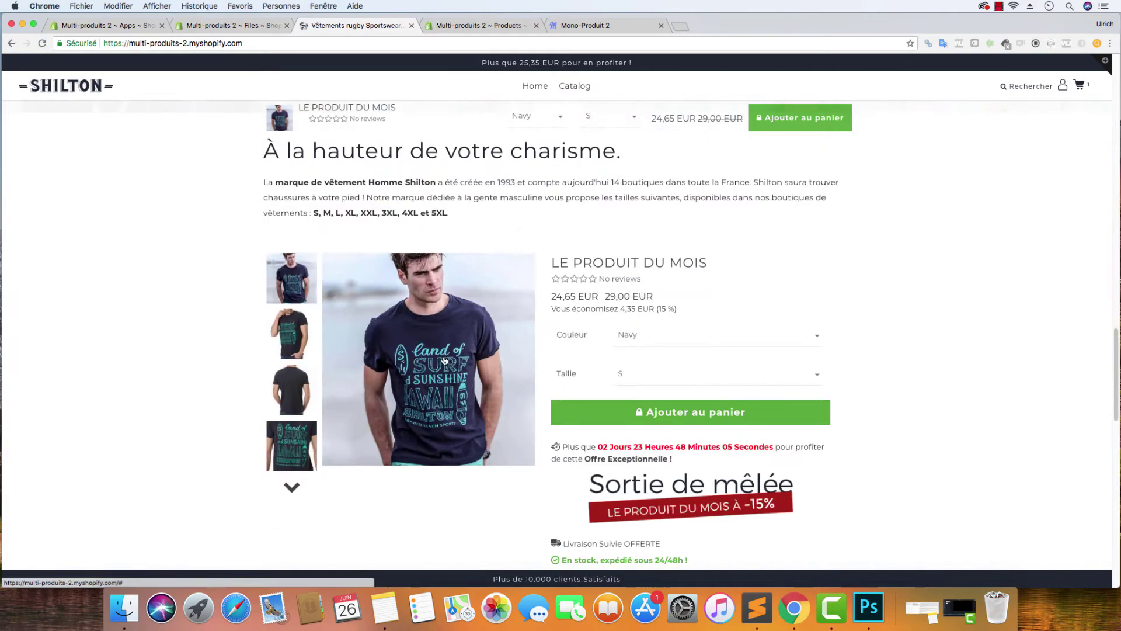
{"action": "scroll", "coordinate": [444, 359], "scroll_direction": "down", "scroll_amount": 3}
{"action": "scroll", "coordinate": [443, 359], "scroll_direction": "down", "scroll_amount": 1}
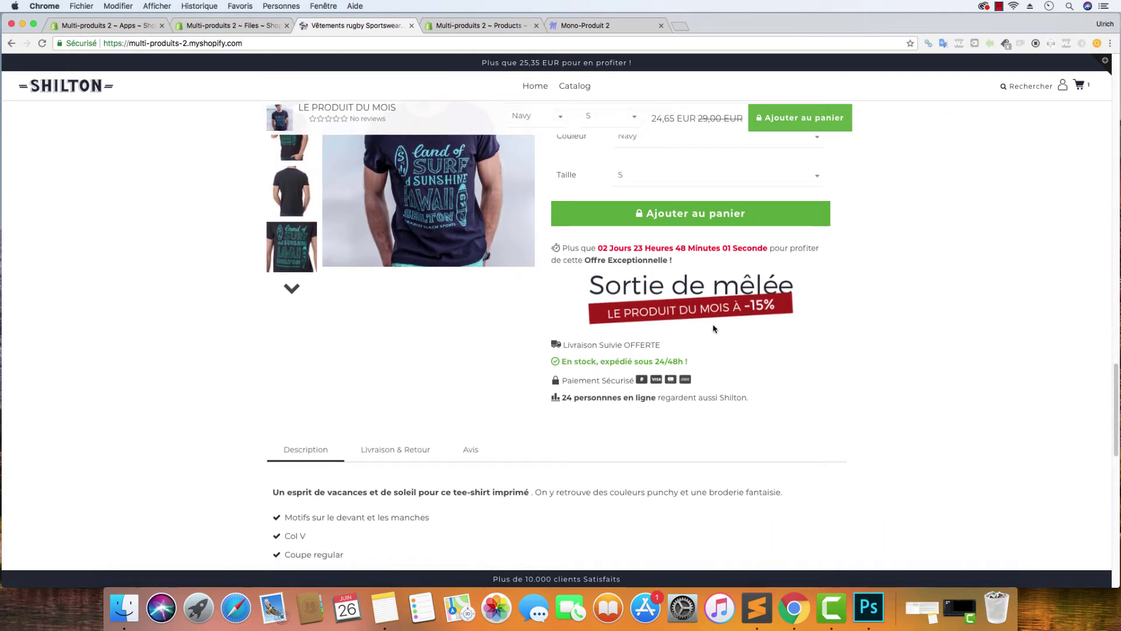
{"action": "scroll", "coordinate": [181, 311], "scroll_direction": "up", "scroll_amount": 5}
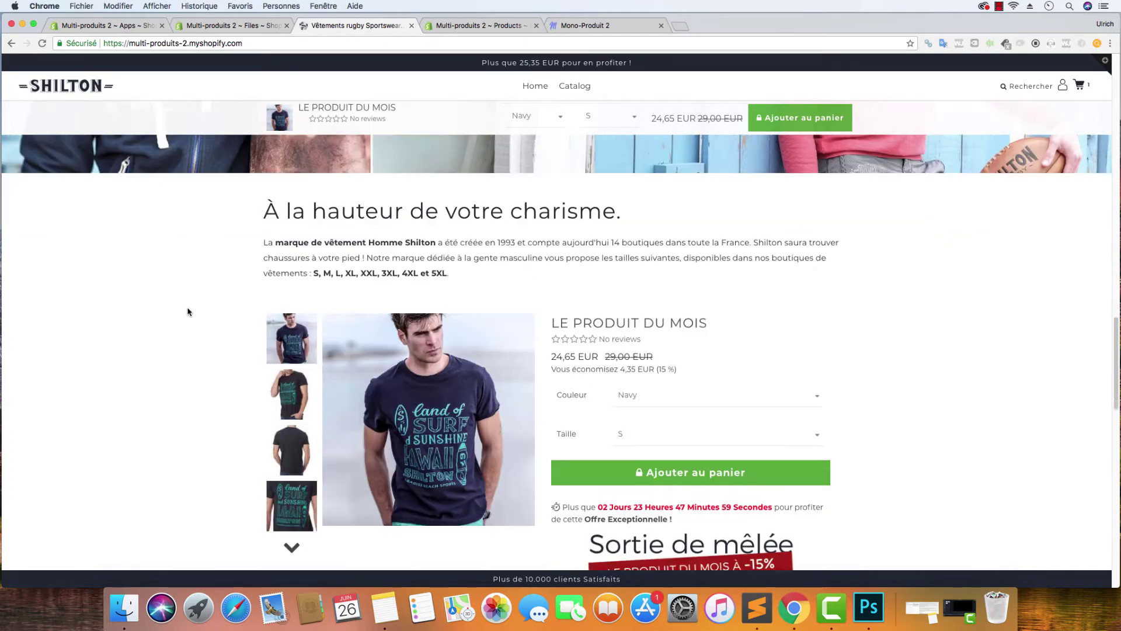
{"action": "scroll", "coordinate": [188, 311], "scroll_direction": "down", "scroll_amount": 5}
- Open the Configuration page of the Tracking Elite app from the store's installed apps
{"action": "left_click", "coordinate": [234, 26]}
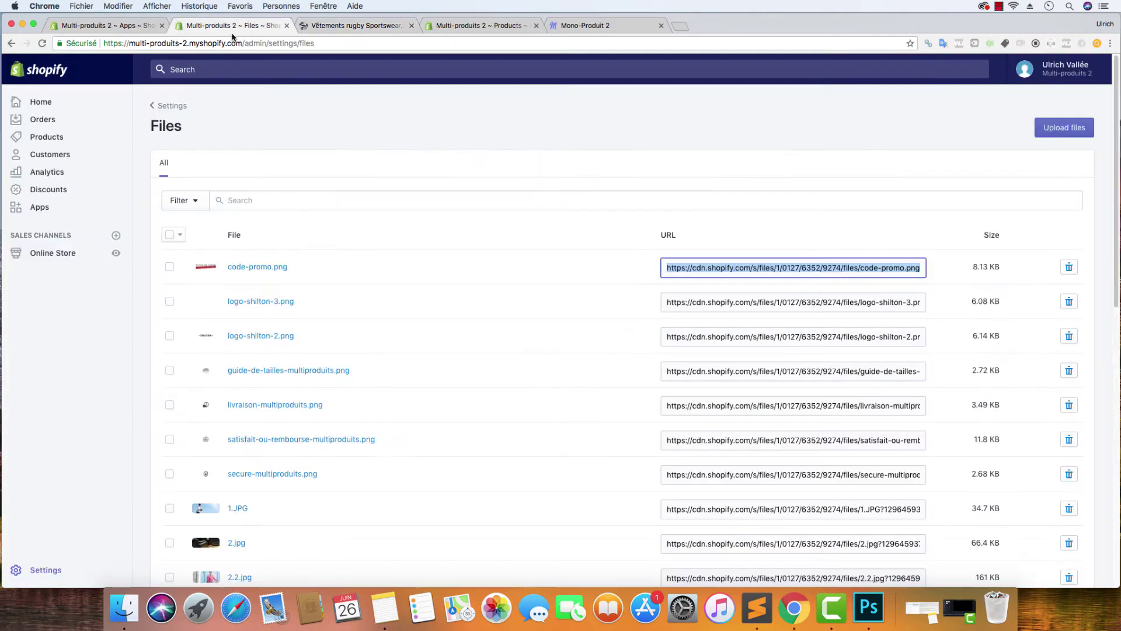
{"action": "left_click", "coordinate": [131, 19]}
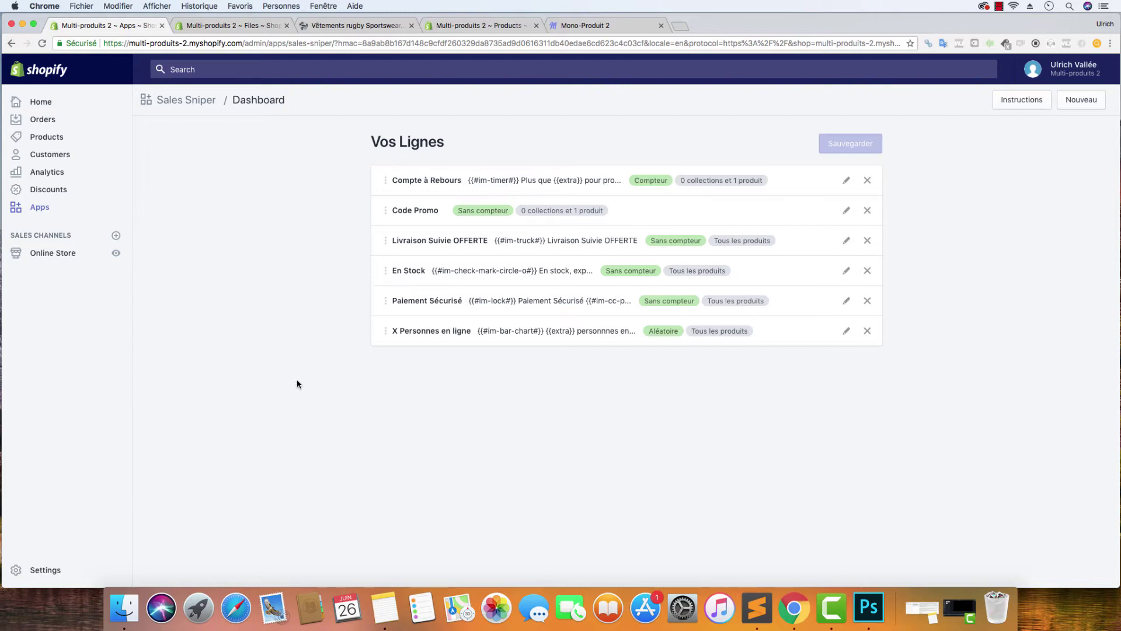
{"action": "left_click", "coordinate": [40, 215]}
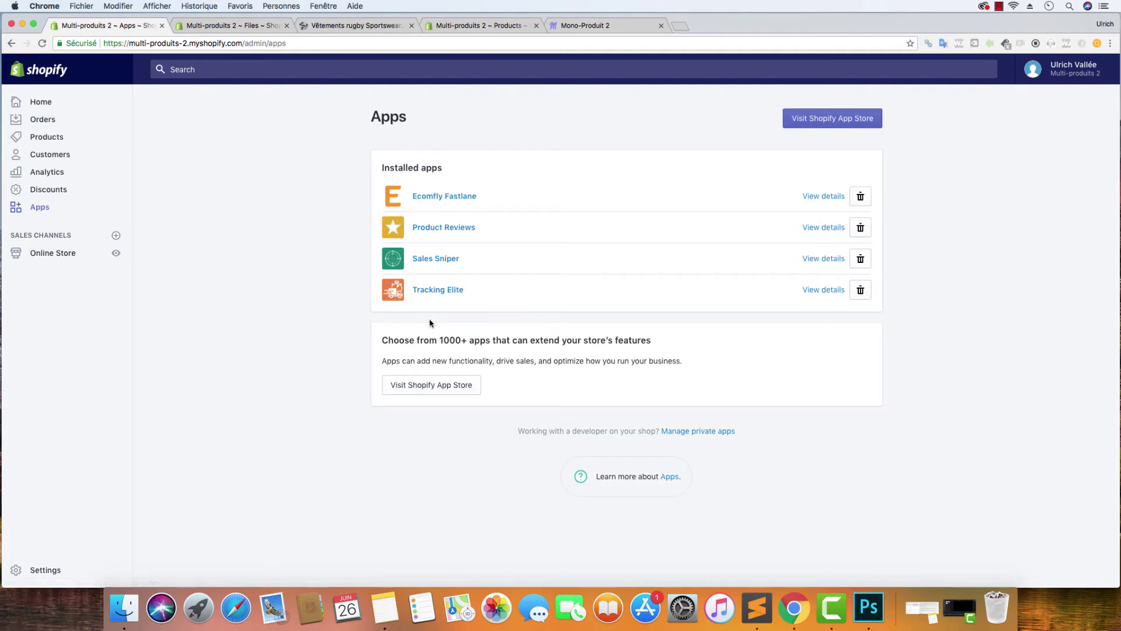
{"action": "left_click", "coordinate": [437, 290]}
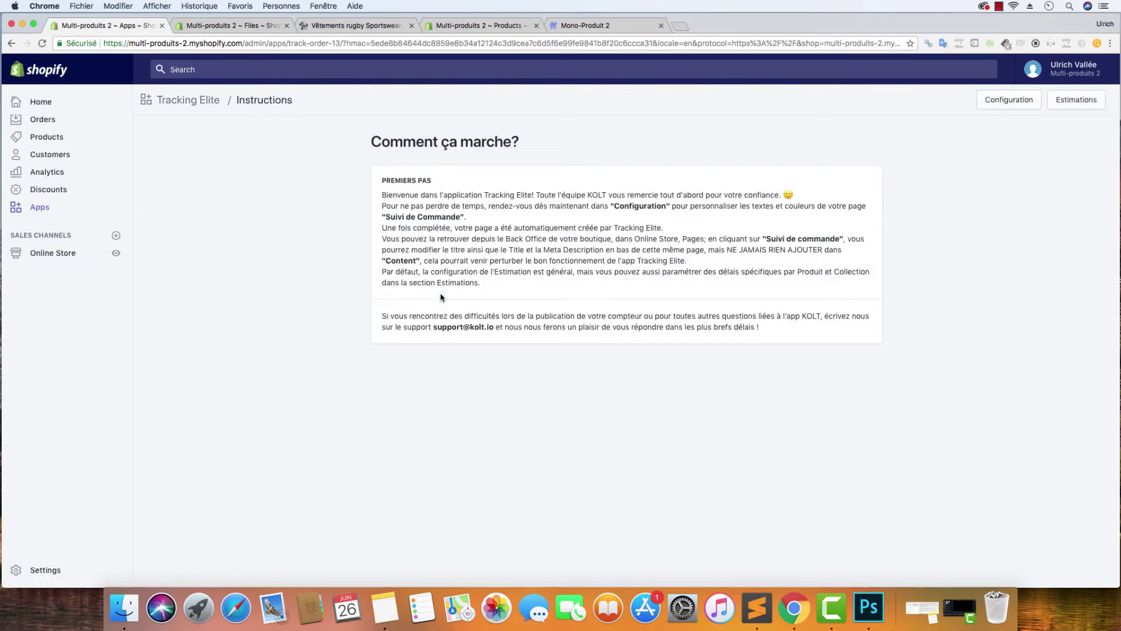
{"action": "left_click", "coordinate": [1026, 104]}
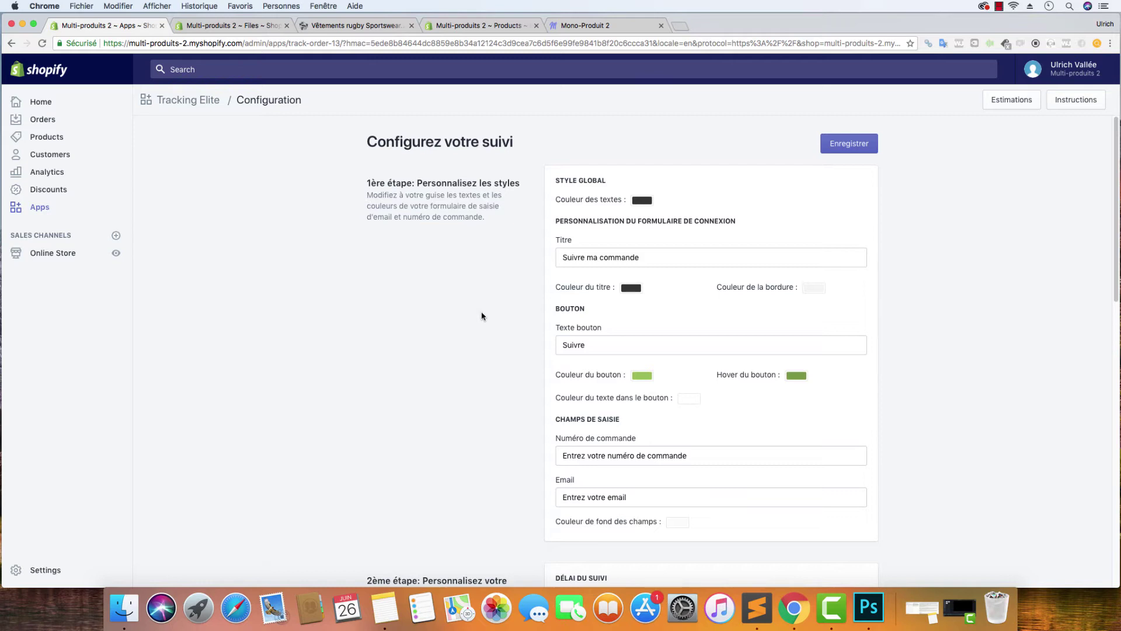
- Open the Cart settings in the theme editor and copy the Checkout Button Background colour code
{"action": "scroll", "coordinate": [481, 311], "scroll_direction": "down", "scroll_amount": 5}
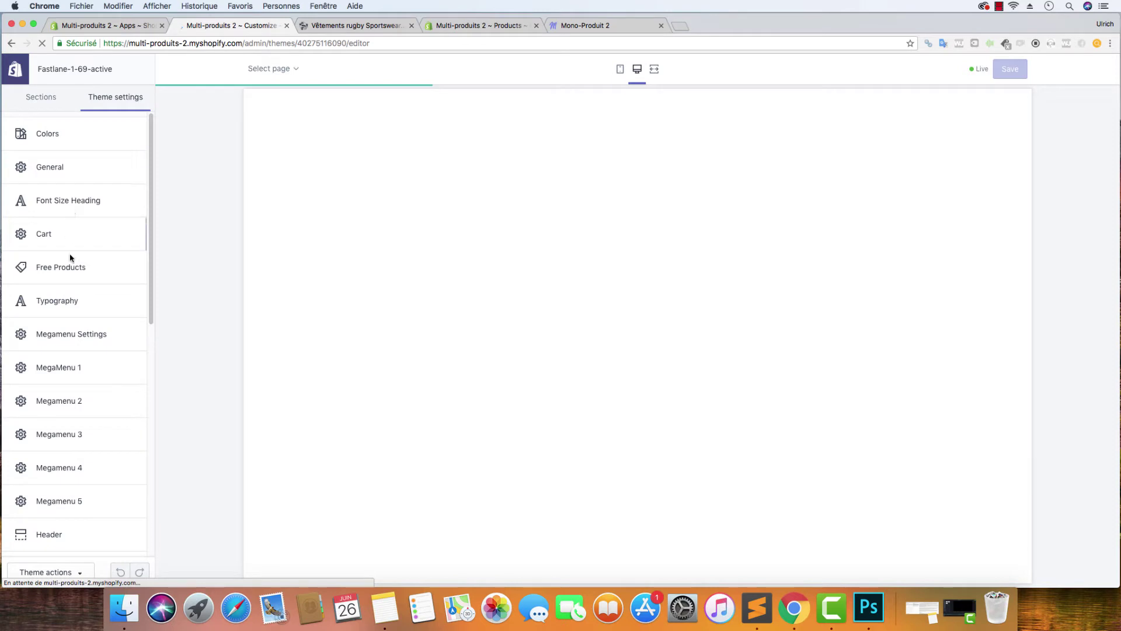
{"action": "scroll", "coordinate": [69, 258], "scroll_direction": "down", "scroll_amount": 10}
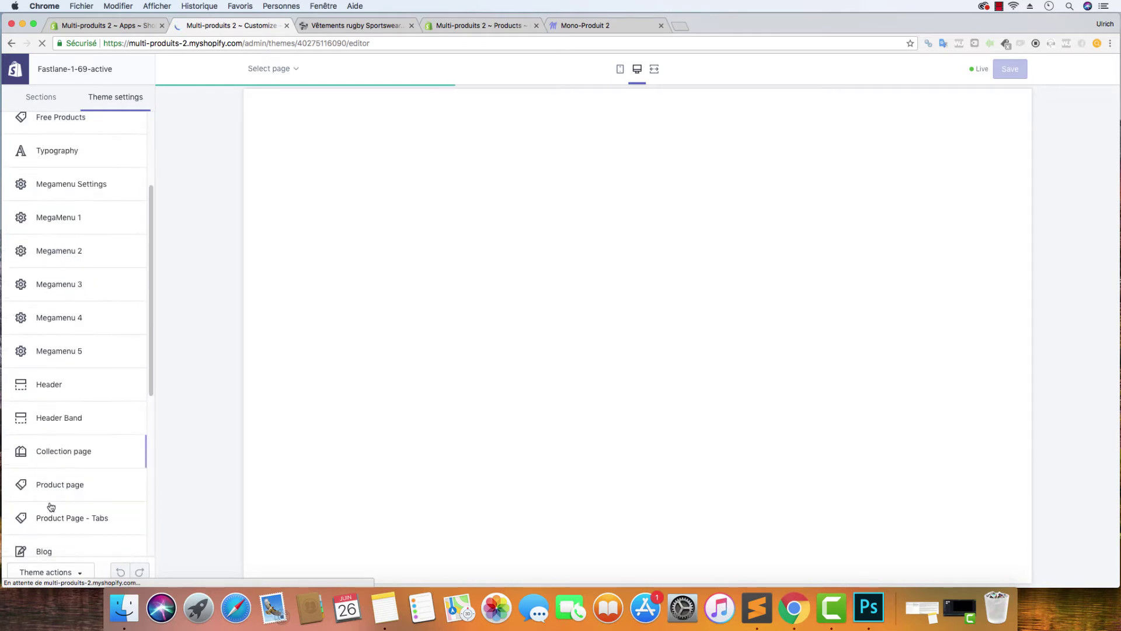
{"action": "scroll", "coordinate": [77, 252], "scroll_direction": "up", "scroll_amount": 10}
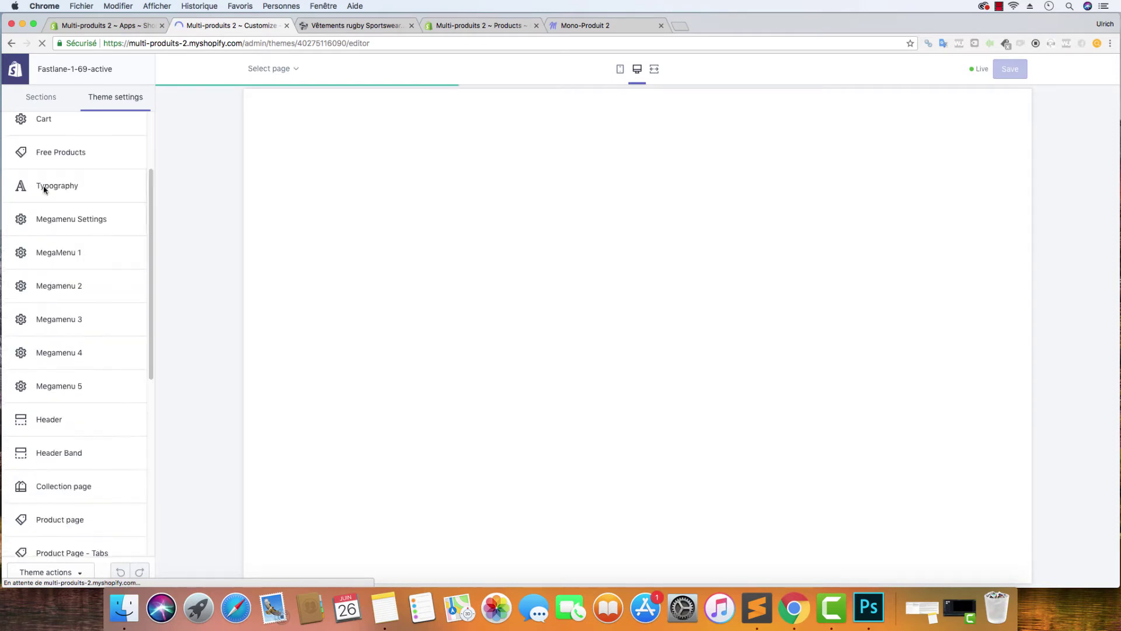
{"action": "left_click", "coordinate": [47, 120]}
{"action": "scroll", "coordinate": [44, 255], "scroll_direction": "down", "scroll_amount": 10}
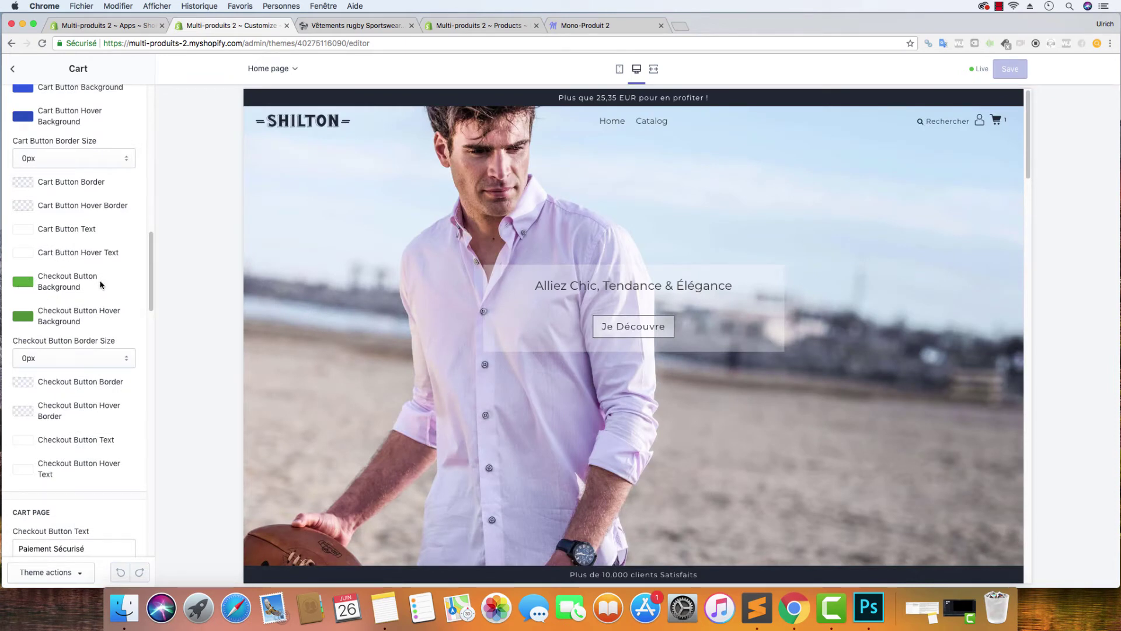
{"action": "left_click", "coordinate": [17, 283]}
{"action": "left_click_drag", "start_coordinate": [73, 390], "coordinate": [49, 391]}
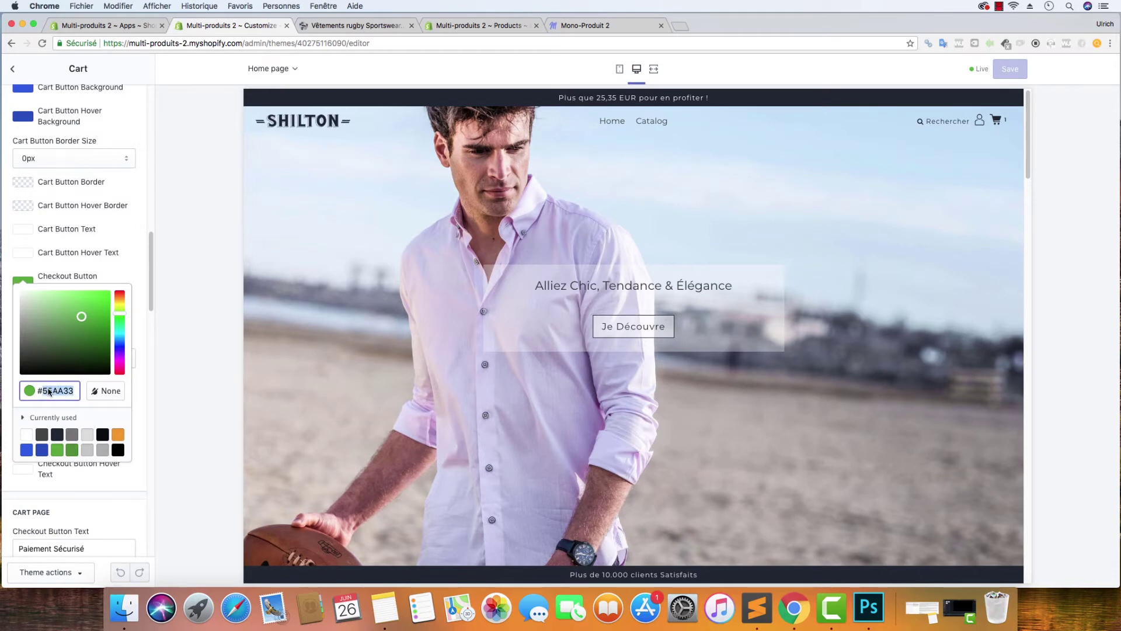
- Set Couleur du bouton in the Tracking Elite configuration to the copied green, 55AA33
{"action": "left_click", "coordinate": [87, 25]}
{"action": "left_click", "coordinate": [641, 209]}
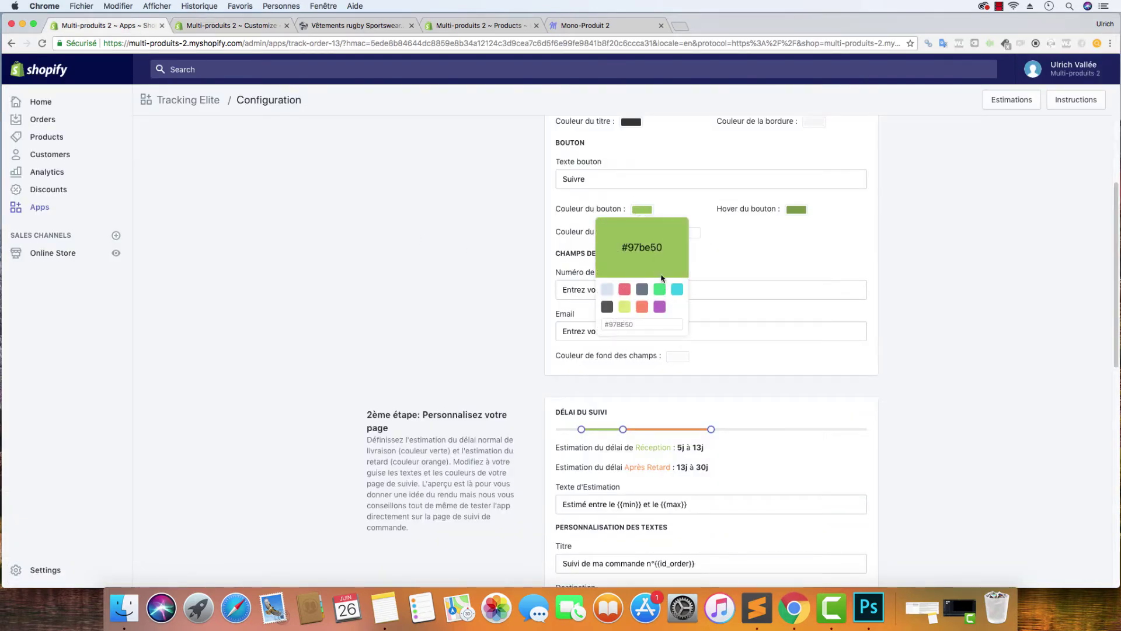
{"action": "left_click_drag", "start_coordinate": [651, 324], "coordinate": [592, 329]}
{"action": "left_click", "coordinate": [909, 269]}
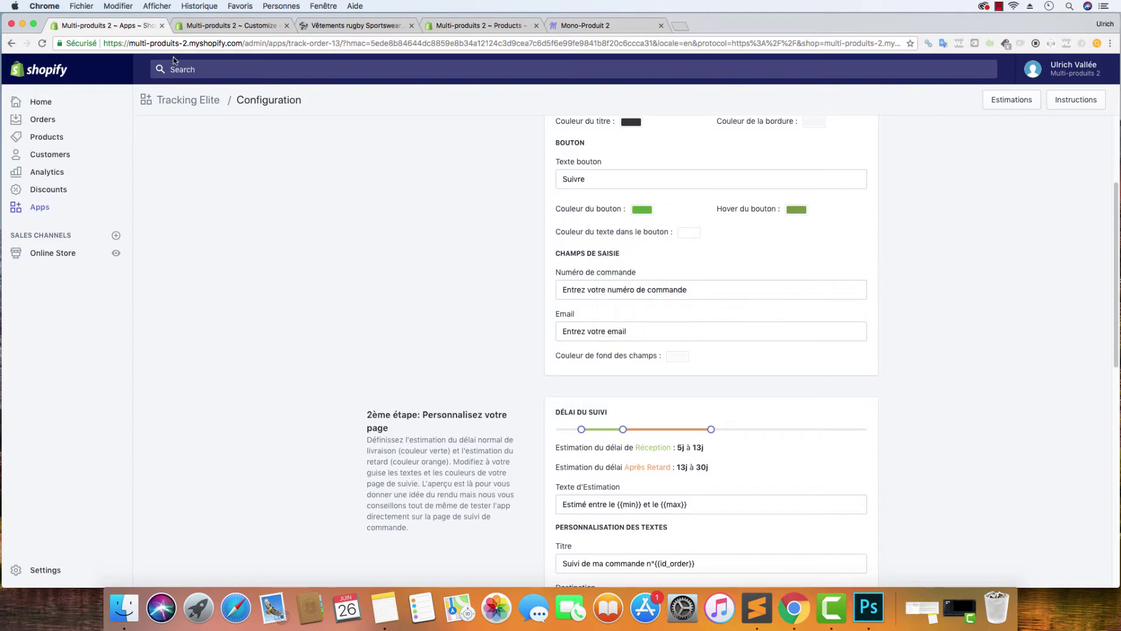
- Copy the Checkout Button Hover Background colour code from the theme's Cart settings
{"action": "left_click", "coordinate": [192, 29]}
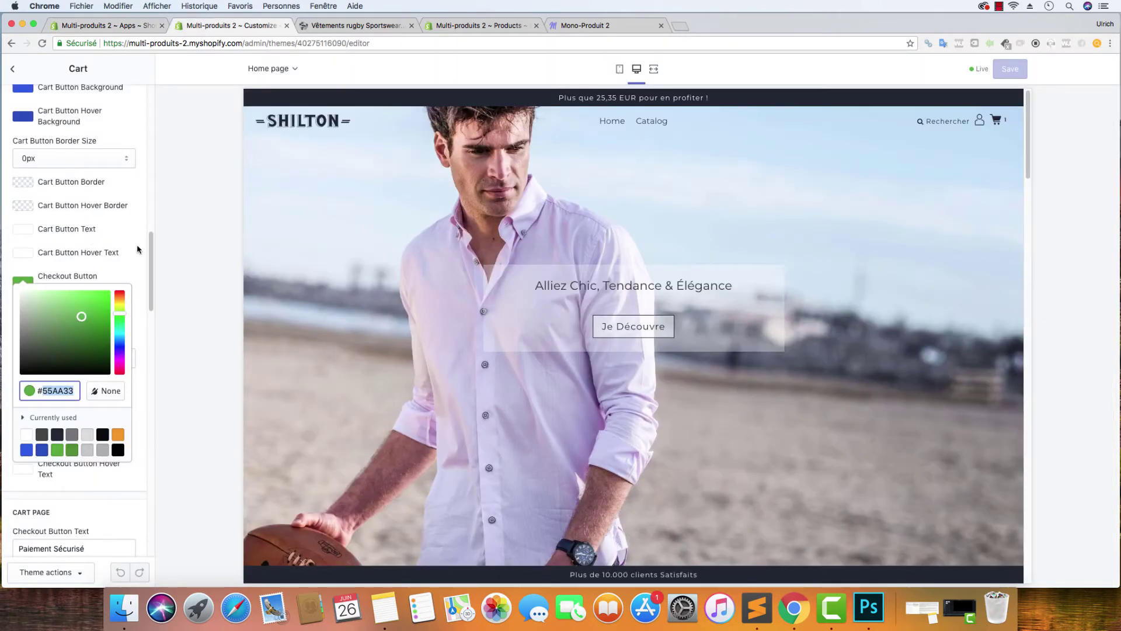
{"action": "left_click", "coordinate": [134, 248]}
{"action": "left_click", "coordinate": [24, 318]}
{"action": "left_click_drag", "start_coordinate": [75, 425], "coordinate": [45, 424]}
{"action": "key", "text": "super+c"}
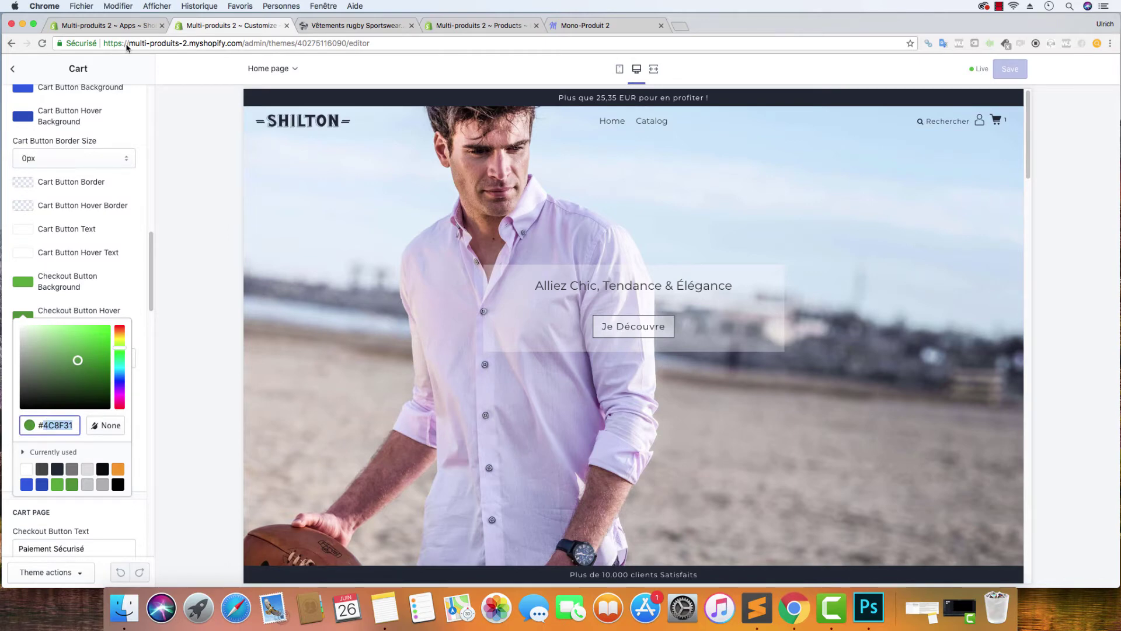
{"action": "left_click", "coordinate": [106, 26]}
{"action": "left_click", "coordinate": [796, 210]}
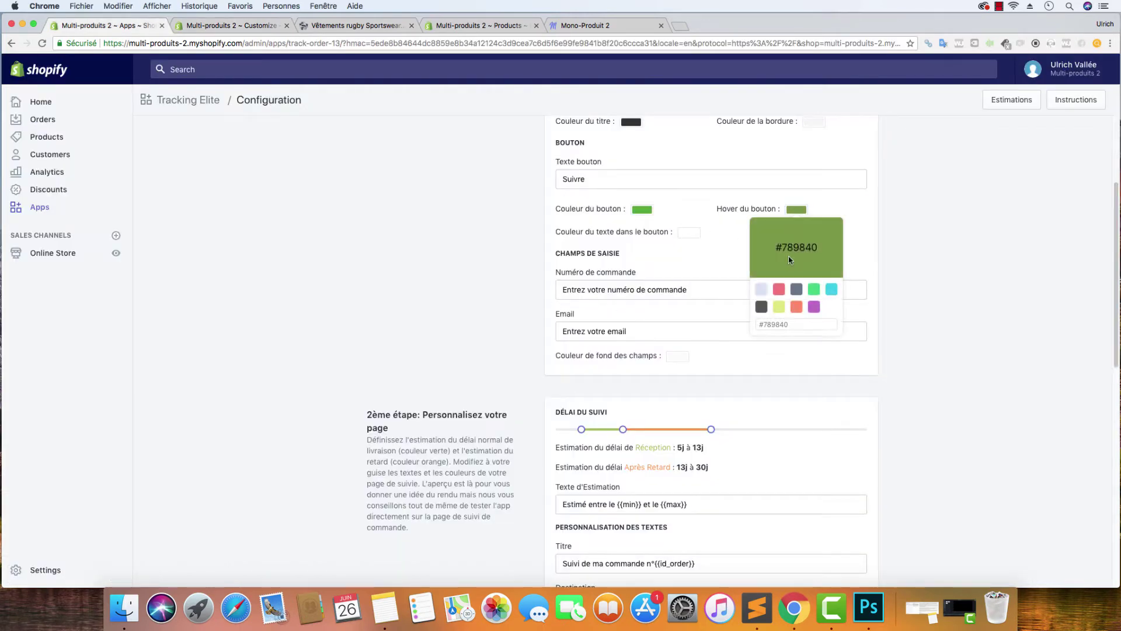
{"action": "left_click", "coordinate": [1002, 217]}
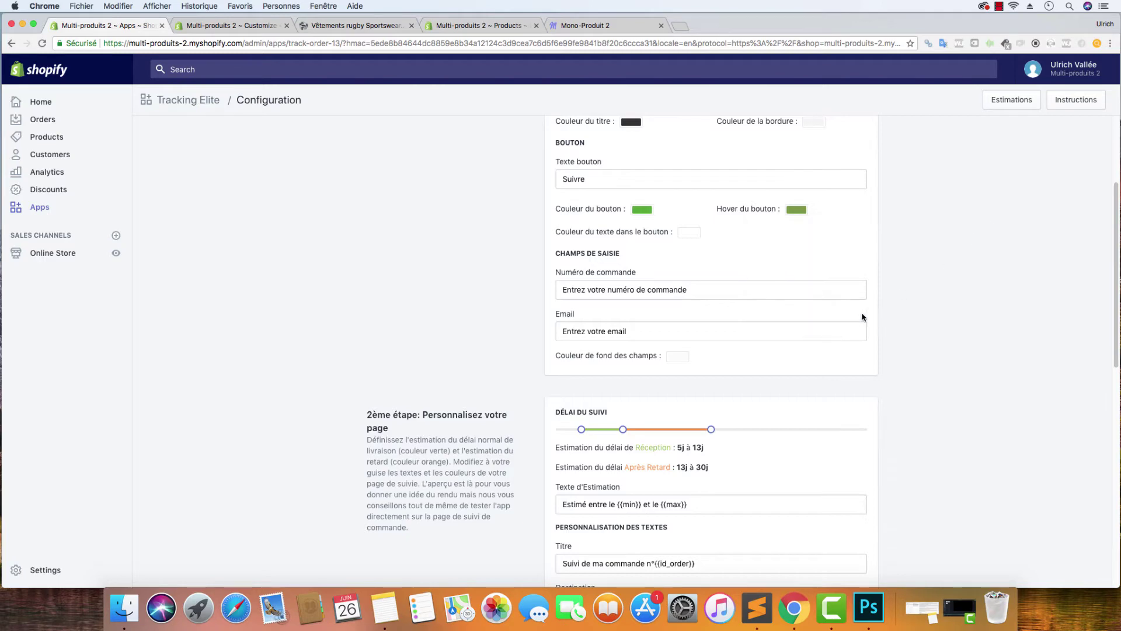
- Copy the hover colour code again from the theme's Cart settings and set Hover du bouton in Tracking Elite to 4C8F31
{"action": "left_click", "coordinate": [224, 27]}
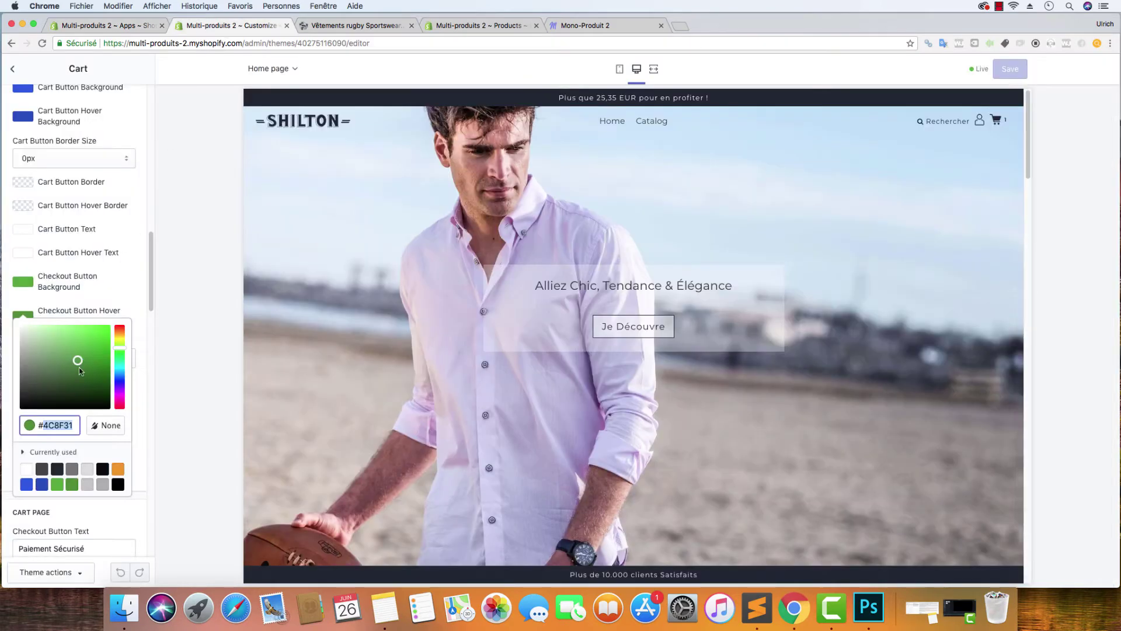
{"action": "right_click", "coordinate": [64, 423]}
{"action": "left_click", "coordinate": [83, 429]}
{"action": "left_click", "coordinate": [93, 25]}
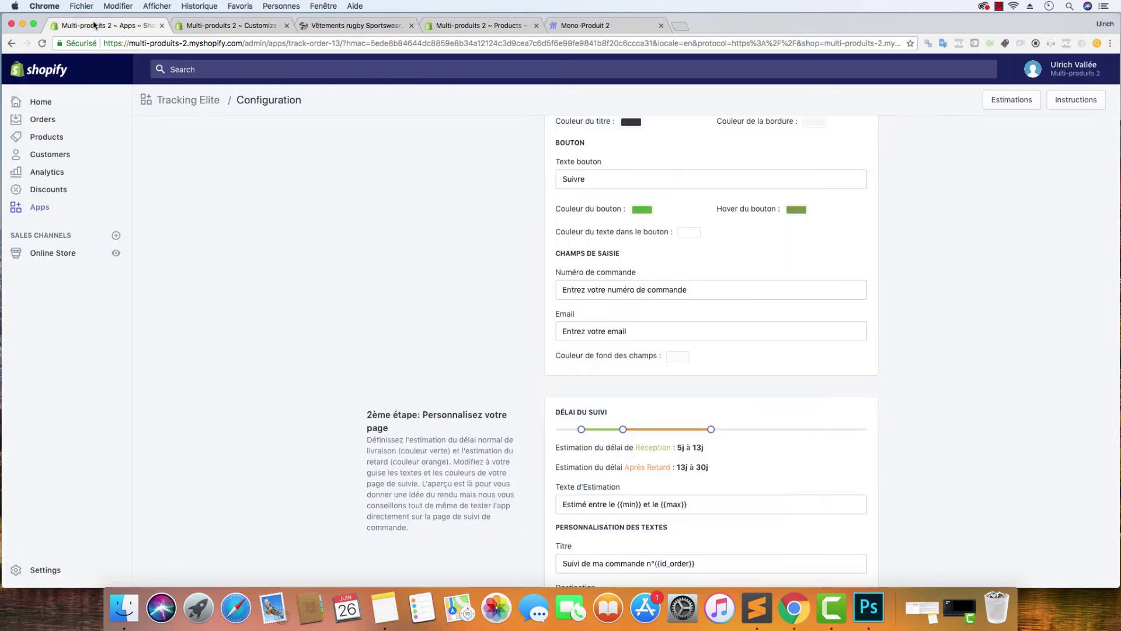
{"action": "left_click", "coordinate": [796, 209]}
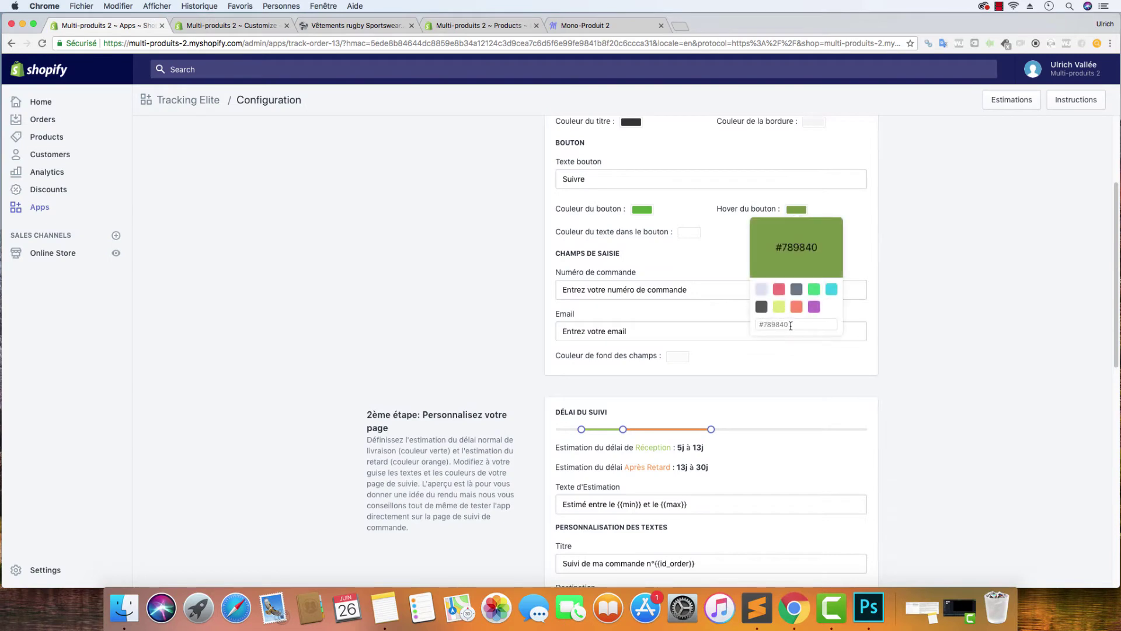
{"action": "left_click_drag", "start_coordinate": [804, 323], "coordinate": [755, 323]}
{"action": "key", "text": "super+v"}
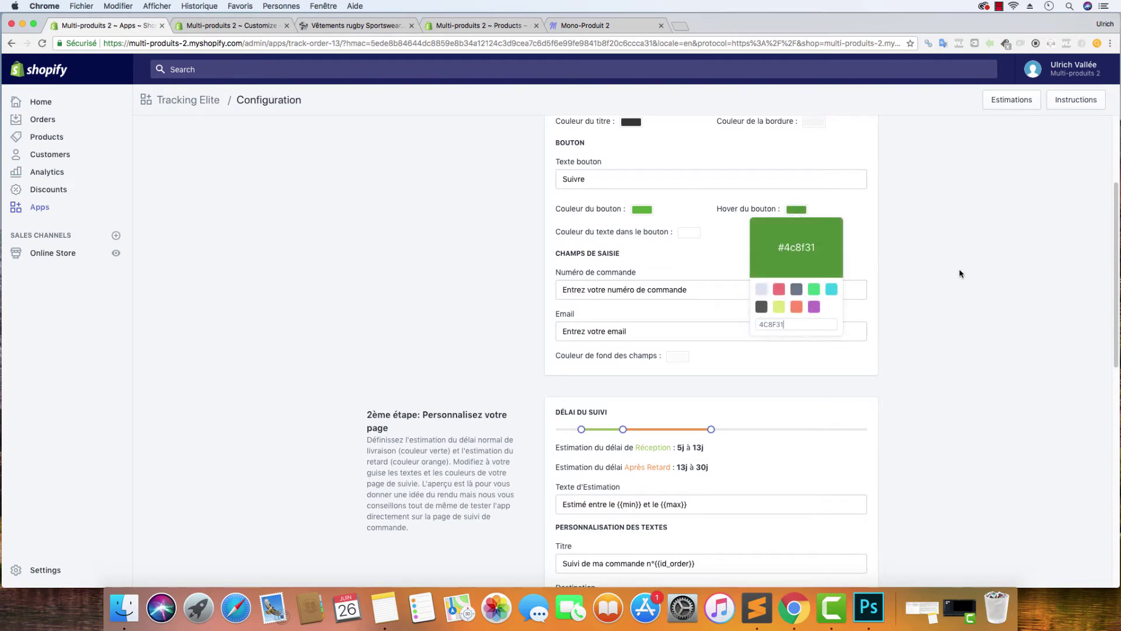
{"action": "left_click", "coordinate": [961, 257]}
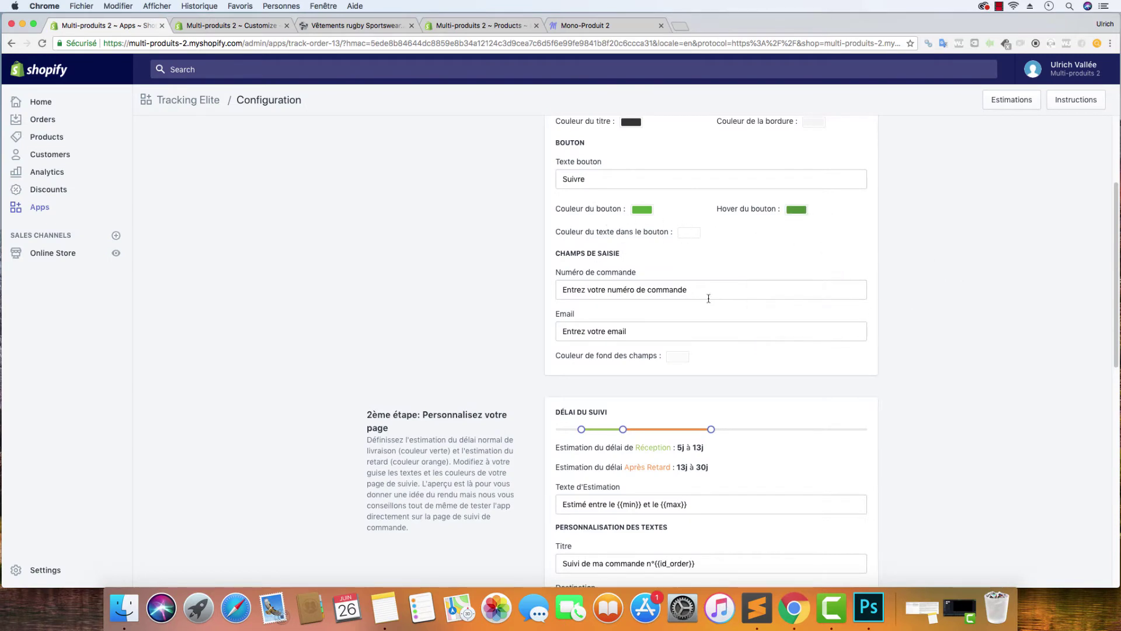
- Set the Délai du suivi estimates to 2j à 3j for Réception and 3j à 5j for Après Retard
{"action": "scroll", "coordinate": [478, 245], "scroll_direction": "down", "scroll_amount": 2}
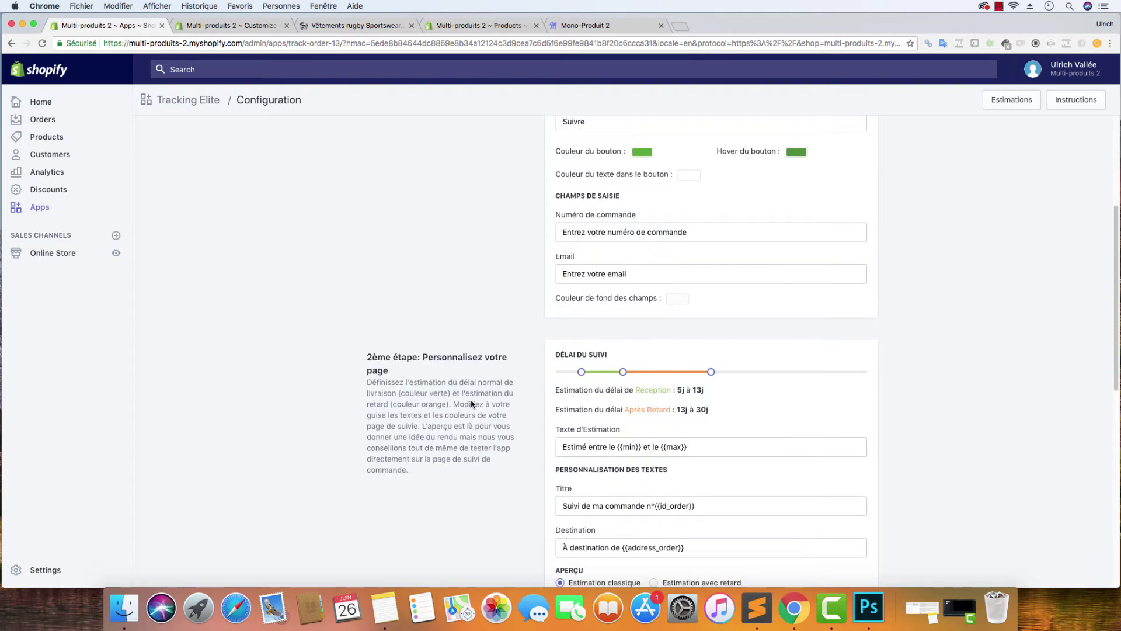
{"action": "scroll", "coordinate": [483, 316], "scroll_direction": "up", "scroll_amount": 8}
{"action": "scroll", "coordinate": [481, 312], "scroll_direction": "down", "scroll_amount": 8}
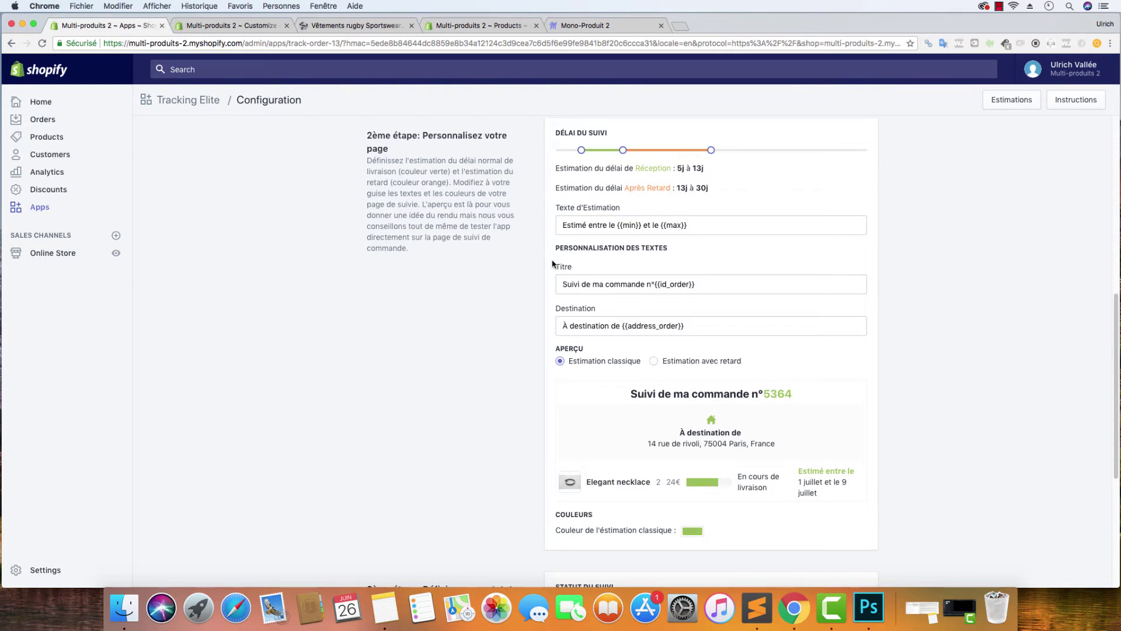
{"action": "mouse_move", "coordinate": [582, 149]}
{"action": "left_click_drag", "start_coordinate": [582, 149], "coordinate": [565, 150]}
{"action": "mouse_move", "coordinate": [622, 151]}
{"action": "left_click_drag", "start_coordinate": [622, 151], "coordinate": [570, 150]}
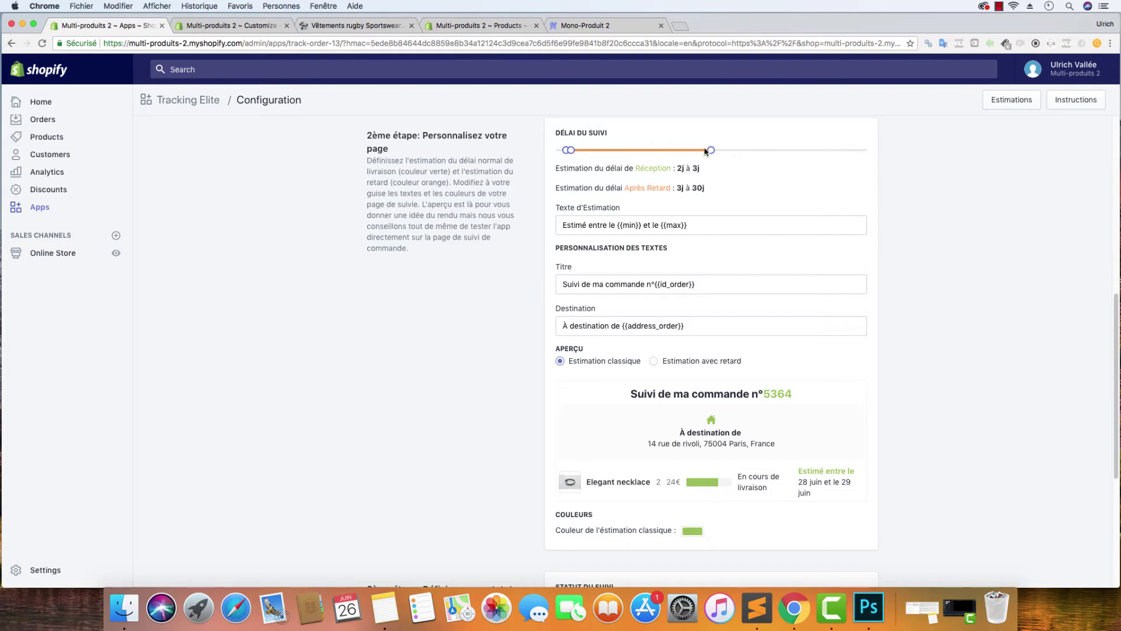
{"action": "left_click_drag", "start_coordinate": [711, 150], "coordinate": [581, 150]}
- Set the En cours de Préparation period under Statut du suivi to 0j à 1j
{"action": "scroll", "coordinate": [588, 292], "scroll_direction": "down", "scroll_amount": 5}
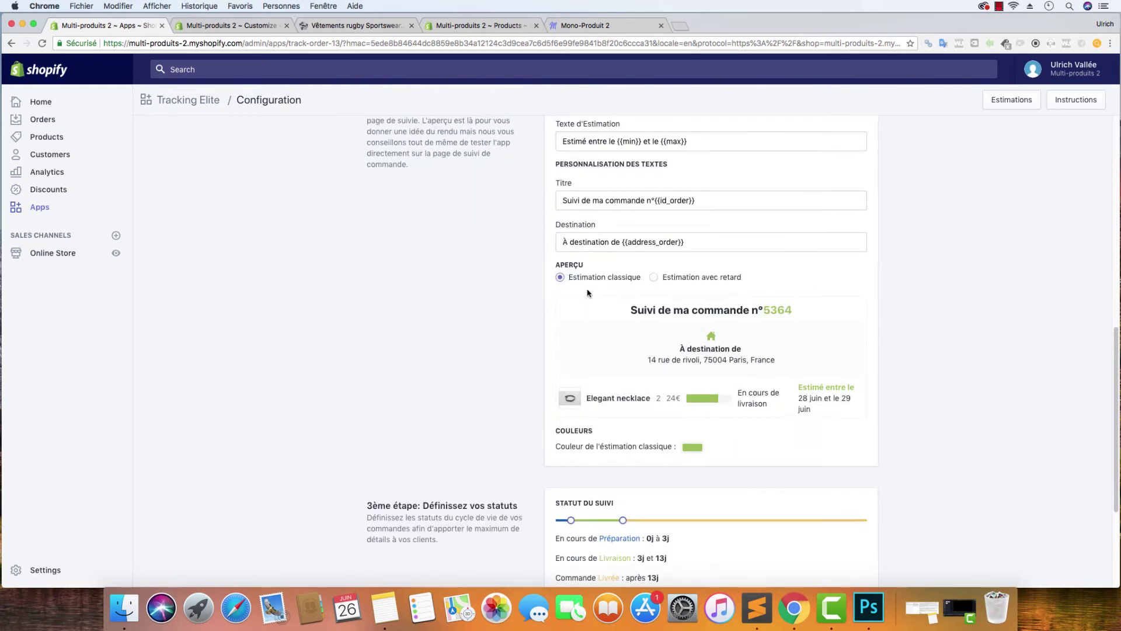
{"action": "scroll", "coordinate": [589, 242], "scroll_direction": "up", "scroll_amount": 4}
{"action": "scroll", "coordinate": [589, 241], "scroll_direction": "up", "scroll_amount": 3}
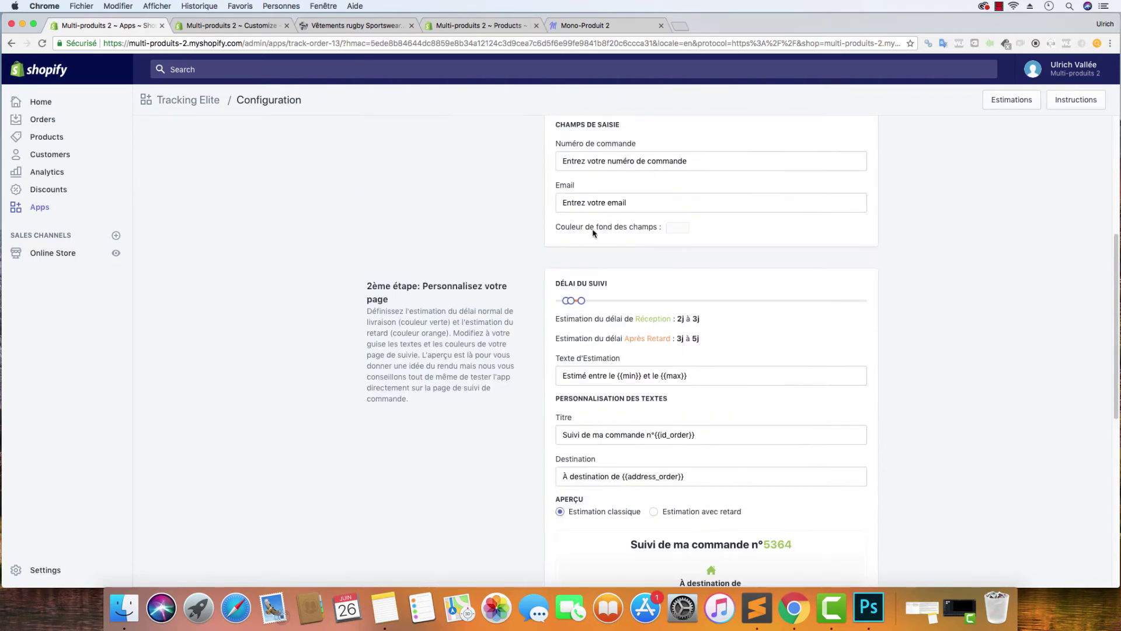
{"action": "scroll", "coordinate": [542, 365], "scroll_direction": "down", "scroll_amount": 7}
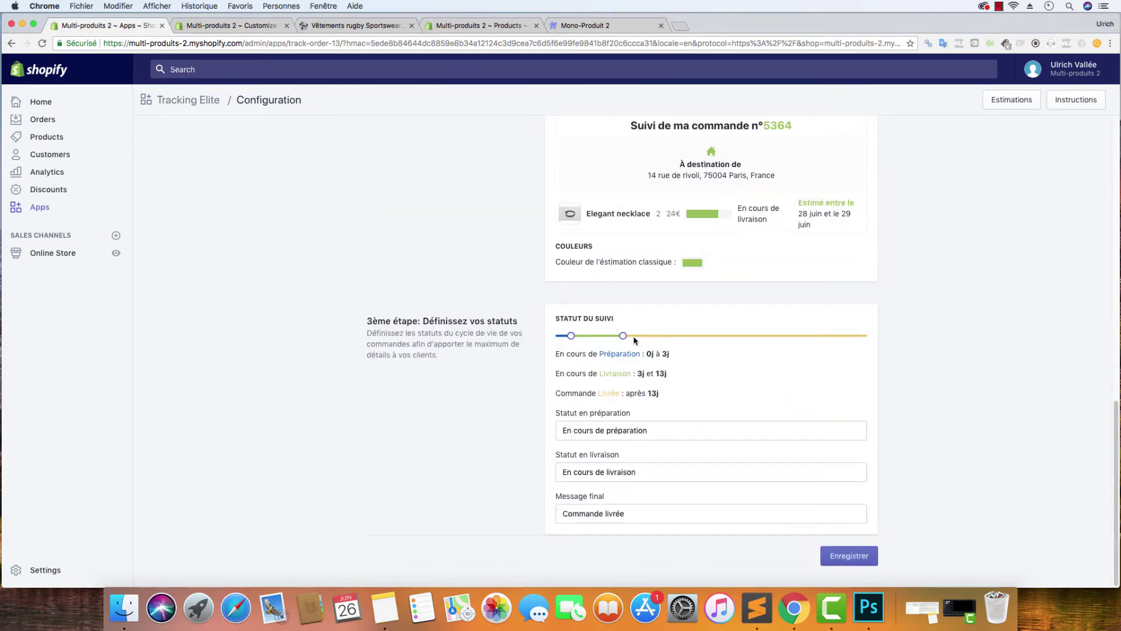
{"action": "mouse_move", "coordinate": [570, 334]}
{"action": "left_click_drag", "start_coordinate": [571, 334], "coordinate": [561, 335]}
- Shorten the En cours de Livraison period by moving its end day earlier under Statut du suivi, in line with the Délai du suivi
{"action": "mouse_move", "coordinate": [623, 335]}
{"action": "scroll", "coordinate": [533, 286], "scroll_direction": "up", "scroll_amount": 10}
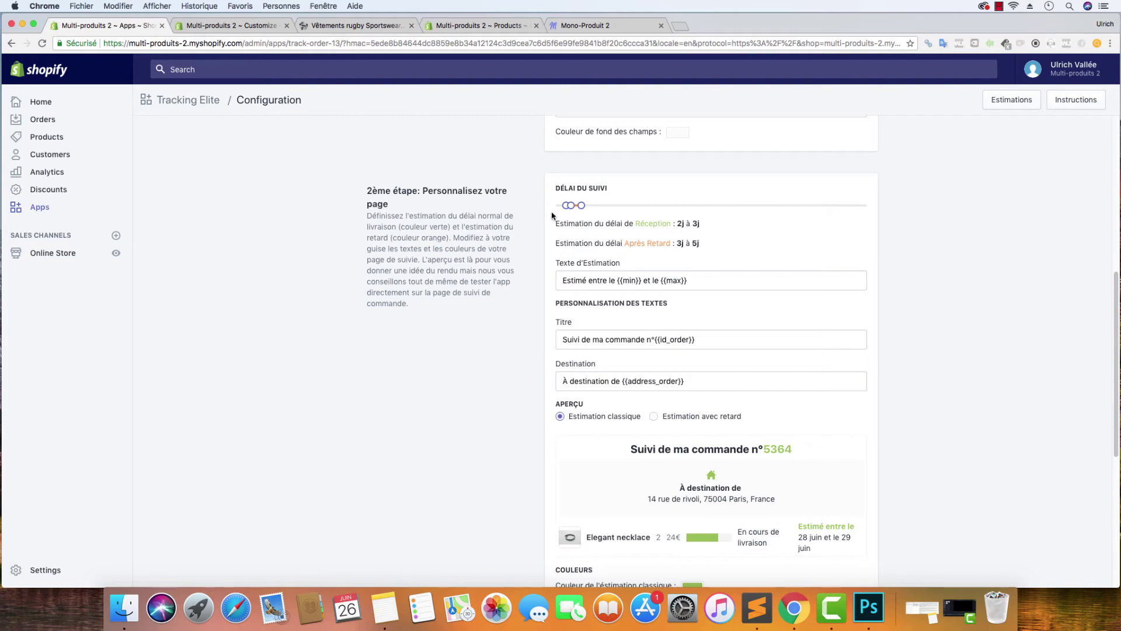
{"action": "scroll", "coordinate": [552, 263], "scroll_direction": "down", "scroll_amount": 2}
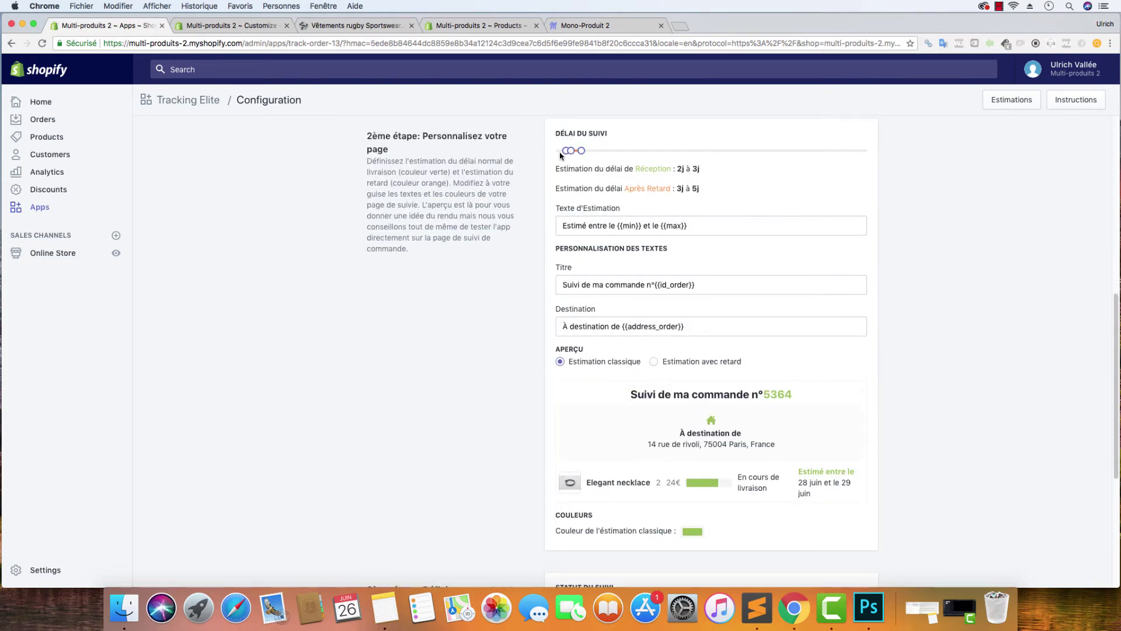
{"action": "mouse_move", "coordinate": [563, 152]}
{"action": "scroll", "coordinate": [533, 337], "scroll_direction": "down", "scroll_amount": 5}
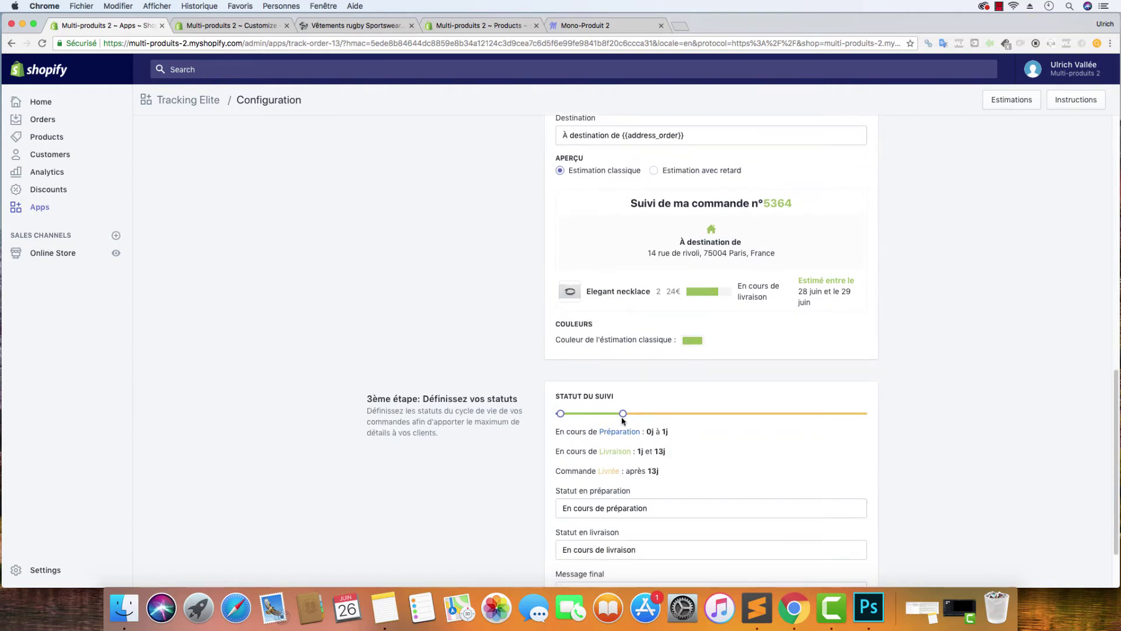
{"action": "left_click_drag", "start_coordinate": [623, 412], "coordinate": [581, 419]}
{"action": "scroll", "coordinate": [584, 418], "scroll_direction": "up", "scroll_amount": 5}
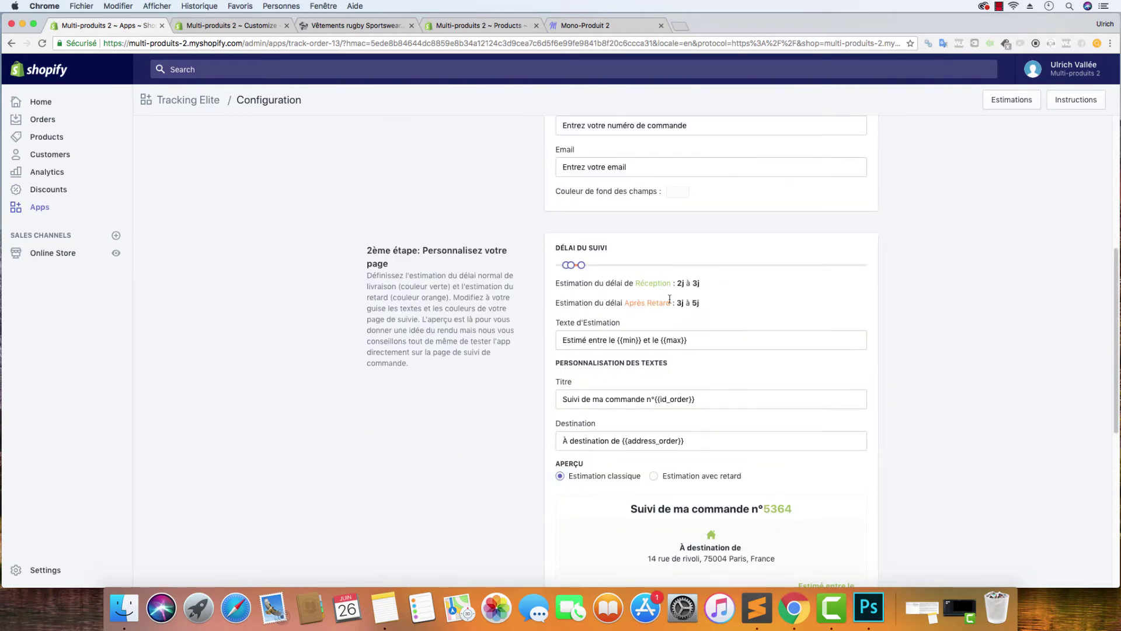
- Review the delivery delay and tracking status settings in Tracking Elite and save the configuration
{"action": "scroll", "coordinate": [508, 395], "scroll_direction": "down", "scroll_amount": 3}
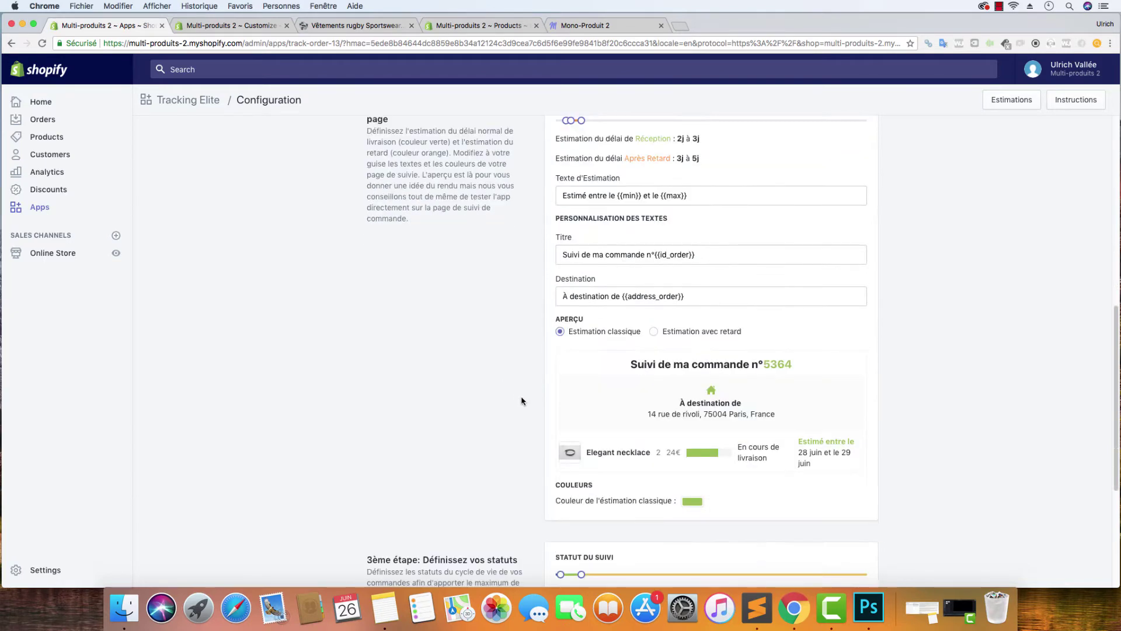
{"action": "scroll", "coordinate": [522, 401], "scroll_direction": "down", "scroll_amount": 3}
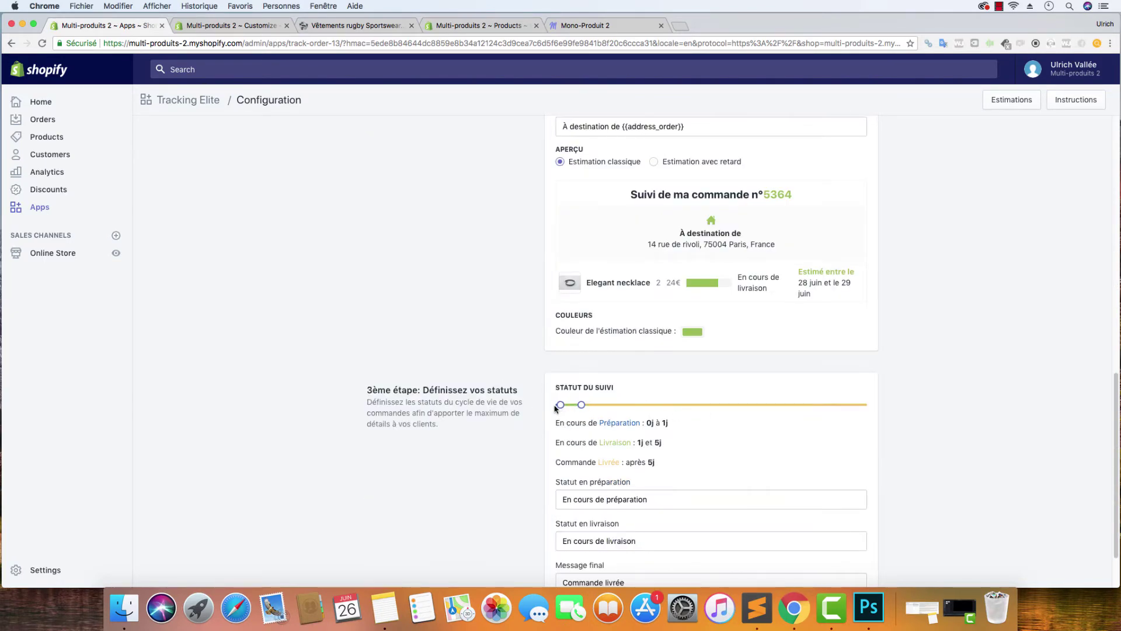
{"action": "scroll", "coordinate": [487, 378], "scroll_direction": "down", "scroll_amount": 2}
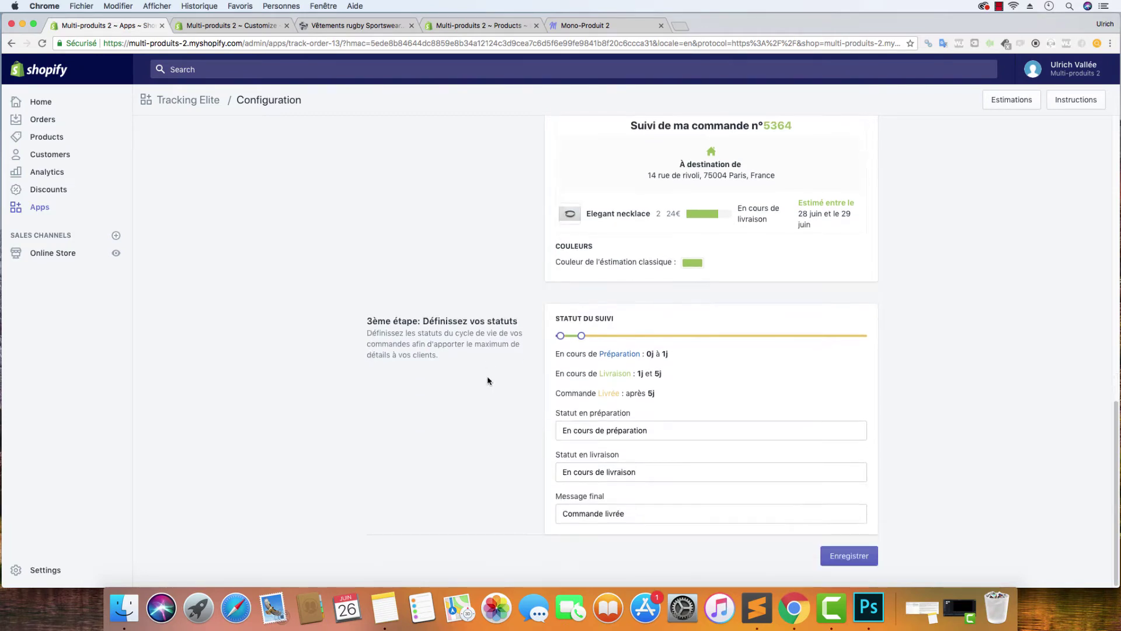
{"action": "scroll", "coordinate": [608, 358], "scroll_direction": "up", "scroll_amount": 1}
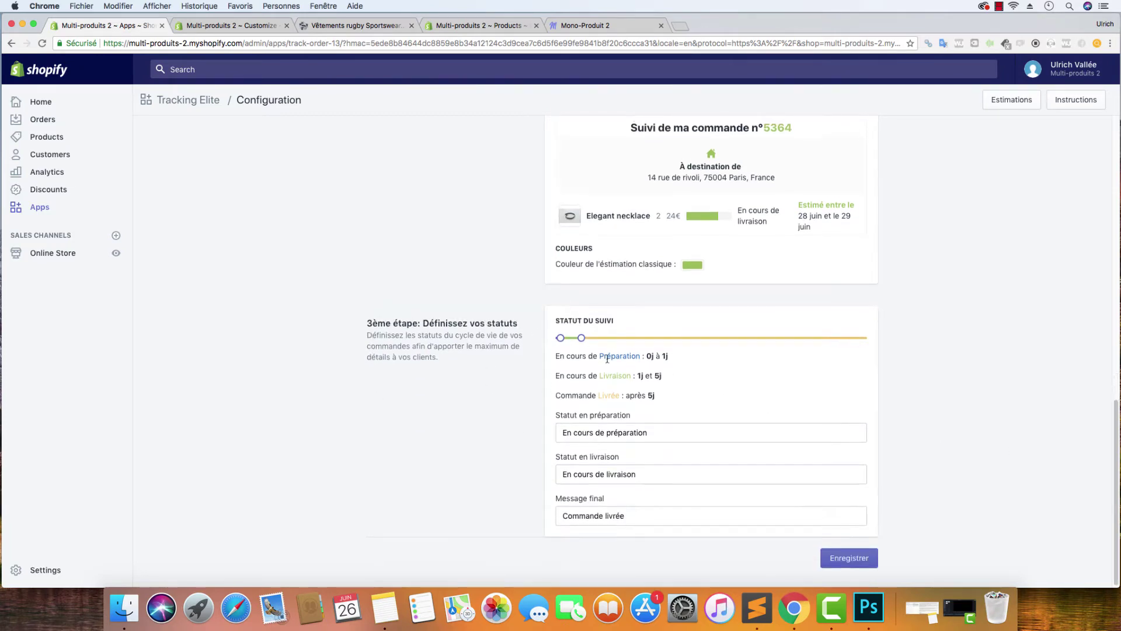
{"action": "scroll", "coordinate": [608, 359], "scroll_direction": "up", "scroll_amount": 15}
{"action": "scroll", "coordinate": [609, 372], "scroll_direction": "down", "scroll_amount": 15}
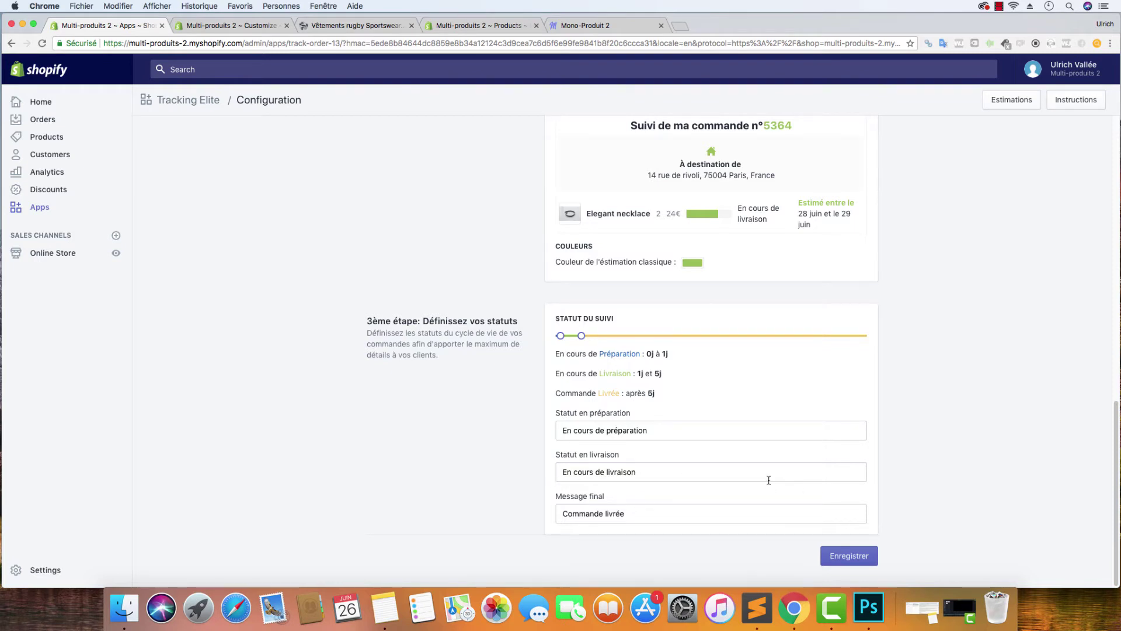
{"action": "left_click", "coordinate": [856, 558]}
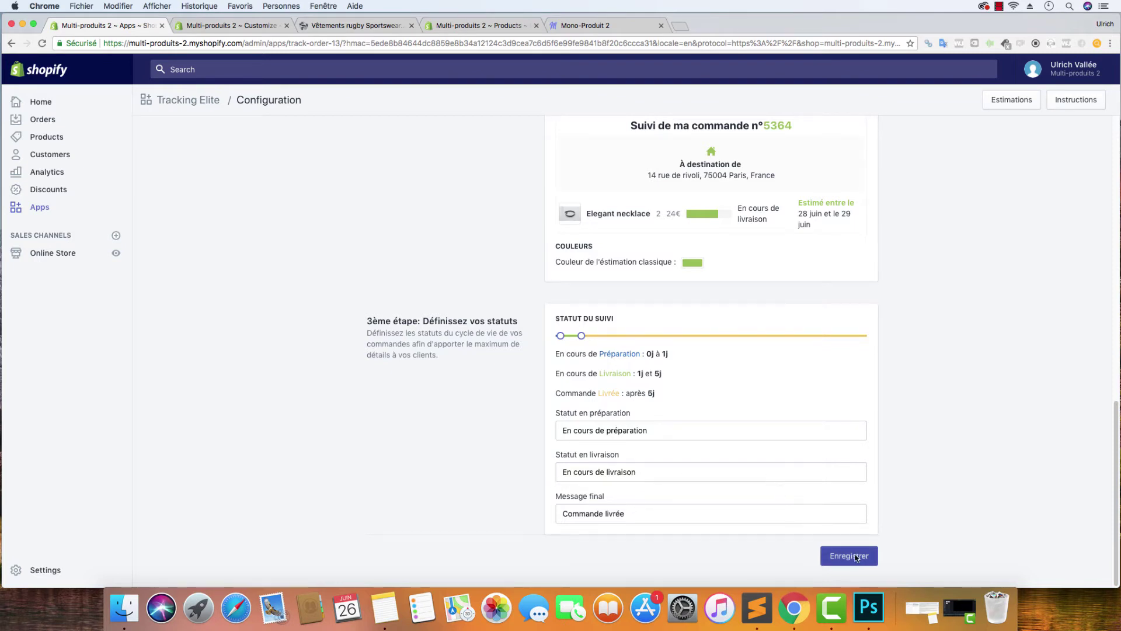
{"action": "left_click", "coordinate": [115, 252]}
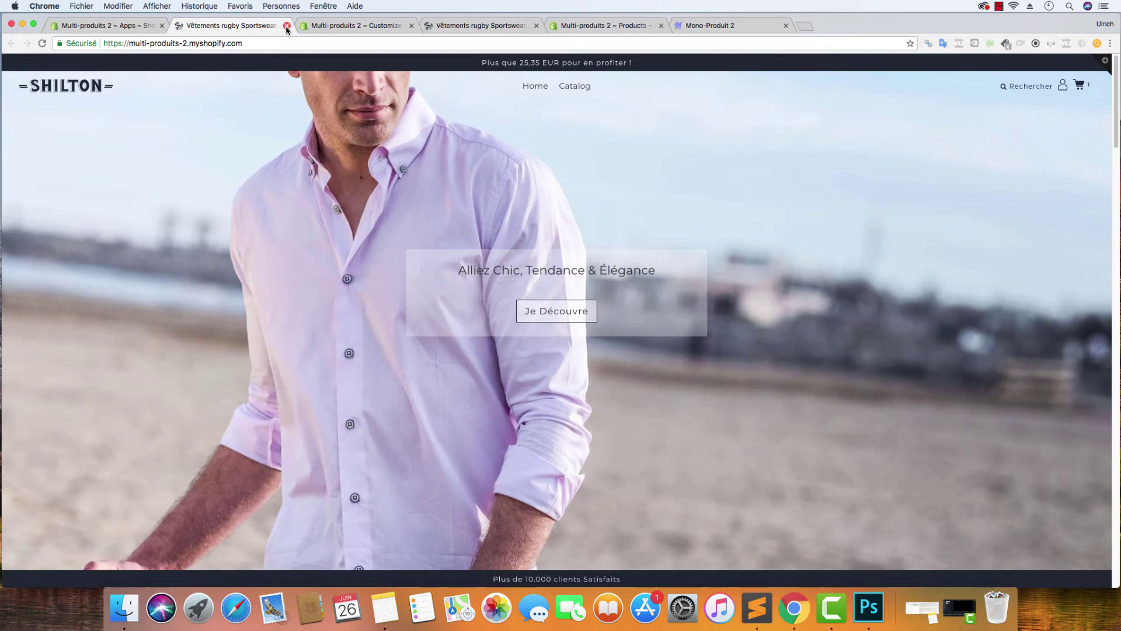
{"action": "left_click", "coordinate": [287, 26]}
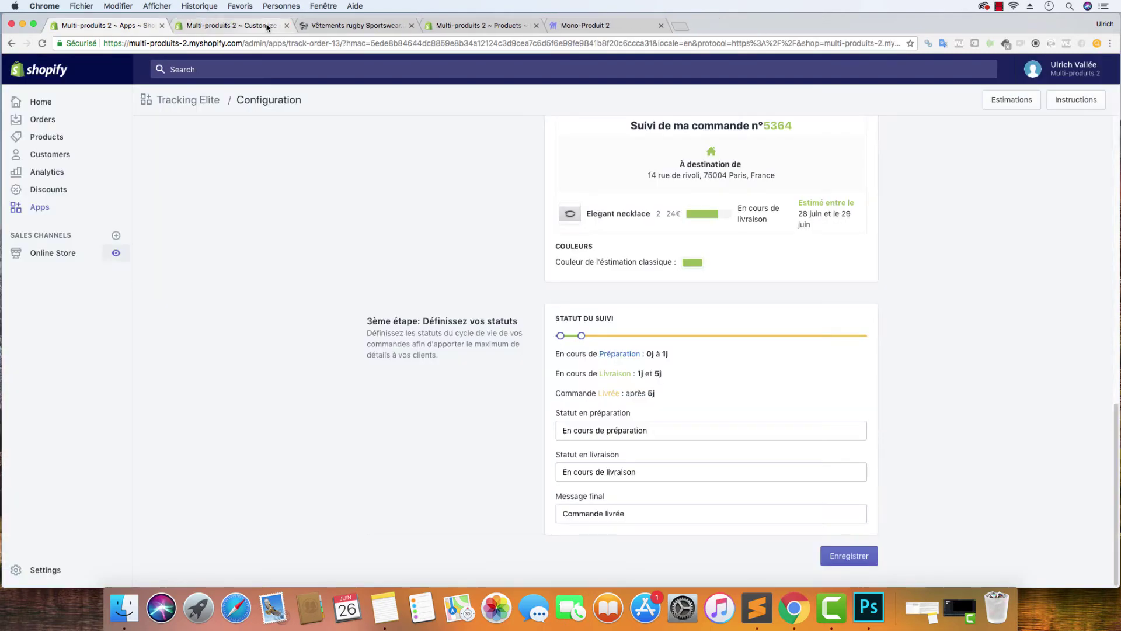
{"action": "left_click", "coordinate": [264, 26]}
{"action": "scroll", "coordinate": [581, 261], "scroll_direction": "down", "scroll_amount": 1}
{"action": "scroll", "coordinate": [582, 262], "scroll_direction": "down", "scroll_amount": 15}
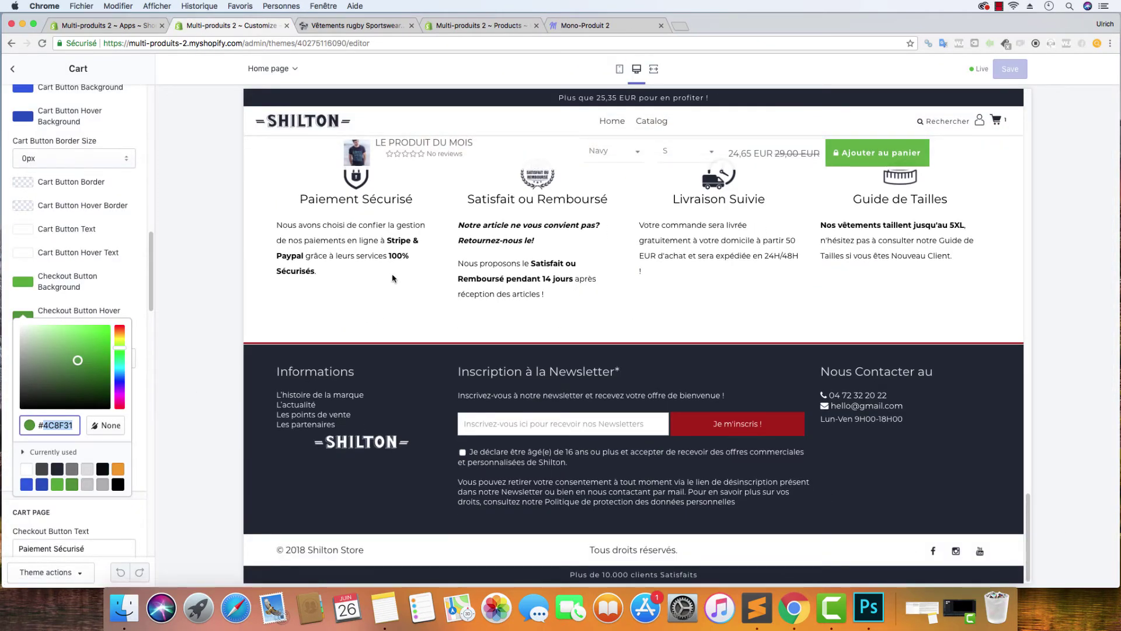
{"action": "scroll", "coordinate": [395, 278], "scroll_direction": "up", "scroll_amount": 15}
- Open the Suivi de commande page from the online store's pages and view it on the storefront
{"action": "left_click", "coordinate": [107, 26]}
{"action": "left_click", "coordinate": [52, 253]}
{"action": "left_click", "coordinate": [41, 300]}
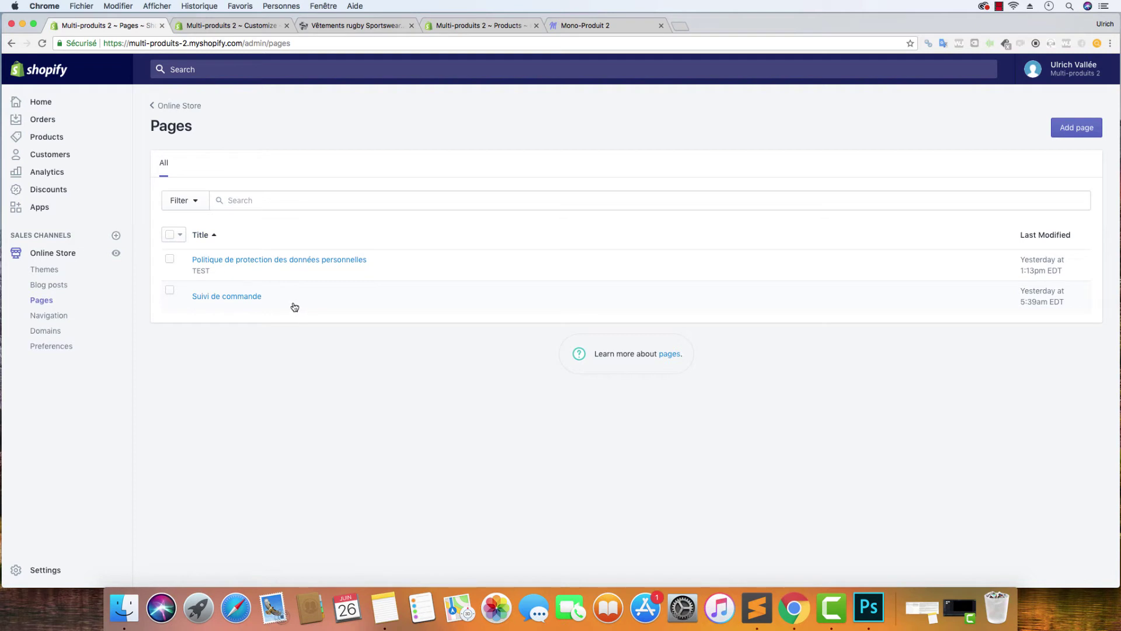
{"action": "left_click", "coordinate": [205, 297]}
{"action": "left_click", "coordinate": [477, 149]}
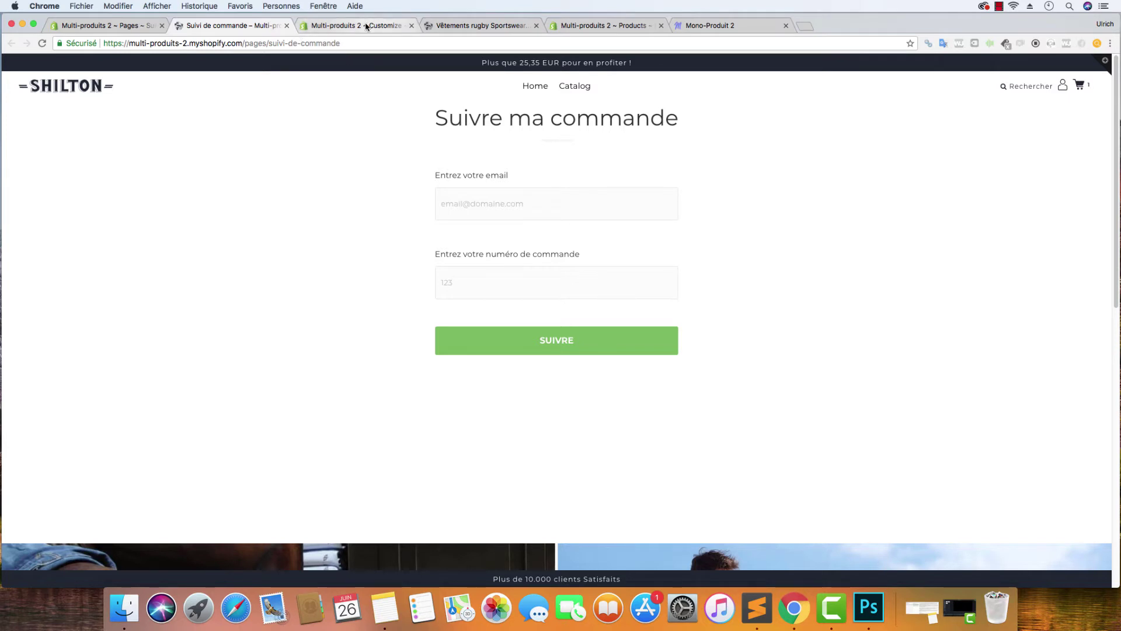
- Reopen the Tracking Elite configuration from the store admin's installed apps
{"action": "left_click", "coordinate": [120, 25]}
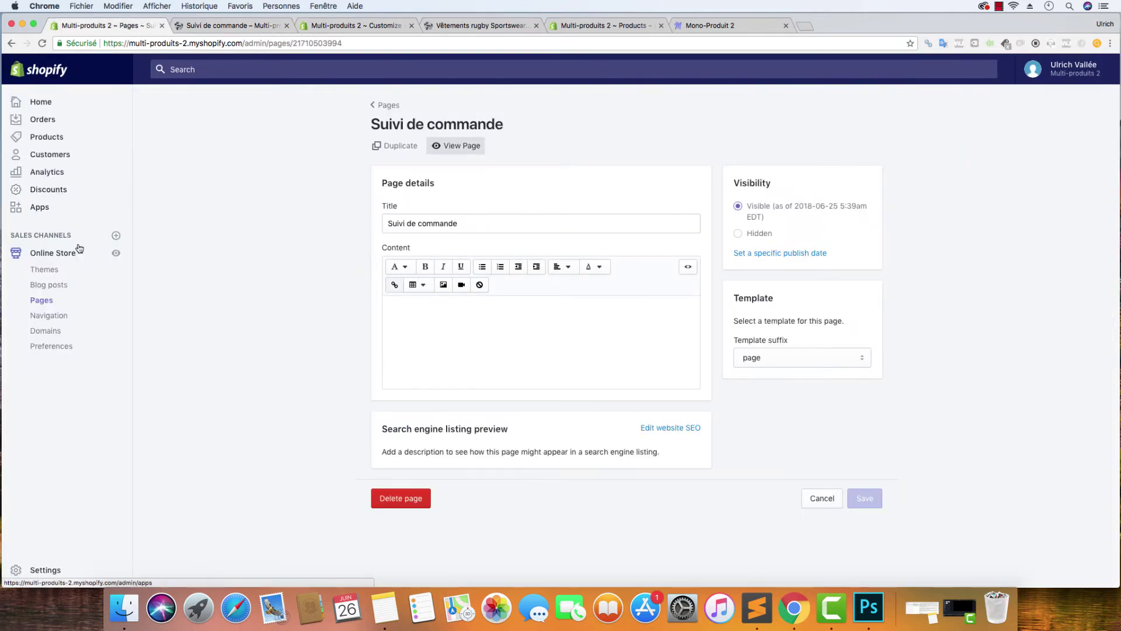
{"action": "left_click", "coordinate": [39, 209]}
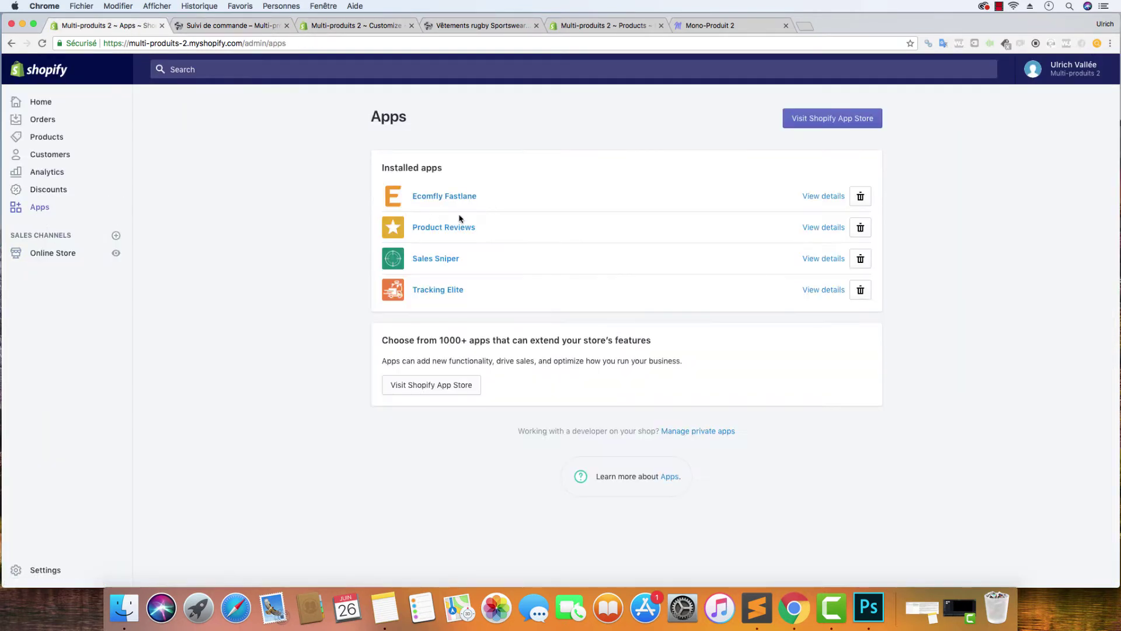
{"action": "left_click", "coordinate": [444, 289]}
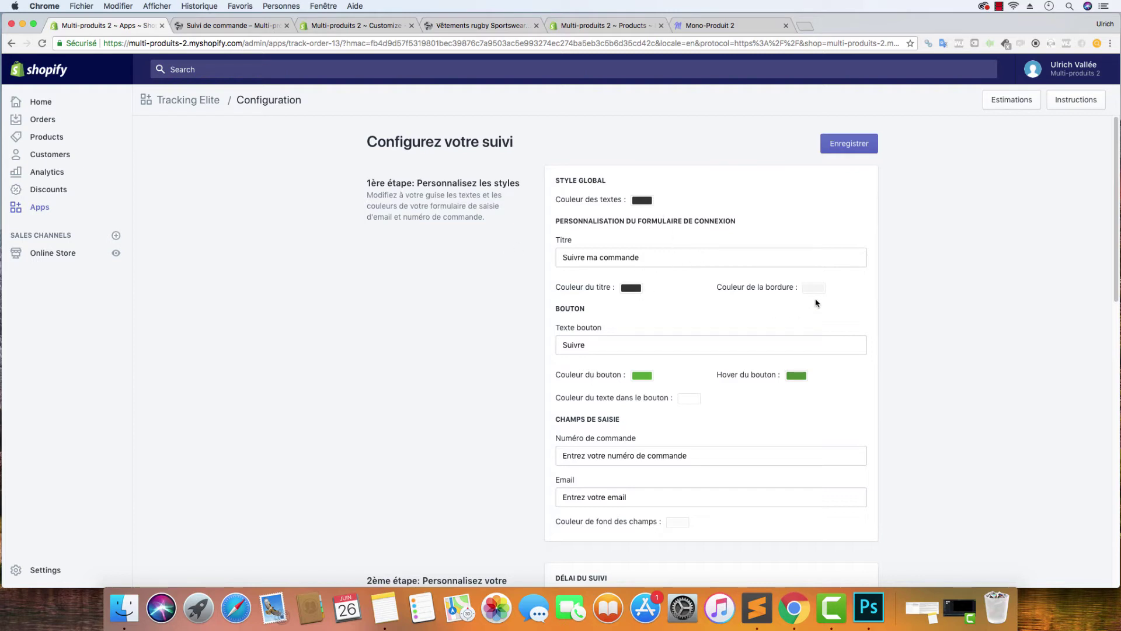
- Copy the Primary Color code from the theme's Colors settings and set Couleur du titre in Tracking Elite to #1E2633
{"action": "left_click", "coordinate": [631, 288]}
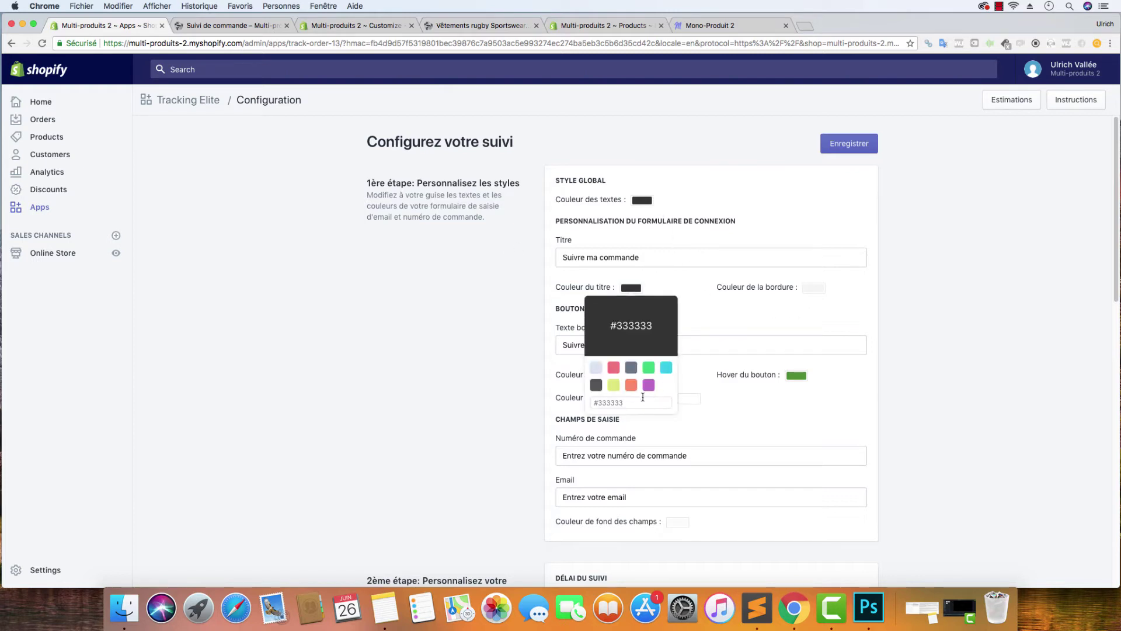
{"action": "left_click", "coordinate": [254, 25]}
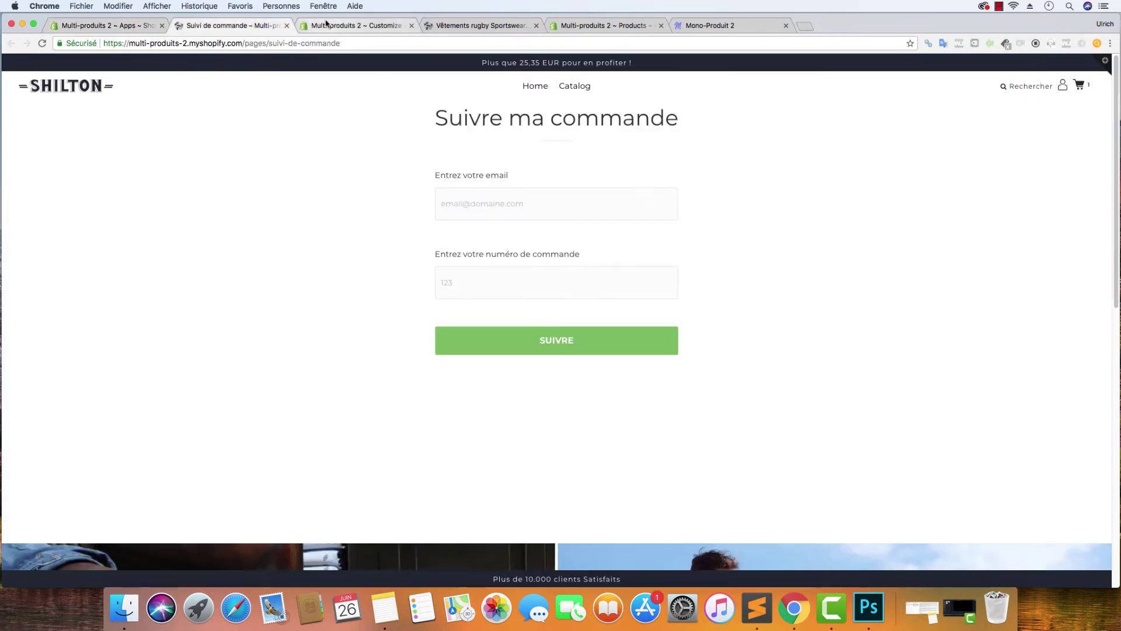
{"action": "left_click", "coordinate": [356, 25]}
{"action": "left_click", "coordinate": [13, 68]}
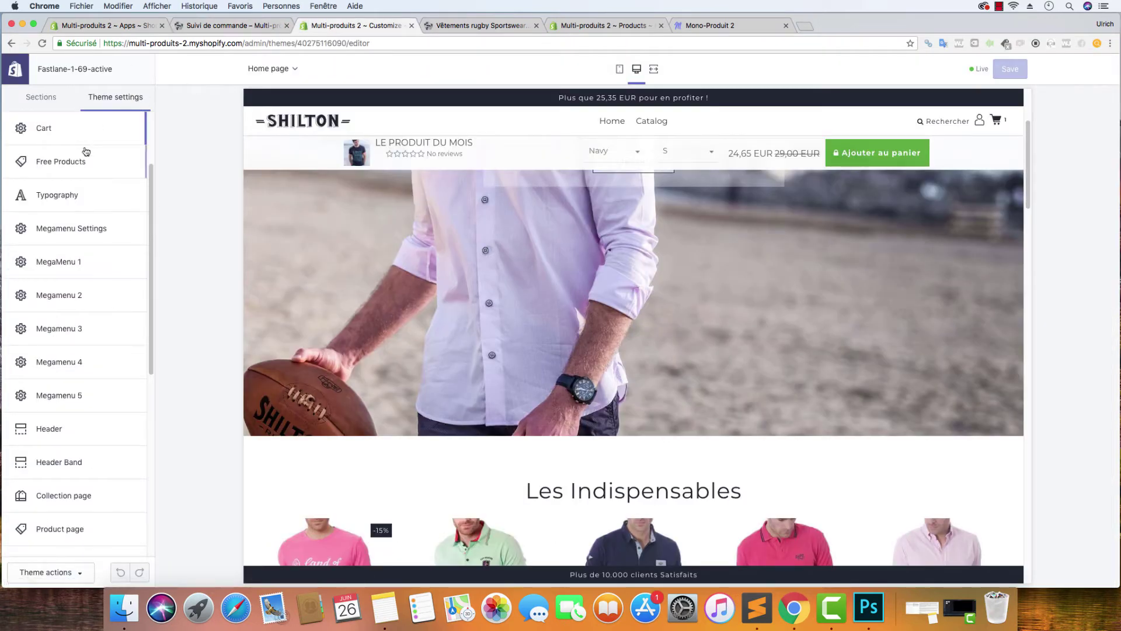
{"action": "left_click", "coordinate": [69, 138]}
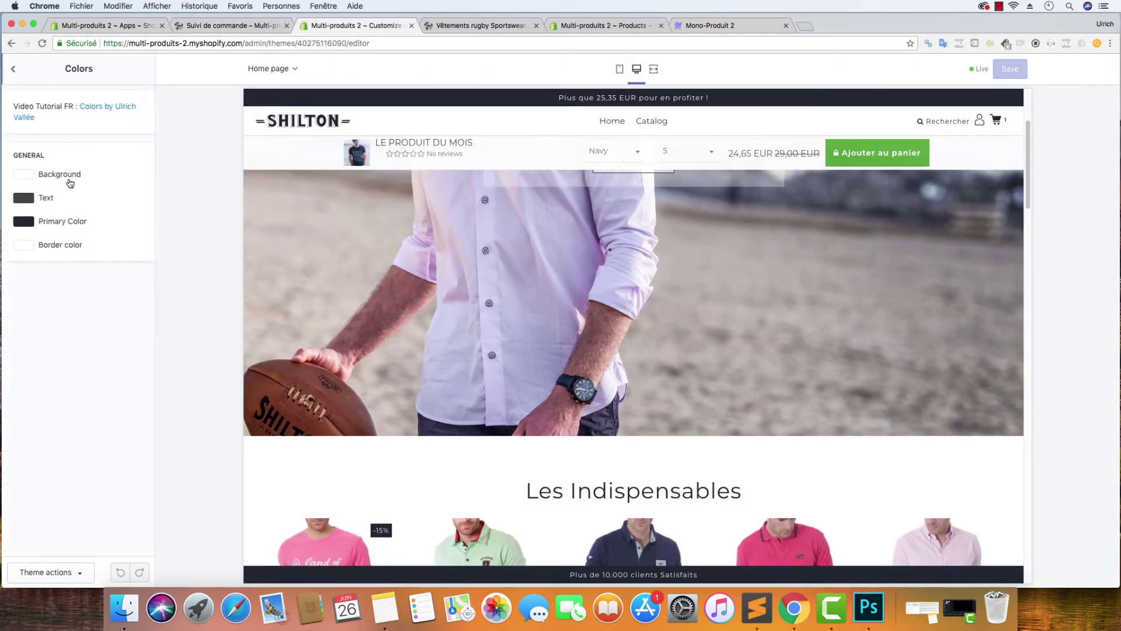
{"action": "left_click", "coordinate": [23, 222]}
{"action": "double_click", "coordinate": [48, 336]}
{"action": "key", "text": "super+c"}
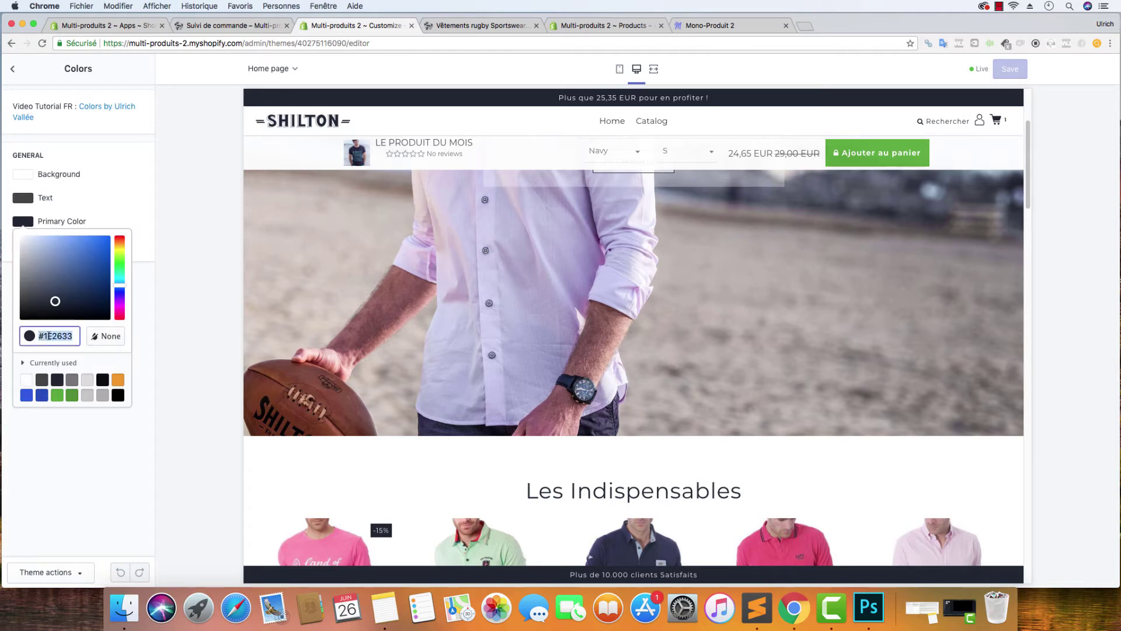
{"action": "left_click", "coordinate": [105, 25]}
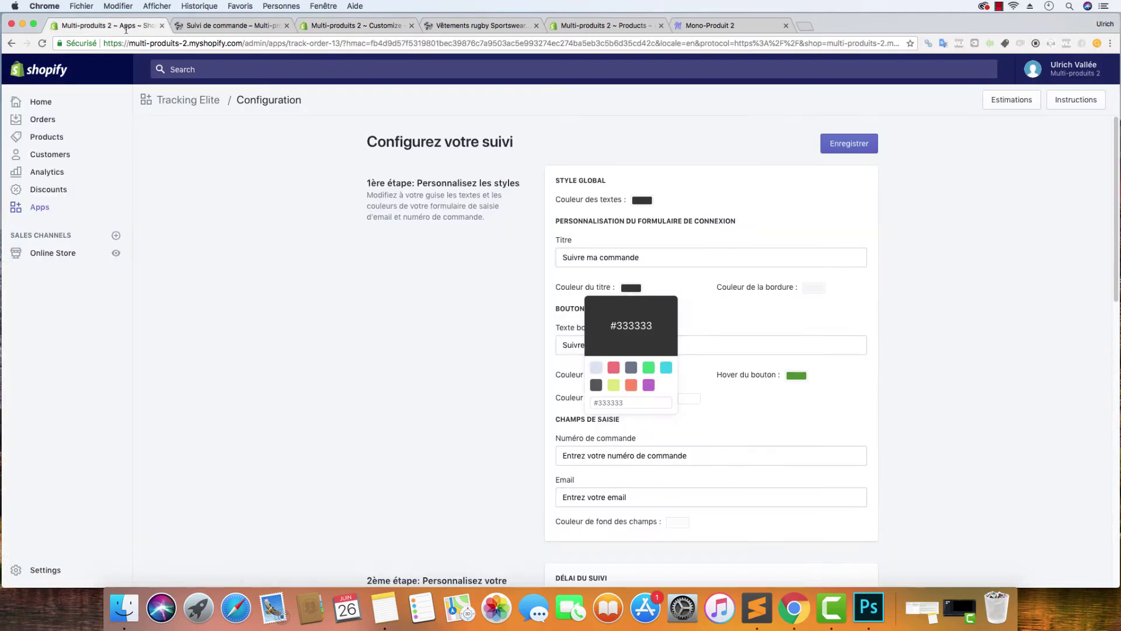
{"action": "key", "text": "super+a"}
{"action": "key", "text": "super+v"}
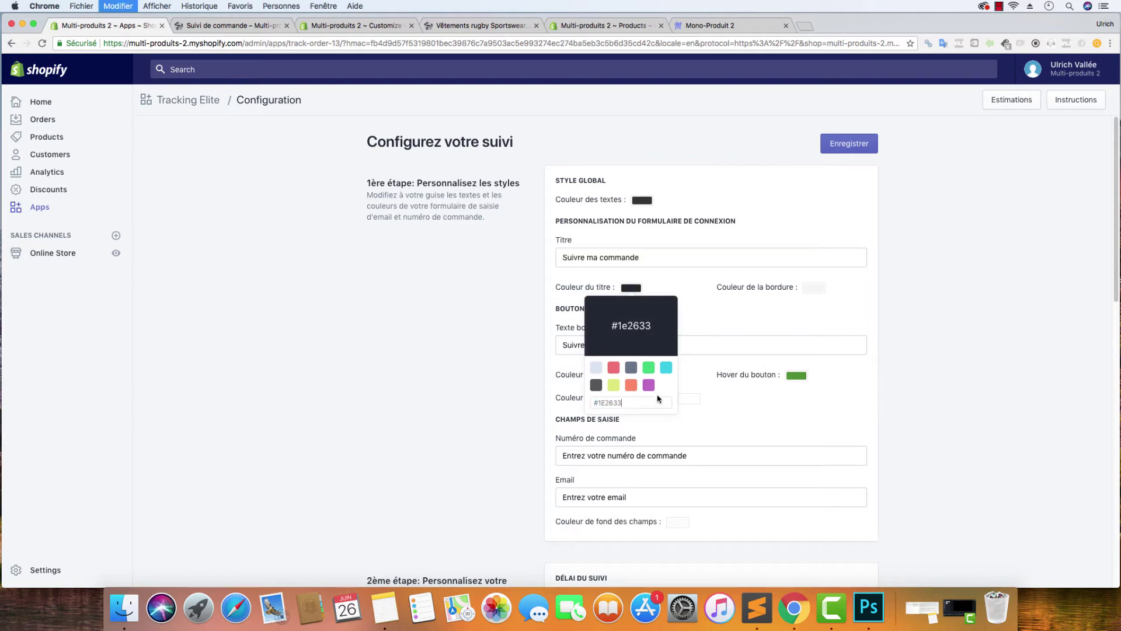
- Set and save Couleur de la bordure as #1E2633, and reload the storefront tracking page to check it
{"action": "left_click", "coordinate": [812, 288]}
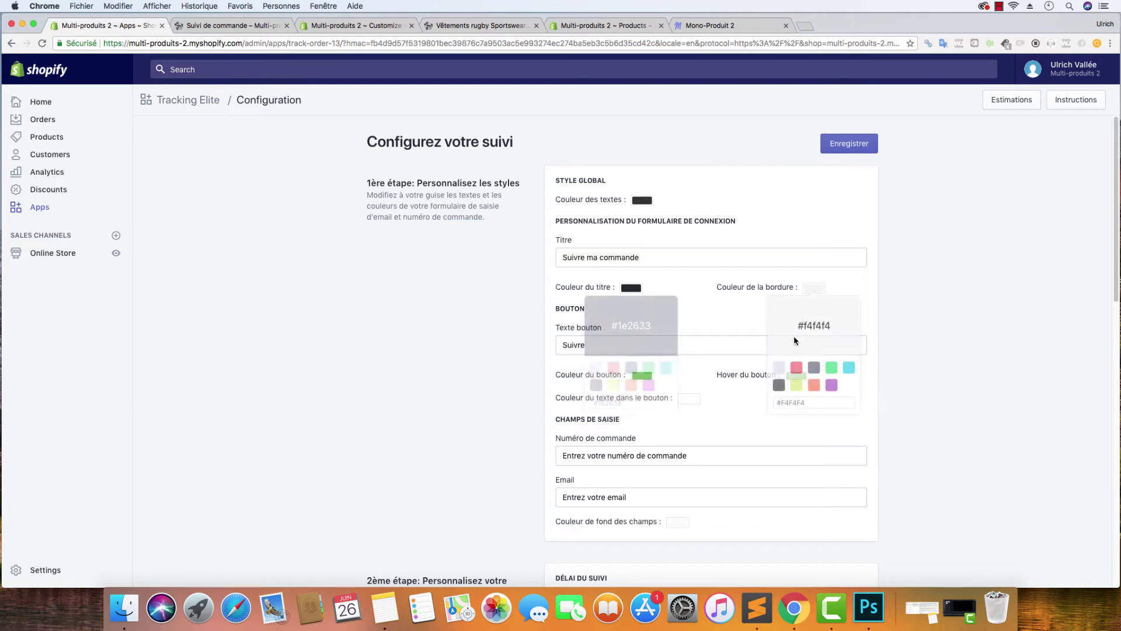
{"action": "left_click", "coordinate": [817, 402]}
{"action": "key", "text": "super+a"}
{"action": "key", "text": "super+v"}
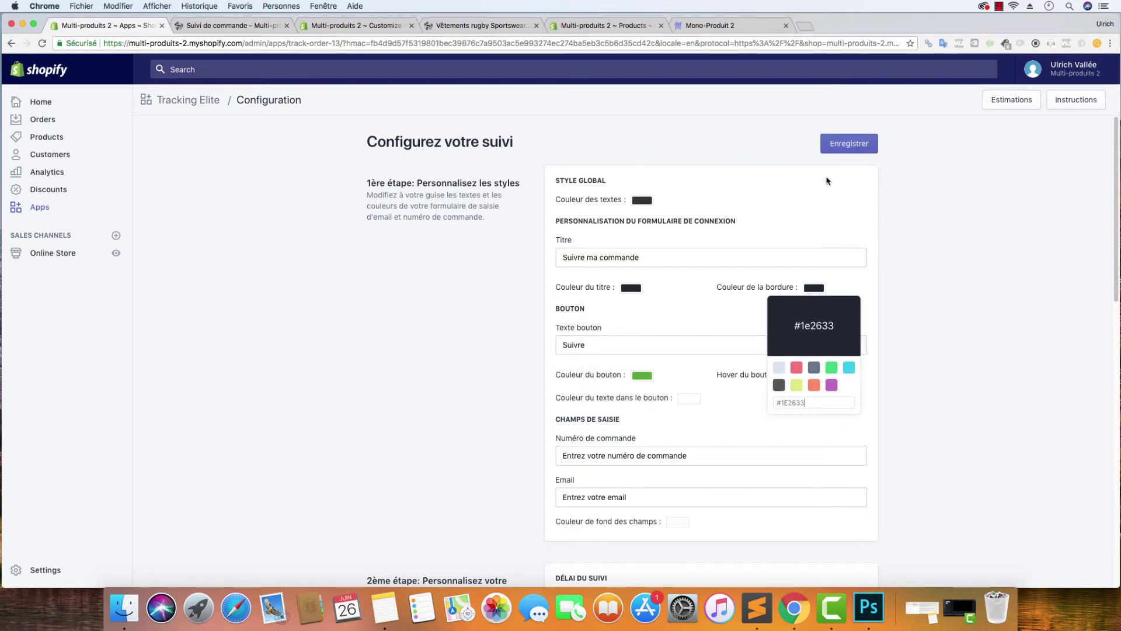
{"action": "left_click", "coordinate": [854, 149]}
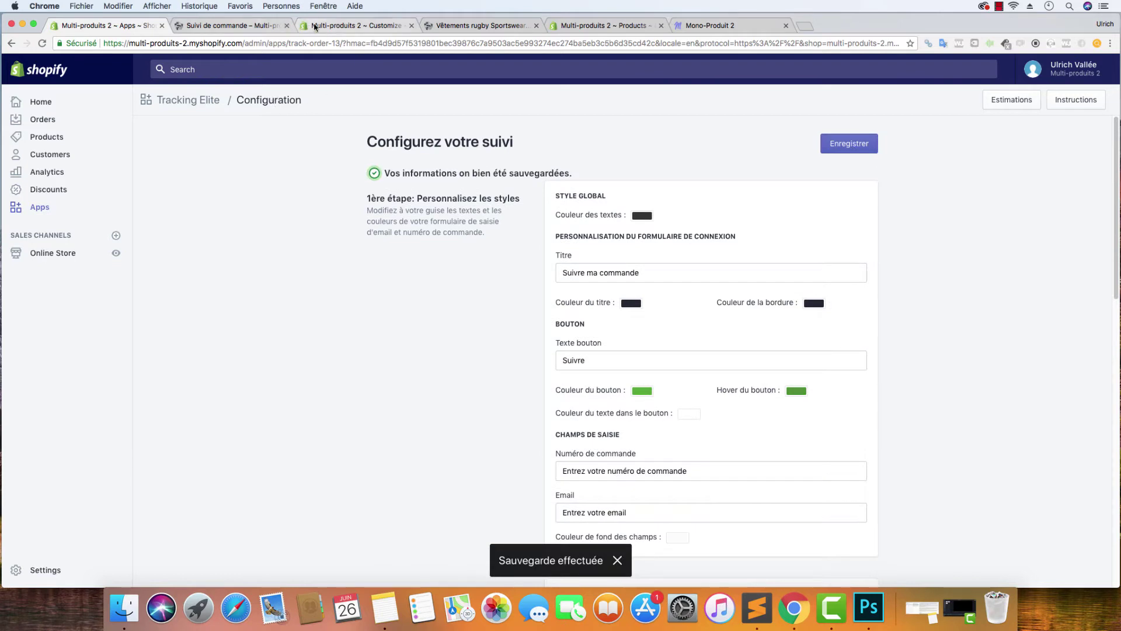
{"action": "left_click", "coordinate": [222, 25]}
{"action": "left_click", "coordinate": [42, 43]}
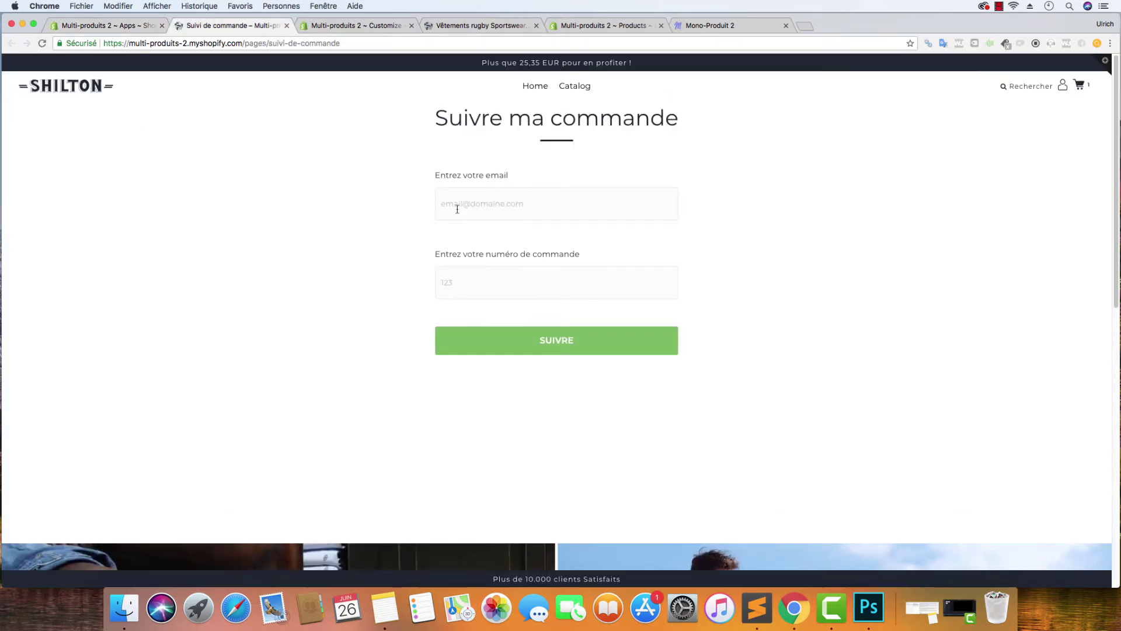
- Turn off Enable Header scroll Style for pages in the theme's Header settings, save, and reload the storefront tracking page
{"action": "left_click", "coordinate": [368, 26]}
{"action": "left_click", "coordinate": [9, 92]}
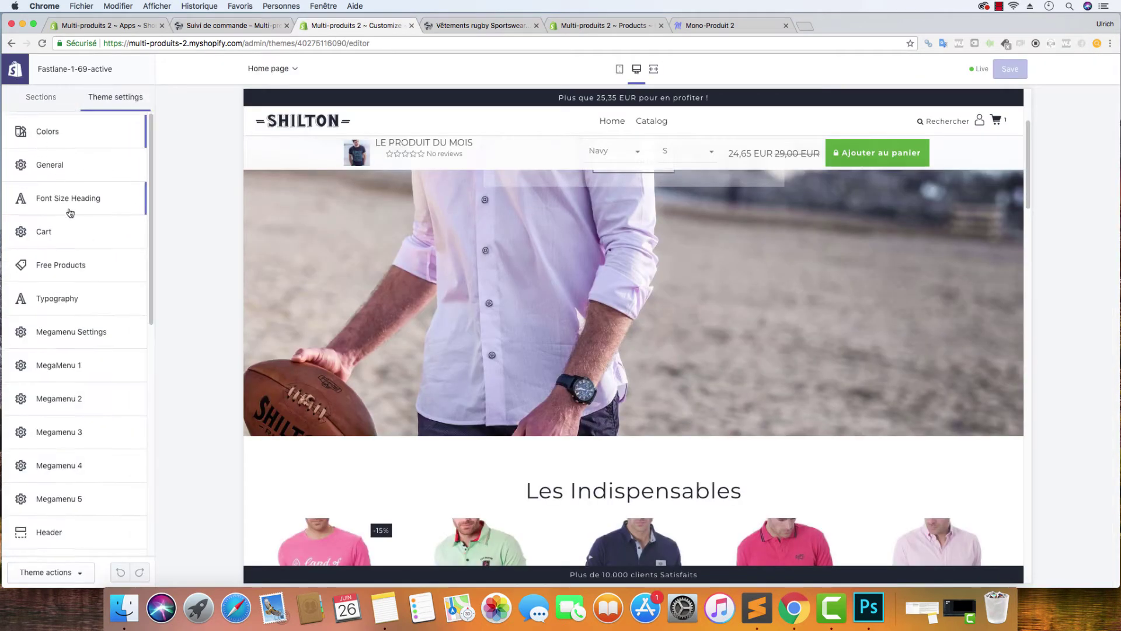
{"action": "scroll", "coordinate": [49, 292], "scroll_direction": "down", "scroll_amount": 3}
{"action": "left_click", "coordinate": [50, 426]}
{"action": "scroll", "coordinate": [82, 350], "scroll_direction": "down", "scroll_amount": 3}
{"action": "scroll", "coordinate": [82, 350], "scroll_direction": "down", "scroll_amount": 1}
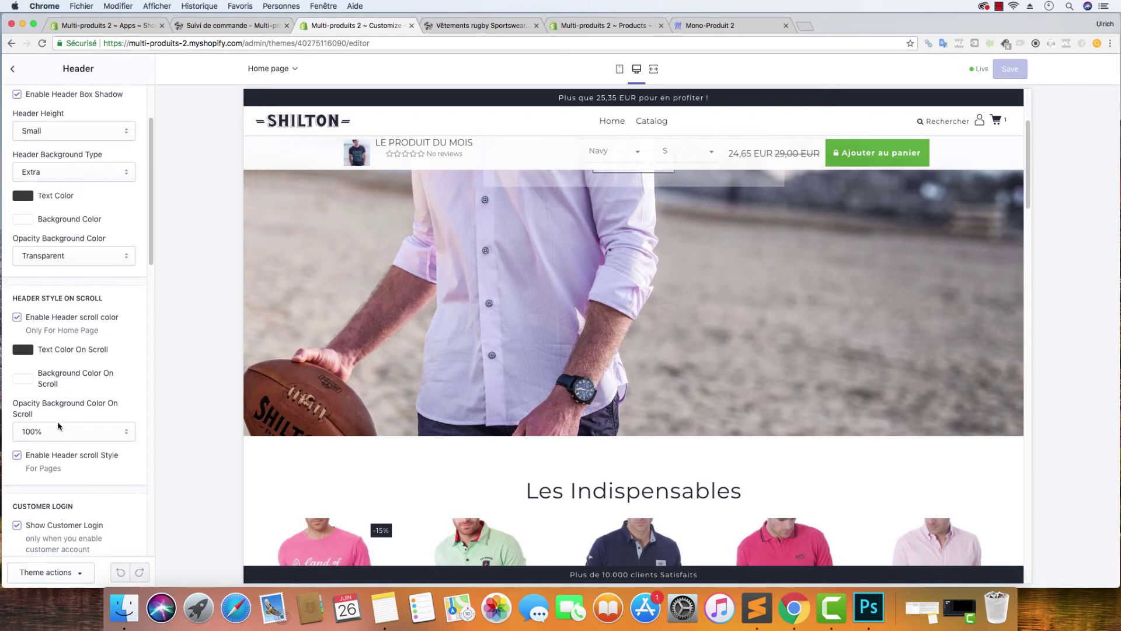
{"action": "left_click", "coordinate": [58, 455]}
{"action": "left_click", "coordinate": [1026, 77]}
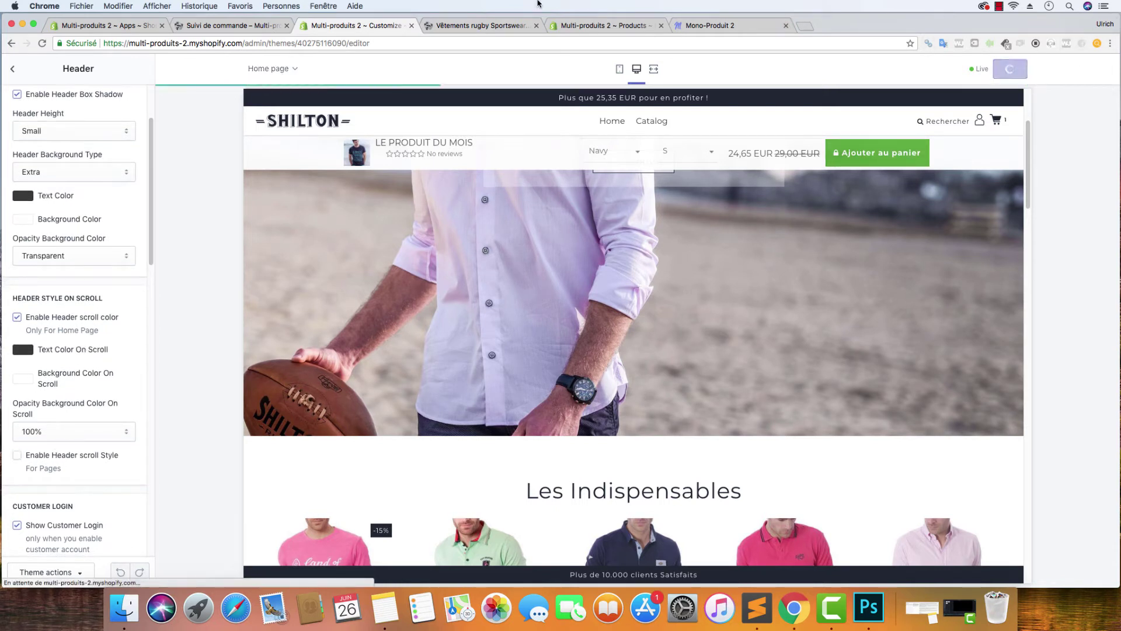
{"action": "left_click", "coordinate": [234, 25]}
{"action": "left_click", "coordinate": [43, 44]}
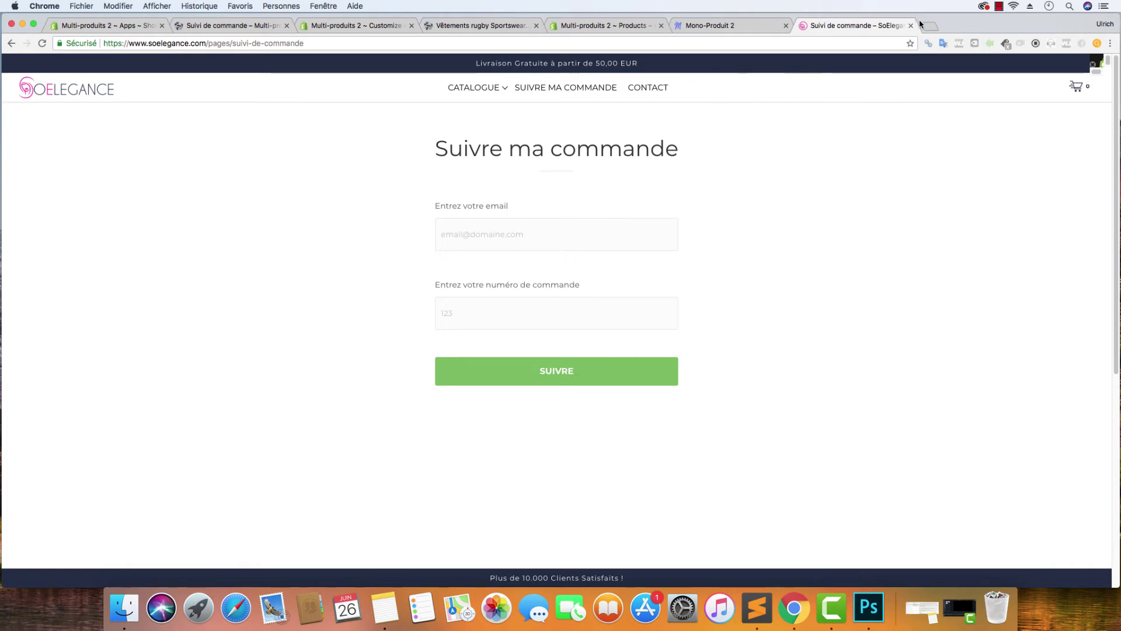
- Look up an order on the SoElegance tracking page using the suggested customer email and order number
{"action": "left_click", "coordinate": [544, 227]}
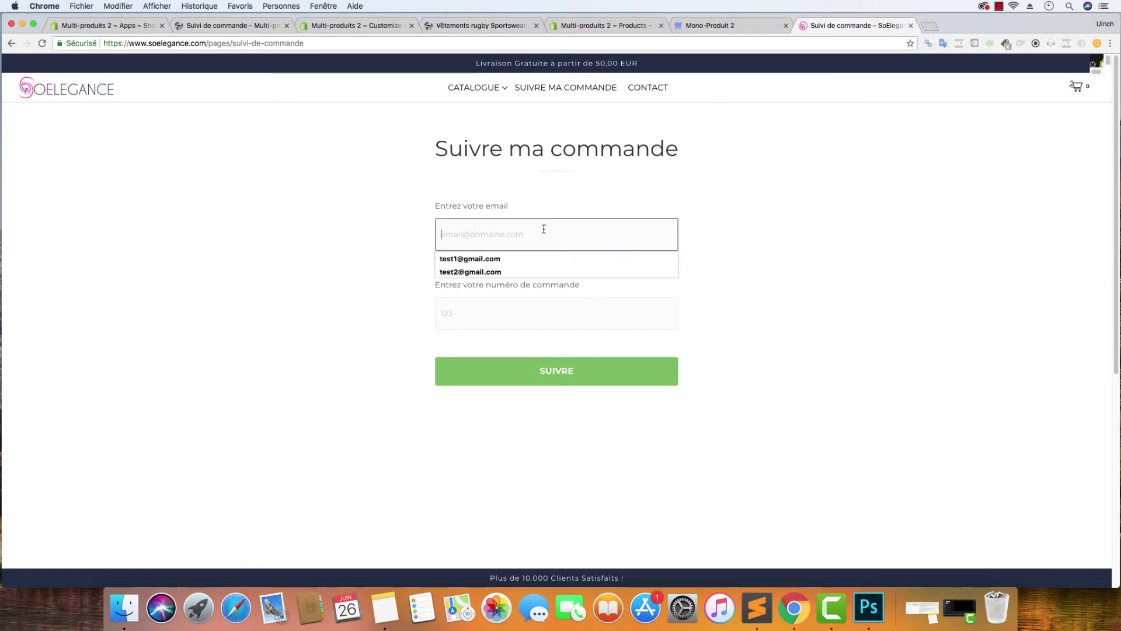
{"action": "left_click", "coordinate": [538, 270]}
{"action": "left_click", "coordinate": [521, 305]}
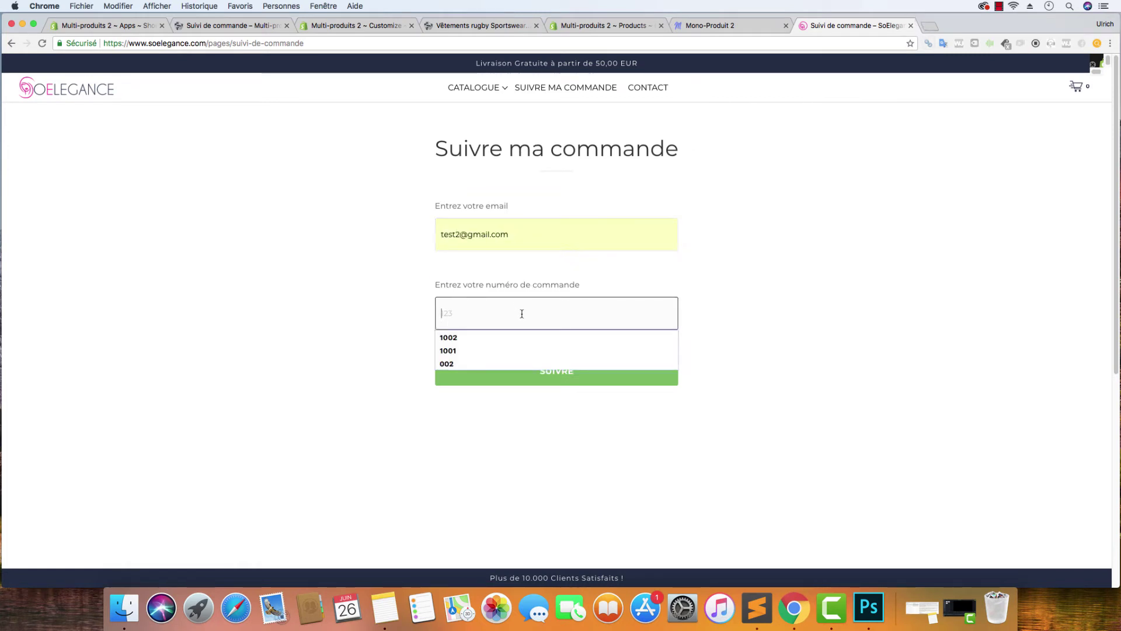
{"action": "left_click", "coordinate": [521, 335]}
{"action": "left_click", "coordinate": [538, 370]}
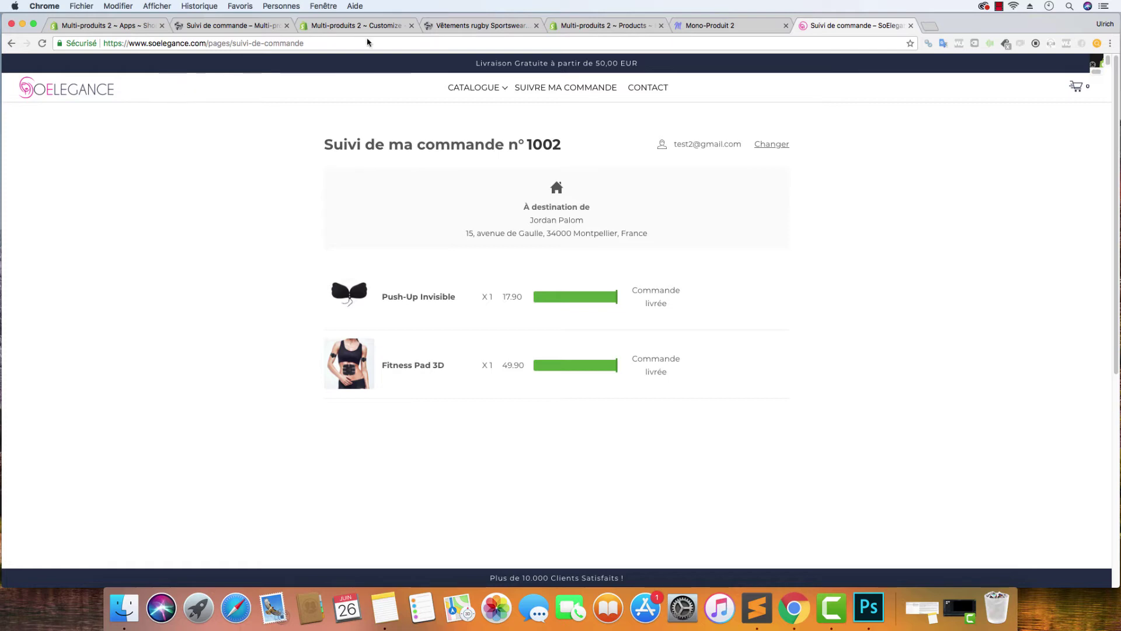
- Return to the Shilton storefront's tracking page, open the store's home page and look through its content
{"action": "left_click", "coordinate": [219, 26]}
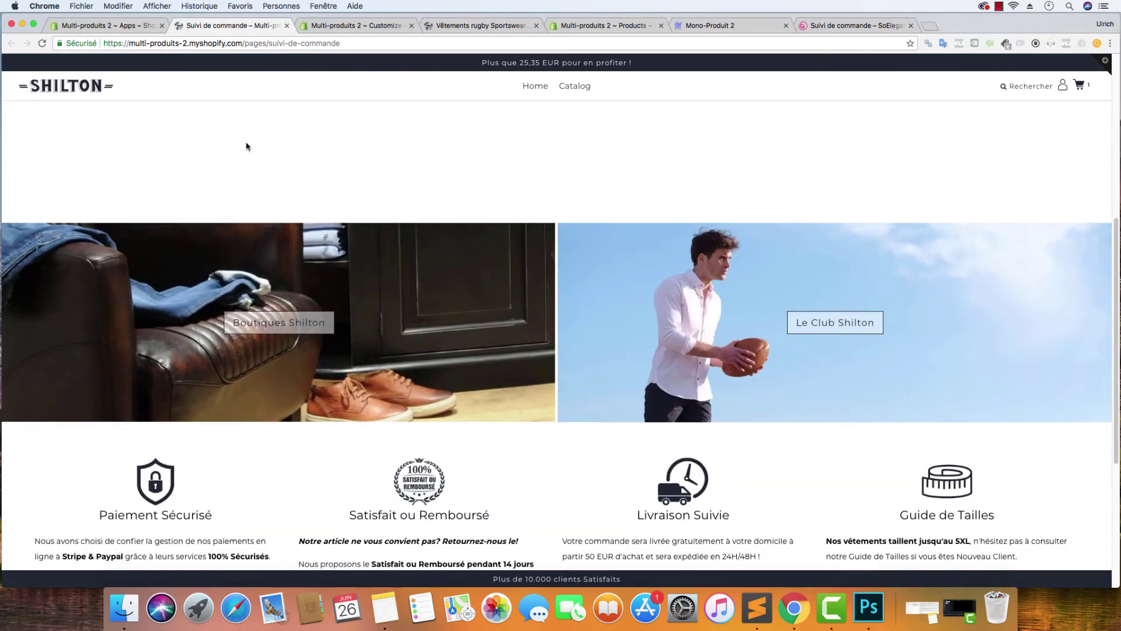
{"action": "scroll", "coordinate": [245, 146], "scroll_direction": "down", "scroll_amount": 2}
{"action": "left_click", "coordinate": [107, 90]}
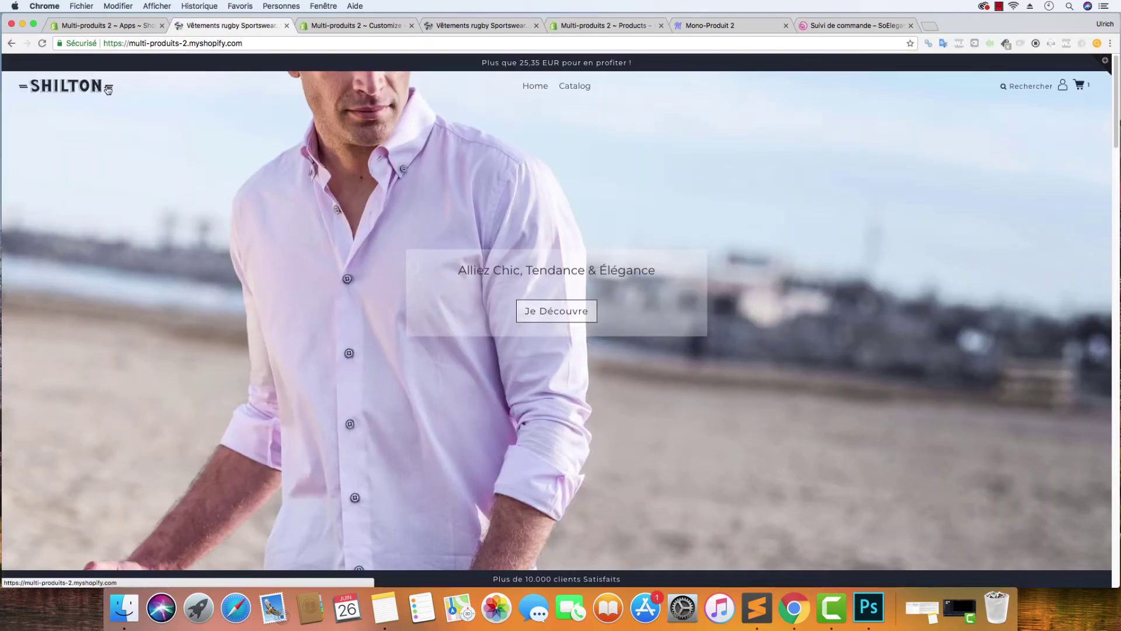
{"action": "scroll", "coordinate": [402, 146], "scroll_direction": "down", "scroll_amount": 5}
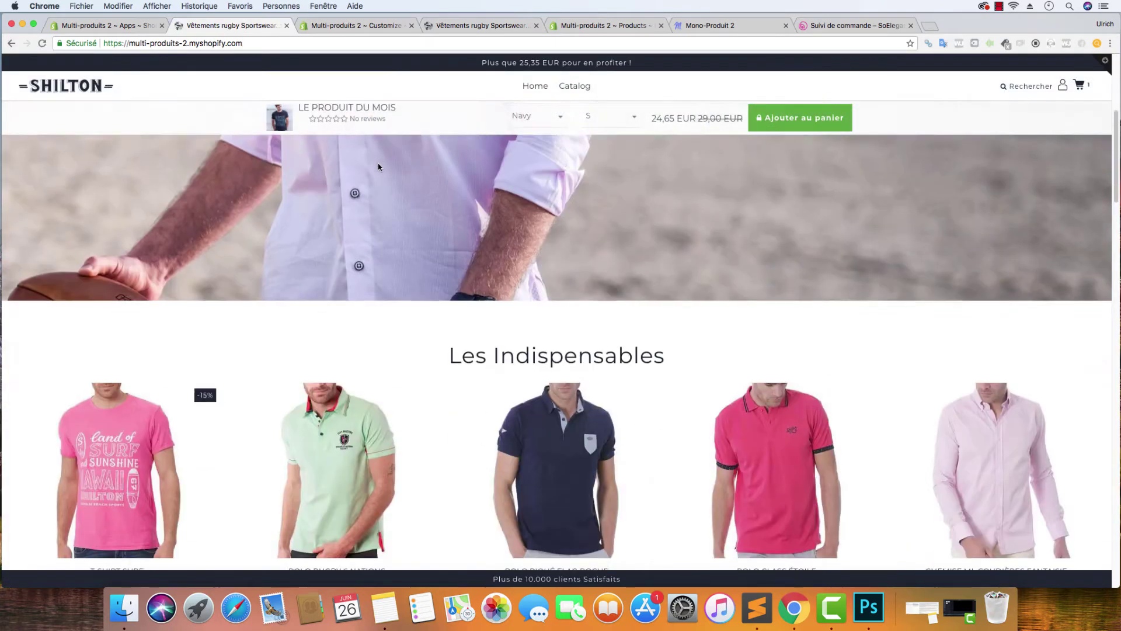
- Examine the product of the month section and its review rating on the Shilton home page
{"action": "scroll", "coordinate": [279, 158], "scroll_direction": "down", "scroll_amount": 15}
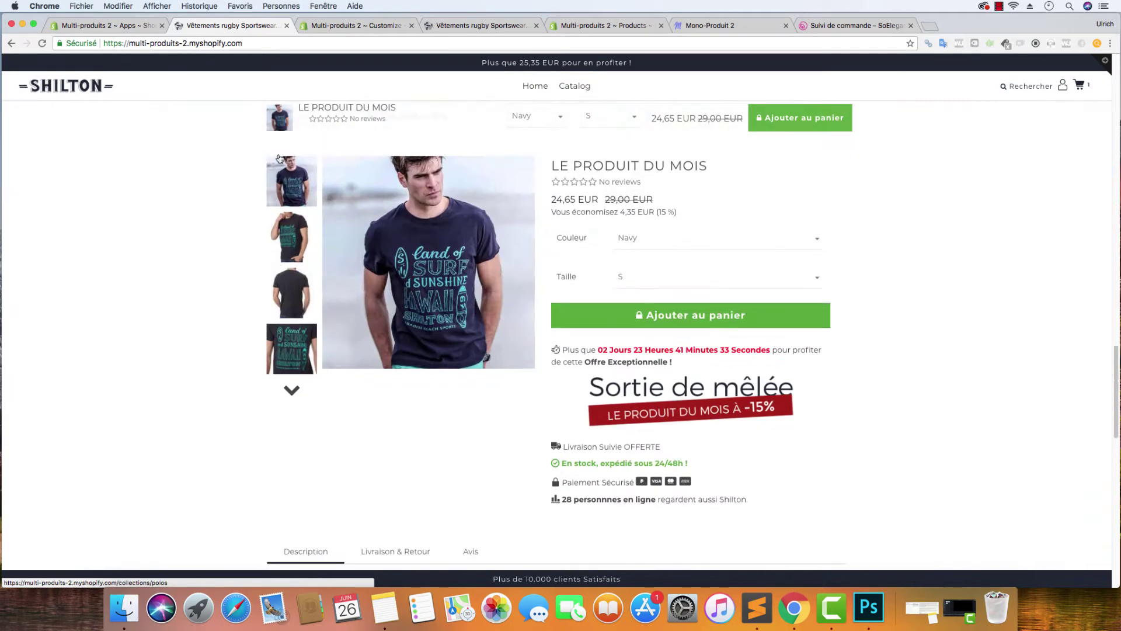
{"action": "scroll", "coordinate": [279, 158], "scroll_direction": "down", "scroll_amount": 3}
{"action": "scroll", "coordinate": [678, 261], "scroll_direction": "up", "scroll_amount": 3}
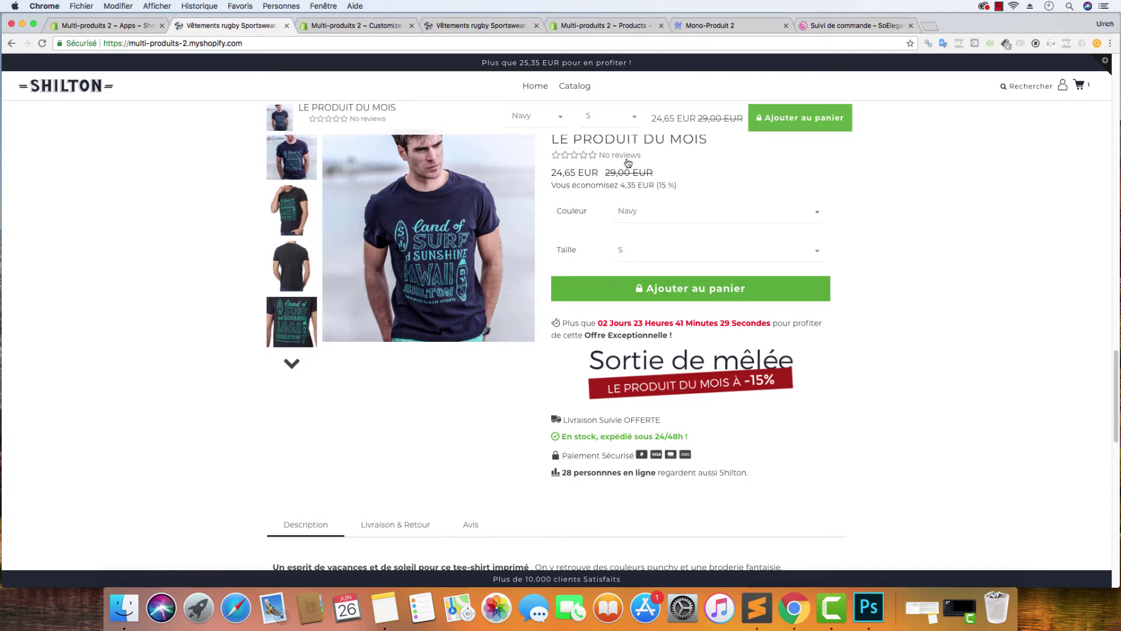
{"action": "scroll", "coordinate": [626, 167], "scroll_direction": "up", "scroll_amount": 3}
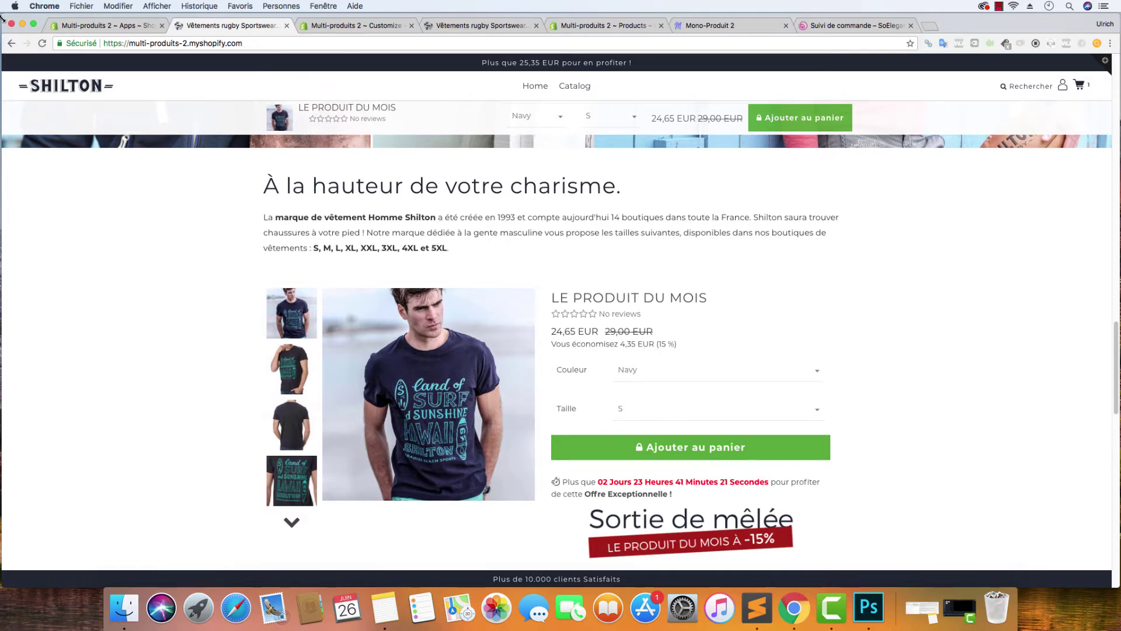
- Narrow the browser window and open Traduction Products Reviews.txt from the Multi-produits1 - Shilton folder in Sublime Text
{"action": "left_click_drag", "start_coordinate": [5, 17], "coordinate": [327, 8]}
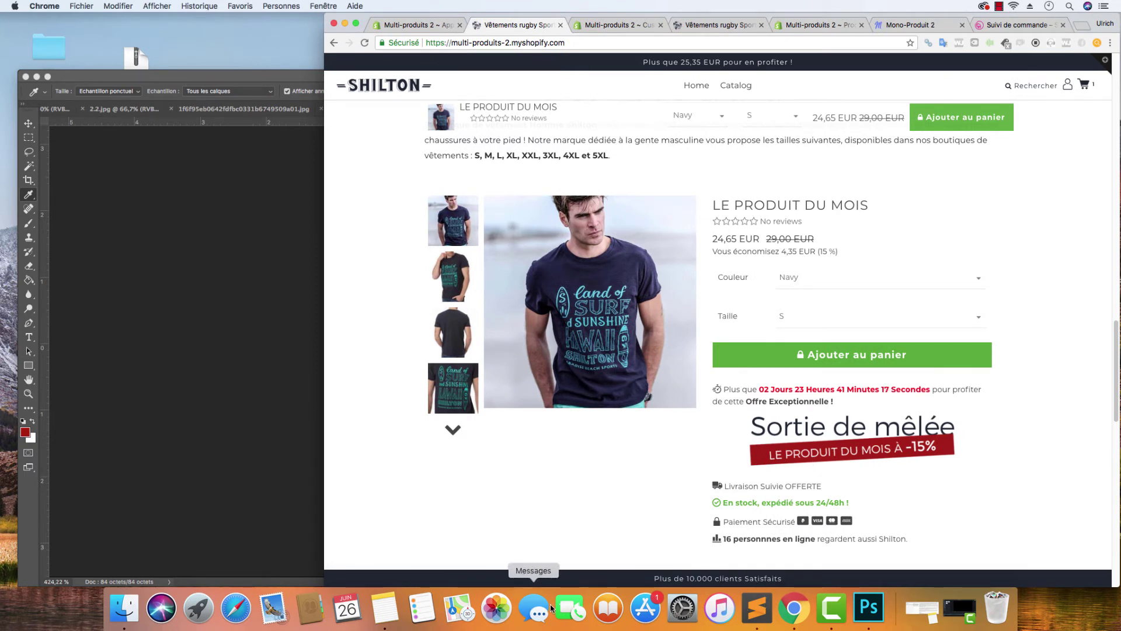
{"action": "left_click", "coordinate": [124, 608]}
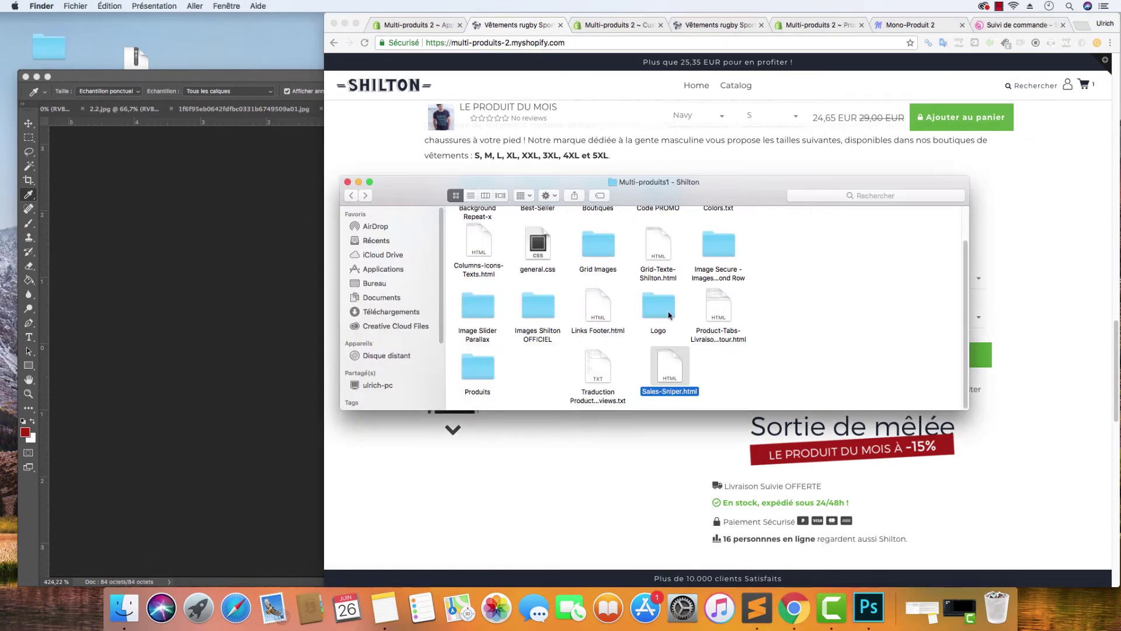
{"action": "left_click_drag", "start_coordinate": [600, 367], "coordinate": [764, 613]}
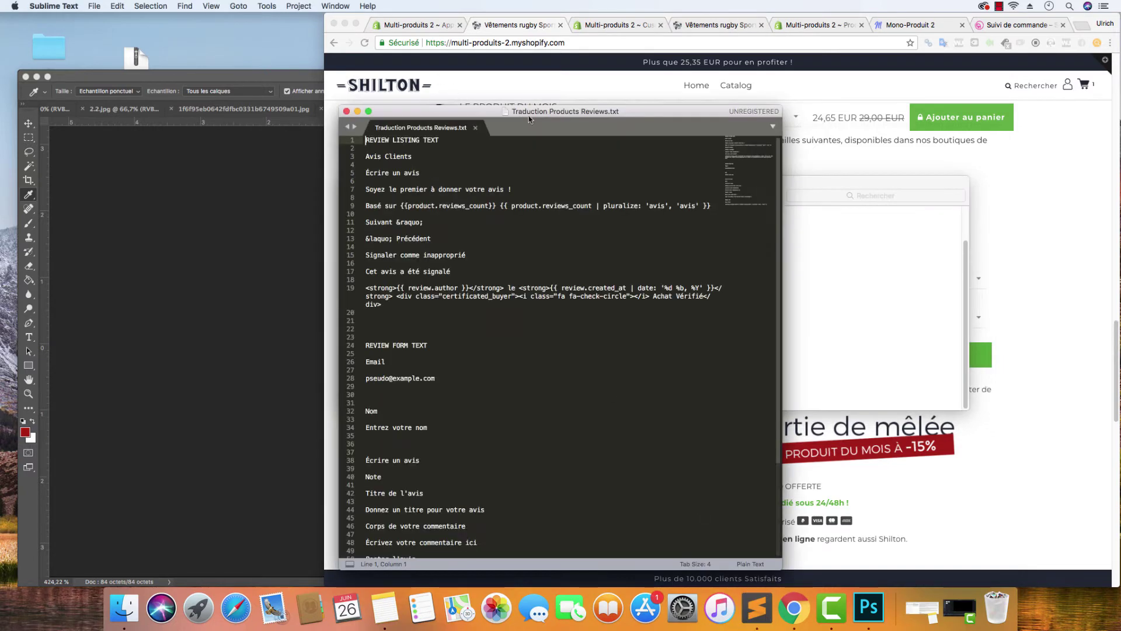
- Fit the translation file's window beside the browser and minimize the Sales-Sniper.html and Multi-produits1 - Shilton folder windows
{"action": "left_click_drag", "start_coordinate": [365, 88], "coordinate": [214, 49]}
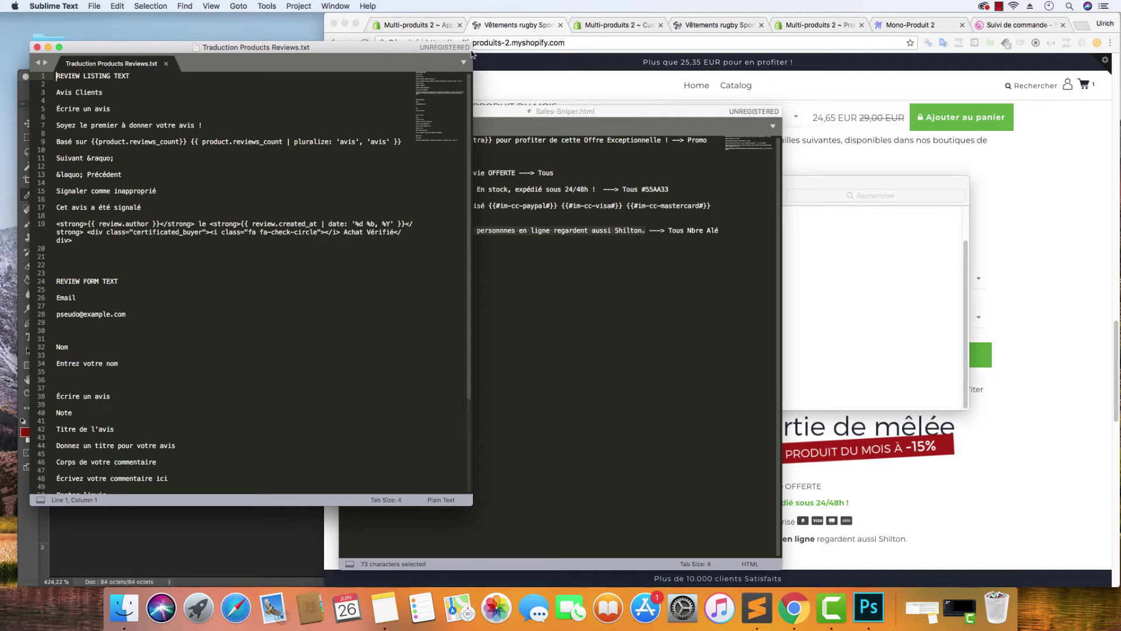
{"action": "left_click_drag", "start_coordinate": [473, 54], "coordinate": [320, 55]}
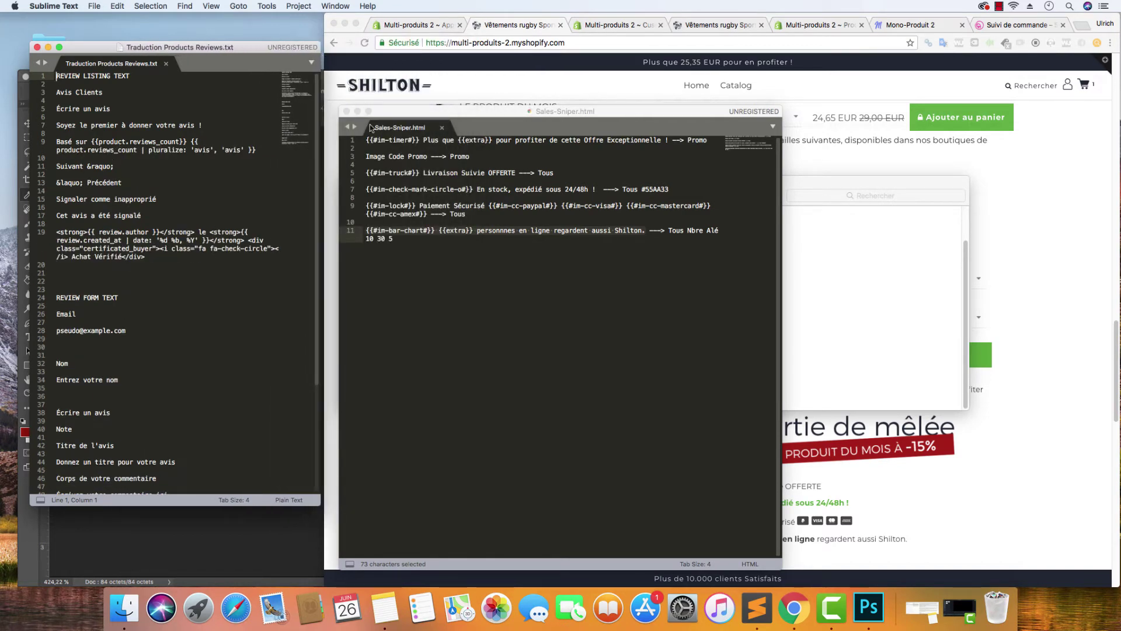
{"action": "left_click", "coordinate": [357, 112]}
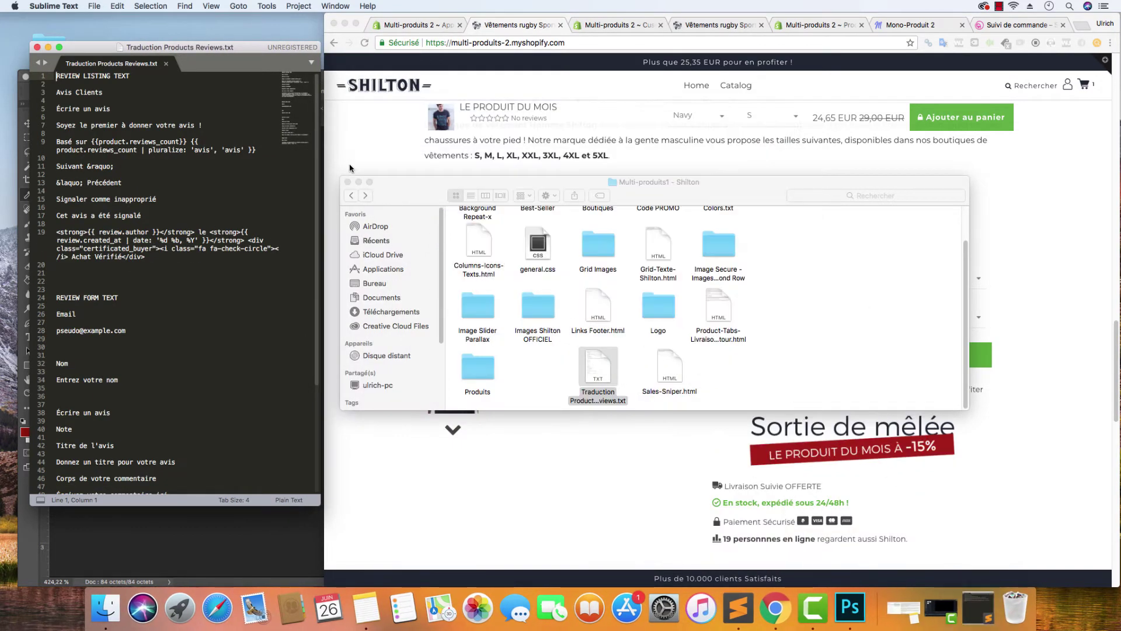
{"action": "left_click", "coordinate": [360, 186]}
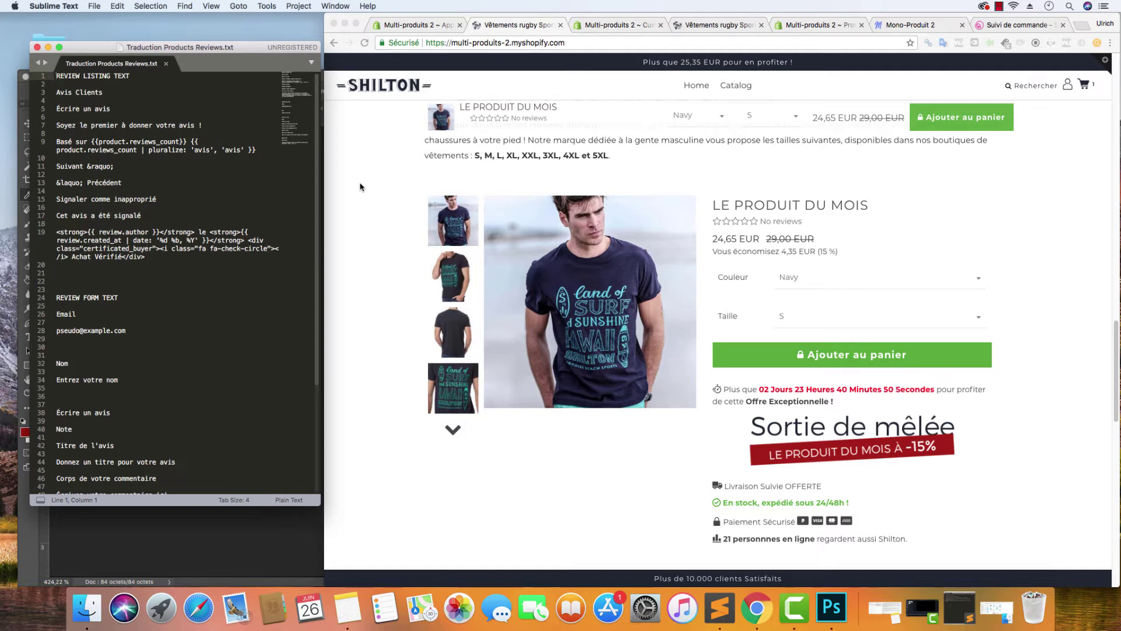
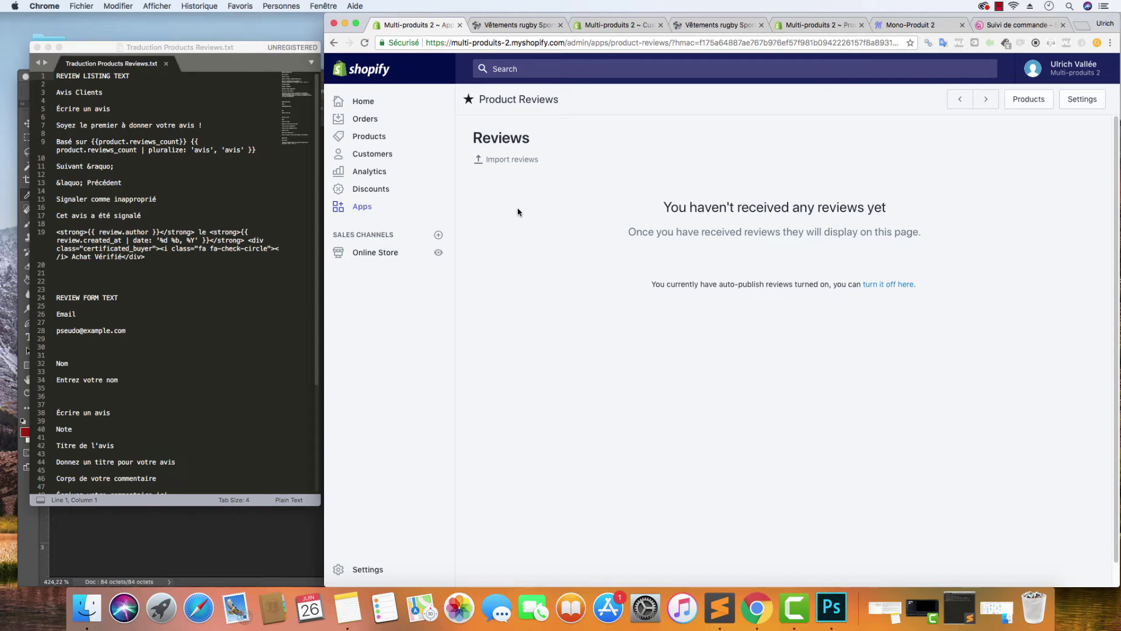
- Open the Product Reviews app's settings and replace the Review headline with "Avis Clients" copied from the translation file
{"action": "left_click", "coordinate": [1082, 100]}
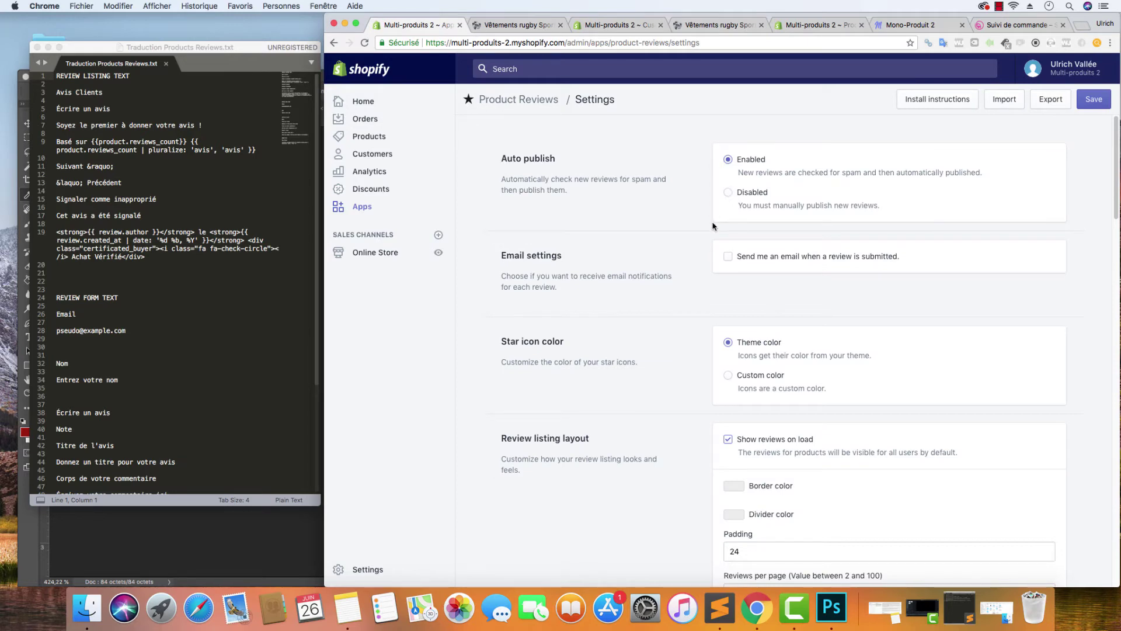
{"action": "scroll", "coordinate": [713, 225], "scroll_direction": "down", "scroll_amount": 5}
{"action": "scroll", "coordinate": [714, 223], "scroll_direction": "up", "scroll_amount": 5}
{"action": "scroll", "coordinate": [765, 219], "scroll_direction": "down", "scroll_amount": 10}
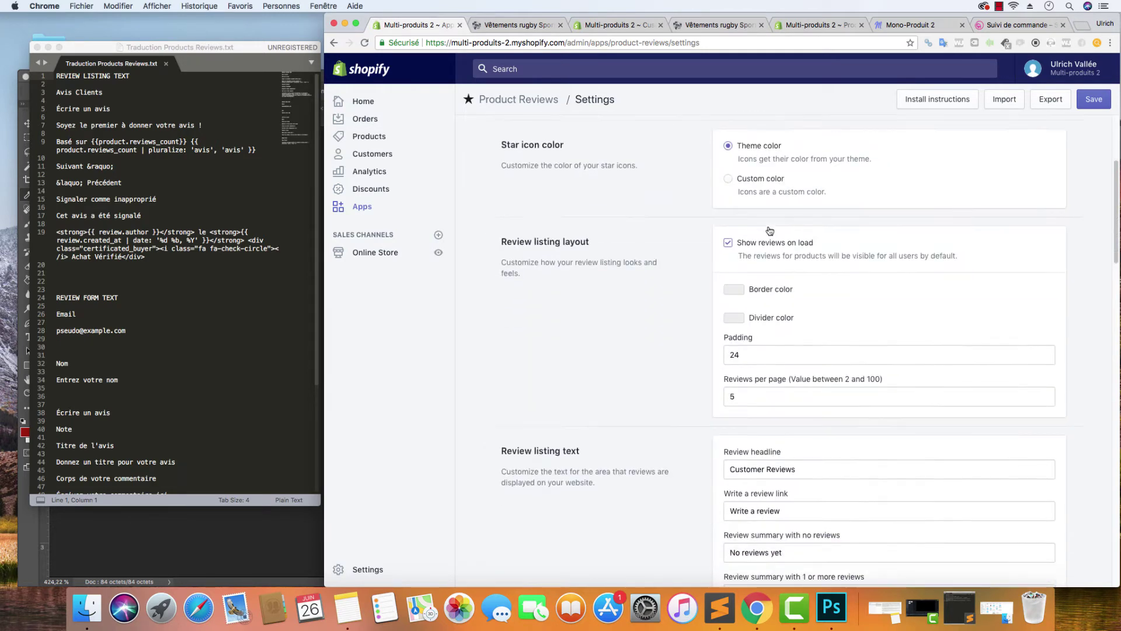
{"action": "left_click", "coordinate": [119, 97]}
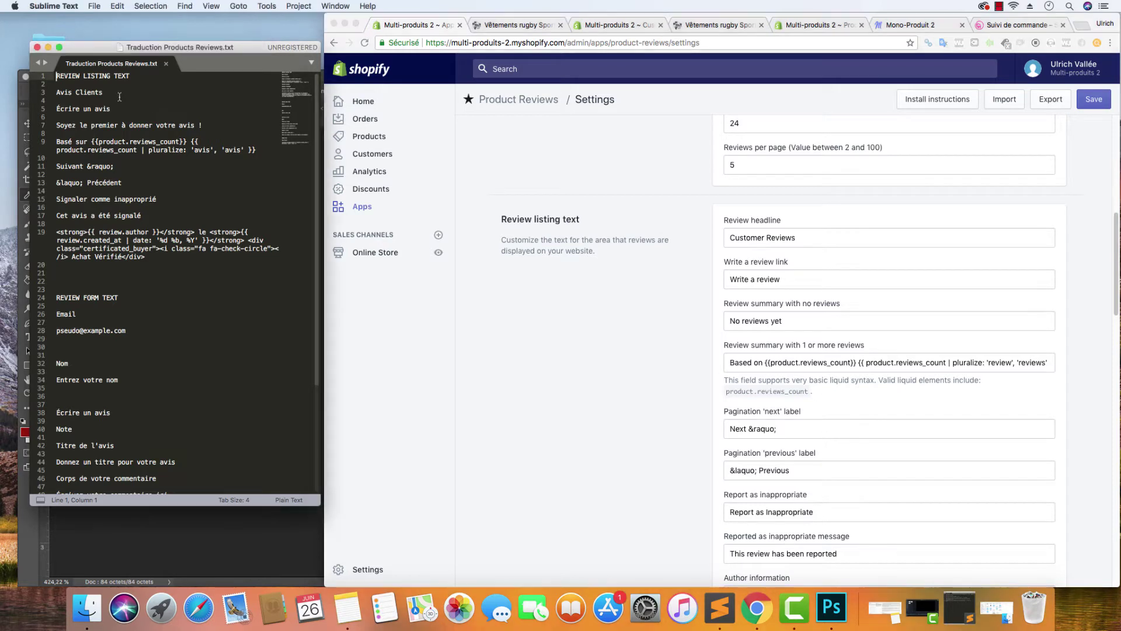
{"action": "left_click_drag", "start_coordinate": [102, 93], "coordinate": [56, 92]}
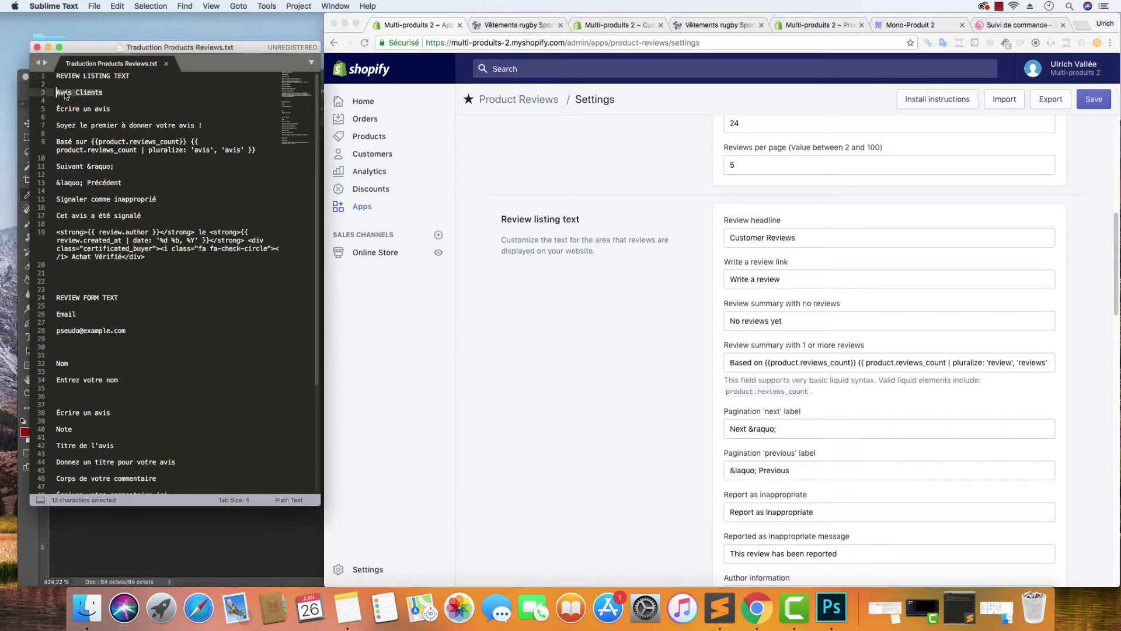
{"action": "key", "text": "super+c"}
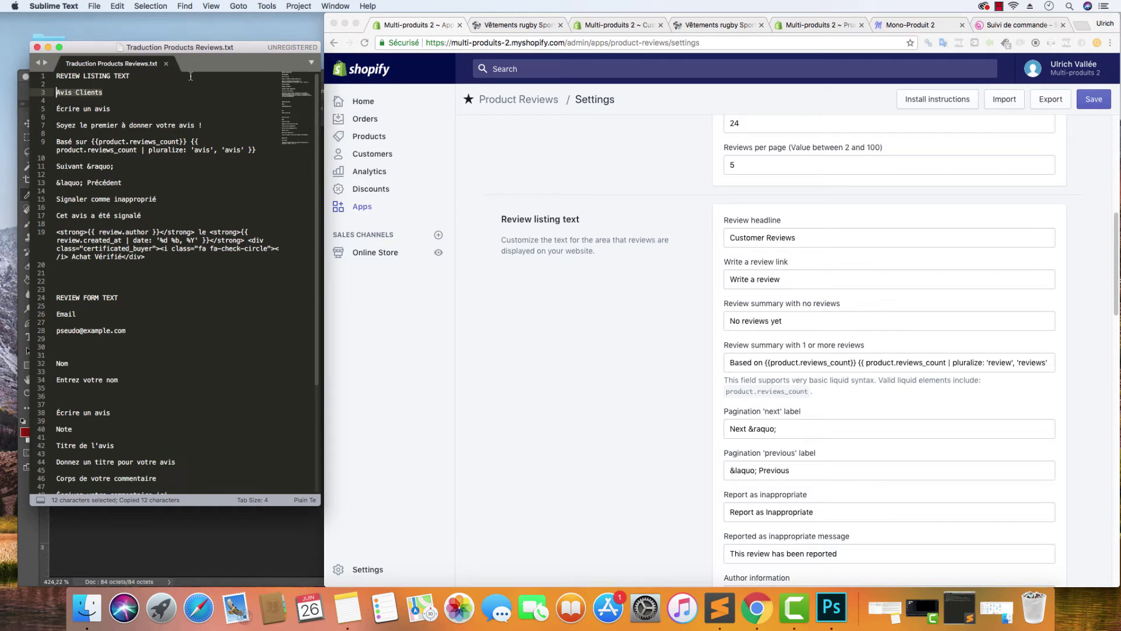
{"action": "left_click", "coordinate": [798, 238]}
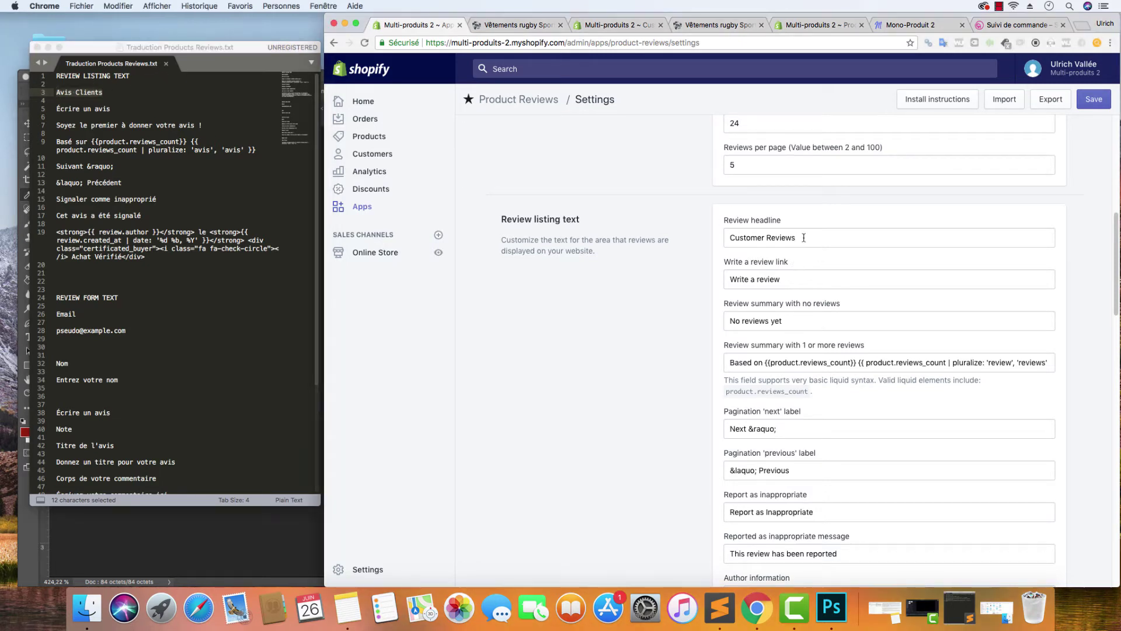
{"action": "triple_click", "coordinate": [798, 238]}
{"action": "key", "text": "super+v"}
- Replace the Write a review link text with "Écrire un avis" from the translation file
{"action": "left_click", "coordinate": [110, 110]}
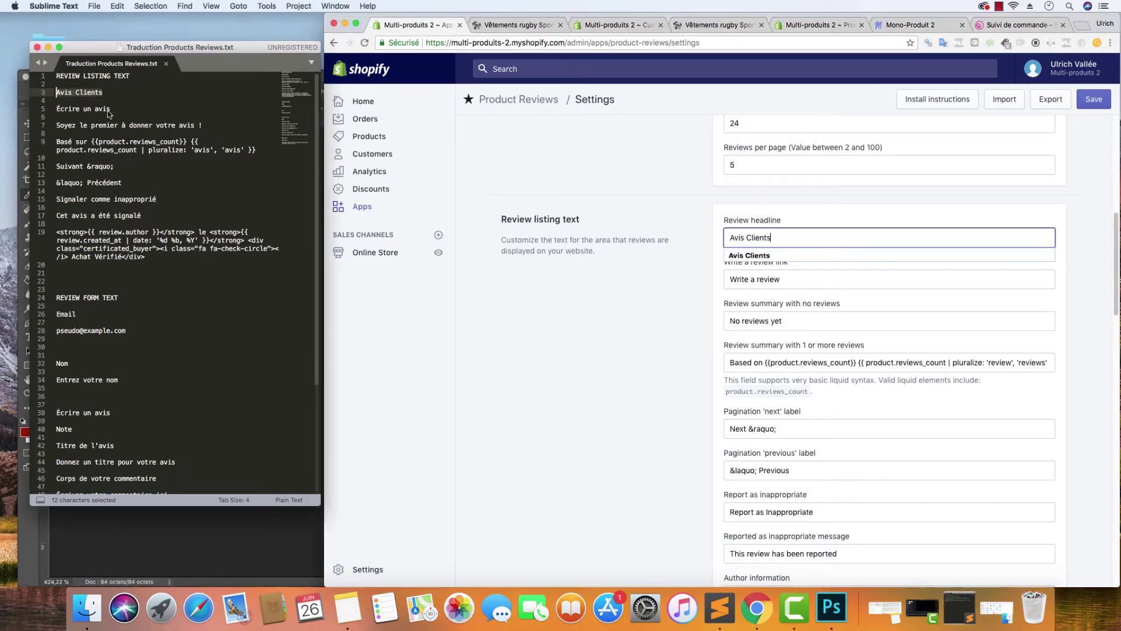
{"action": "left_click_drag", "start_coordinate": [111, 109], "coordinate": [54, 109]}
{"action": "key", "text": "super+c"}
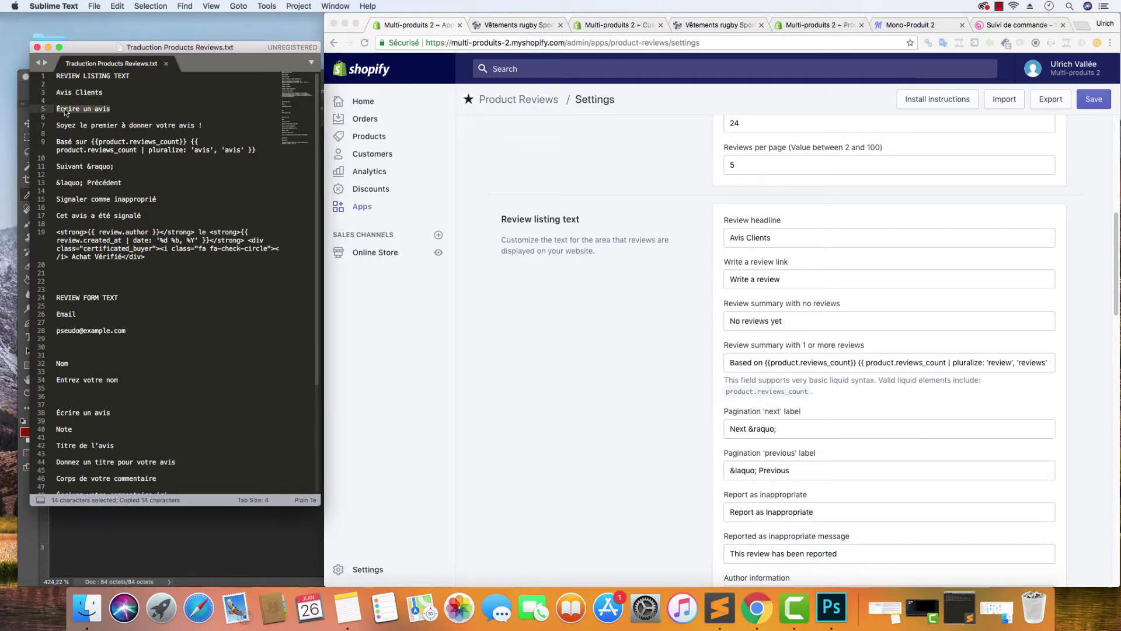
{"action": "left_click", "coordinate": [793, 280]}
{"action": "key", "text": "super+a"}
{"action": "key", "text": "super+v"}
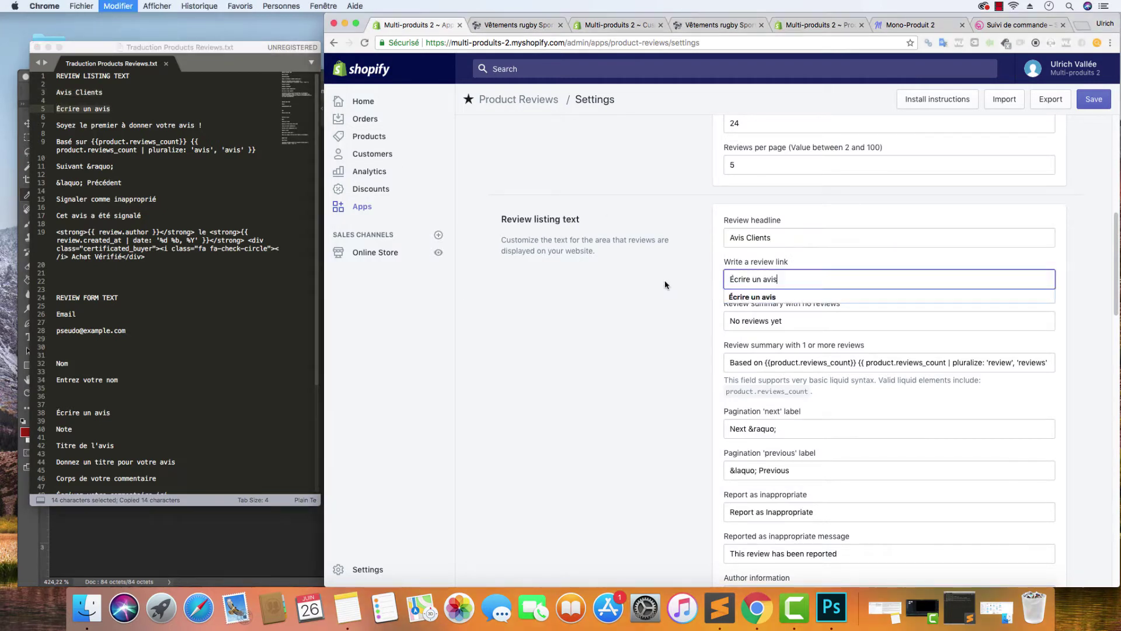
- Replace the Review summary with no reviews with "Soyez le premier à donner votre avis !" from the translation file
{"action": "left_click", "coordinate": [115, 151]}
{"action": "left_click_drag", "start_coordinate": [214, 126], "coordinate": [49, 128]}
{"action": "key", "text": "super+c"}
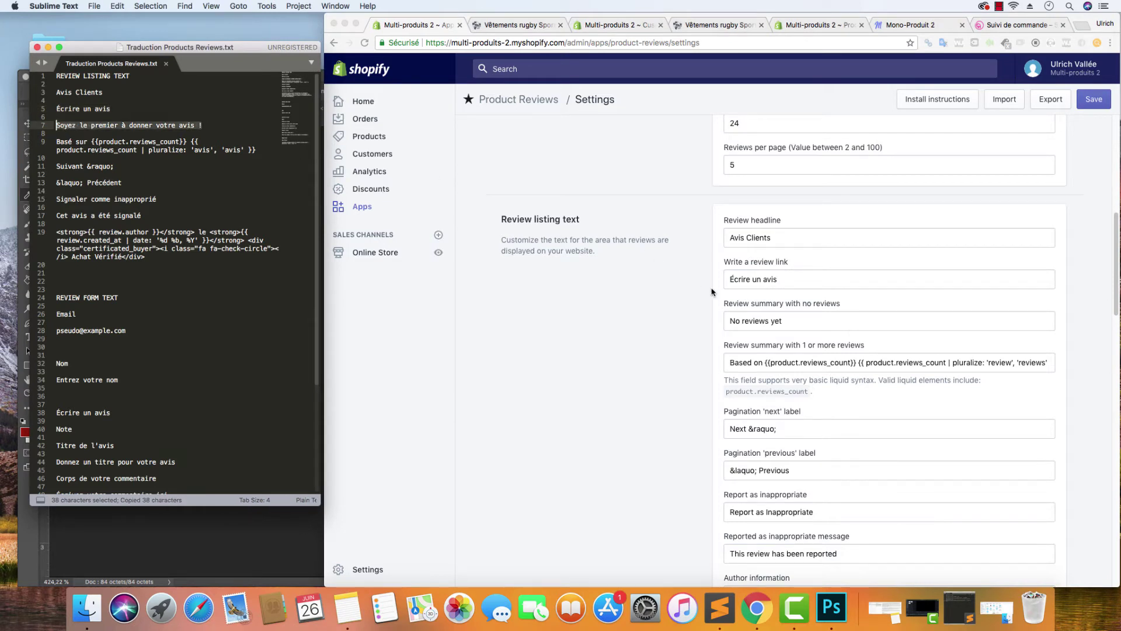
{"action": "key", "text": "super+Tab"}
{"action": "left_click", "coordinate": [801, 322]}
{"action": "key", "text": "super+a"}
{"action": "key", "text": "super+v"}
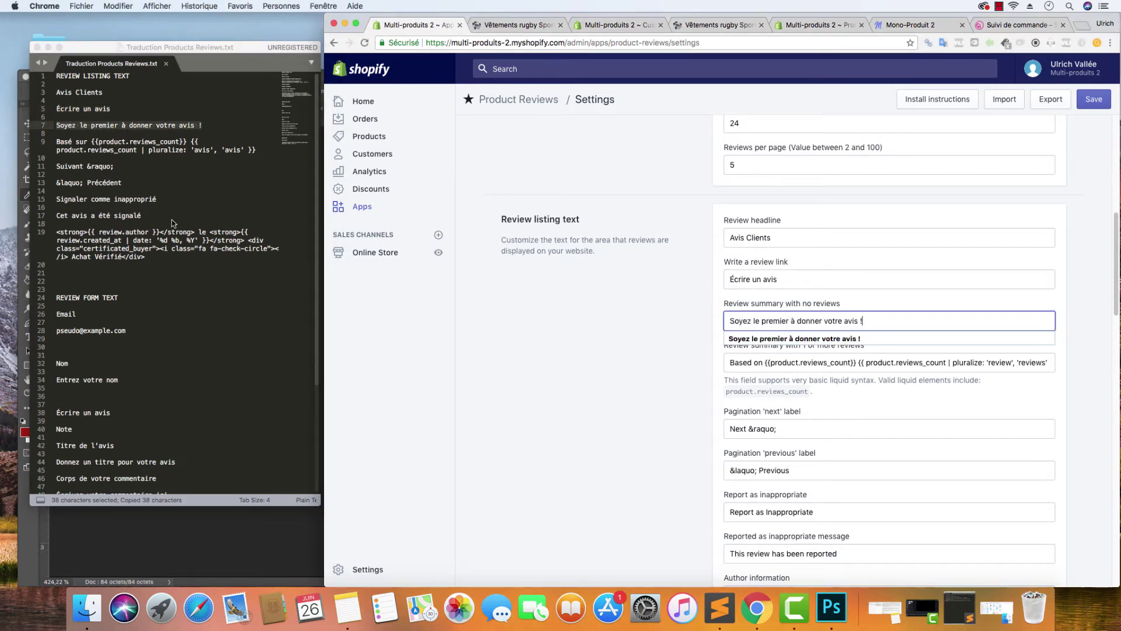
- Set Review summary with 1 or more reviews to "Basé sur {{product.reviews_count}} {{ product.reviews_count | pluralize: 'avis', 'avis' }}" from the translation file
{"action": "key", "text": "super+Tab"}
{"action": "left_click_drag", "start_coordinate": [263, 150], "coordinate": [58, 142]}
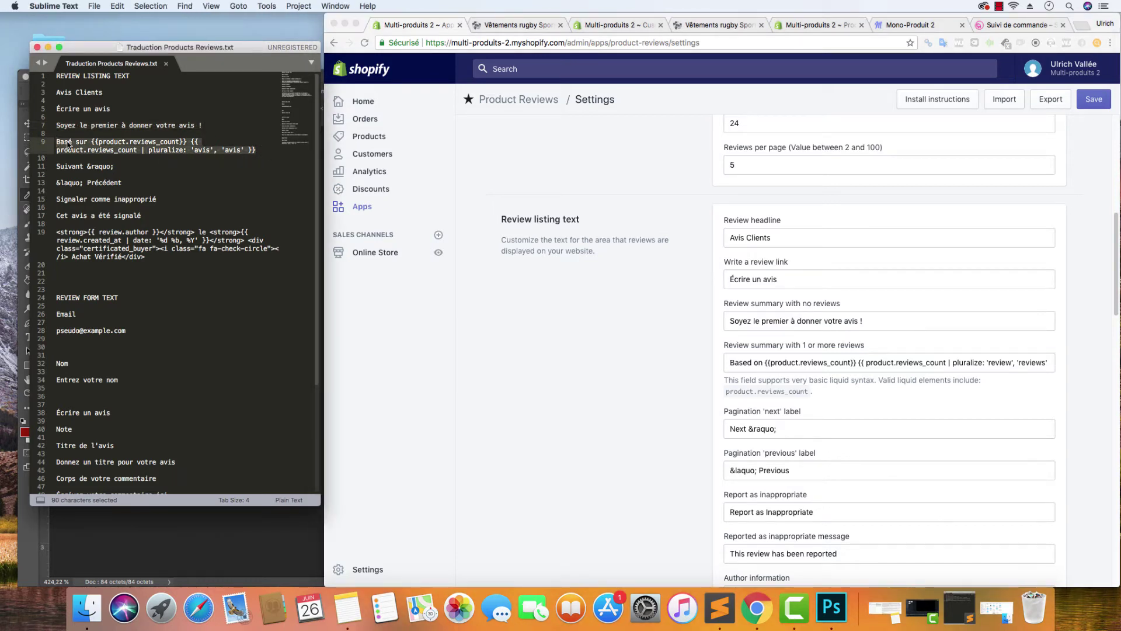
{"action": "key", "text": "super+c"}
{"action": "key", "text": "super+Tab"}
{"action": "left_click", "coordinate": [956, 363]}
{"action": "key", "text": "super+a"}
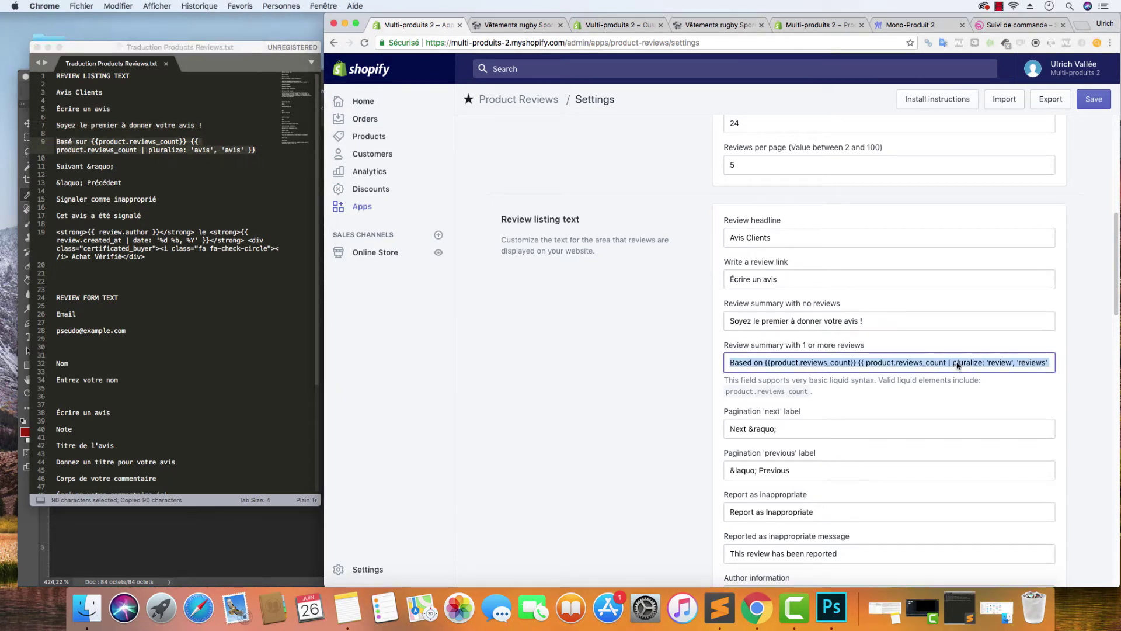
{"action": "key", "text": "super+v"}
- Replace the Pagination 'next' label with "Suivant &raquo;" from the translation file
{"action": "key", "text": "super+Tab"}
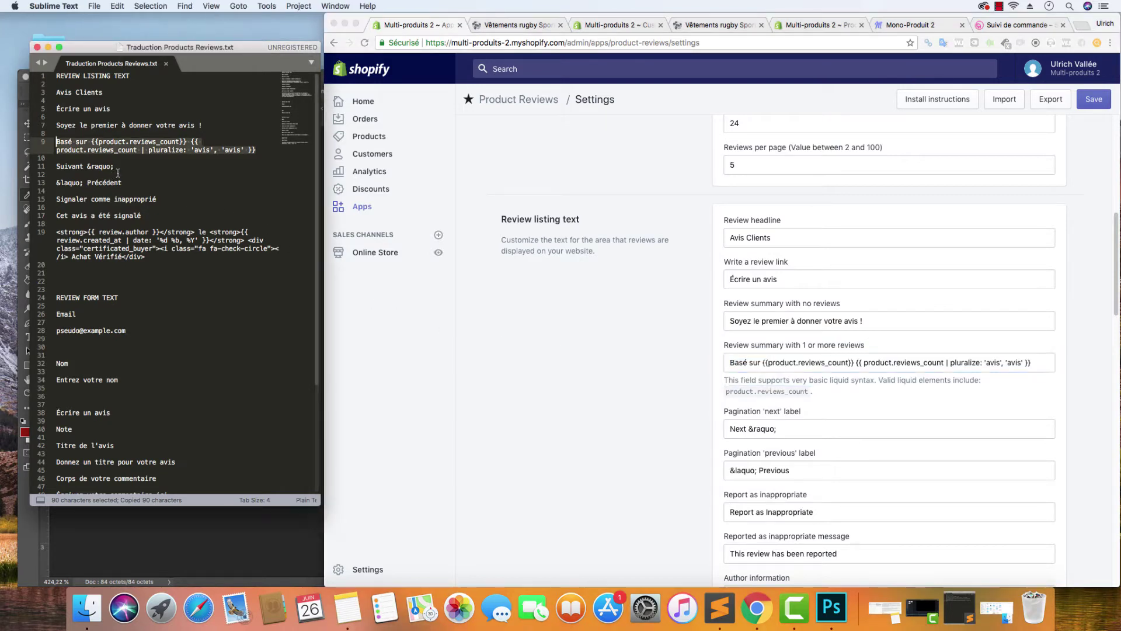
{"action": "left_click_drag", "start_coordinate": [115, 167], "coordinate": [57, 167]}
{"action": "key", "text": "super+c"}
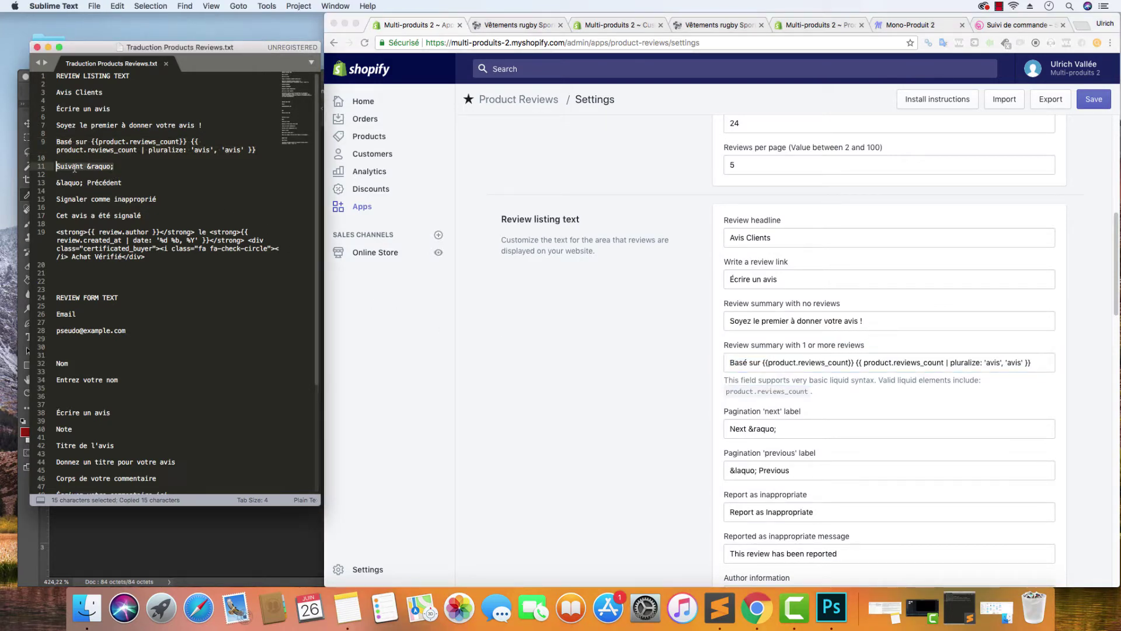
{"action": "key", "text": "super+Tab"}
{"action": "left_click", "coordinate": [793, 428]}
{"action": "left_click_drag", "start_coordinate": [793, 428], "coordinate": [724, 429]}
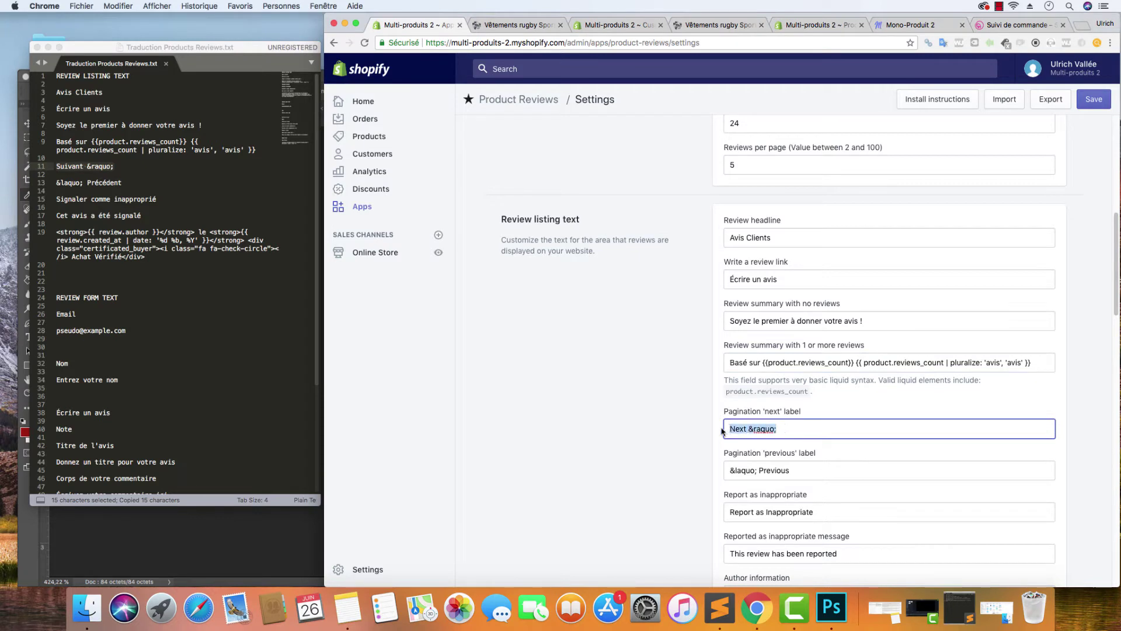
{"action": "key", "text": "super+v"}
- Replace the Pagination 'previous' label with "&laquo; Précédent" from the translation file
{"action": "left_click", "coordinate": [131, 185]}
{"action": "left_click_drag", "start_coordinate": [131, 185], "coordinate": [41, 180]}
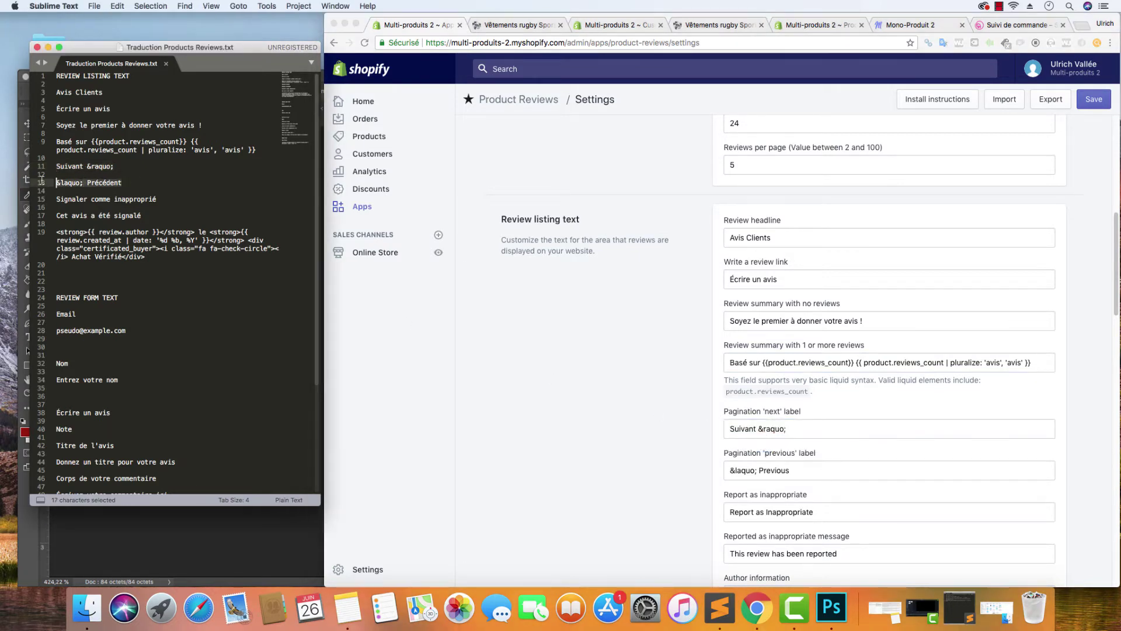
{"action": "key", "text": "super+c"}
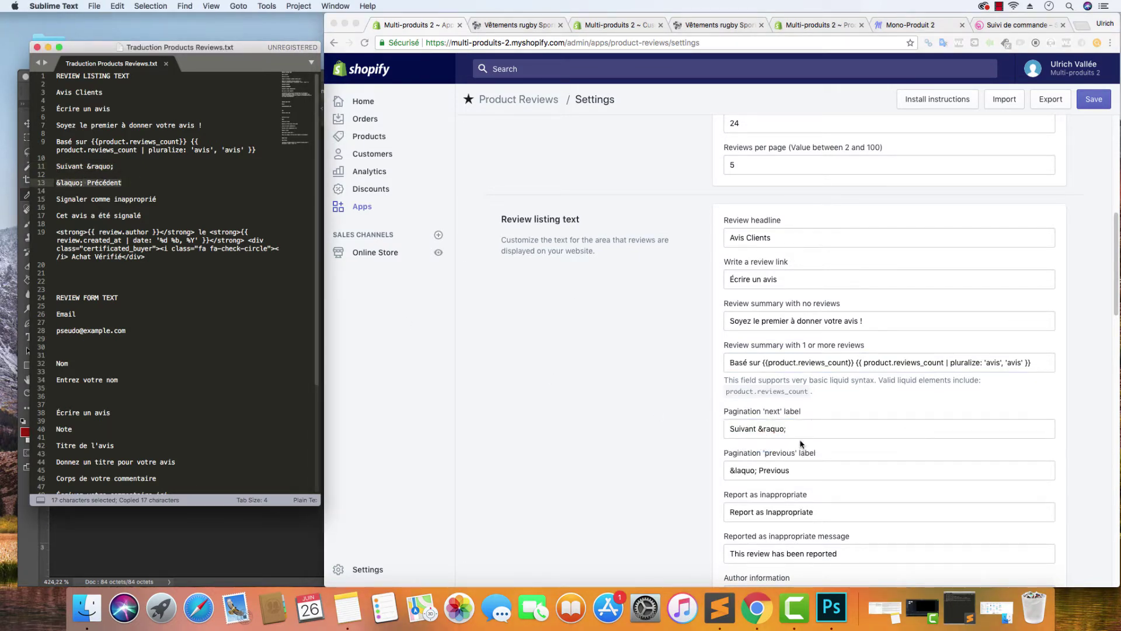
{"action": "left_click", "coordinate": [802, 450]}
{"action": "left_click_drag", "start_coordinate": [800, 470], "coordinate": [724, 471]}
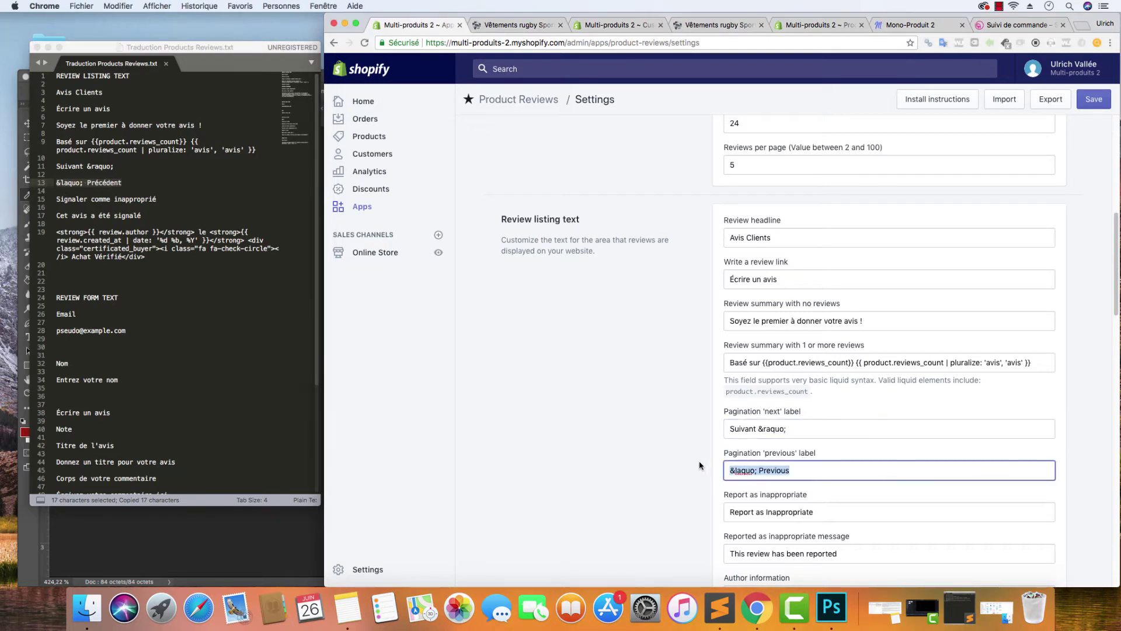
{"action": "key", "text": "super+v"}
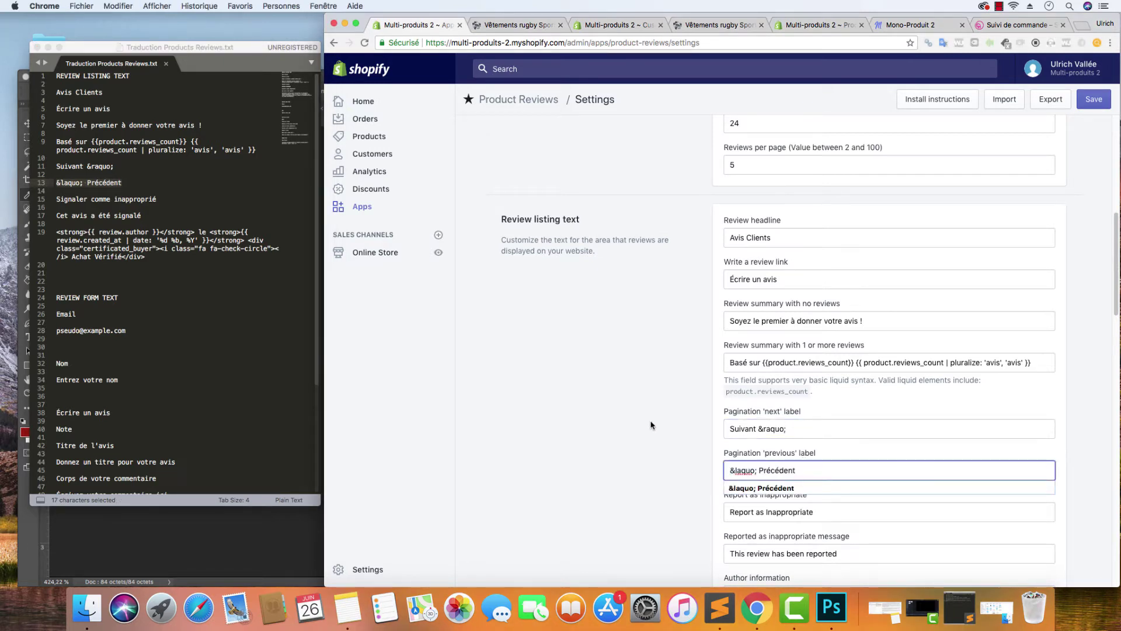
{"action": "left_click", "coordinate": [695, 401]}
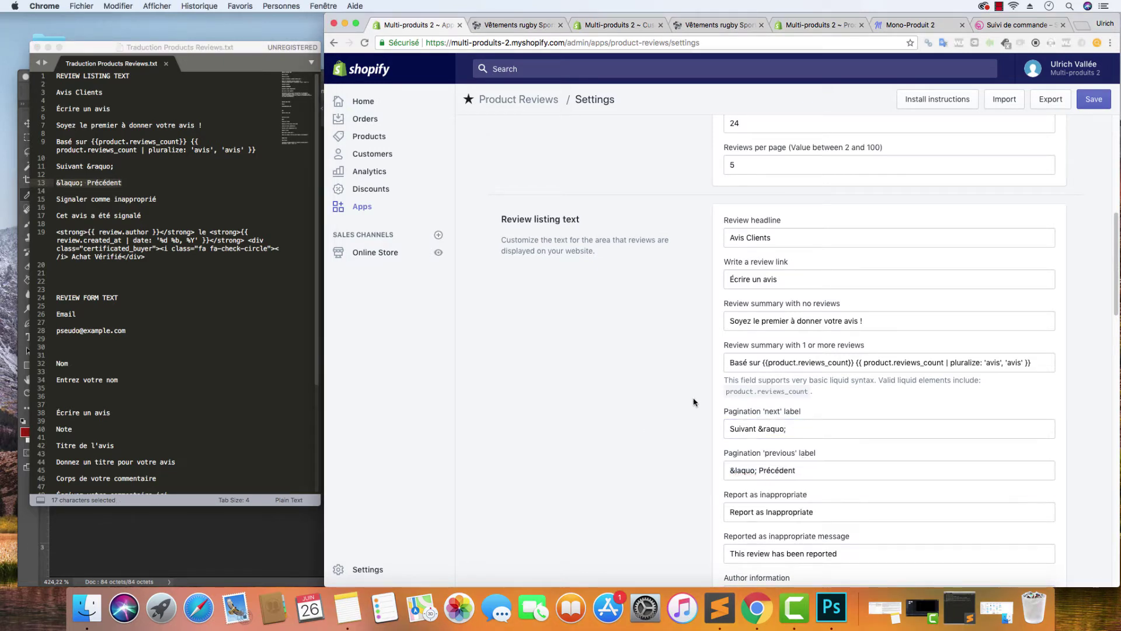
- Set Auto publish to Disabled and return to the Review listing text settings
{"action": "scroll", "coordinate": [696, 403], "scroll_direction": "down", "scroll_amount": 1}
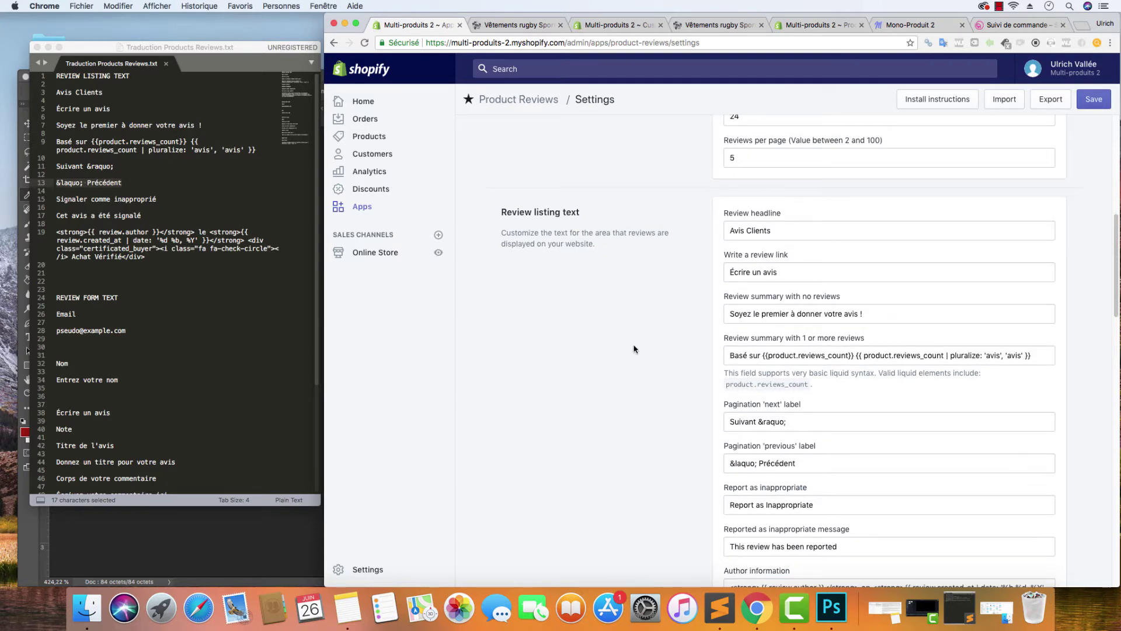
{"action": "scroll", "coordinate": [638, 352], "scroll_direction": "up", "scroll_amount": 7}
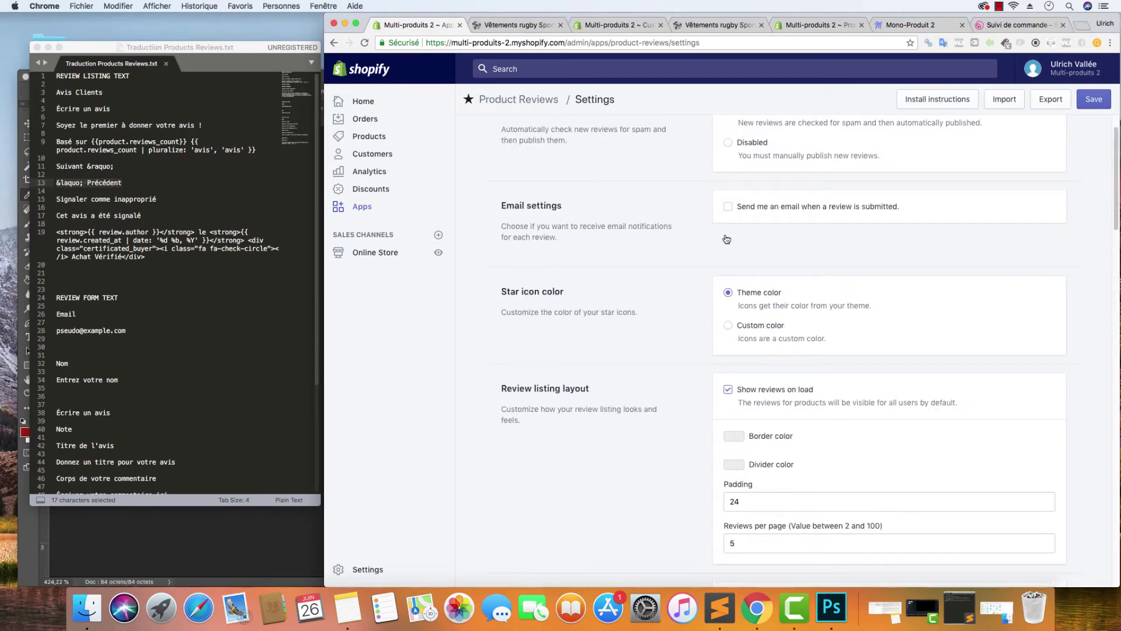
{"action": "left_click", "coordinate": [742, 144]}
{"action": "scroll", "coordinate": [653, 222], "scroll_direction": "down", "scroll_amount": 7}
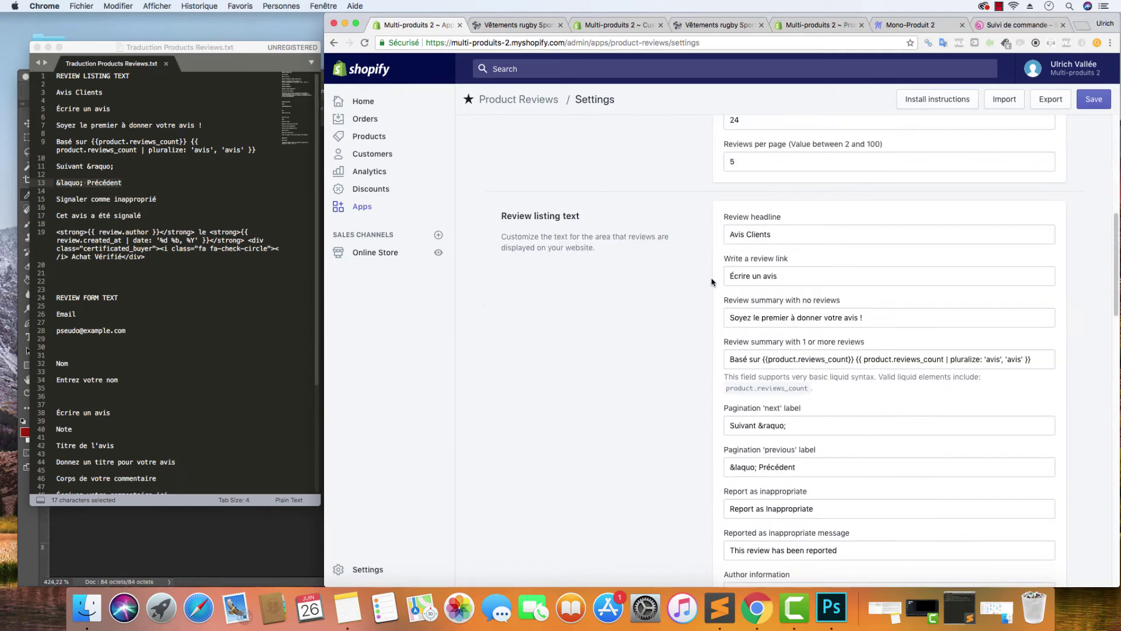
- Replace the Report as inappropriate text with "Signaler comme inapproprié" from the translation file
{"action": "scroll", "coordinate": [644, 334], "scroll_direction": "up", "scroll_amount": 8}
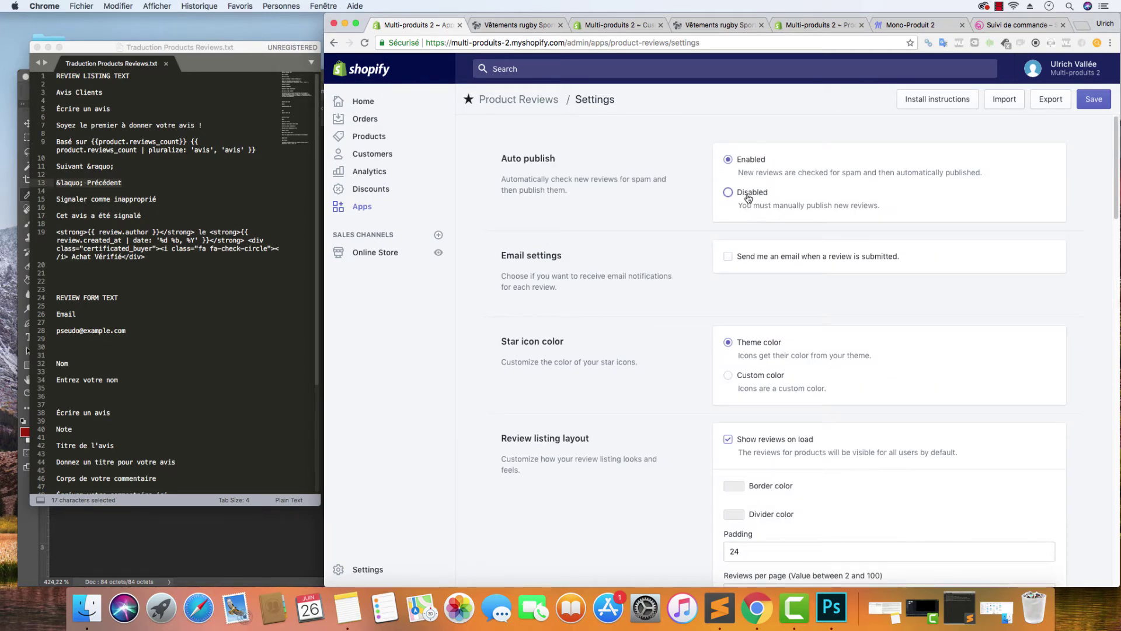
{"action": "scroll", "coordinate": [656, 358], "scroll_direction": "down", "scroll_amount": 7}
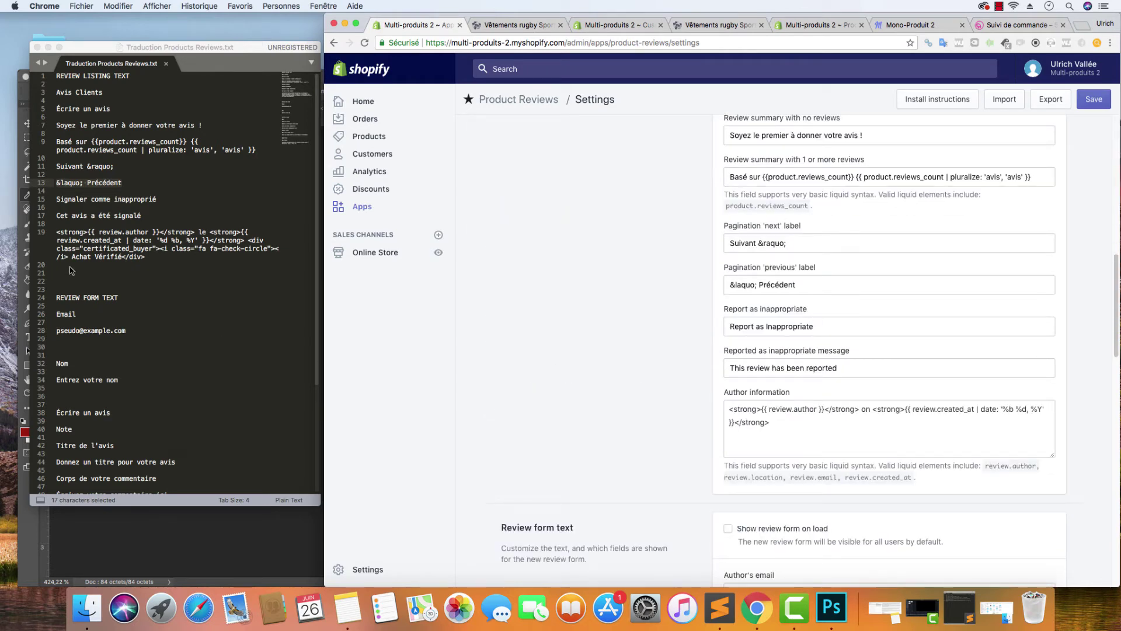
{"action": "left_click", "coordinate": [825, 325]}
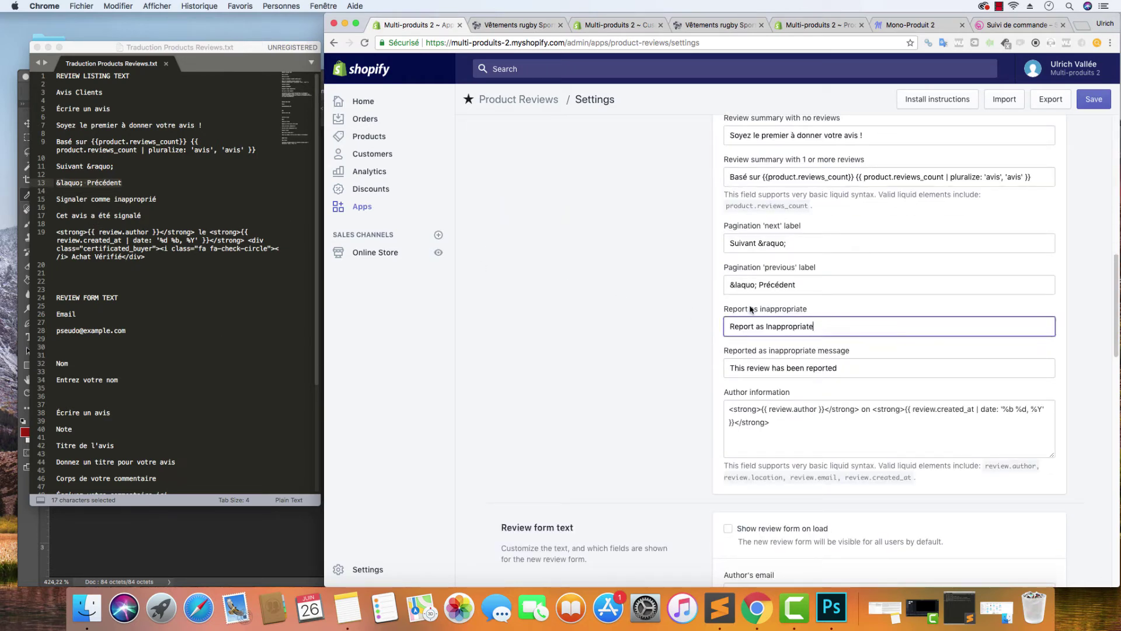
{"action": "left_click", "coordinate": [166, 200]}
{"action": "left_click_drag", "start_coordinate": [166, 200], "coordinate": [42, 202]}
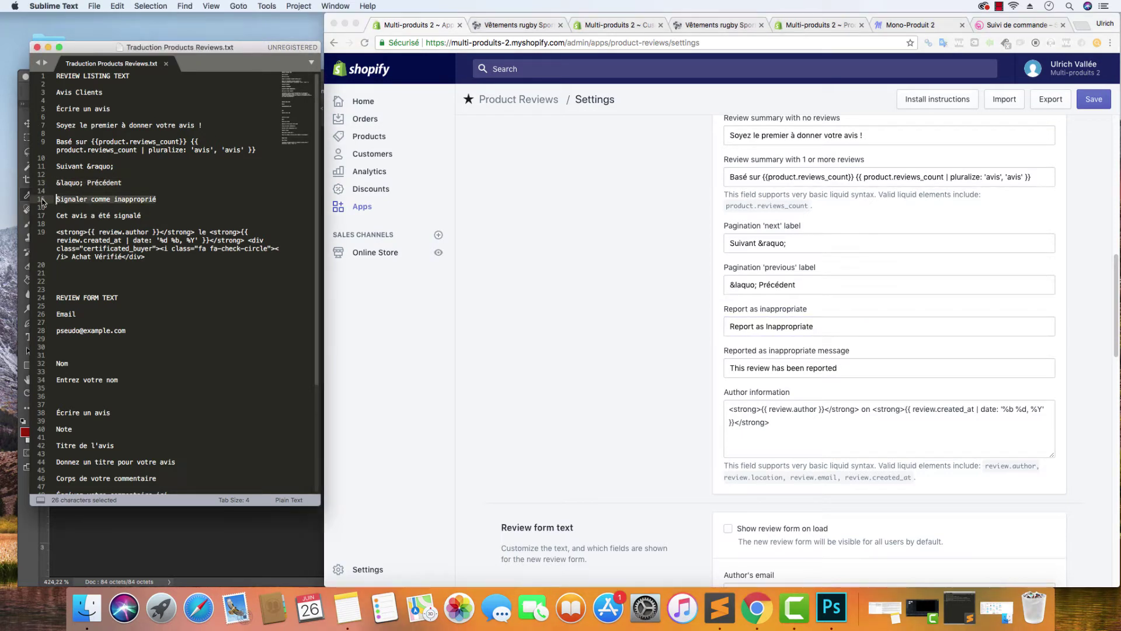
{"action": "key", "text": "super+c"}
{"action": "left_click_drag", "start_coordinate": [816, 326], "coordinate": [767, 324]}
{"action": "key", "text": "Right"}
{"action": "key", "text": "super+v"}
{"action": "left_click_drag", "start_coordinate": [950, 328], "coordinate": [688, 326]}
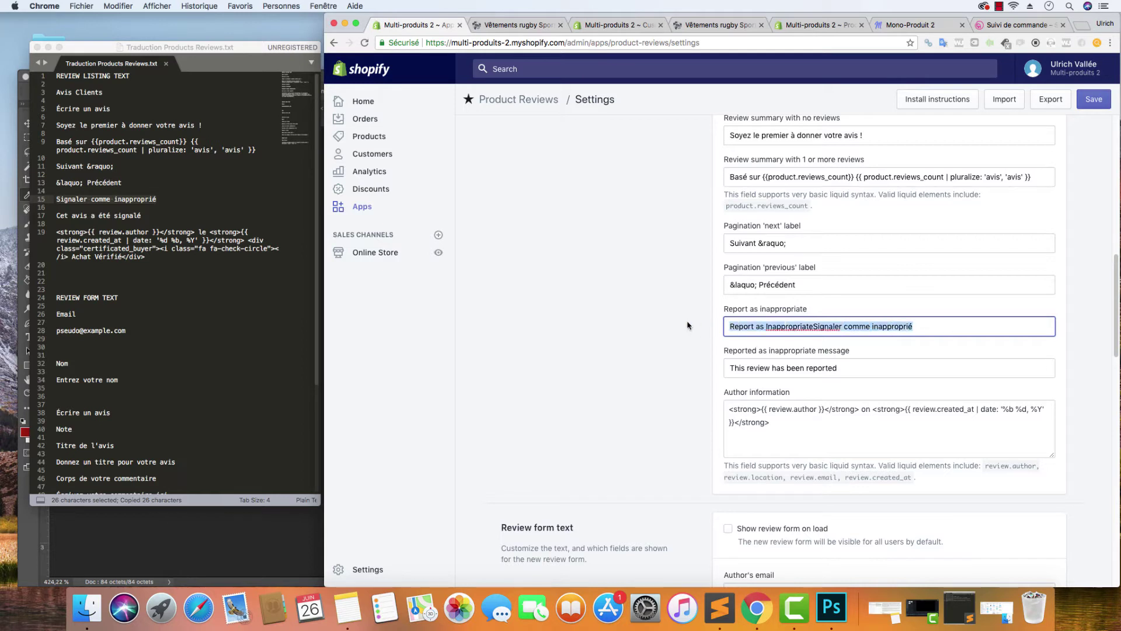
{"action": "key", "text": "super+v"}
- Replace the Reported as inappropriate message with "Cet avis a été signalé" from the translation file
{"action": "key", "text": "super+Tab"}
{"action": "left_click_drag", "start_coordinate": [148, 217], "coordinate": [56, 216]}
{"action": "key", "text": "super+c"}
{"action": "key", "text": "super+Tab"}
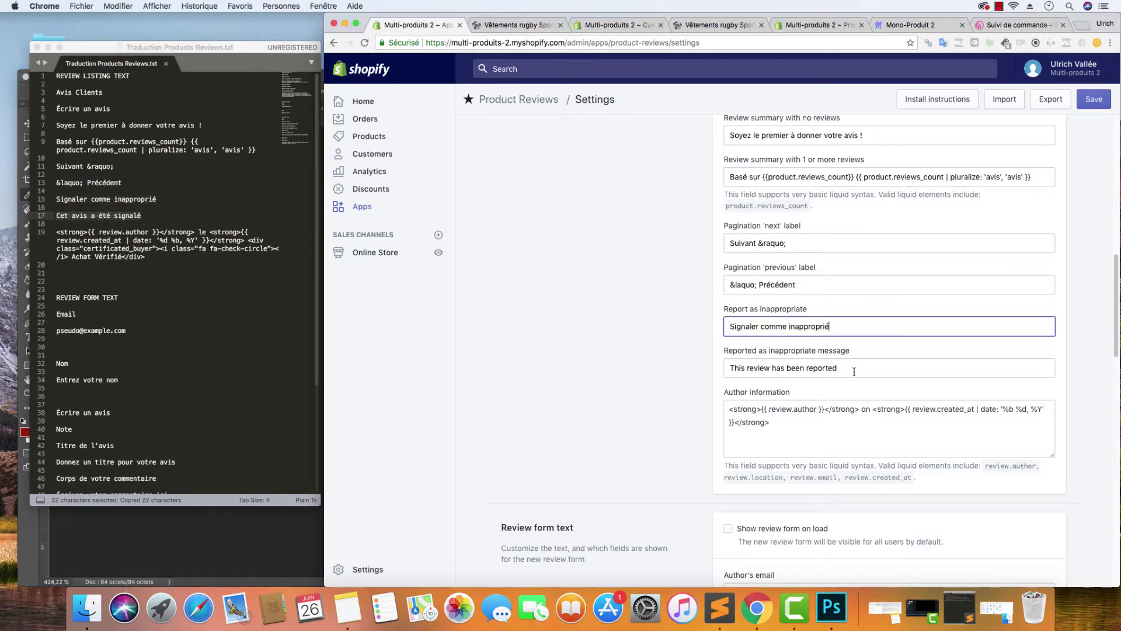
{"action": "left_click_drag", "start_coordinate": [843, 369], "coordinate": [687, 370]}
{"action": "key", "text": "super+v"}
- Replace the Author information code with the translation file's French version, including the certificated_buyer block reading "Achat Vérifié"
{"action": "key", "text": "super+Tab"}
{"action": "left_click_drag", "start_coordinate": [177, 259], "coordinate": [56, 232]}
{"action": "right_click", "coordinate": [112, 241]}
{"action": "left_click", "coordinate": [146, 264]}
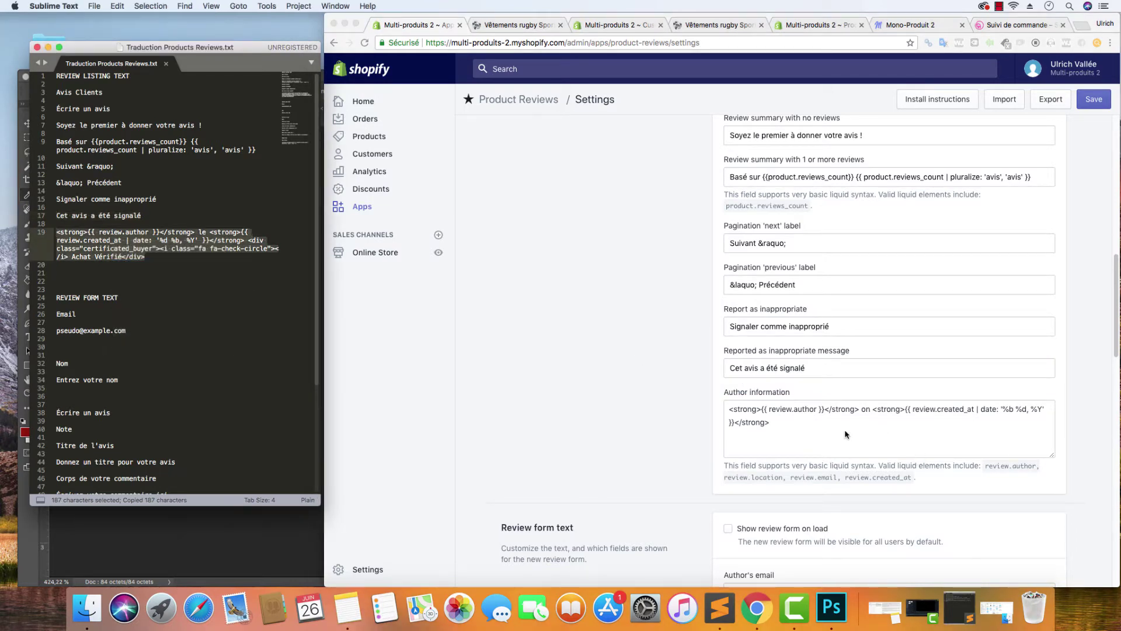
{"action": "key", "text": "super+Tab"}
{"action": "left_click_drag", "start_coordinate": [847, 435], "coordinate": [707, 411]}
{"action": "key", "text": "super+v"}
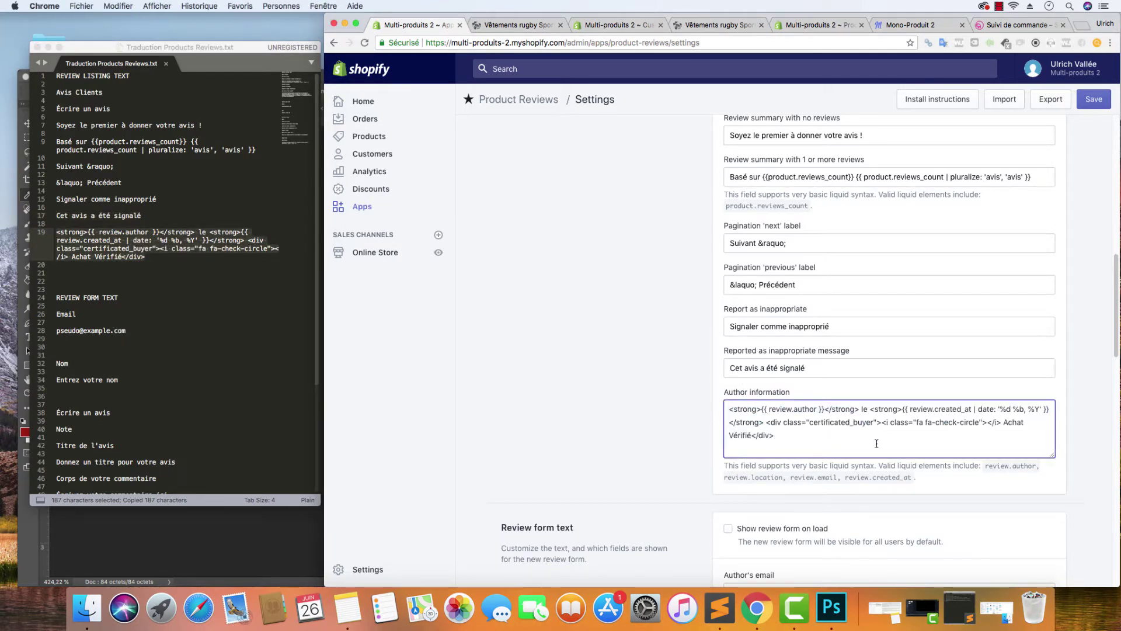
{"action": "left_click_drag", "start_coordinate": [767, 421], "coordinate": [796, 433]}
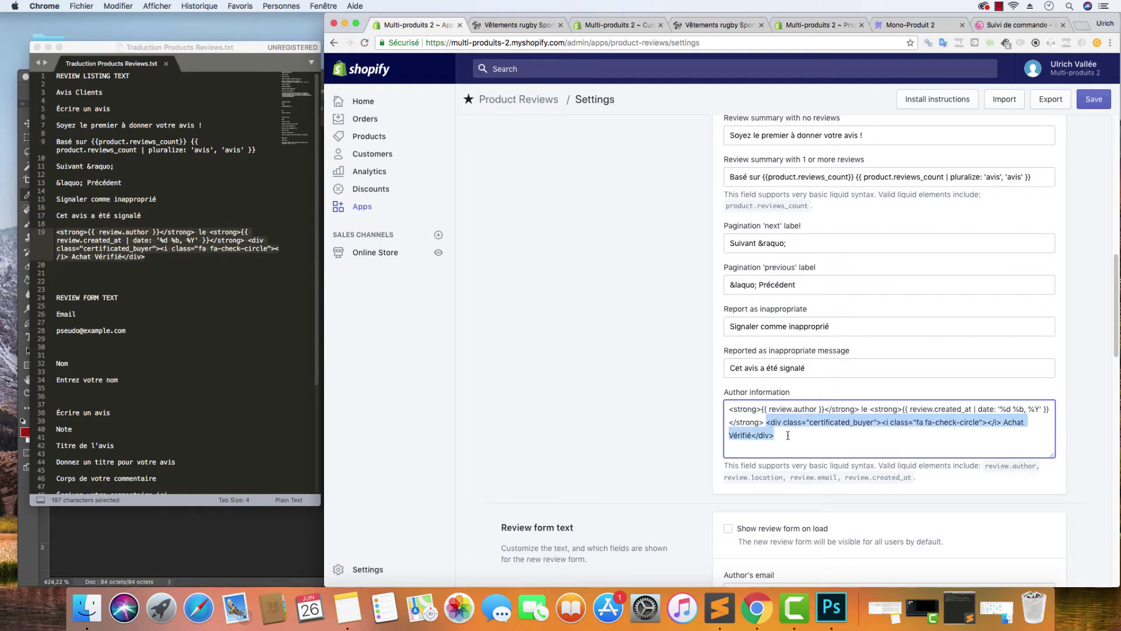
{"action": "left_click", "coordinate": [668, 431]}
{"action": "scroll", "coordinate": [678, 444], "scroll_direction": "down", "scroll_amount": 7}
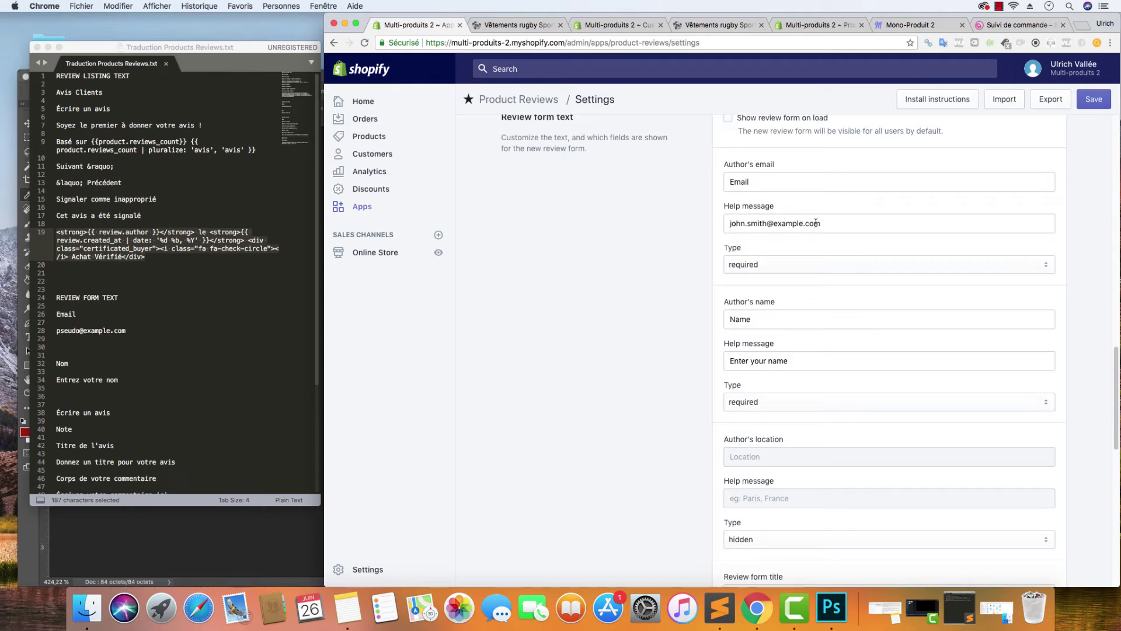
{"action": "left_click", "coordinate": [120, 332]}
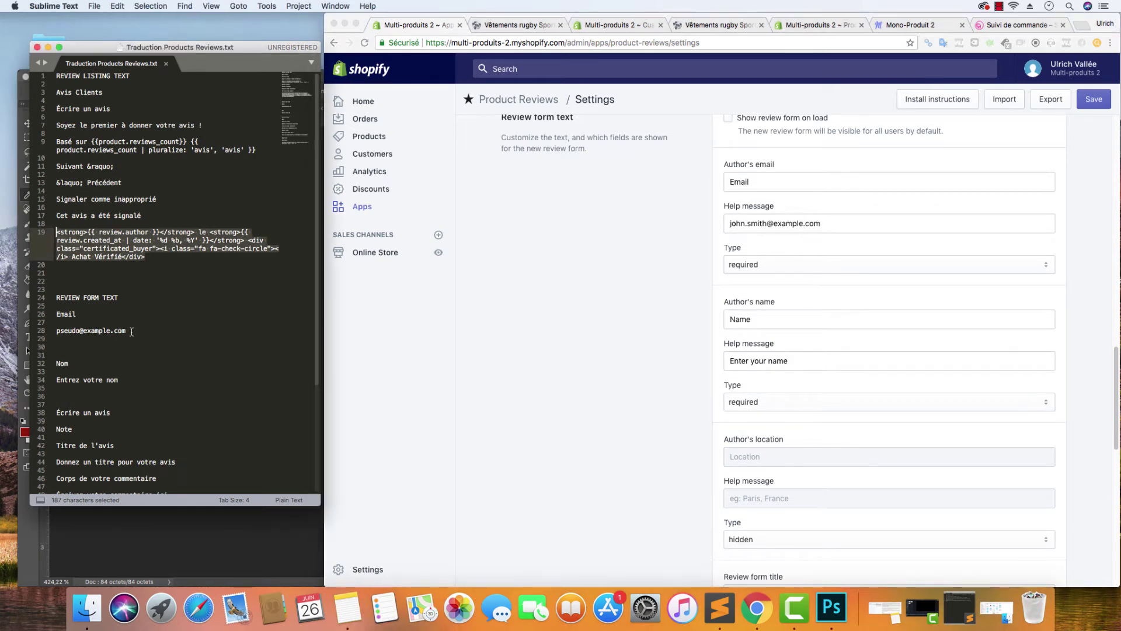
{"action": "left_click_drag", "start_coordinate": [126, 331], "coordinate": [56, 331]}
{"action": "key", "text": "super+c"}
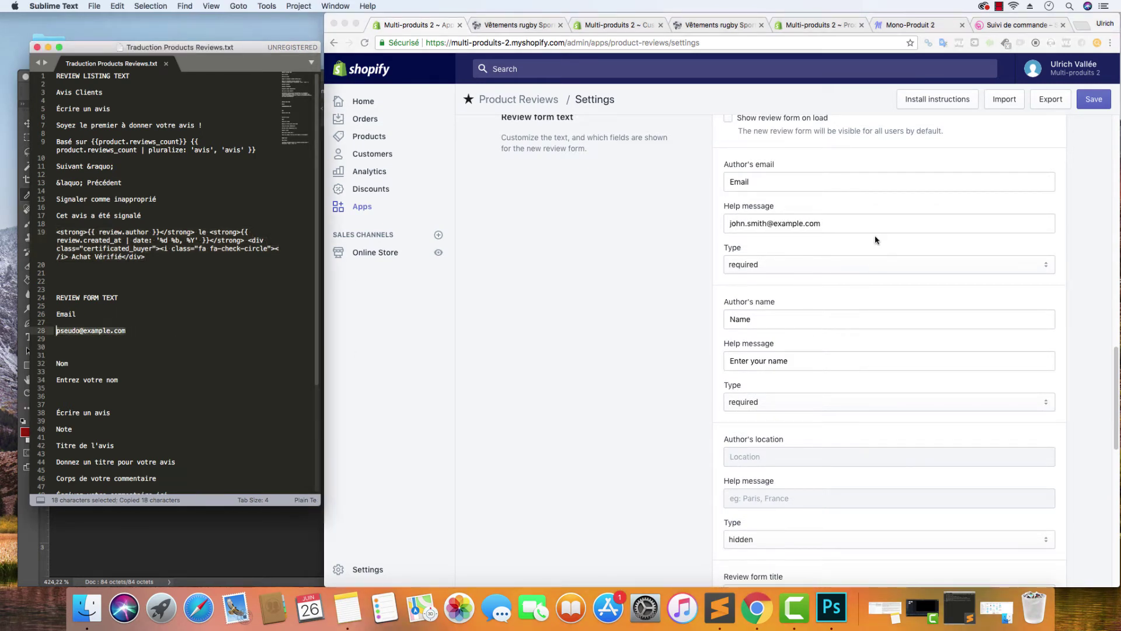
{"action": "left_click", "coordinate": [864, 223]}
{"action": "left_click_drag", "start_coordinate": [845, 223], "coordinate": [658, 232]}
{"action": "key", "text": "super+v"}
{"action": "left_click", "coordinate": [695, 263]}
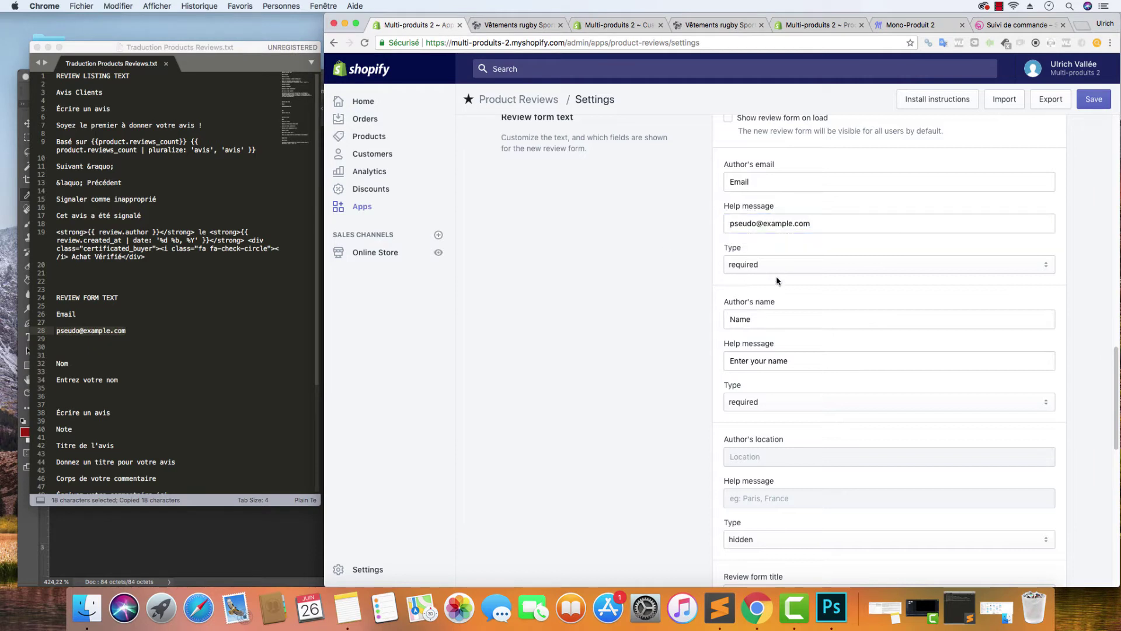
- Change the Author's name label in the review form text to "Nom"
{"action": "left_click", "coordinate": [768, 319]}
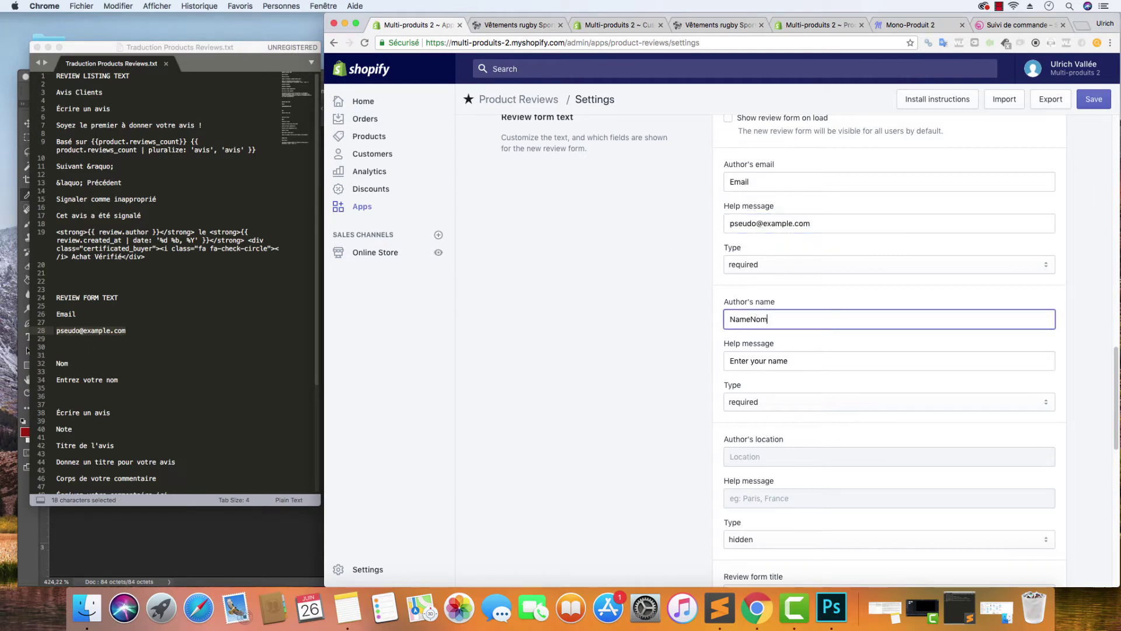
{"action": "type", "text": "Nom"}
{"action": "key", "text": "super+a"}
{"action": "type", "text": "No"}
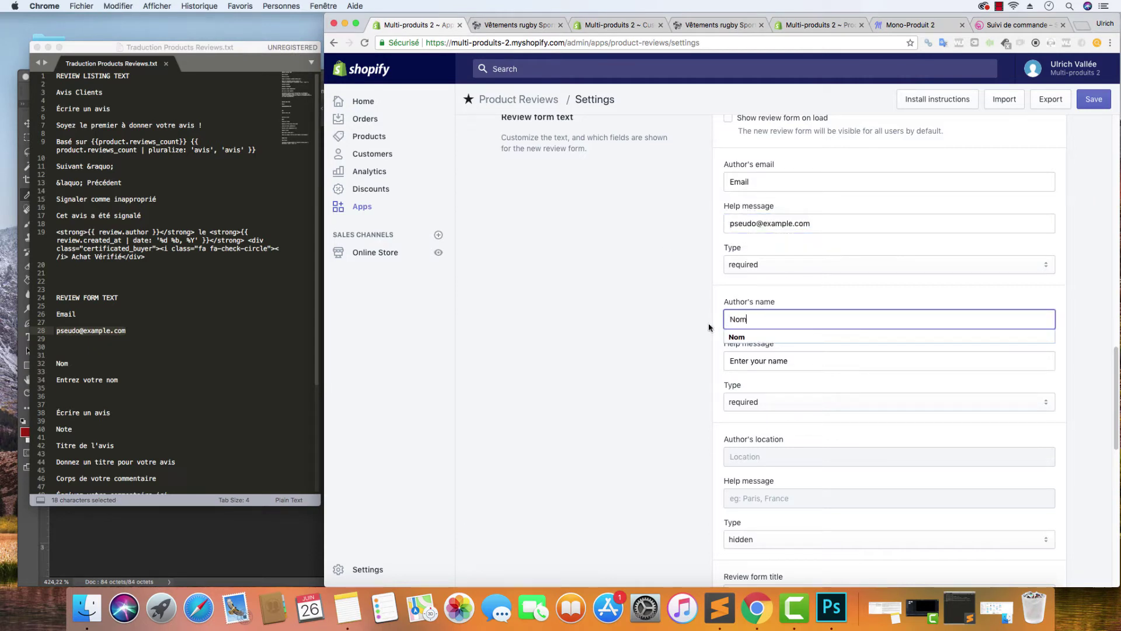
- Replace the help message under Author's name with "Entrez votre nom" from the translation file
{"action": "left_click", "coordinate": [195, 359]}
{"action": "left_click_drag", "start_coordinate": [136, 382], "coordinate": [56, 382]}
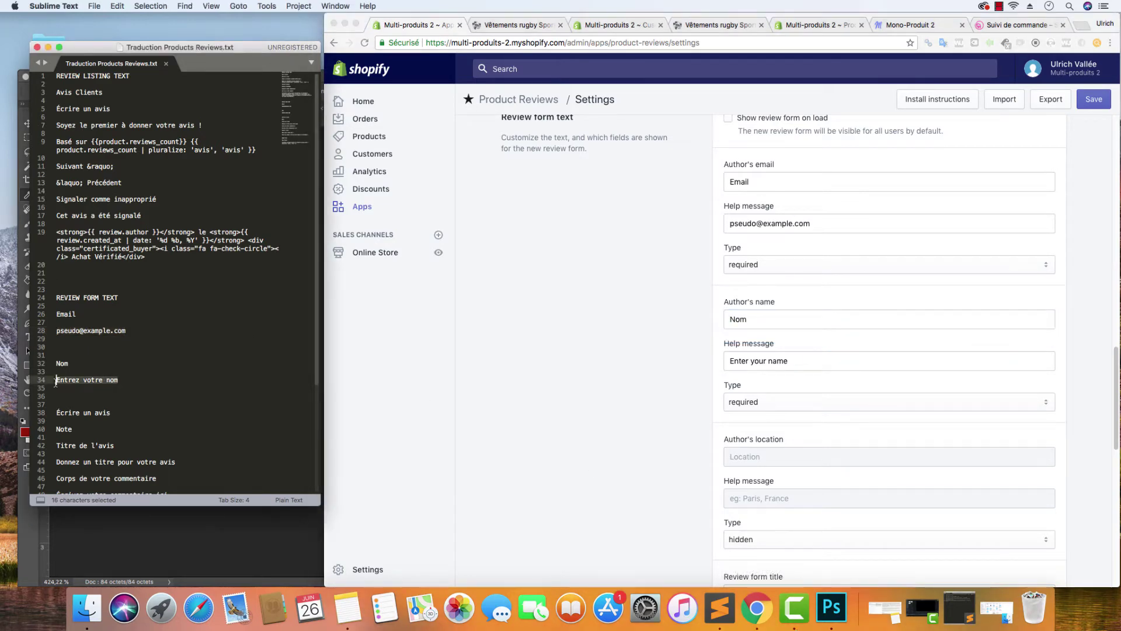
{"action": "key", "text": "super+c"}
{"action": "left_click", "coordinate": [663, 359]}
{"action": "key", "text": "Tab"}
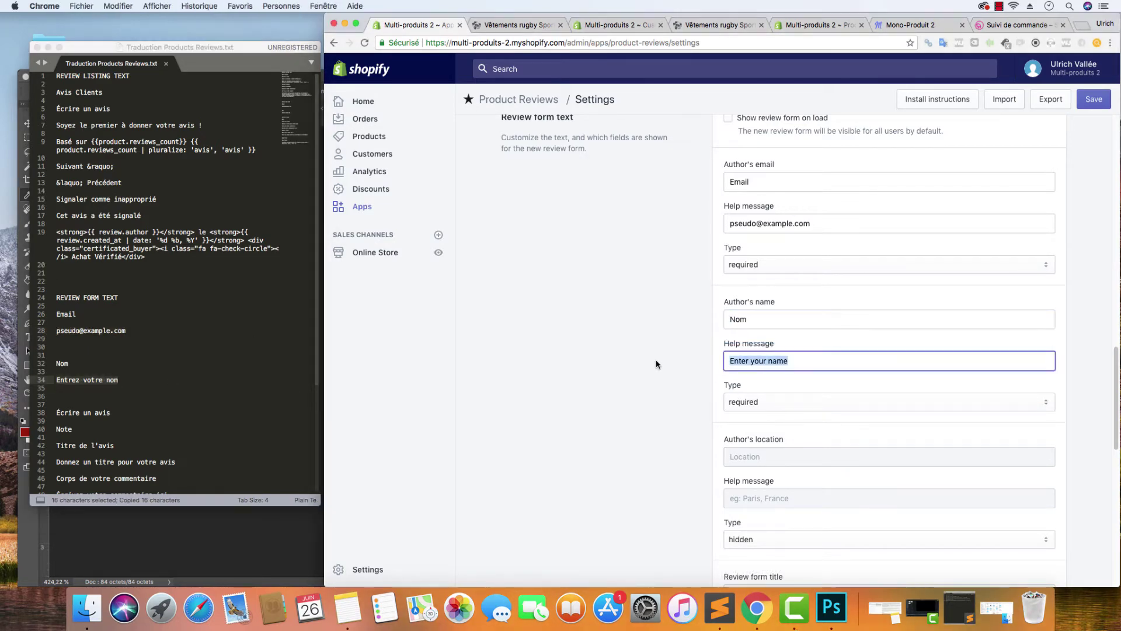
{"action": "key", "text": "super+v"}
- Set Review form title to "Écrire un avis" from the translation file and Review rating to "Note"
{"action": "scroll", "coordinate": [685, 381], "scroll_direction": "down", "scroll_amount": 5}
{"action": "left_click", "coordinate": [205, 394]}
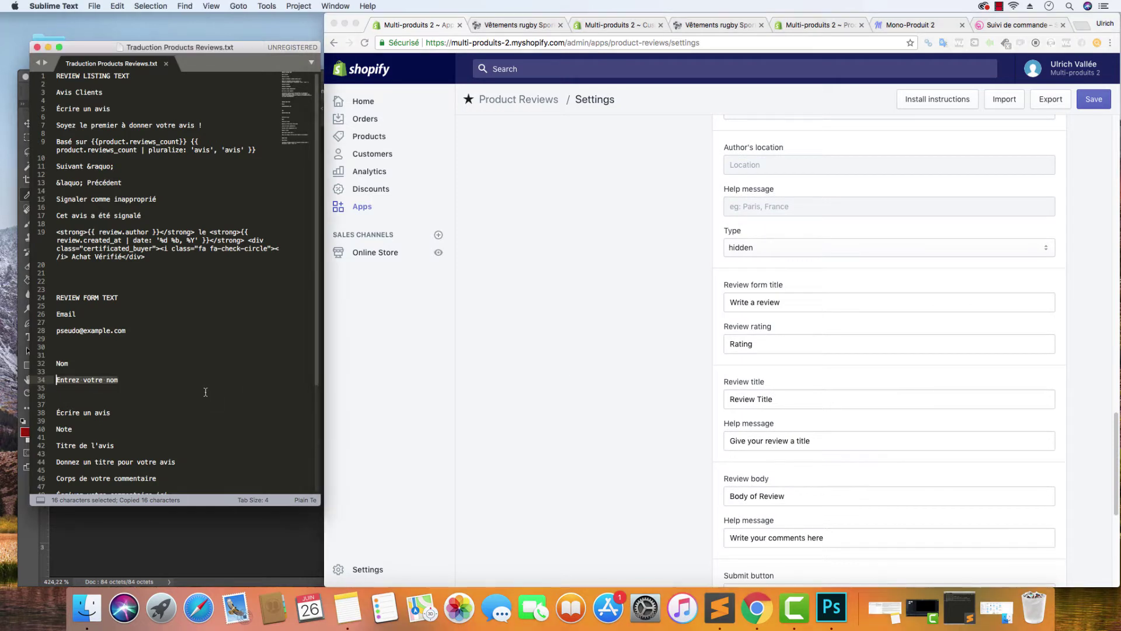
{"action": "scroll", "coordinate": [206, 394], "scroll_direction": "down", "scroll_amount": 1}
{"action": "scroll", "coordinate": [205, 395], "scroll_direction": "down", "scroll_amount": 5}
{"action": "left_click_drag", "start_coordinate": [110, 268], "coordinate": [55, 268]}
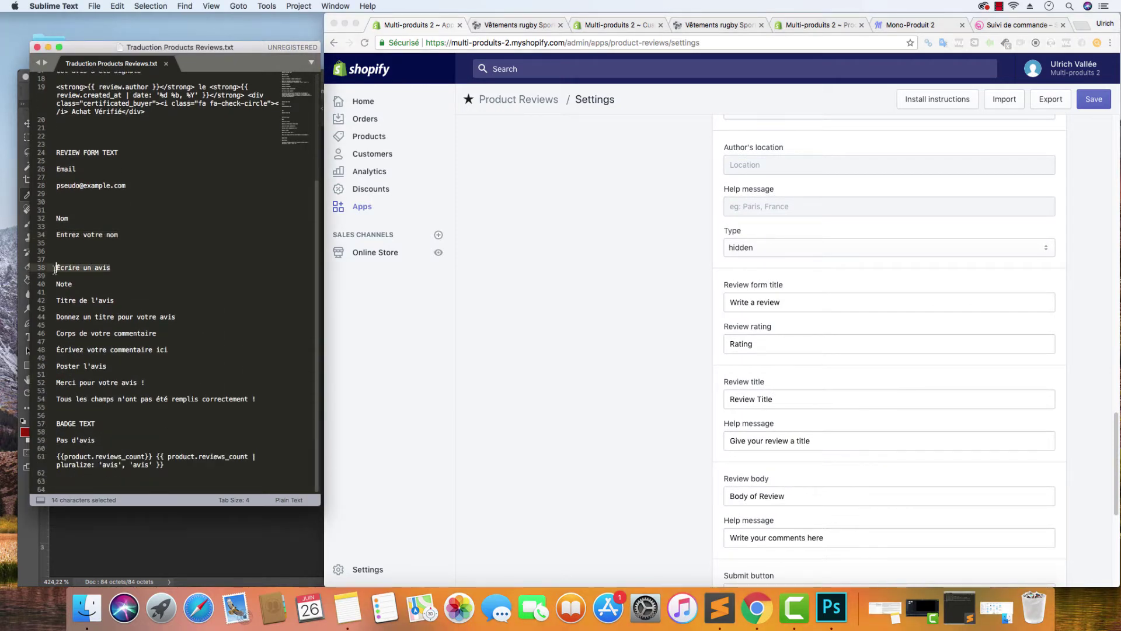
{"action": "key", "text": "super+c"}
{"action": "left_click", "coordinate": [680, 303]}
{"action": "key", "text": "Tab"}
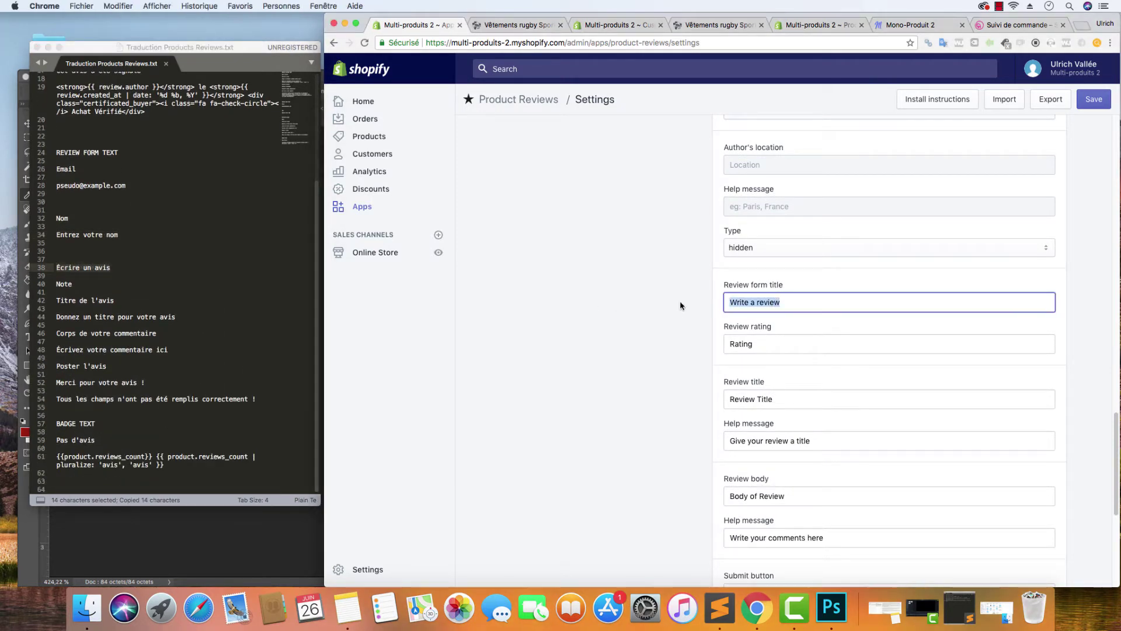
{"action": "key", "text": "super+v"}
{"action": "key", "text": "Tab"}
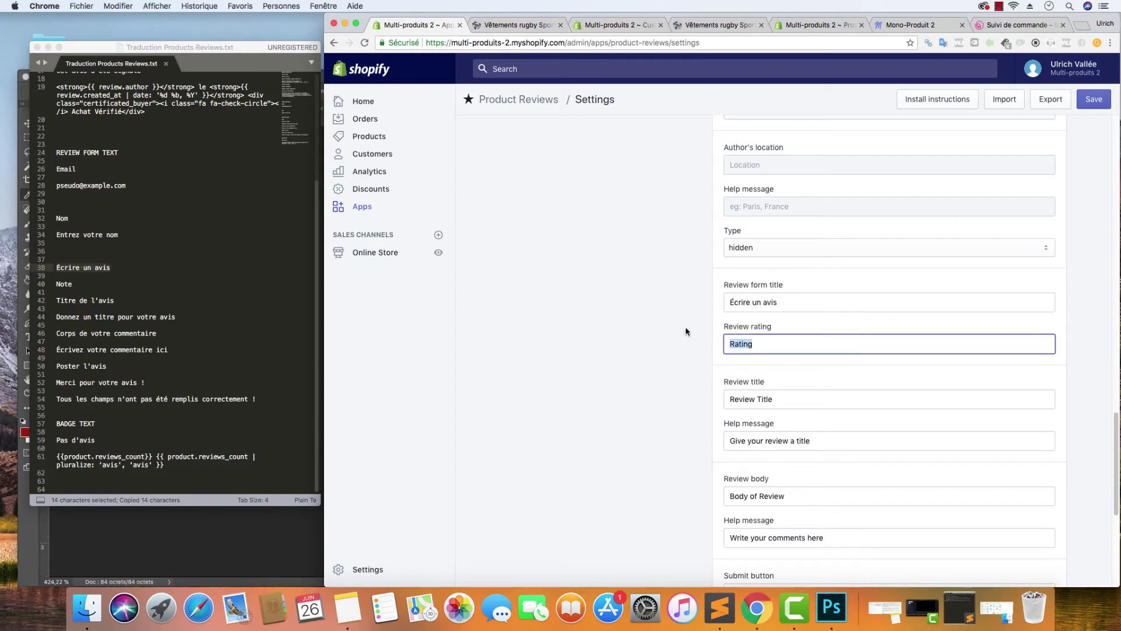
{"action": "type", "text": "Note"}
- Change the Review title label to "Titre de l'avis"
{"action": "left_click", "coordinate": [803, 396]}
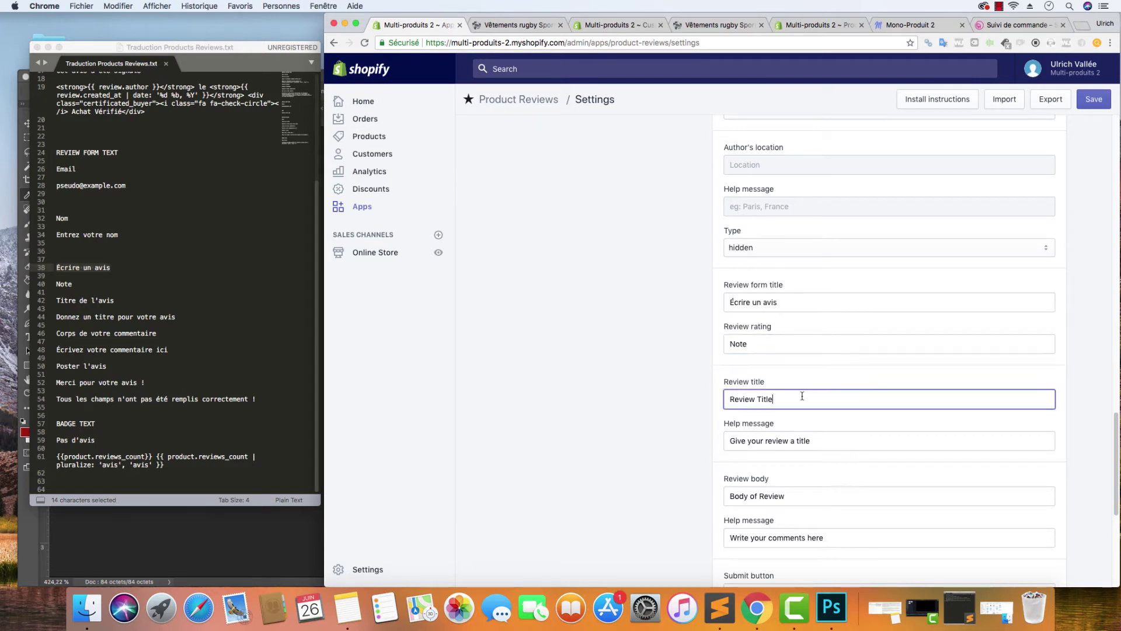
{"action": "left_click_drag", "start_coordinate": [802, 396], "coordinate": [693, 402]}
{"action": "type", "text": "T"}
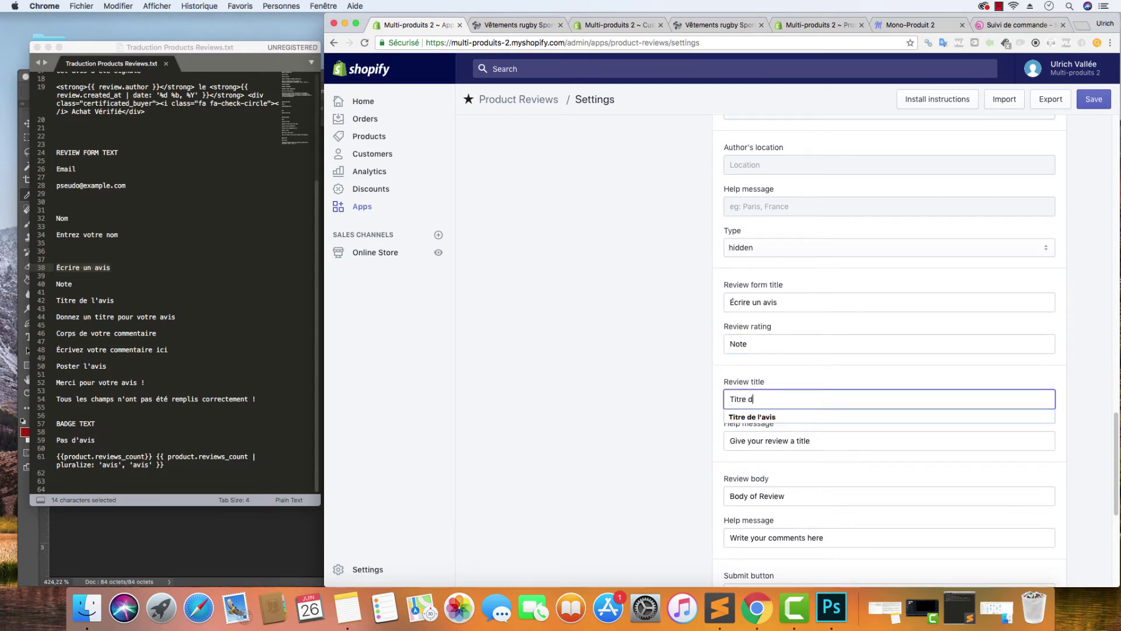
{"action": "type", "text": "itre d"}
{"action": "key", "text": "Down"}
{"action": "key", "text": "Return"}
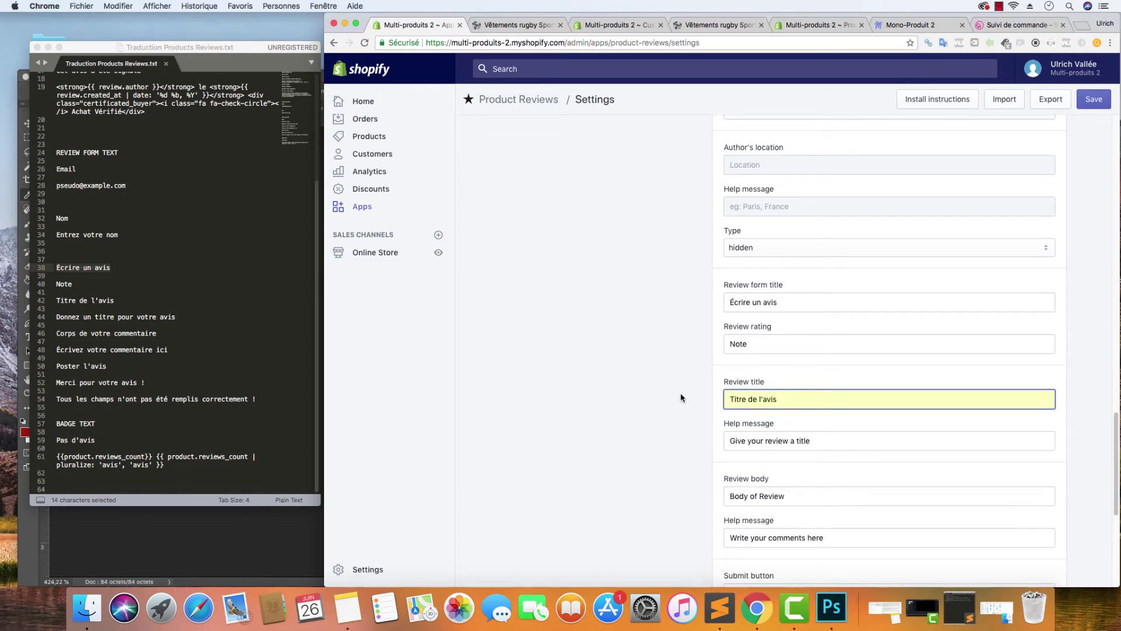
- Replace the help message under Review title with "Donnez un titre pour votre avis"
{"action": "scroll", "coordinate": [680, 397], "scroll_direction": "down", "scroll_amount": 1}
{"action": "key", "text": "Tab"}
{"action": "triple_click", "coordinate": [850, 428]}
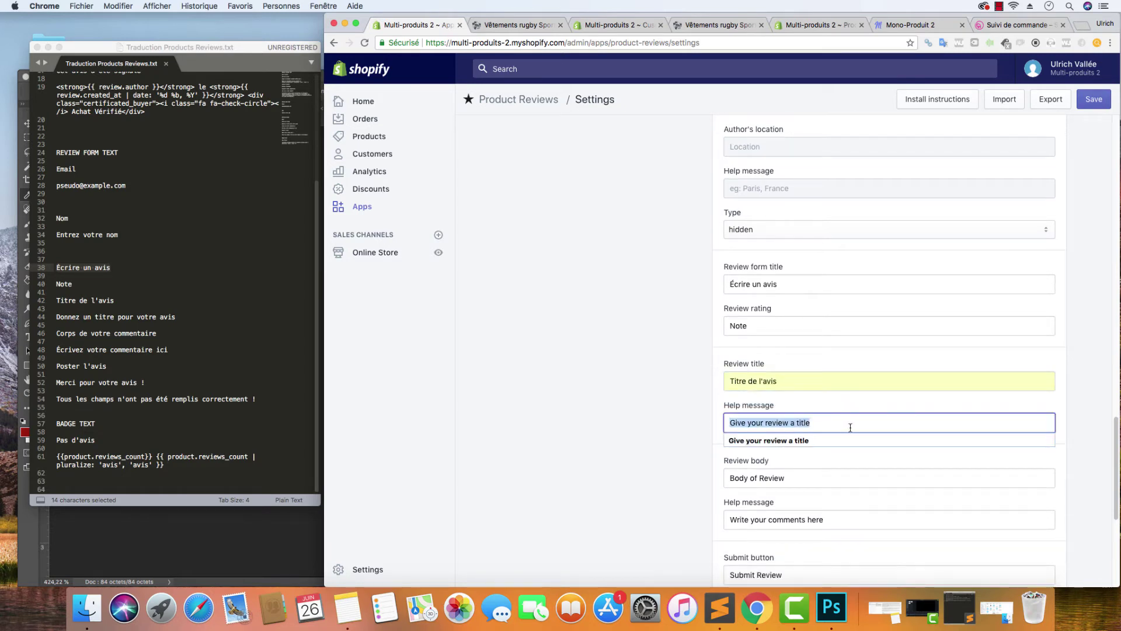
{"action": "key", "text": "BackSpace"}
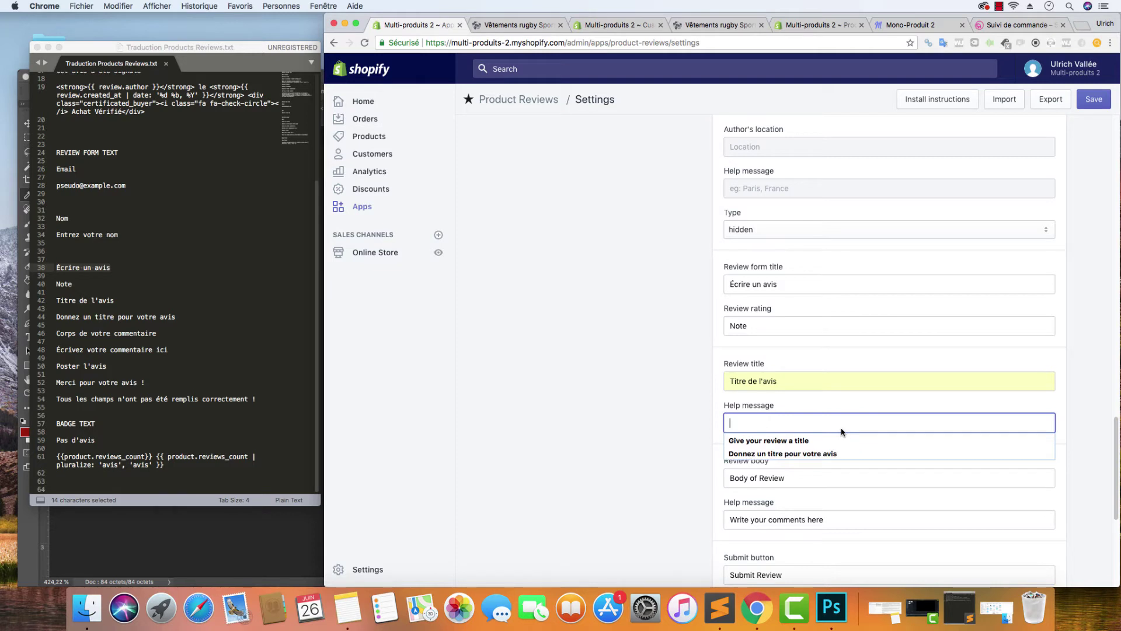
{"action": "left_click", "coordinate": [833, 455]}
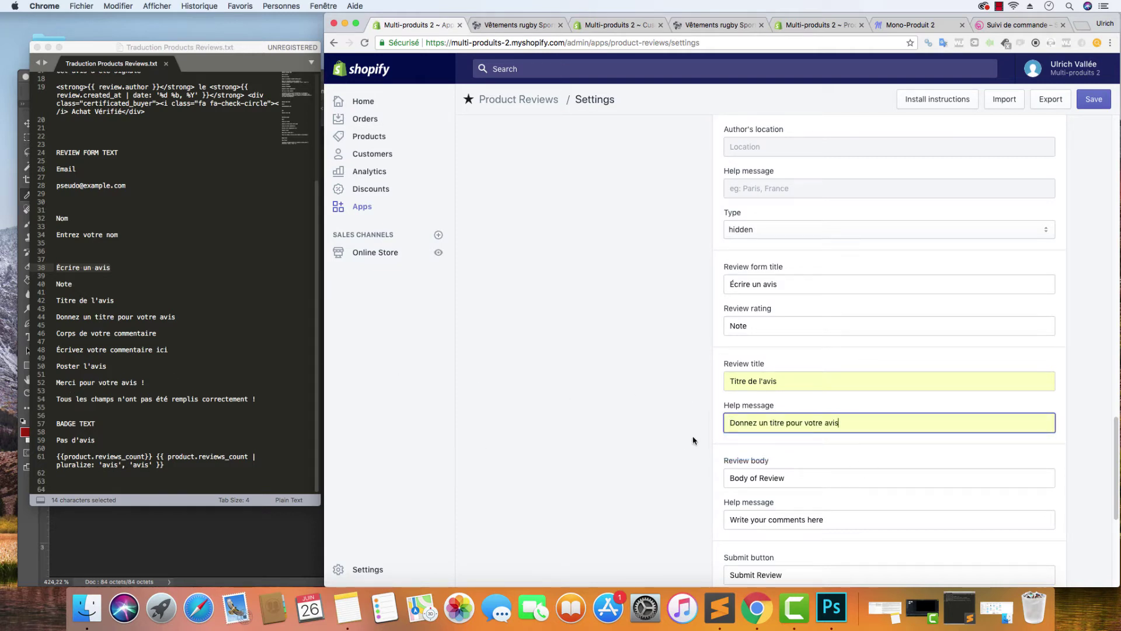
- Change the Review body label to "Corps de votre commentaire"
{"action": "left_click", "coordinate": [815, 478]}
{"action": "left_click_drag", "start_coordinate": [814, 478], "coordinate": [691, 478]}
{"action": "key", "text": "BackSpace"}
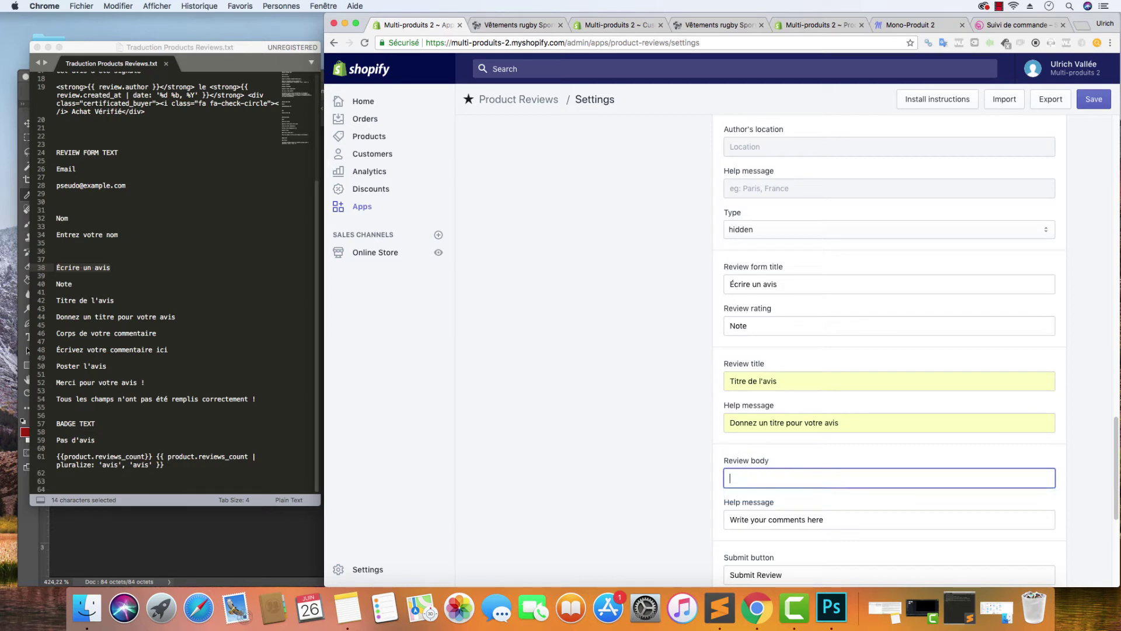
{"action": "key", "text": "Down"}
{"action": "key", "text": "Down"}
{"action": "key", "text": "Down"}
{"action": "key", "text": "Return"}
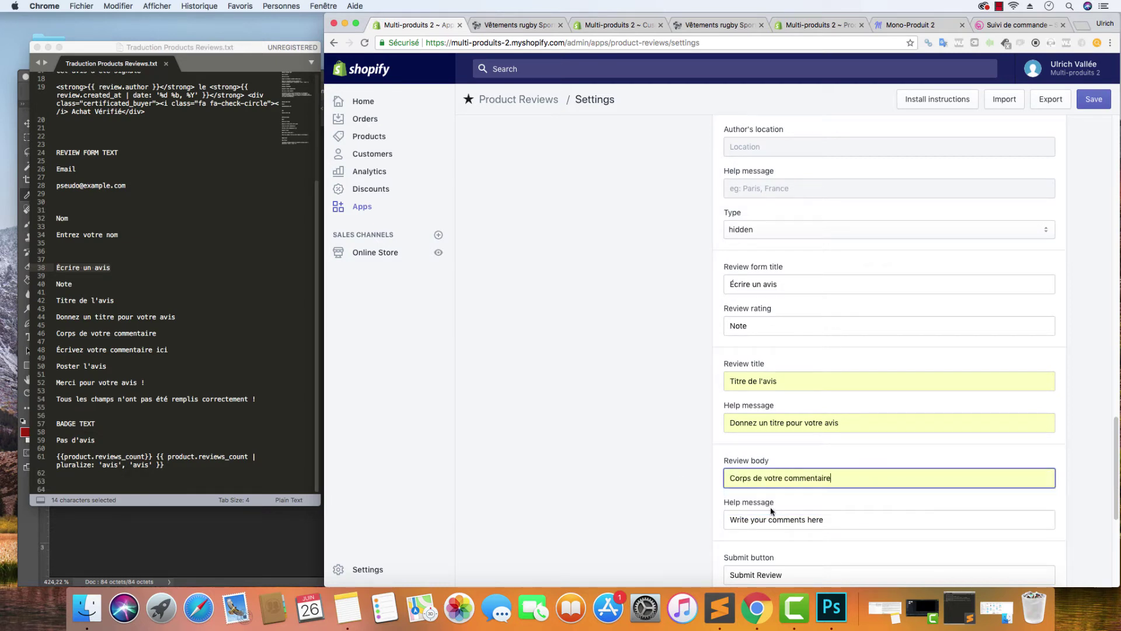
- Replace the help message under Review body with "Écrivez votre commentaire ici"
{"action": "scroll", "coordinate": [744, 457], "scroll_direction": "down", "scroll_amount": 2}
{"action": "left_click", "coordinate": [818, 446]}
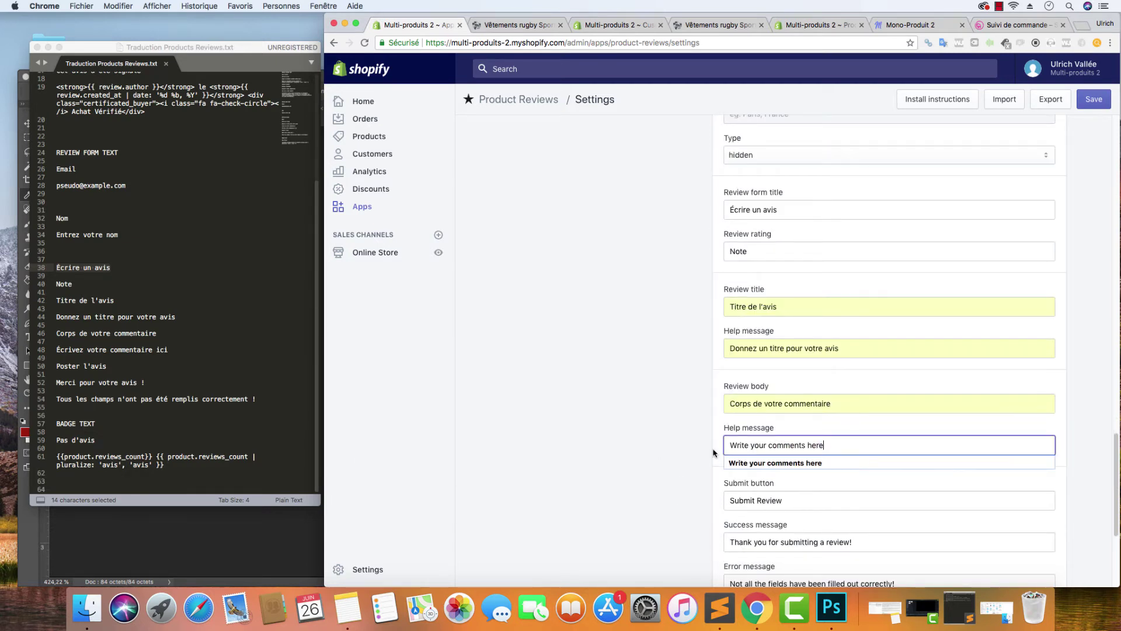
{"action": "key", "text": "super+a"}
{"action": "key", "text": "BackSpace"}
{"action": "left_click", "coordinate": [796, 449]}
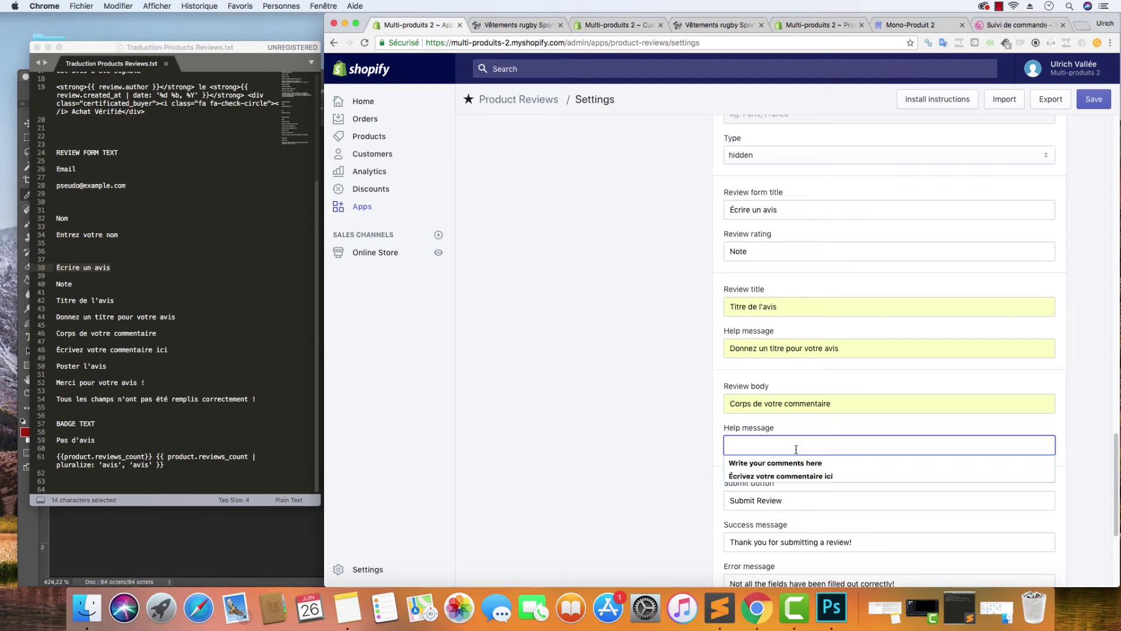
{"action": "left_click", "coordinate": [796, 476]}
- Change the Submit button text to "Poster l'avis"
{"action": "scroll", "coordinate": [664, 463], "scroll_direction": "down", "scroll_amount": 3}
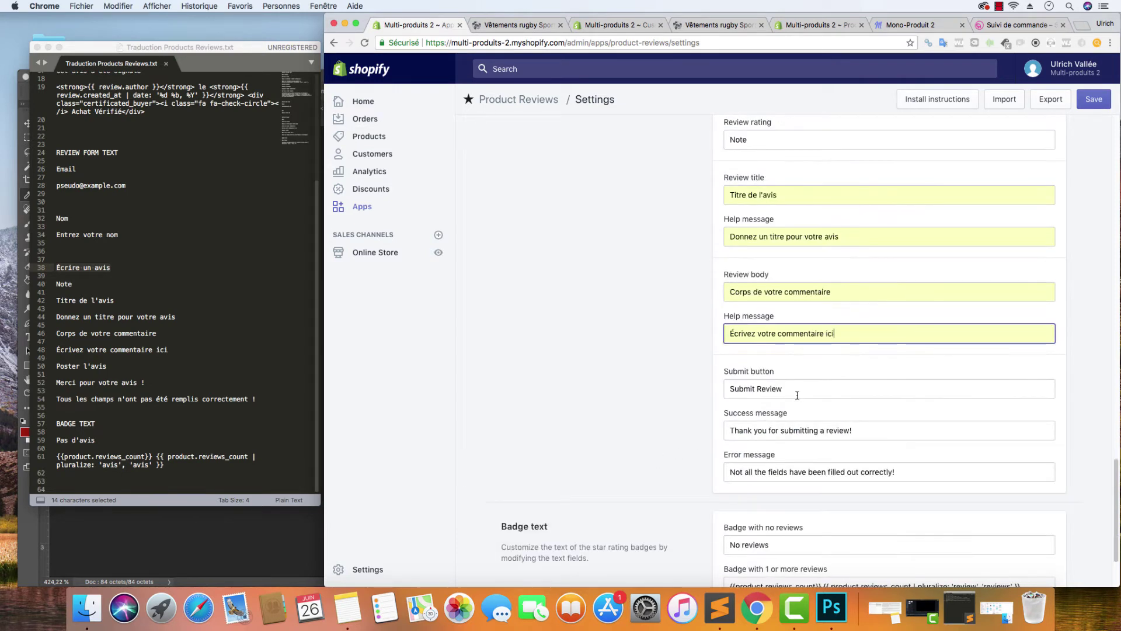
{"action": "triple_click", "coordinate": [797, 390]}
{"action": "key", "text": "BackSpace"}
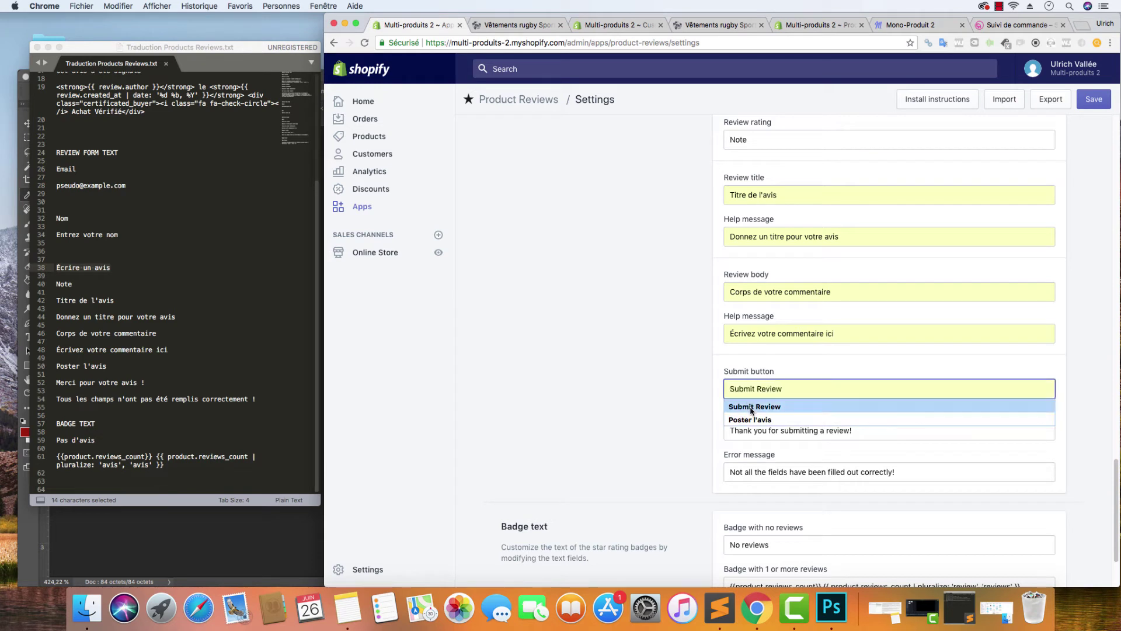
{"action": "left_click", "coordinate": [754, 419]}
- Replace the review form's success message with "Merci pour votre avis !"
{"action": "scroll", "coordinate": [800, 421], "scroll_direction": "down", "scroll_amount": 1}
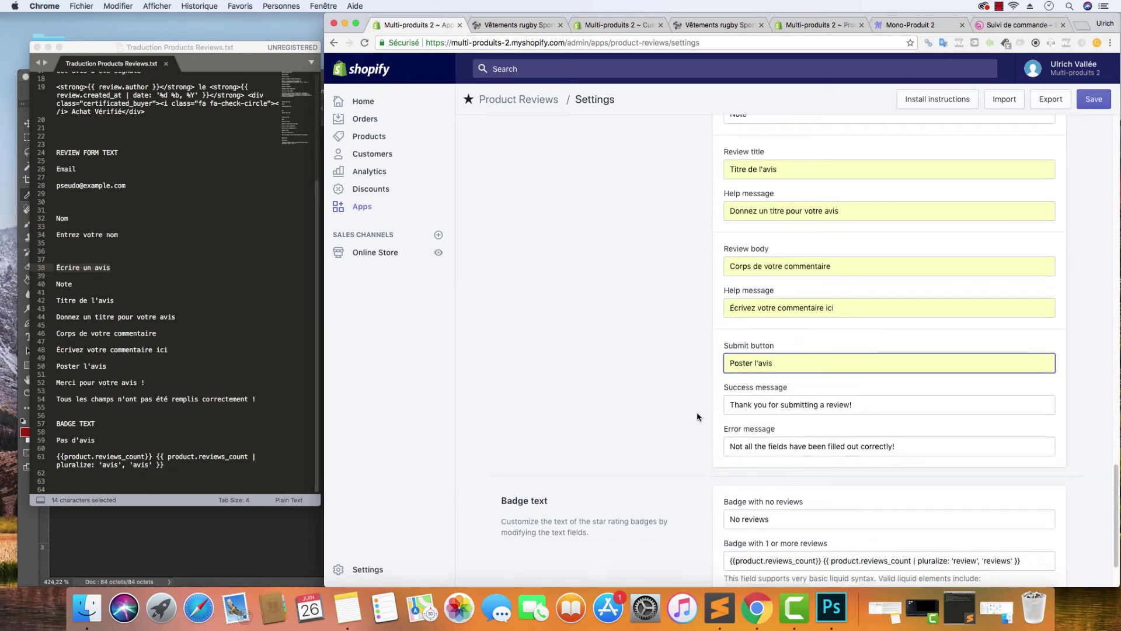
{"action": "left_click", "coordinate": [826, 407]}
{"action": "key", "text": "BackSpace"}
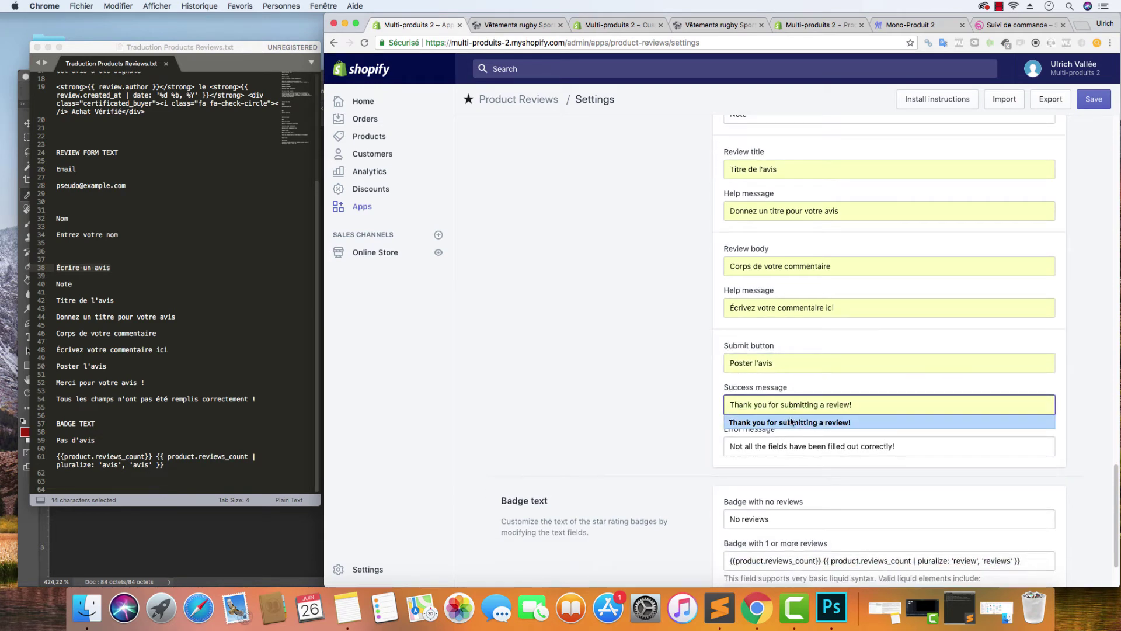
{"action": "left_click_drag", "start_coordinate": [859, 402], "coordinate": [636, 409]}
{"action": "key", "text": "BackSpace"}
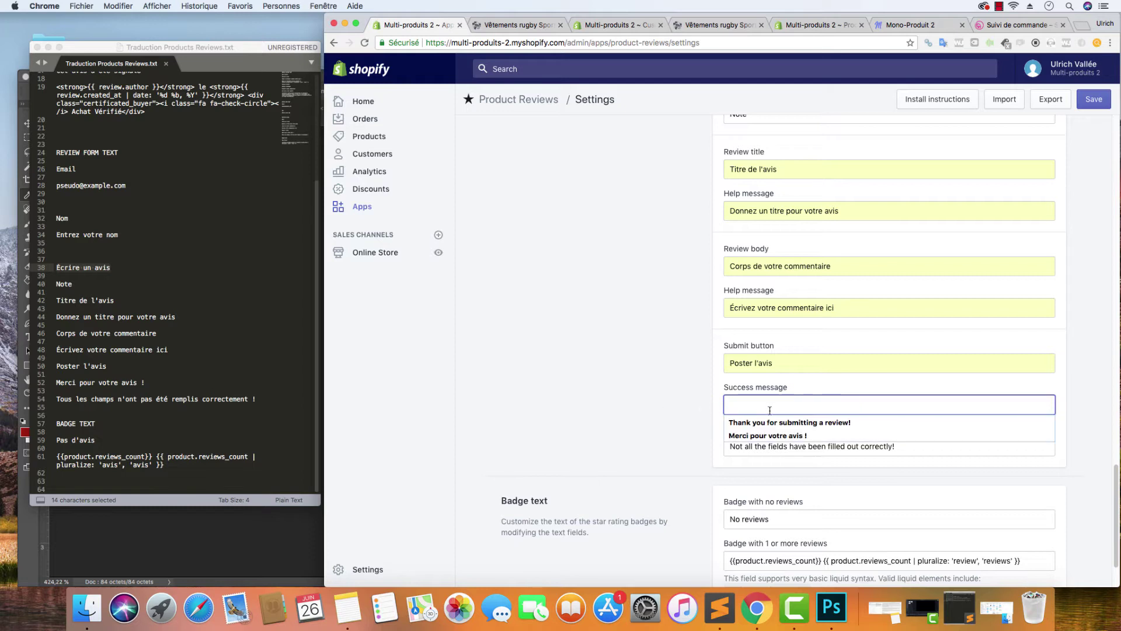
{"action": "left_click", "coordinate": [771, 435]}
- Replace the review form's error message with "Tous les champs n'ont pas été remplis correctement !"
{"action": "left_click_drag", "start_coordinate": [957, 445], "coordinate": [642, 447]}
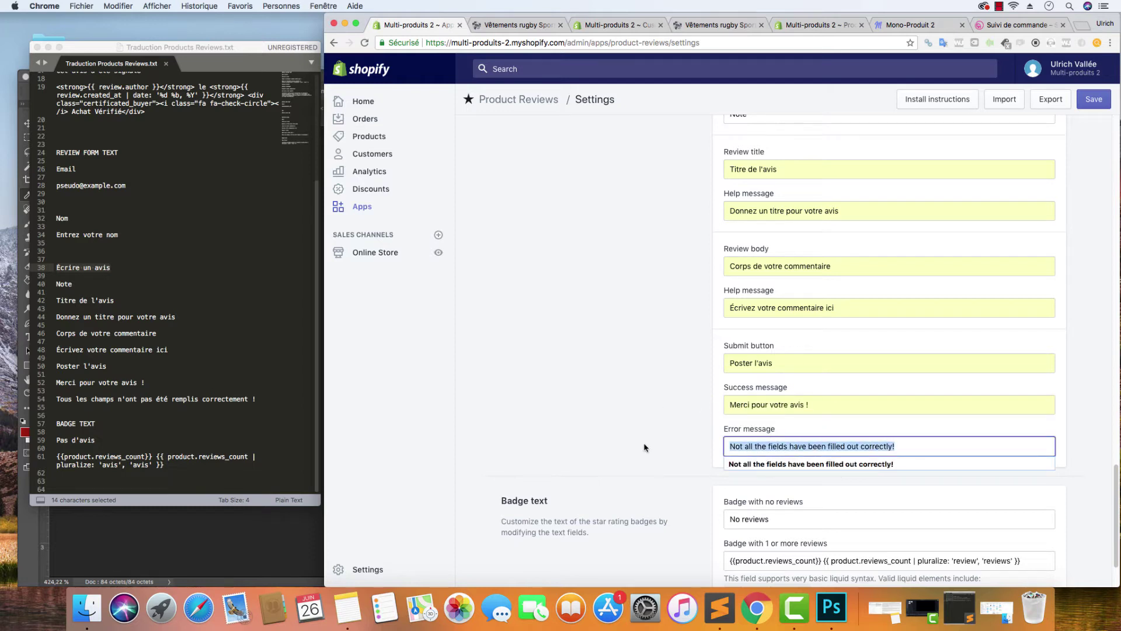
{"action": "key", "text": "BackSpace"}
{"action": "left_click", "coordinate": [770, 477]}
- Change the badge text for products with no reviews to "Pas d'avis"
{"action": "scroll", "coordinate": [664, 464], "scroll_direction": "down", "scroll_amount": 3}
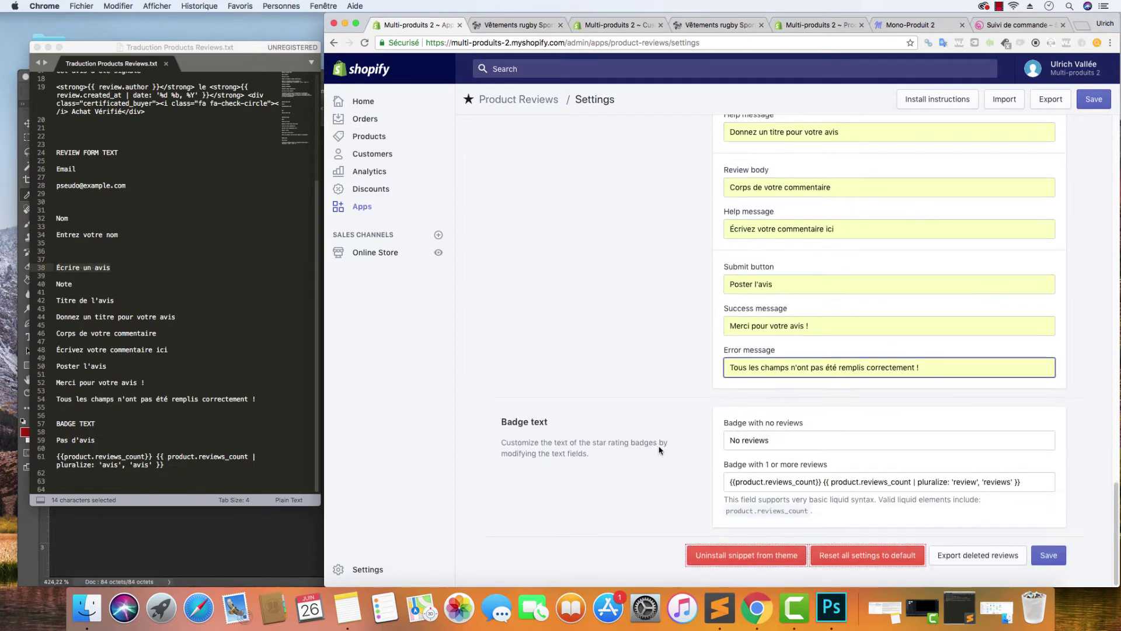
{"action": "left_click_drag", "start_coordinate": [777, 435], "coordinate": [655, 438]}
{"action": "key", "text": "BackSpace"}
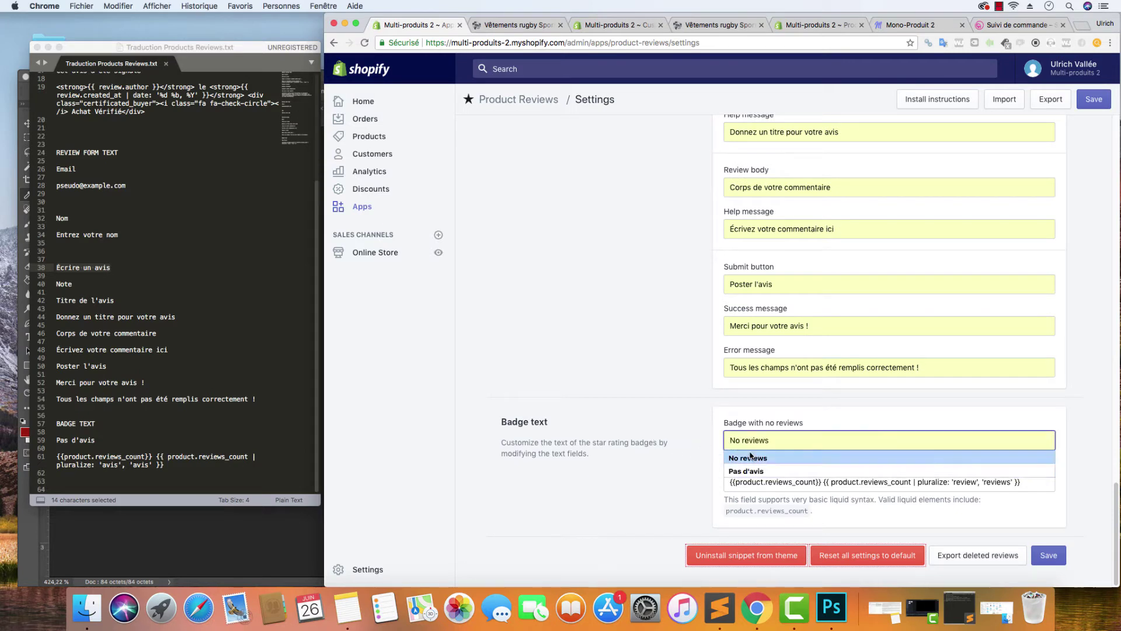
{"action": "left_click", "coordinate": [754, 469]}
- Set the badge text for one or more reviews to "{{product.reviews_count}} {{ product.reviews_count | pluralize: 'avis', 'avis' }}" and save the settings
{"action": "left_click", "coordinate": [1026, 482]}
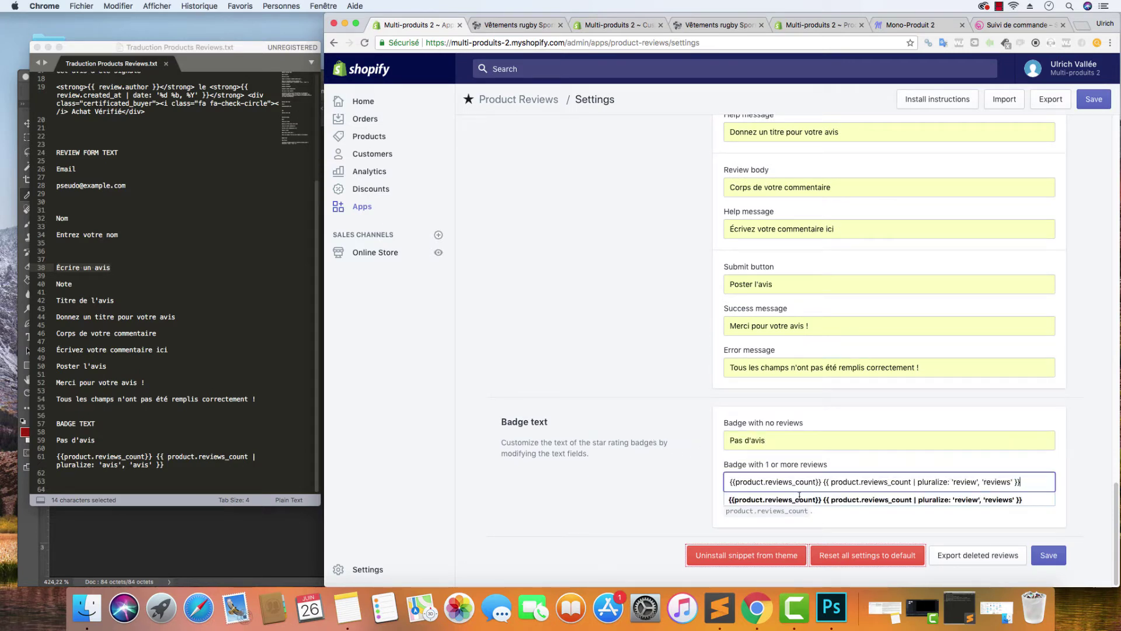
{"action": "left_click", "coordinate": [721, 483], "text": "shift"}
{"action": "key", "text": "BackSpace"}
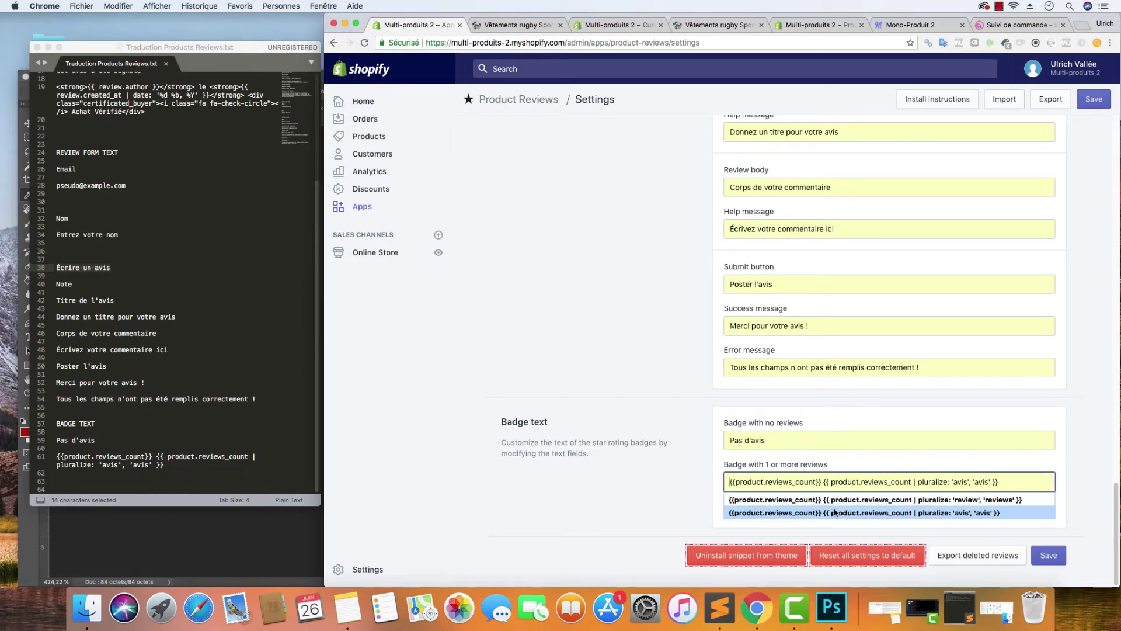
{"action": "left_click", "coordinate": [835, 513]}
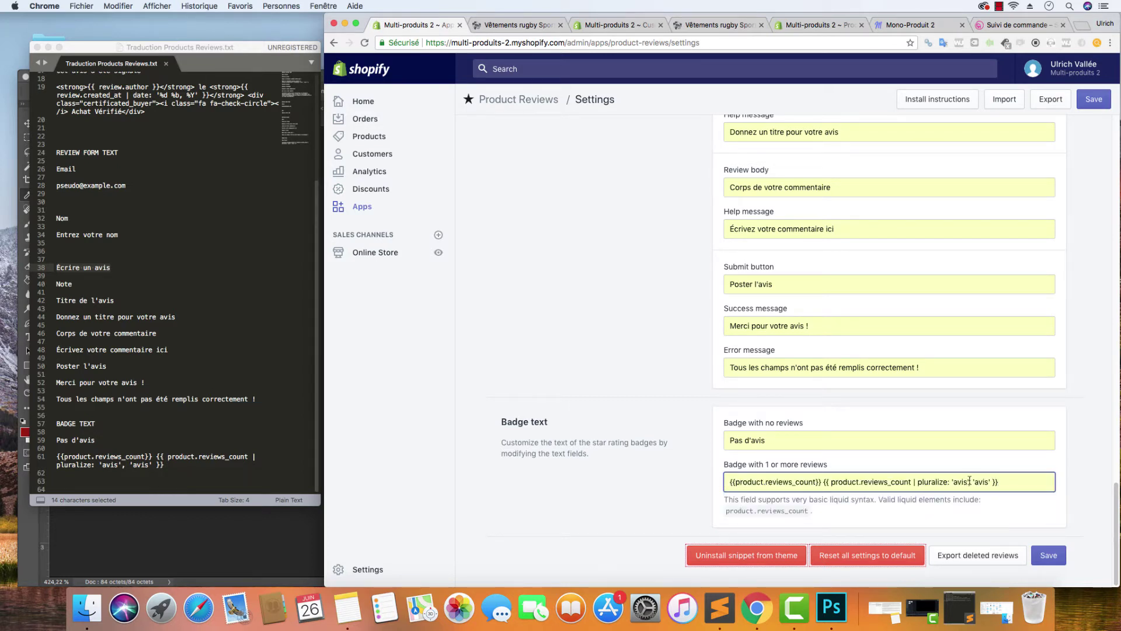
{"action": "double_click", "coordinate": [962, 481]}
{"action": "left_click", "coordinate": [972, 482]}
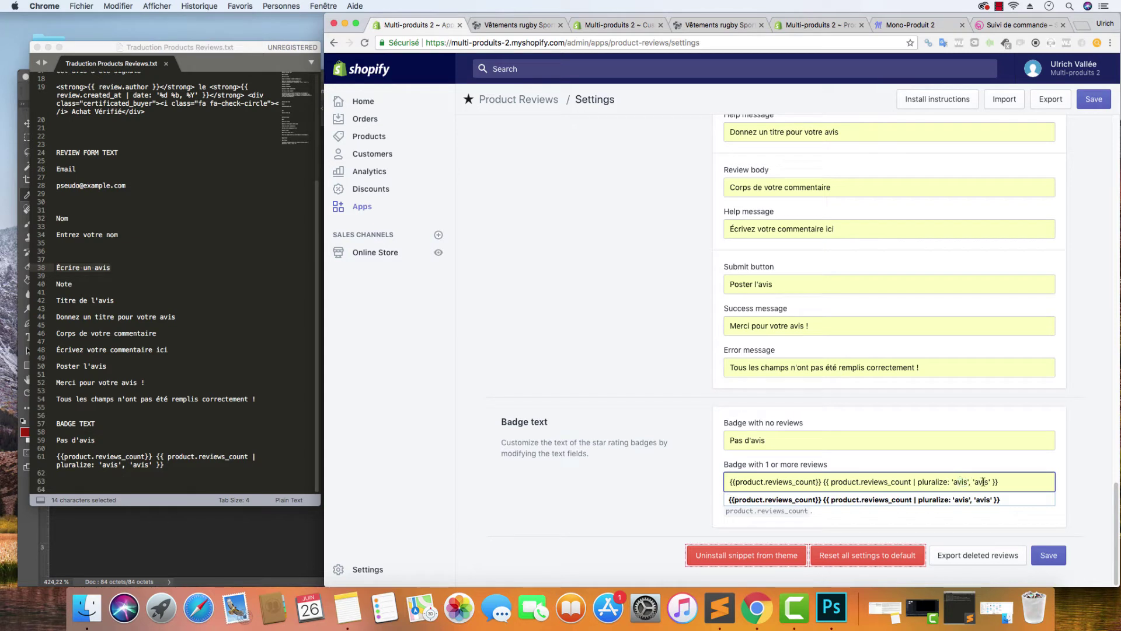
{"action": "left_click", "coordinate": [1093, 100]}
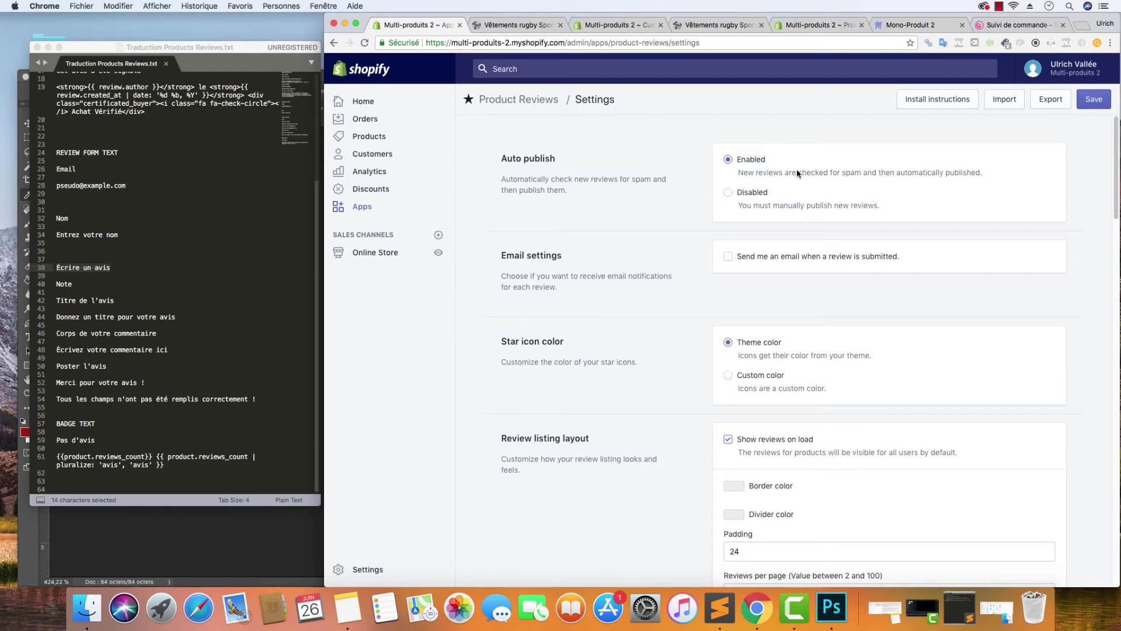
{"action": "left_click", "coordinate": [1078, 105]}
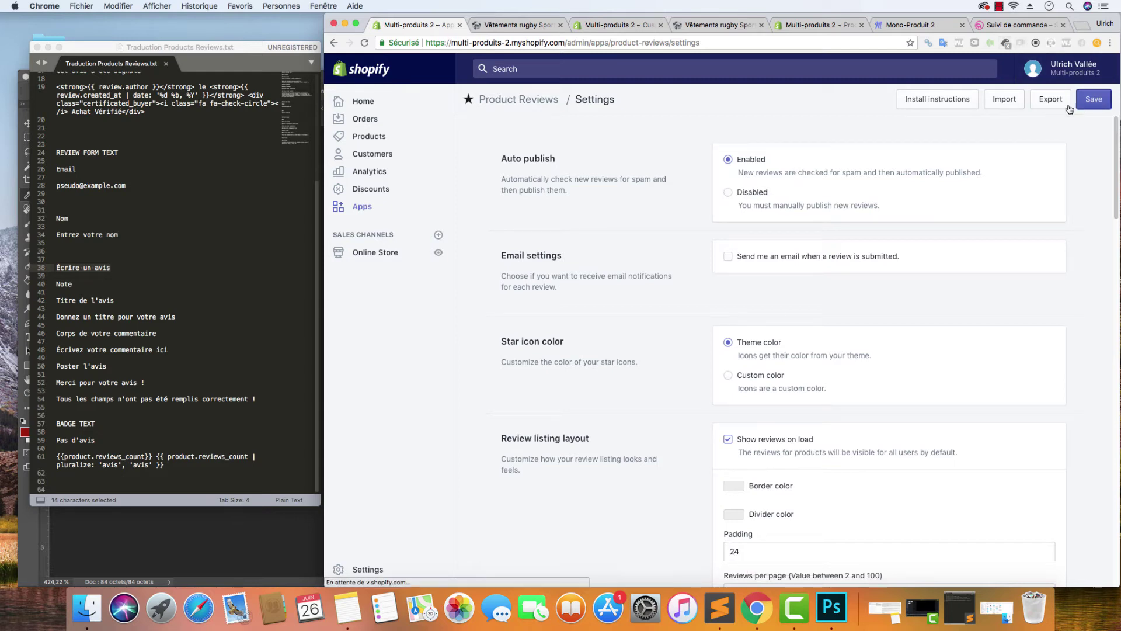
- Switch to the storefront page, widen the browser window to the full screen and open the review form for Le Produit du Mois
{"action": "left_click", "coordinate": [523, 25]}
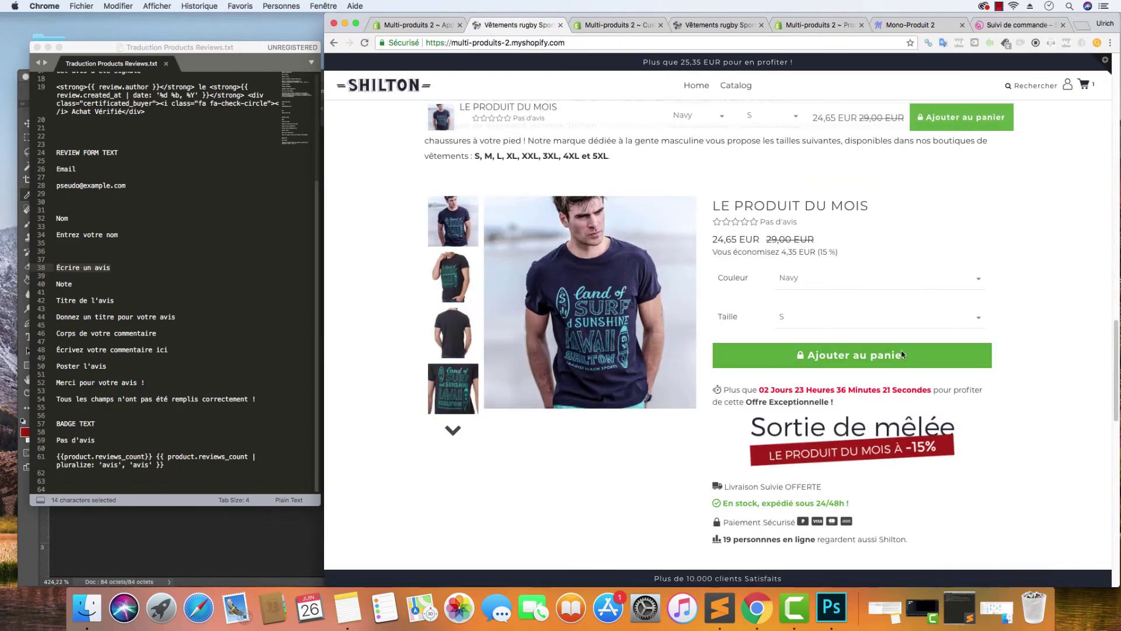
{"action": "scroll", "coordinate": [818, 292], "scroll_direction": "down", "scroll_amount": 5}
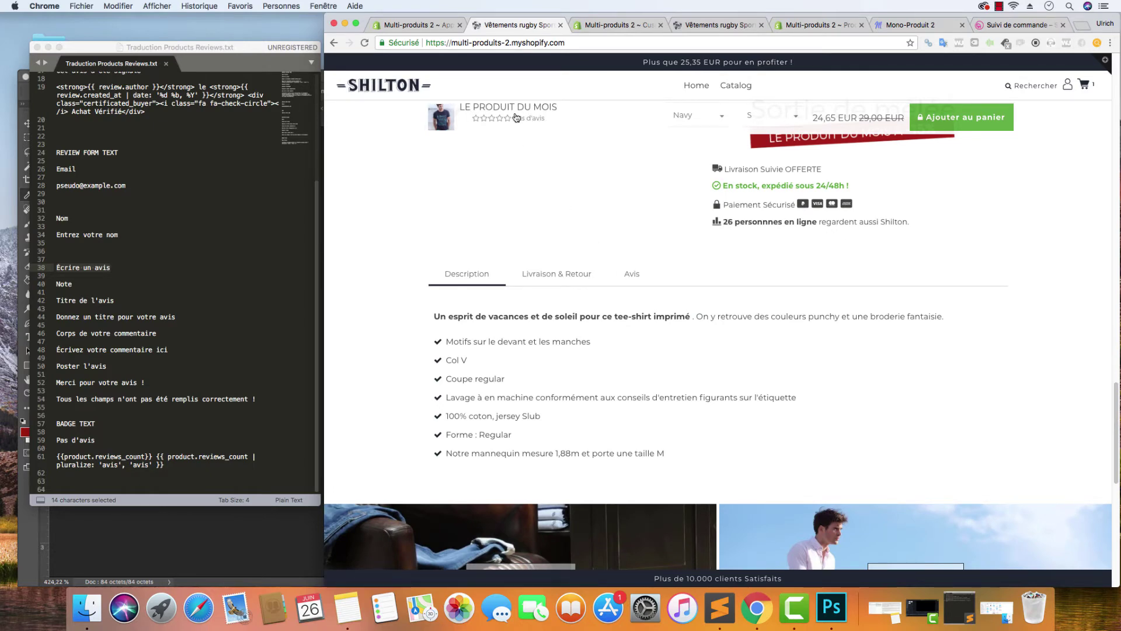
{"action": "scroll", "coordinate": [532, 126], "scroll_direction": "down", "scroll_amount": 3}
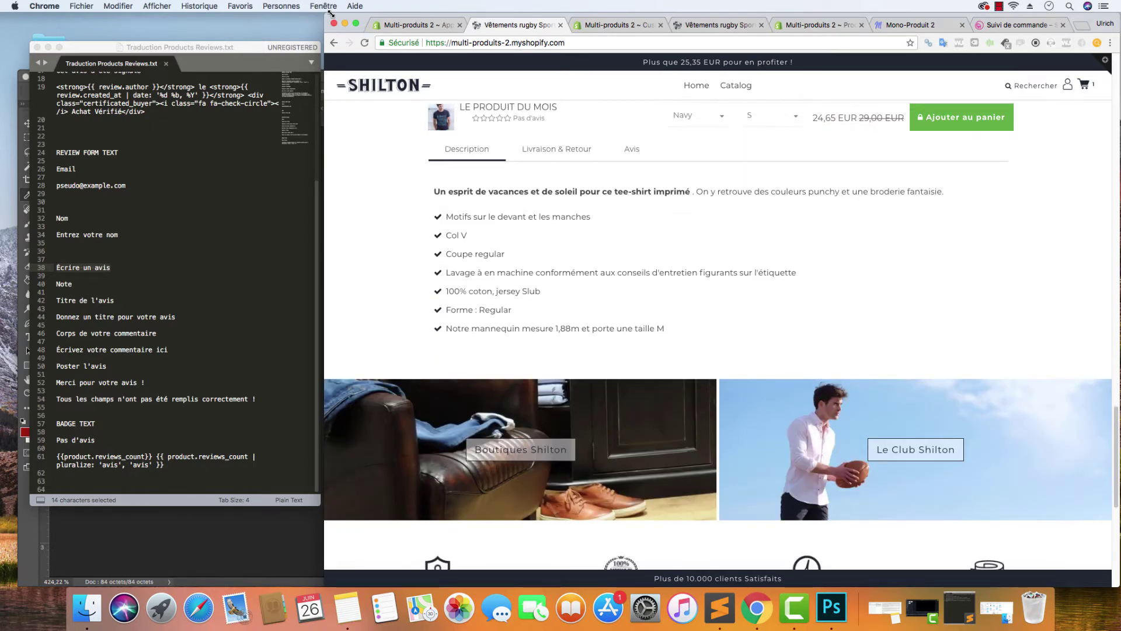
{"action": "left_click_drag", "start_coordinate": [325, 14], "coordinate": [0, 7]}
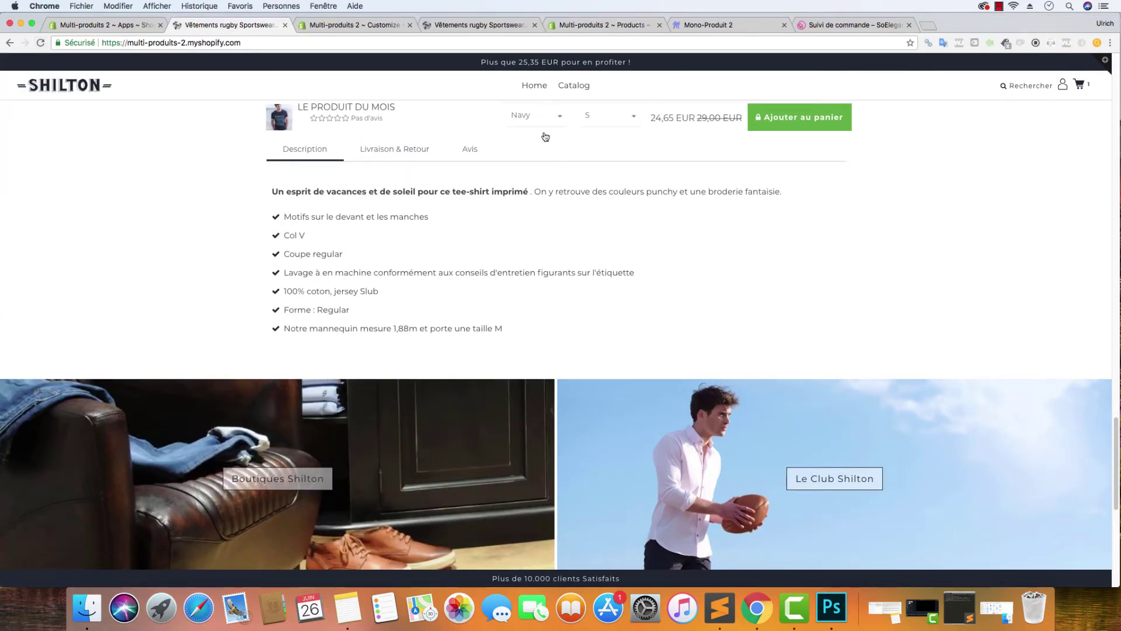
{"action": "left_click", "coordinate": [374, 118]}
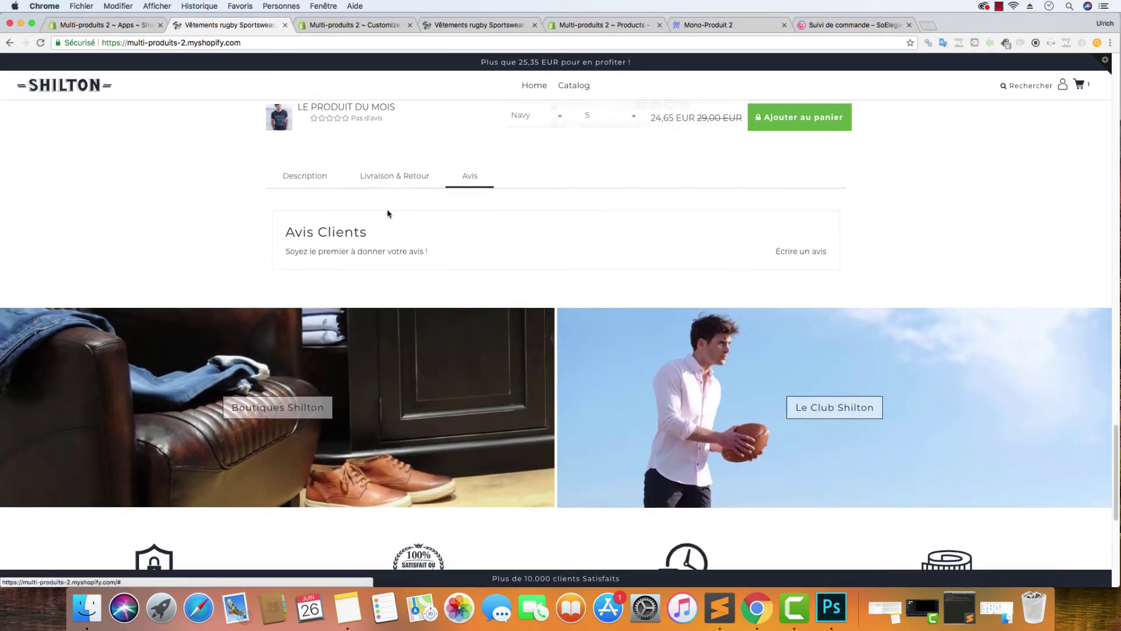
{"action": "left_click", "coordinate": [816, 254]}
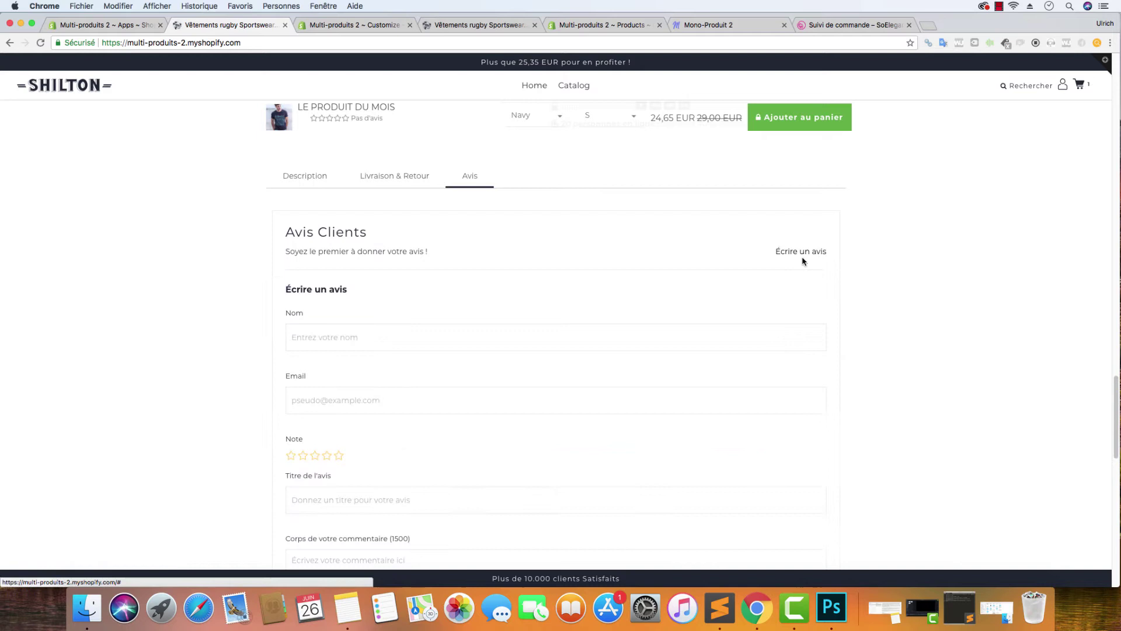
- Fill in the reviewer's name and e-mail, a five-star rating and the review title "T-shirt au top"
{"action": "left_click", "coordinate": [450, 337]}
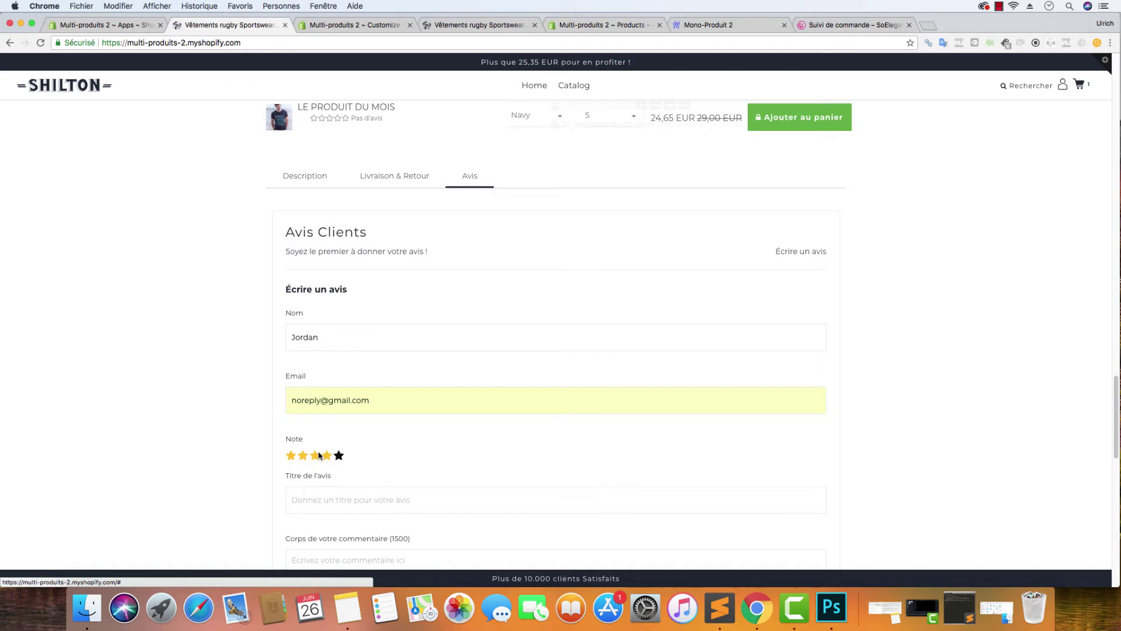
{"action": "scroll", "coordinate": [268, 420], "scroll_direction": "down", "scroll_amount": 3}
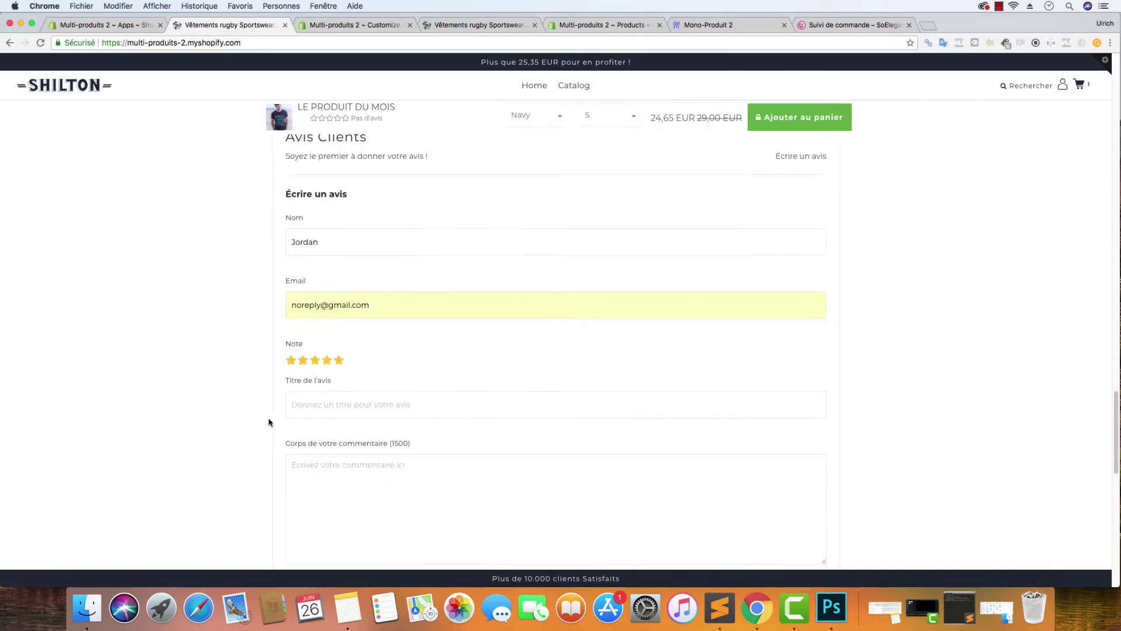
{"action": "left_click", "coordinate": [493, 411]}
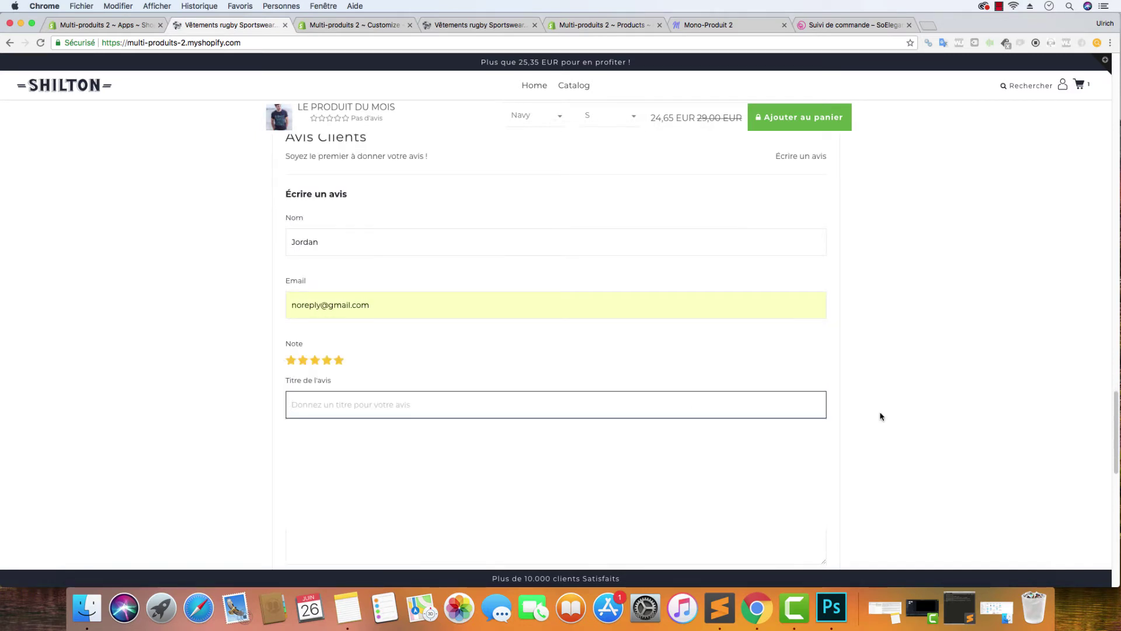
{"action": "type", "text": "T-"}
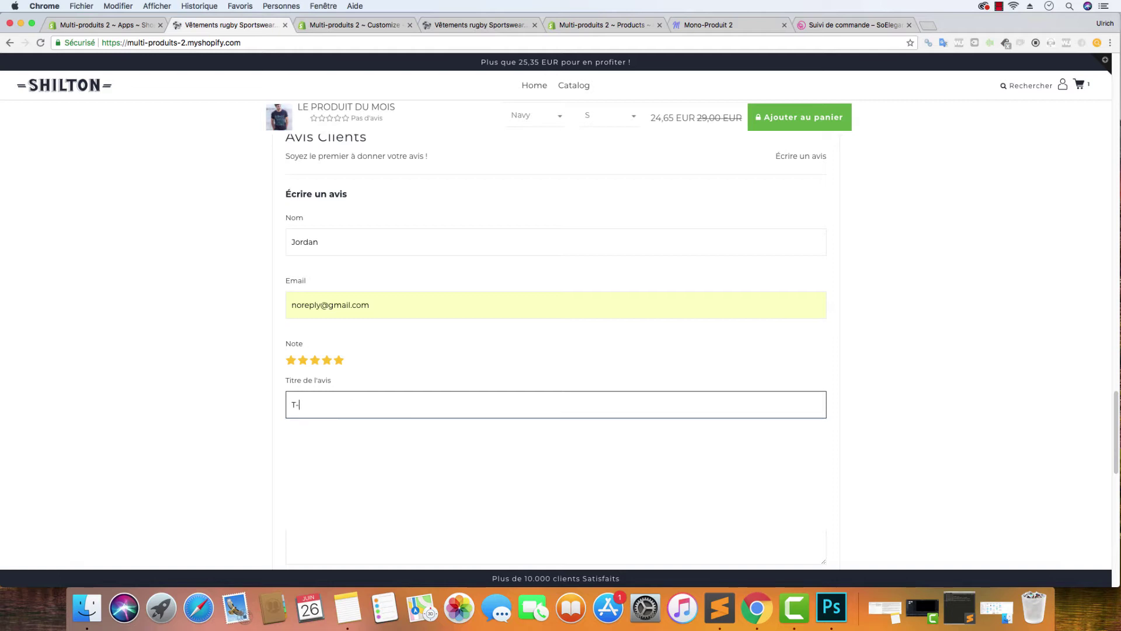
{"action": "type", "text": "shirt au top"}
{"action": "key", "text": "Tab"}
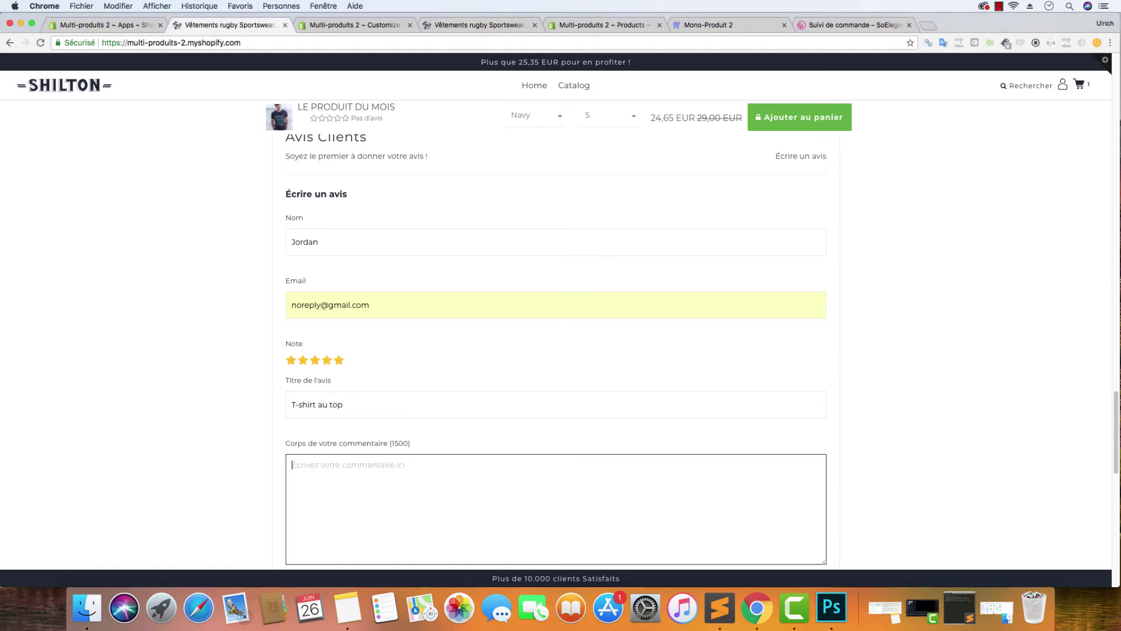
- Write the comment "Très satisfait de ce t-shirt! Taille bien, je recommande." and post the review
{"action": "type", "text": "Très satisfait de ce t-shirt"}
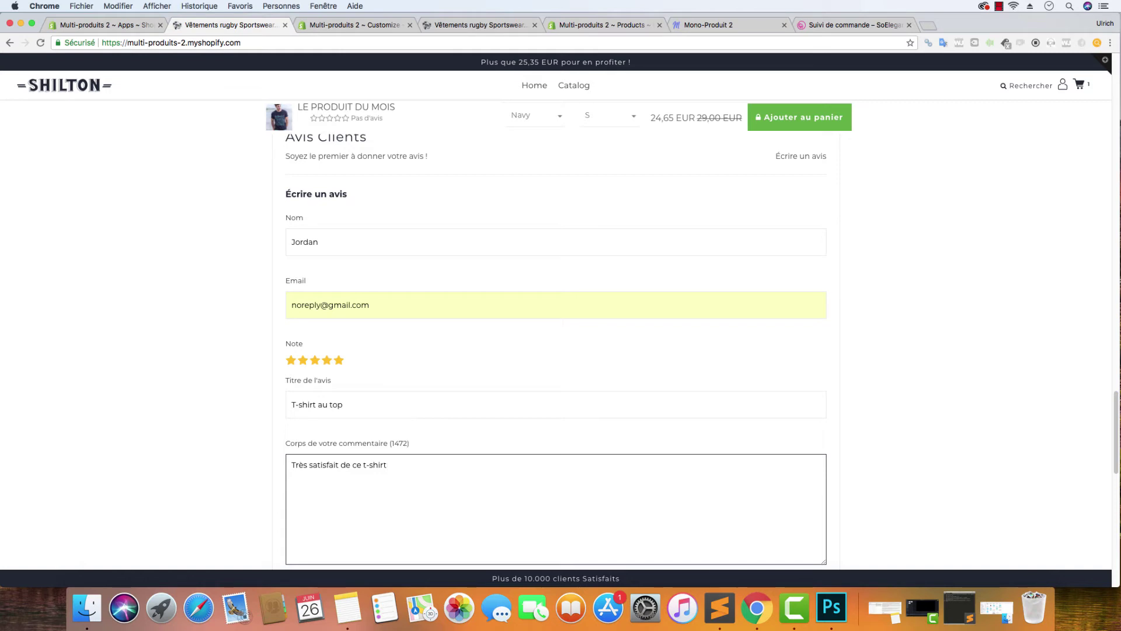
{"action": "type", "text": "! Taille bien, je recommande."}
{"action": "scroll", "coordinate": [863, 370], "scroll_direction": "down", "scroll_amount": 3}
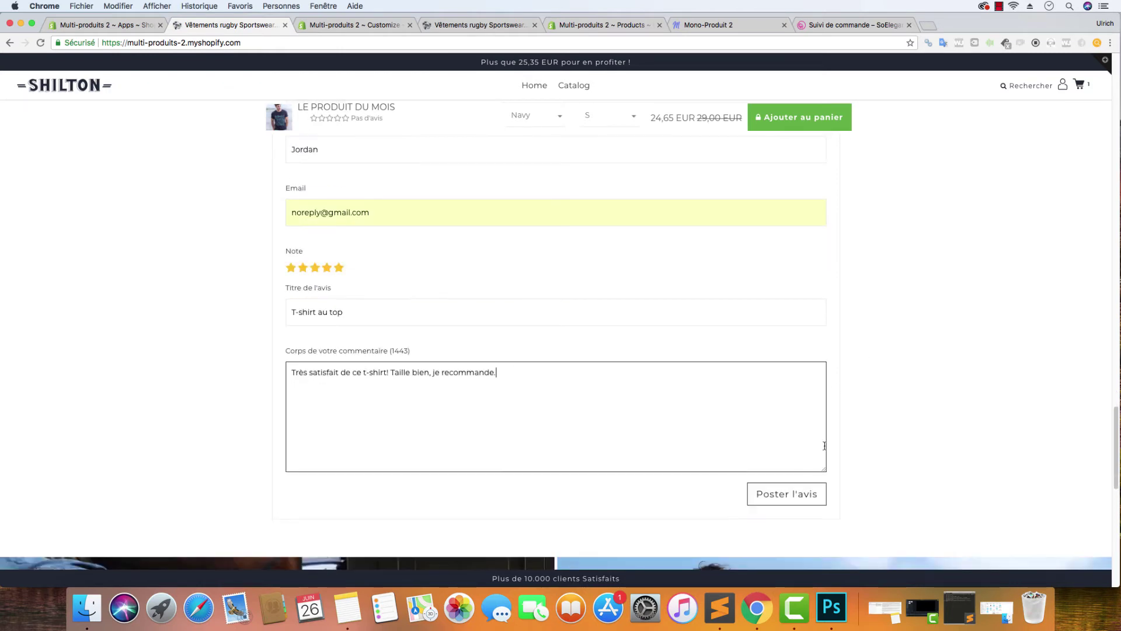
{"action": "left_click", "coordinate": [814, 492]}
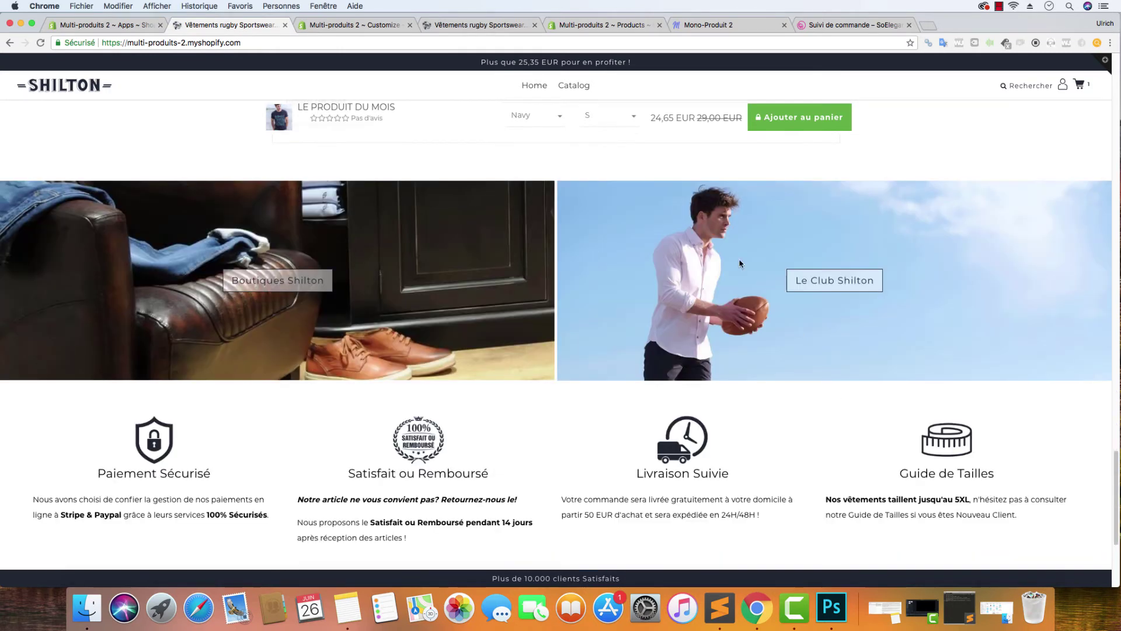
- Reload the storefront page and go to the product's customer reviews from its star rating badge
{"action": "left_click", "coordinate": [41, 44]}
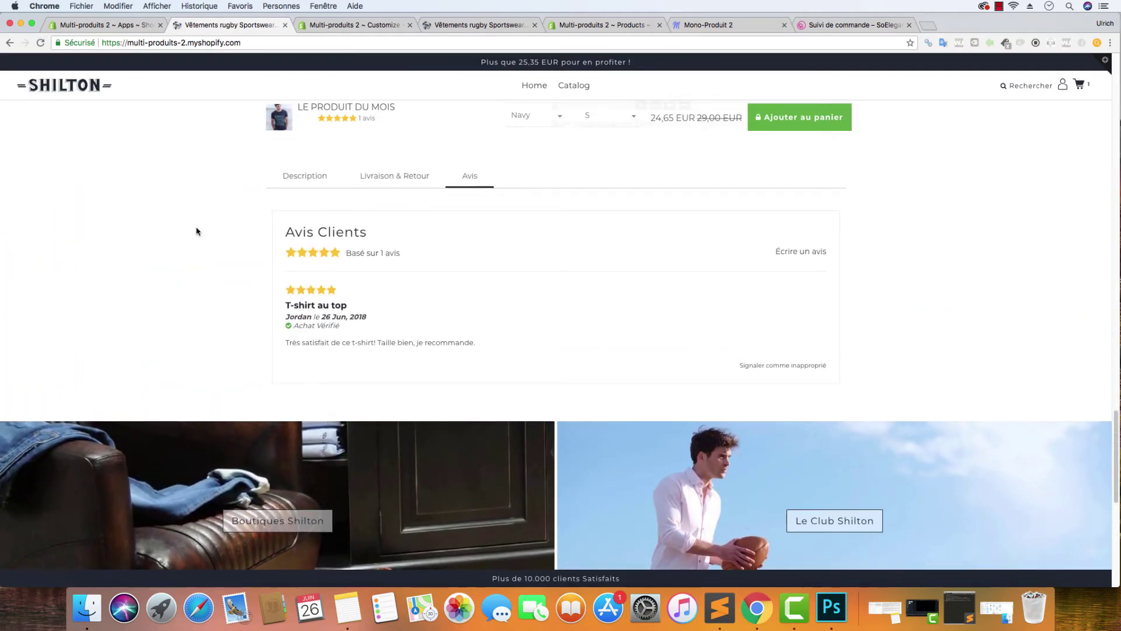
{"action": "scroll", "coordinate": [195, 230], "scroll_direction": "down", "scroll_amount": 3}
{"action": "scroll", "coordinate": [196, 231], "scroll_direction": "up", "scroll_amount": 5}
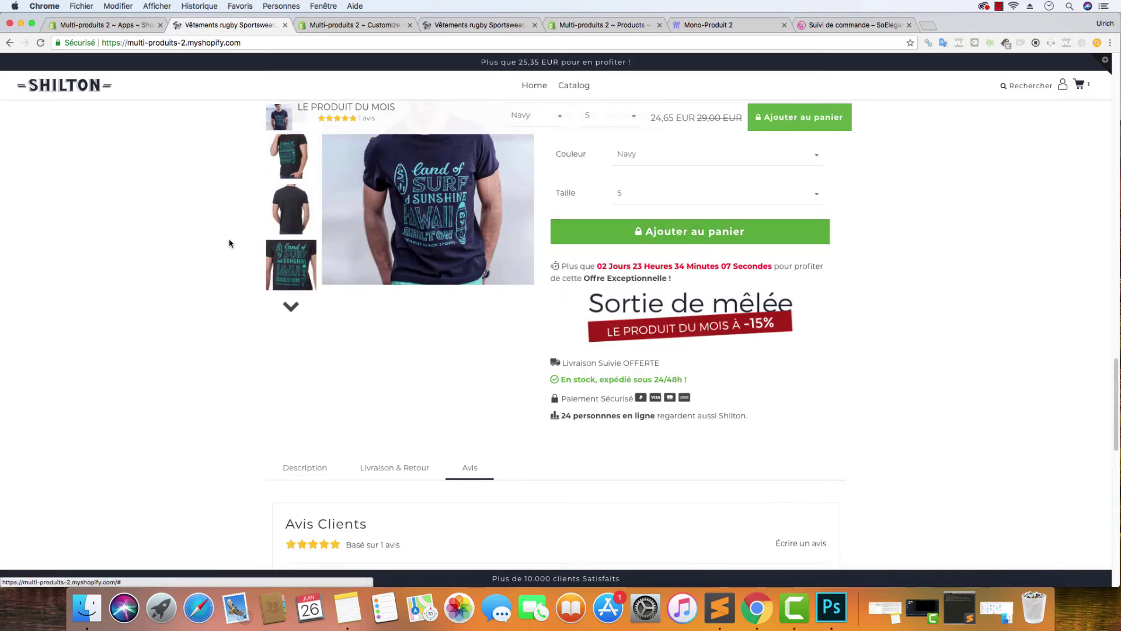
{"action": "scroll", "coordinate": [233, 243], "scroll_direction": "up", "scroll_amount": 2}
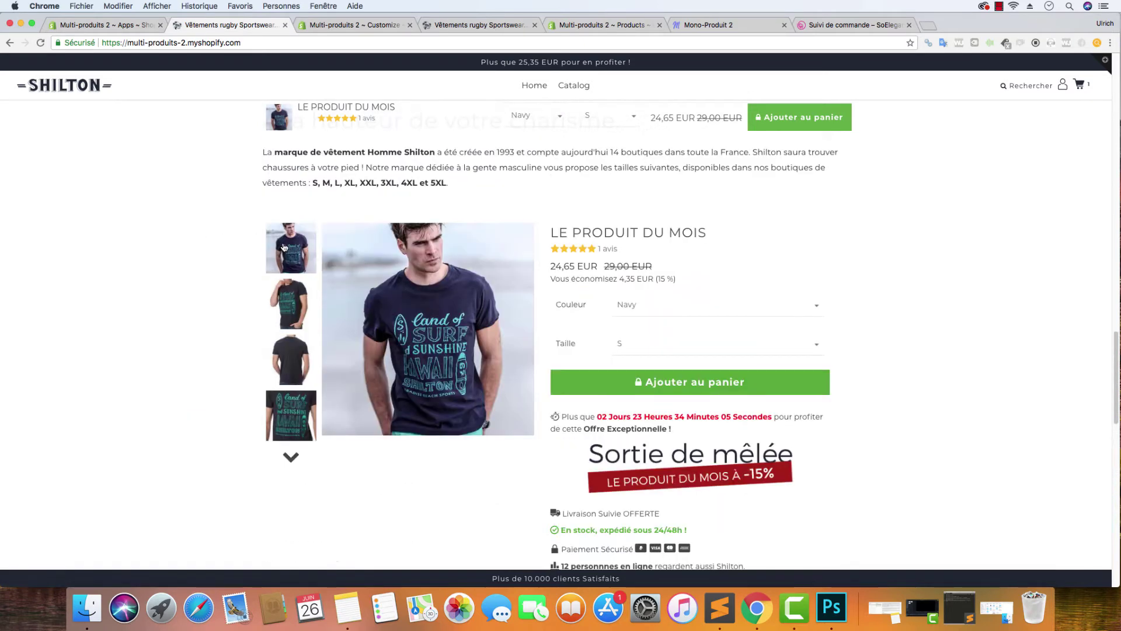
{"action": "left_click", "coordinate": [599, 254]}
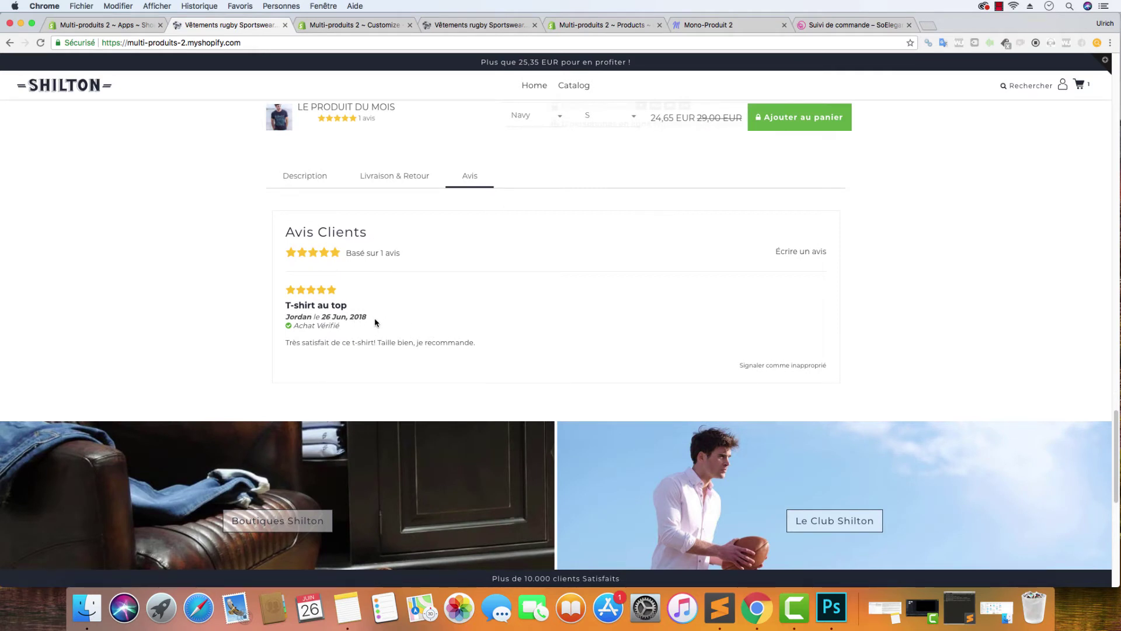
- Examine the posted review's author, date and verified-purchase lines, and look over the rest of the home page
{"action": "left_click_drag", "start_coordinate": [375, 322], "coordinate": [280, 322]}
{"action": "left_click_drag", "start_coordinate": [419, 325], "coordinate": [286, 331]}
{"action": "left_click", "coordinate": [286, 330]}
{"action": "scroll", "coordinate": [350, 344], "scroll_direction": "up", "scroll_amount": 15}
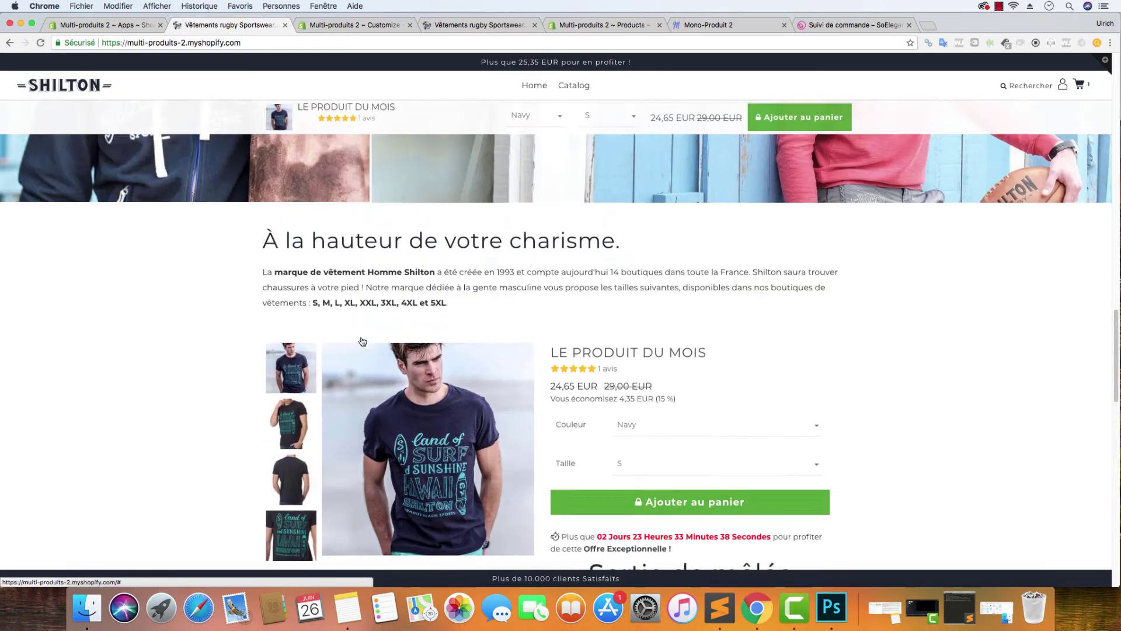
{"action": "scroll", "coordinate": [380, 353], "scroll_direction": "up", "scroll_amount": 4}
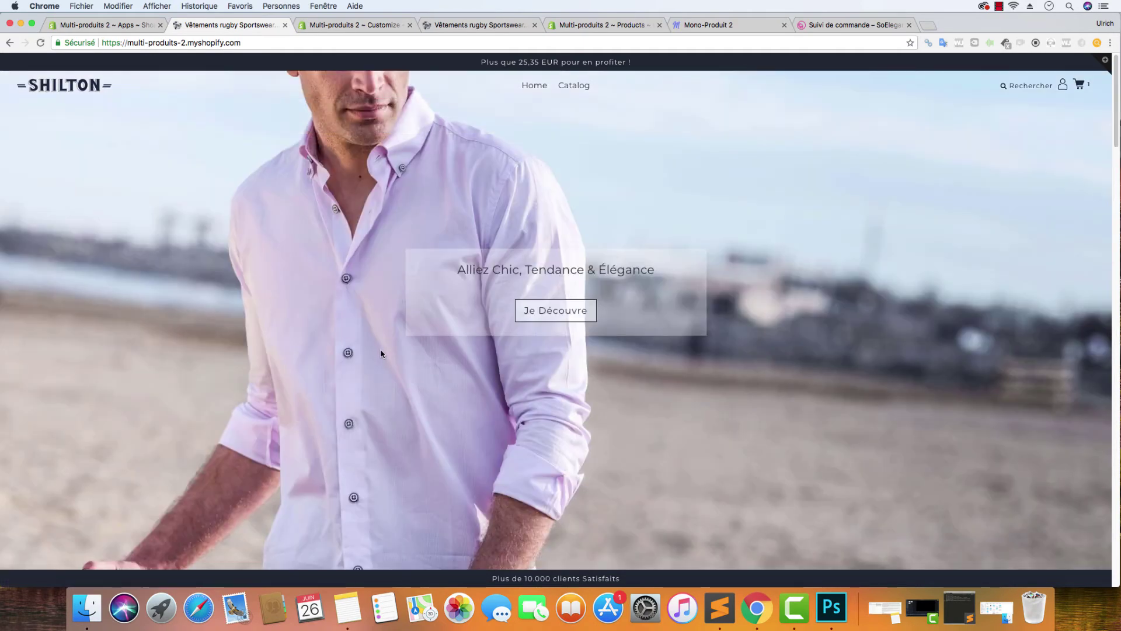
{"action": "scroll", "coordinate": [383, 356], "scroll_direction": "down", "scroll_amount": 18}
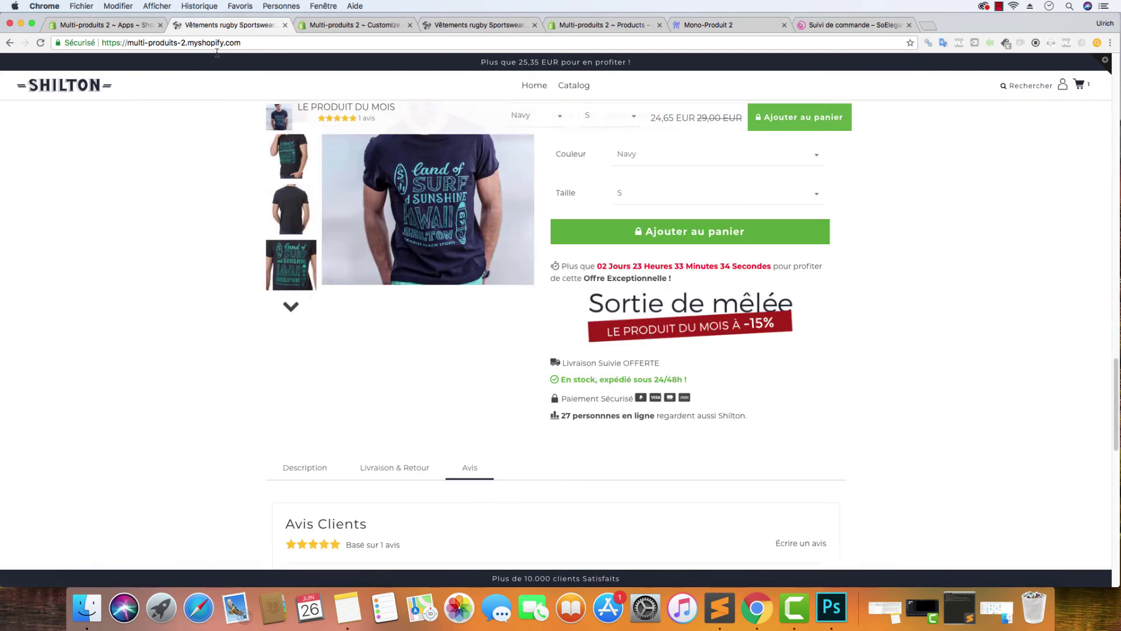
- Open the Product Reviews app from the store admin's installed apps and examine its CSV review import dialog, leaving without importing
{"action": "left_click", "coordinate": [102, 24]}
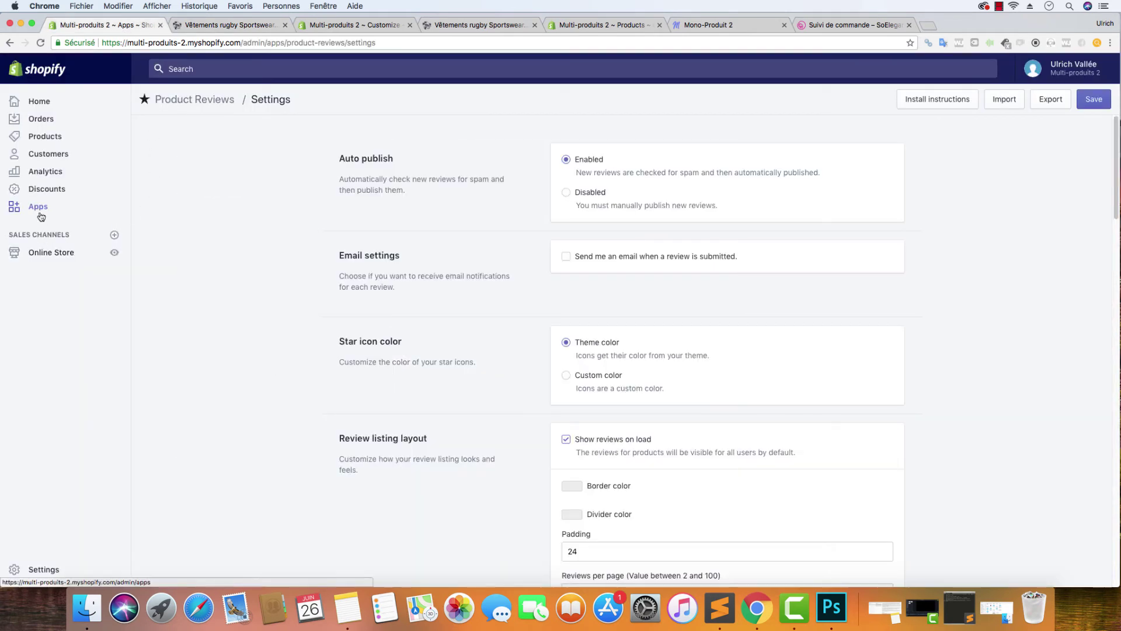
{"action": "left_click", "coordinate": [40, 215]}
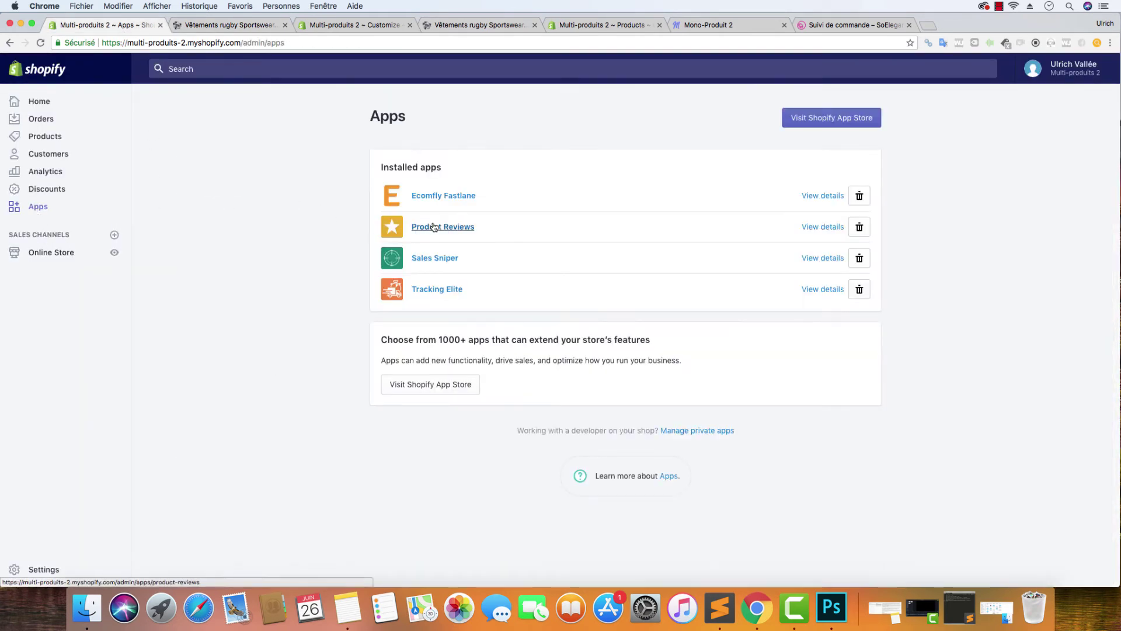
{"action": "left_click", "coordinate": [433, 226]}
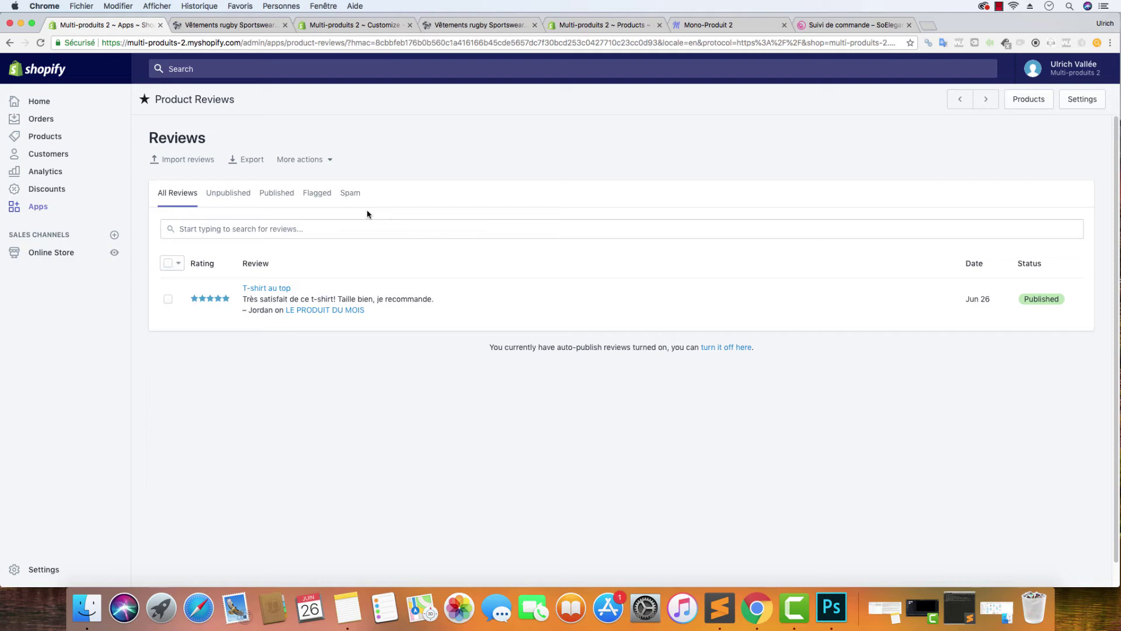
{"action": "left_click", "coordinate": [178, 167]}
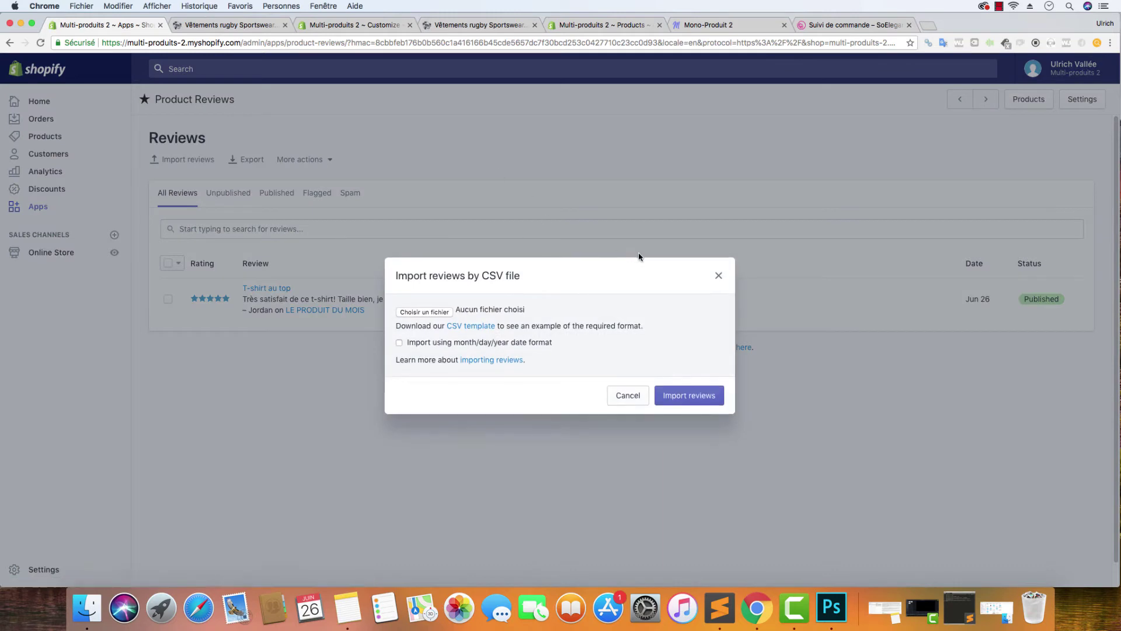
{"action": "left_click", "coordinate": [720, 271]}
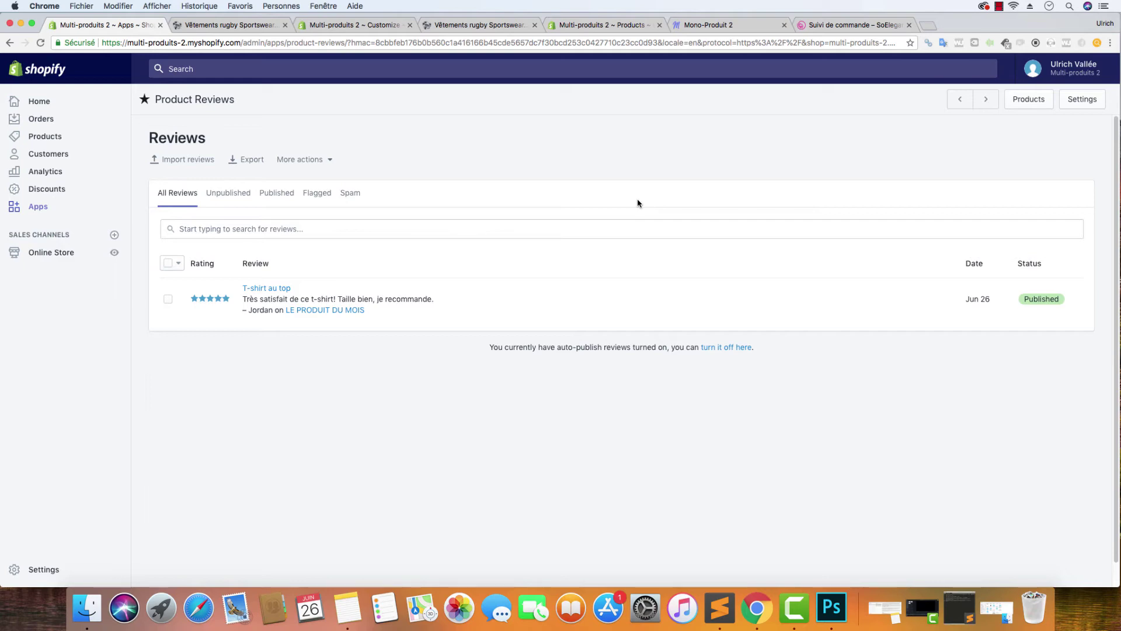
- Return to the storefront, reload its home page through the Shilton logo, and open the T-shirt Surf product from Les Indispensables
{"action": "left_click", "coordinate": [494, 26]}
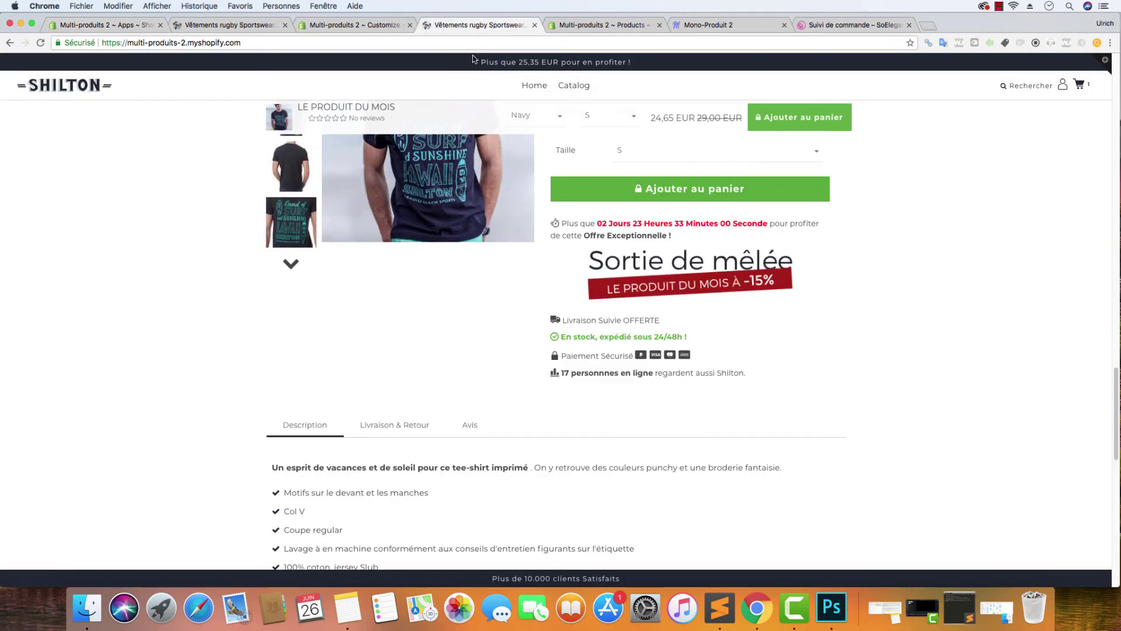
{"action": "scroll", "coordinate": [294, 199], "scroll_direction": "down", "scroll_amount": 4}
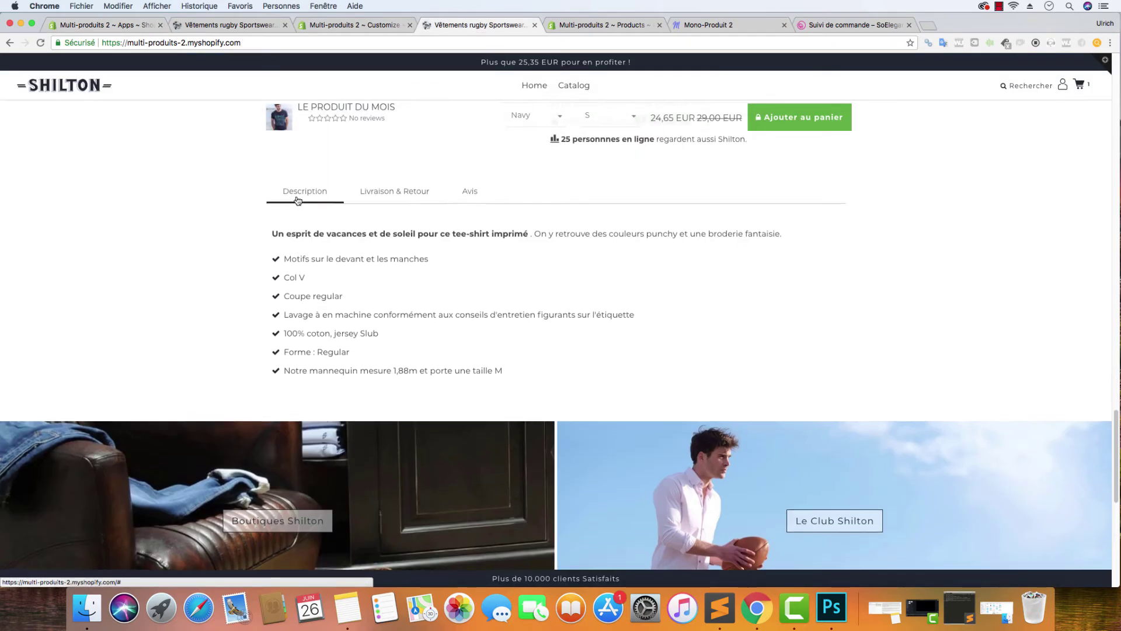
{"action": "scroll", "coordinate": [296, 198], "scroll_direction": "up", "scroll_amount": 8}
{"action": "scroll", "coordinate": [295, 196], "scroll_direction": "up", "scroll_amount": 10}
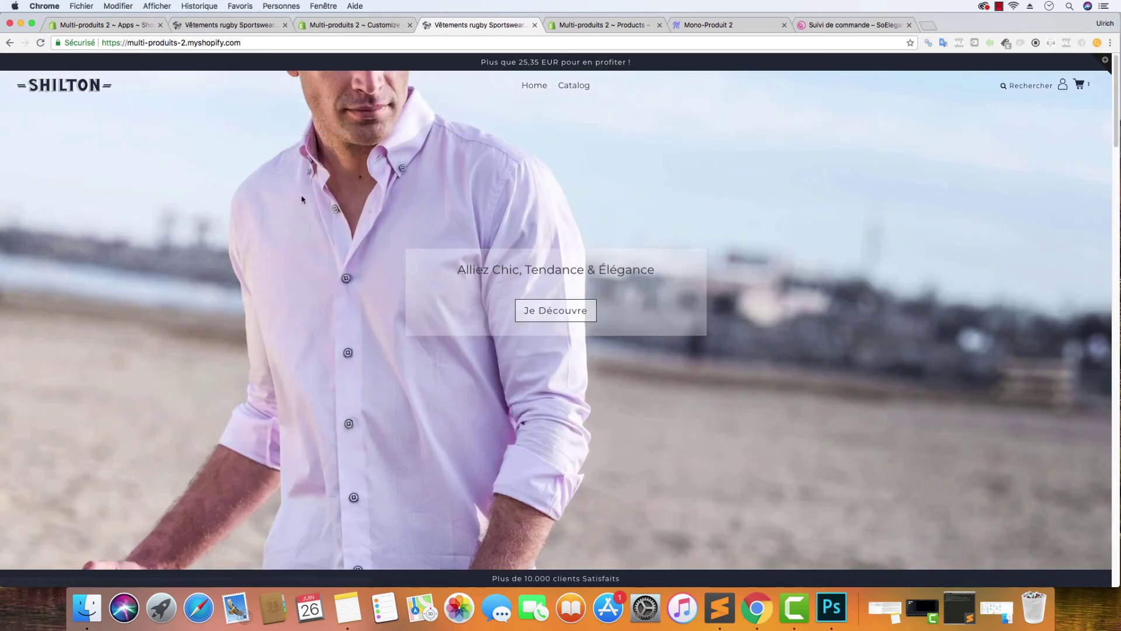
{"action": "left_click", "coordinate": [95, 96]}
{"action": "scroll", "coordinate": [220, 163], "scroll_direction": "down", "scroll_amount": 10}
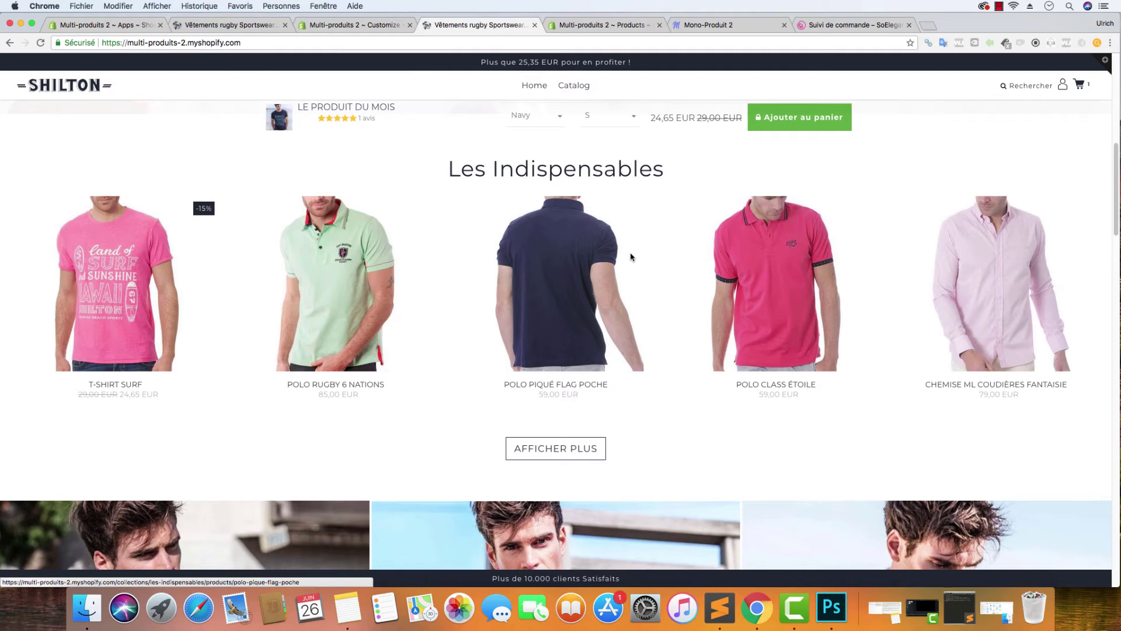
{"action": "left_click", "coordinate": [173, 255]}
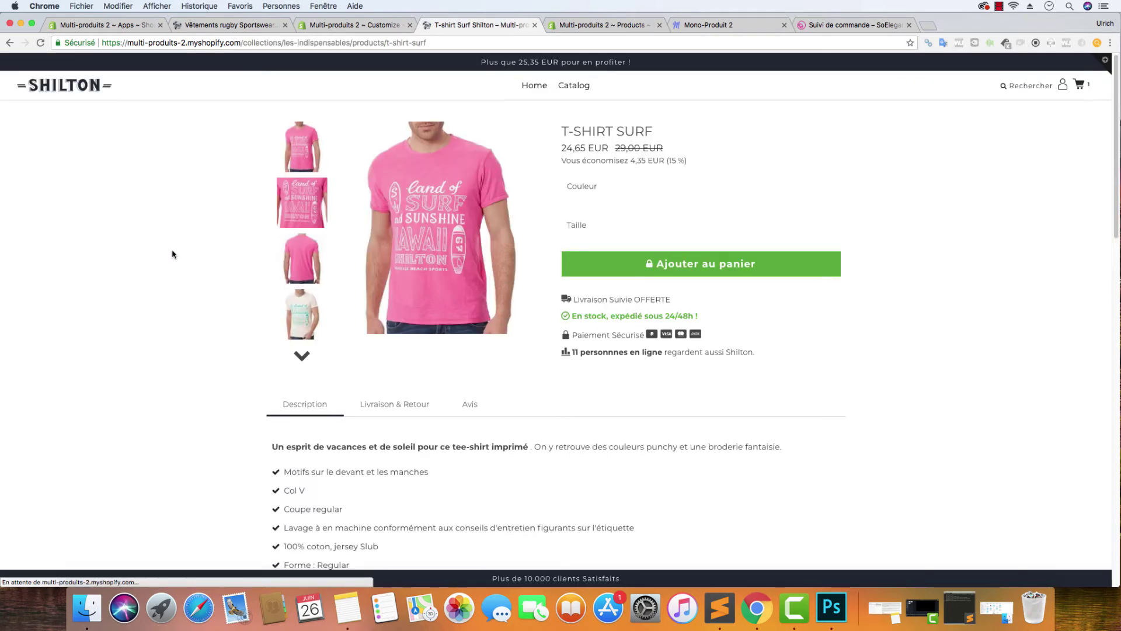
- Review the T-shirt Surf product page from the product details through the related products, reassurance icons and footer
{"action": "scroll", "coordinate": [243, 333], "scroll_direction": "down", "scroll_amount": 1}
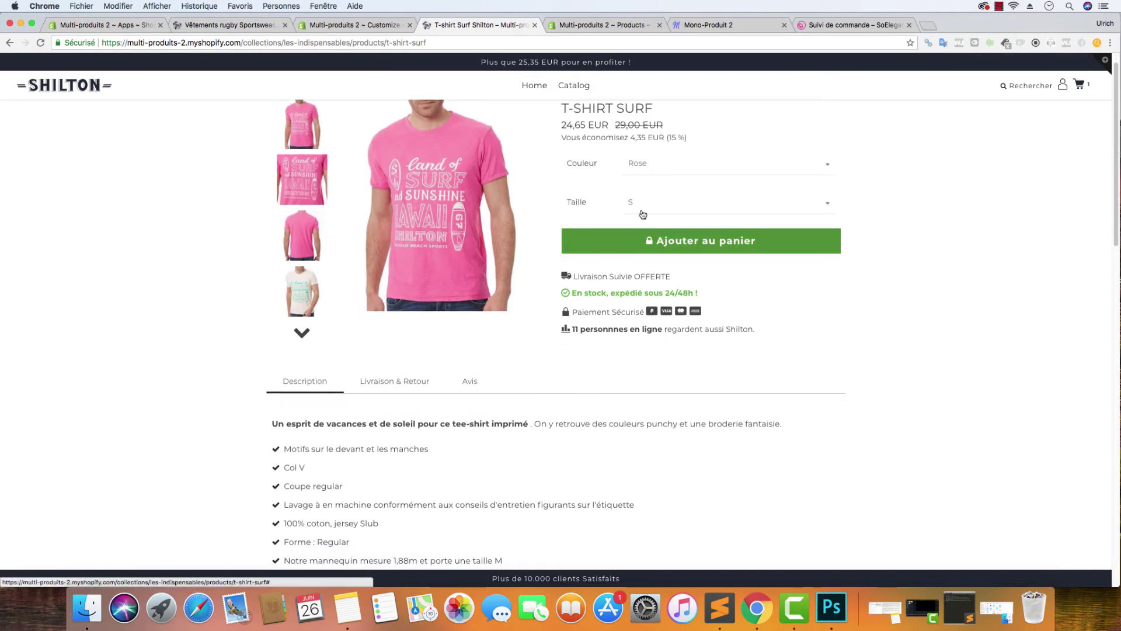
{"action": "scroll", "coordinate": [358, 234], "scroll_direction": "up", "scroll_amount": 1}
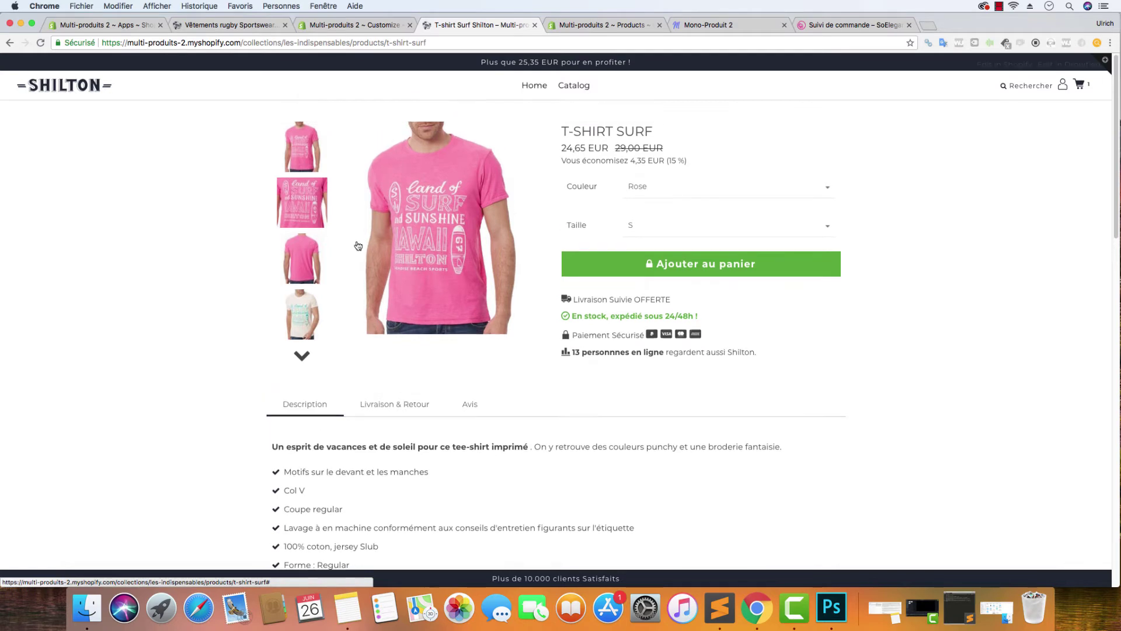
{"action": "scroll", "coordinate": [461, 266], "scroll_direction": "down", "scroll_amount": 10}
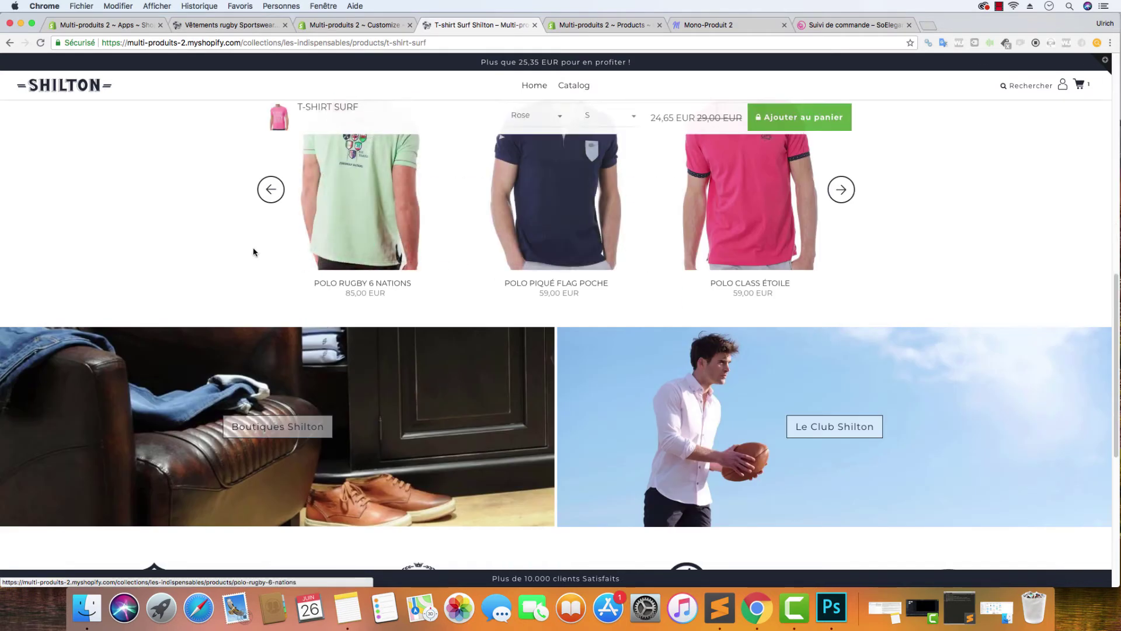
{"action": "scroll", "coordinate": [211, 268], "scroll_direction": "down", "scroll_amount": 2}
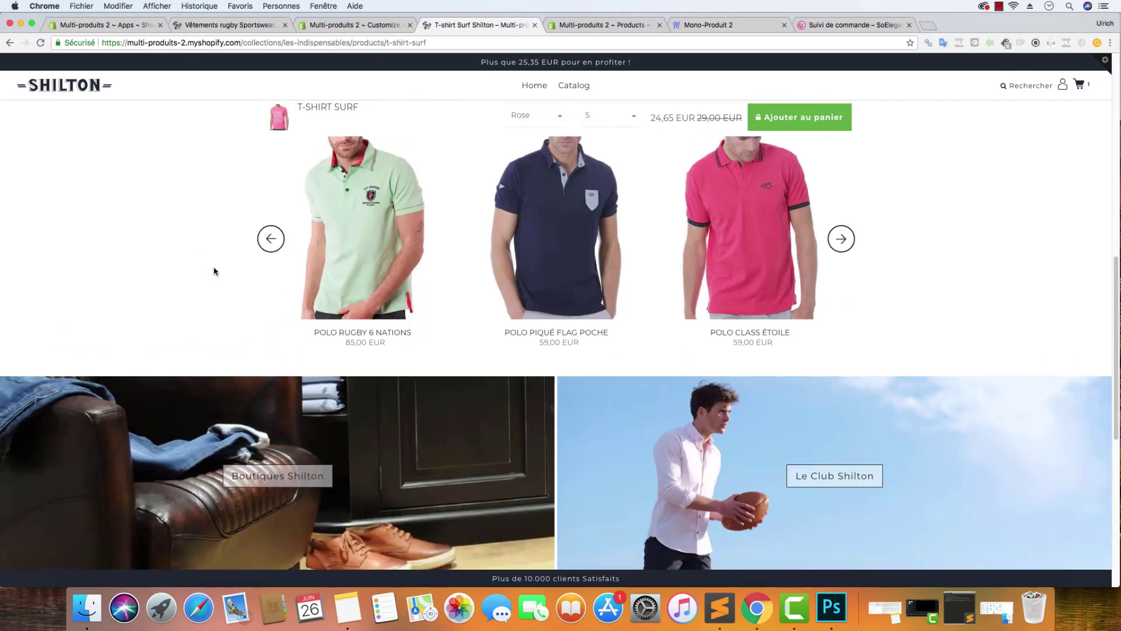
{"action": "scroll", "coordinate": [466, 368], "scroll_direction": "down", "scroll_amount": 10}
{"action": "scroll", "coordinate": [466, 368], "scroll_direction": "down", "scroll_amount": 5}
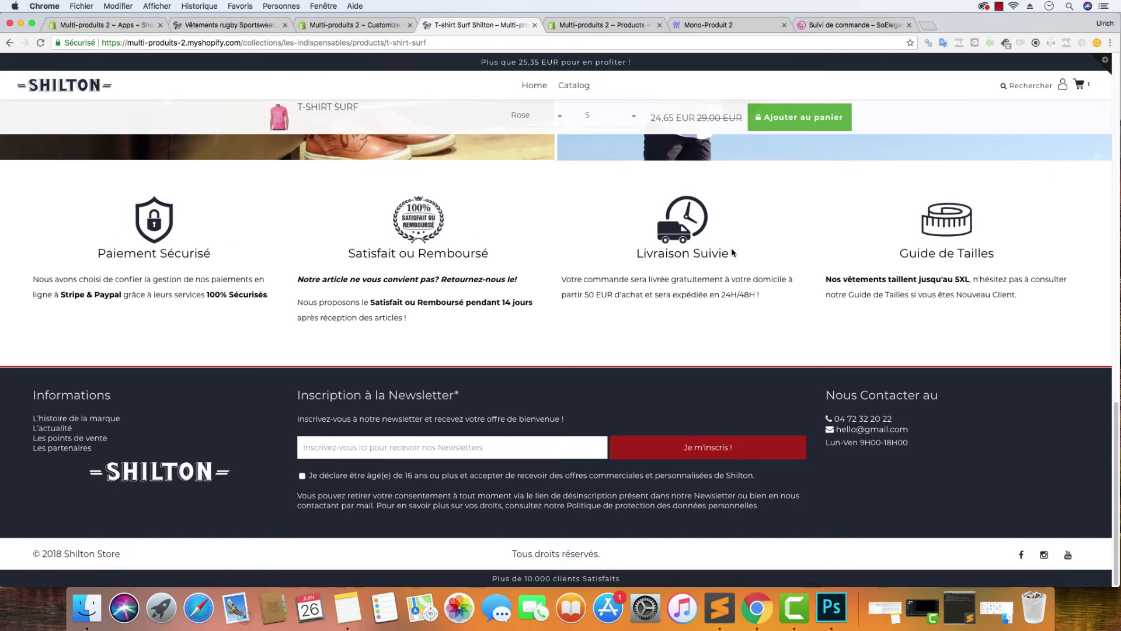
{"action": "left_click_drag", "start_coordinate": [731, 252], "coordinate": [658, 252]}
{"action": "left_click", "coordinate": [804, 265]}
{"action": "scroll", "coordinate": [282, 362], "scroll_direction": "up", "scroll_amount": 10}
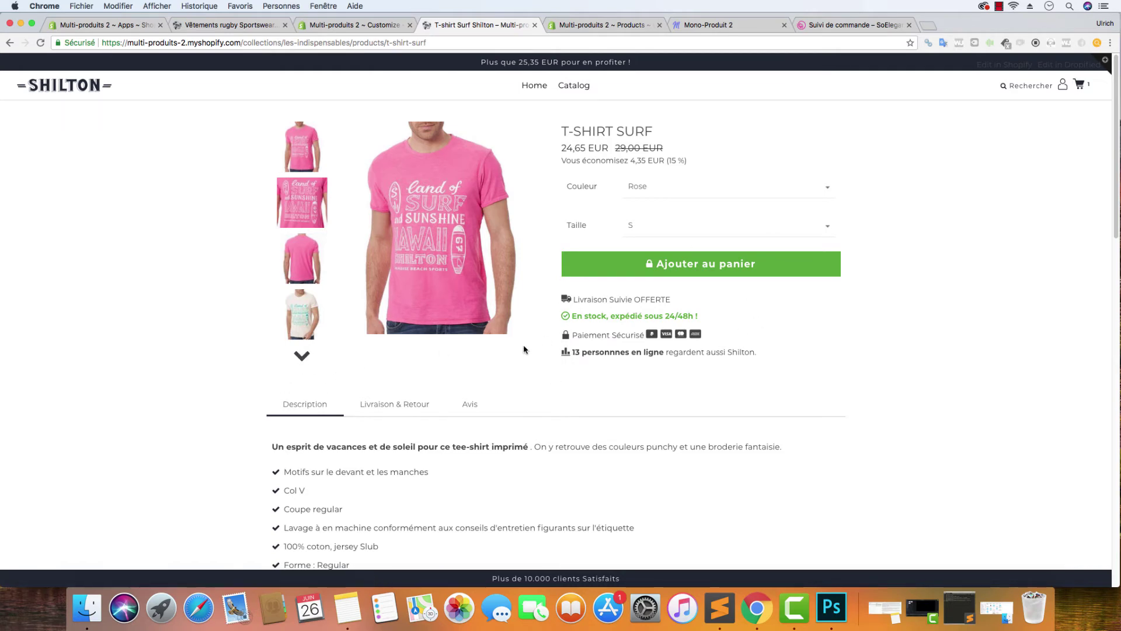
{"action": "scroll", "coordinate": [537, 357], "scroll_direction": "down", "scroll_amount": 10}
{"action": "scroll", "coordinate": [432, 375], "scroll_direction": "down", "scroll_amount": 5}
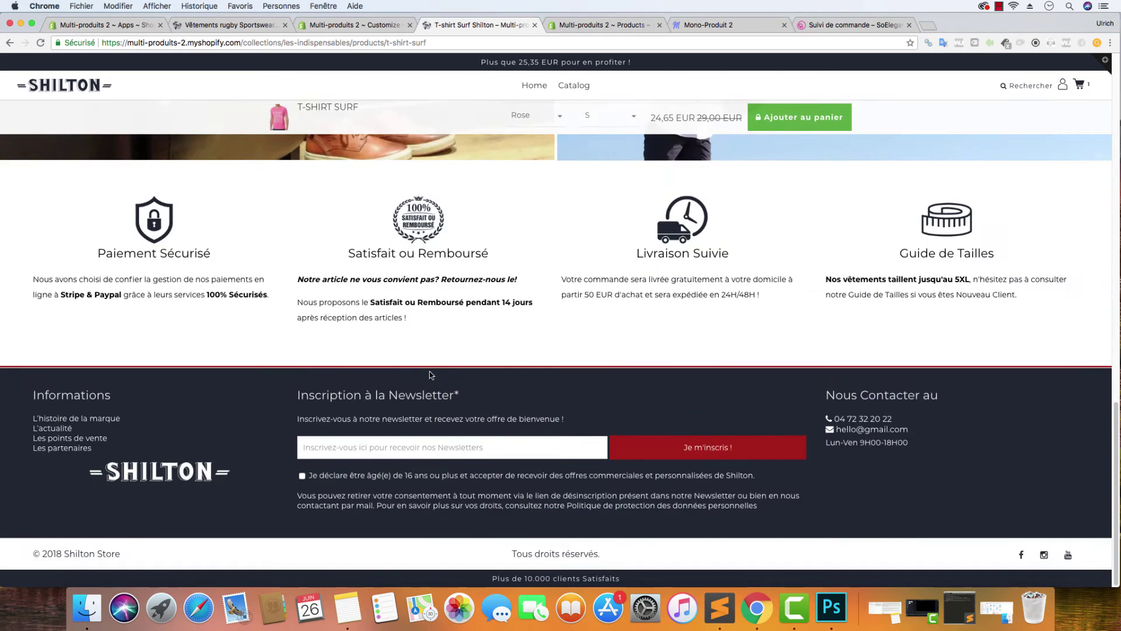
{"action": "scroll", "coordinate": [432, 376], "scroll_direction": "up", "scroll_amount": 15}
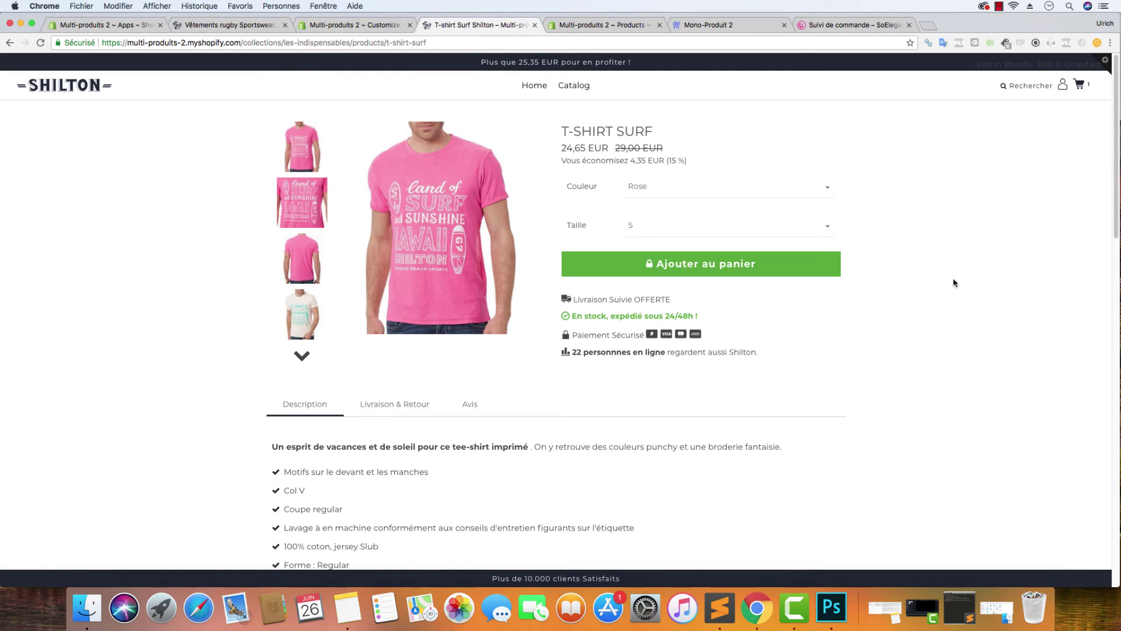
- Preview the Shilton home page in mobile view in the theme editor and examine its products and collection images
{"action": "left_click", "coordinate": [370, 32]}
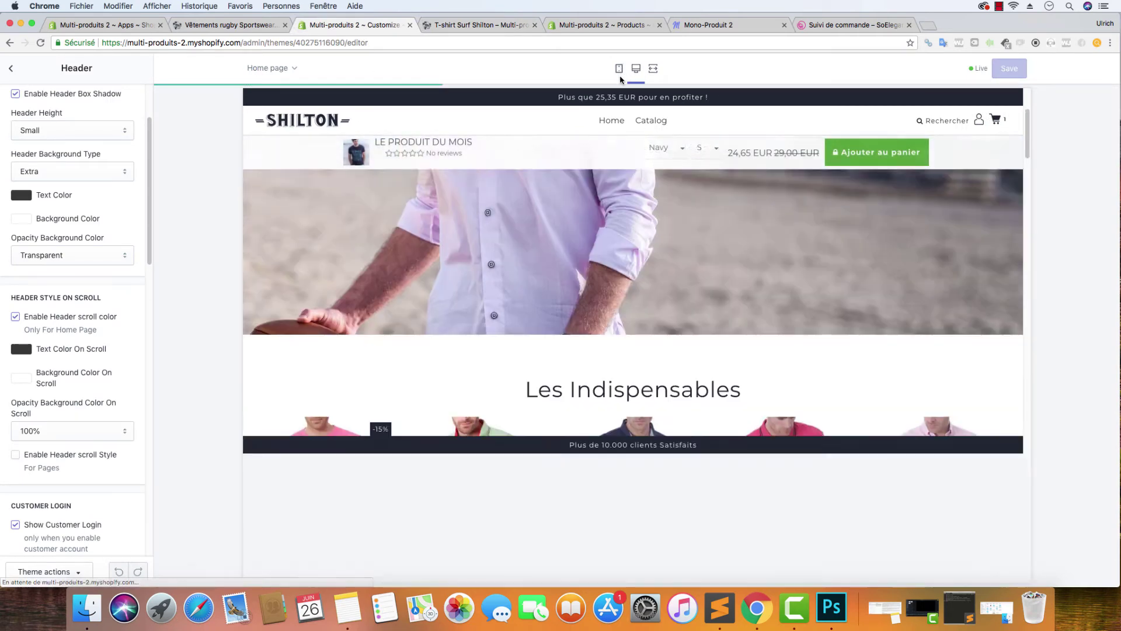
{"action": "left_click", "coordinate": [619, 69]}
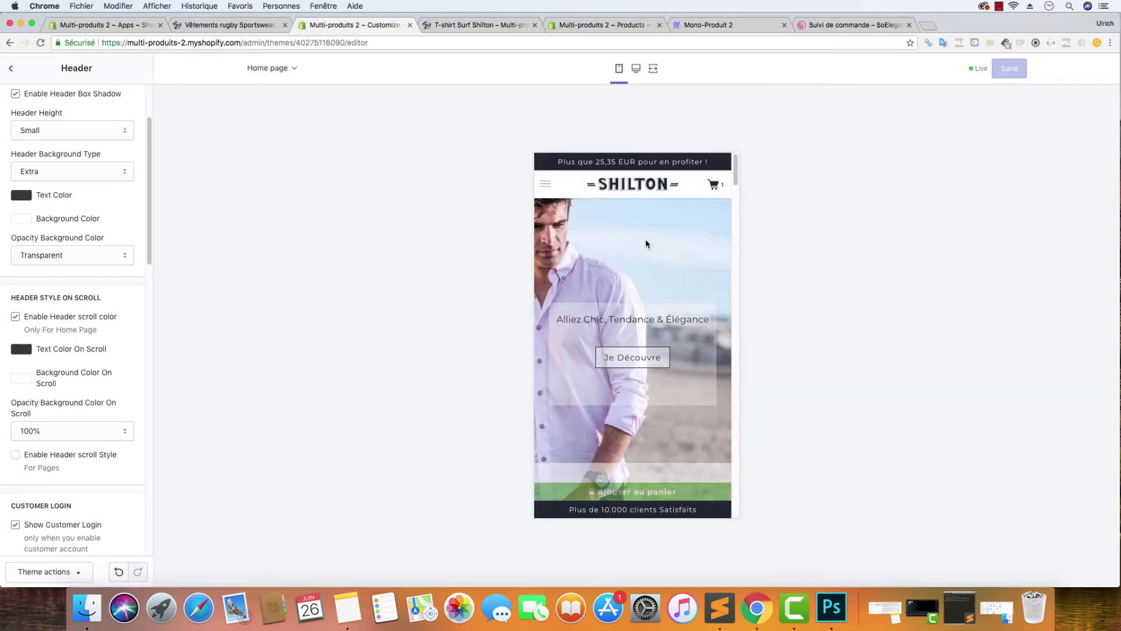
{"action": "scroll", "coordinate": [661, 357], "scroll_direction": "down", "scroll_amount": 10}
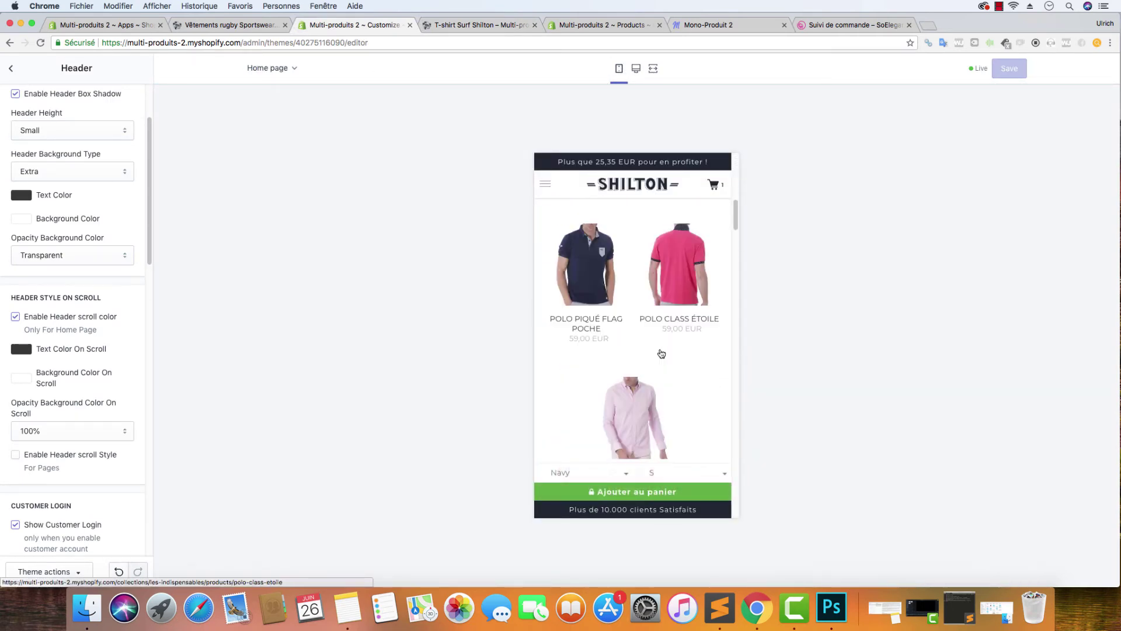
{"action": "scroll", "coordinate": [646, 299], "scroll_direction": "down", "scroll_amount": 5}
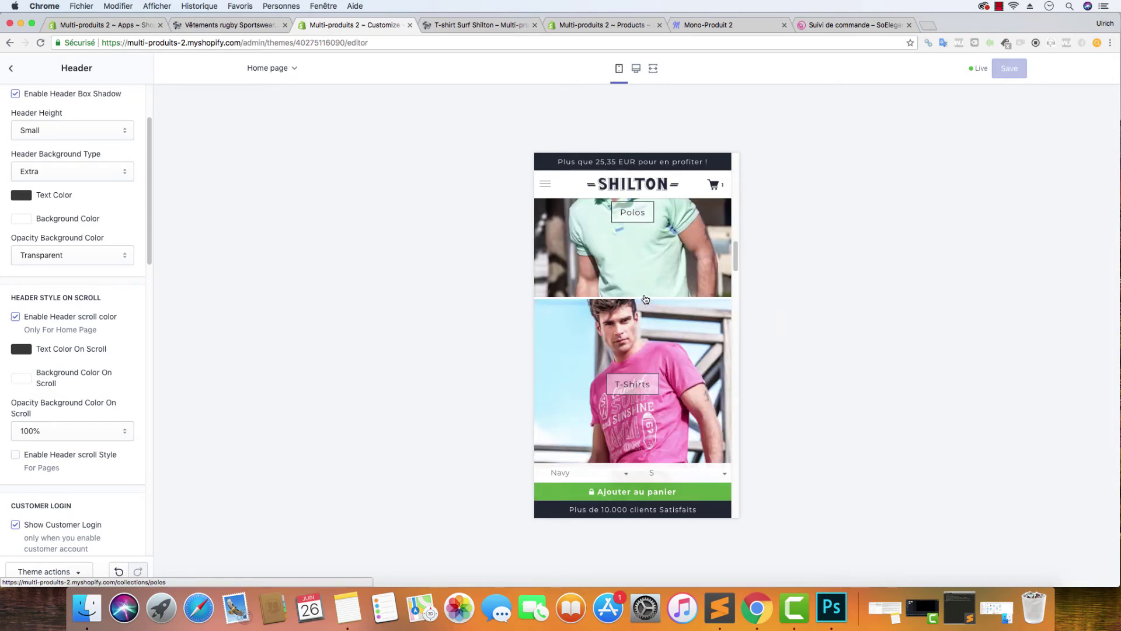
{"action": "scroll", "coordinate": [645, 300], "scroll_direction": "down", "scroll_amount": 3}
{"action": "scroll", "coordinate": [696, 342], "scroll_direction": "down", "scroll_amount": 1}
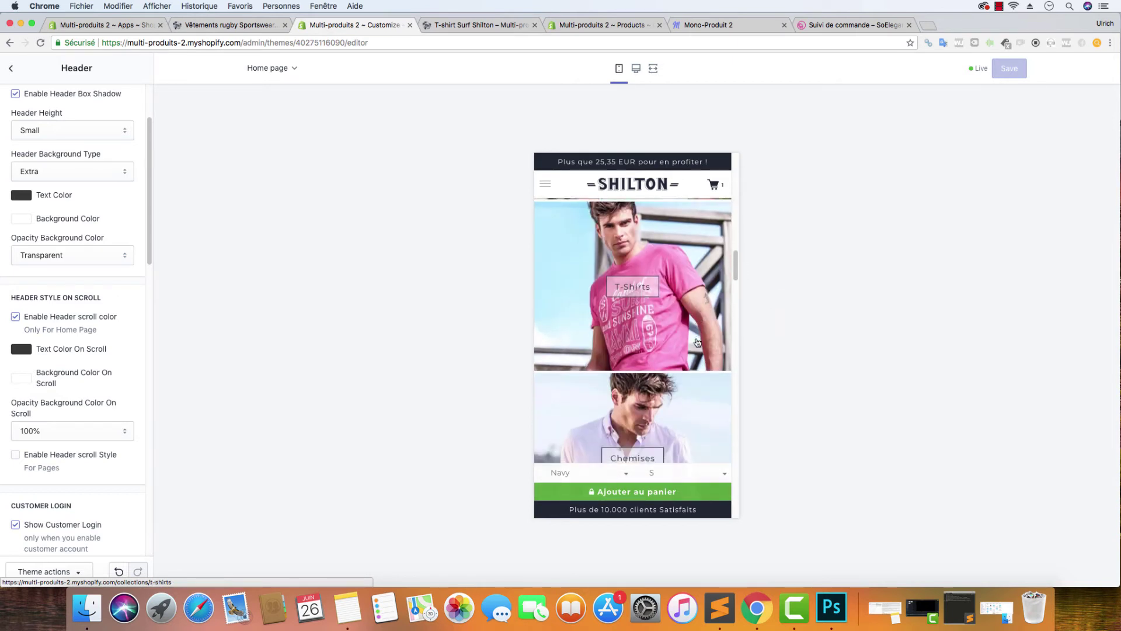
{"action": "scroll", "coordinate": [696, 342], "scroll_direction": "down", "scroll_amount": 1}
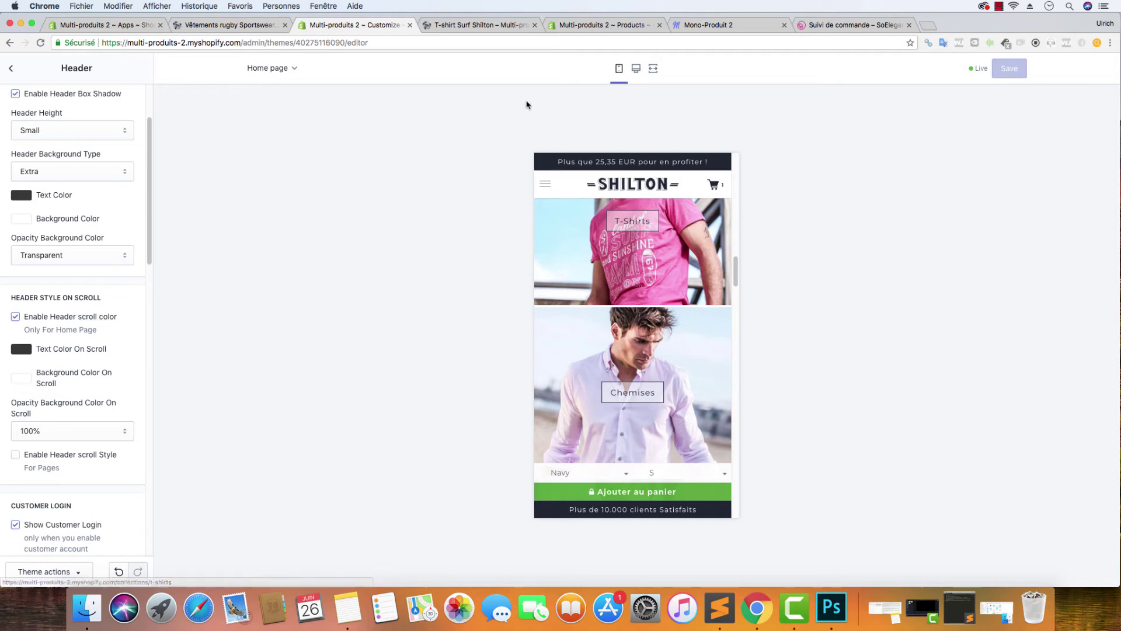
- Return the theme preview to desktop view, leave the Header settings, and review the home page down to the footer
{"action": "left_click", "coordinate": [636, 68]}
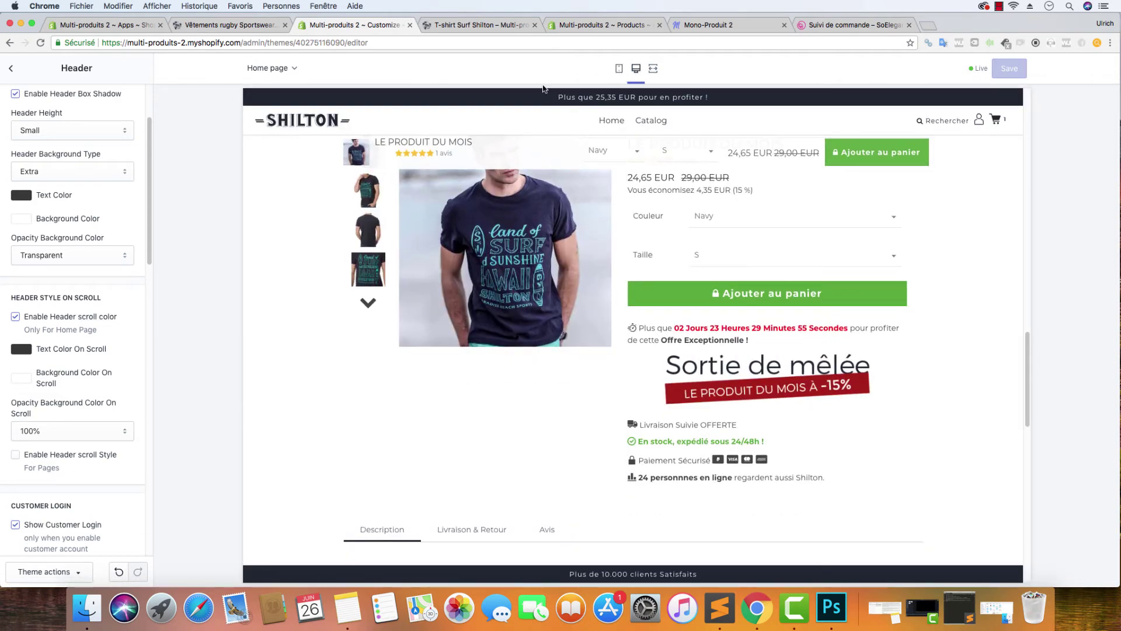
{"action": "left_click", "coordinate": [10, 68]}
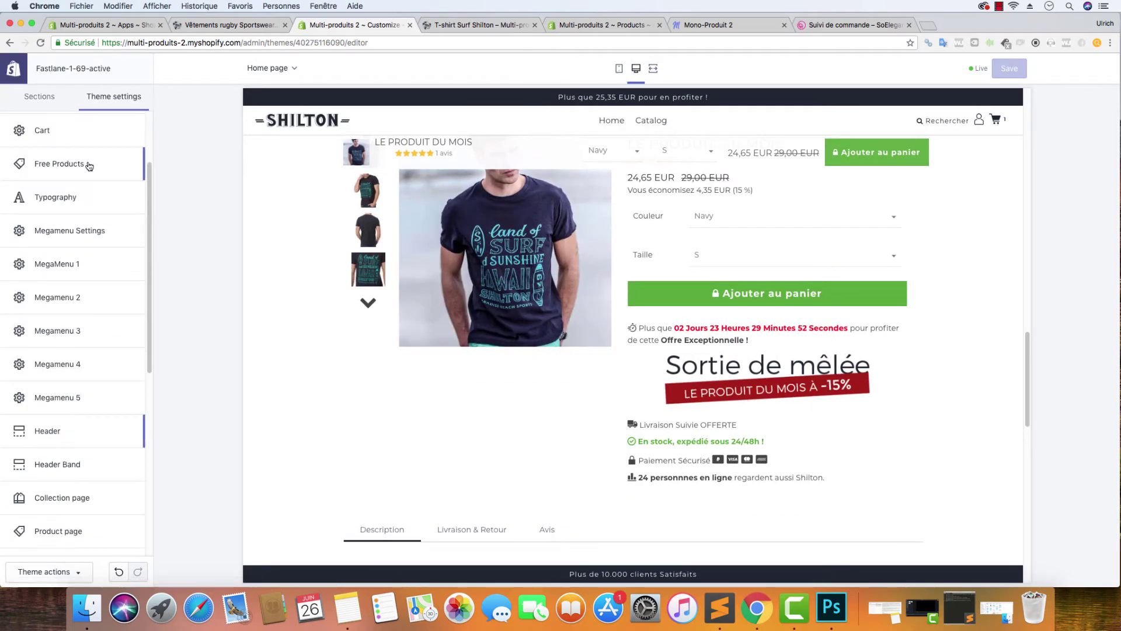
{"action": "scroll", "coordinate": [292, 356], "scroll_direction": "up", "scroll_amount": 10}
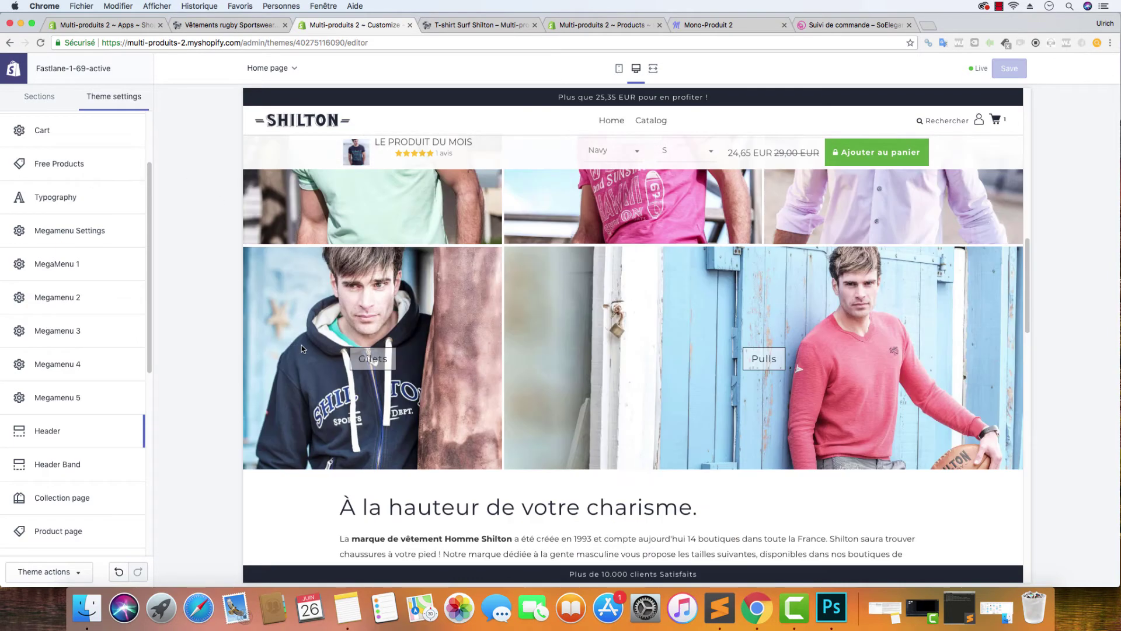
{"action": "scroll", "coordinate": [313, 346], "scroll_direction": "up", "scroll_amount": 4}
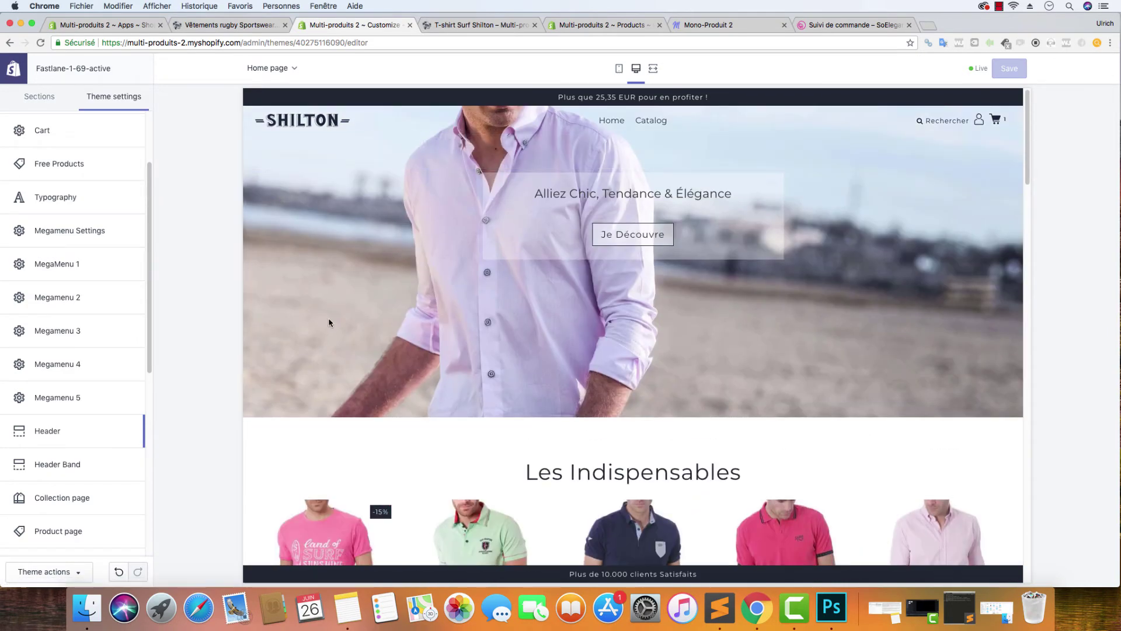
{"action": "scroll", "coordinate": [329, 322], "scroll_direction": "down", "scroll_amount": 10}
{"action": "scroll", "coordinate": [534, 333], "scroll_direction": "up", "scroll_amount": 10}
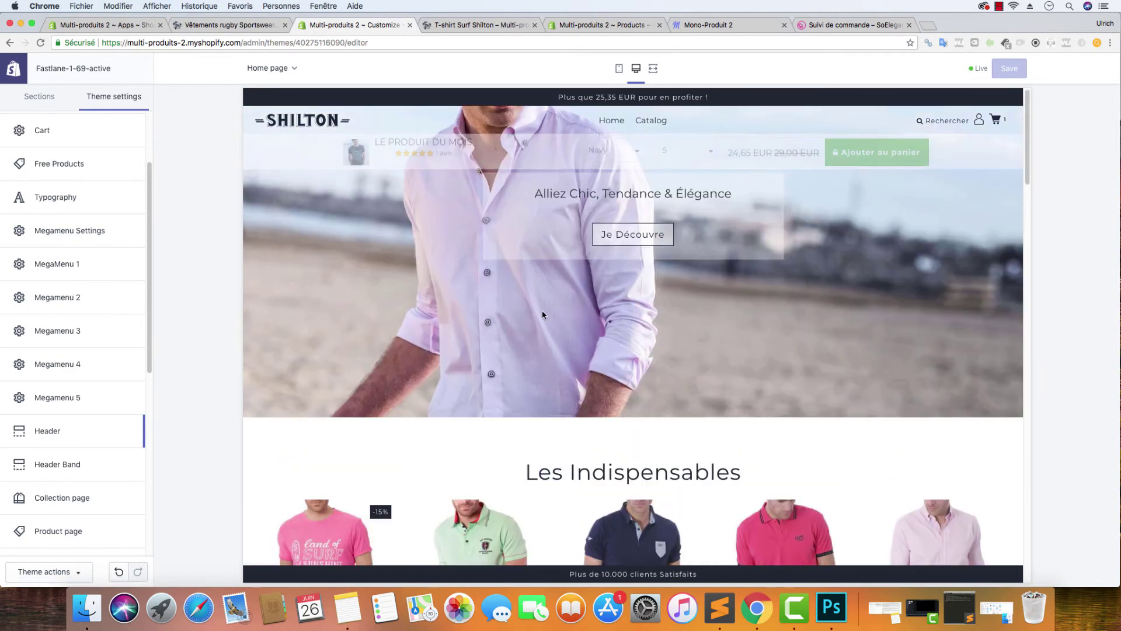
{"action": "scroll", "coordinate": [436, 323], "scroll_direction": "down", "scroll_amount": 15}
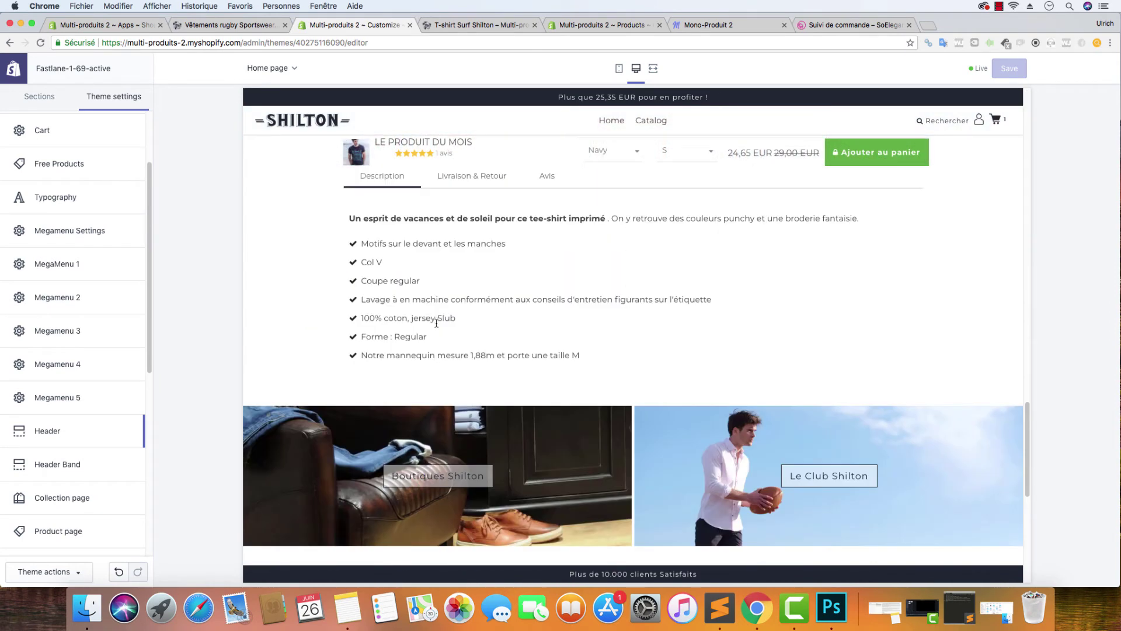
{"action": "scroll", "coordinate": [436, 323], "scroll_direction": "down", "scroll_amount": 8}
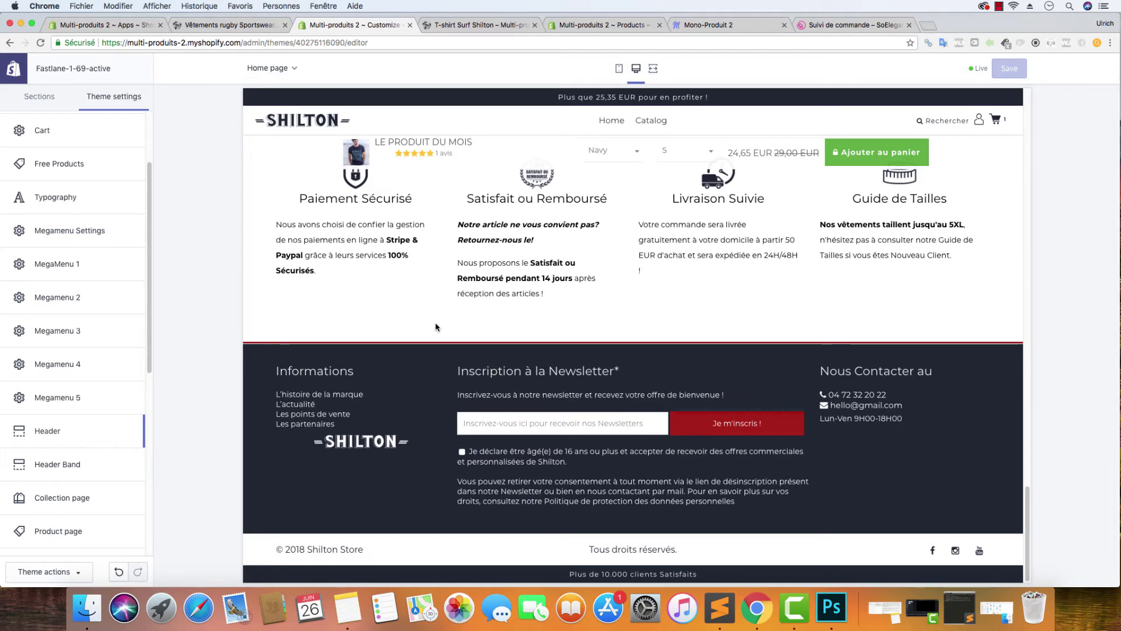
- Look over the Mono-Produit 2 store's home page for comparison
{"action": "left_click", "coordinate": [756, 31]}
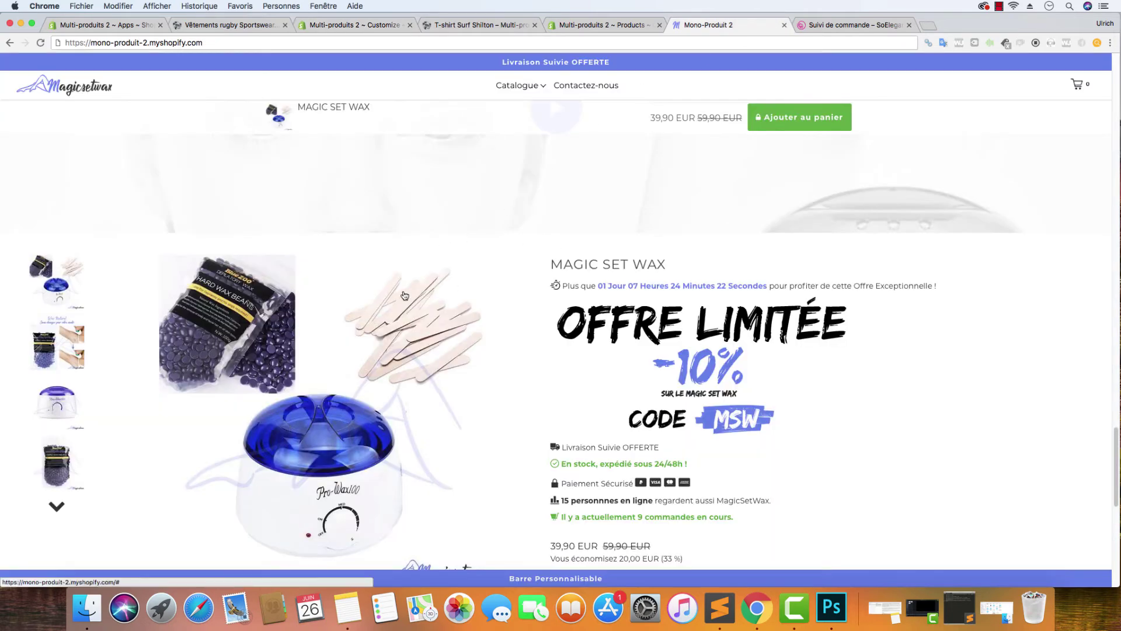
{"action": "scroll", "coordinate": [413, 292], "scroll_direction": "down", "scroll_amount": 10}
{"action": "scroll", "coordinate": [416, 286], "scroll_direction": "up", "scroll_amount": 10}
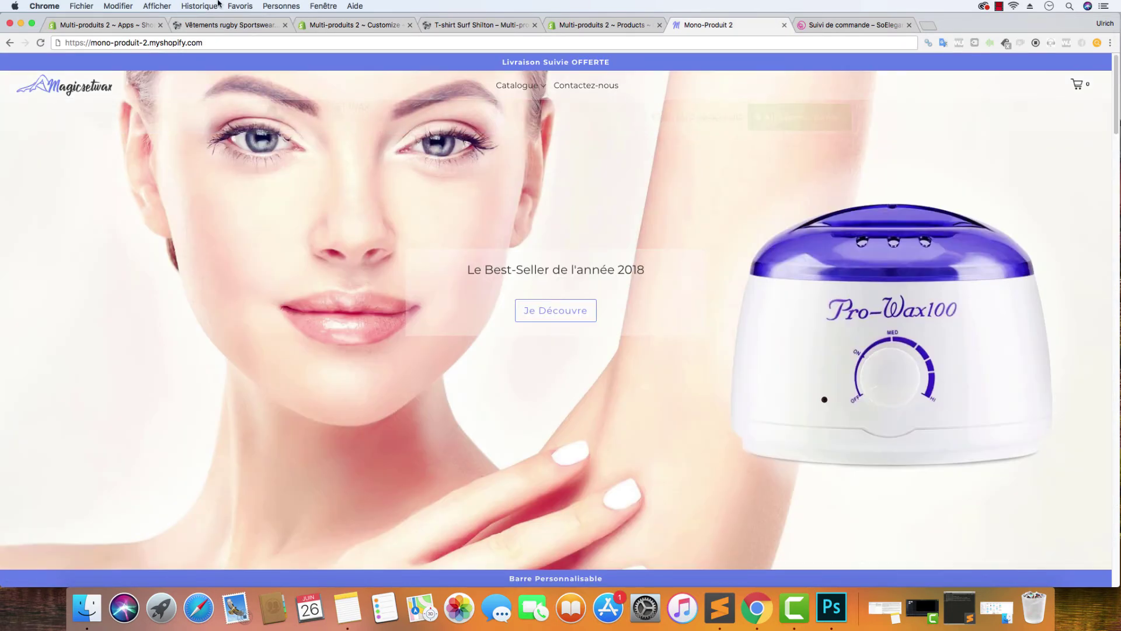
- Review the live Shilton home page from banner to footer, showing the description of the product of the month
{"action": "left_click", "coordinate": [239, 26]}
{"action": "scroll", "coordinate": [425, 306], "scroll_direction": "down", "scroll_amount": 10}
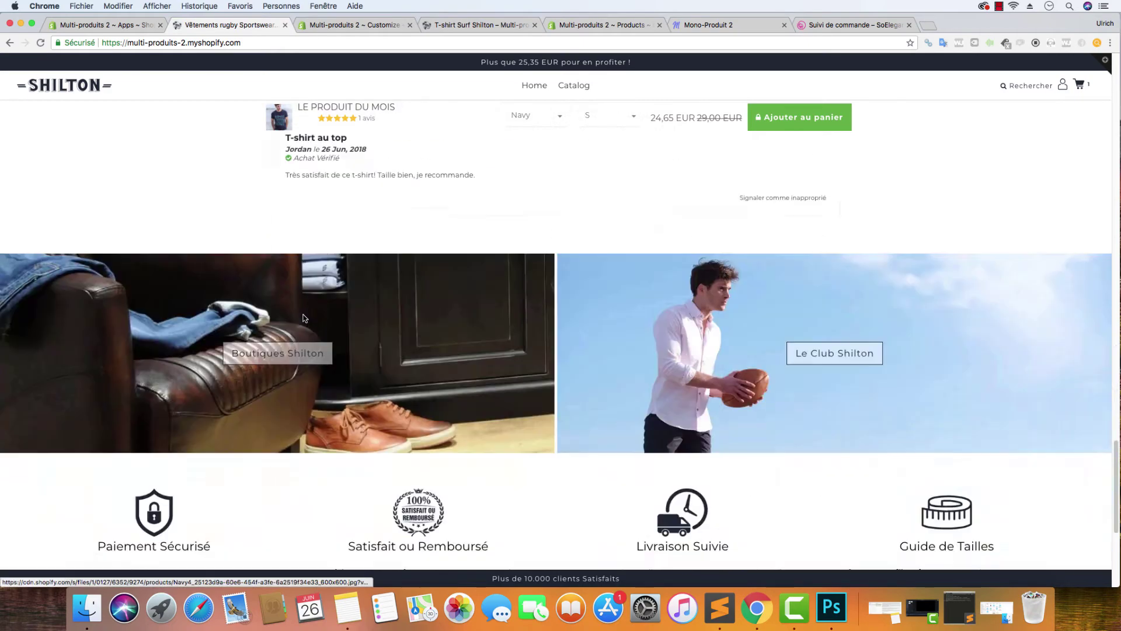
{"action": "scroll", "coordinate": [313, 316], "scroll_direction": "up", "scroll_amount": 20}
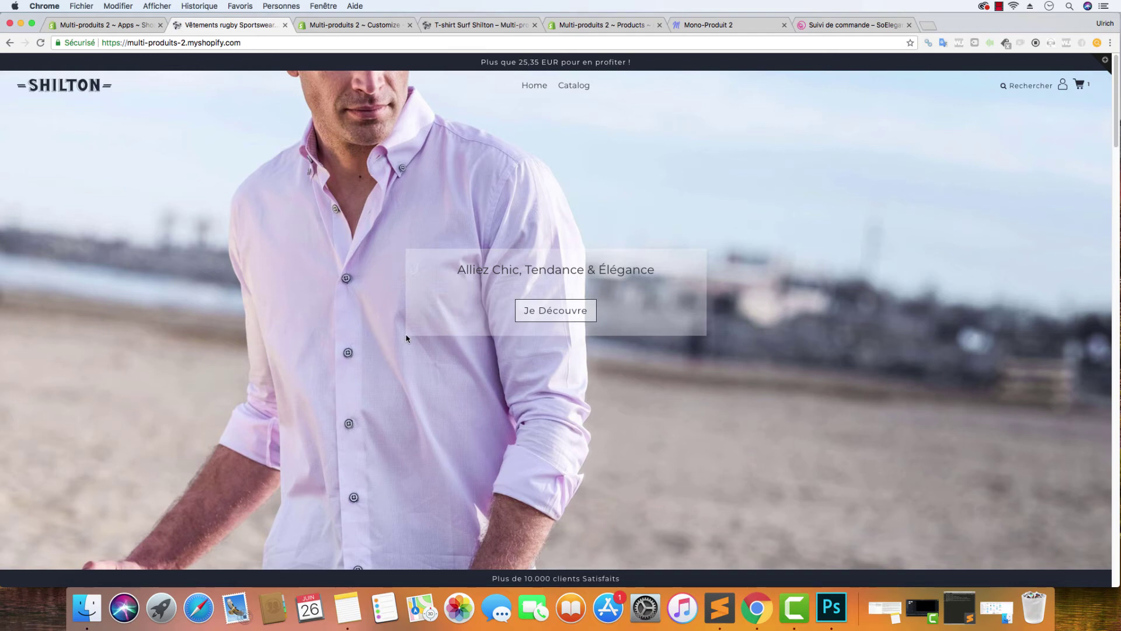
{"action": "scroll", "coordinate": [408, 345], "scroll_direction": "down", "scroll_amount": 10}
{"action": "scroll", "coordinate": [429, 338], "scroll_direction": "down", "scroll_amount": 5}
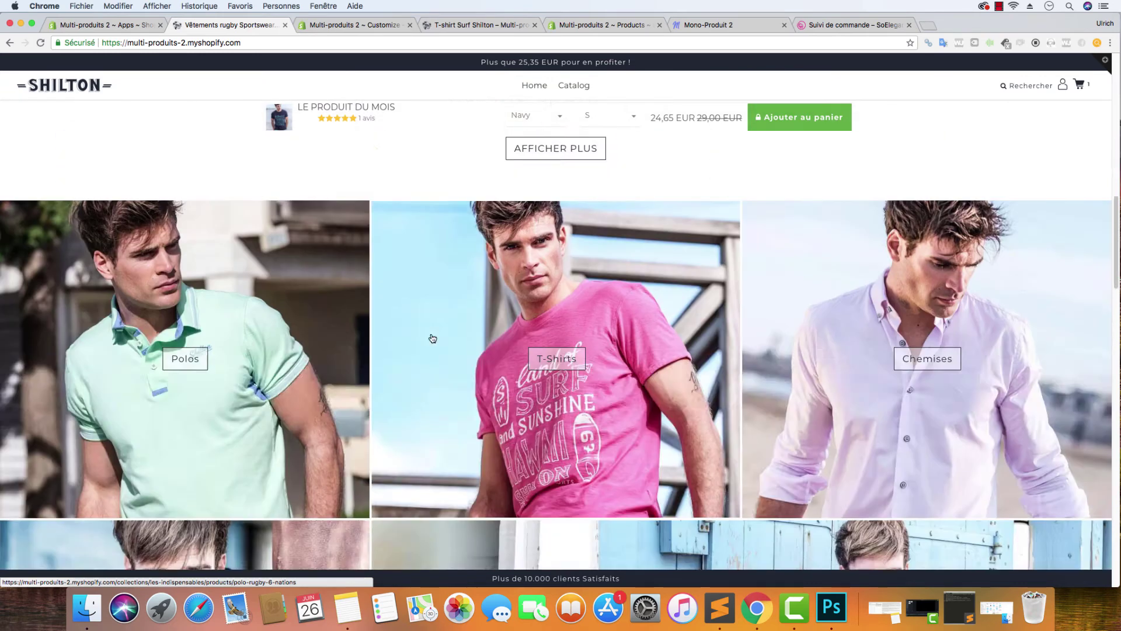
{"action": "scroll", "coordinate": [432, 338], "scroll_direction": "down", "scroll_amount": 10}
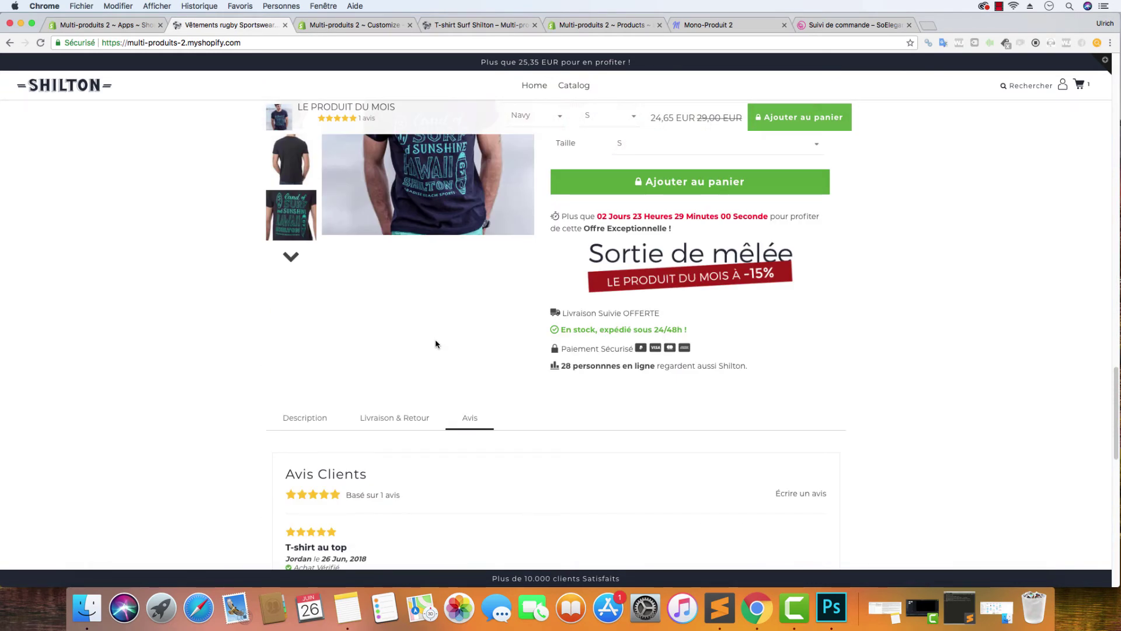
{"action": "scroll", "coordinate": [436, 343], "scroll_direction": "up", "scroll_amount": 1}
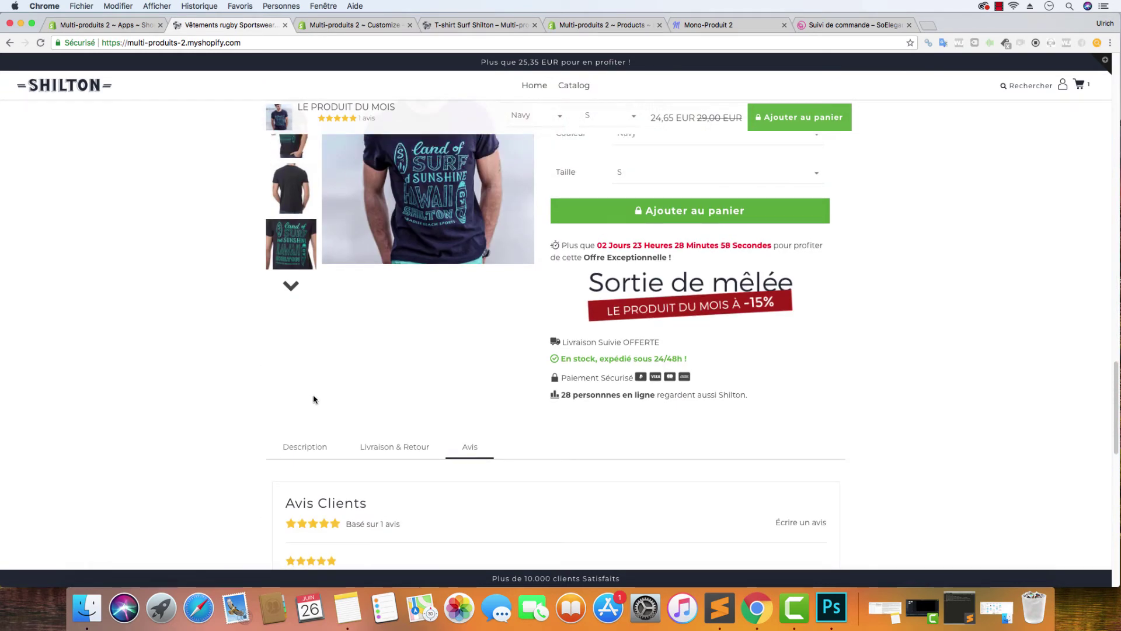
{"action": "left_click", "coordinate": [321, 451]}
{"action": "scroll", "coordinate": [457, 337], "scroll_direction": "up", "scroll_amount": 15}
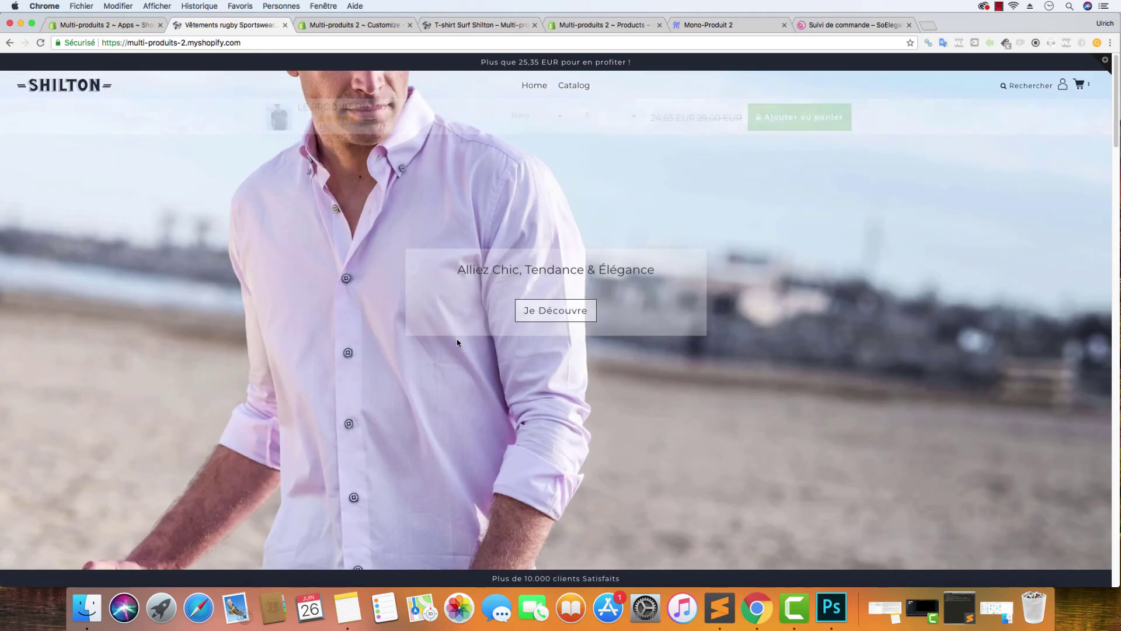
{"action": "scroll", "coordinate": [457, 342], "scroll_direction": "down", "scroll_amount": 20}
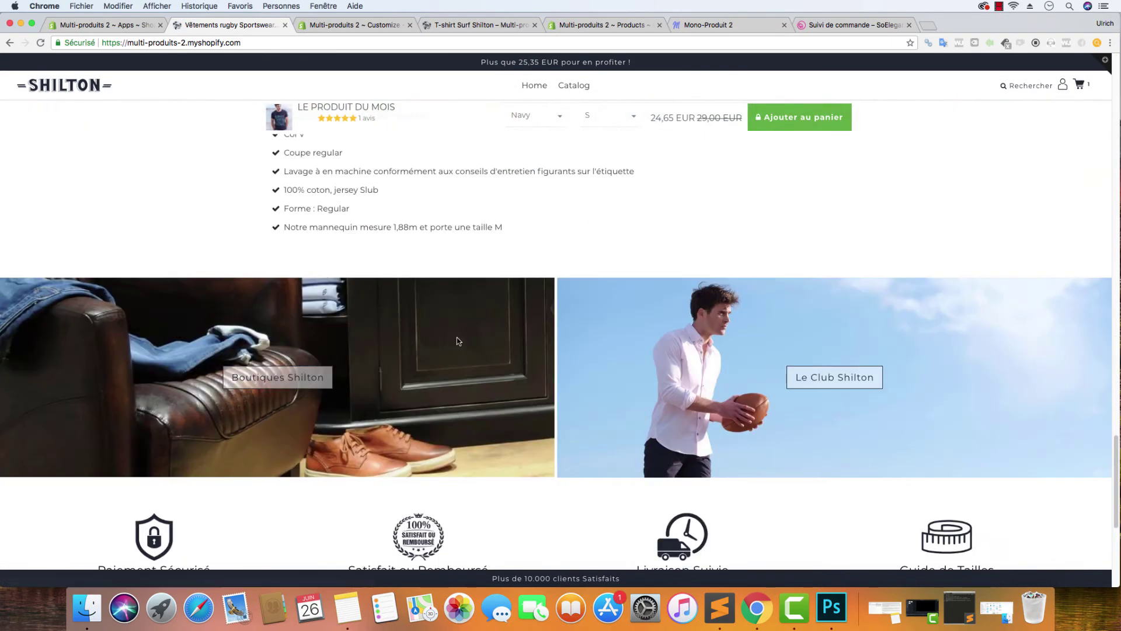
{"action": "scroll", "coordinate": [458, 341], "scroll_direction": "down", "scroll_amount": 5}
{"action": "scroll", "coordinate": [458, 341], "scroll_direction": "up", "scroll_amount": 20}
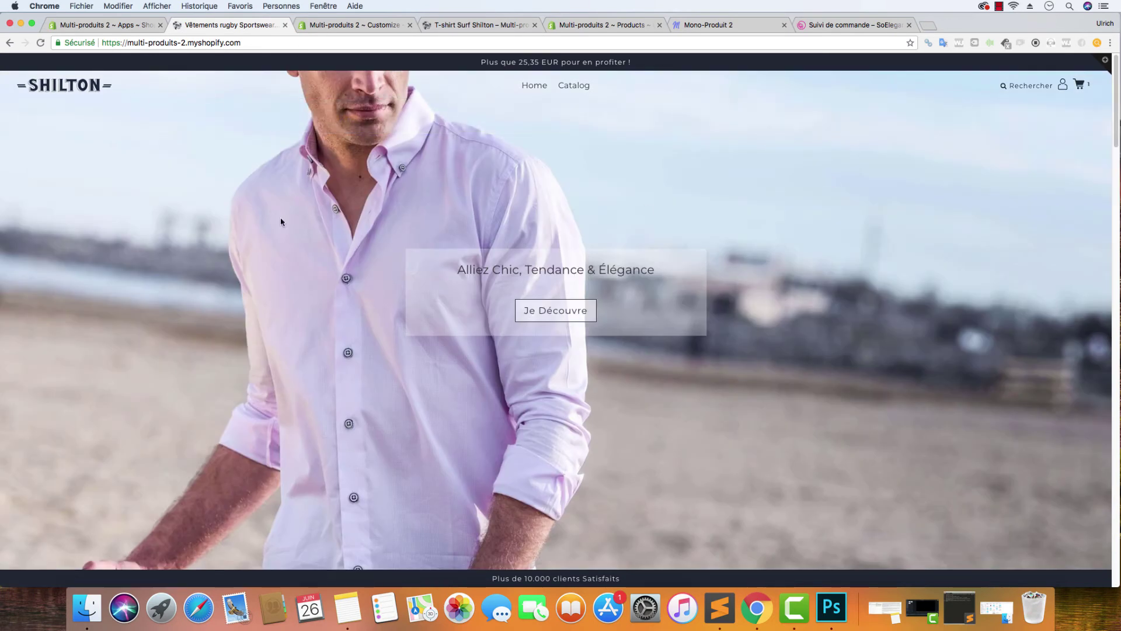
- Search Google for "shilton video collection" in a new browser tab
{"action": "left_click", "coordinate": [126, 27]}
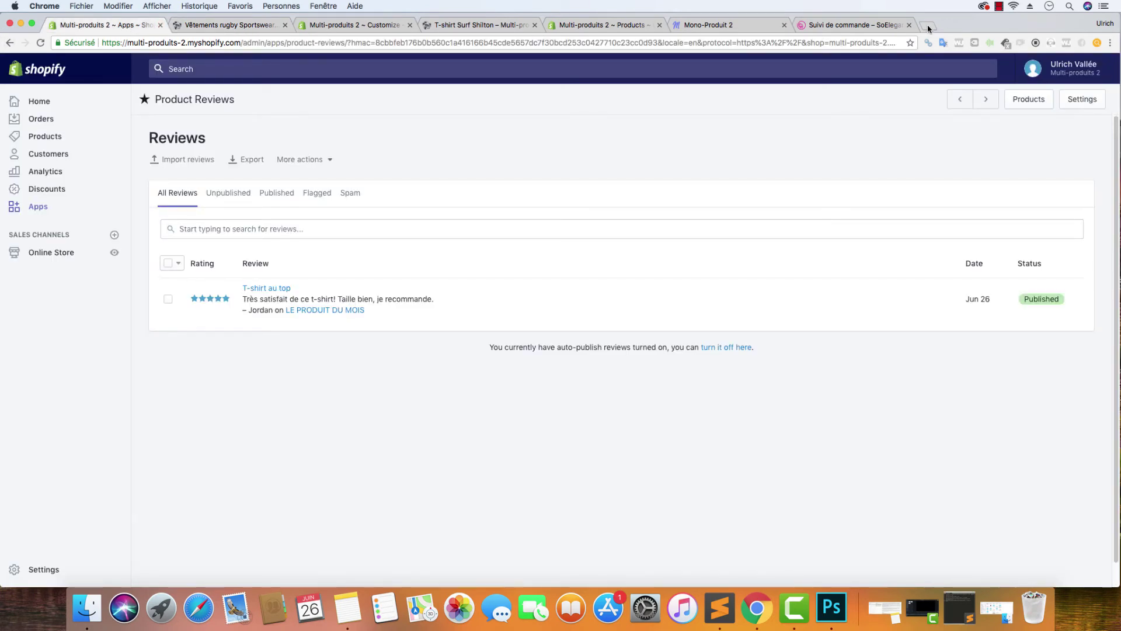
{"action": "left_click", "coordinate": [929, 26]}
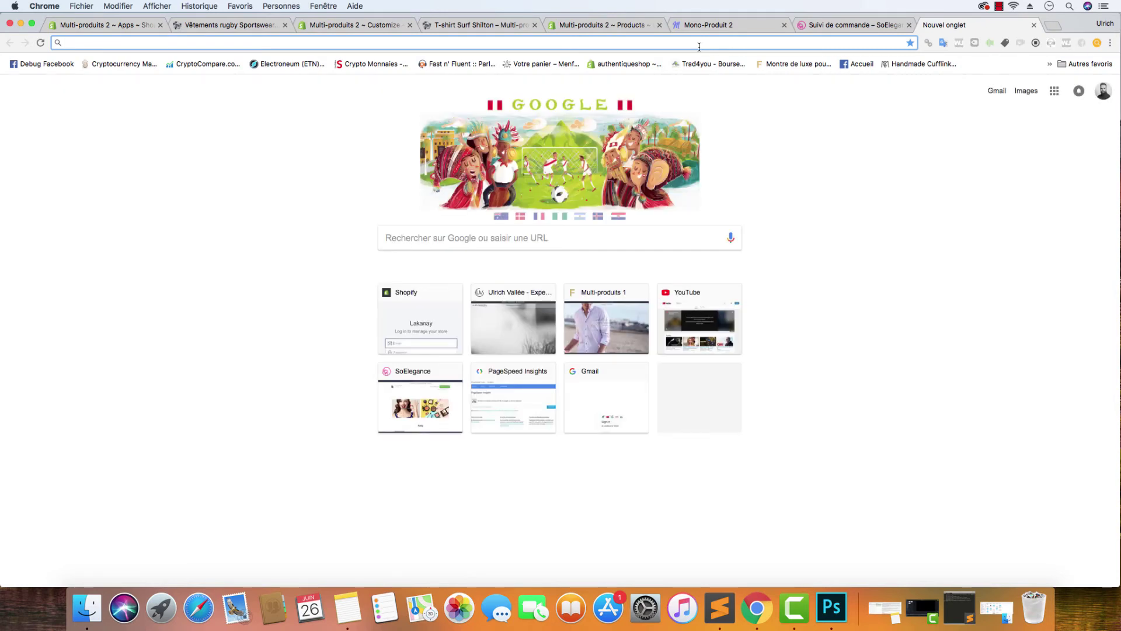
{"action": "type", "text": "shilton vide"}
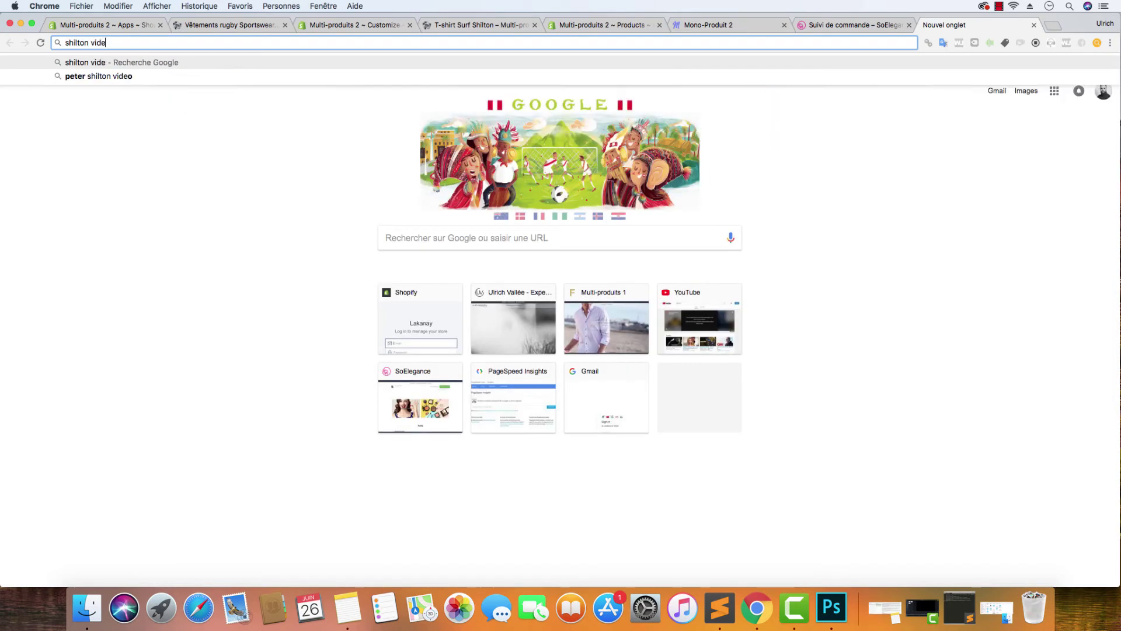
{"action": "type", "text": "o collection`"}
{"action": "key", "text": "Return"}
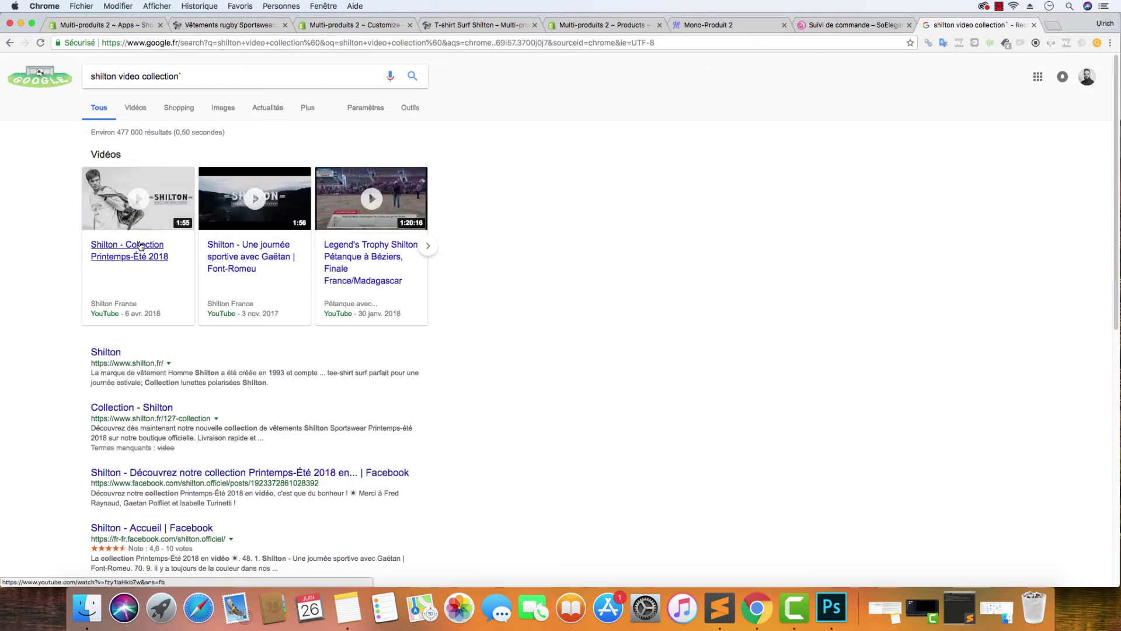
- Open the Shilton - Collection Printemps-Été 2018 video and turn off end-of-playback suggestions and title and player actions in its embed options
{"action": "left_click", "coordinate": [140, 245]}
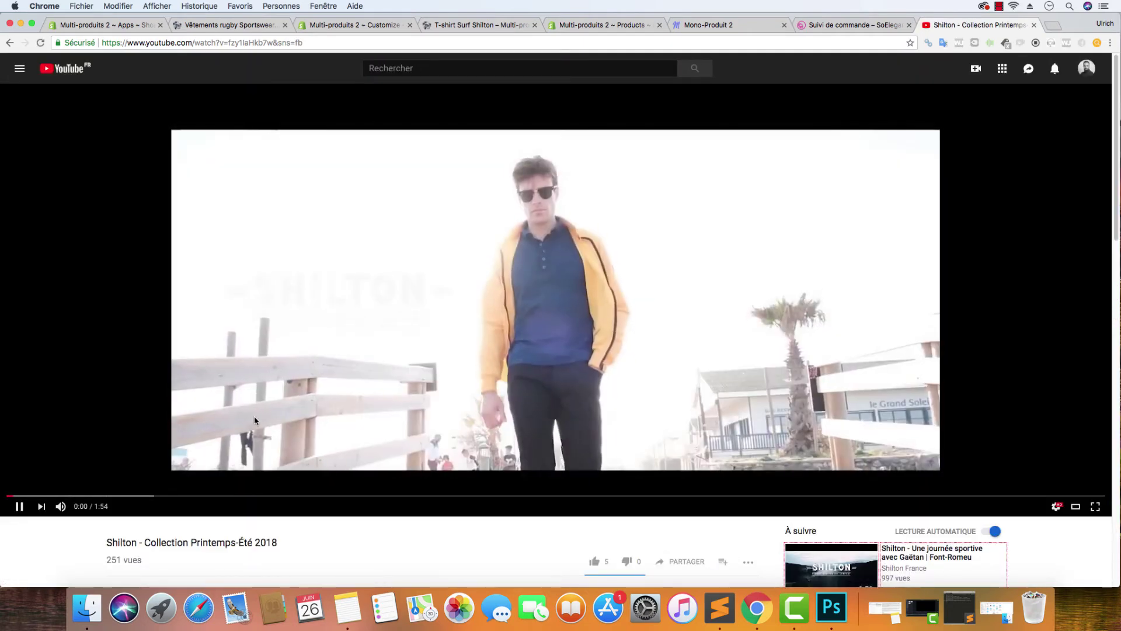
{"action": "left_click", "coordinate": [678, 561]}
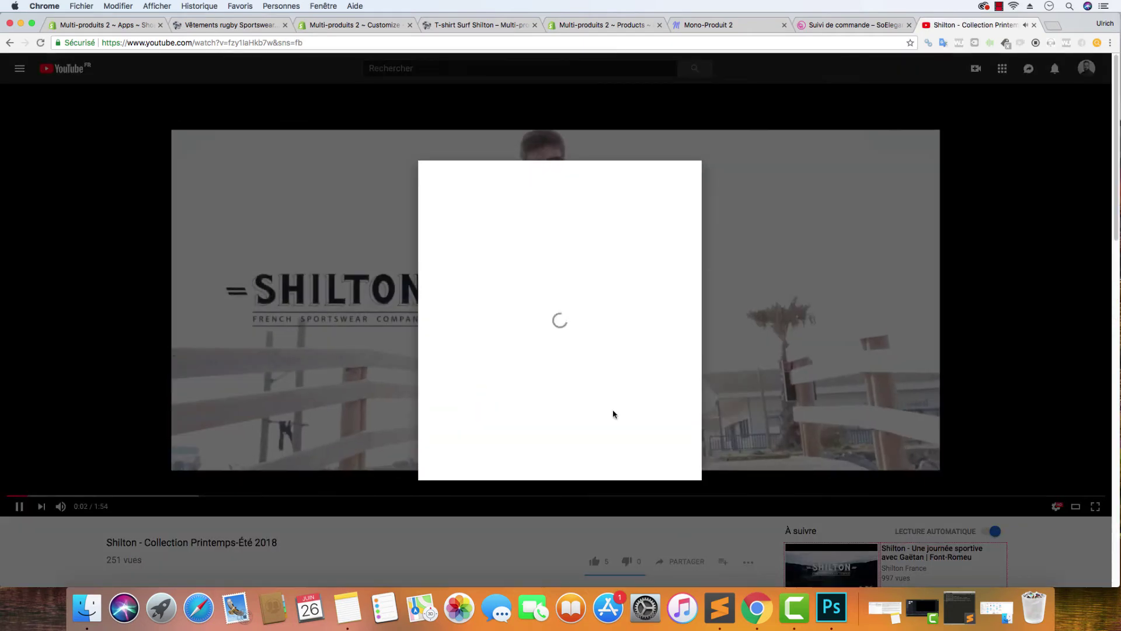
{"action": "left_click", "coordinate": [458, 214]}
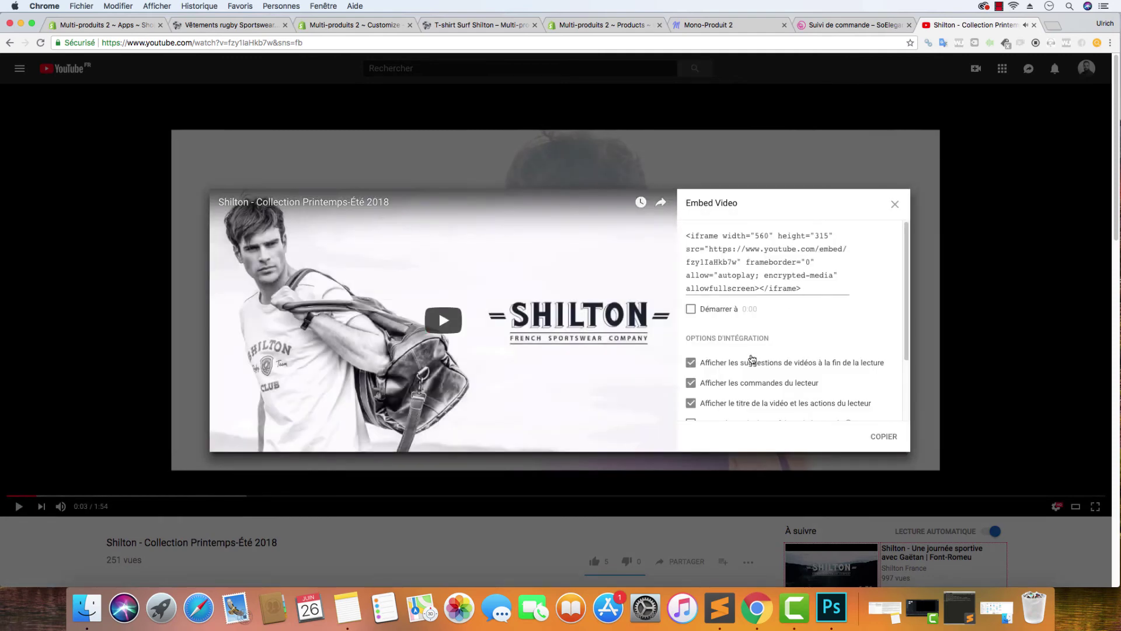
{"action": "left_click", "coordinate": [752, 363]}
{"action": "left_click", "coordinate": [759, 402]}
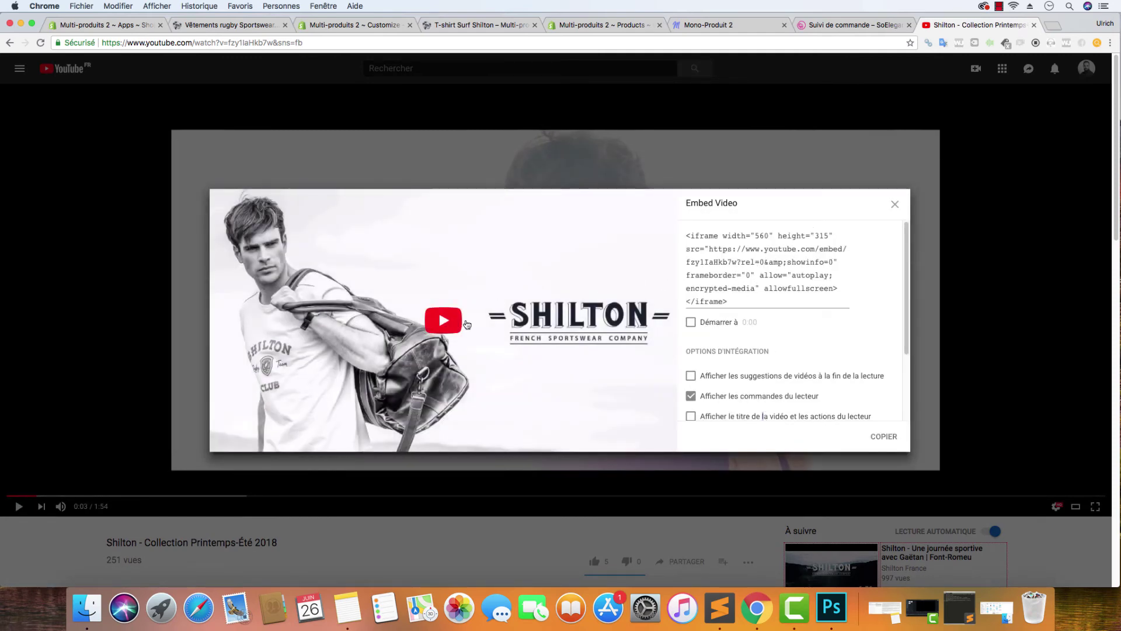
{"action": "scroll", "coordinate": [740, 331], "scroll_direction": "down", "scroll_amount": 1}
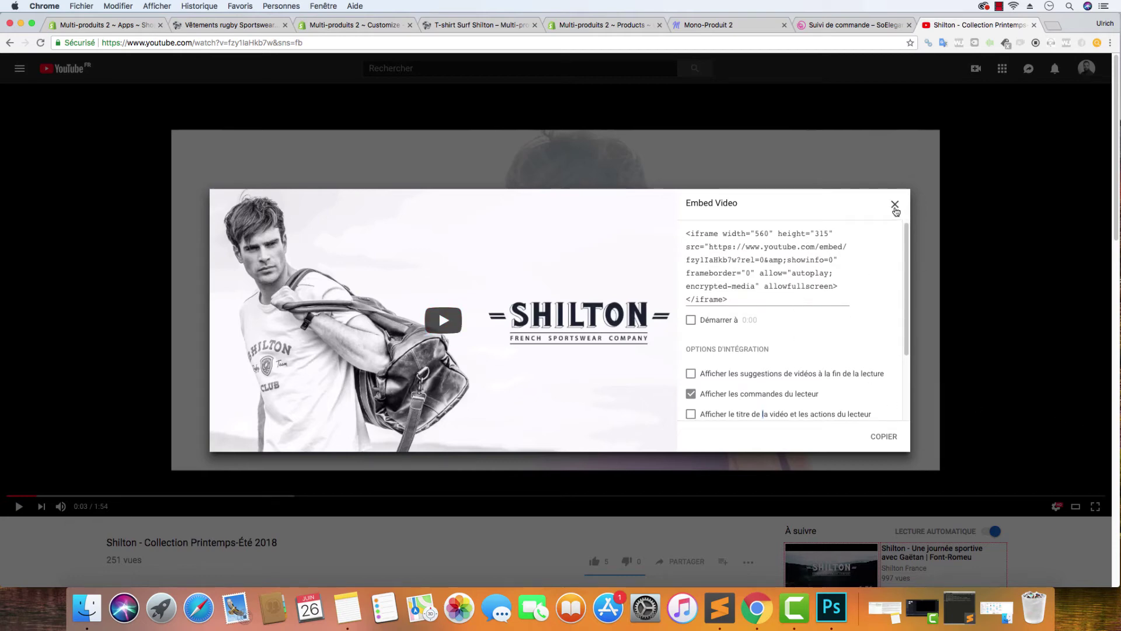
- Reopen the video's embed code and copy the embed URL from its src attribute
{"action": "left_click", "coordinate": [894, 204]}
{"action": "left_click", "coordinate": [696, 563]}
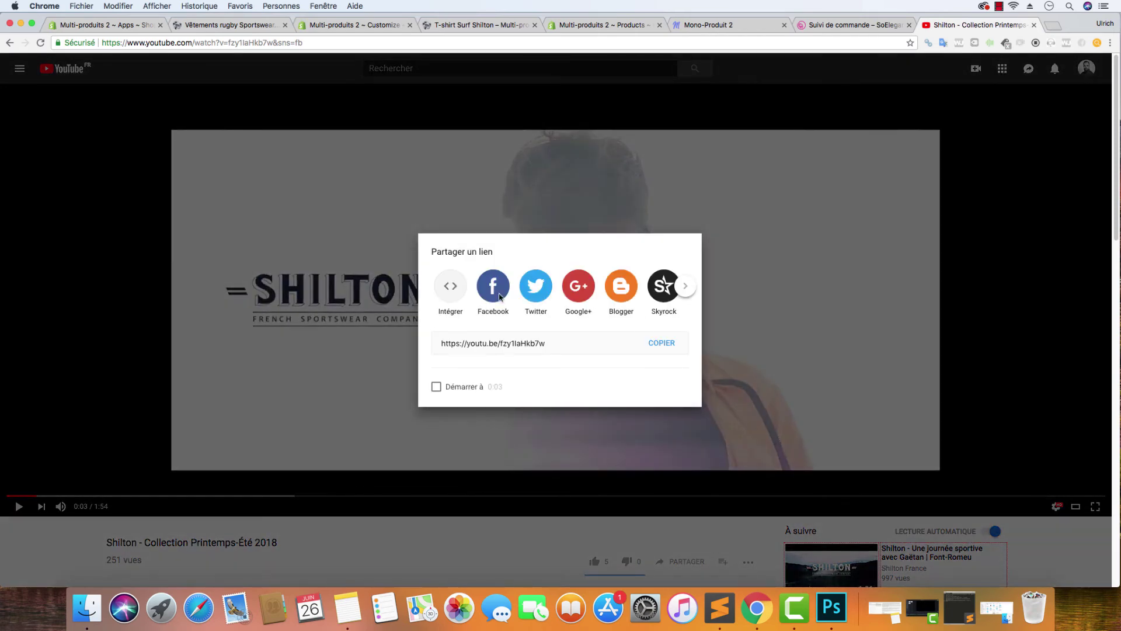
{"action": "left_click", "coordinate": [451, 284]}
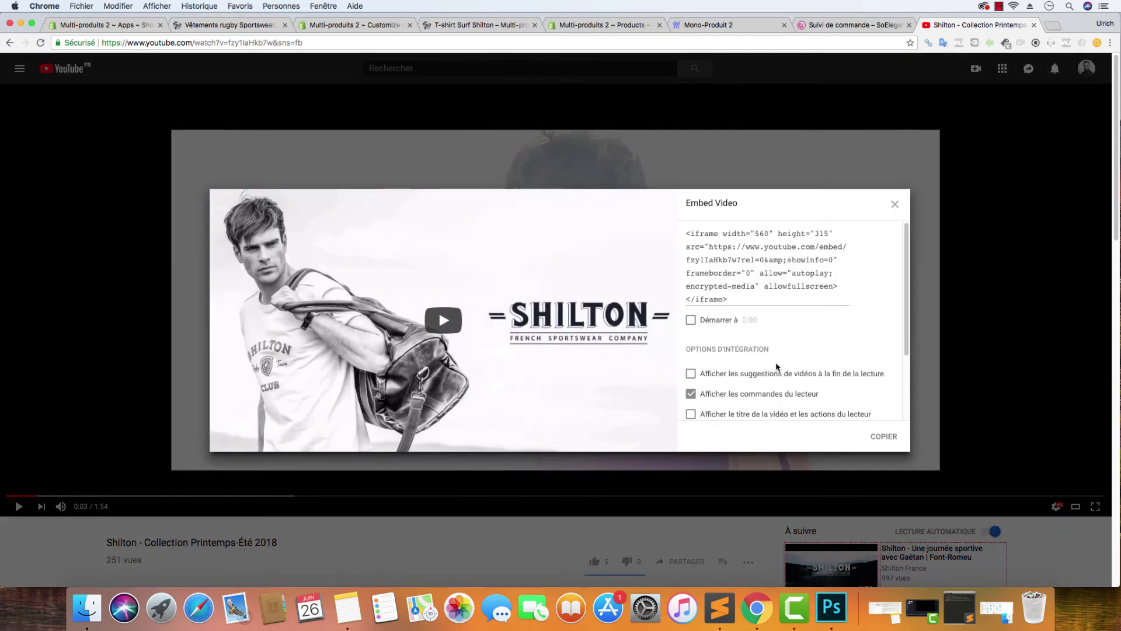
{"action": "scroll", "coordinate": [778, 367], "scroll_direction": "down", "scroll_amount": 4}
{"action": "scroll", "coordinate": [763, 302], "scroll_direction": "up", "scroll_amount": 4}
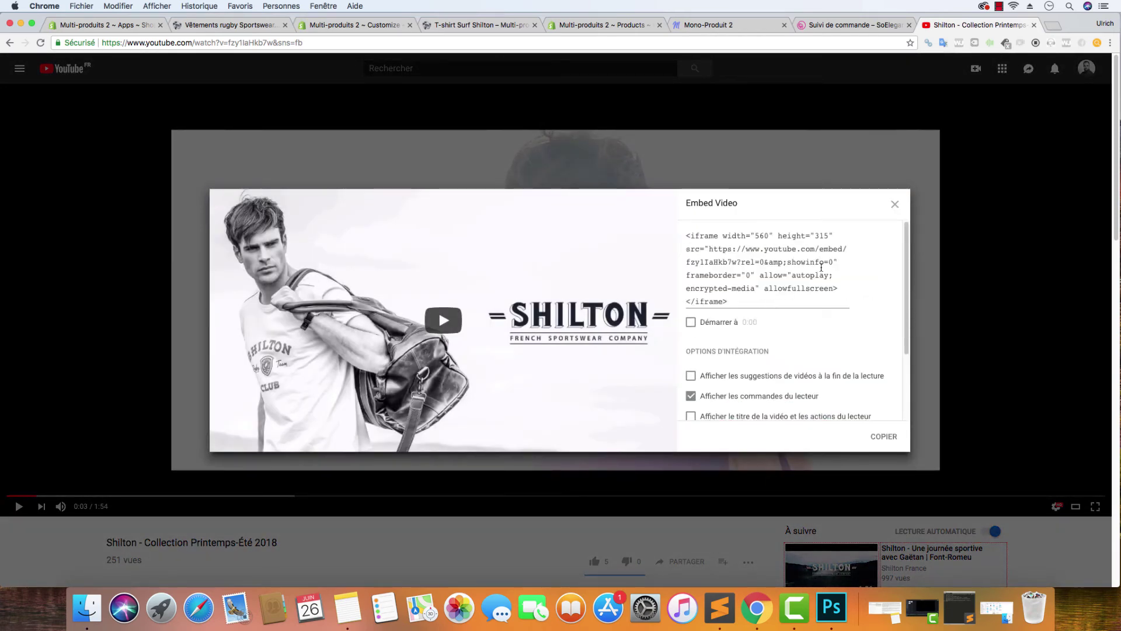
{"action": "left_click", "coordinate": [710, 250]}
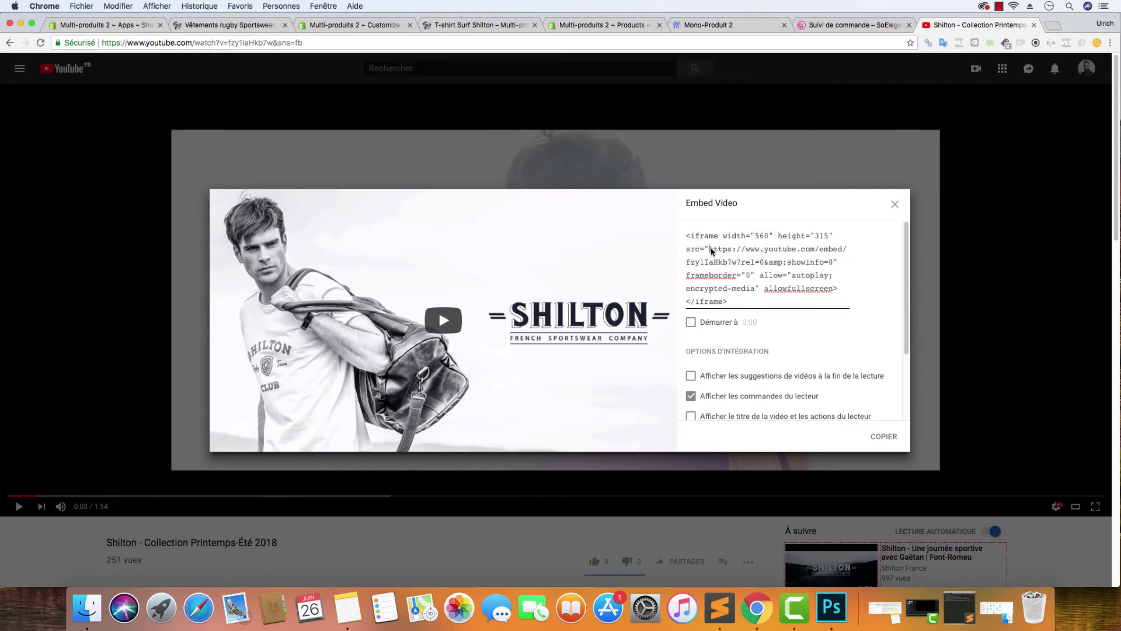
{"action": "left_click_drag", "start_coordinate": [835, 261], "coordinate": [714, 247]}
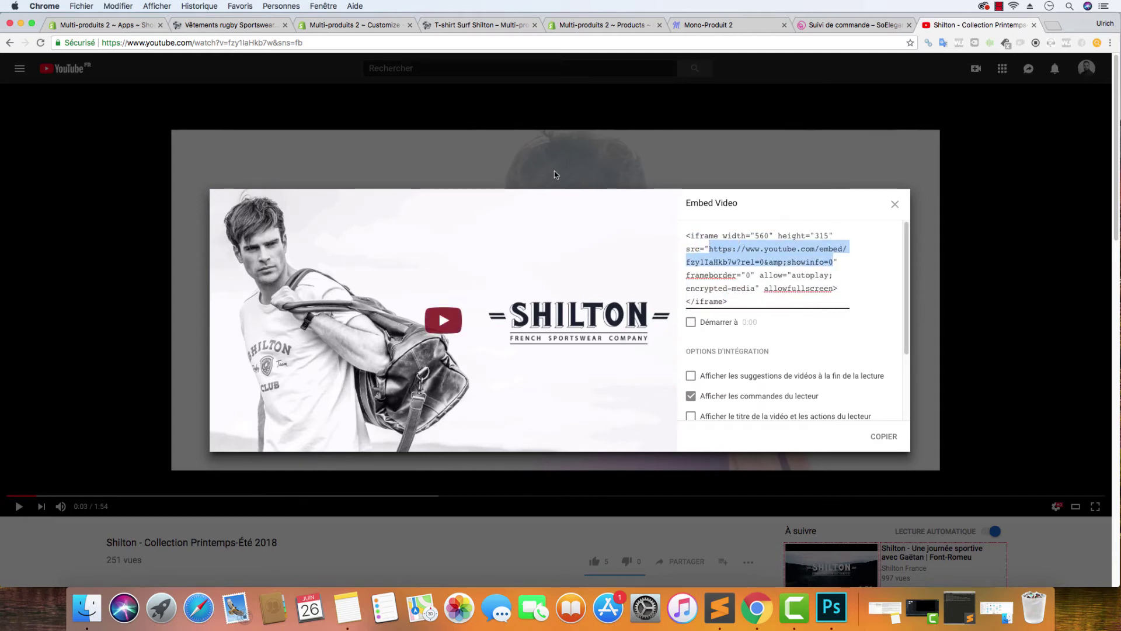
- Switch to the Shopify theme editor, show the home page sections, and hide the Main image section
{"action": "left_click", "coordinate": [345, 25]}
{"action": "scroll", "coordinate": [261, 210], "scroll_direction": "up", "scroll_amount": 20}
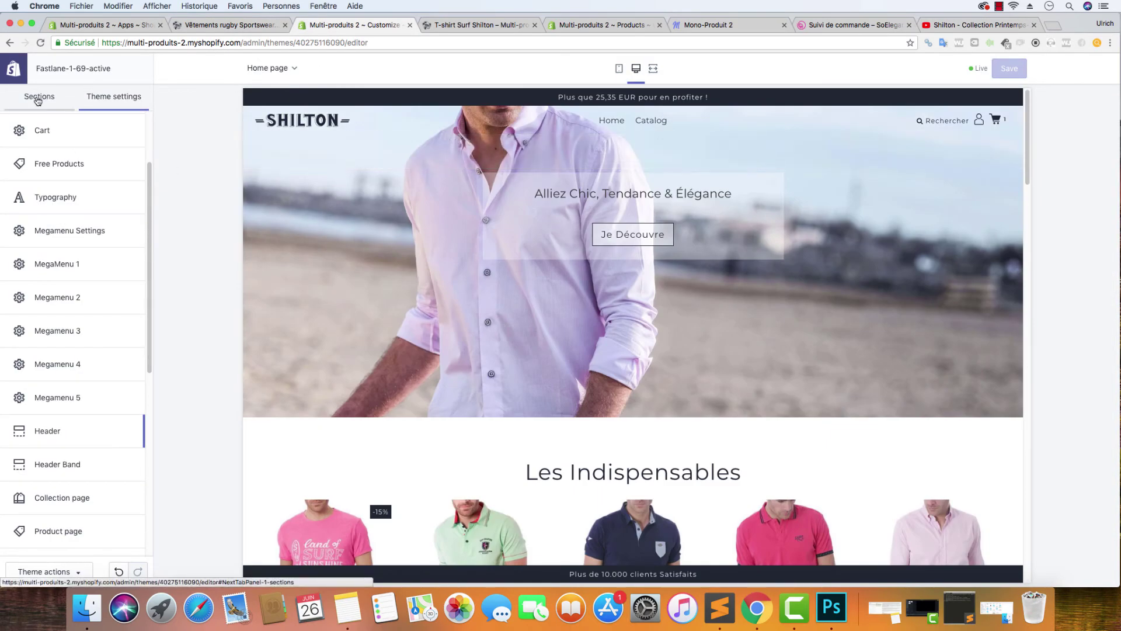
{"action": "left_click", "coordinate": [37, 98]}
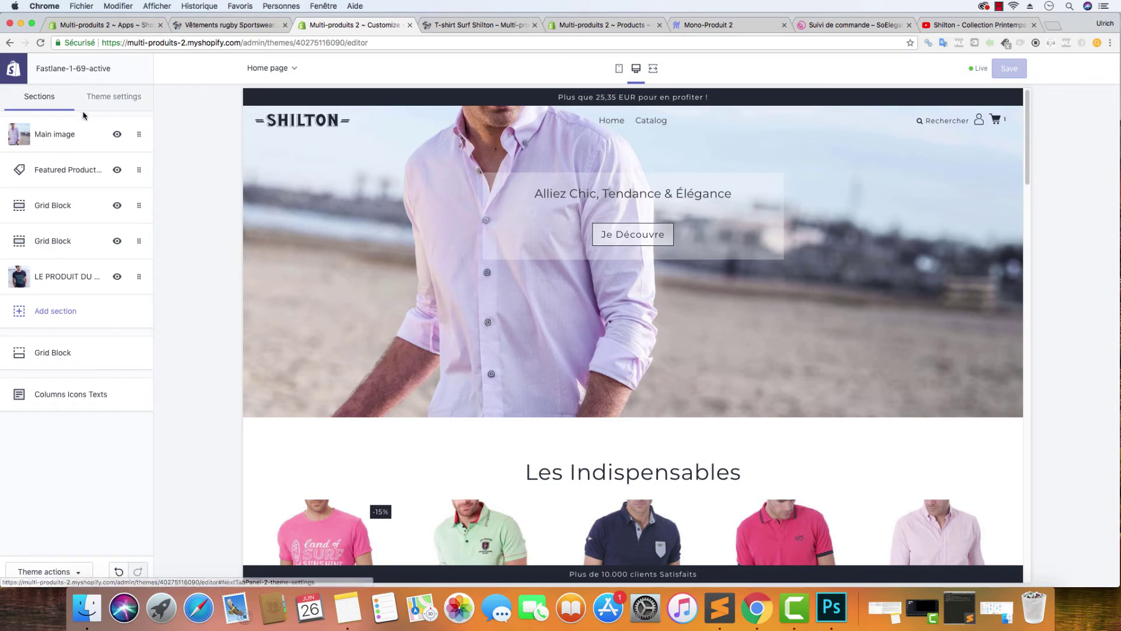
{"action": "left_click", "coordinate": [117, 134]}
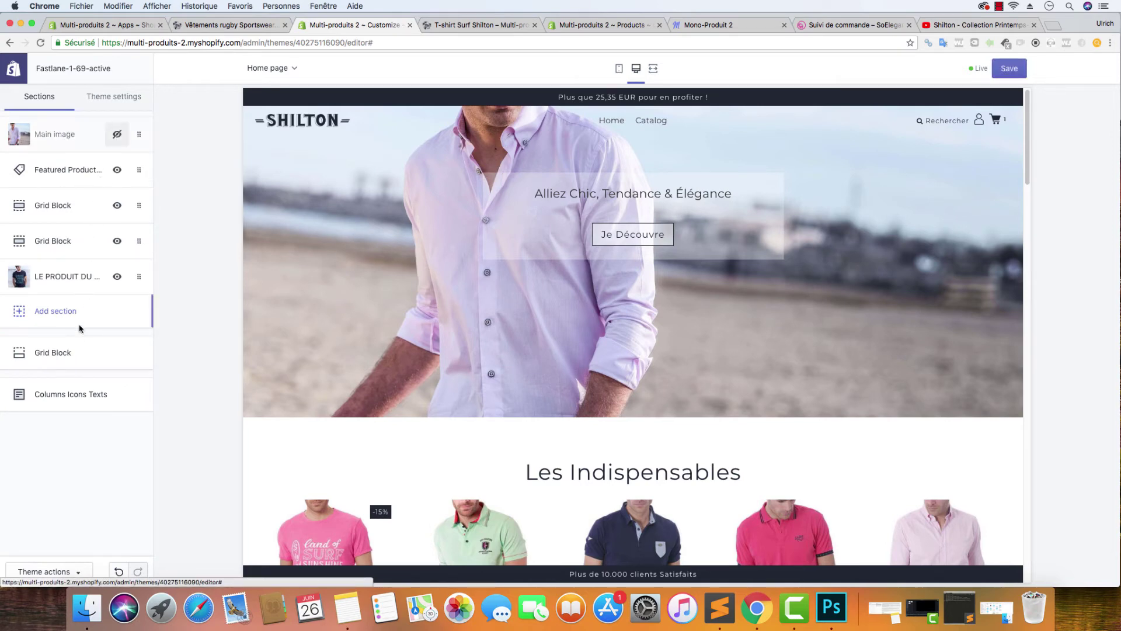
- Add an Image Slider Parallax section to the home page
{"action": "left_click", "coordinate": [79, 321]}
{"action": "mouse_move", "coordinate": [71, 262]}
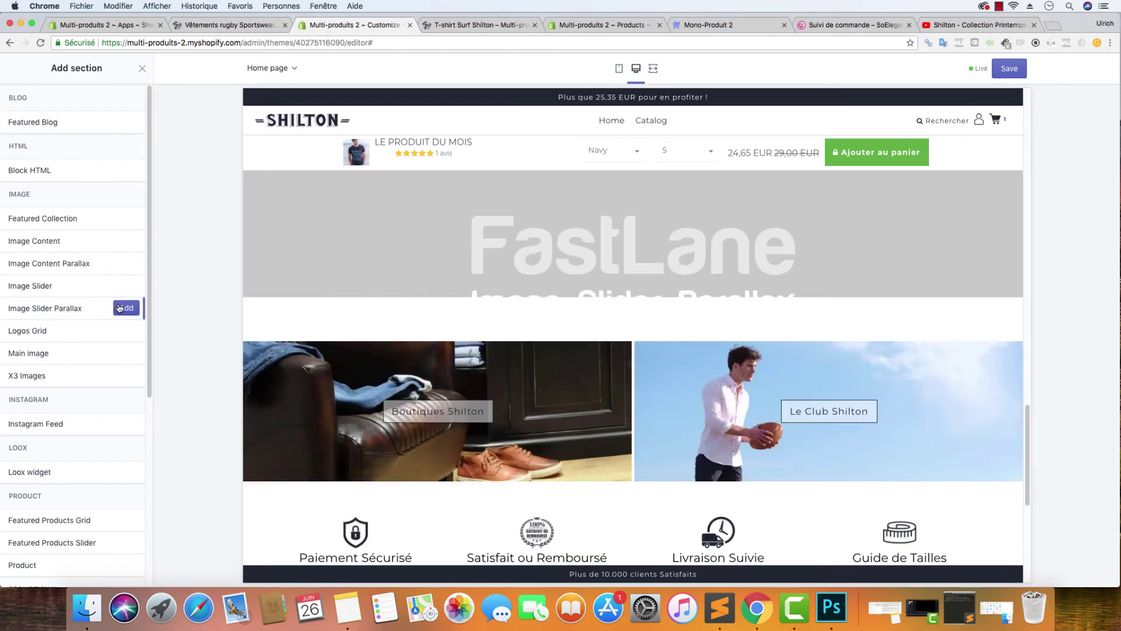
{"action": "left_click", "coordinate": [118, 308]}
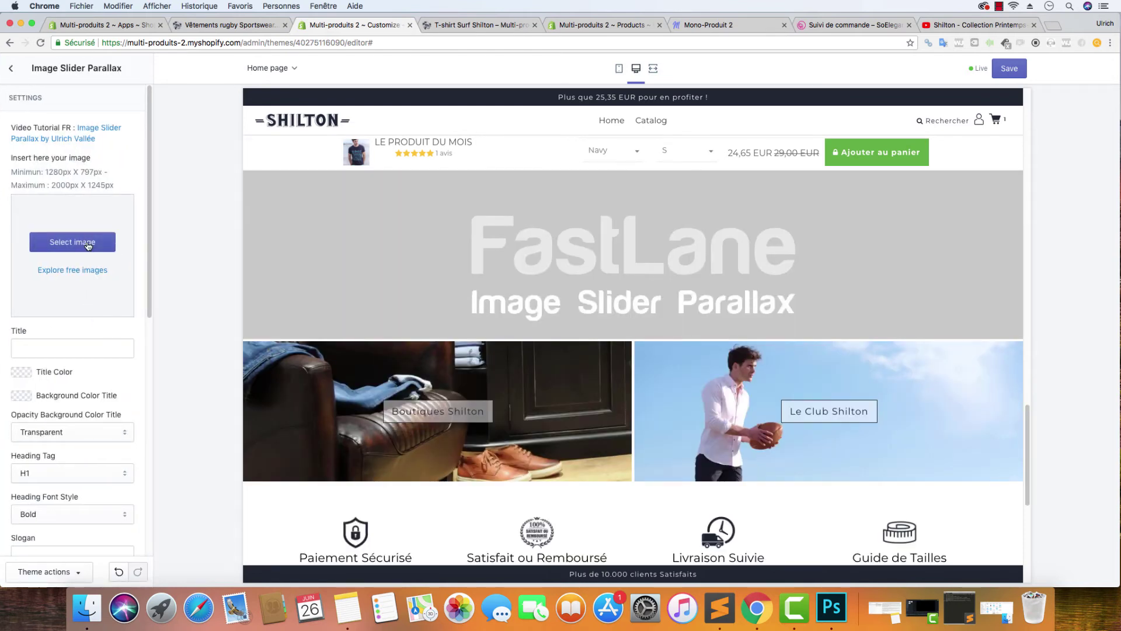
- Set the slider's image to the library photo of the man in the lilac shirt on the beach, and save the theme
{"action": "left_click", "coordinate": [87, 250]}
{"action": "left_click", "coordinate": [36, 146]}
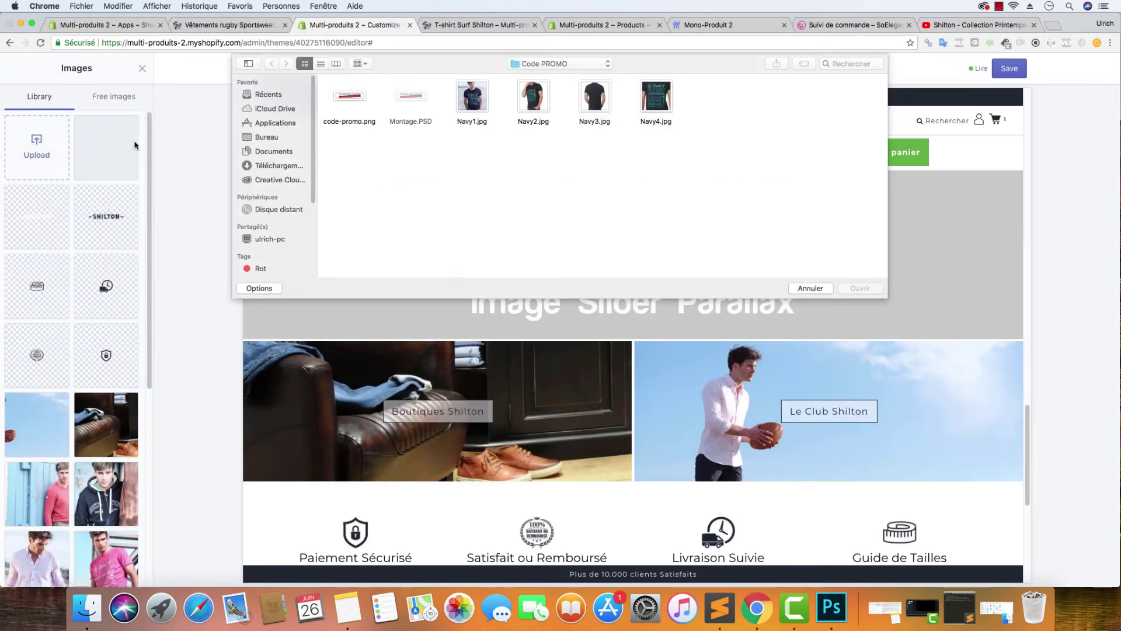
{"action": "left_click", "coordinate": [813, 288]}
{"action": "scroll", "coordinate": [66, 270], "scroll_direction": "down", "scroll_amount": 6}
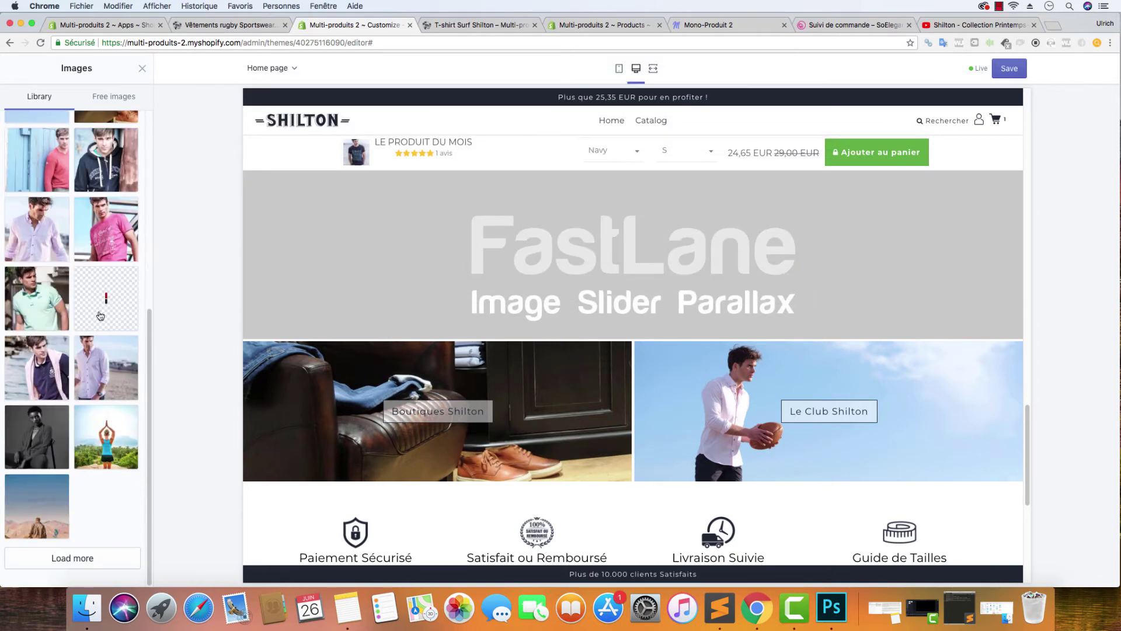
{"action": "left_click", "coordinate": [104, 359]}
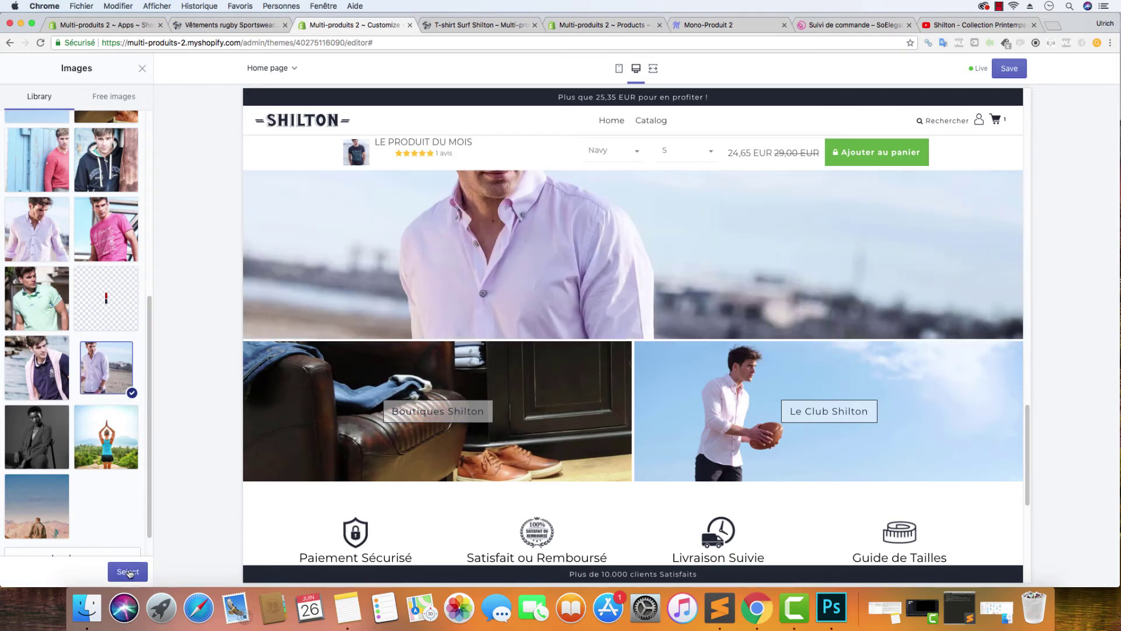
{"action": "left_click", "coordinate": [127, 571]}
{"action": "scroll", "coordinate": [519, 325], "scroll_direction": "up", "scroll_amount": 15}
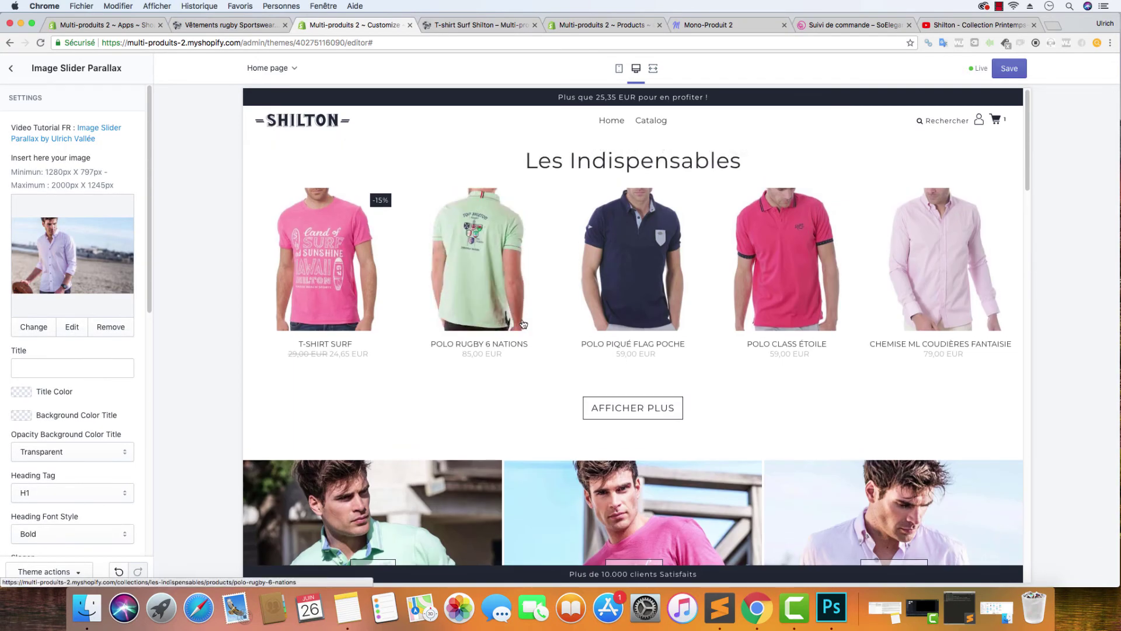
{"action": "left_click", "coordinate": [66, 367]}
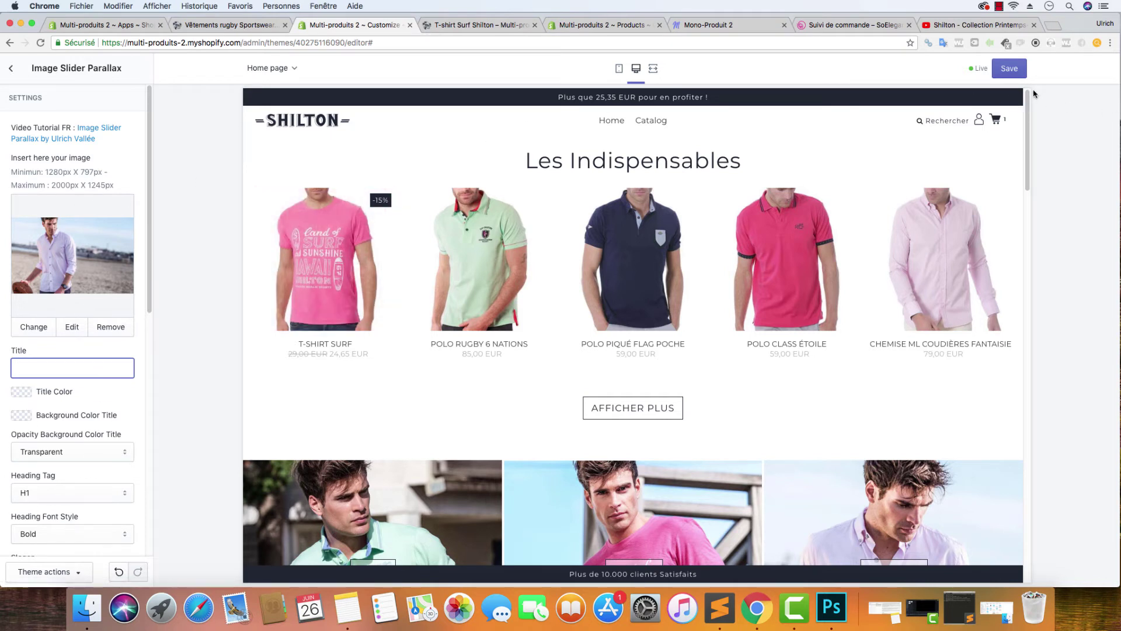
{"action": "left_click", "coordinate": [1009, 68]}
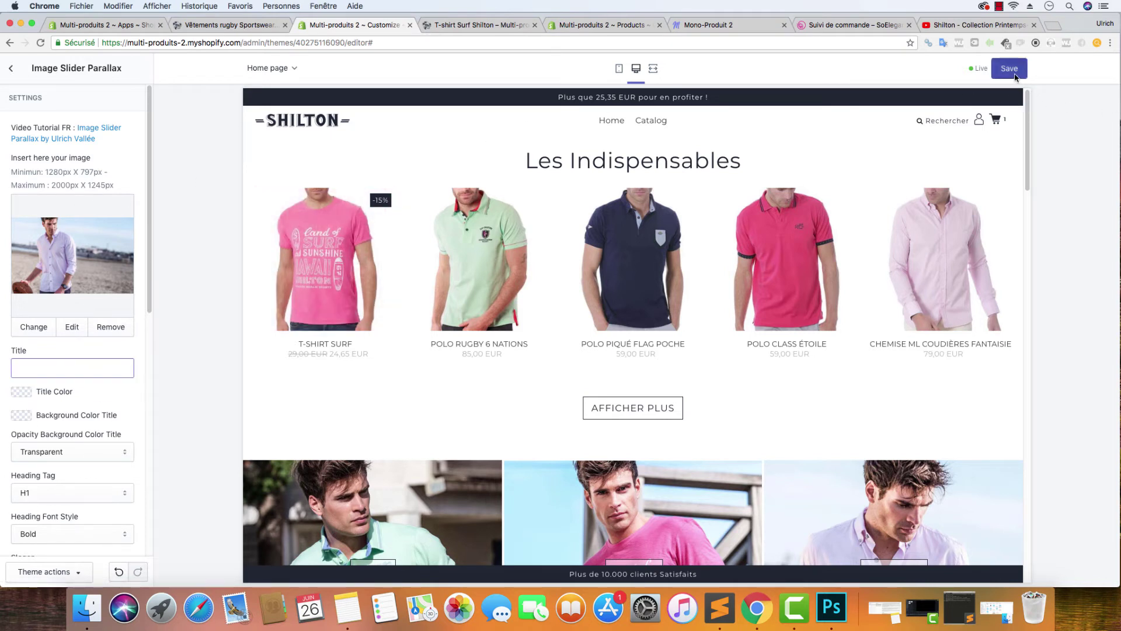
- Move the Image Slider Parallax section above the hidden Main image section and save the theme
{"action": "left_click", "coordinate": [10, 74]}
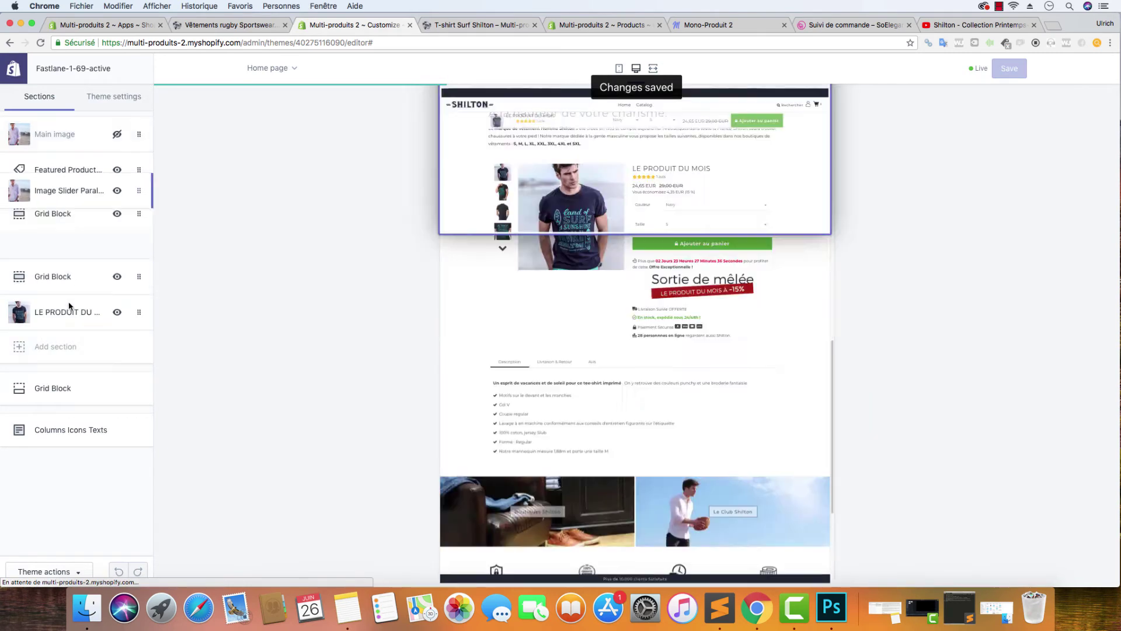
{"action": "left_click_drag", "start_coordinate": [71, 308], "coordinate": [73, 215]}
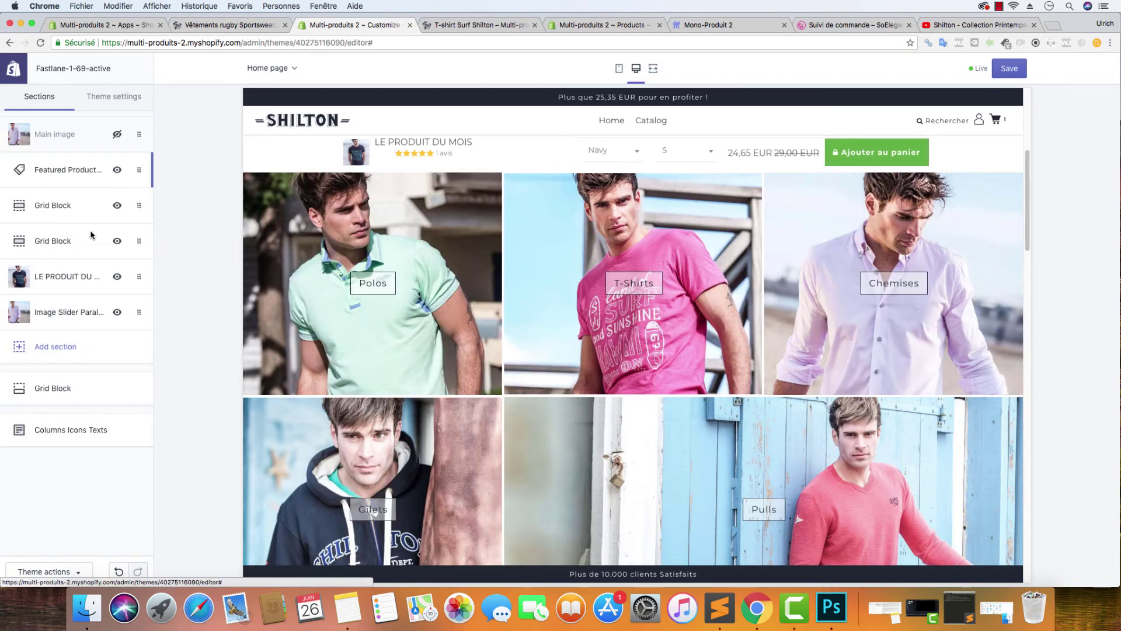
{"action": "left_click_drag", "start_coordinate": [63, 298], "coordinate": [64, 133]}
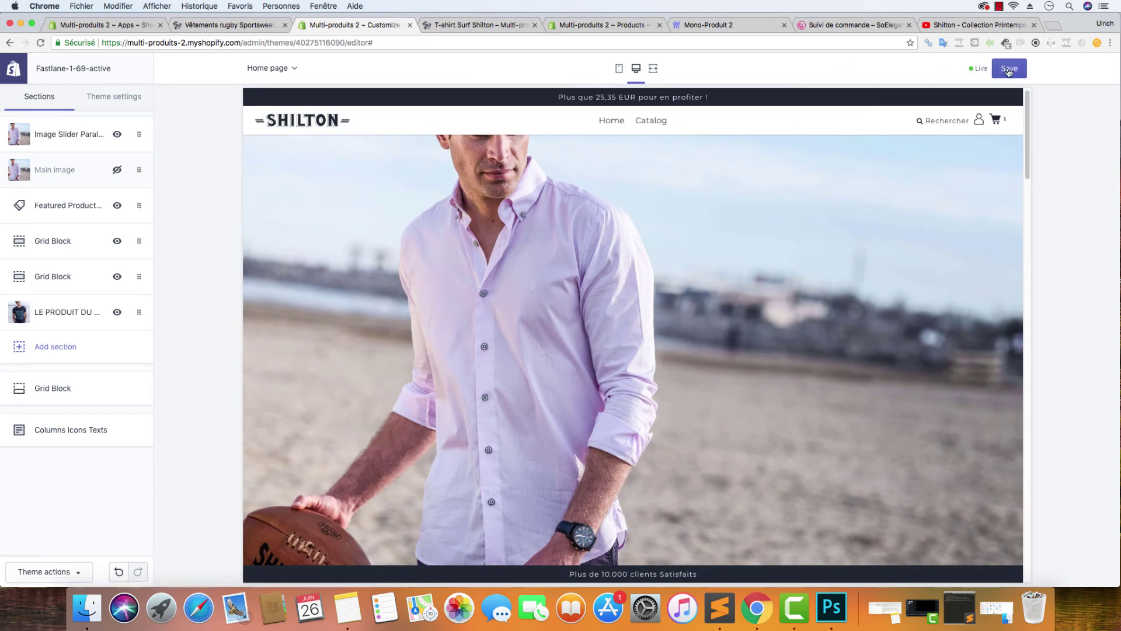
{"action": "left_click", "coordinate": [1009, 68]}
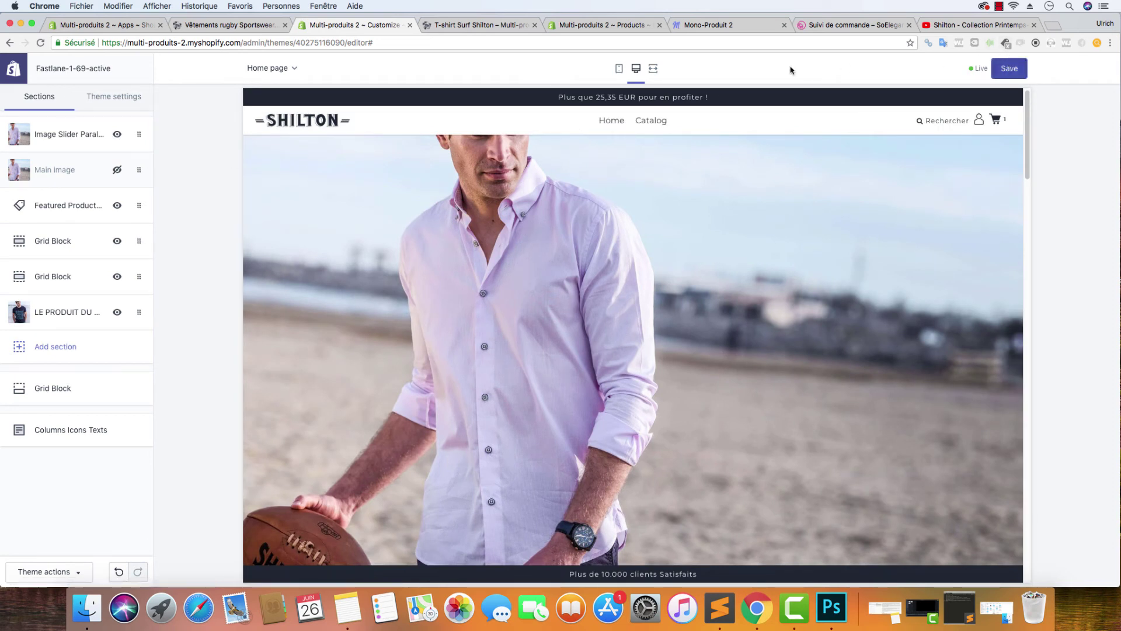
- Copy the top heading text from the Main image section's settings
{"action": "left_click", "coordinate": [62, 167]}
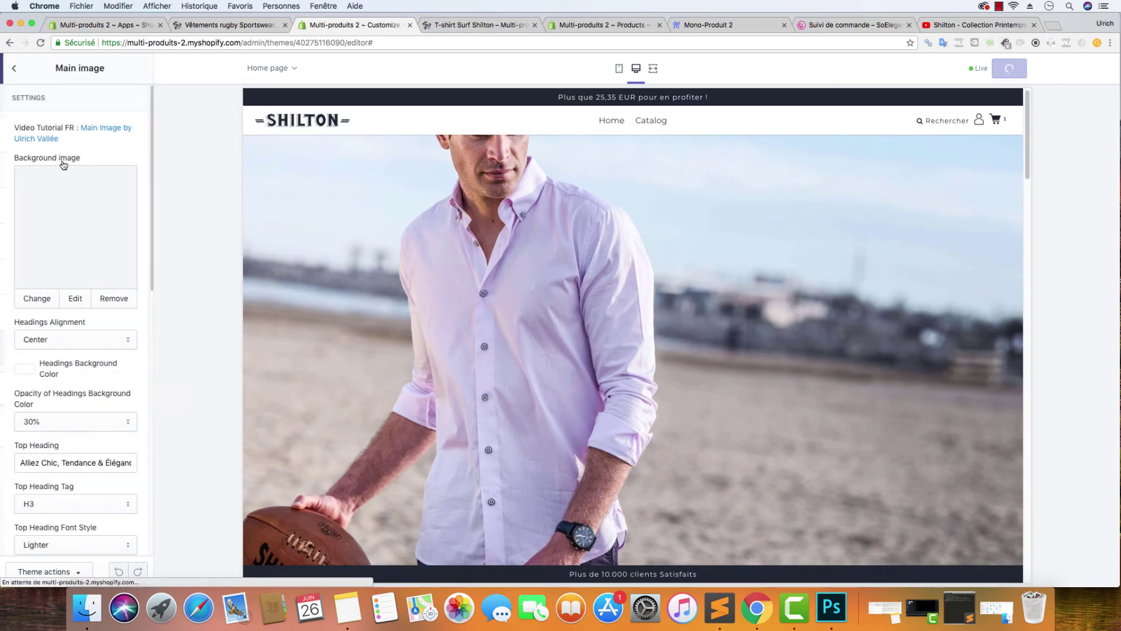
{"action": "left_click", "coordinate": [68, 465]}
{"action": "key", "text": "super+a"}
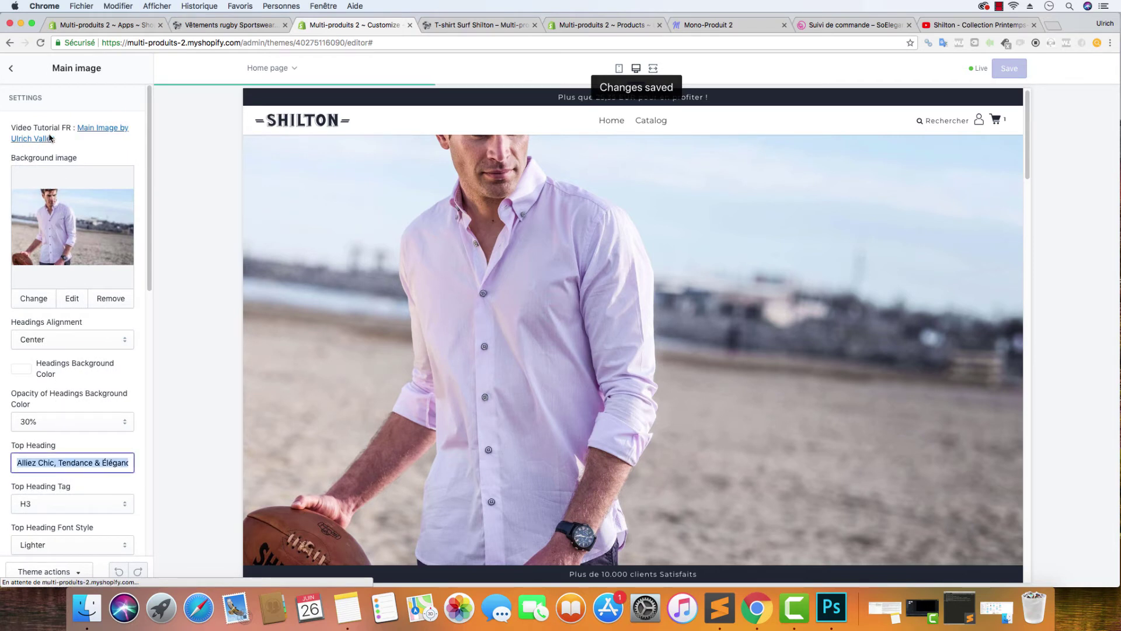
- Enter "Alliez Chic, Tendance & Élégance" as the Image Slider Parallax section's slogan, check it in the preview, and save the theme
{"action": "left_click", "coordinate": [11, 68]}
{"action": "left_click", "coordinate": [29, 132]}
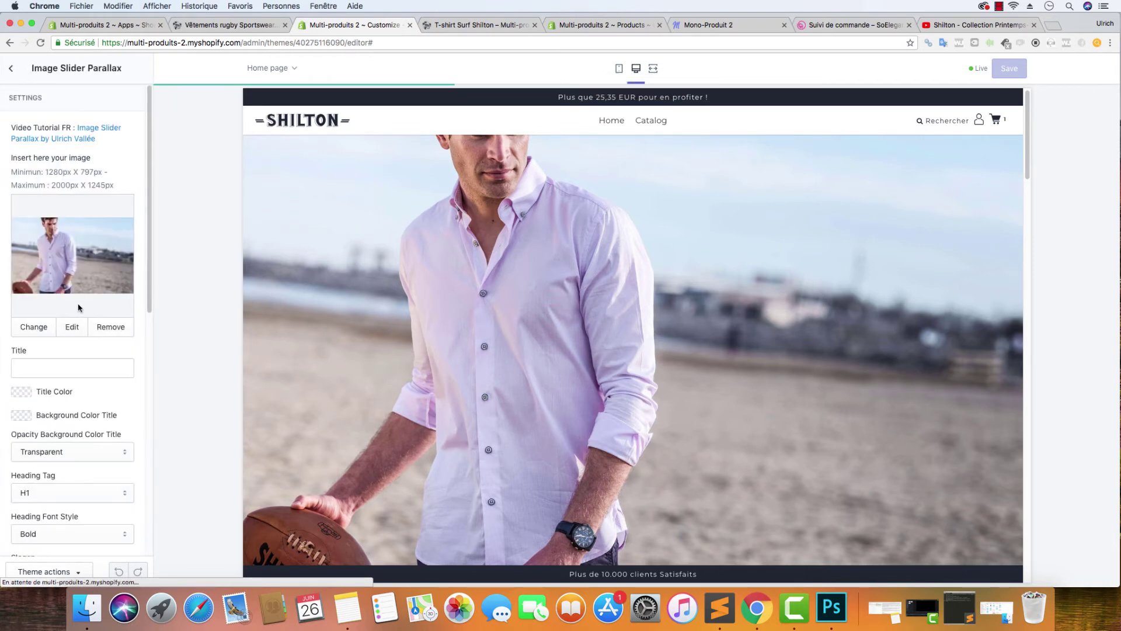
{"action": "left_click", "coordinate": [64, 371]}
{"action": "scroll", "coordinate": [70, 379], "scroll_direction": "down", "scroll_amount": 4}
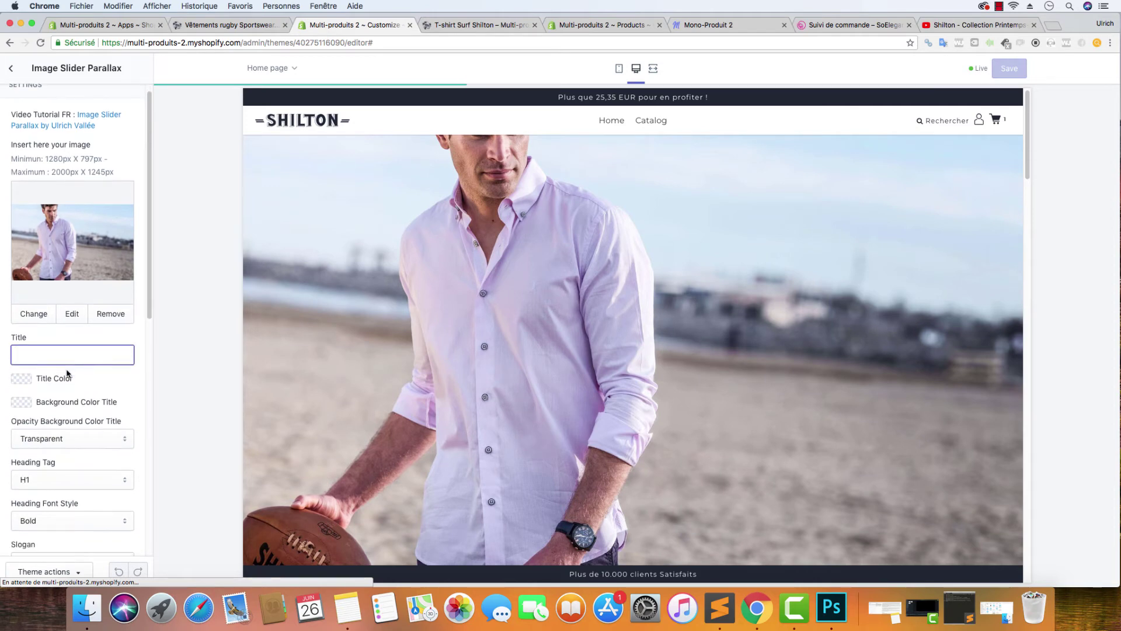
{"action": "left_click", "coordinate": [71, 462]}
{"action": "type", "text": "Alliez Chic, Tendance & Élégance"}
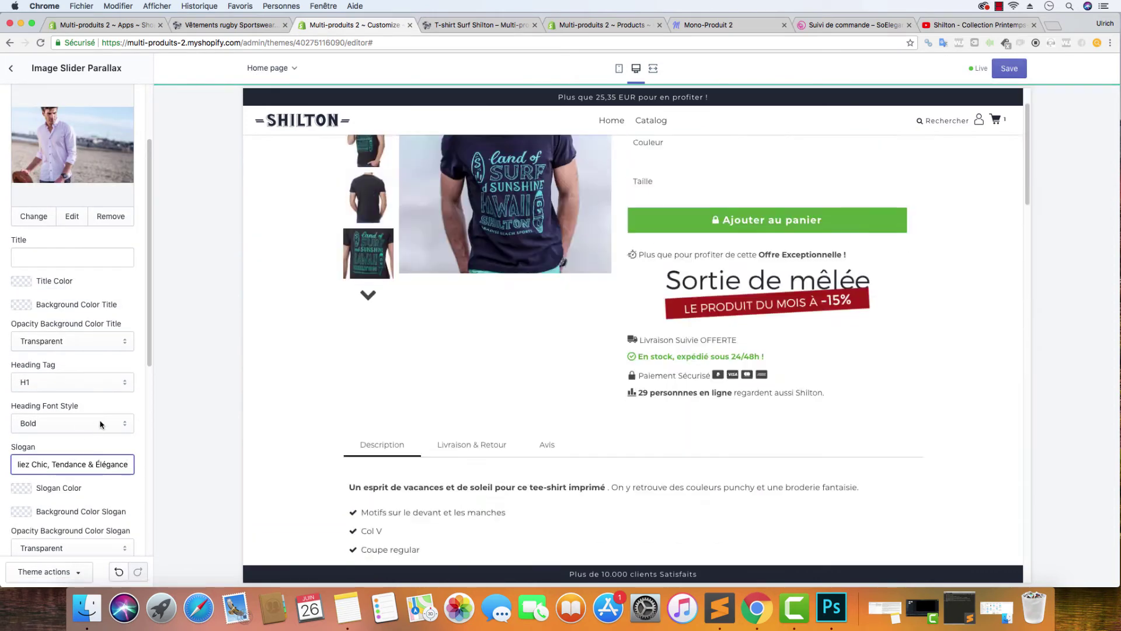
{"action": "scroll", "coordinate": [270, 372], "scroll_direction": "down", "scroll_amount": 5}
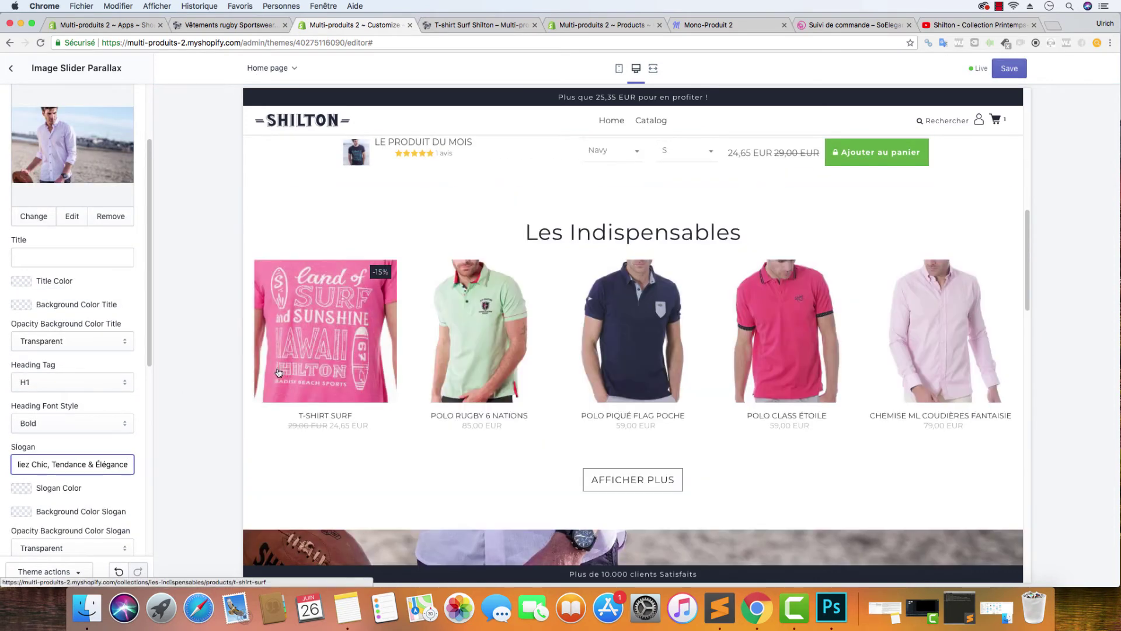
{"action": "scroll", "coordinate": [278, 366], "scroll_direction": "down", "scroll_amount": 5}
{"action": "scroll", "coordinate": [279, 371], "scroll_direction": "down", "scroll_amount": 10}
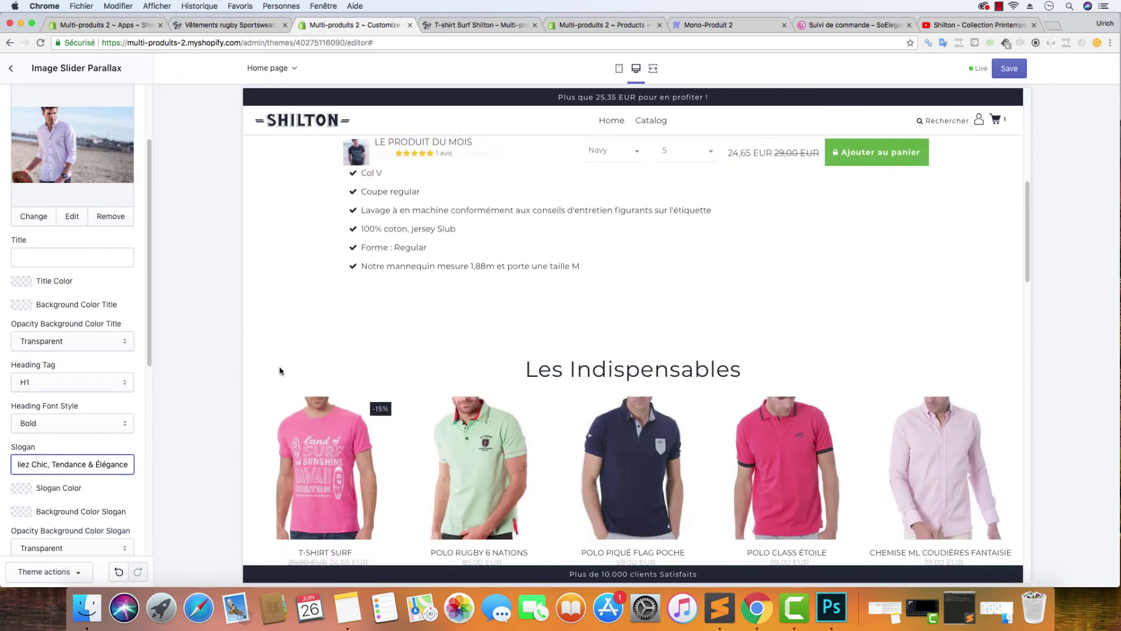
{"action": "left_click", "coordinate": [1009, 69]}
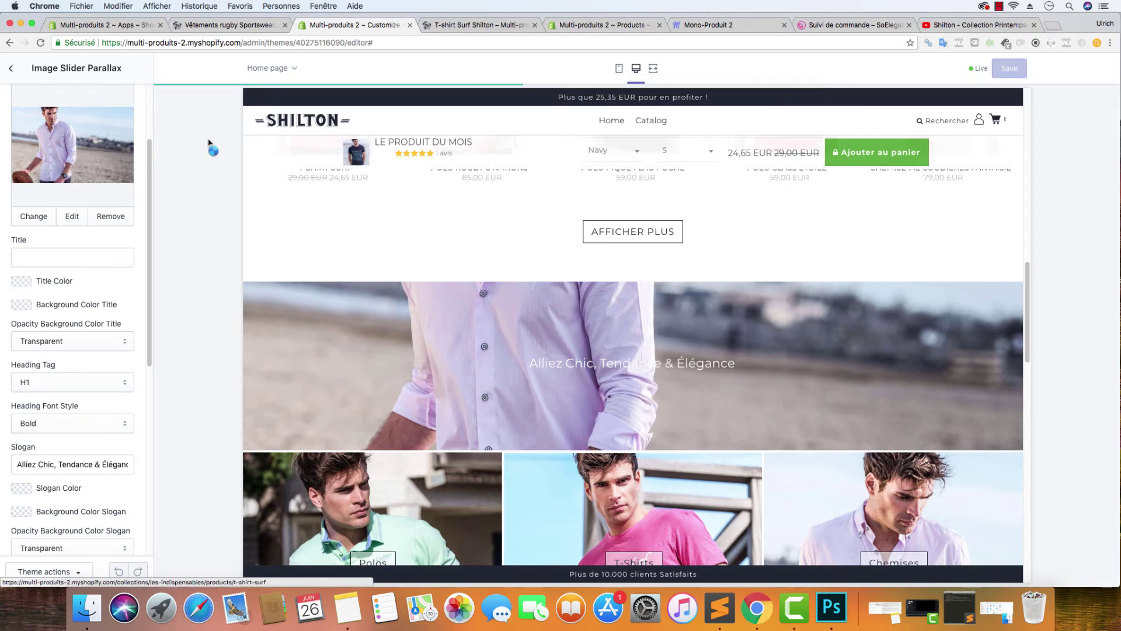
- Move the LE PRODUIT DU MOIS section below the second Grid Block in the home page's section order
{"action": "left_click", "coordinate": [11, 68]}
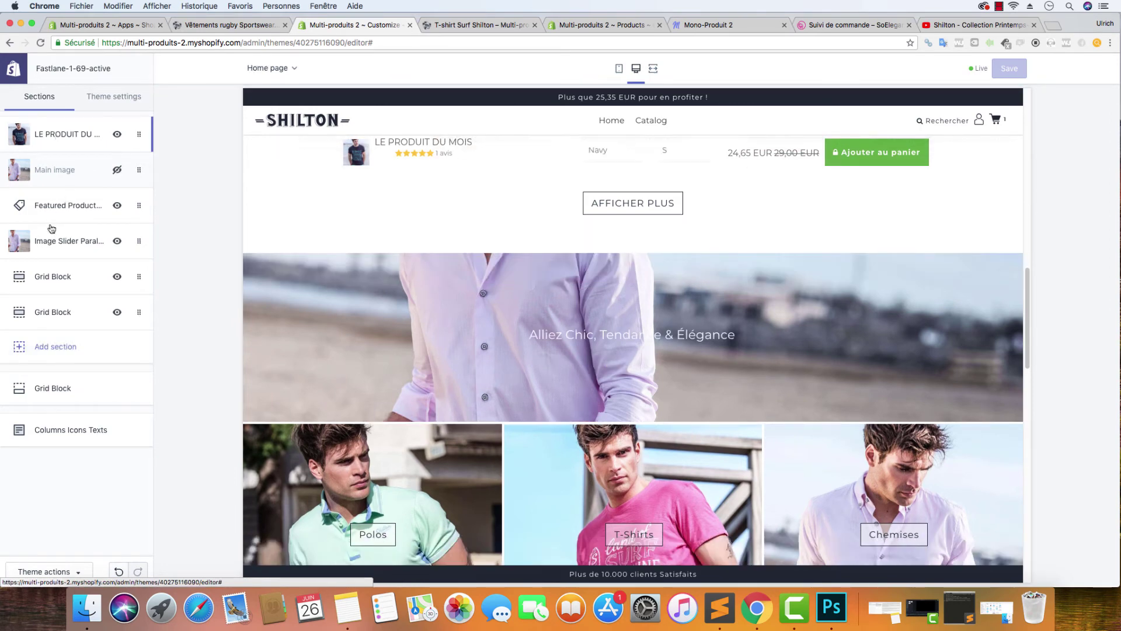
{"action": "left_click_drag", "start_coordinate": [66, 134], "coordinate": [75, 315]}
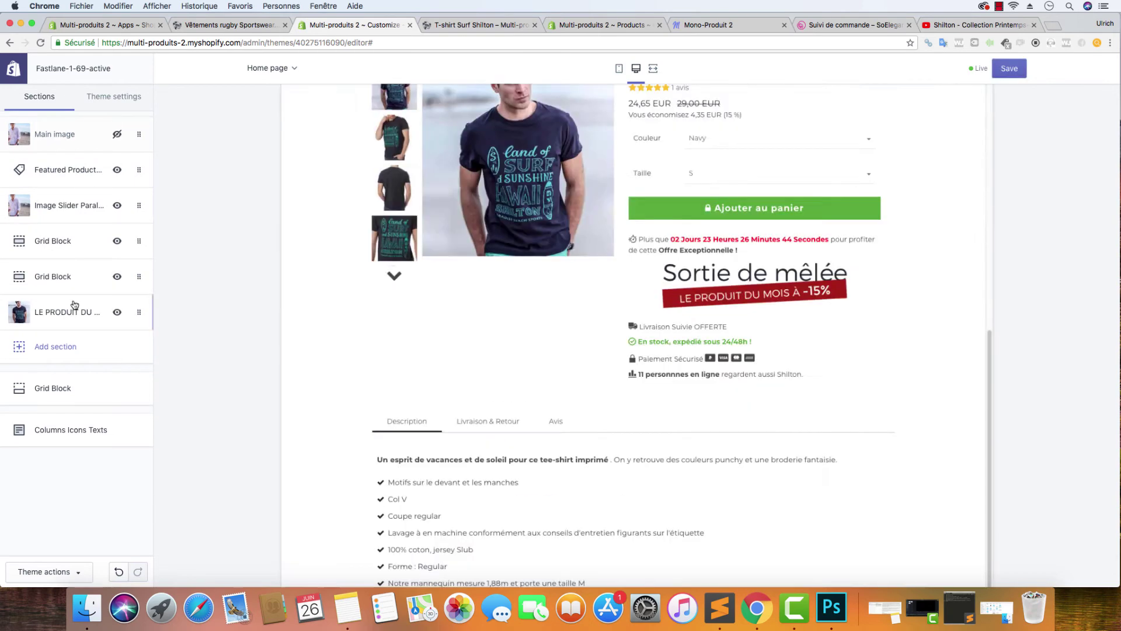
- Move the Image Slider Parallax section to the top of the home page's section order, above Main image, and save the theme
{"action": "left_click_drag", "start_coordinate": [65, 205], "coordinate": [66, 135]}
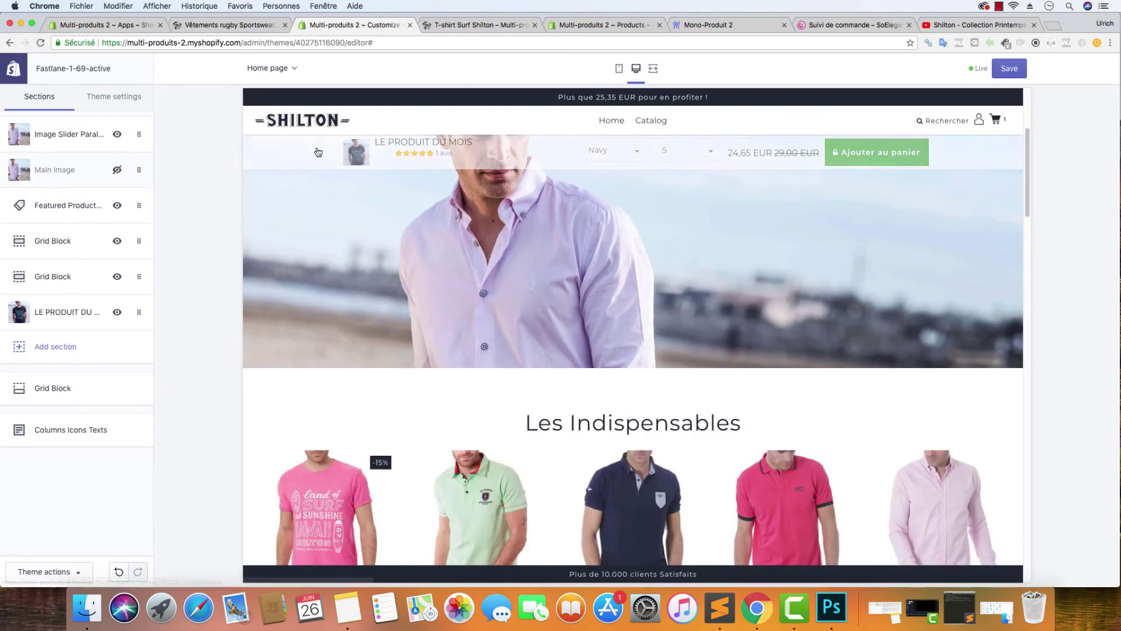
{"action": "left_click", "coordinate": [1009, 70]}
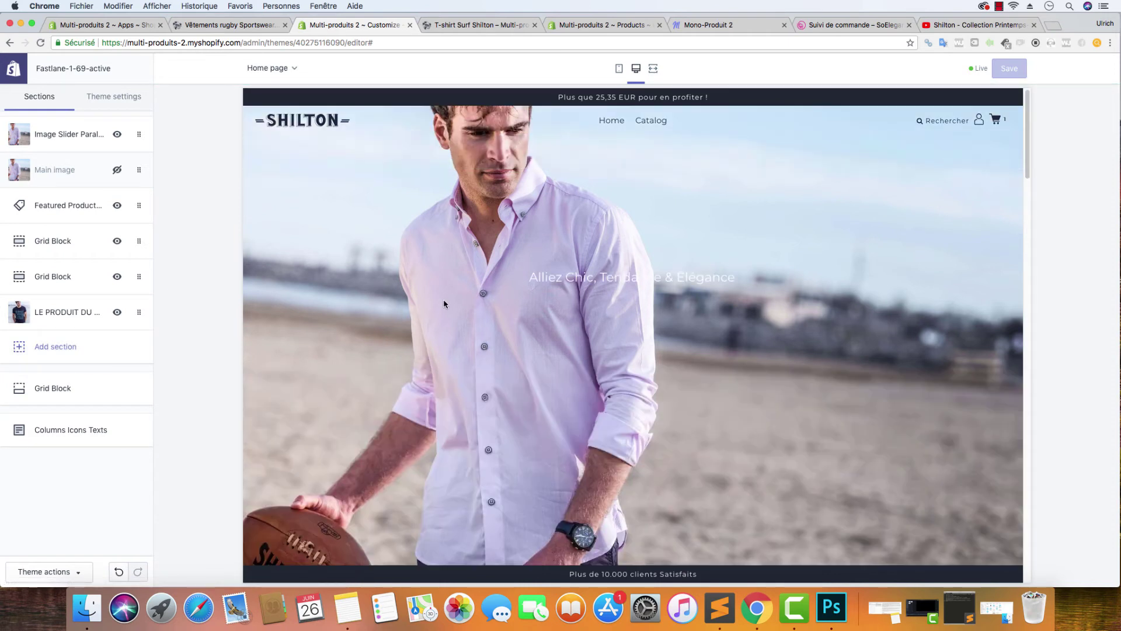
- Copy the Primary Color hex code #1E2633 from the theme's color settings
{"action": "left_click", "coordinate": [80, 137]}
{"action": "scroll", "coordinate": [82, 236], "scroll_direction": "down", "scroll_amount": 5}
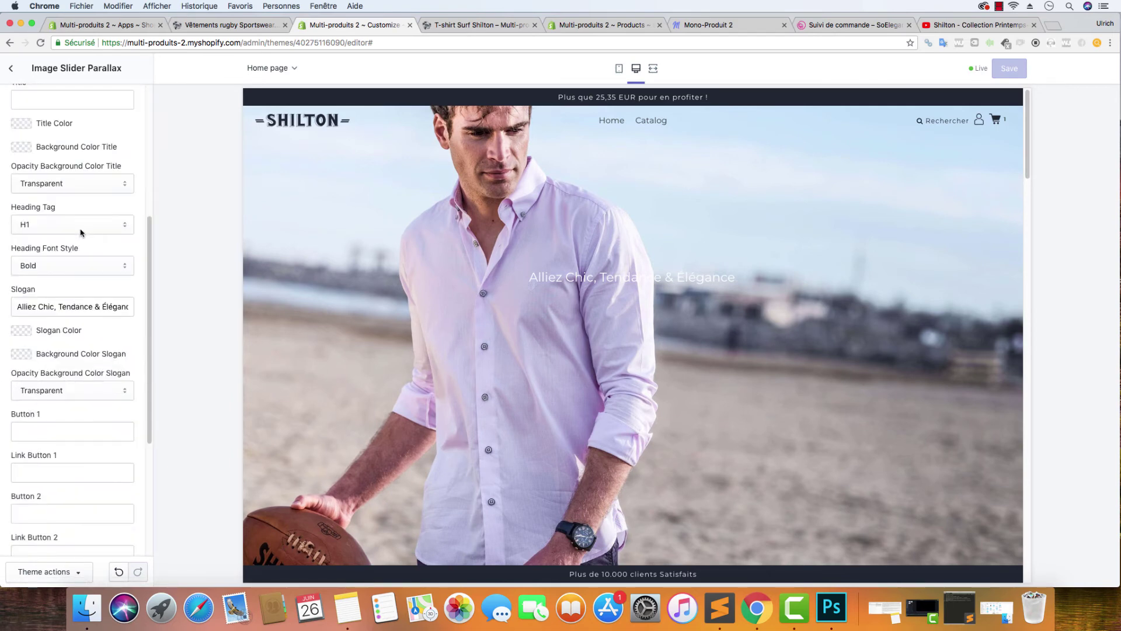
{"action": "scroll", "coordinate": [26, 114], "scroll_direction": "up", "scroll_amount": 3}
{"action": "left_click", "coordinate": [14, 73]}
{"action": "left_click", "coordinate": [114, 96]}
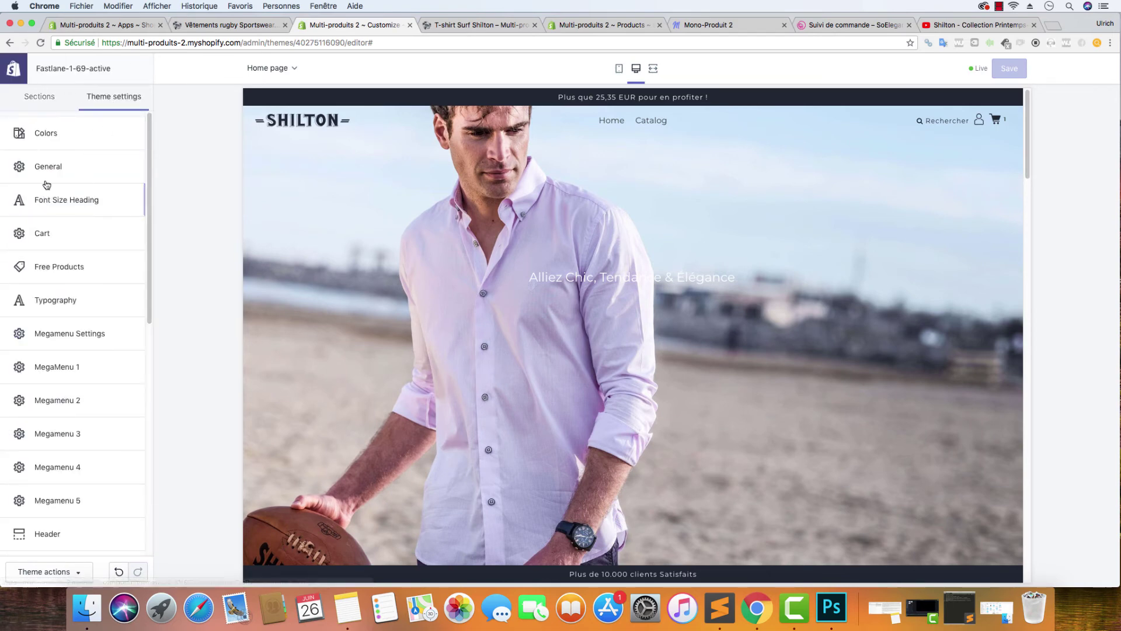
{"action": "left_click", "coordinate": [58, 145]}
{"action": "left_click", "coordinate": [27, 222]}
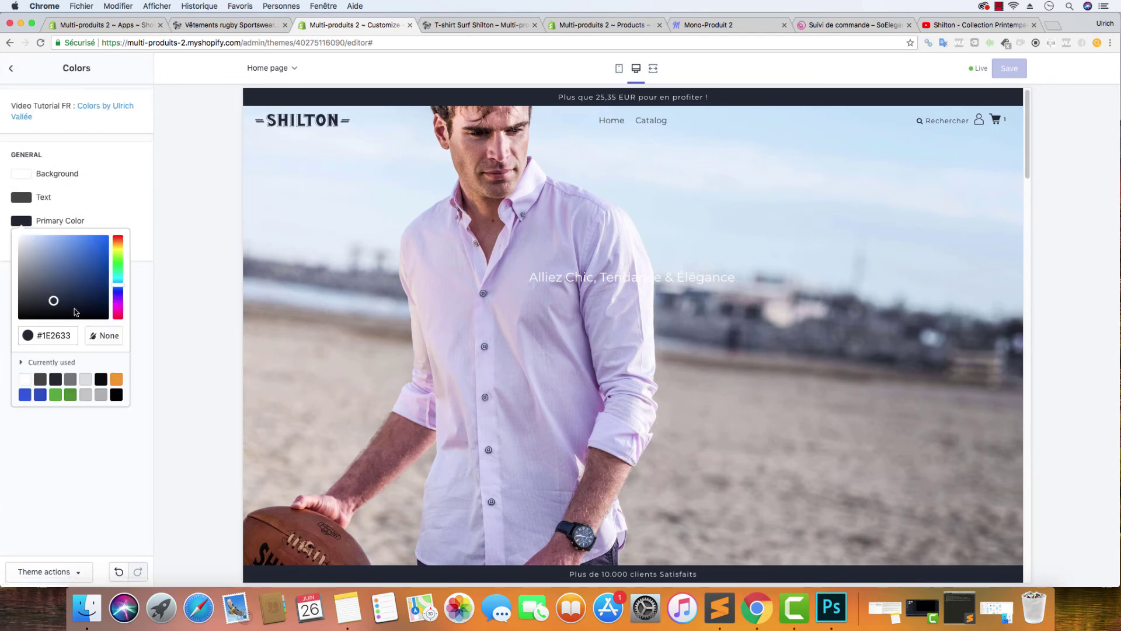
{"action": "left_click", "coordinate": [58, 334]}
{"action": "triple_click", "coordinate": [52, 337]}
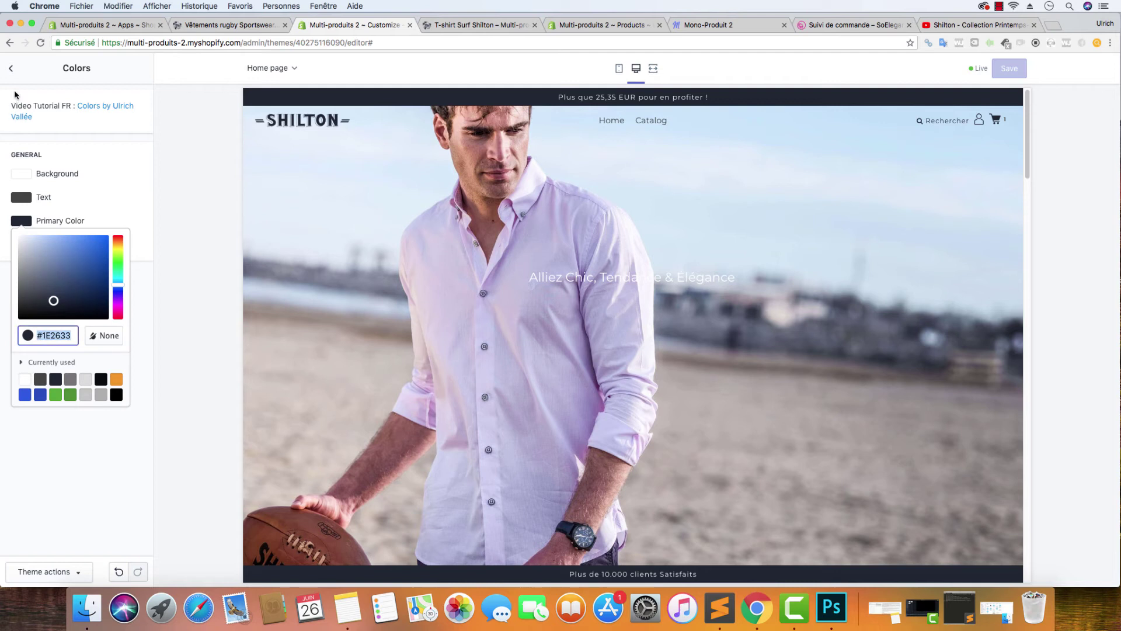
{"action": "left_click", "coordinate": [13, 73]}
- Check the heading style in the Main image section and set the Image Slider Parallax slogan color to #1E2633
{"action": "left_click", "coordinate": [40, 101]}
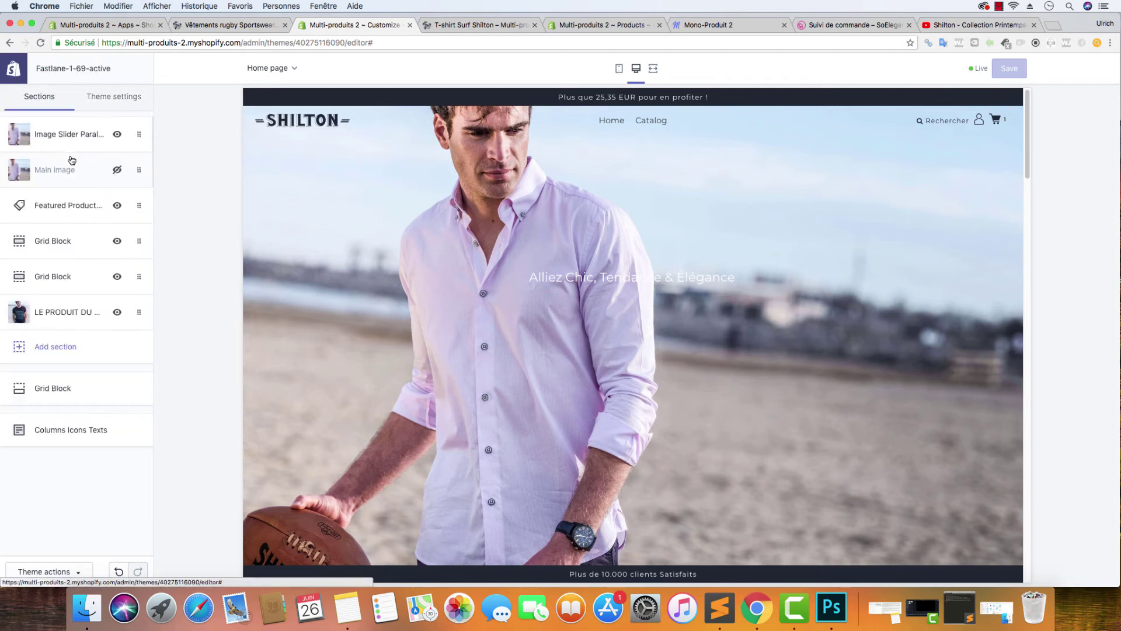
{"action": "left_click", "coordinate": [70, 165]}
{"action": "scroll", "coordinate": [70, 258], "scroll_direction": "down", "scroll_amount": 5}
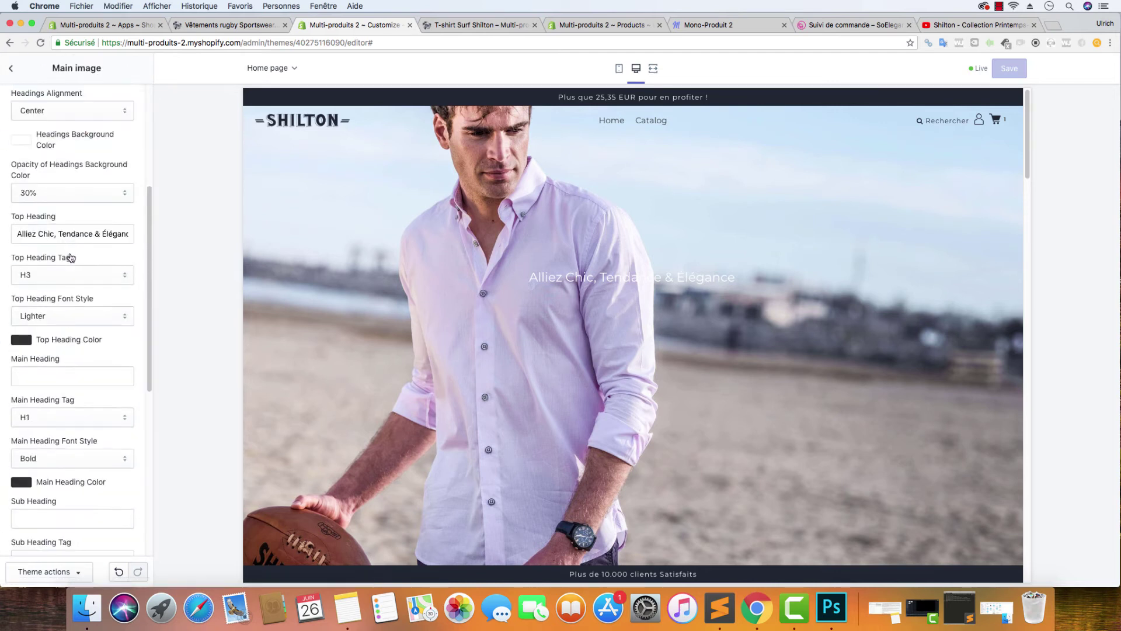
{"action": "scroll", "coordinate": [71, 258], "scroll_direction": "down", "scroll_amount": 3}
{"action": "scroll", "coordinate": [71, 250], "scroll_direction": "up", "scroll_amount": 8}
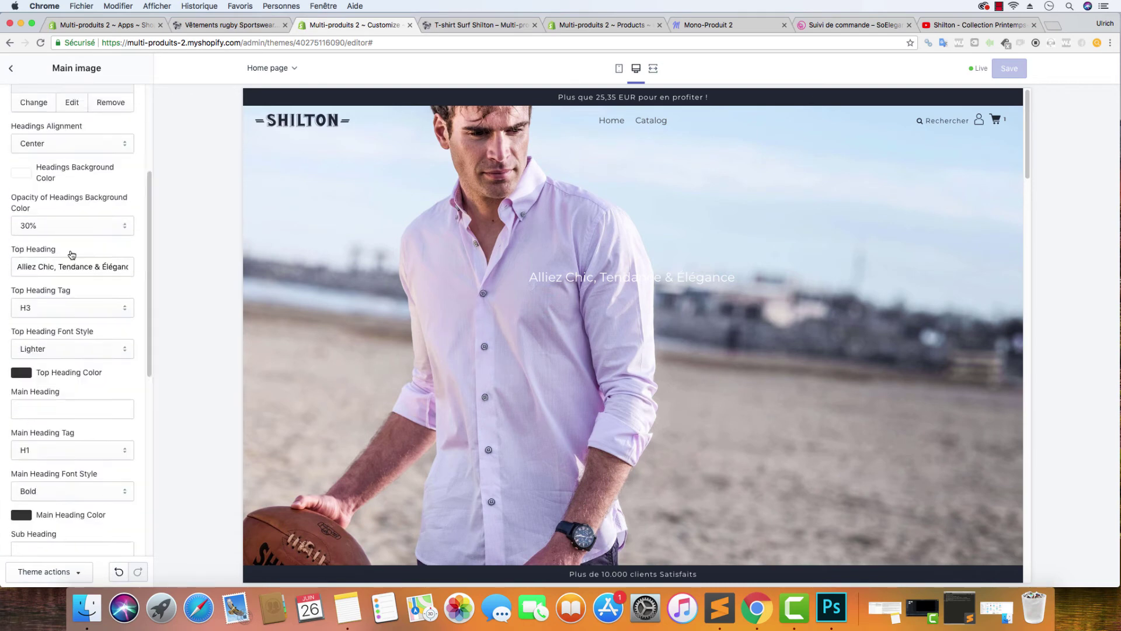
{"action": "left_click", "coordinate": [10, 67]}
{"action": "left_click", "coordinate": [52, 127]}
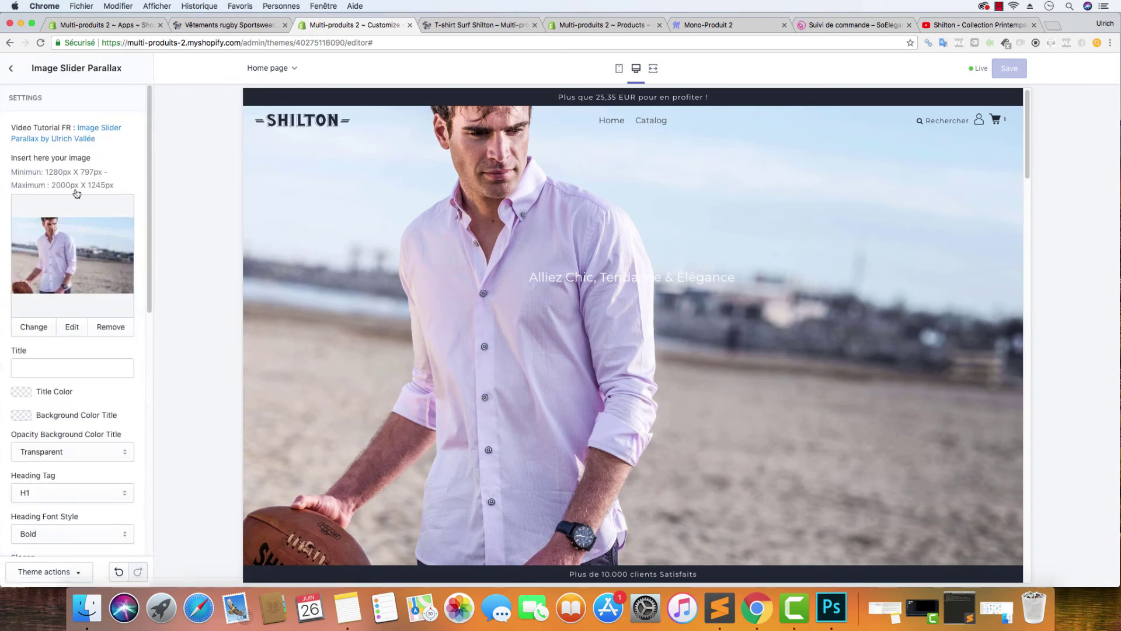
{"action": "scroll", "coordinate": [93, 356], "scroll_direction": "down", "scroll_amount": 4}
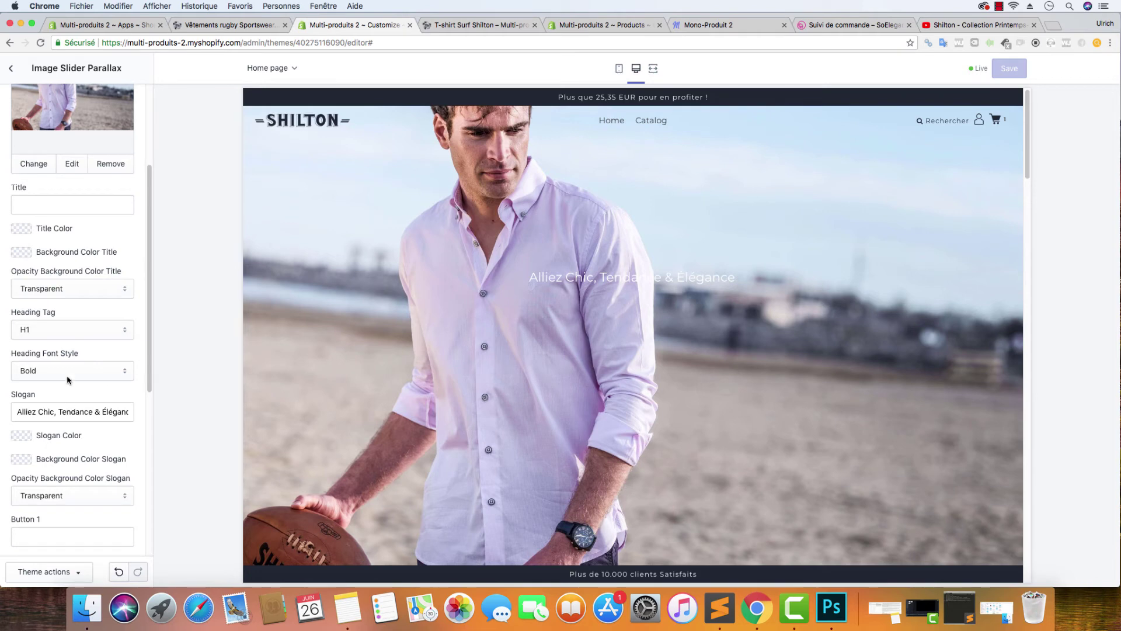
{"action": "scroll", "coordinate": [91, 373], "scroll_direction": "down", "scroll_amount": 2}
{"action": "left_click", "coordinate": [28, 373]}
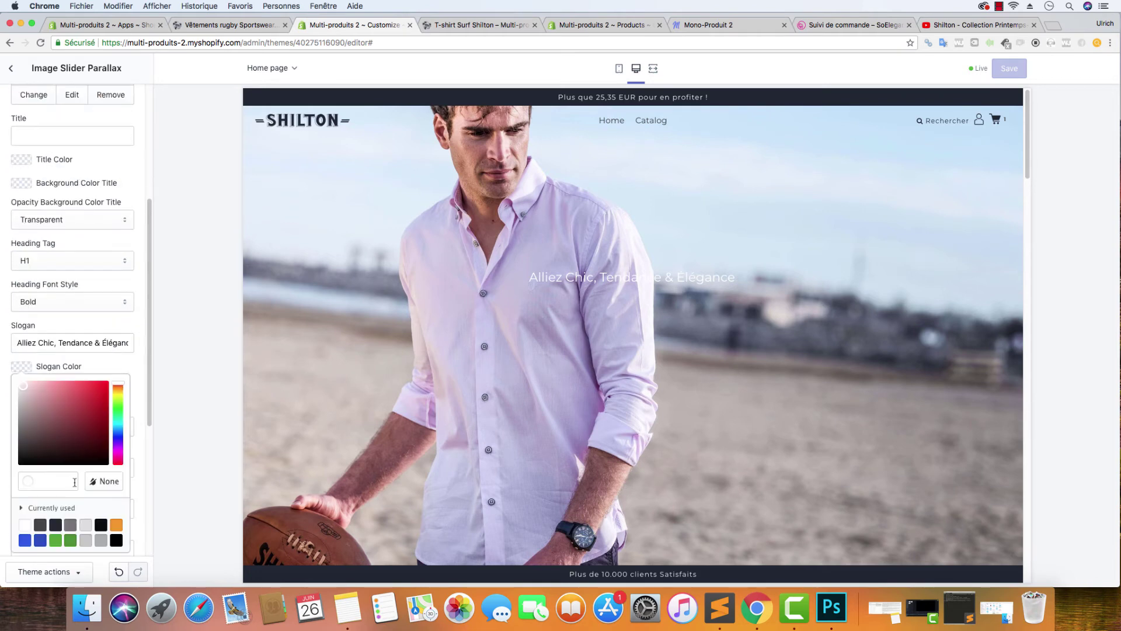
{"action": "left_click", "coordinate": [72, 481]}
{"action": "key", "text": "super+v"}
{"action": "left_click", "coordinate": [138, 369]}
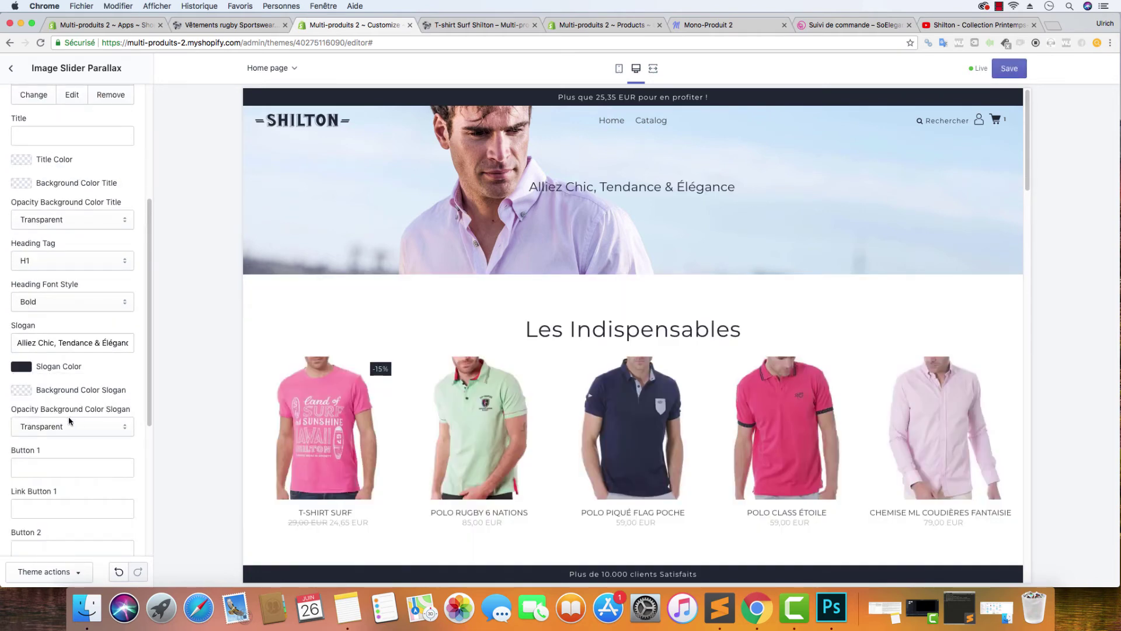
- Give the slogan a white background color at 30% opacity and label Button 1 "Je Découvre"
{"action": "left_click", "coordinate": [24, 391]}
{"action": "key", "text": "super+v"}
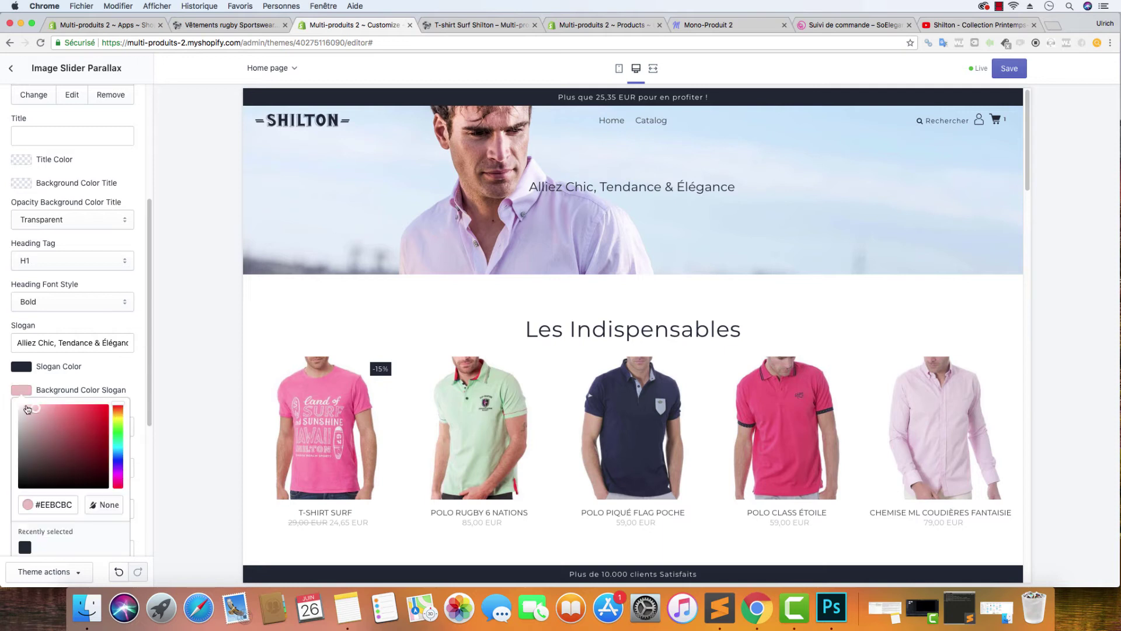
{"action": "left_click", "coordinate": [126, 388]}
{"action": "left_click", "coordinate": [80, 425]}
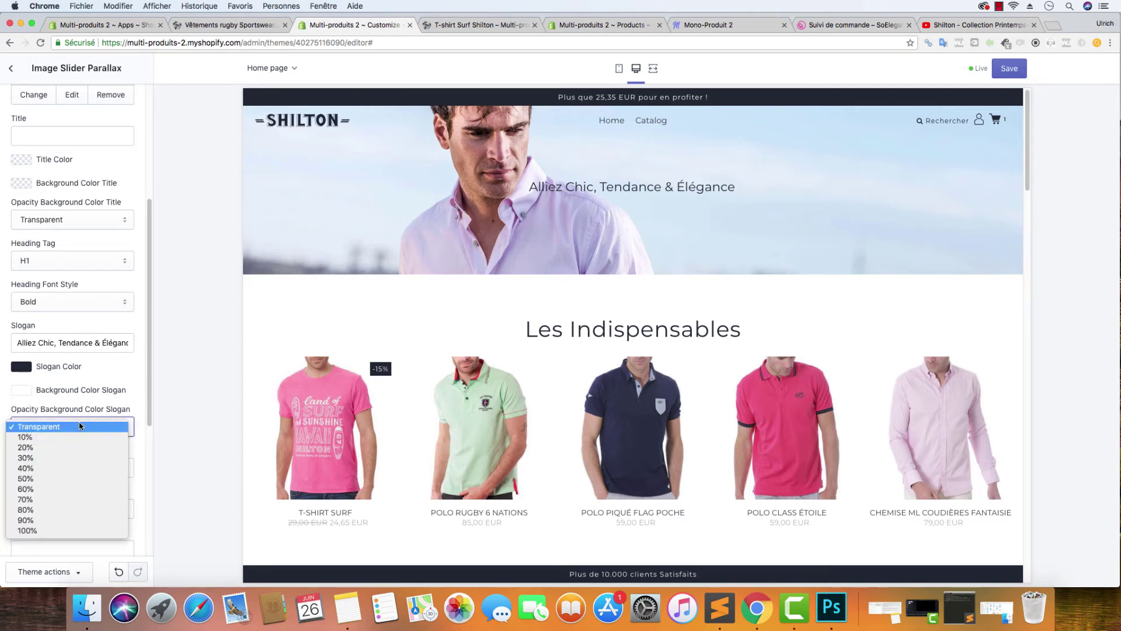
{"action": "left_click", "coordinate": [82, 458]}
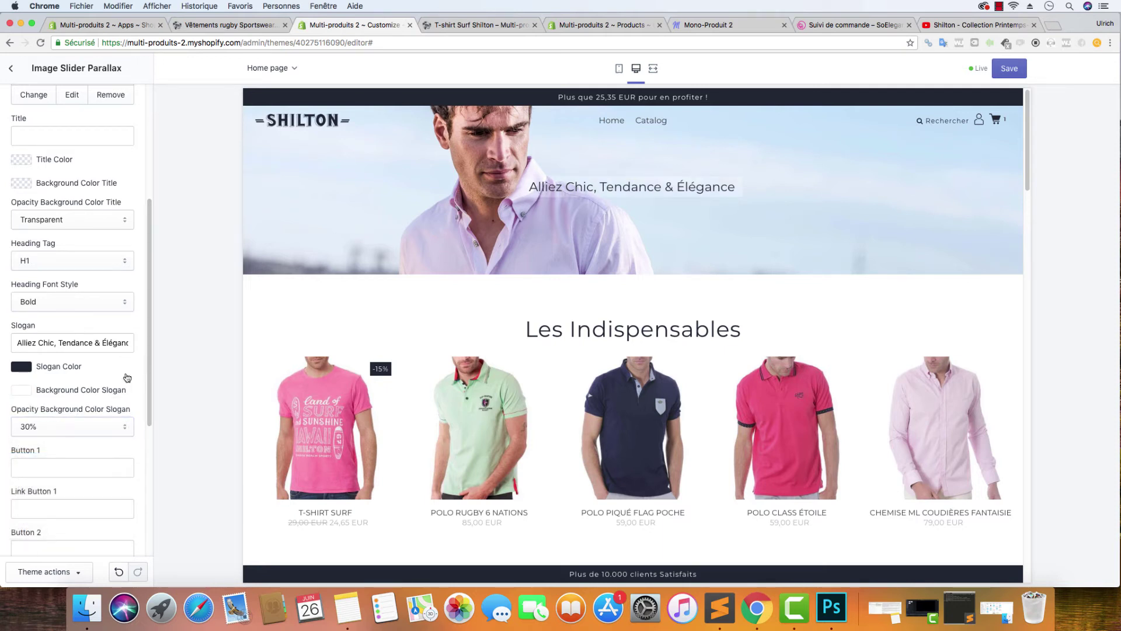
{"action": "left_click", "coordinate": [68, 468]}
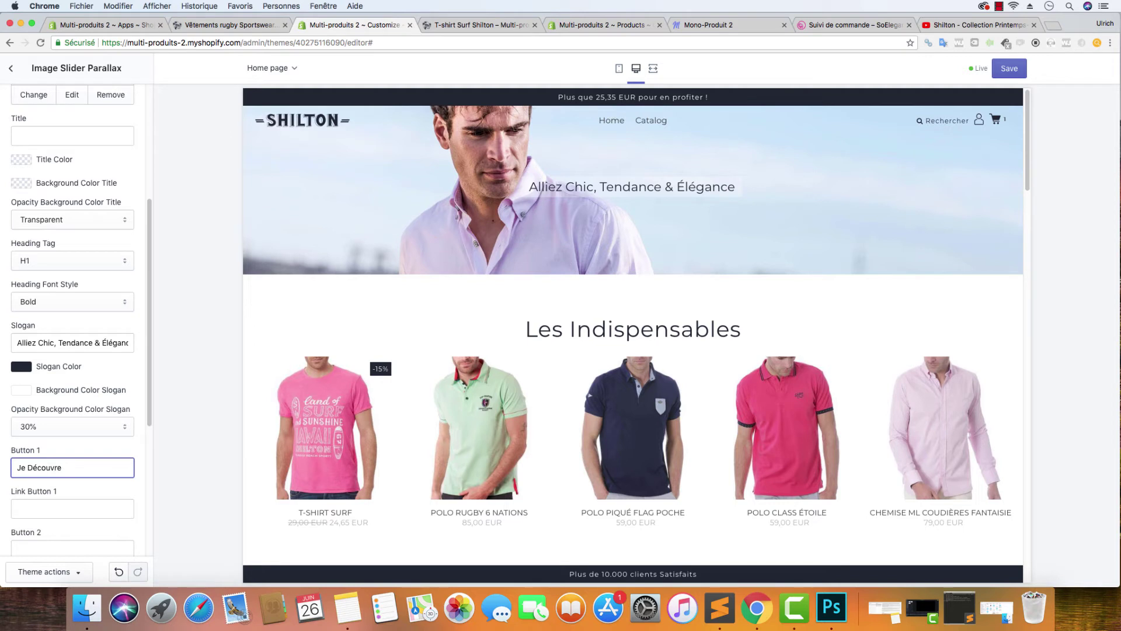
{"action": "left_click", "coordinate": [144, 376]}
{"action": "left_click_drag", "start_coordinate": [679, 334], "coordinate": [608, 331]}
{"action": "right_click", "coordinate": [630, 333]}
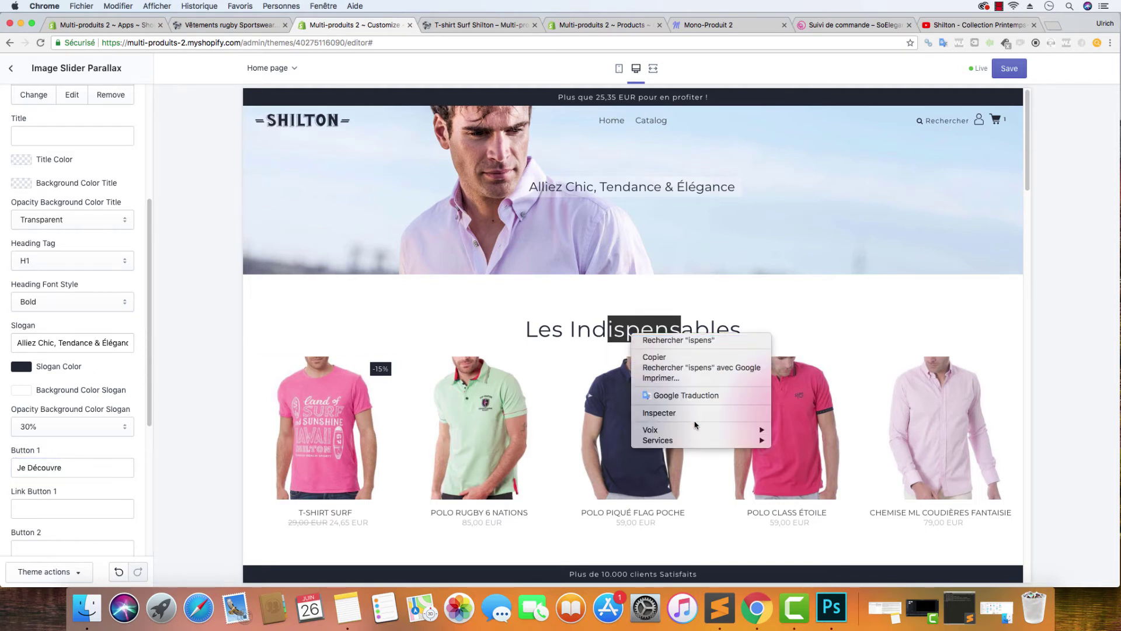
{"action": "left_click", "coordinate": [676, 413]}
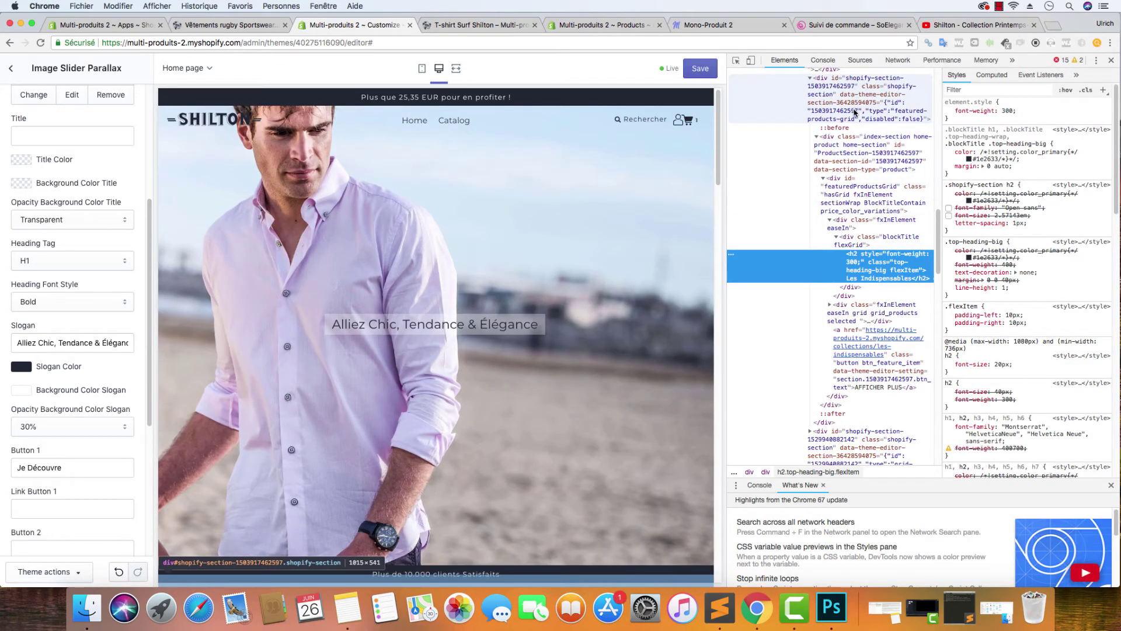
{"action": "left_click", "coordinate": [849, 148]}
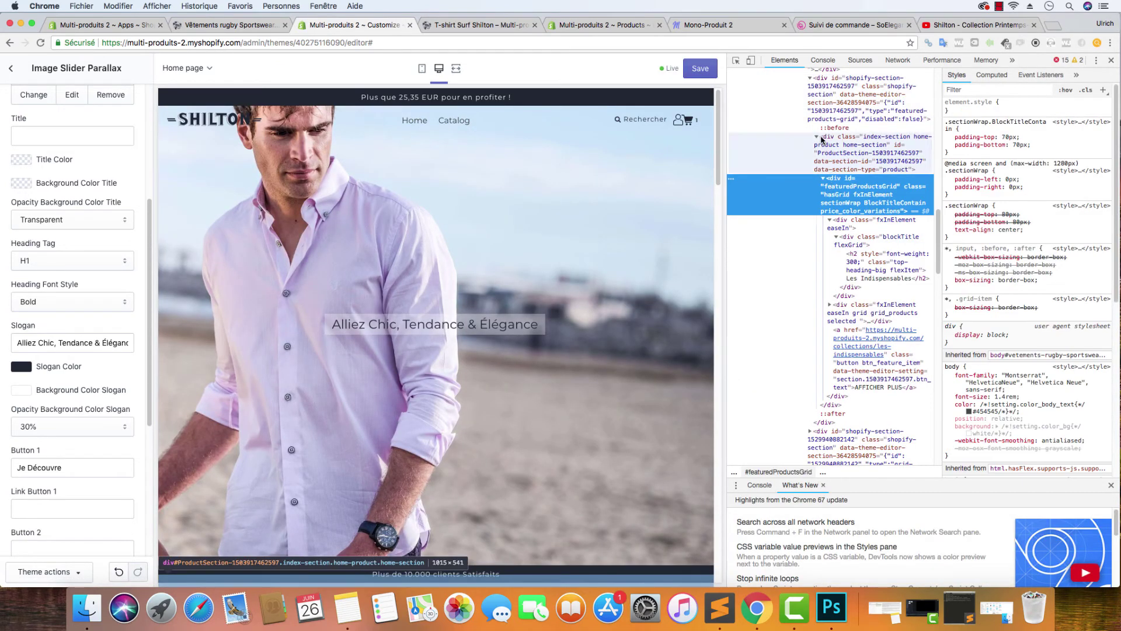
{"action": "double_click", "coordinate": [857, 81]}
{"action": "key", "text": "super+c"}
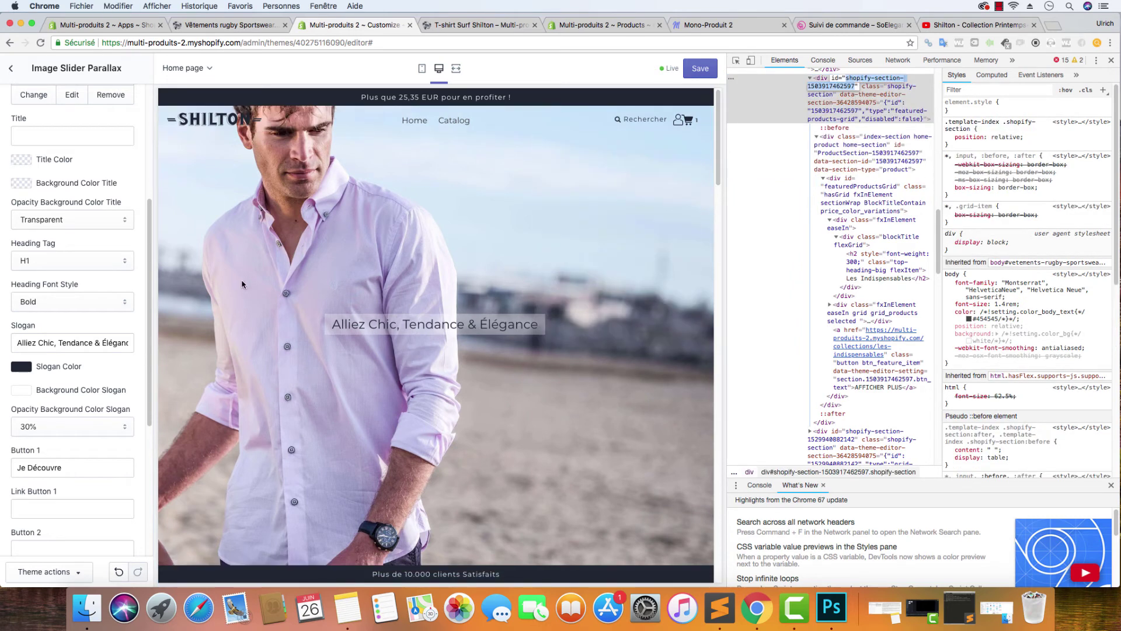
{"action": "left_click", "coordinate": [101, 506]}
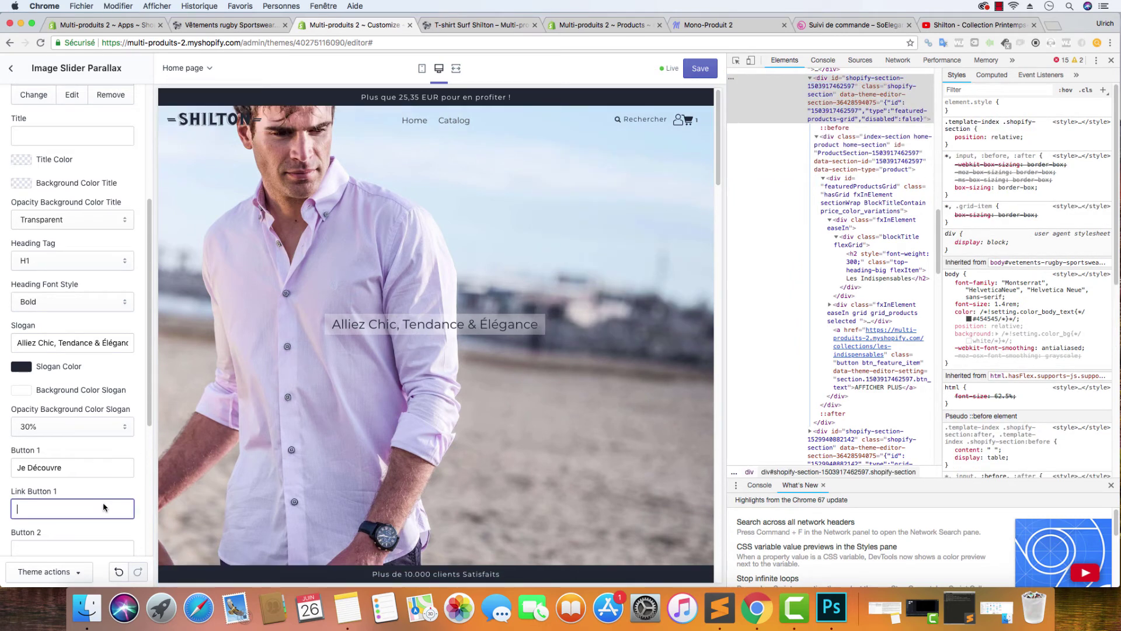
{"action": "type", "text": "#"}
{"action": "key", "text": "super+v"}
{"action": "right_click", "coordinate": [104, 512]}
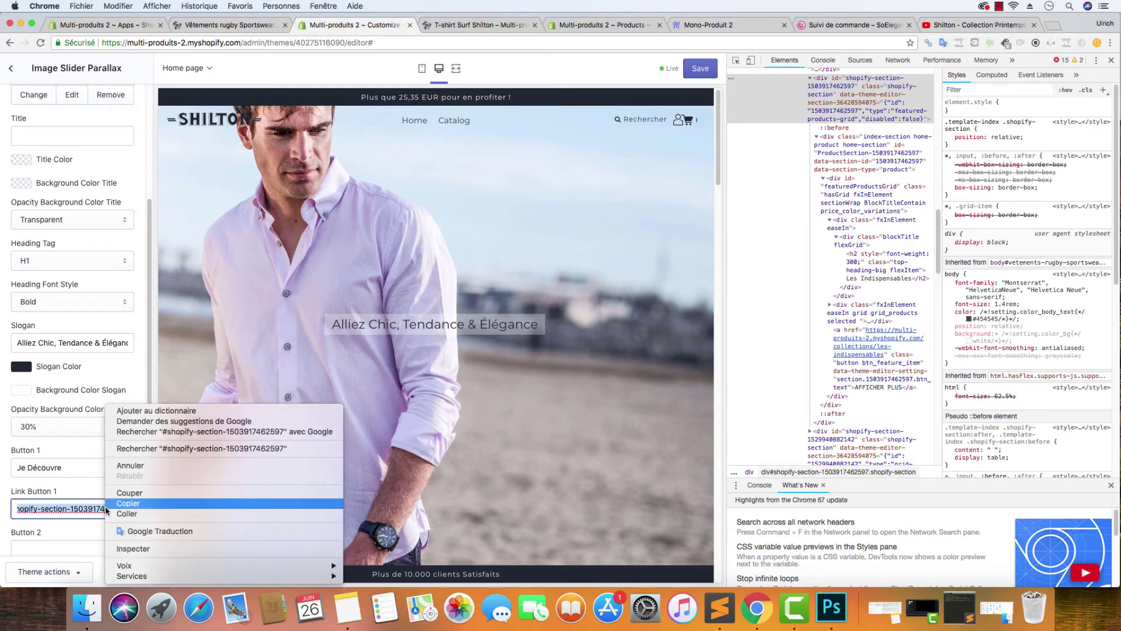
{"action": "left_click", "coordinate": [144, 505]}
{"action": "scroll", "coordinate": [72, 444], "scroll_direction": "down", "scroll_amount": 1}
{"action": "scroll", "coordinate": [72, 443], "scroll_direction": "down", "scroll_amount": 5}
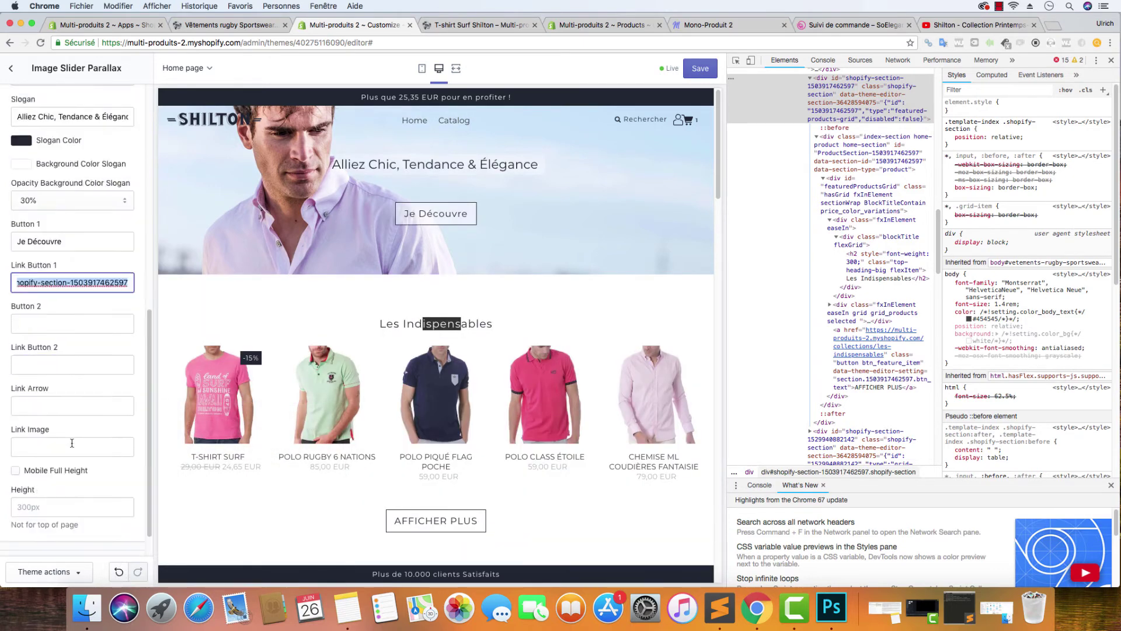
{"action": "left_click", "coordinate": [67, 363]}
{"action": "key", "text": "super+v"}
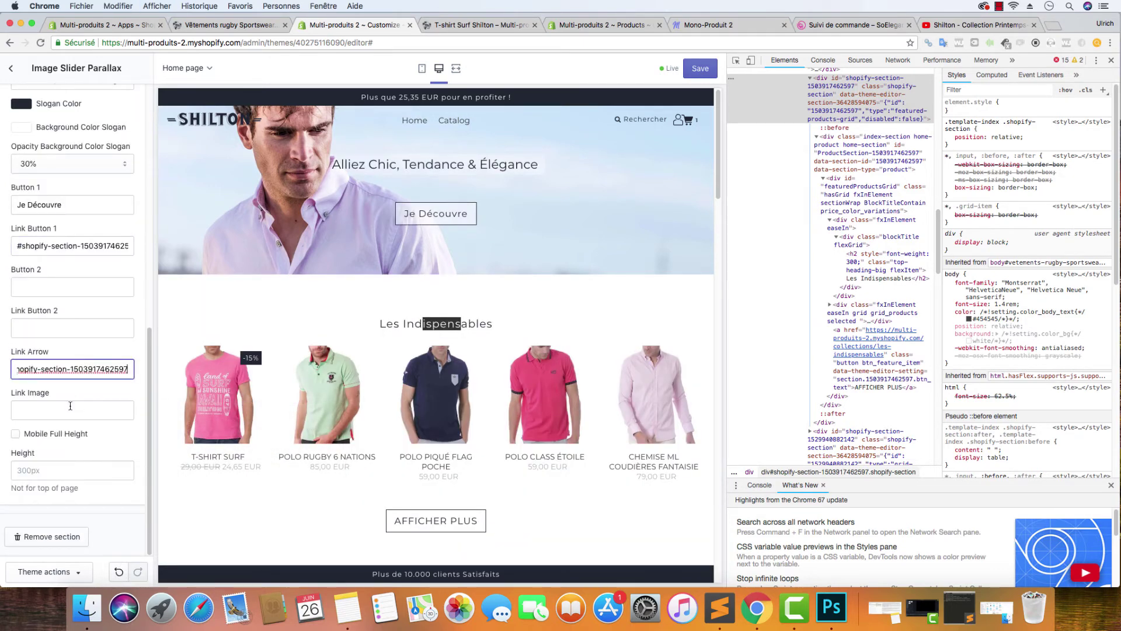
{"action": "left_click", "coordinate": [70, 407]}
{"action": "key", "text": "super+v"}
{"action": "left_click", "coordinate": [61, 433]}
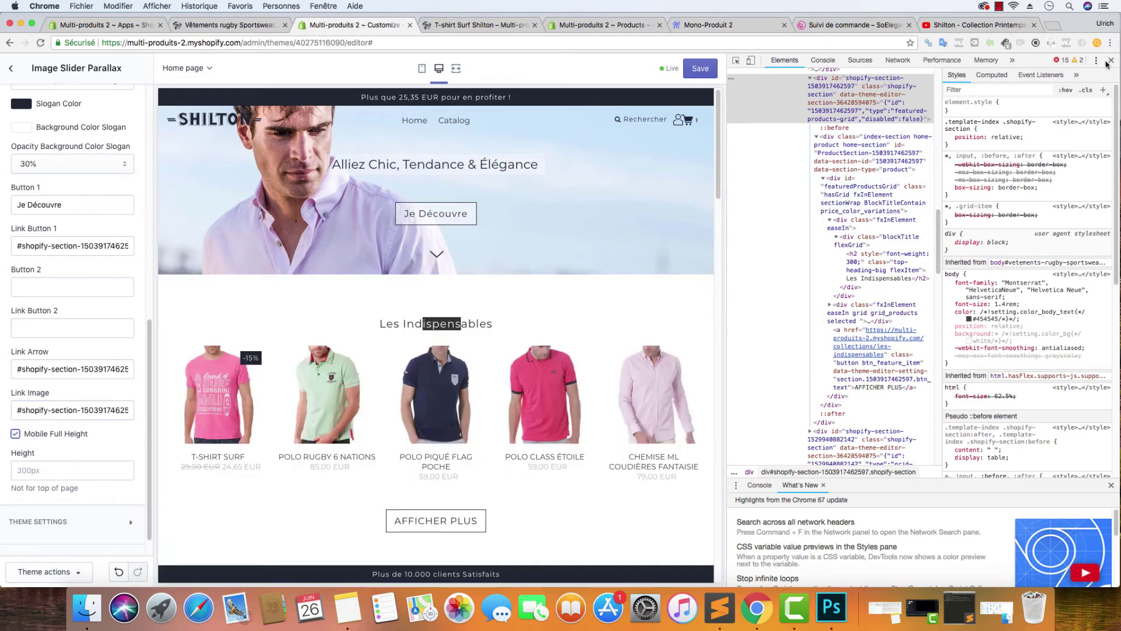
{"action": "left_click", "coordinate": [1111, 60]}
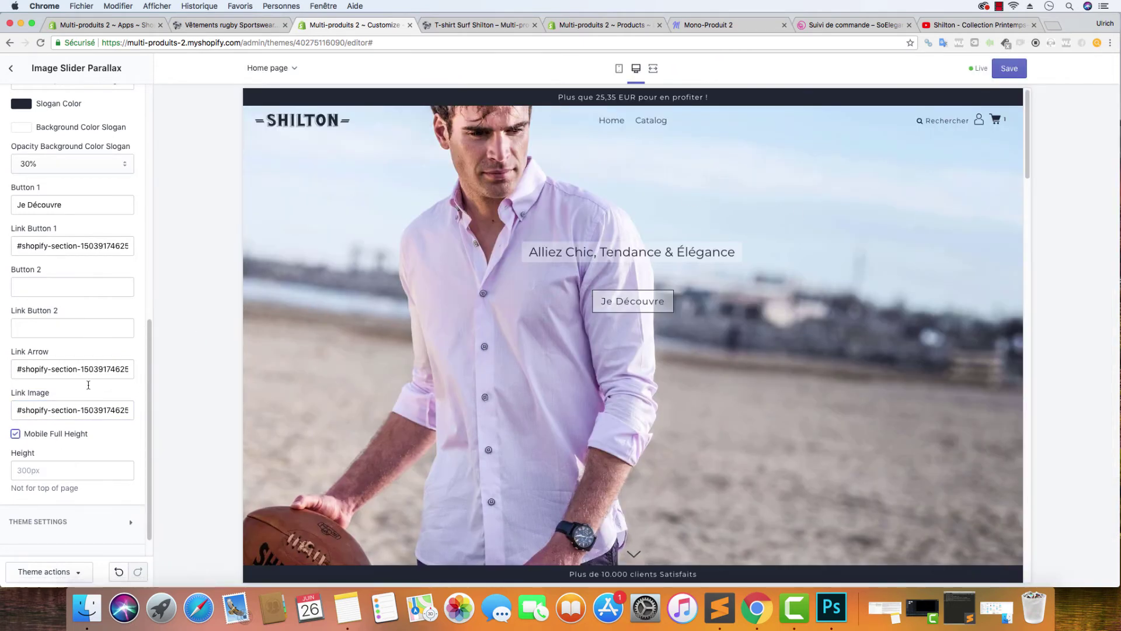
- Label Button 2 "Voir la Vidéo" with "#" as its link, and save the theme
{"action": "left_click", "coordinate": [63, 285]}
{"action": "type", "text": "Voir"}
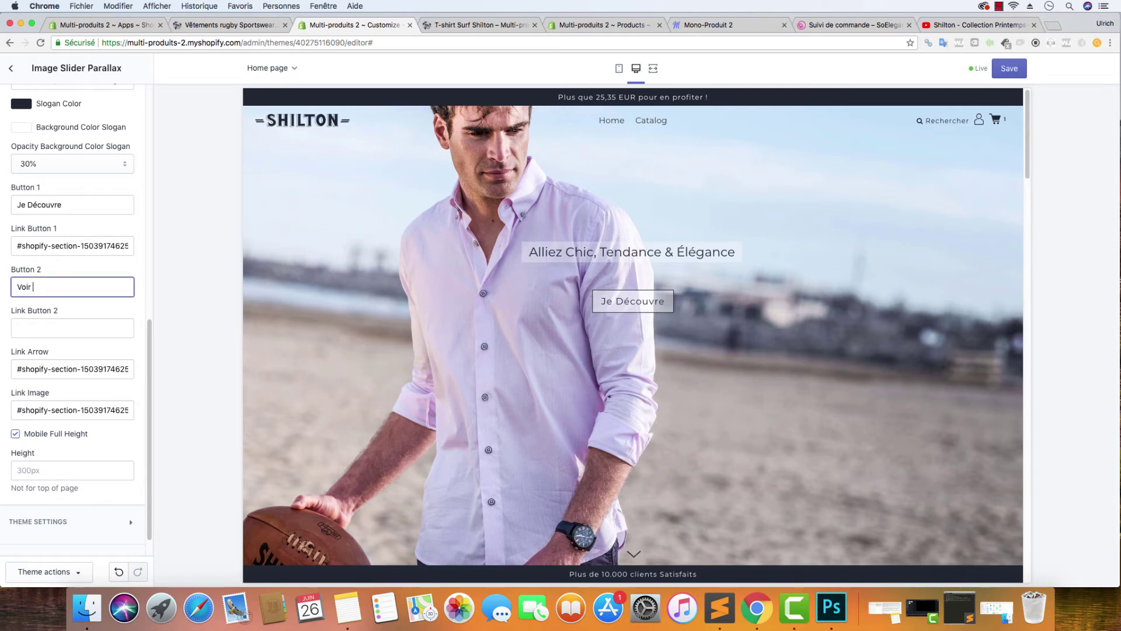
{"action": "type", "text": " la Vidéo"}
{"action": "left_click", "coordinate": [67, 323]}
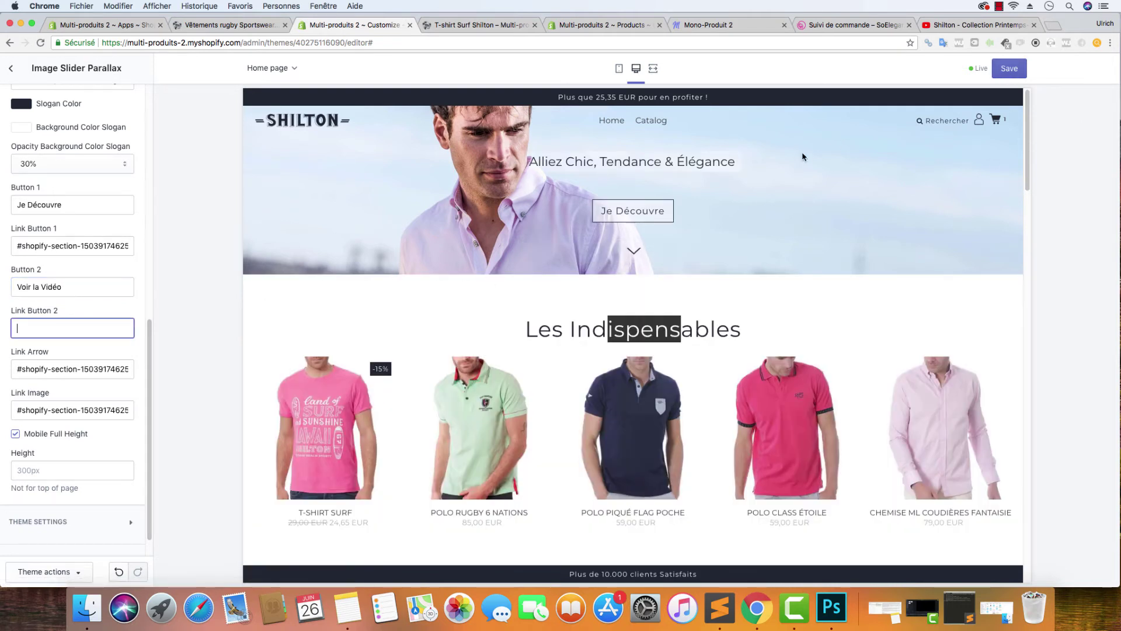
{"action": "type", "text": "#"}
{"action": "left_click", "coordinate": [1001, 69]}
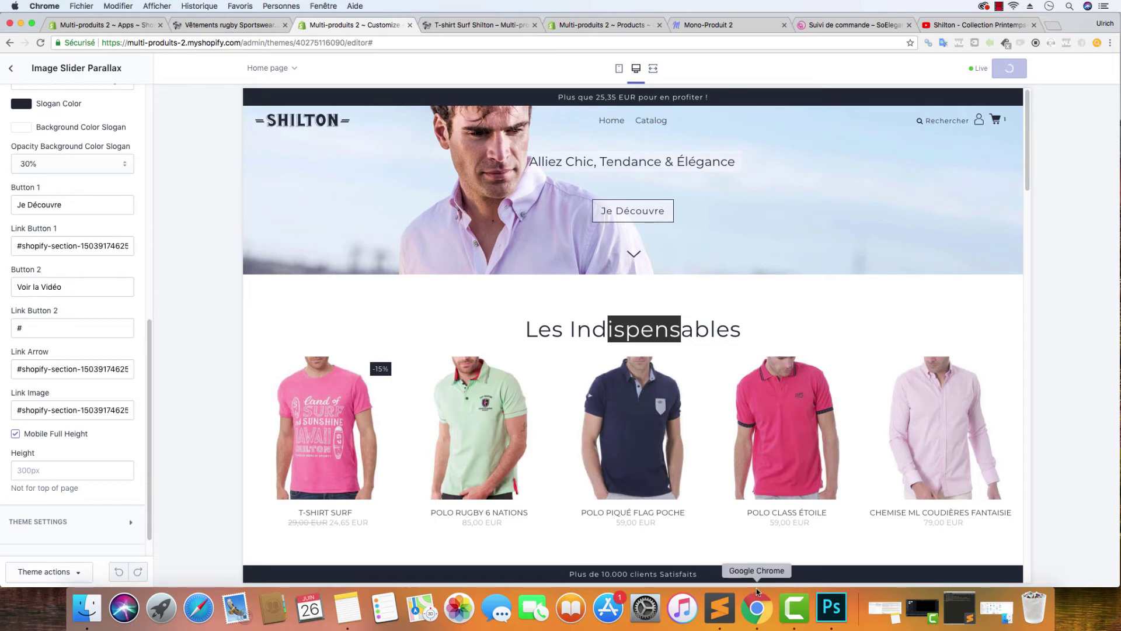
- Open chemise-rugby-sportswear.jpg from the Image Slider Parallax folder in Photoshop
{"action": "left_click", "coordinate": [86, 608]}
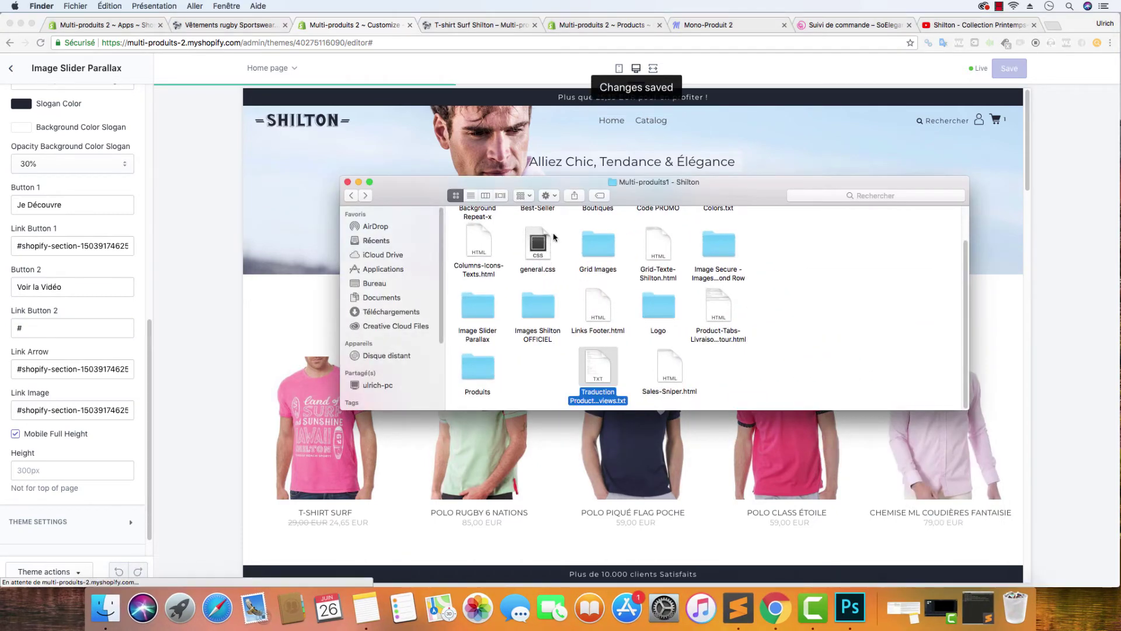
{"action": "scroll", "coordinate": [581, 295], "scroll_direction": "up", "scroll_amount": 2}
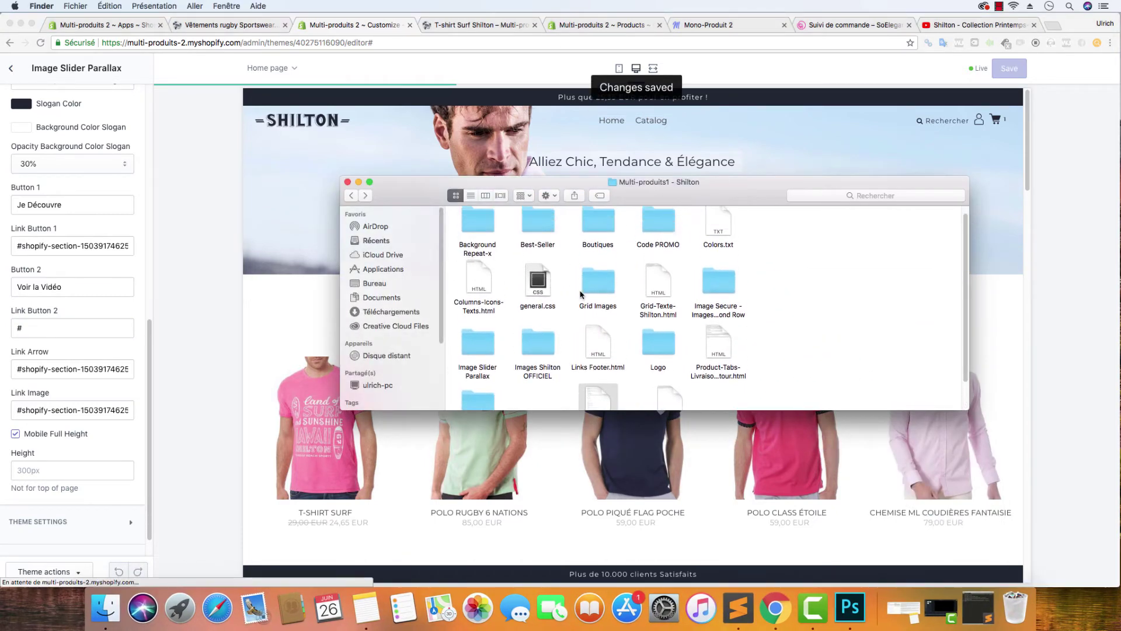
{"action": "double_click", "coordinate": [494, 356]}
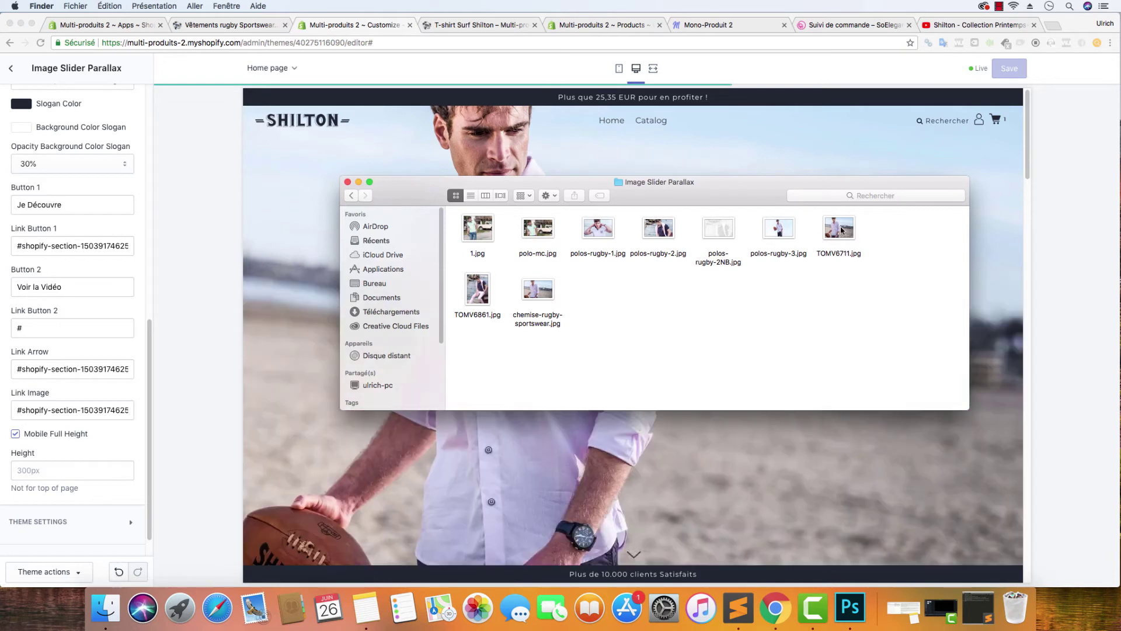
{"action": "left_click", "coordinate": [536, 287]}
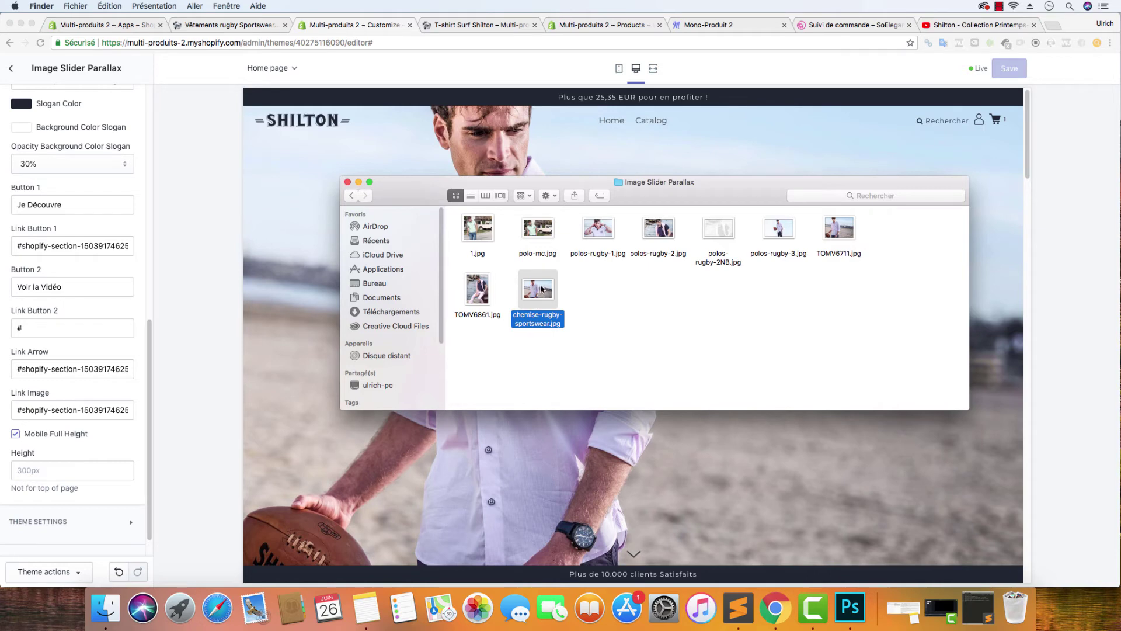
{"action": "left_click_drag", "start_coordinate": [541, 288], "coordinate": [854, 605]}
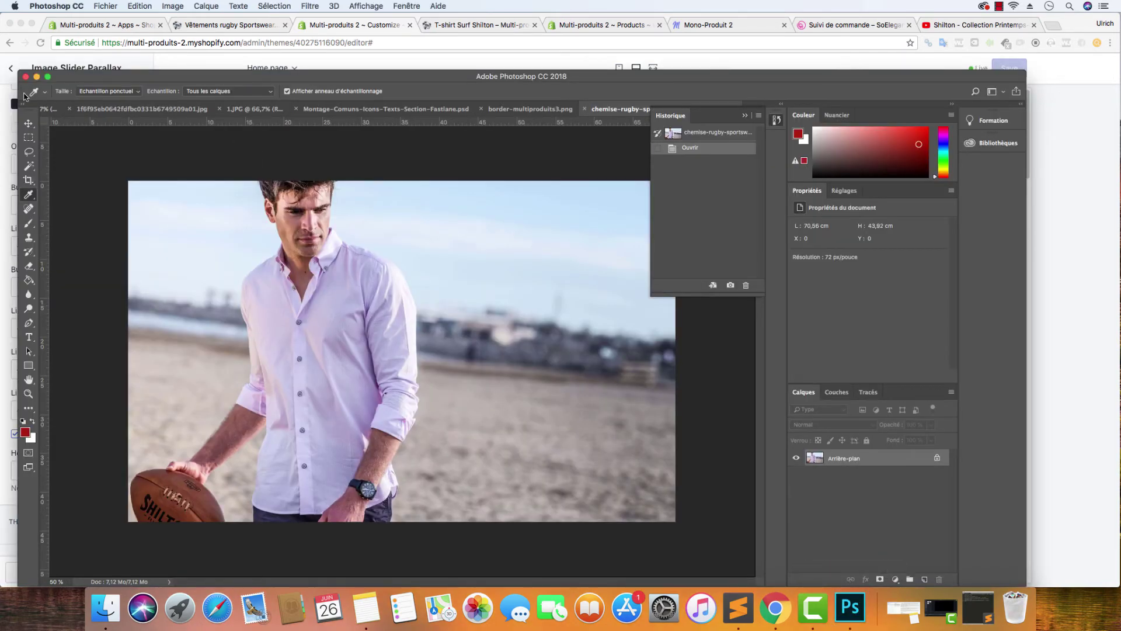
- Convert the locked background into a regular layer and apply the default Black & White adjustment to it
{"action": "left_click", "coordinate": [28, 123]}
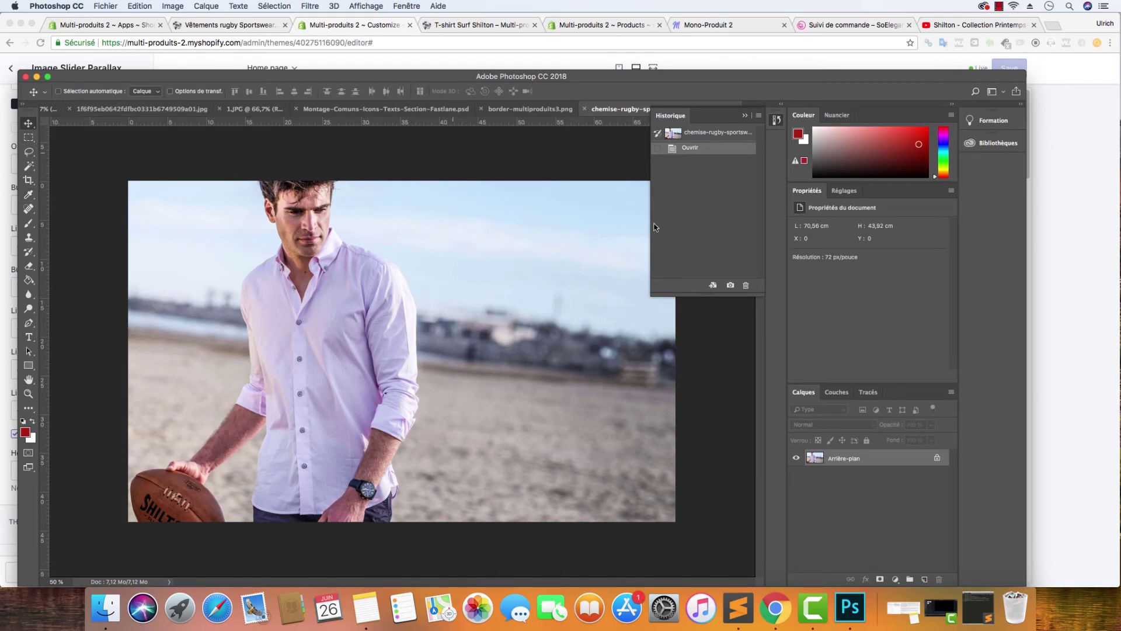
{"action": "double_click", "coordinate": [914, 460]}
{"action": "key", "text": "Return"}
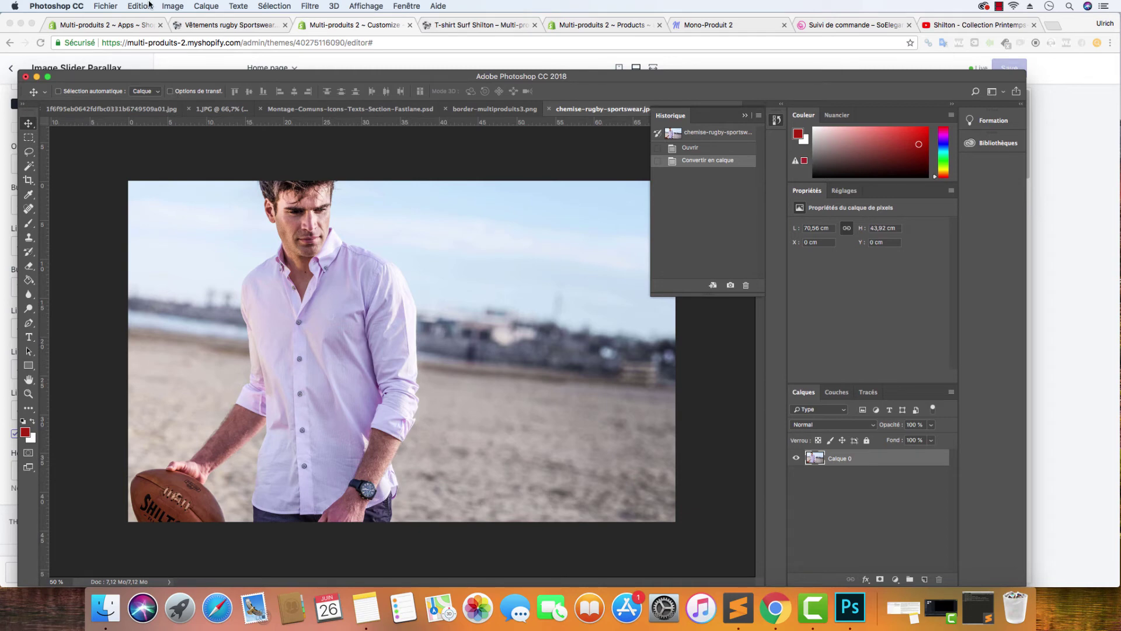
{"action": "left_click", "coordinate": [173, 6]}
{"action": "mouse_move", "coordinate": [187, 36]}
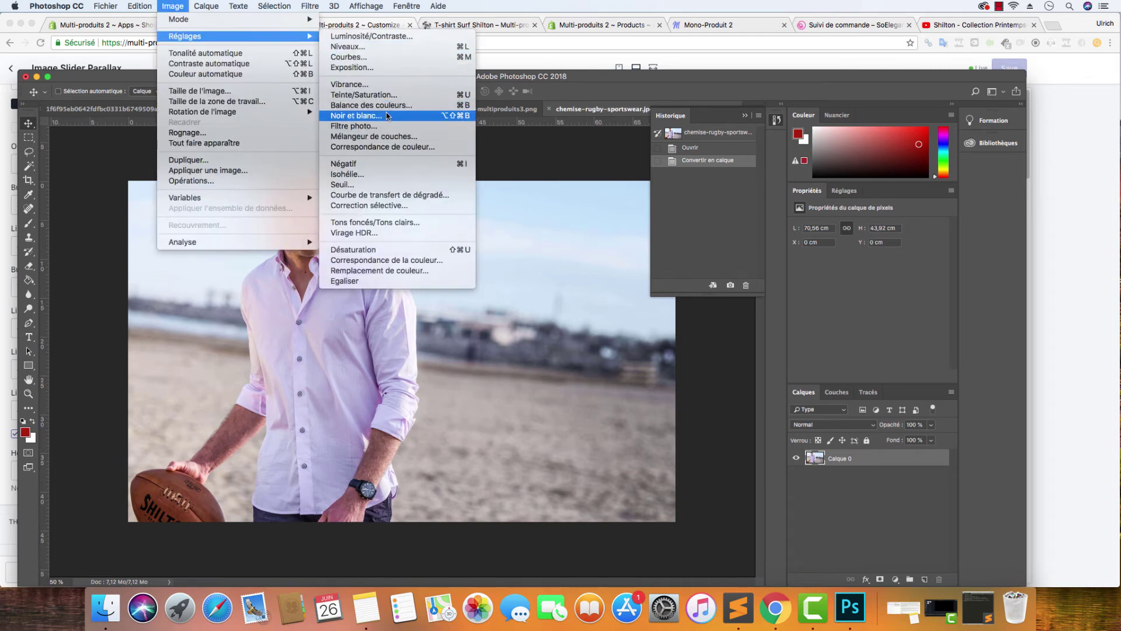
{"action": "left_click", "coordinate": [357, 115]}
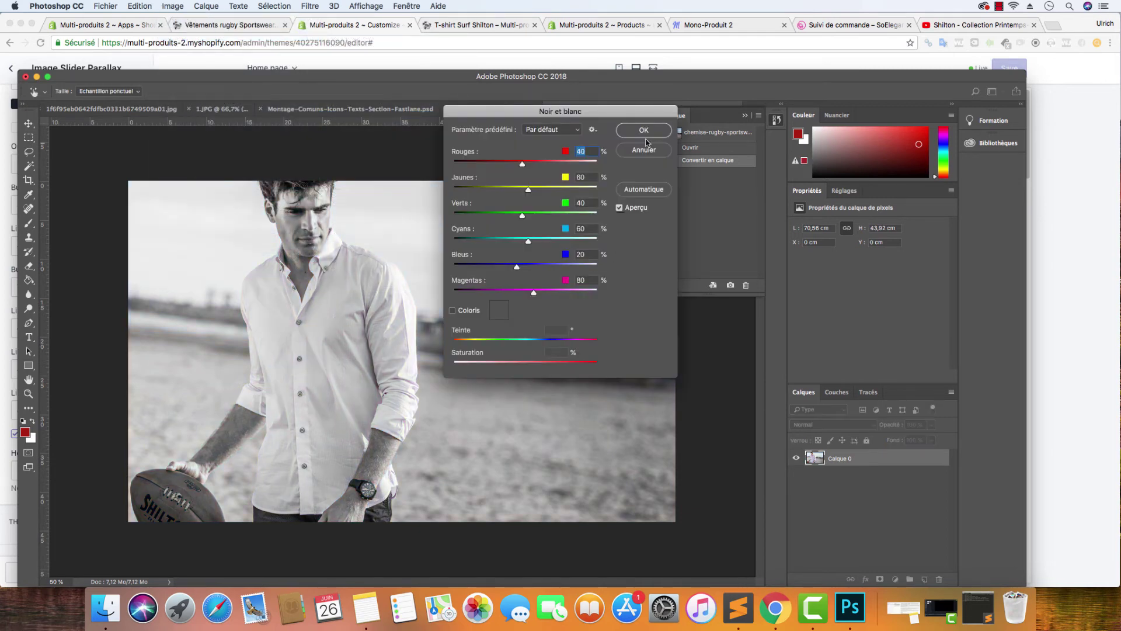
{"action": "left_click", "coordinate": [646, 128]}
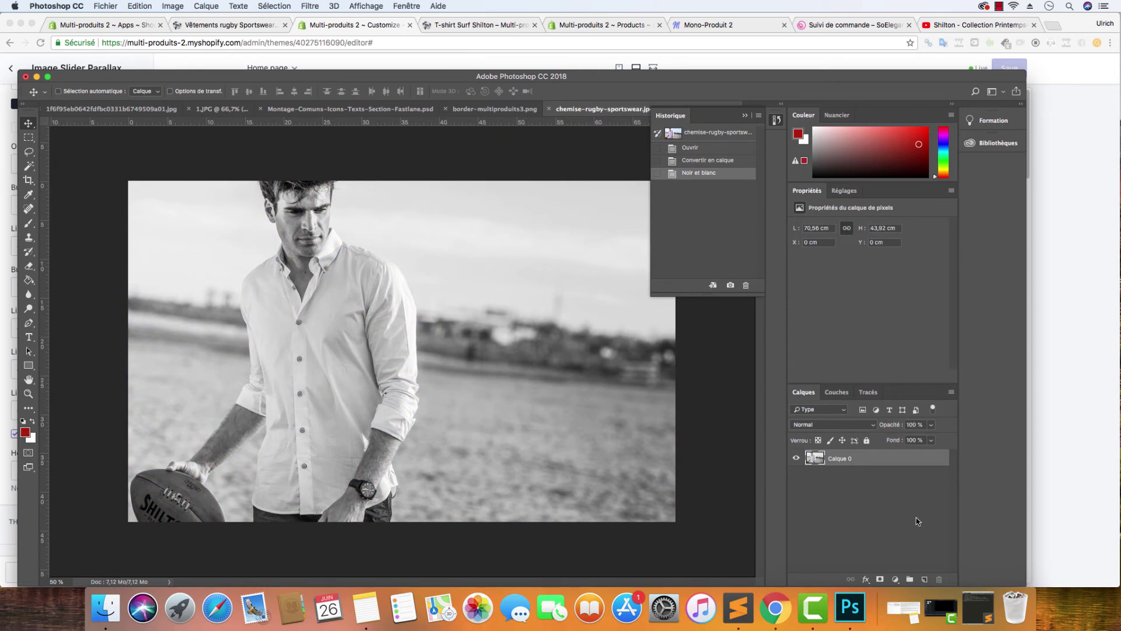
- Add a new layer beneath the photo layer filled with white (#ffffff), and reselect the photo layer
{"action": "left_click", "coordinate": [925, 579]}
{"action": "left_click_drag", "start_coordinate": [892, 460], "coordinate": [877, 481]}
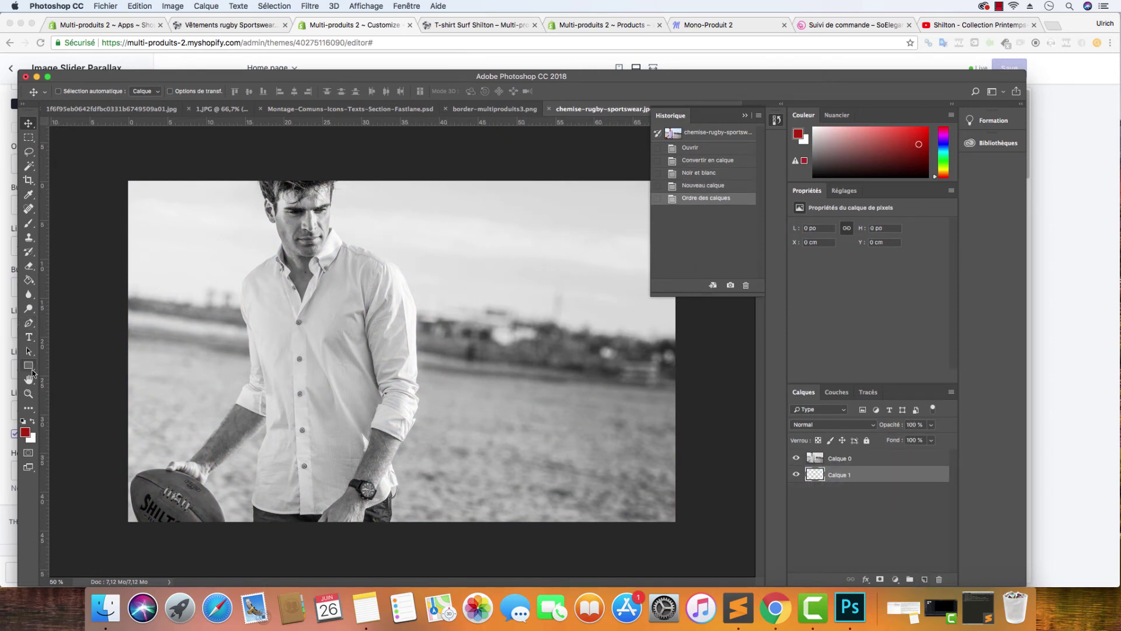
{"action": "left_click", "coordinate": [25, 432]}
{"action": "type", "text": "ffffff"}
{"action": "left_click", "coordinate": [630, 202]}
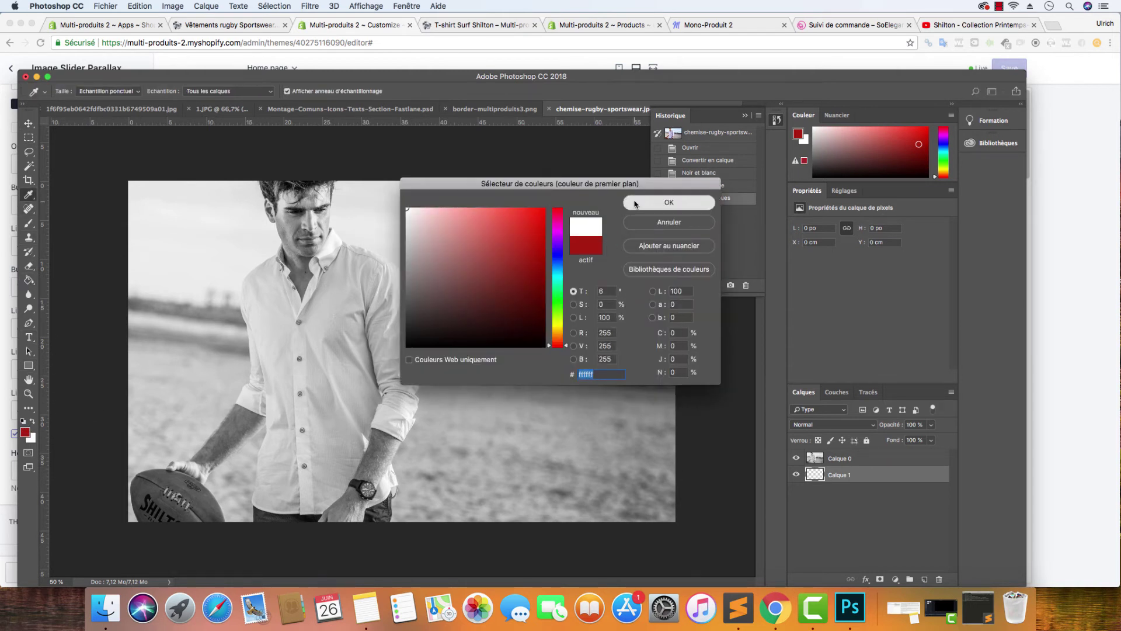
{"action": "key", "text": "g"}
{"action": "left_click", "coordinate": [481, 250]}
{"action": "left_click", "coordinate": [29, 123]}
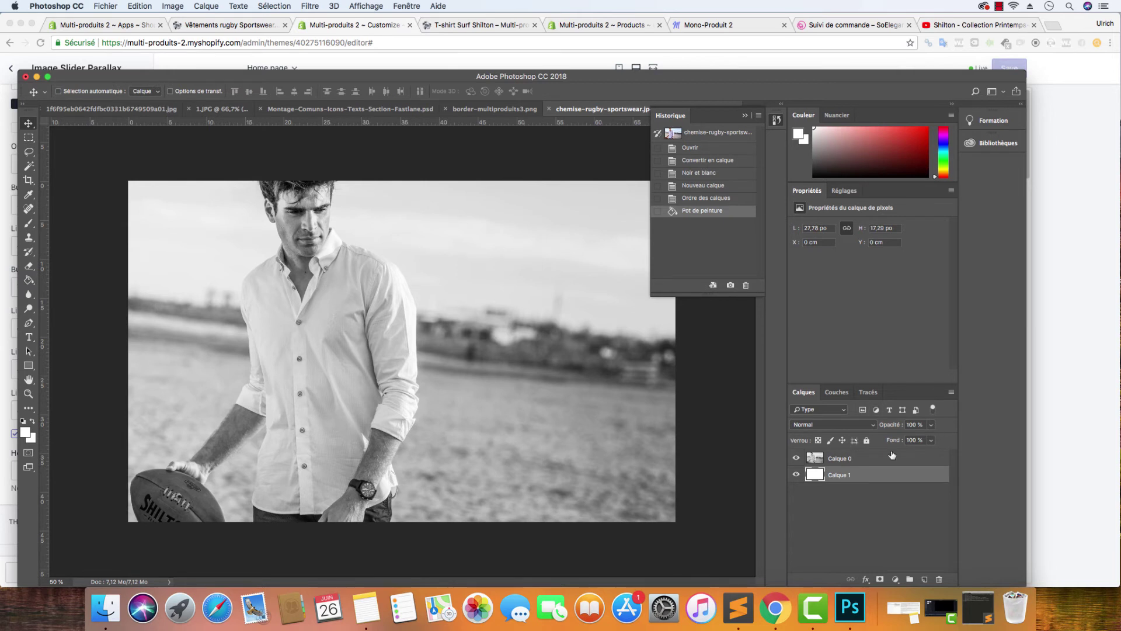
{"action": "left_click", "coordinate": [867, 459]}
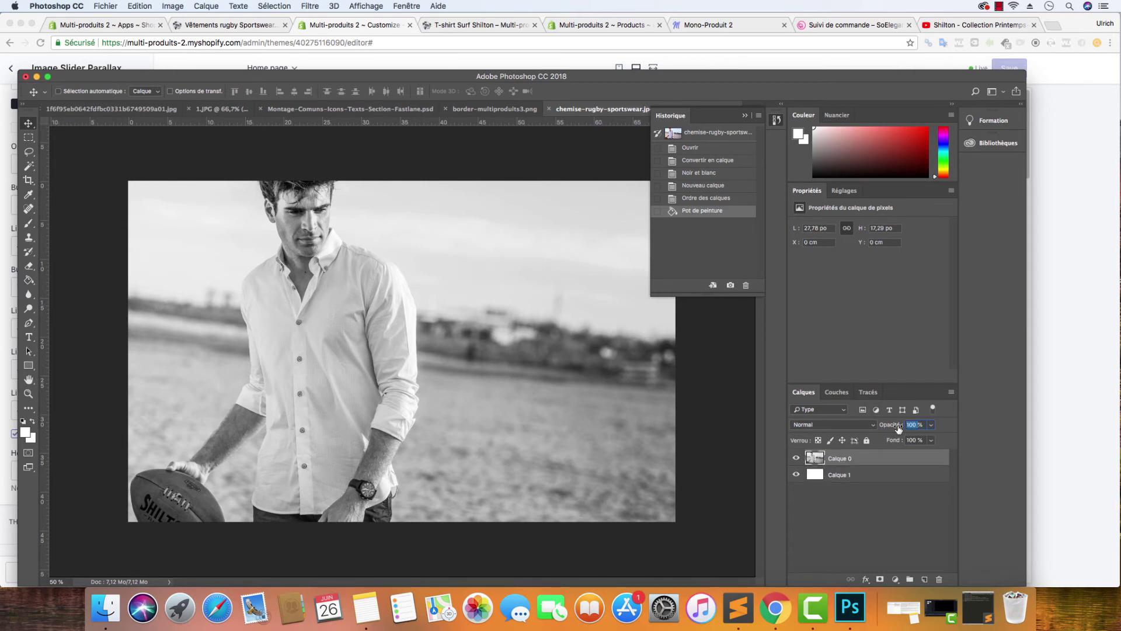
- Try 17% opacity on the photo layer and restore it to 100%
{"action": "type", "text": "17"}
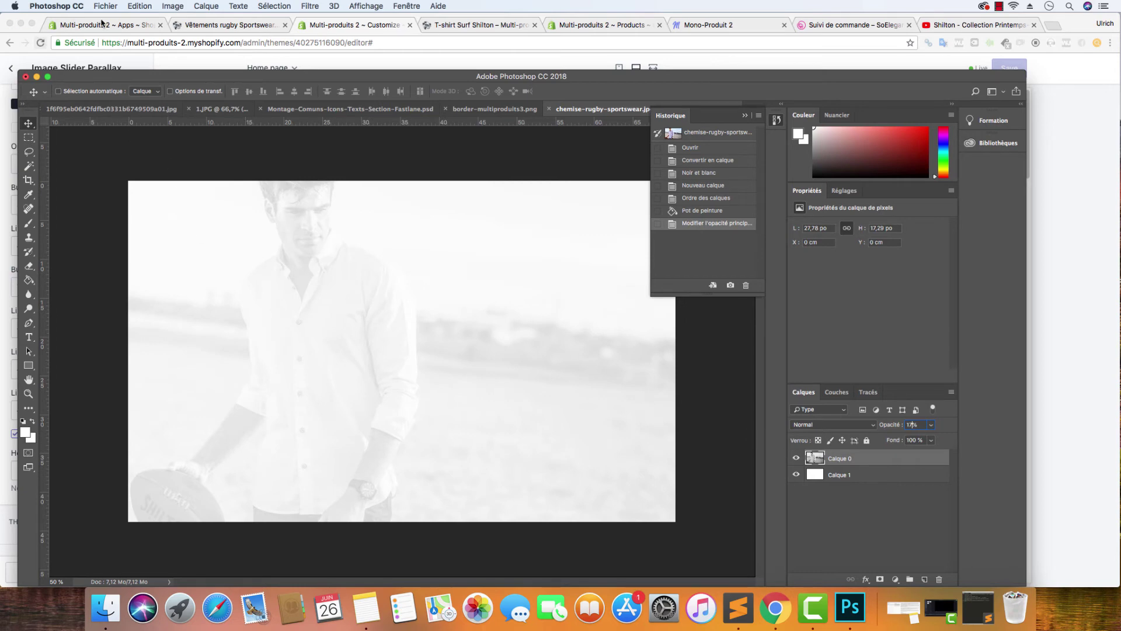
{"action": "left_click", "coordinate": [173, 7]}
{"action": "mouse_move", "coordinate": [196, 37]}
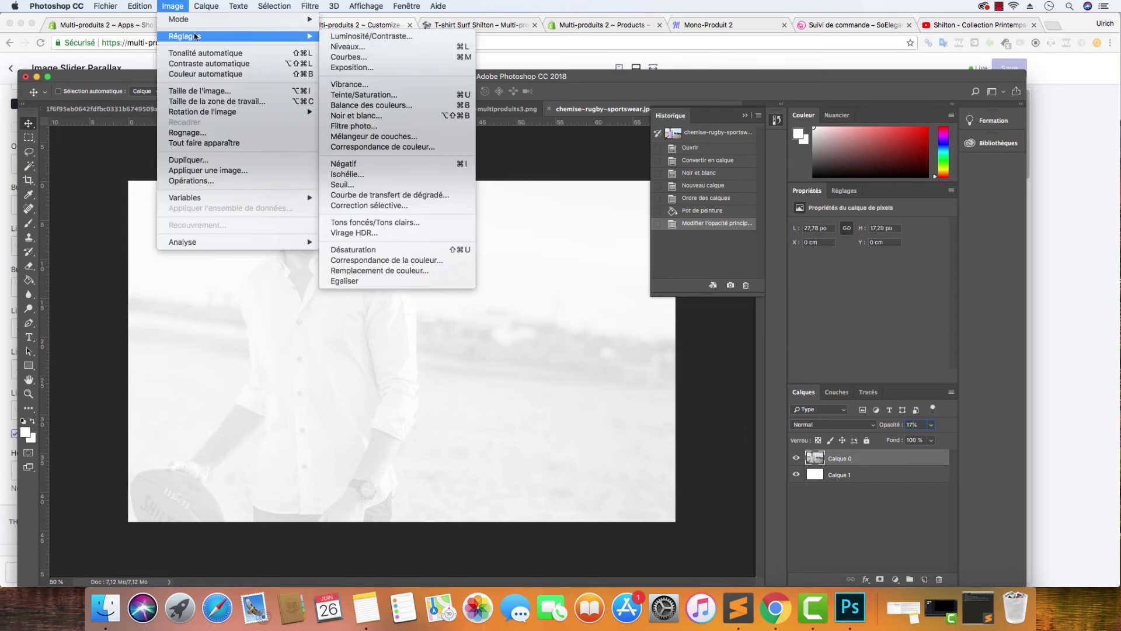
{"action": "key", "text": "Escape"}
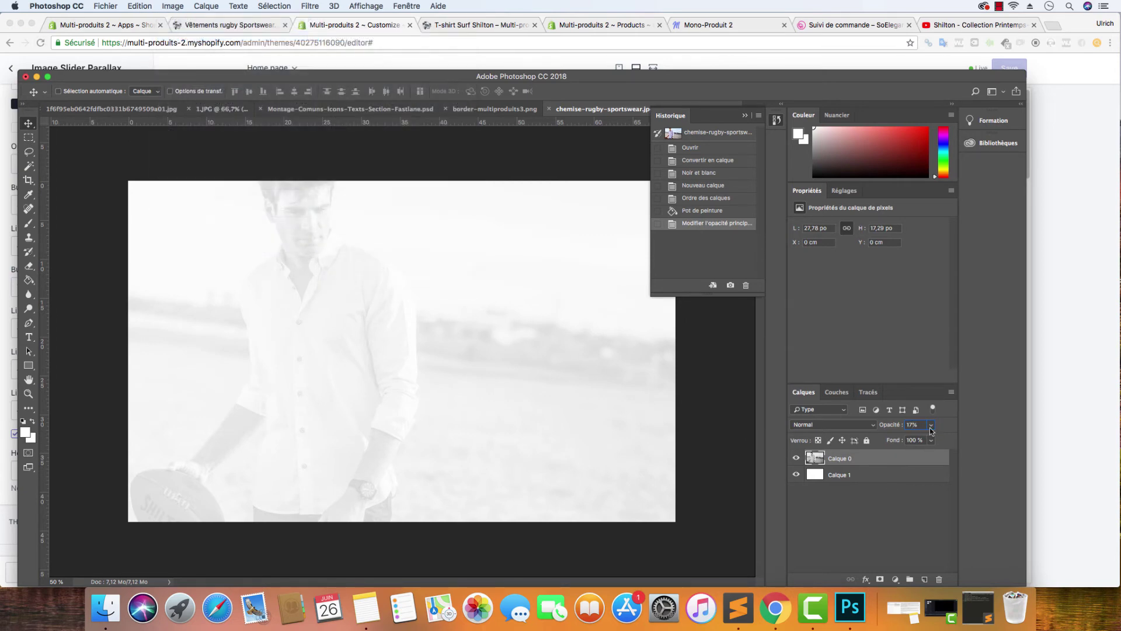
{"action": "left_click_drag", "start_coordinate": [933, 437], "coordinate": [953, 436]}
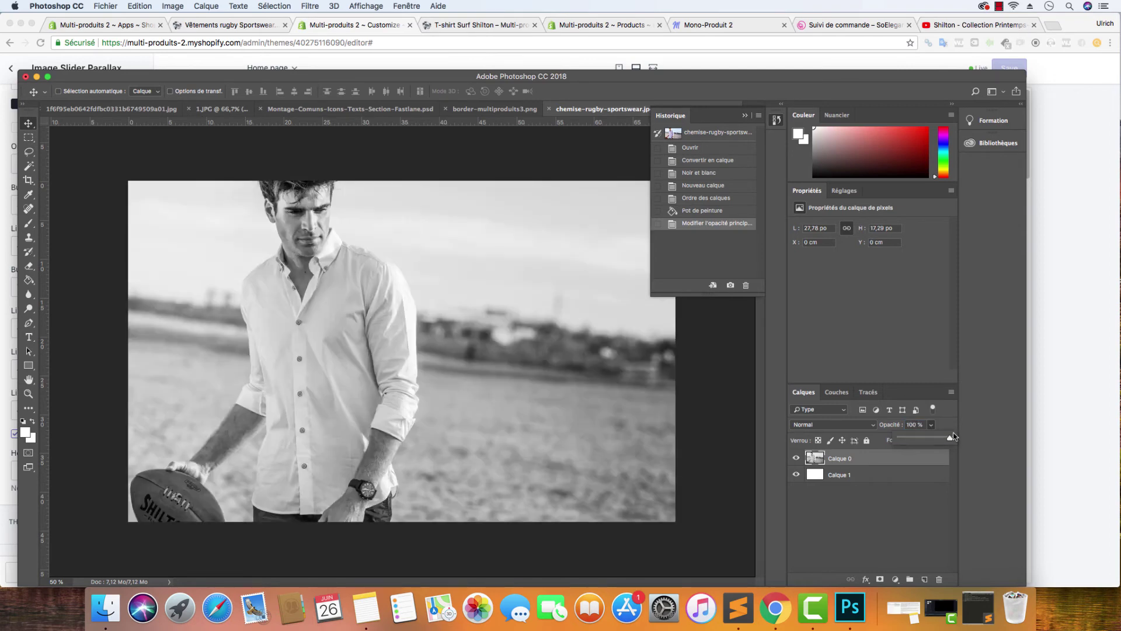
- Apply an Exposure adjustment to the photo layer
{"action": "left_click", "coordinate": [183, 7]}
{"action": "mouse_move", "coordinate": [190, 36]}
{"action": "left_click", "coordinate": [365, 67]}
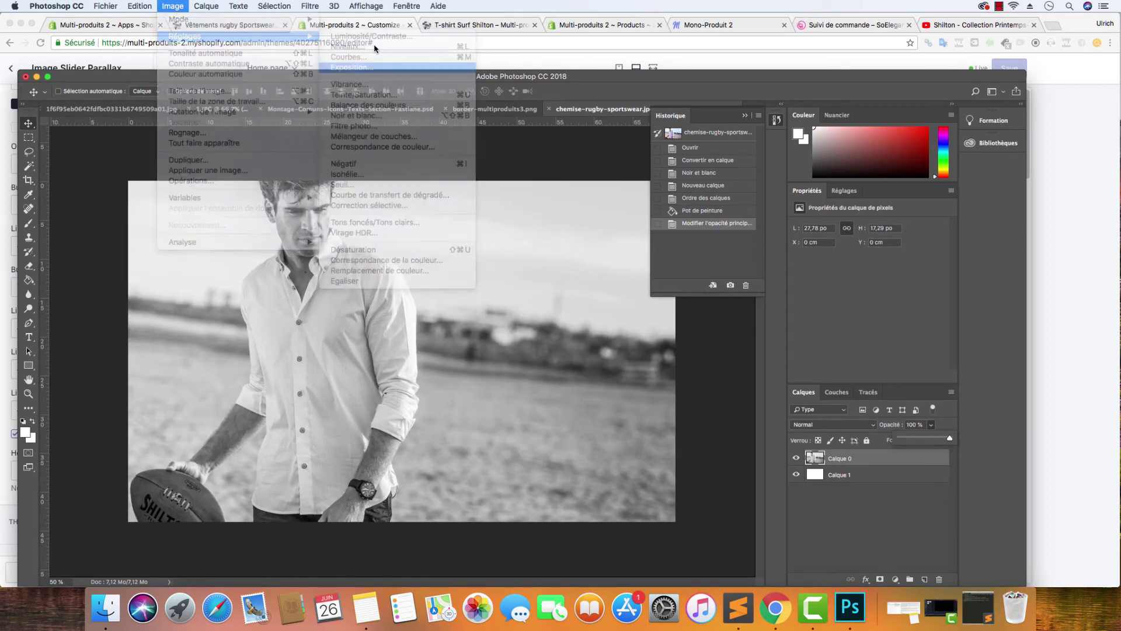
{"action": "left_click", "coordinate": [662, 180]}
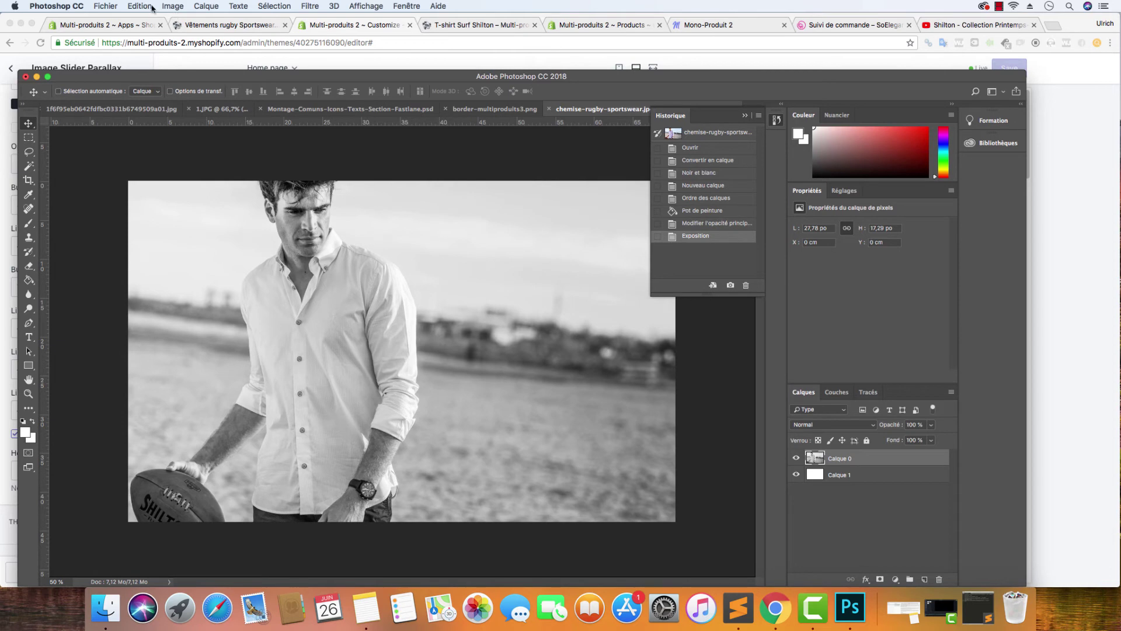
- Apply a Brightness/Contrast adjustment to the photo layer with brightness 50 and contrast -12
{"action": "left_click", "coordinate": [173, 7]}
{"action": "mouse_move", "coordinate": [187, 33]}
{"action": "left_click", "coordinate": [374, 36]}
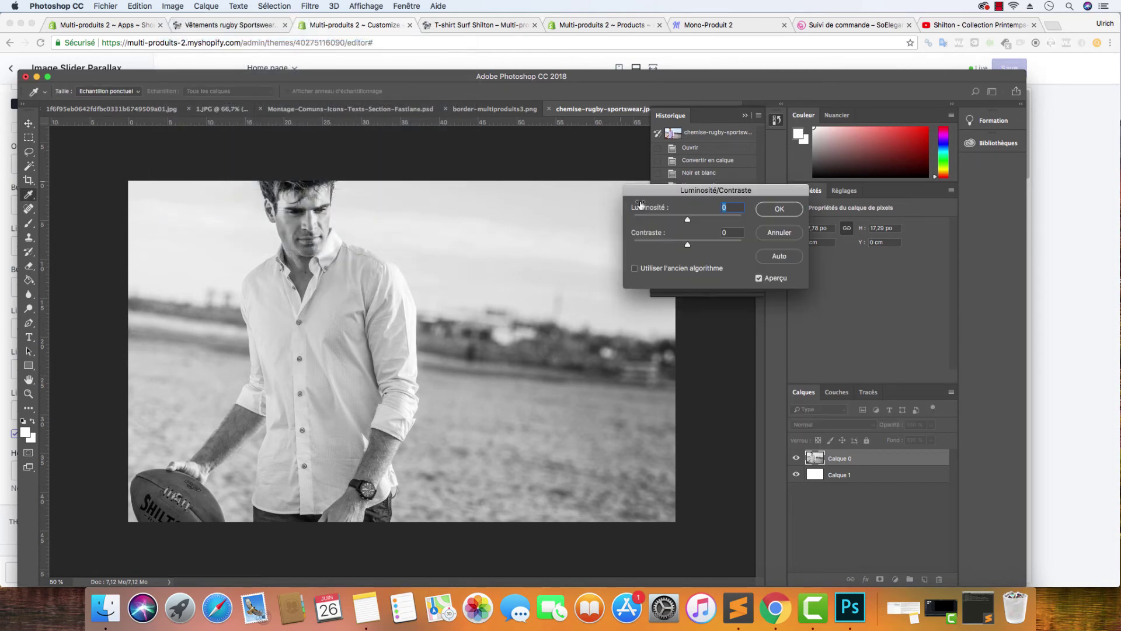
{"action": "left_click_drag", "start_coordinate": [690, 219], "coordinate": [688, 246]}
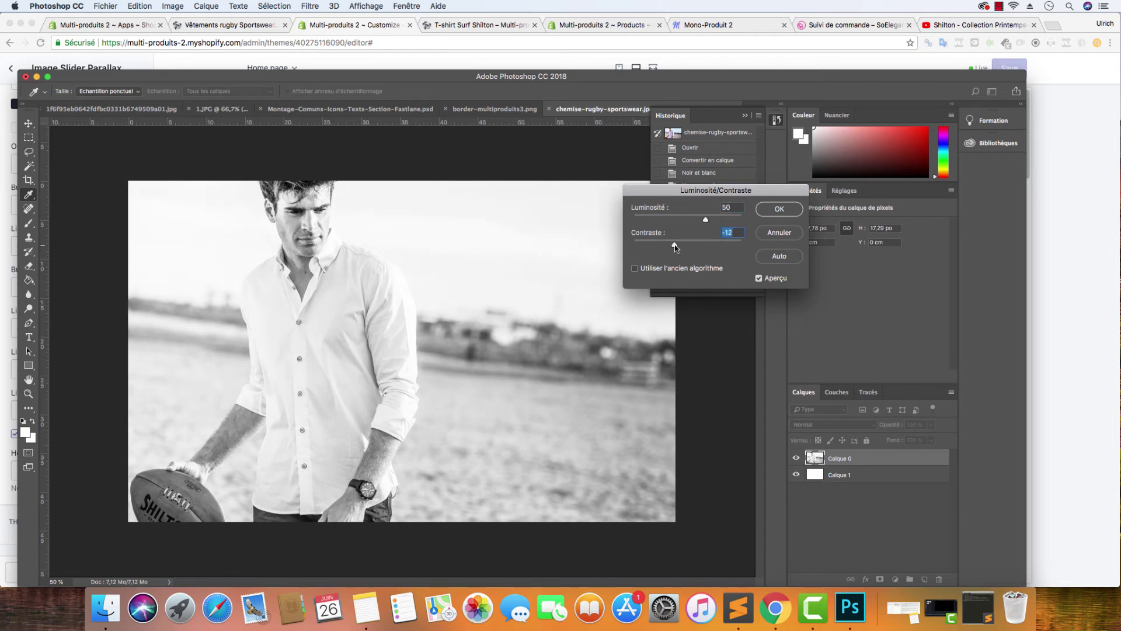
{"action": "left_click", "coordinate": [798, 210]}
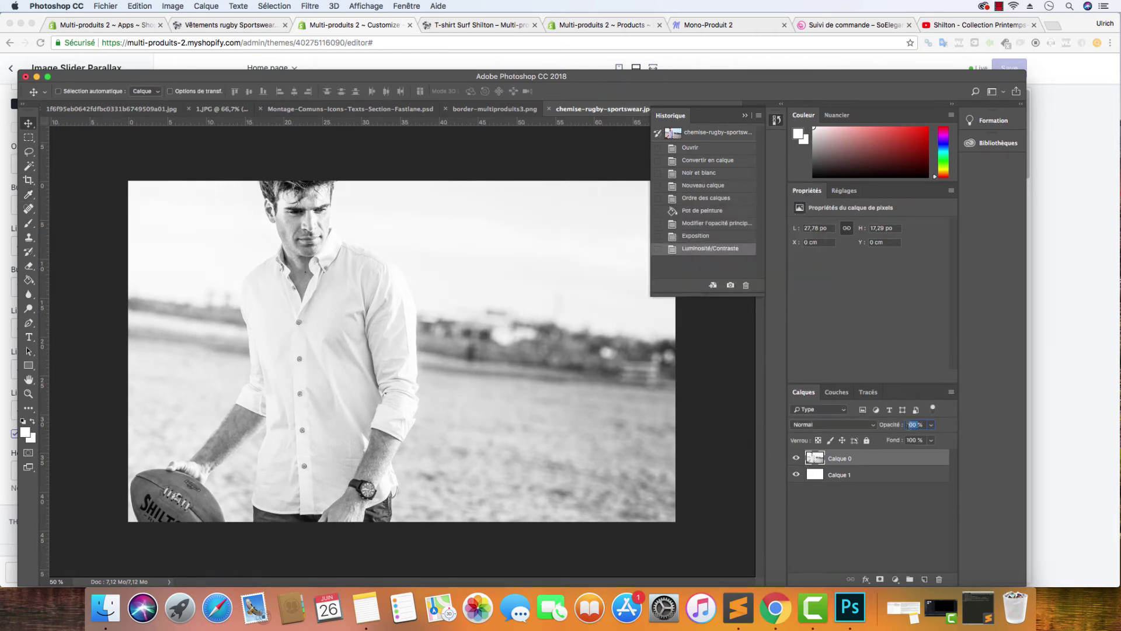
- Lower the photo layer's opacity to 17% and flatten the image
{"action": "type", "text": "17"}
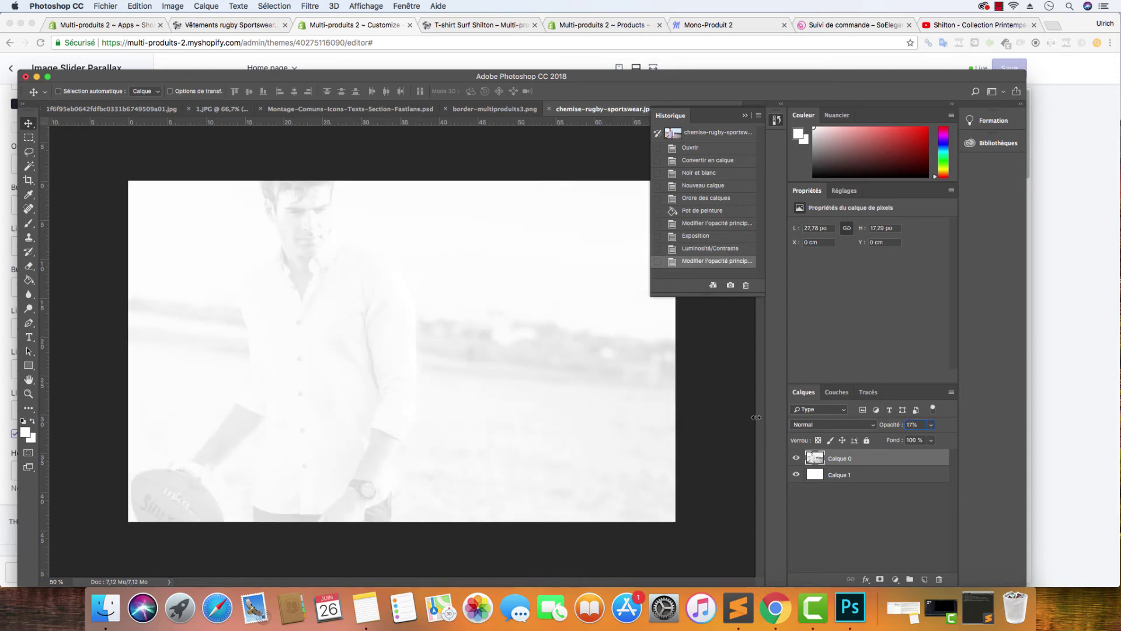
{"action": "right_click", "coordinate": [863, 492]}
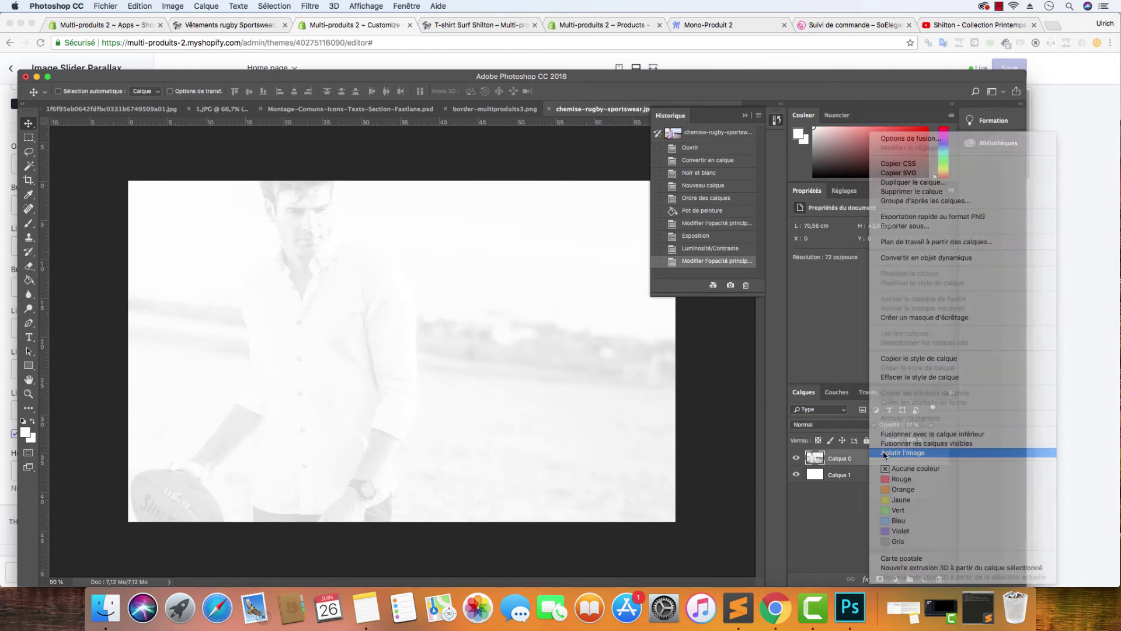
{"action": "left_click", "coordinate": [905, 457]}
- Export the image as a 100% quality JPG named chemise-rugby-sportswearNB.jpg in the Image Slider Parallax folder
{"action": "key", "text": "super+alt+shift+w"}
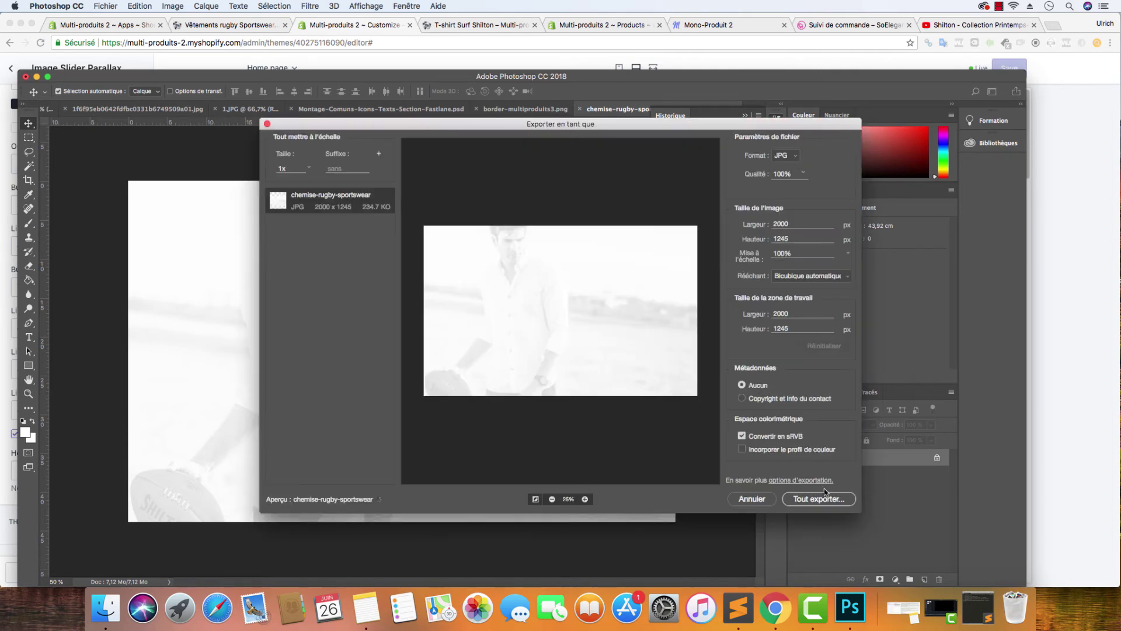
{"action": "left_click", "coordinate": [825, 494]}
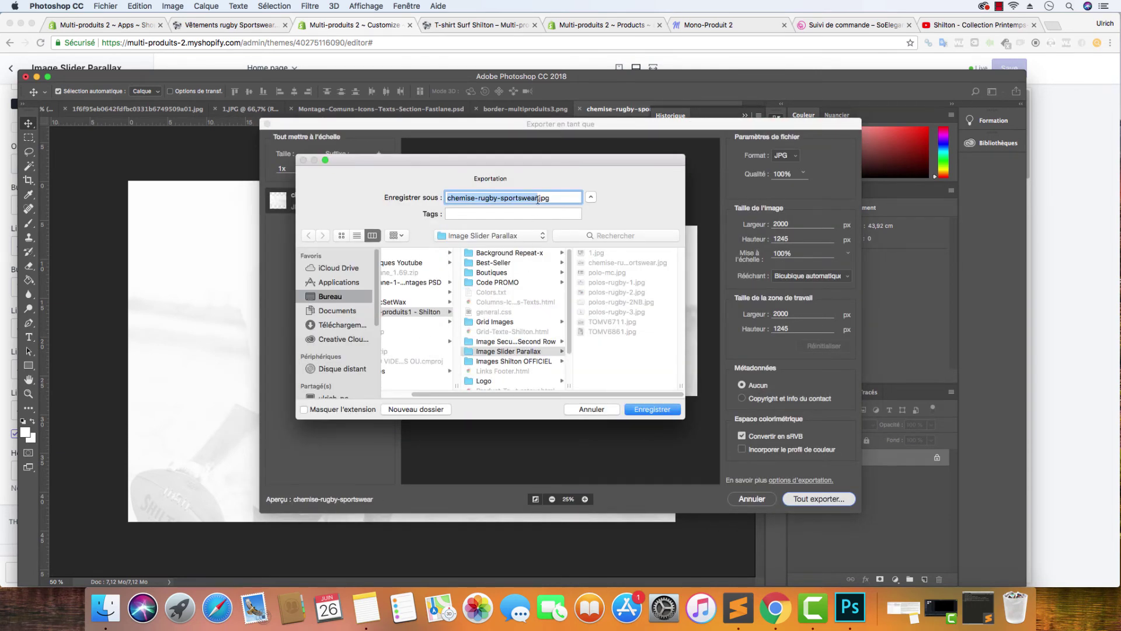
{"action": "left_click", "coordinate": [537, 199]}
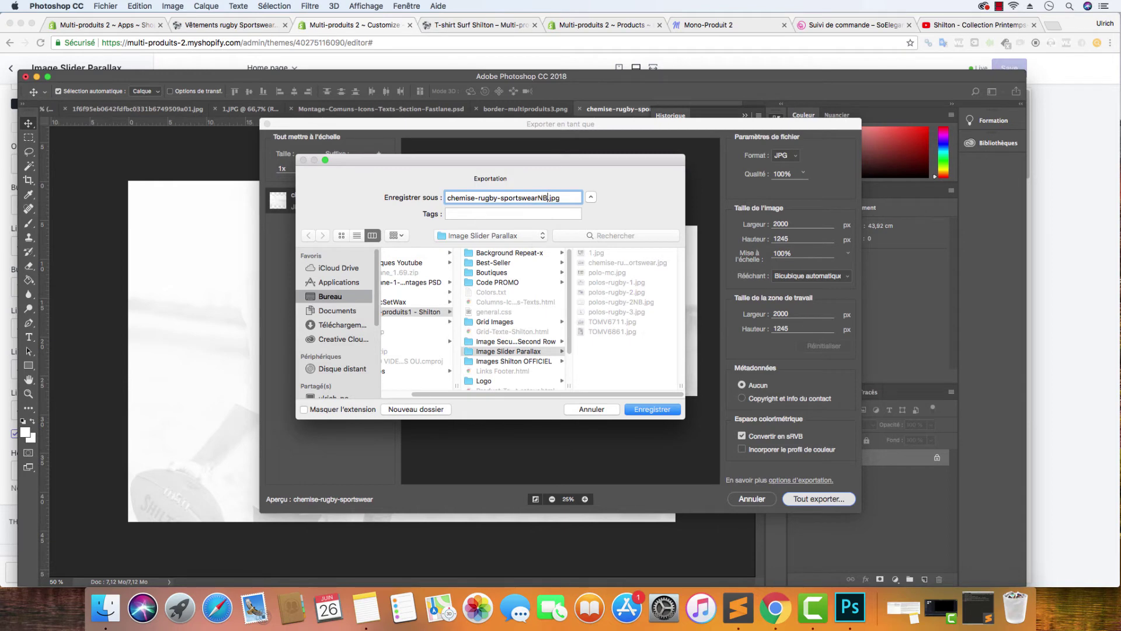
{"action": "left_click", "coordinate": [643, 410]}
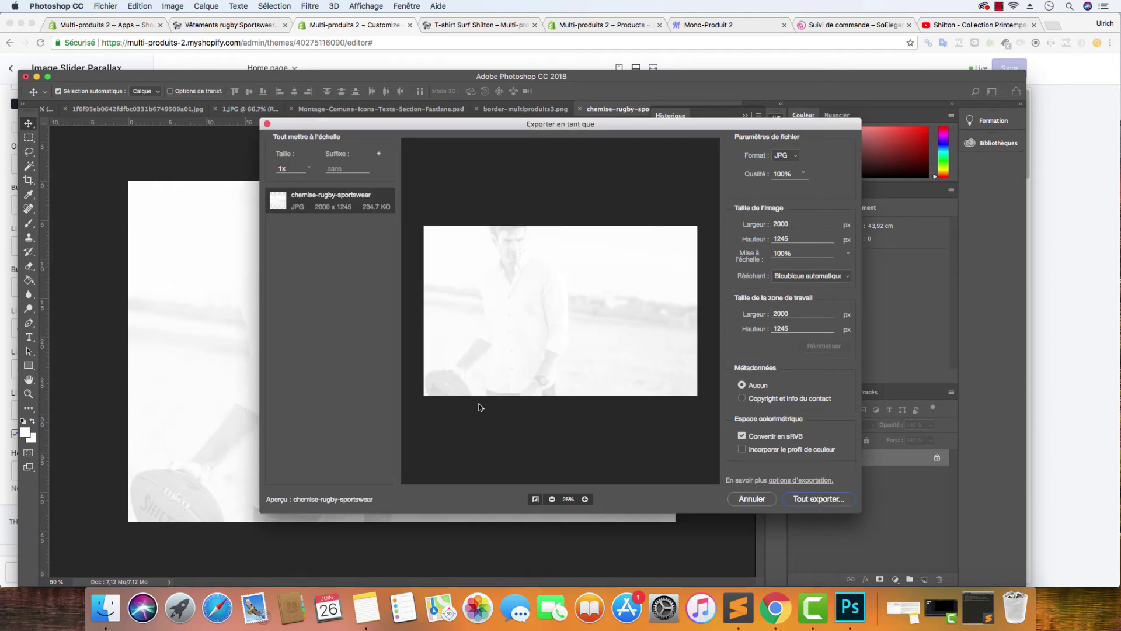
- Switch to the Shopify theme editor in Chrome and add an Image Video Parallax section to the home page
{"action": "left_click", "coordinate": [774, 608]}
{"action": "left_click", "coordinate": [11, 69]}
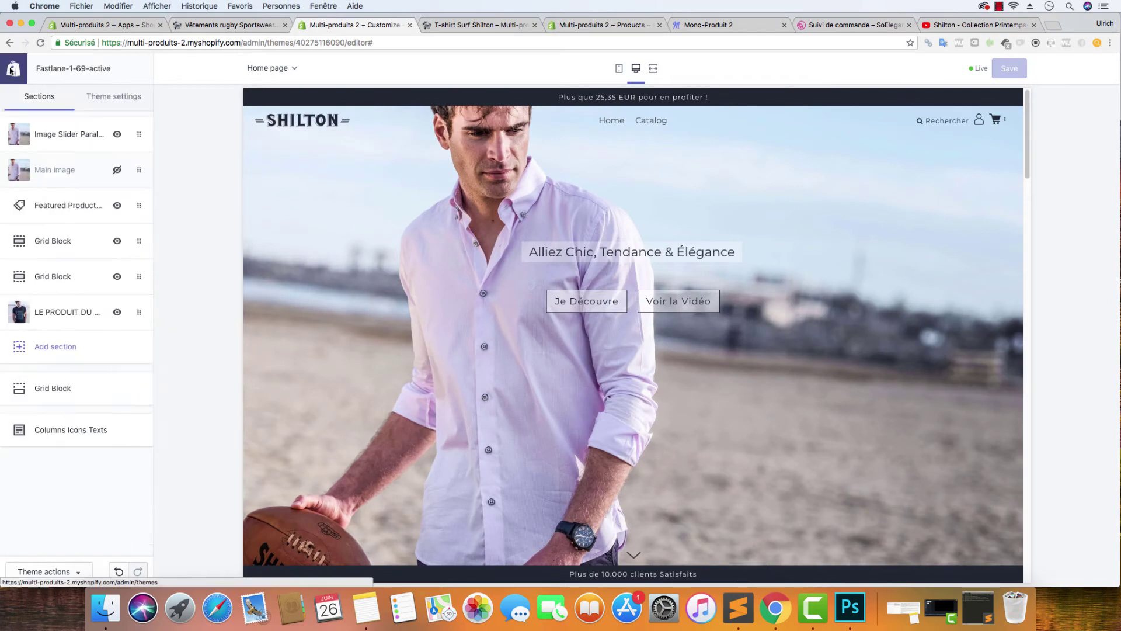
{"action": "left_click", "coordinate": [37, 346]}
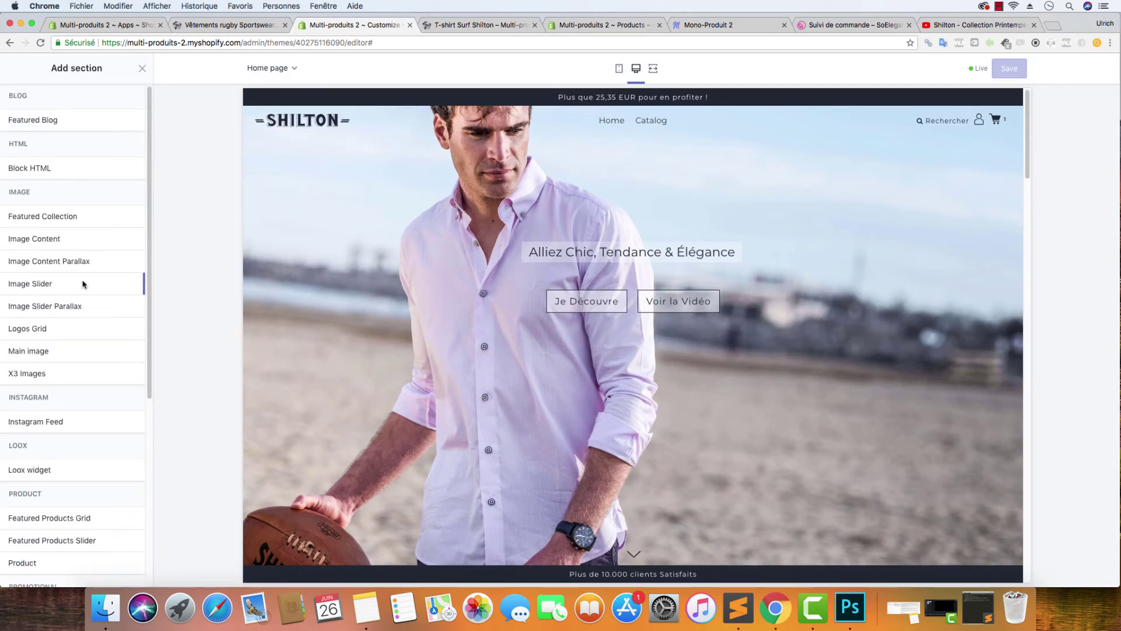
{"action": "scroll", "coordinate": [83, 286], "scroll_direction": "down", "scroll_amount": 5}
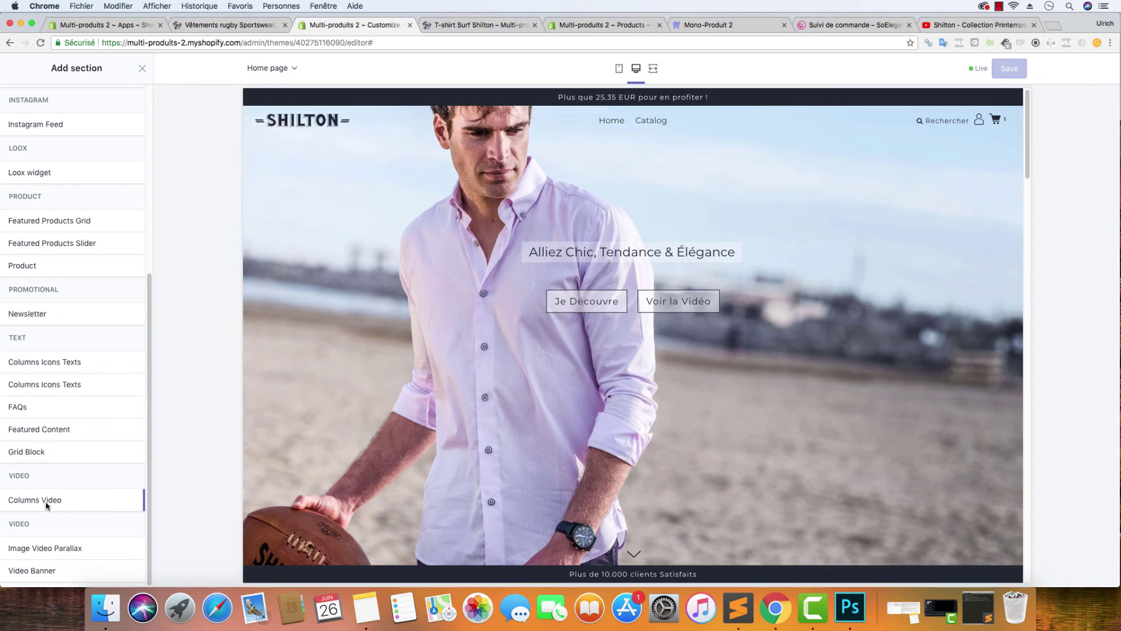
{"action": "mouse_move", "coordinate": [93, 535]}
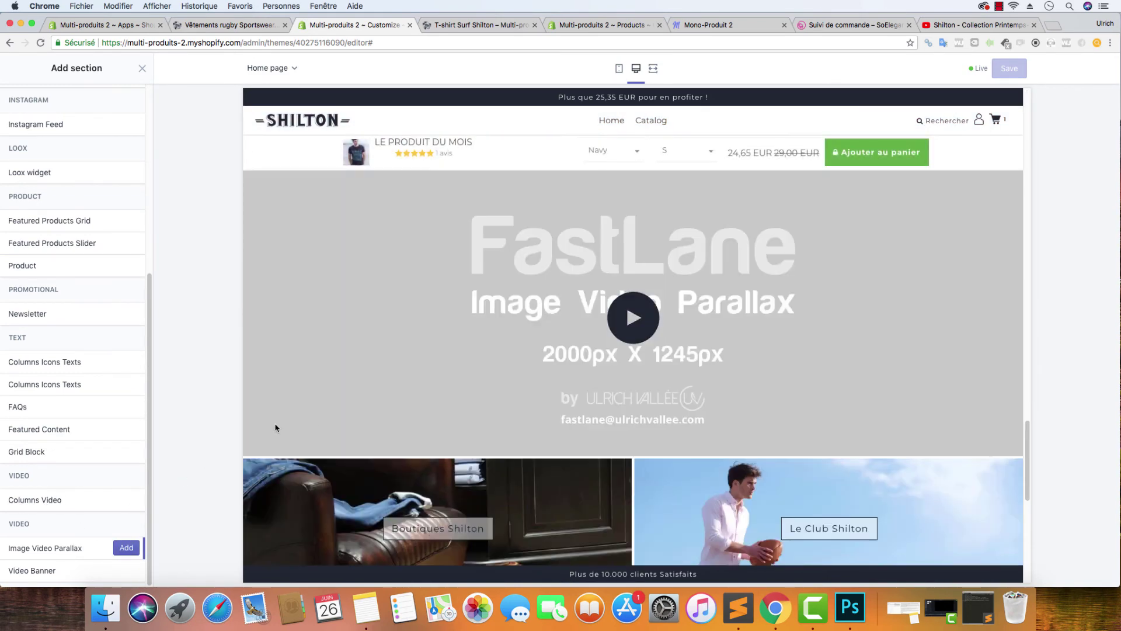
{"action": "left_click", "coordinate": [127, 548]}
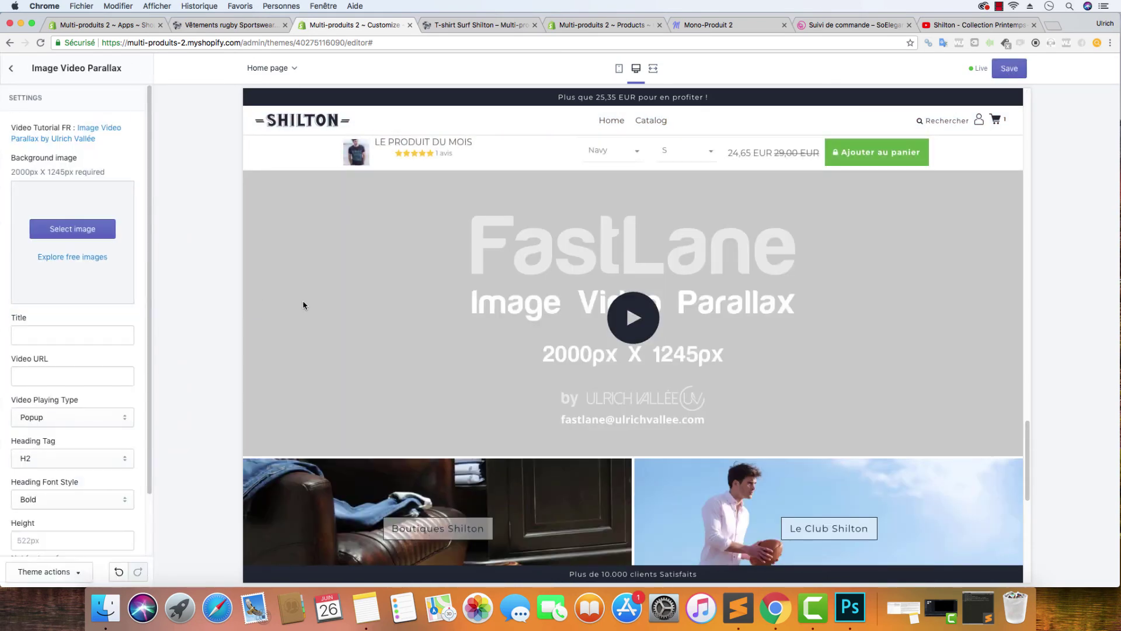
- Upload chemise-rugby-sportswearNB.jpg from the Image Slider Parallax folder and use it as the Image Video Parallax section's background image
{"action": "left_click", "coordinate": [72, 229]}
{"action": "left_click", "coordinate": [37, 145]}
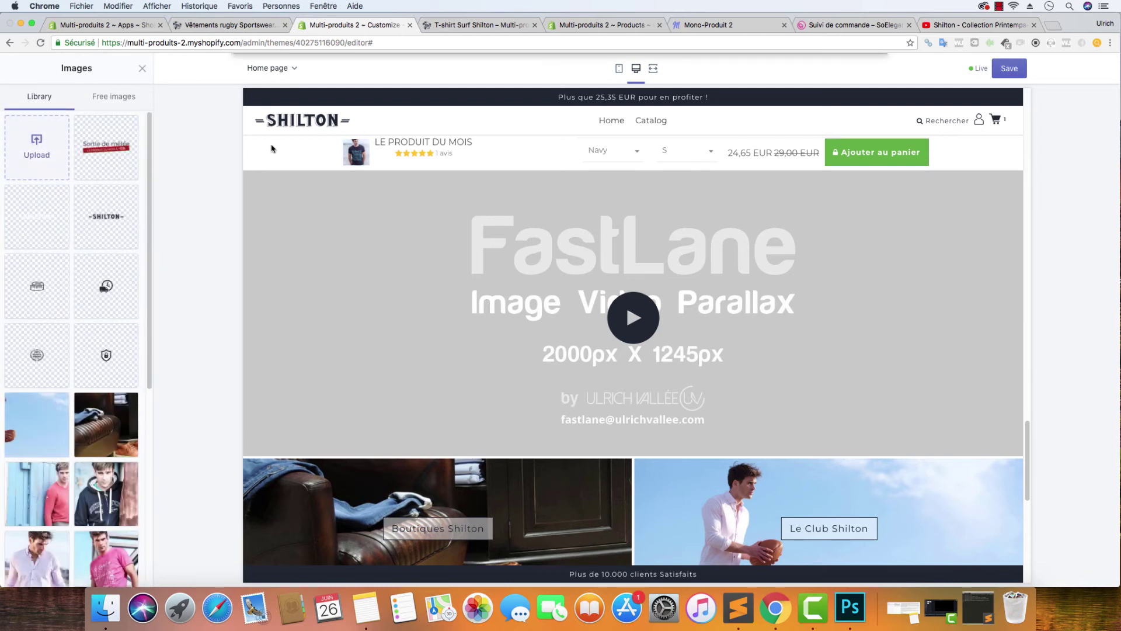
{"action": "left_click", "coordinate": [560, 63]}
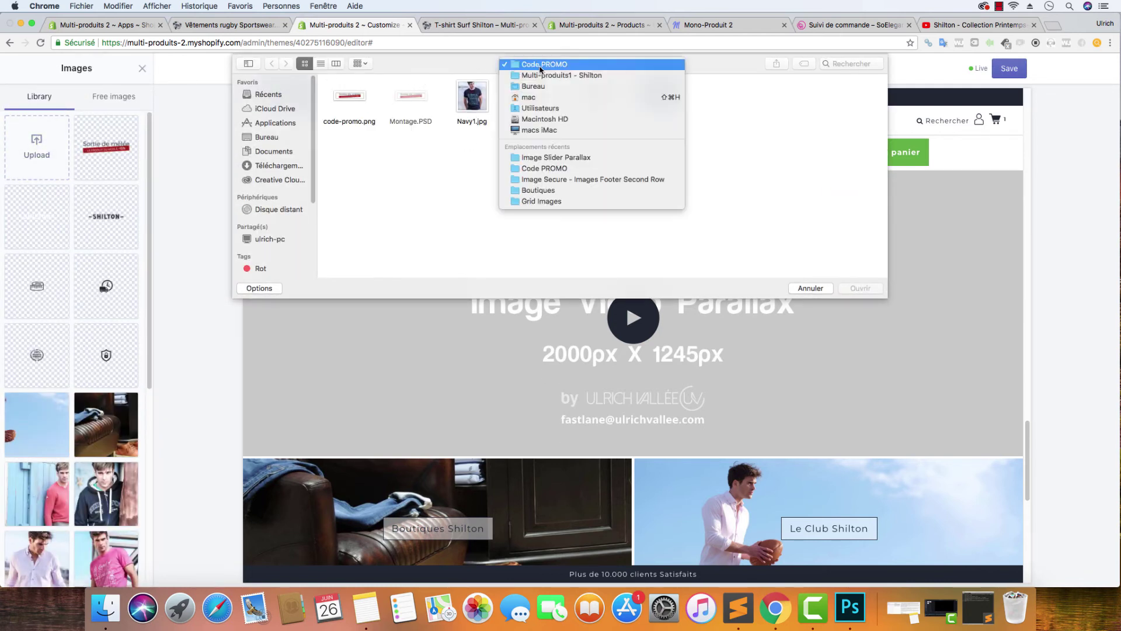
{"action": "left_click", "coordinate": [549, 75]}
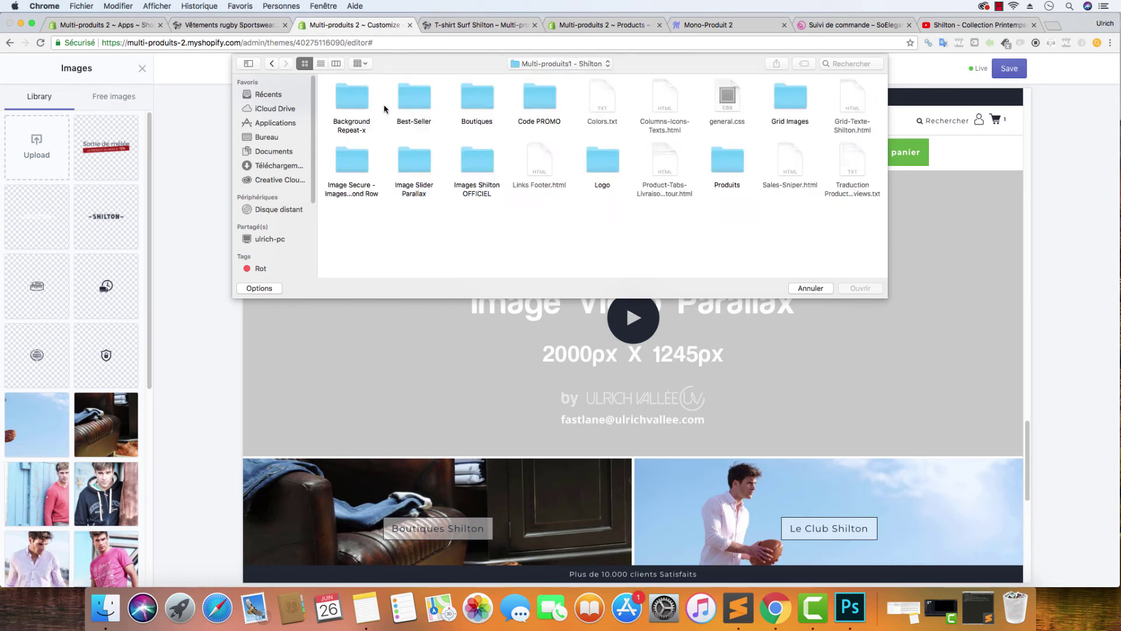
{"action": "double_click", "coordinate": [425, 166]}
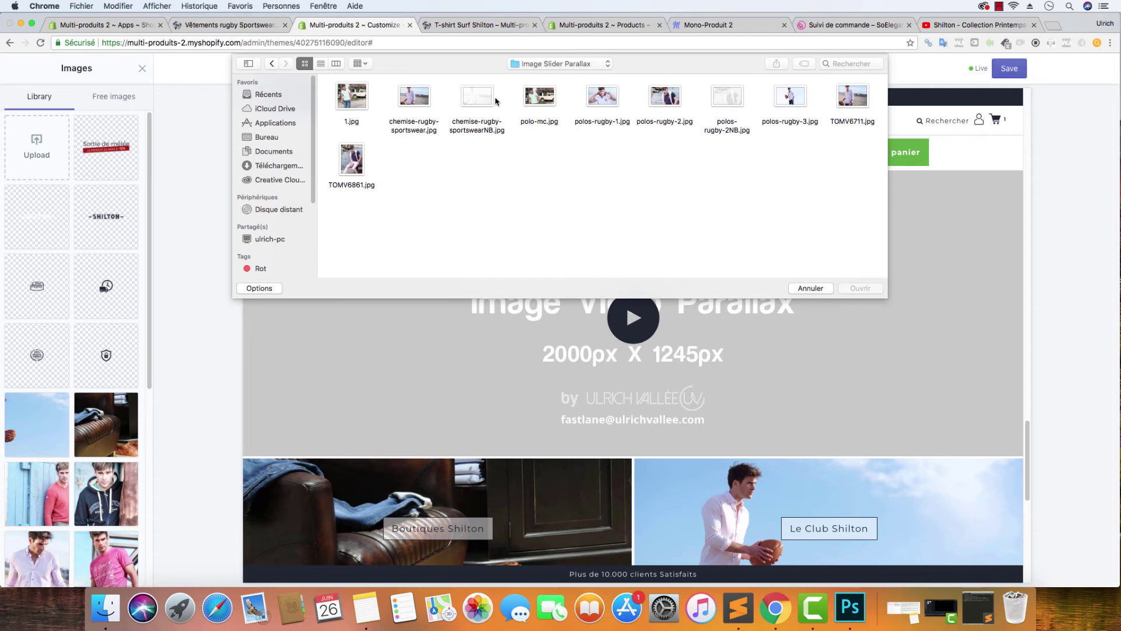
{"action": "left_click", "coordinate": [493, 102]}
{"action": "left_click", "coordinate": [859, 288]}
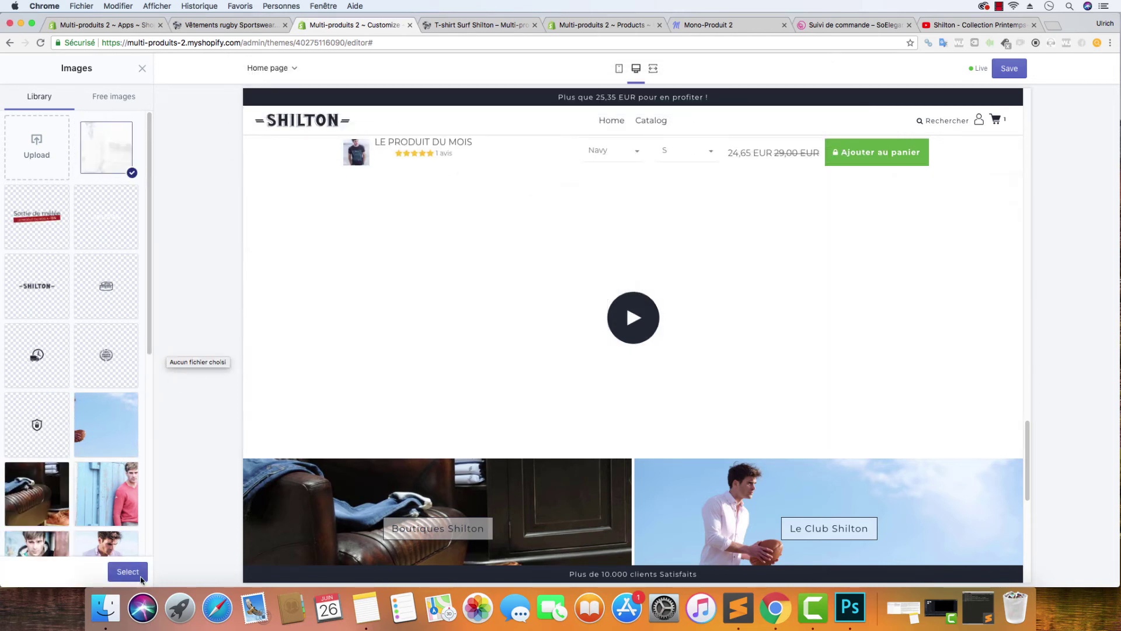
{"action": "left_click", "coordinate": [129, 571]}
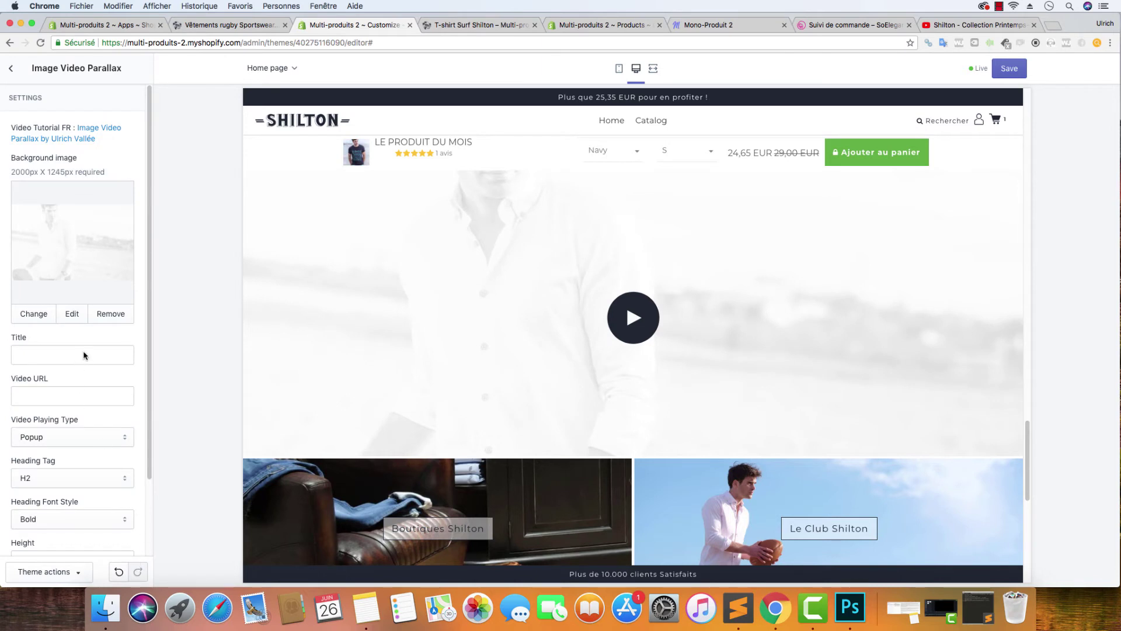
- Set the Image Video Parallax section's title to "Voir la Vidéo"
{"action": "left_click", "coordinate": [85, 357]}
{"action": "type", "text": "Voir "}
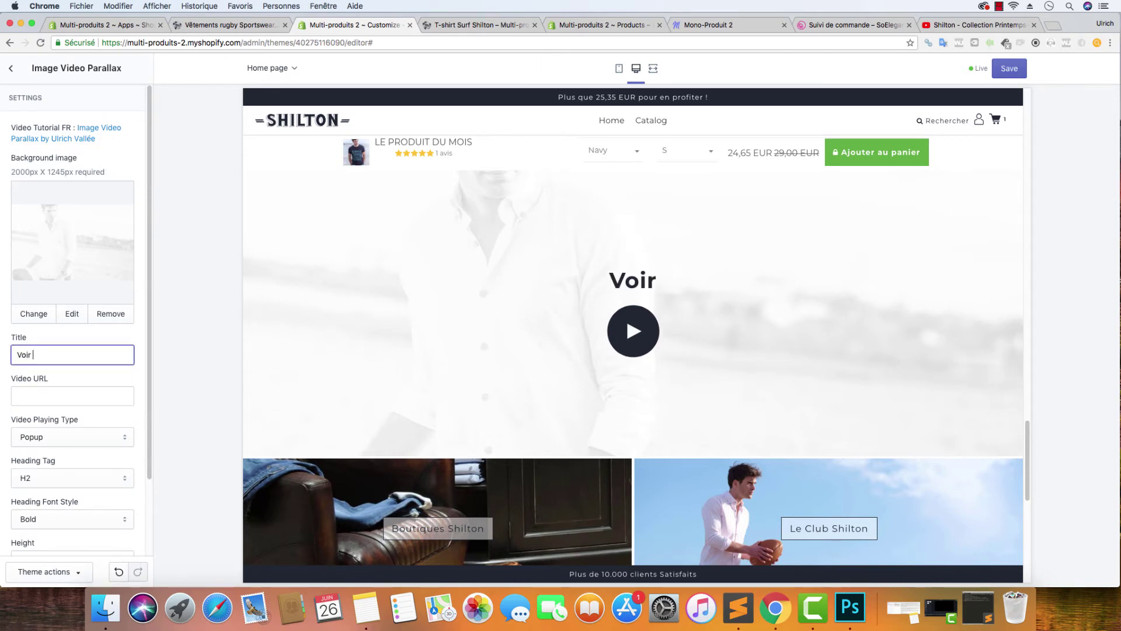
{"action": "type", "text": "la Vidéo"}
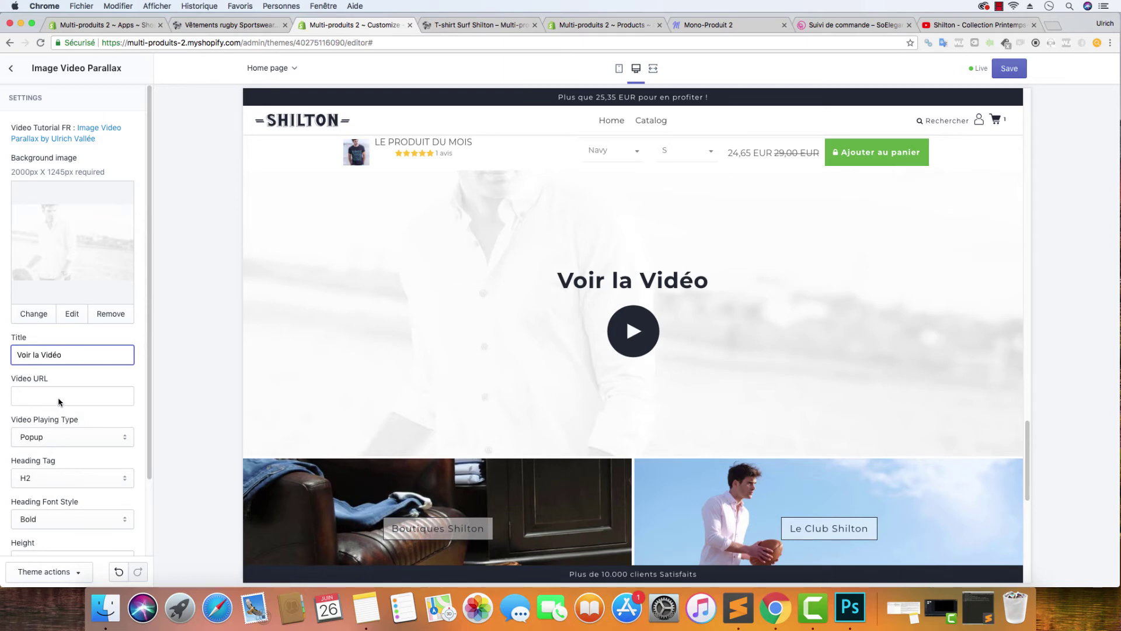
- Copy the embed URL of the Shilton Printemps-Été 2018 video from YouTube and paste it as the section's Video URL
{"action": "left_click", "coordinate": [976, 26]}
{"action": "right_click", "coordinate": [789, 260]}
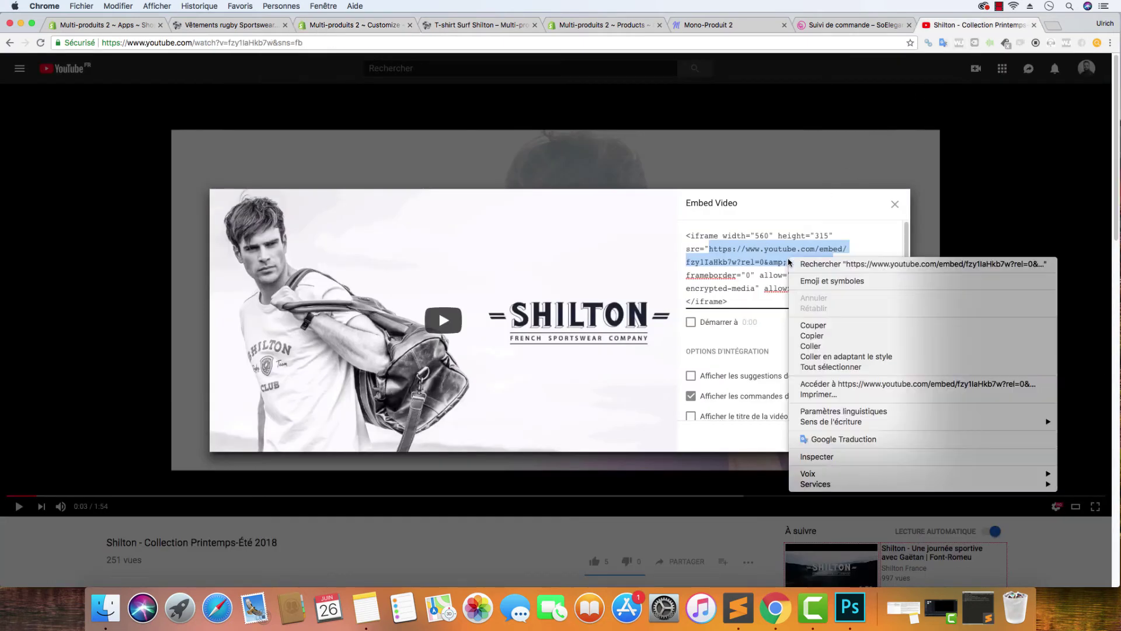
{"action": "left_click", "coordinate": [812, 336]}
{"action": "left_click", "coordinate": [106, 25]}
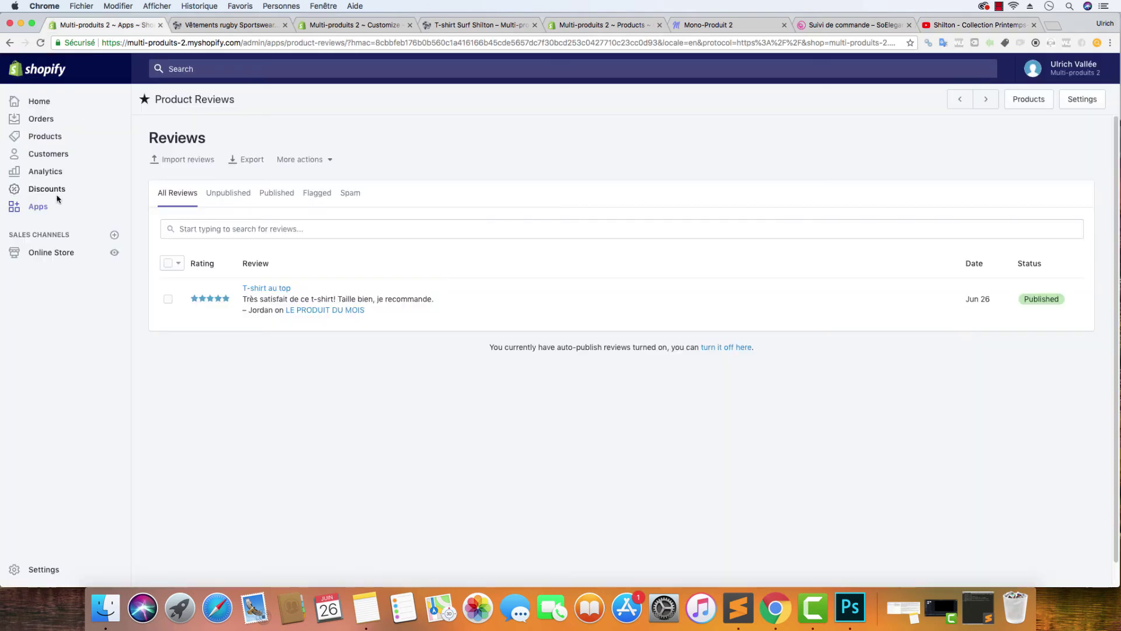
{"action": "key", "text": "ctrl+Tab"}
{"action": "key", "text": "ctrl+Tab"}
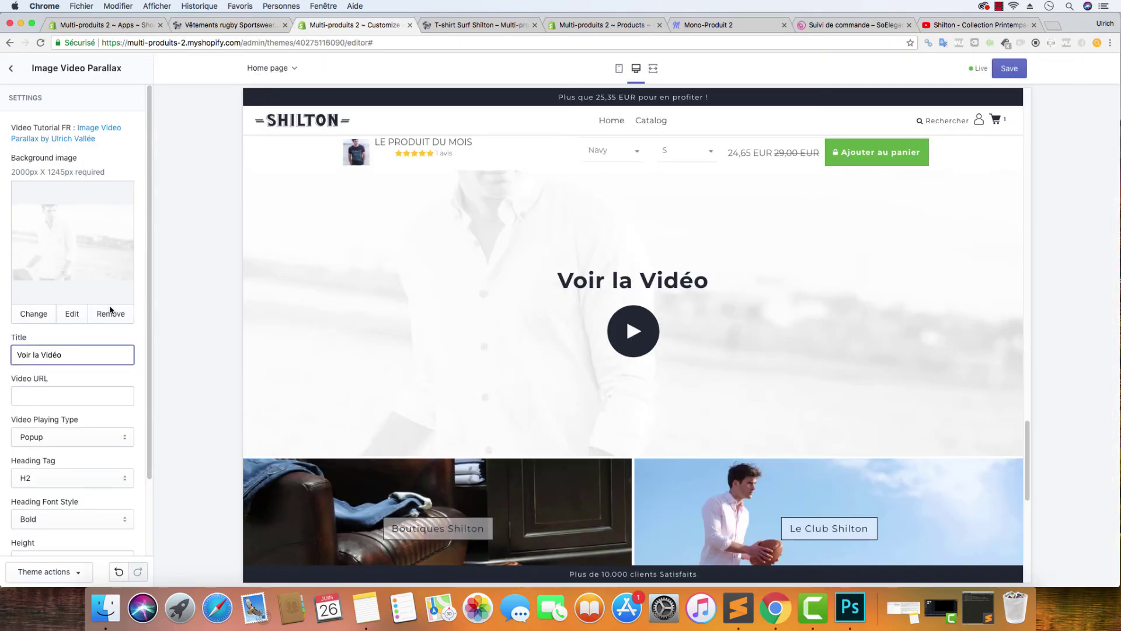
{"action": "left_click", "coordinate": [73, 397]}
{"action": "key", "text": "super+v"}
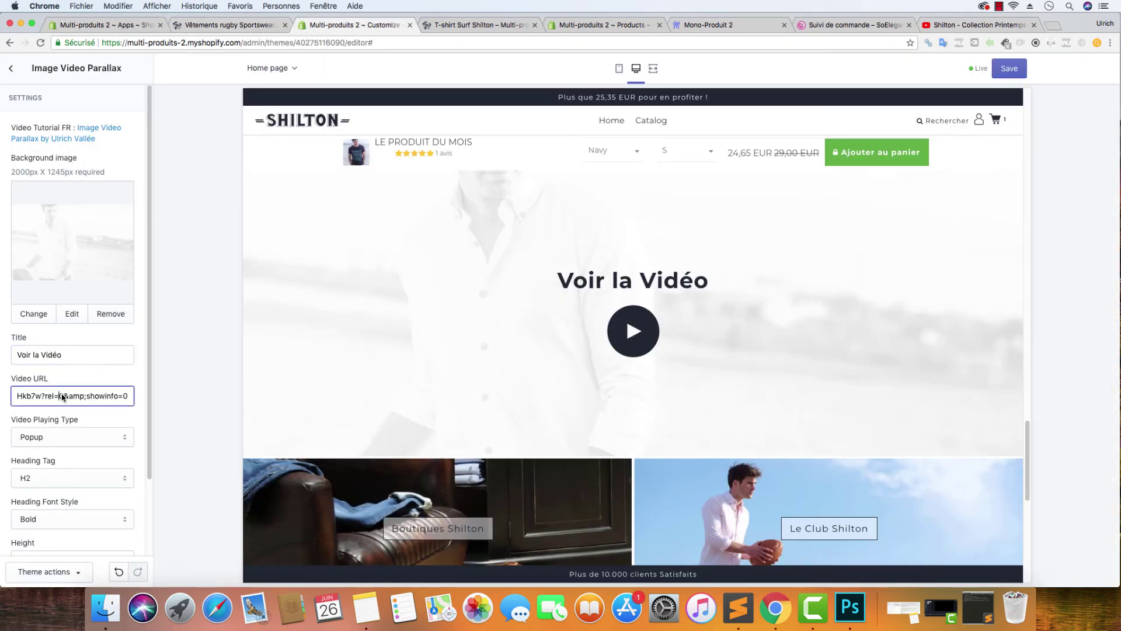
- Check the "embed" part of the pasted Video URL against the embed code on the YouTube page
{"action": "key", "text": "super+a"}
{"action": "left_click", "coordinate": [98, 402]}
{"action": "left_click_drag", "start_coordinate": [111, 399], "coordinate": [73, 400]}
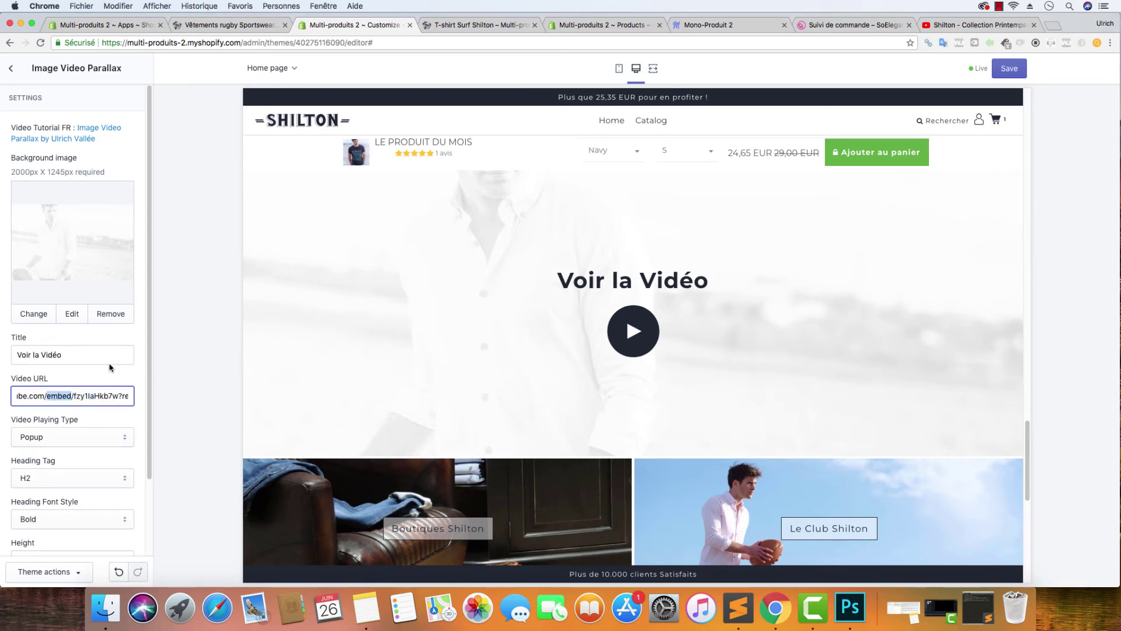
{"action": "left_click", "coordinate": [981, 24]}
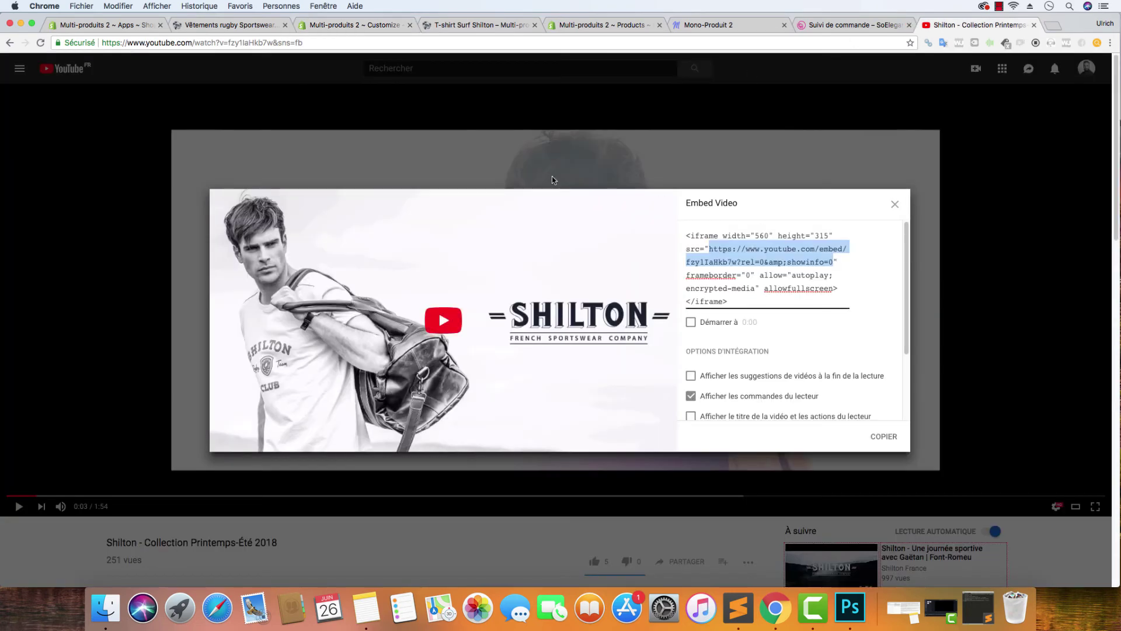
{"action": "left_click", "coordinate": [354, 24]}
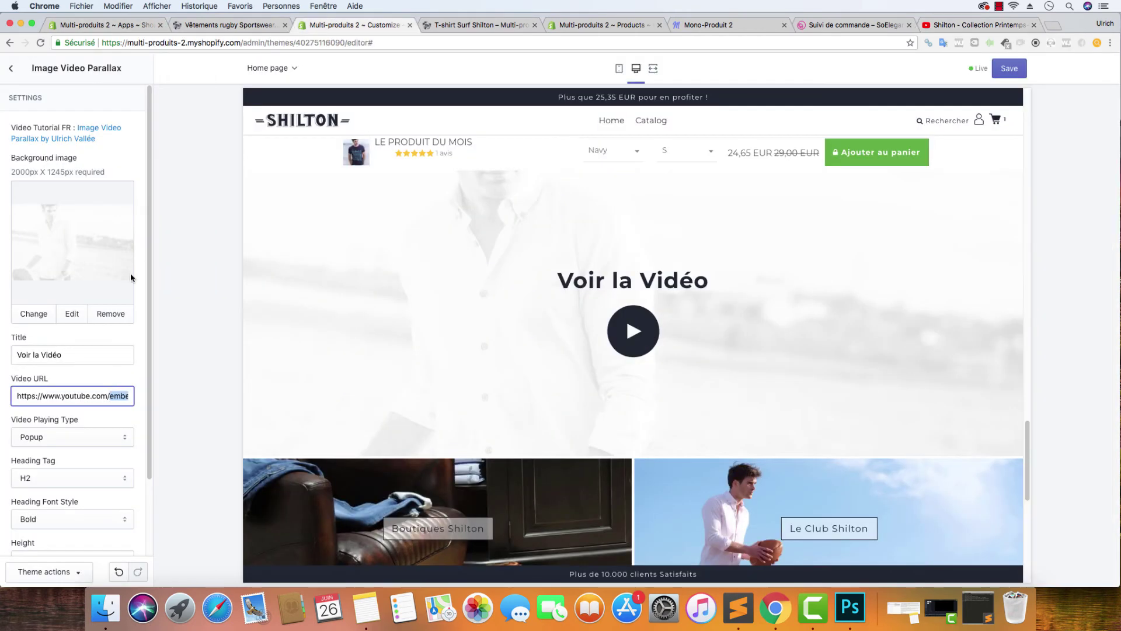
- Set the Image Video Parallax heading font style to Lighter and the section height to 697px
{"action": "scroll", "coordinate": [76, 357], "scroll_direction": "down", "scroll_amount": 2}
{"action": "left_click", "coordinate": [67, 476]}
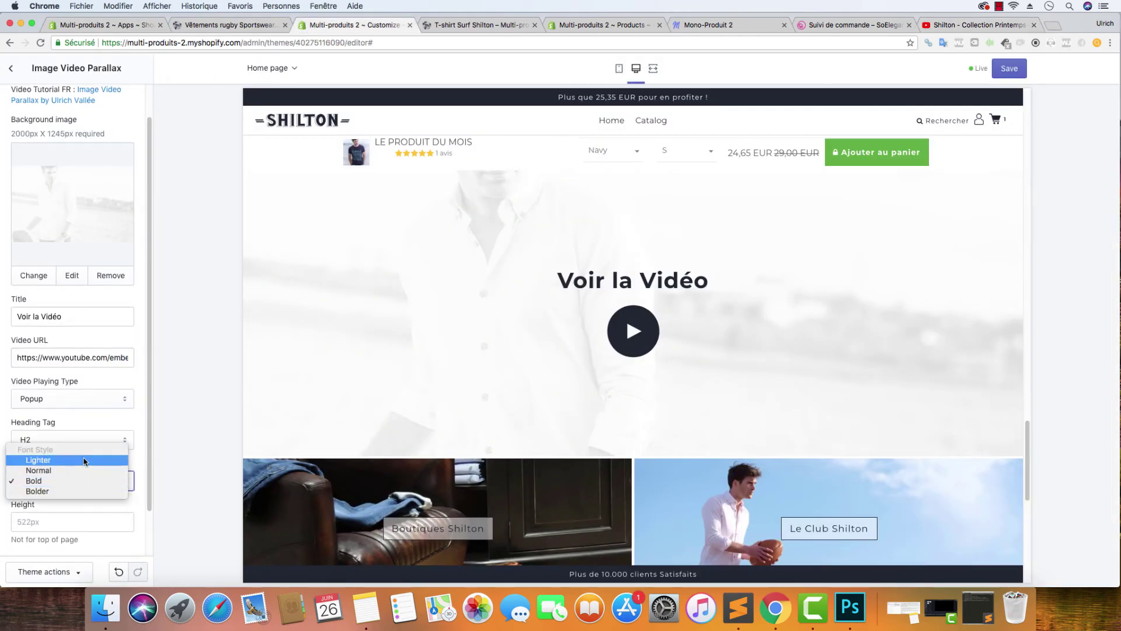
{"action": "left_click", "coordinate": [40, 458]}
{"action": "left_click", "coordinate": [56, 520]}
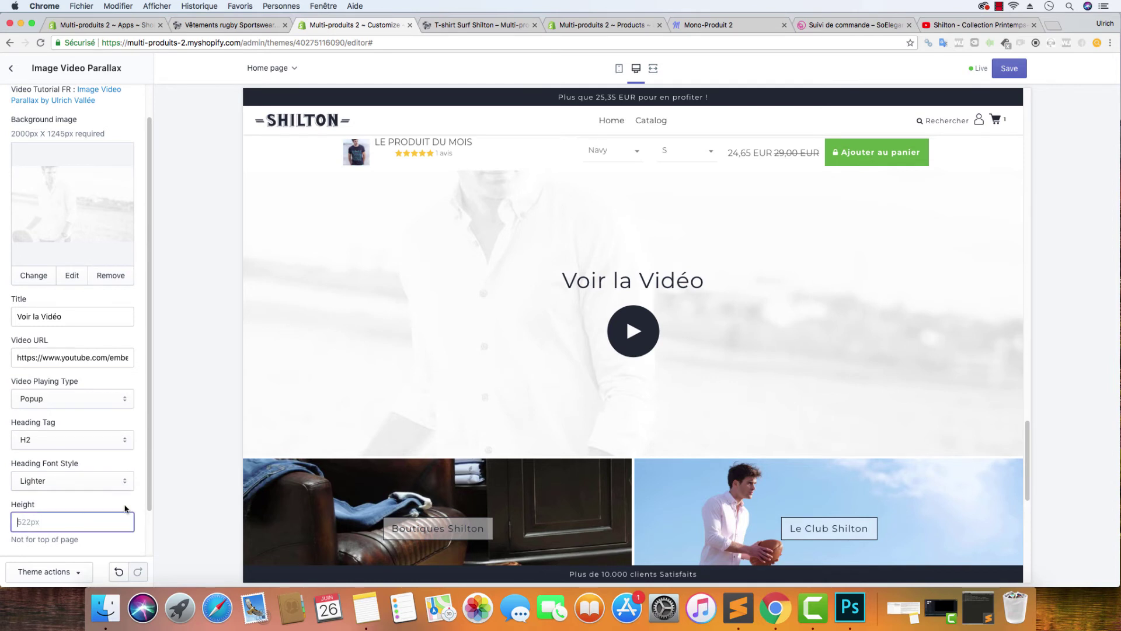
{"action": "type", "text": "697"}
{"action": "left_click_drag", "start_coordinate": [45, 523], "coordinate": [3, 527]}
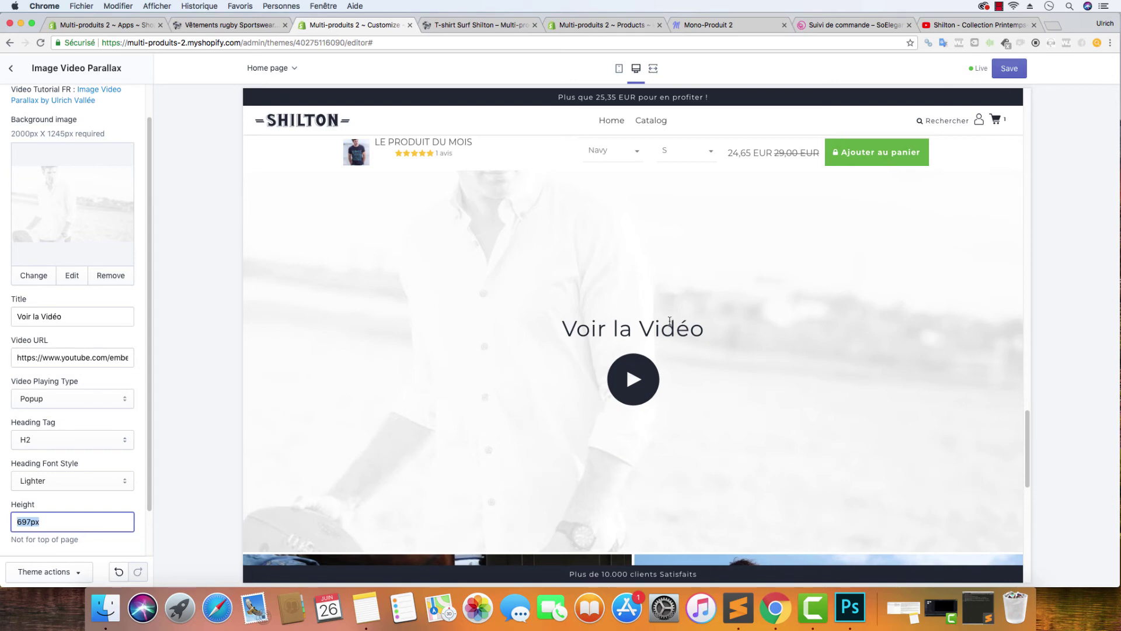
- Reduce the Image Video Parallax section's height to 597px and save the theme changes
{"action": "scroll", "coordinate": [674, 320], "scroll_direction": "up", "scroll_amount": 1}
{"action": "scroll", "coordinate": [674, 321], "scroll_direction": "down", "scroll_amount": 10}
{"action": "scroll", "coordinate": [675, 321], "scroll_direction": "up", "scroll_amount": 18}
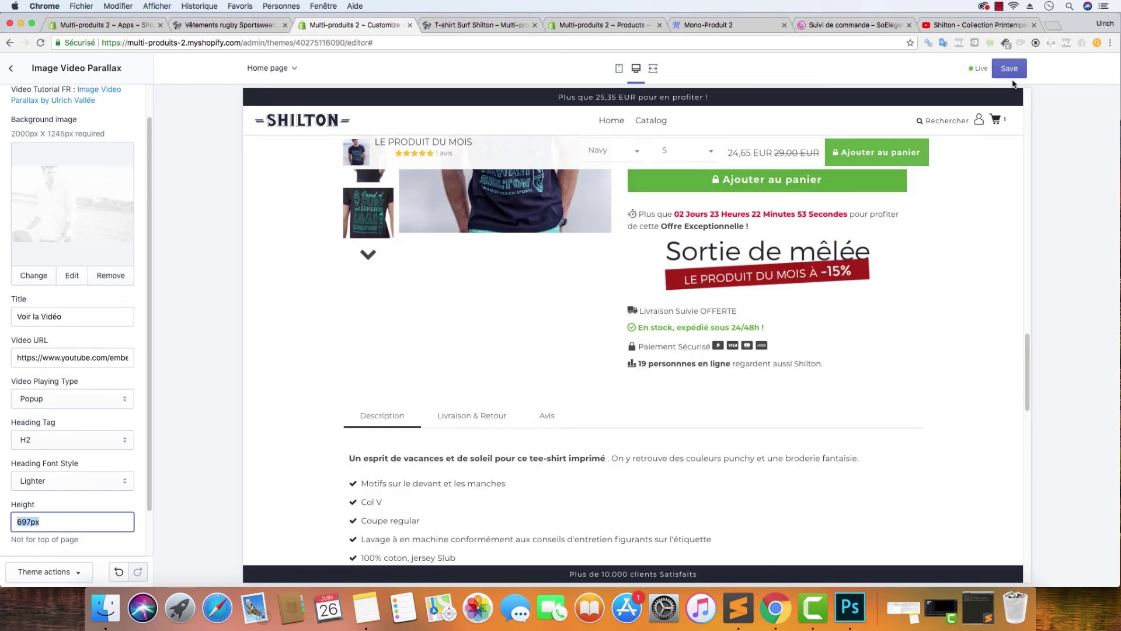
{"action": "left_click", "coordinate": [23, 521]}
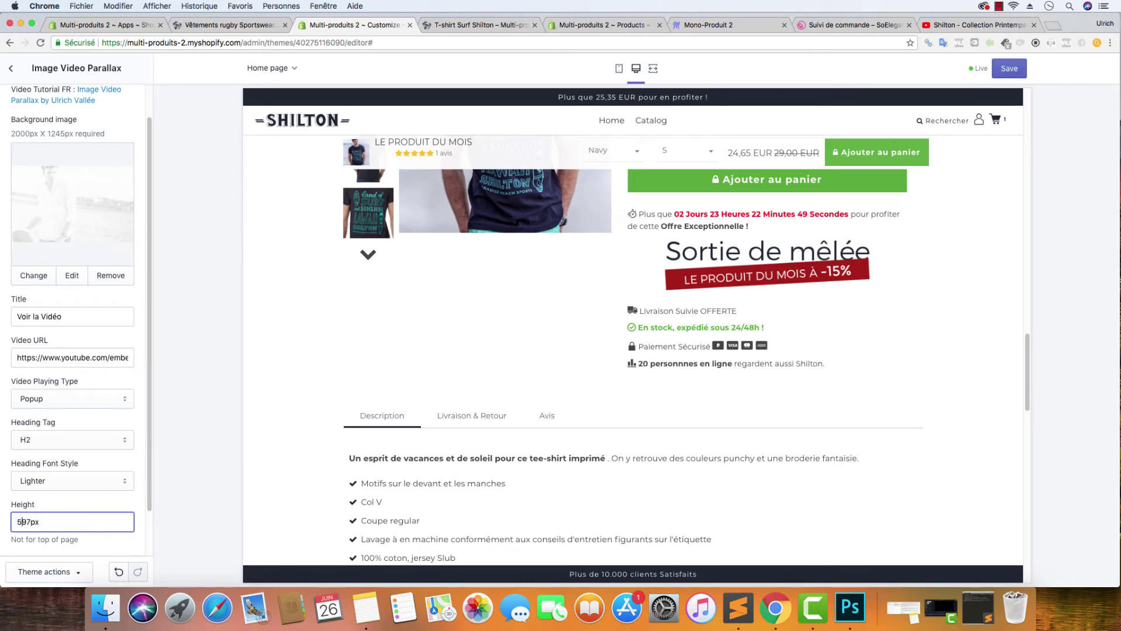
{"action": "left_click", "coordinate": [1014, 75]}
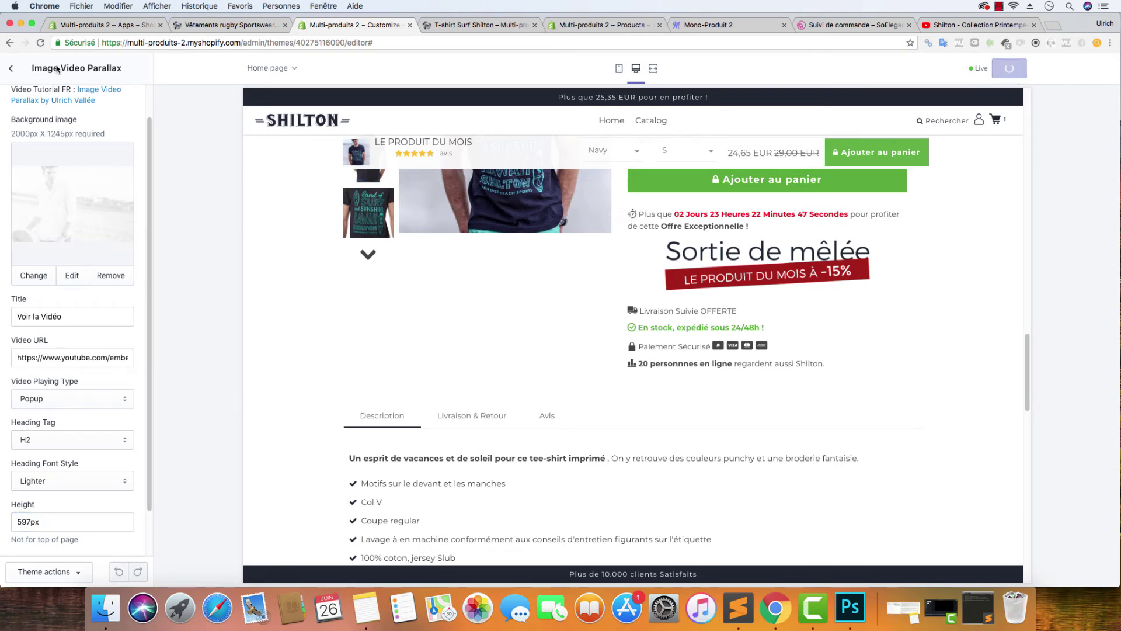
- Reorder the sections so Image Video Parallax directly follows Image Slider Parallax and LE PRODUIT DU MOIS comes after the two Grid Blocks, and save
{"action": "left_click", "coordinate": [11, 69]}
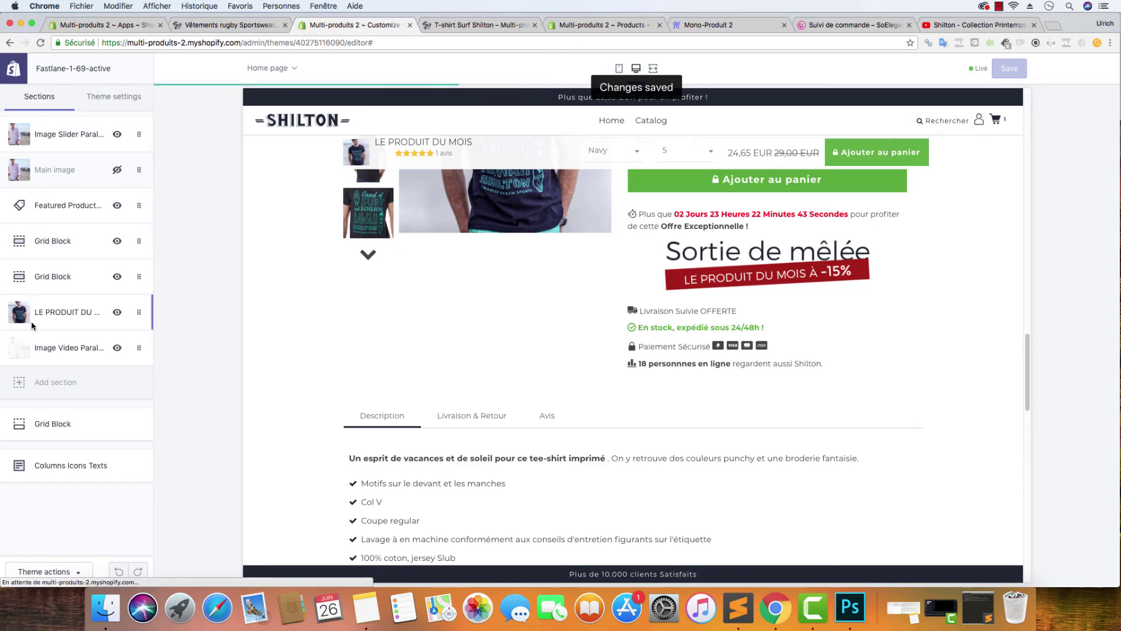
{"action": "left_click_drag", "start_coordinate": [47, 350], "coordinate": [57, 171]}
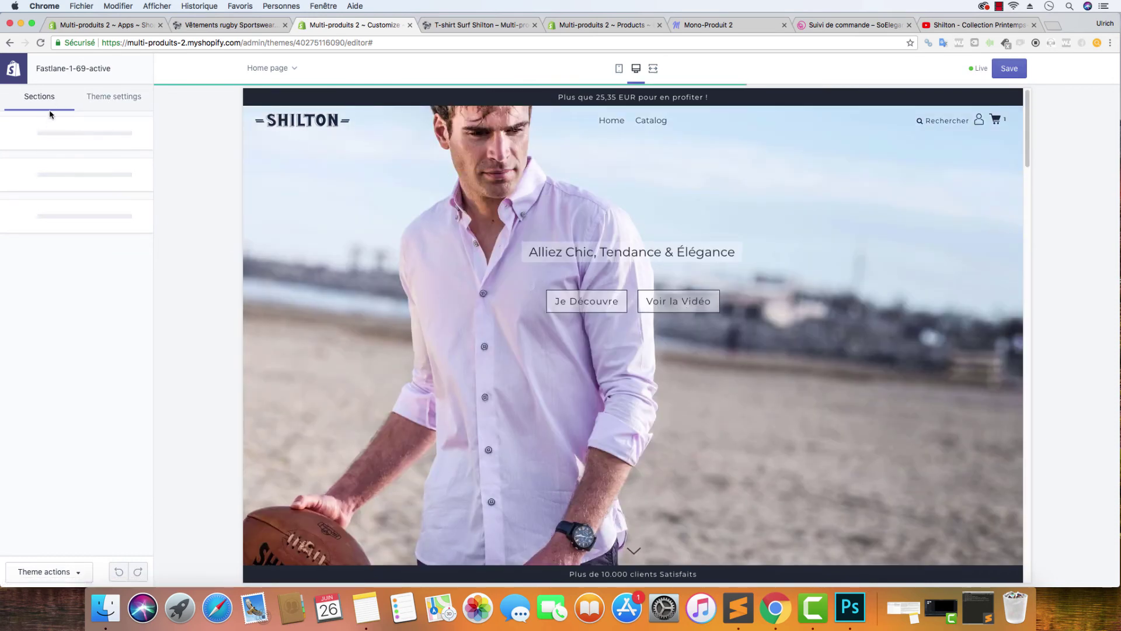
{"action": "scroll", "coordinate": [731, 327], "scroll_direction": "down", "scroll_amount": 5}
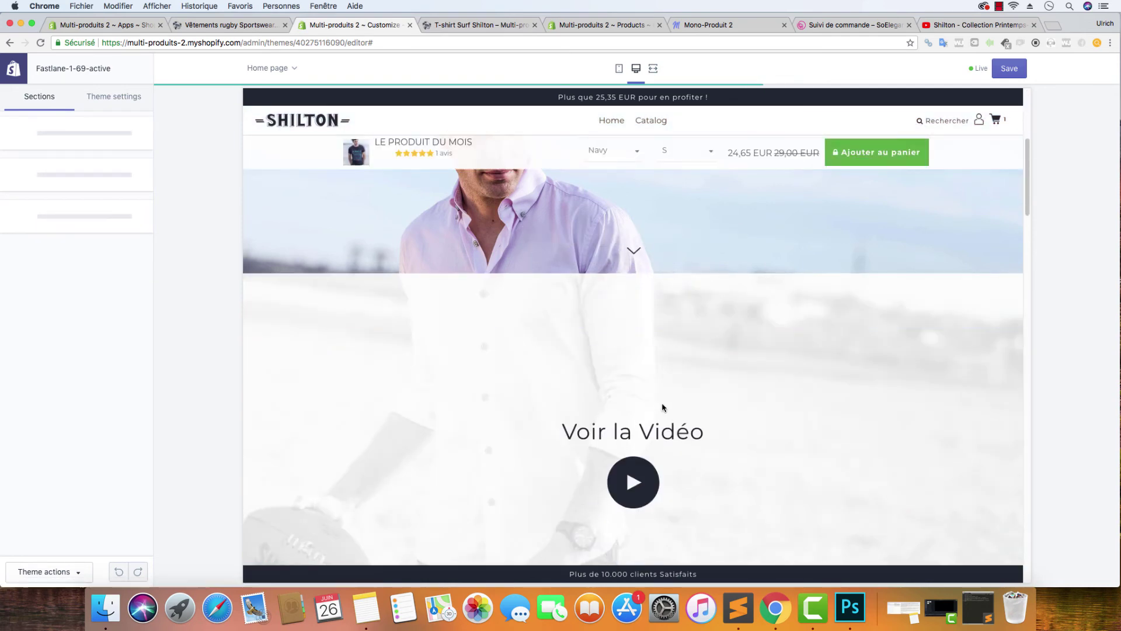
{"action": "scroll", "coordinate": [664, 366], "scroll_direction": "down", "scroll_amount": 3}
{"action": "scroll", "coordinate": [618, 320], "scroll_direction": "up", "scroll_amount": 7}
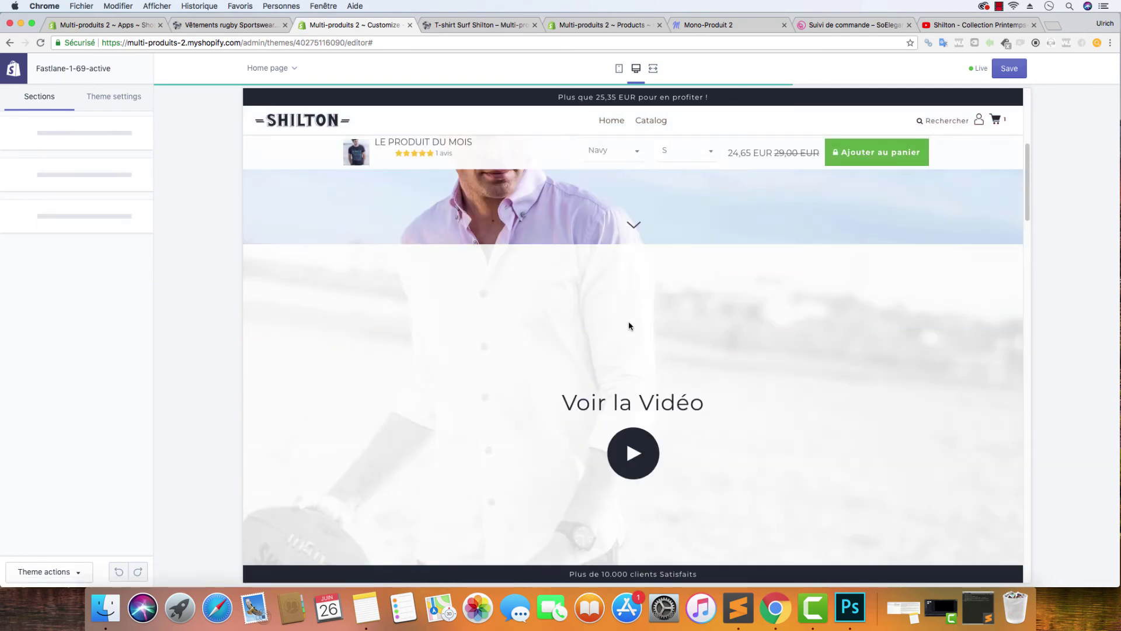
{"action": "scroll", "coordinate": [632, 327], "scroll_direction": "down", "scroll_amount": 8}
{"action": "scroll", "coordinate": [633, 327], "scroll_direction": "up", "scroll_amount": 10}
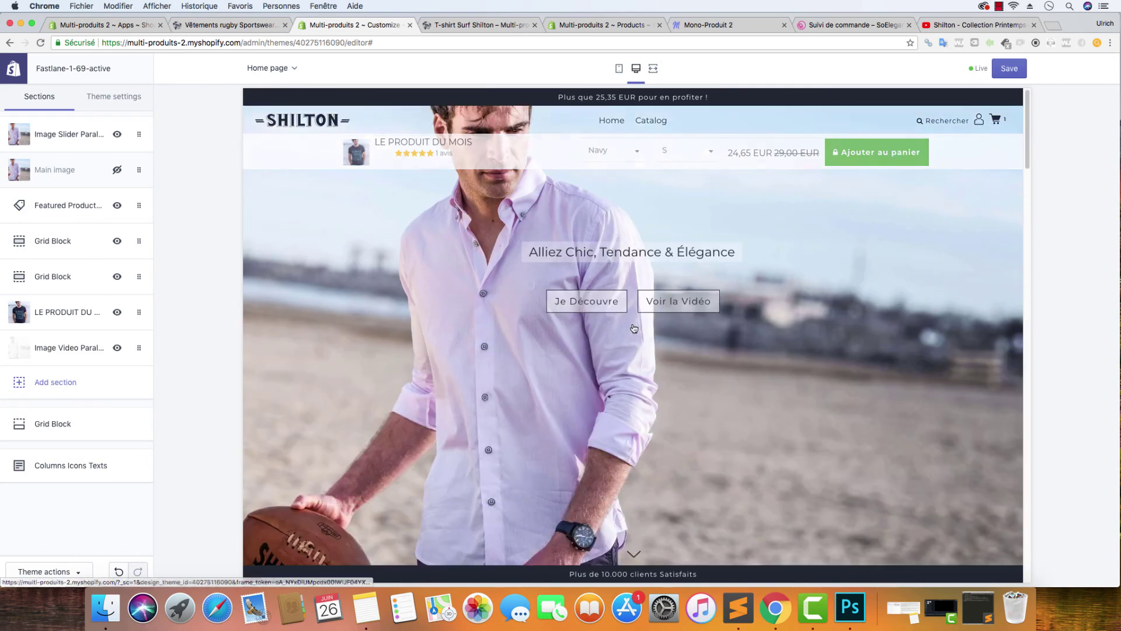
{"action": "left_click_drag", "start_coordinate": [63, 228], "coordinate": [73, 160]}
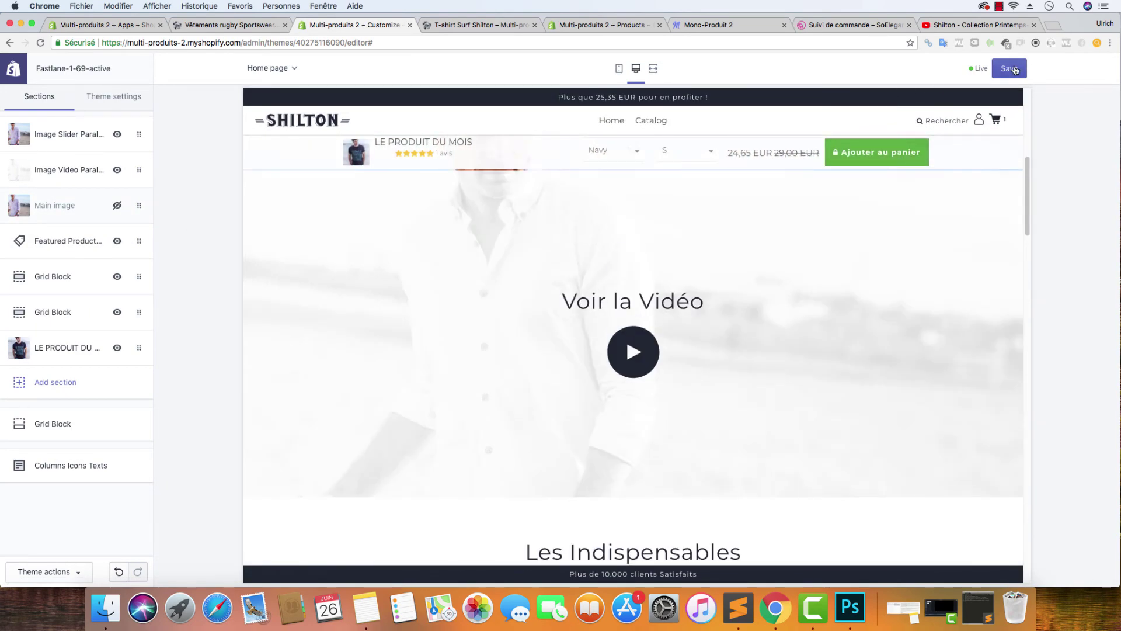
{"action": "left_click", "coordinate": [1016, 70]}
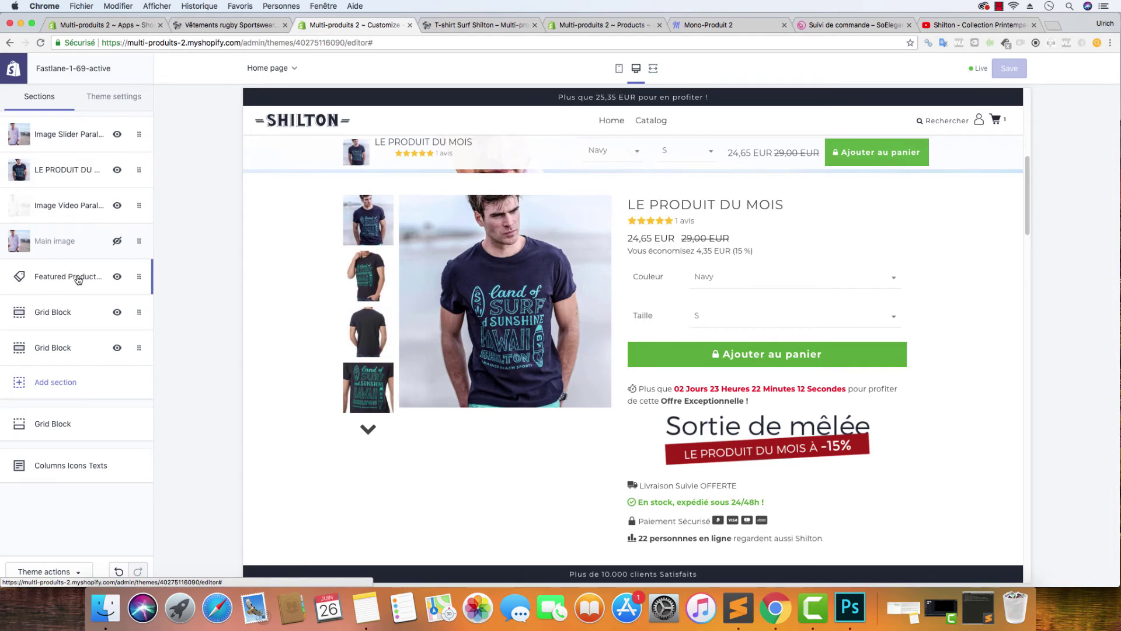
{"action": "left_click_drag", "start_coordinate": [77, 197], "coordinate": [80, 357]}
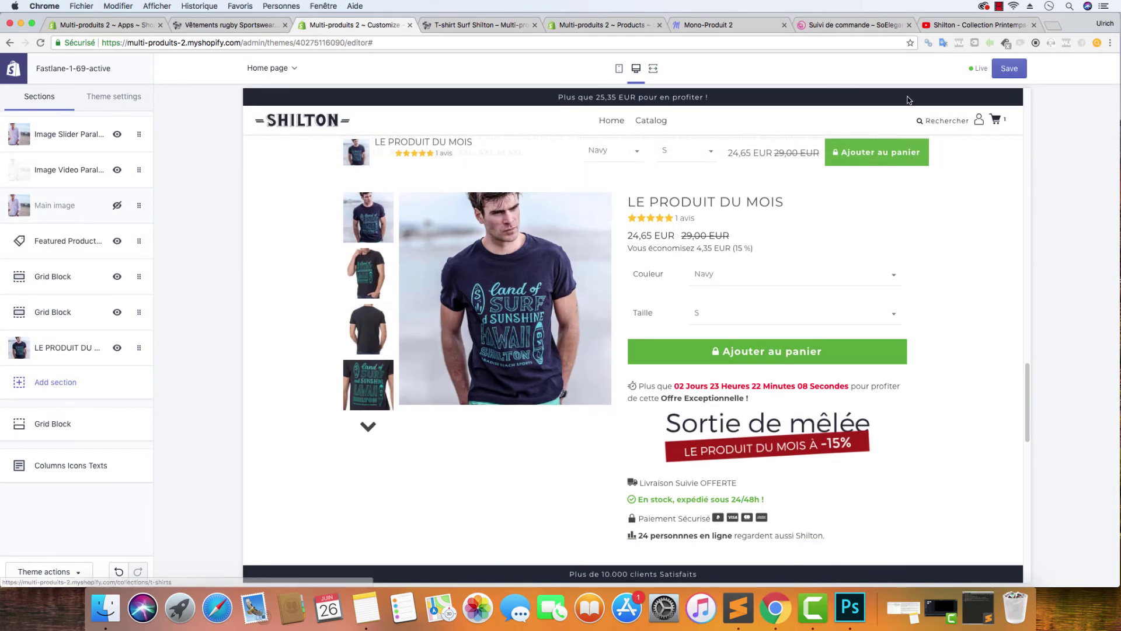
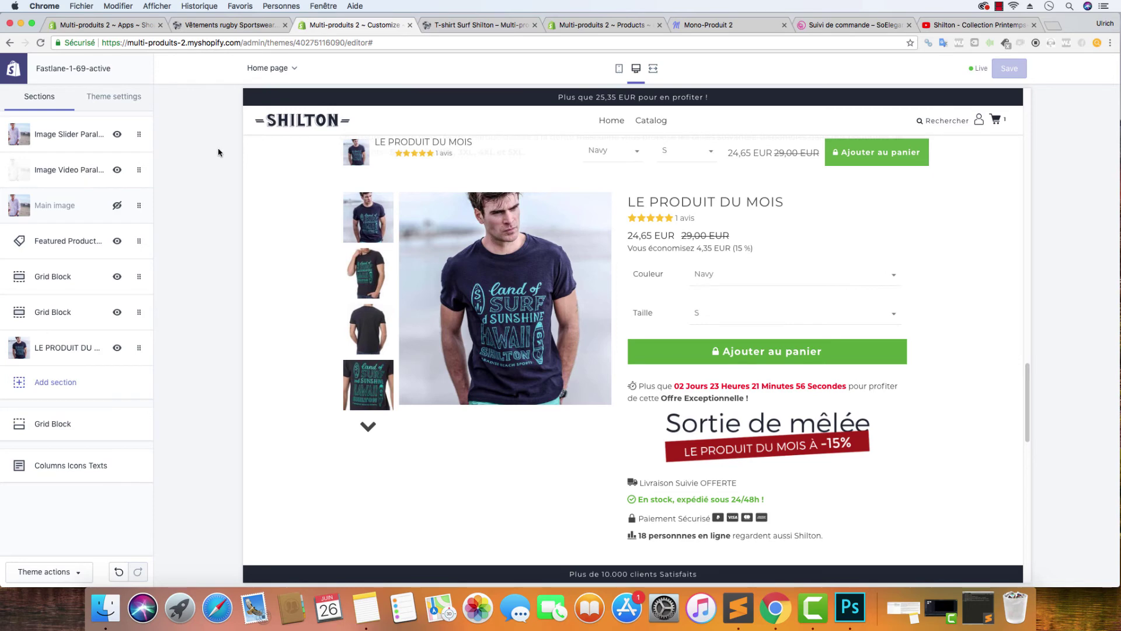
- Try the slider's "Voir la Vidéo" button in the home page preview
{"action": "scroll", "coordinate": [412, 244], "scroll_direction": "up", "scroll_amount": 15}
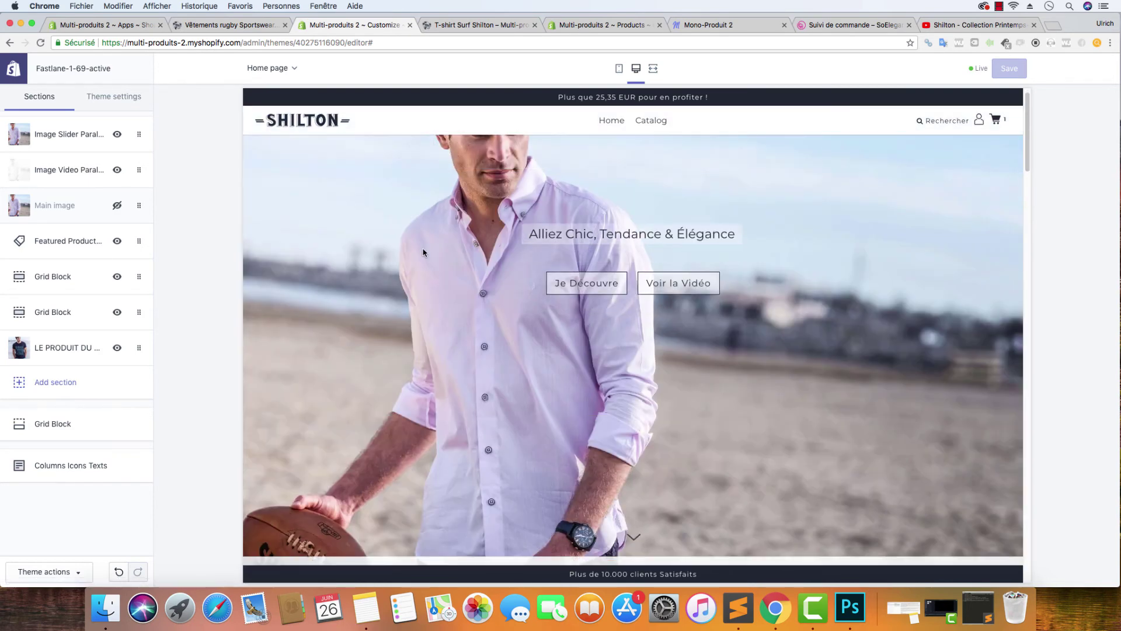
{"action": "scroll", "coordinate": [455, 250], "scroll_direction": "down", "scroll_amount": 2}
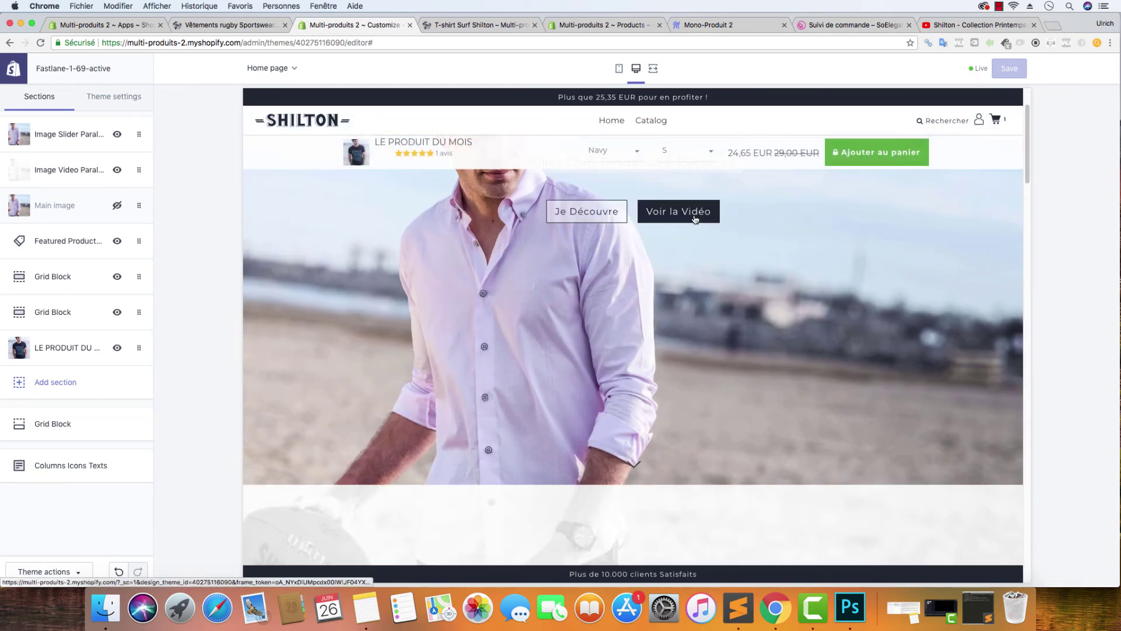
{"action": "left_click", "coordinate": [694, 219]}
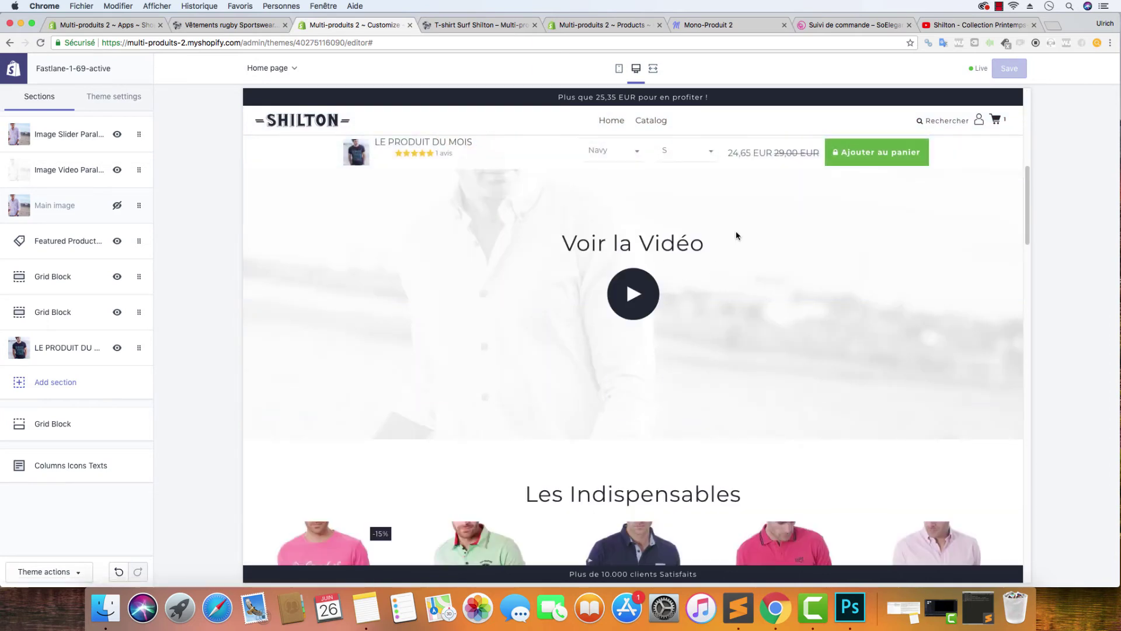
- Inspect the video section's title in the preview and copy the enclosing div's id, home-video
{"action": "left_click_drag", "start_coordinate": [709, 241], "coordinate": [611, 242]}
{"action": "right_click", "coordinate": [622, 236]}
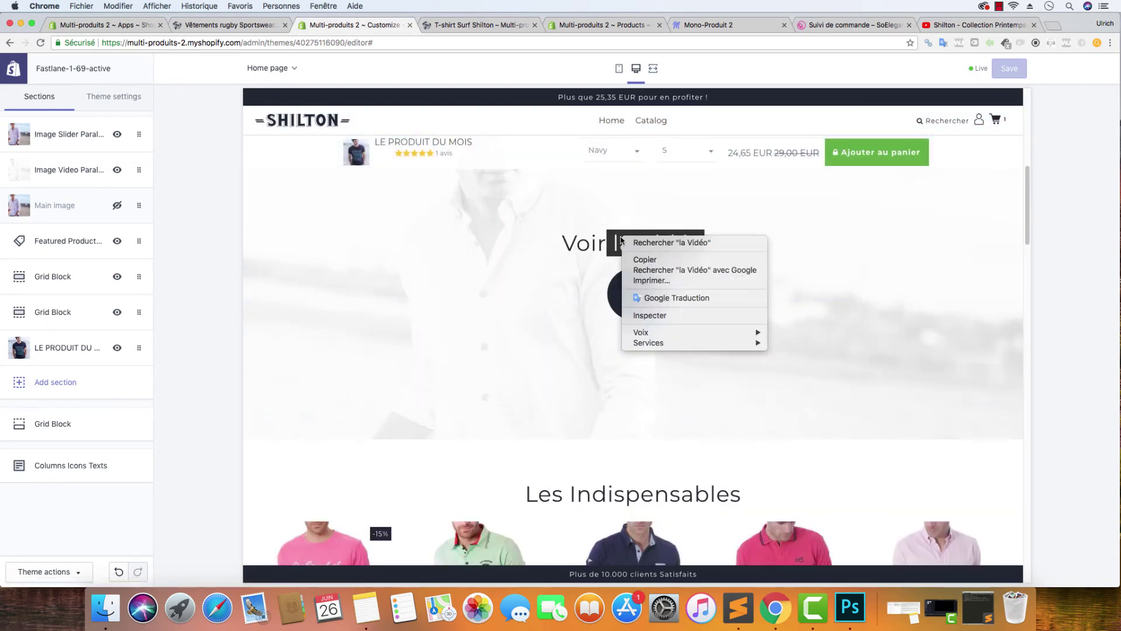
{"action": "left_click", "coordinate": [691, 316]}
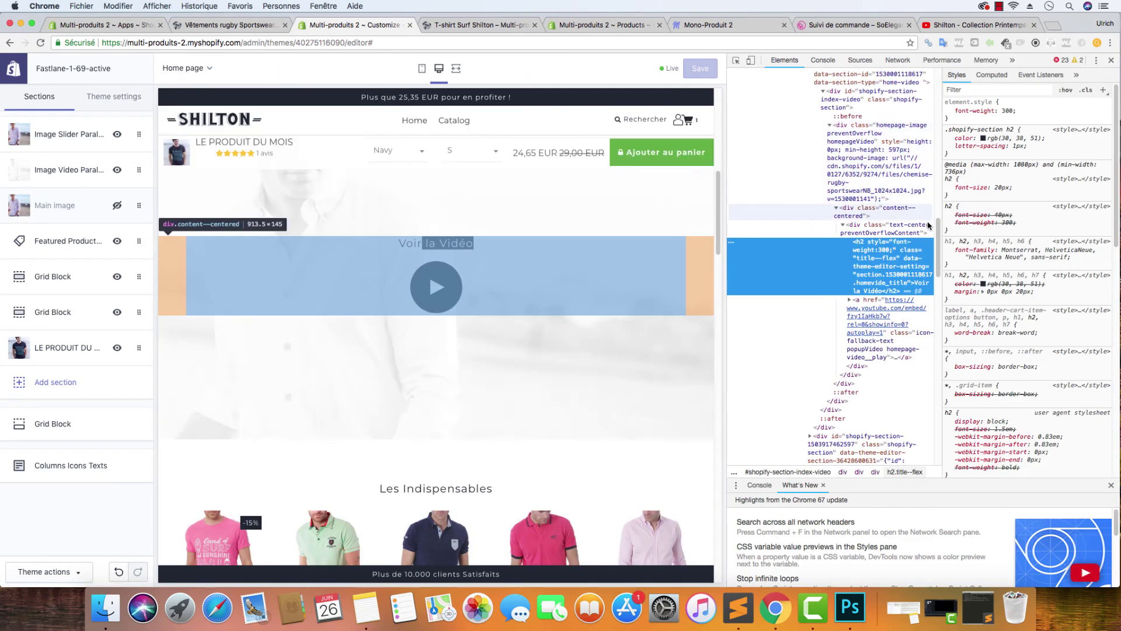
{"action": "scroll", "coordinate": [870, 251], "scroll_direction": "up", "scroll_amount": 4}
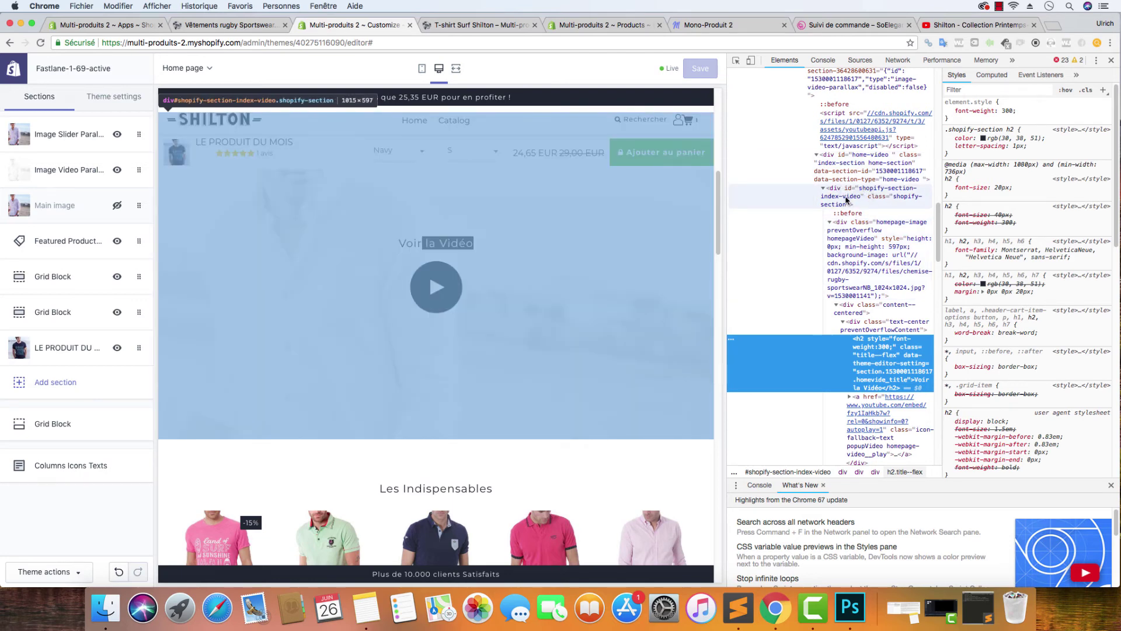
{"action": "left_click", "coordinate": [866, 158]}
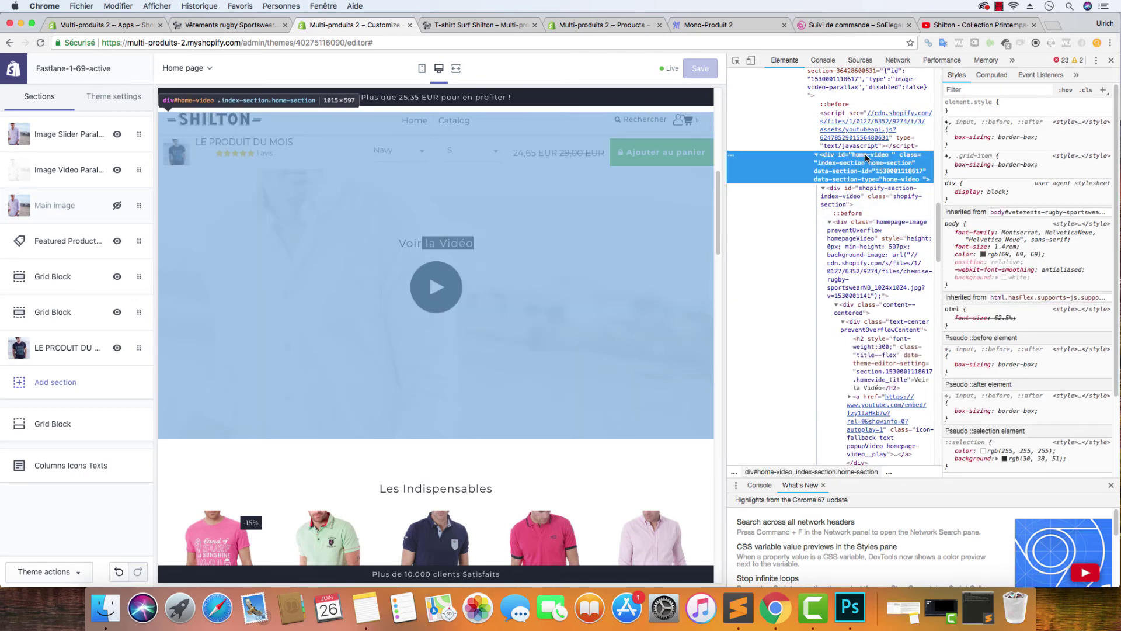
{"action": "double_click", "coordinate": [867, 156]}
{"action": "key", "text": "super+c"}
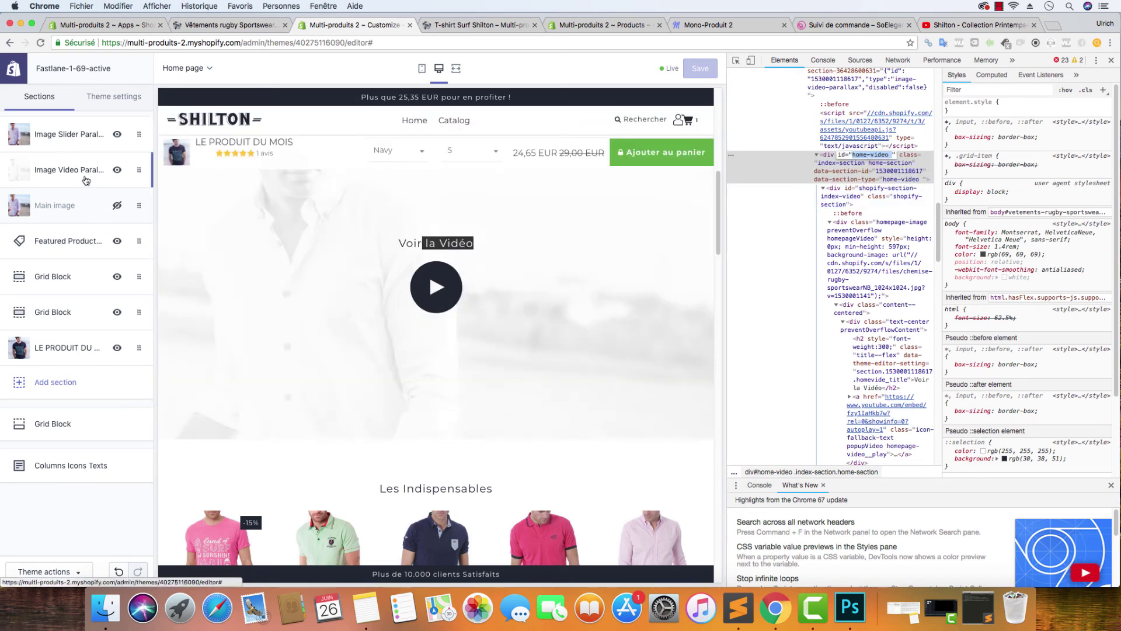
- Set Link Button 2 of the Image Slider Parallax section to #home-video, save, and close the inspector
{"action": "left_click", "coordinate": [85, 171]}
{"action": "left_click", "coordinate": [12, 70]}
{"action": "left_click", "coordinate": [85, 141]}
{"action": "scroll", "coordinate": [92, 386], "scroll_direction": "down", "scroll_amount": 8}
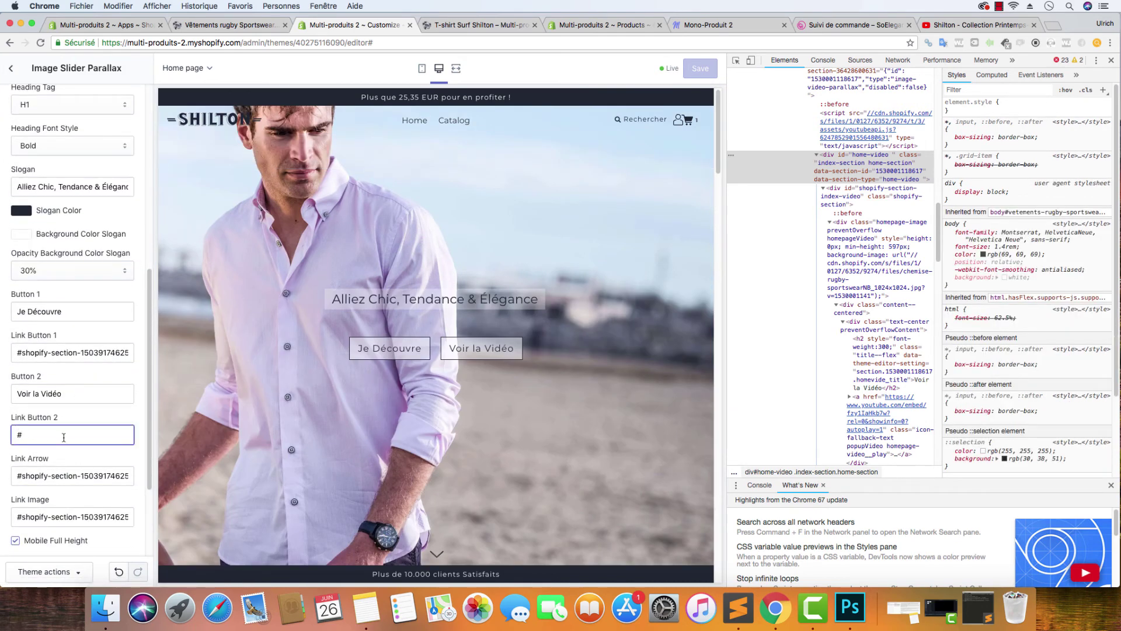
{"action": "key", "text": "super+v"}
{"action": "left_click", "coordinate": [700, 68]}
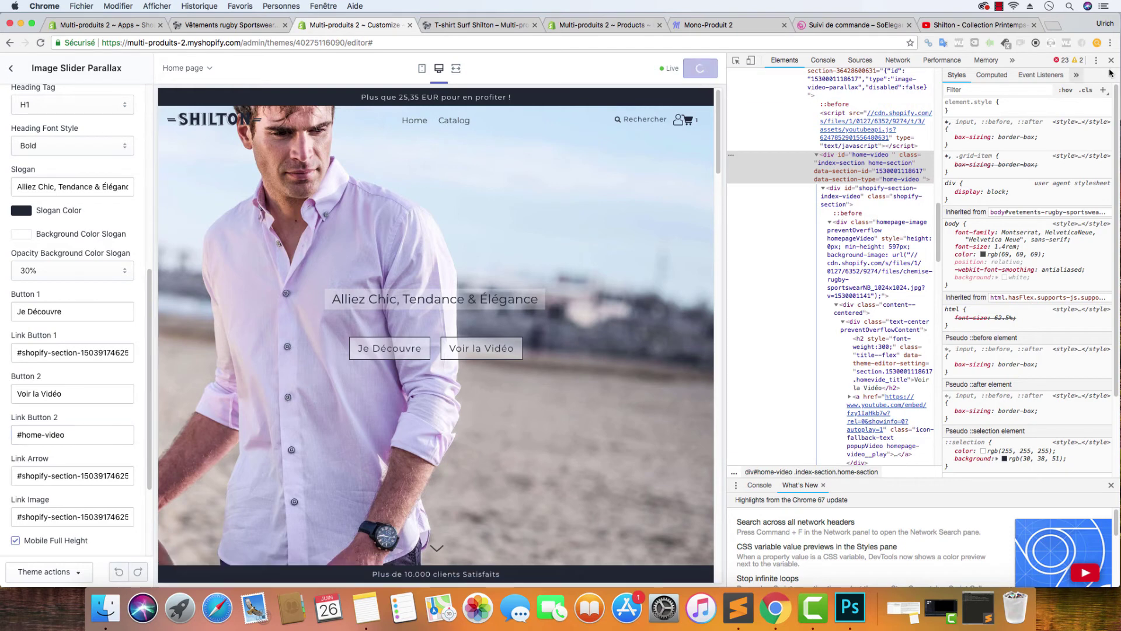
{"action": "left_click", "coordinate": [1112, 60]}
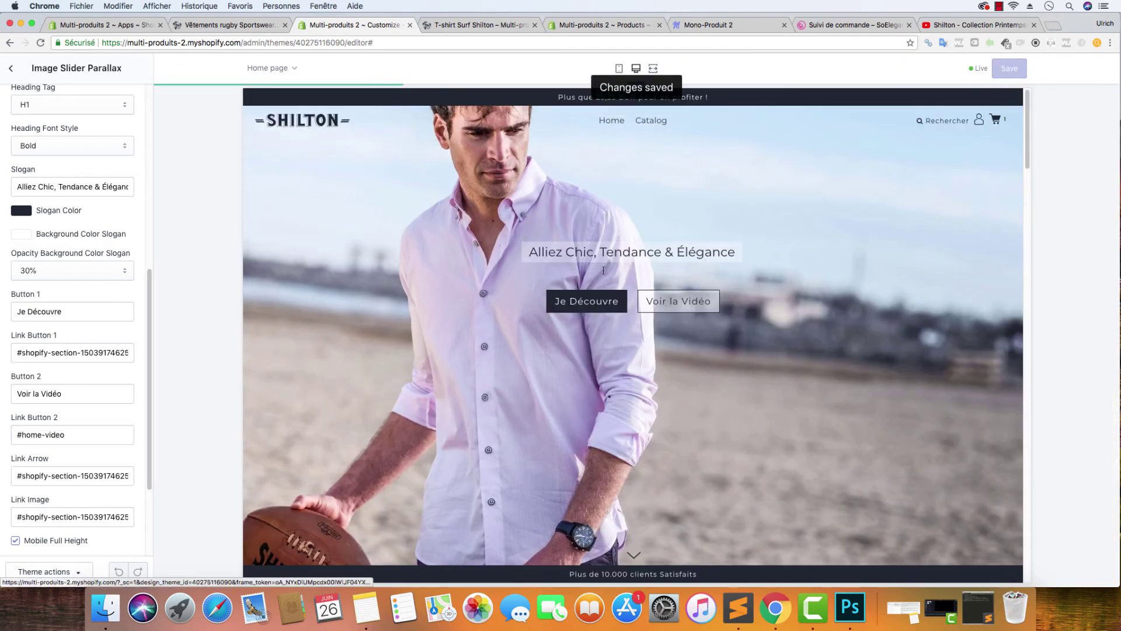
- Reload the storefront home page and try the slider's "Je Découvre" button
{"action": "left_click", "coordinate": [502, 26]}
{"action": "left_click", "coordinate": [76, 94]}
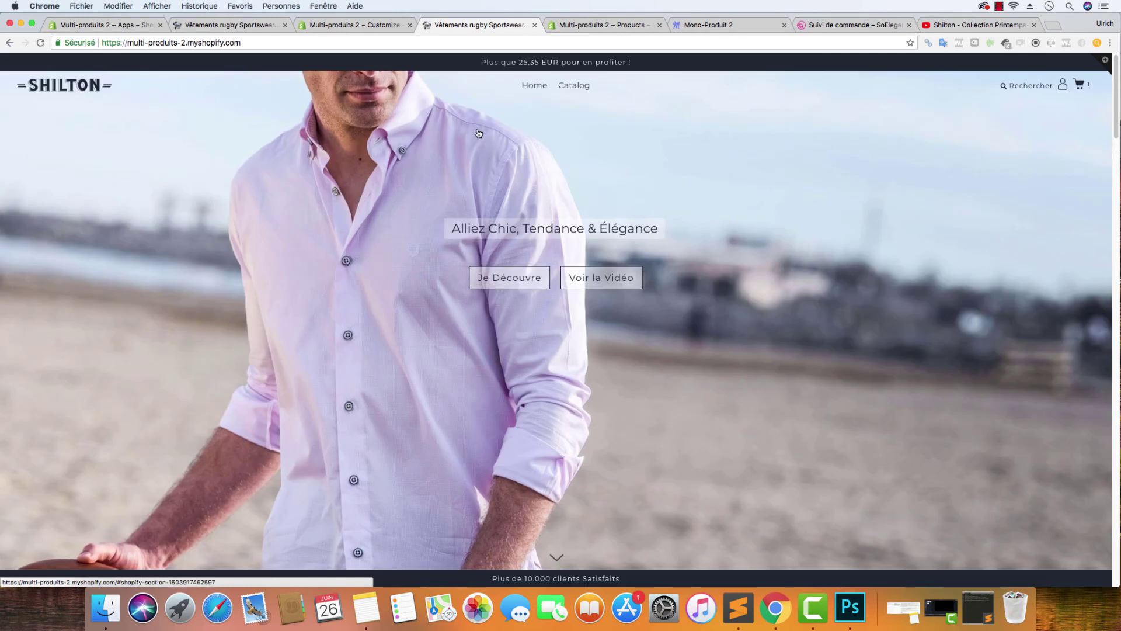
{"action": "left_click", "coordinate": [510, 278]}
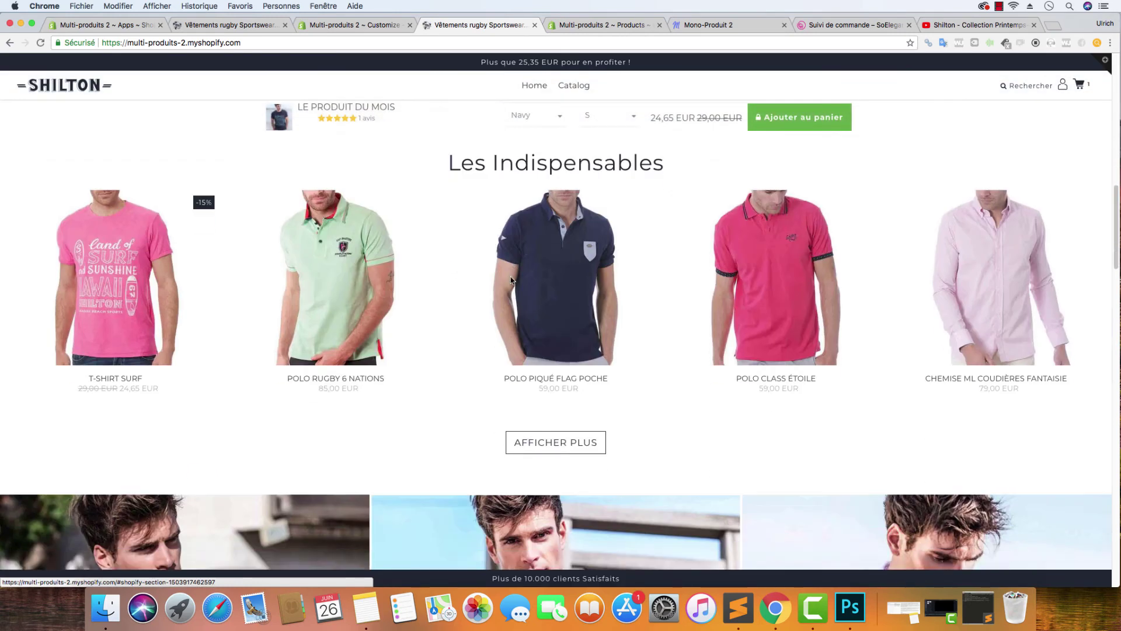
{"action": "scroll", "coordinate": [509, 275], "scroll_direction": "up", "scroll_amount": 10}
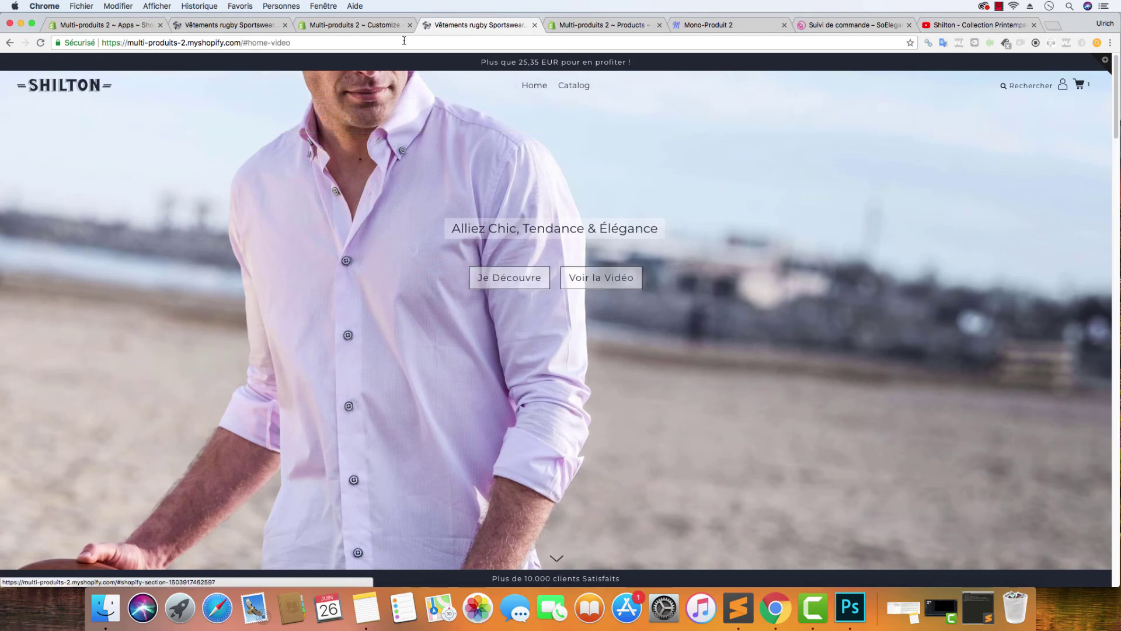
{"action": "left_click", "coordinate": [350, 24]}
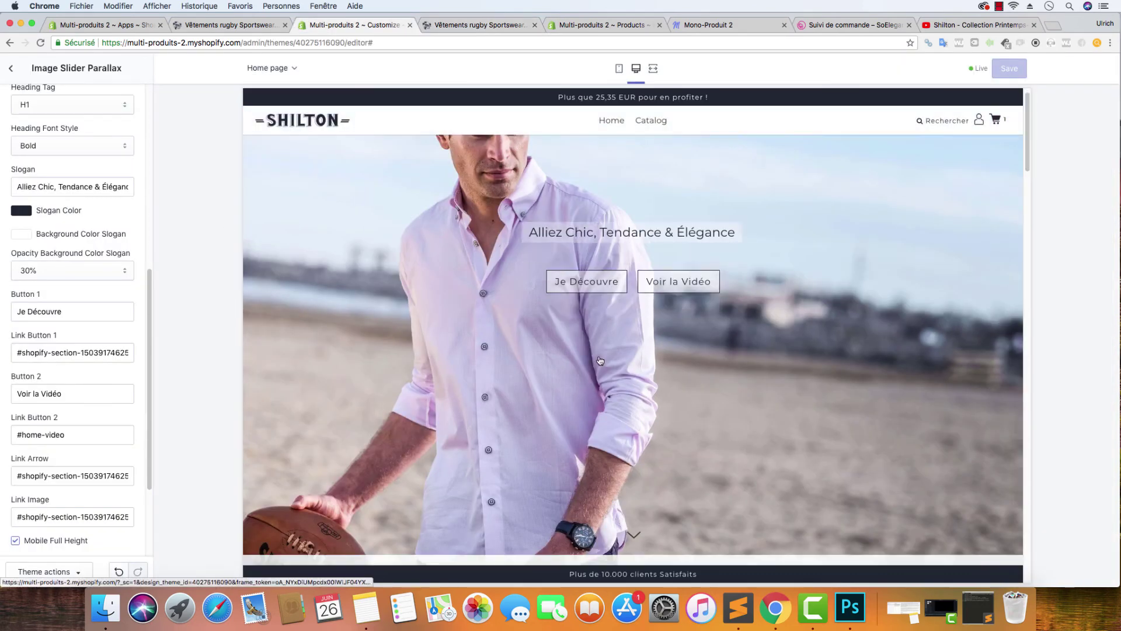
{"action": "left_click", "coordinate": [678, 301]}
{"action": "left_click_drag", "start_coordinate": [660, 407], "coordinate": [591, 412]}
{"action": "right_click", "coordinate": [645, 407]}
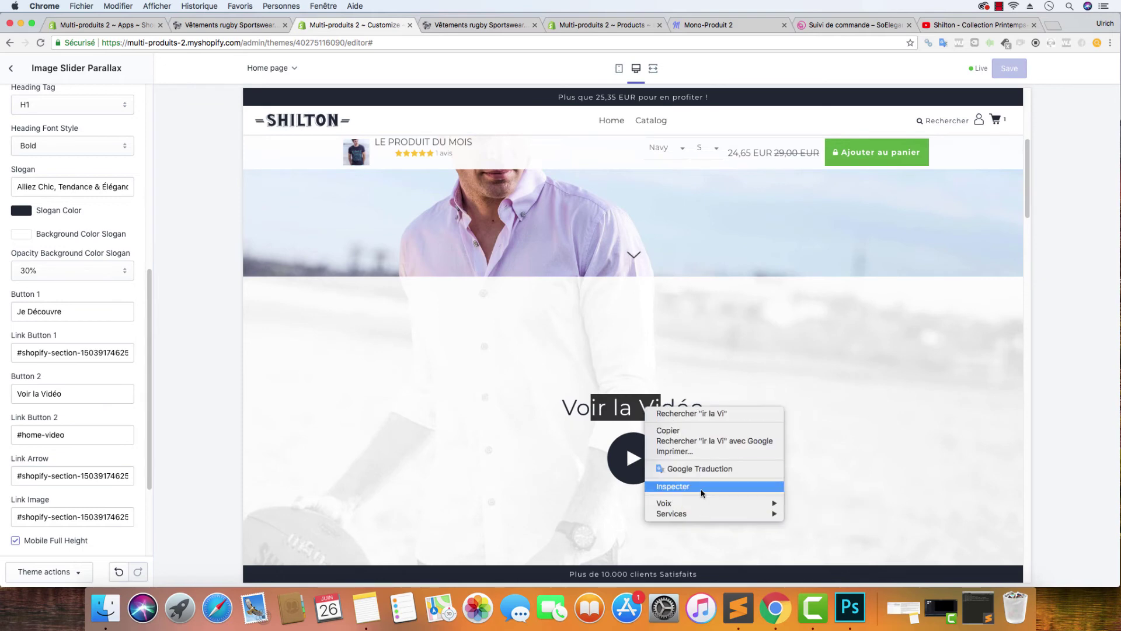
{"action": "left_click", "coordinate": [700, 490]}
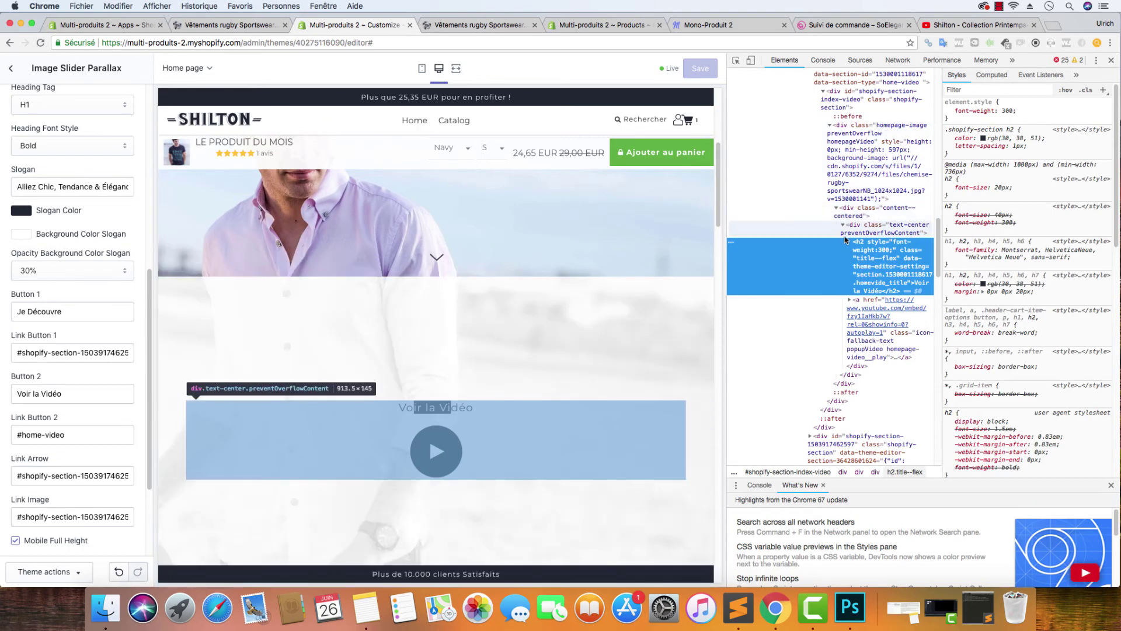
{"action": "scroll", "coordinate": [864, 187], "scroll_direction": "up", "scroll_amount": 5}
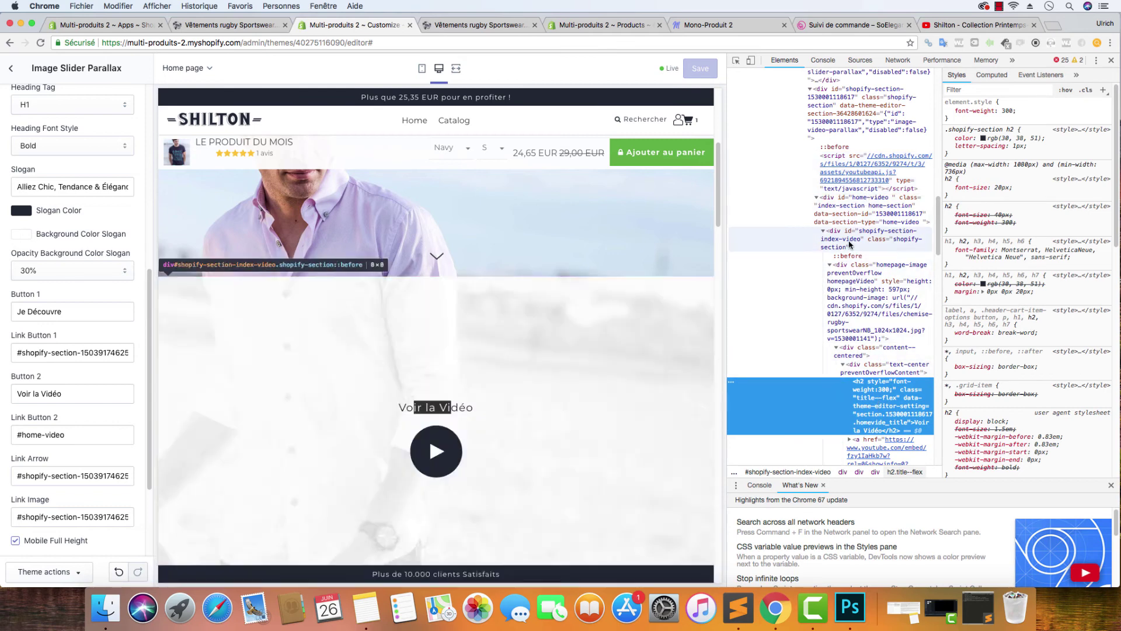
{"action": "scroll", "coordinate": [852, 234], "scroll_direction": "up", "scroll_amount": 4}
{"action": "scroll", "coordinate": [836, 162], "scroll_direction": "up", "scroll_amount": 3}
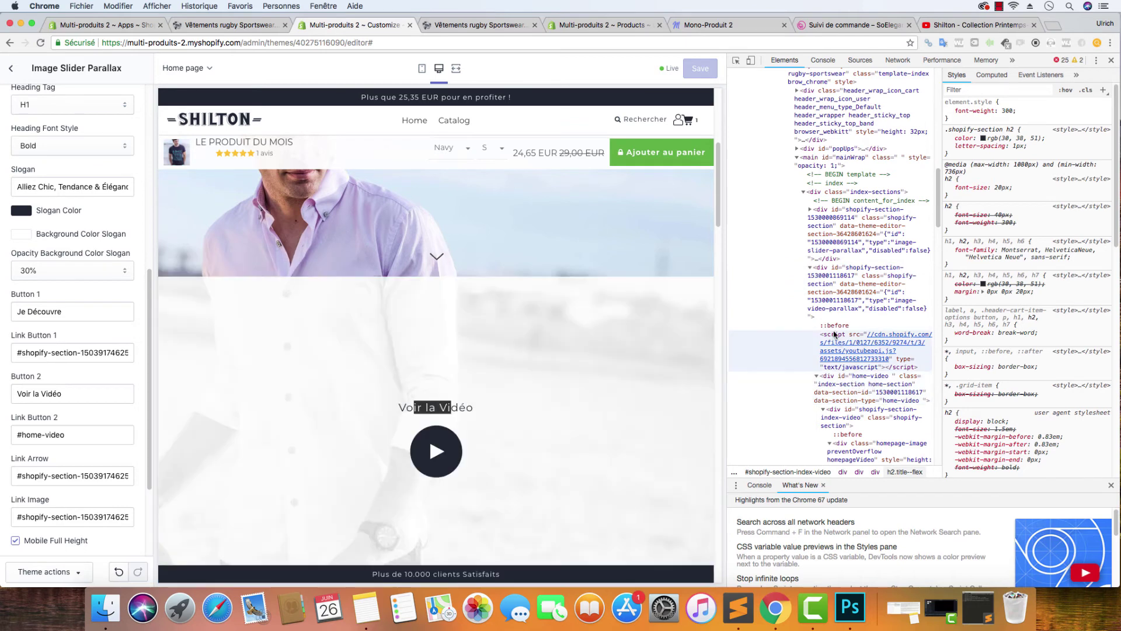
{"action": "double_click", "coordinate": [863, 273]}
{"action": "key", "text": "super+c"}
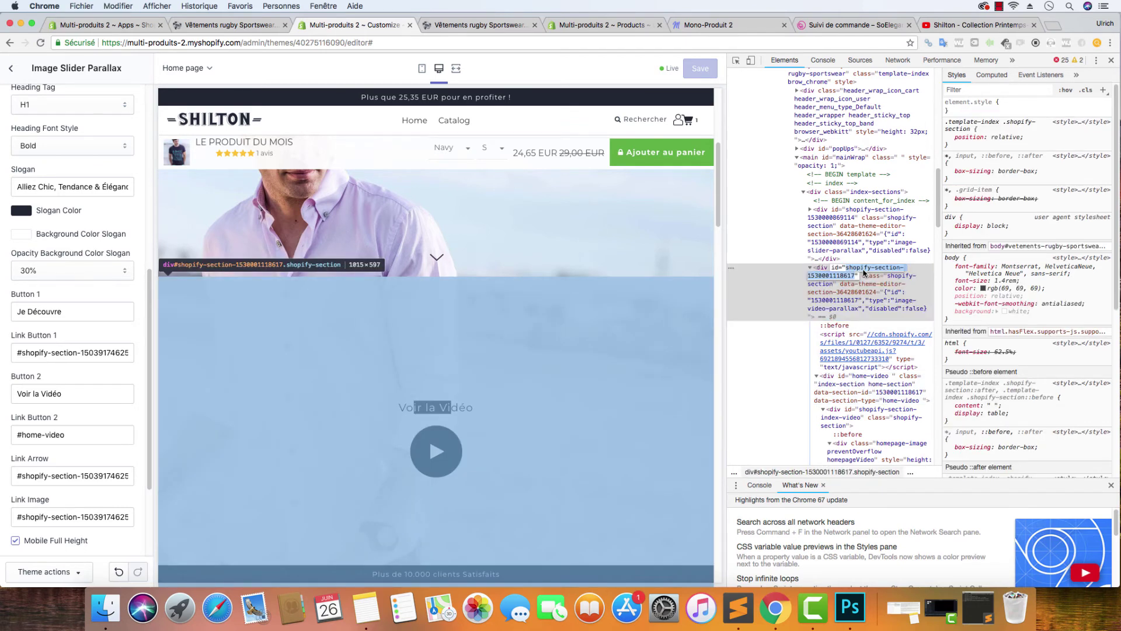
{"action": "left_click", "coordinate": [17, 356]}
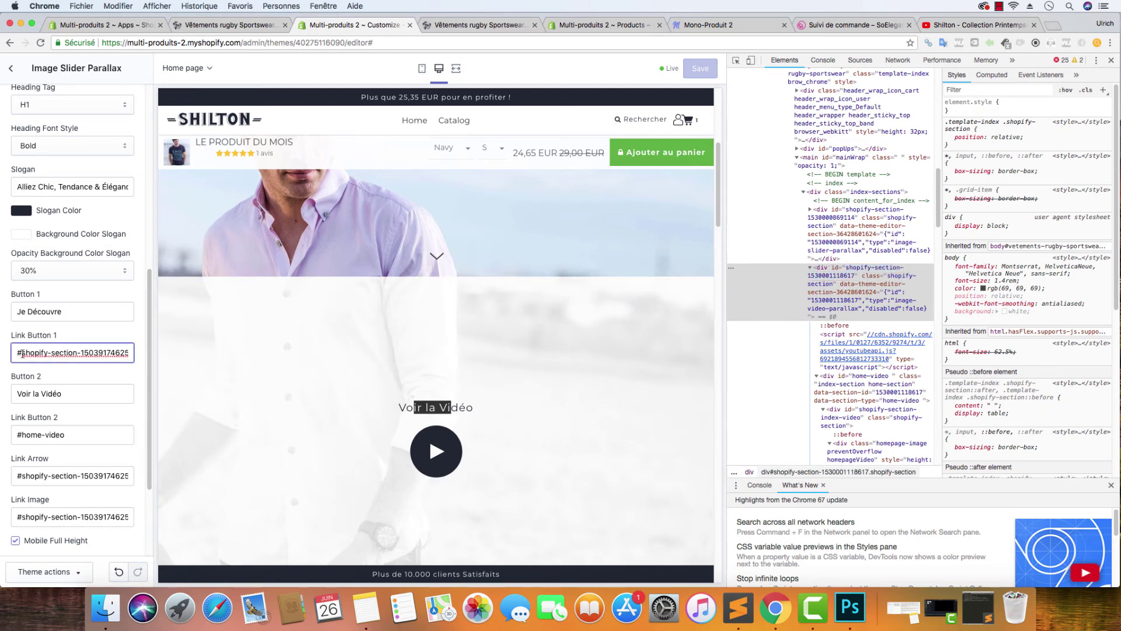
{"action": "left_click_drag", "start_coordinate": [24, 432], "coordinate": [103, 433]}
{"action": "key", "text": "super+v"}
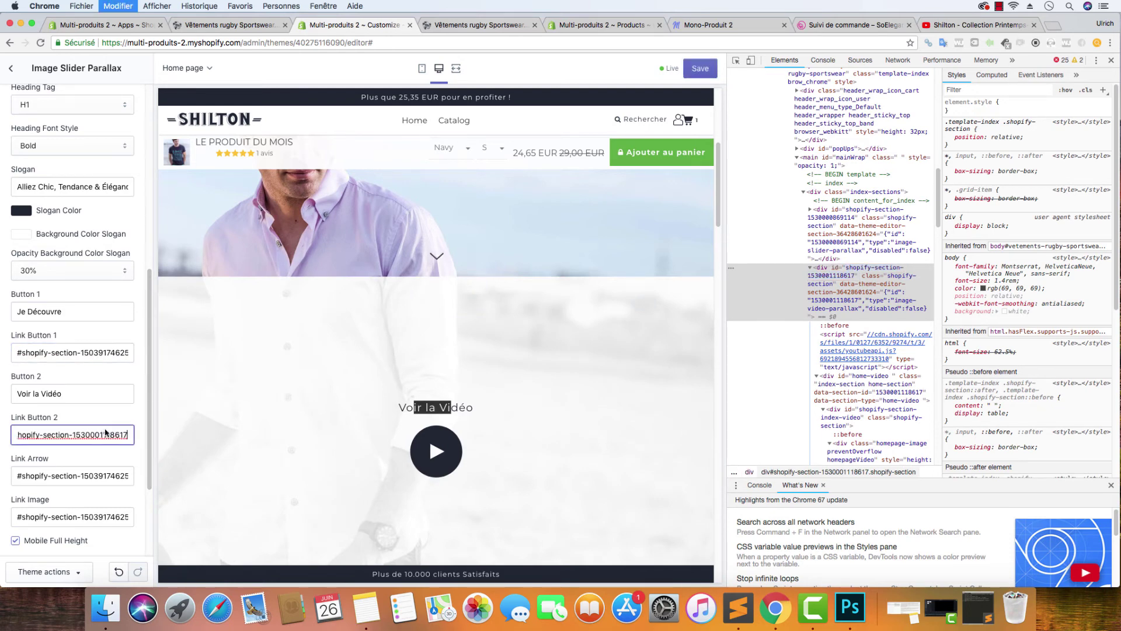
{"action": "left_click", "coordinate": [708, 66]}
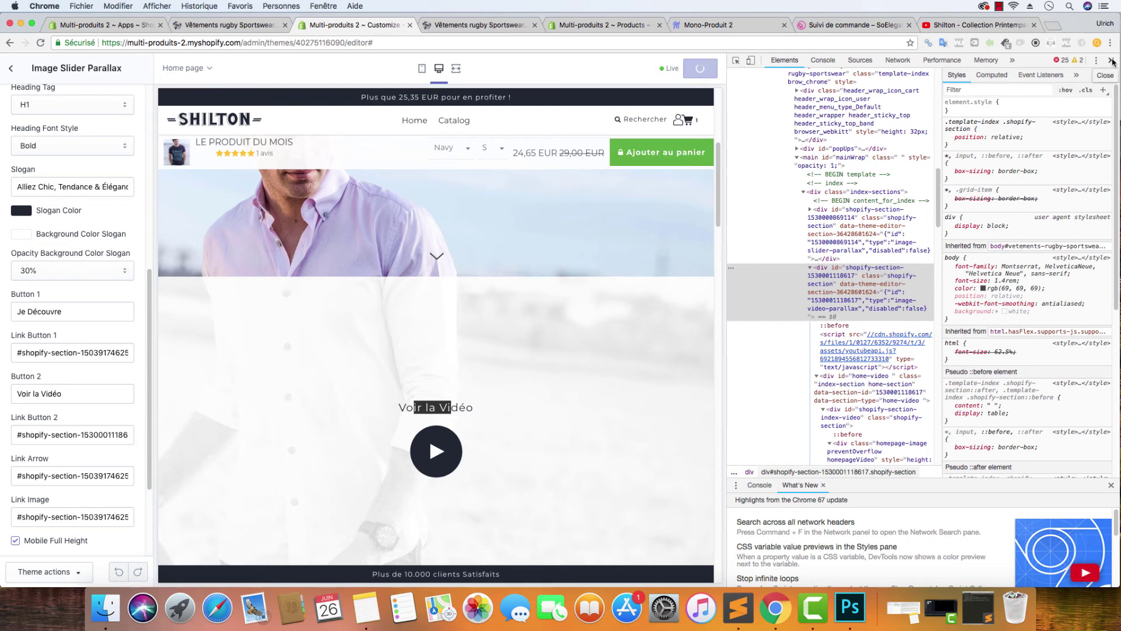
{"action": "left_click", "coordinate": [1112, 61]}
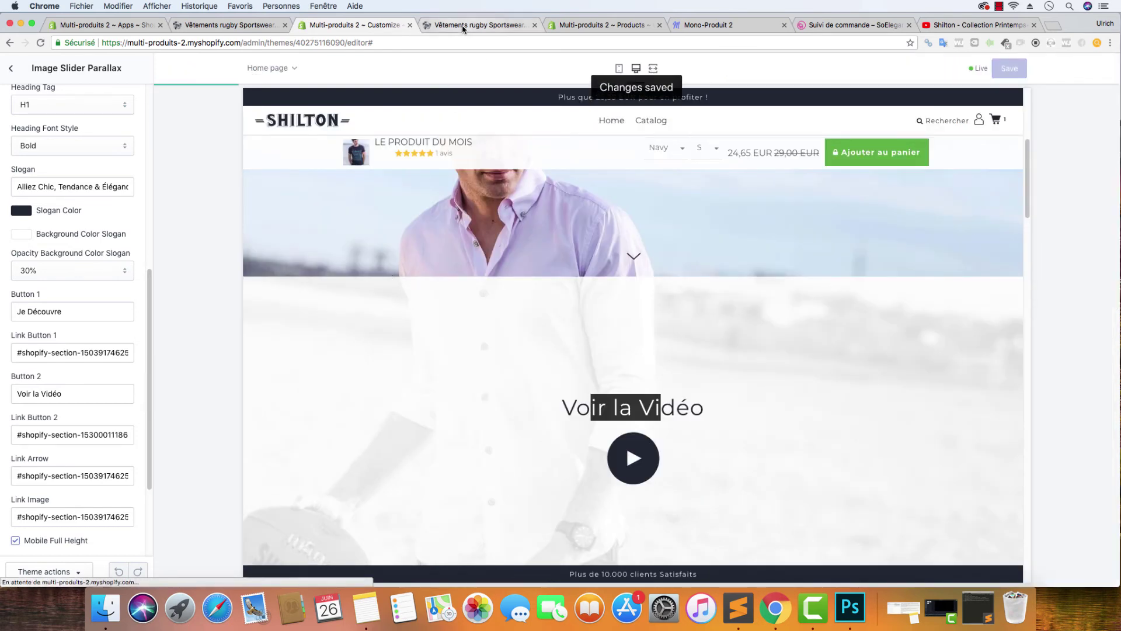
- Reload the storefront, try the slider's "Je Découvre" and "Voir la Vidéo" buttons, then play the video and close it
{"action": "left_click", "coordinate": [463, 27]}
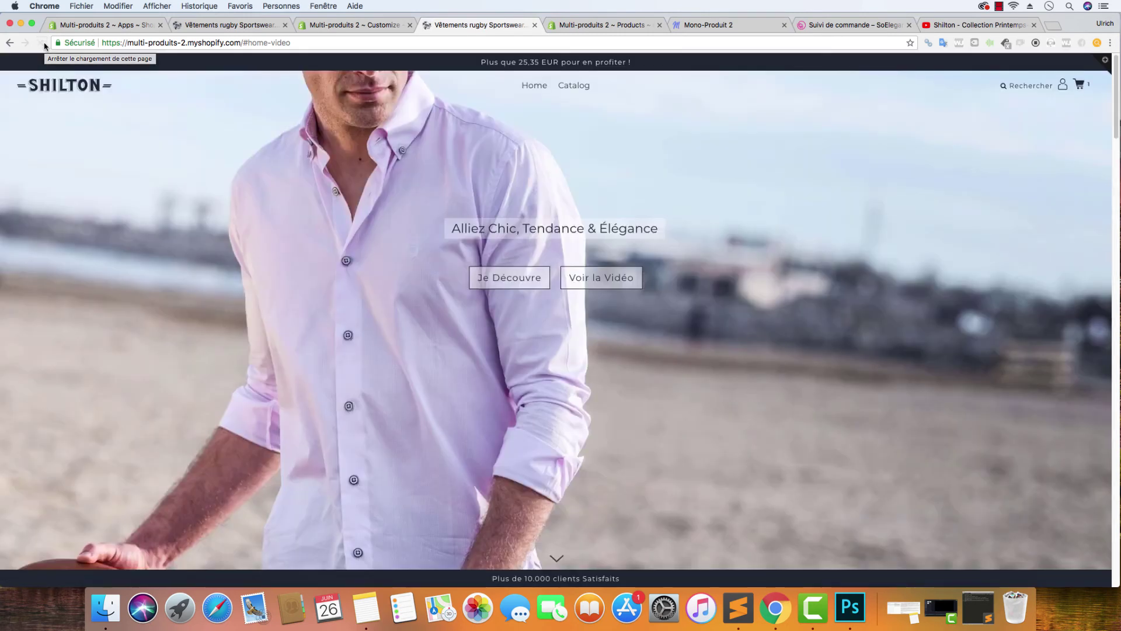
{"action": "left_click", "coordinate": [517, 277]}
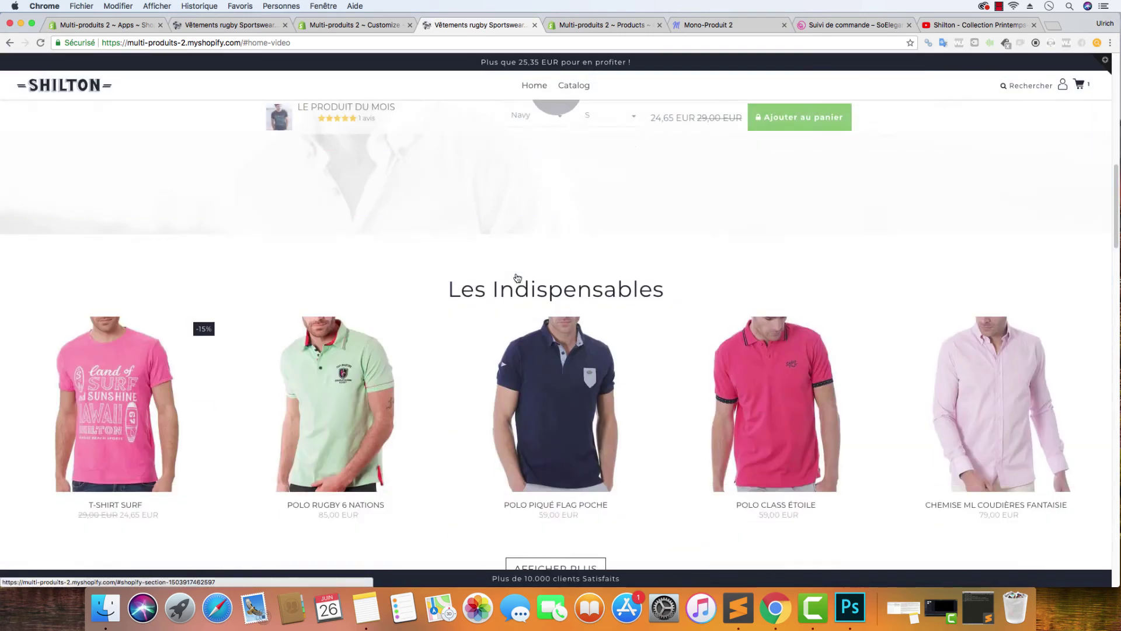
{"action": "scroll", "coordinate": [517, 278], "scroll_direction": "up", "scroll_amount": 10}
{"action": "left_click", "coordinate": [581, 275]}
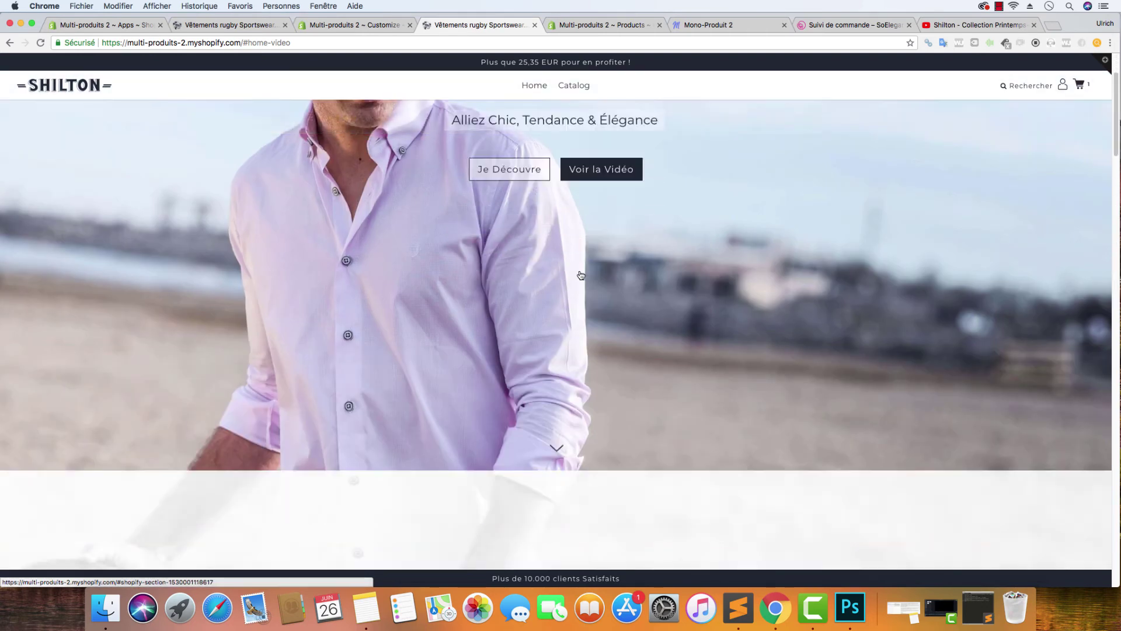
{"action": "left_click", "coordinate": [553, 279]}
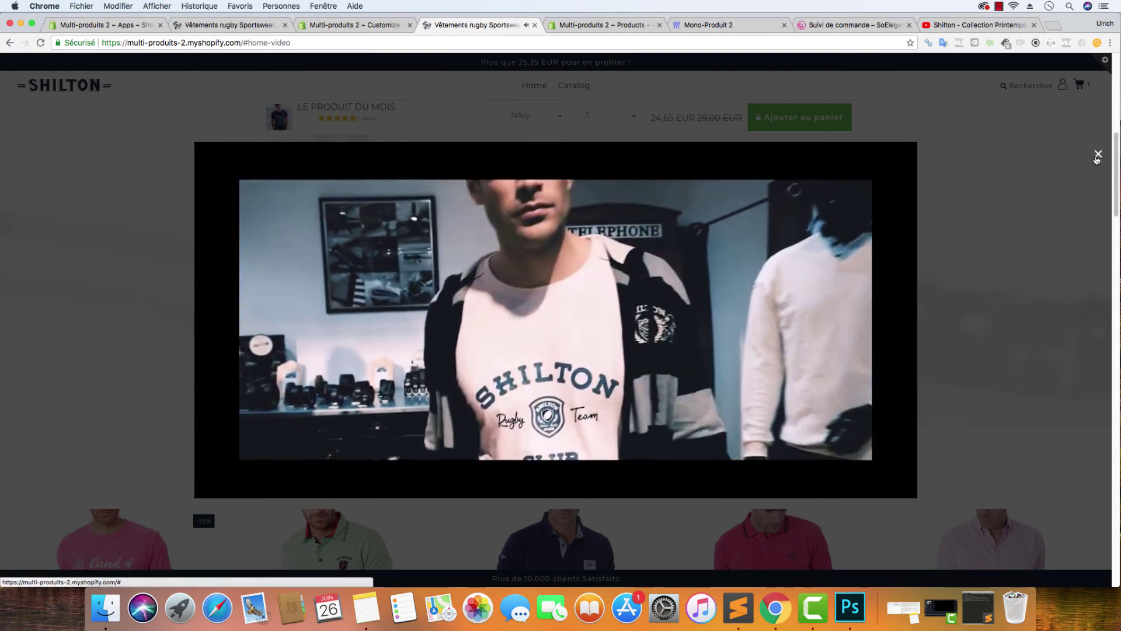
{"action": "key", "text": "Escape"}
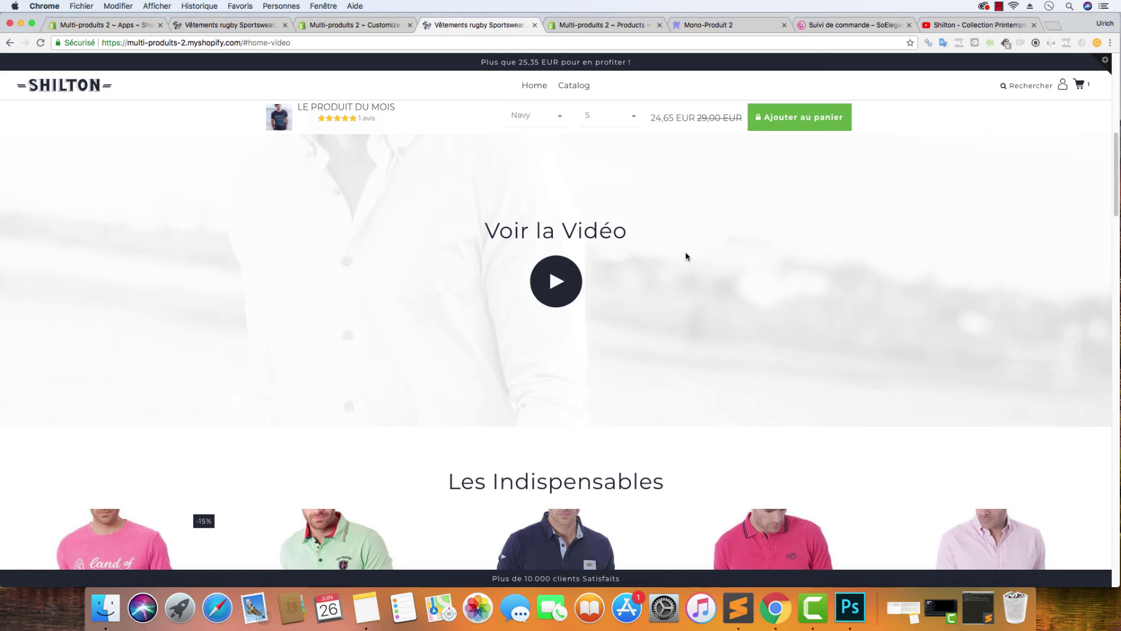
- Try "Je Découvre" again and review the storefront home page from the slider down to the product and grid sections
{"action": "scroll", "coordinate": [686, 256], "scroll_direction": "up", "scroll_amount": 10}
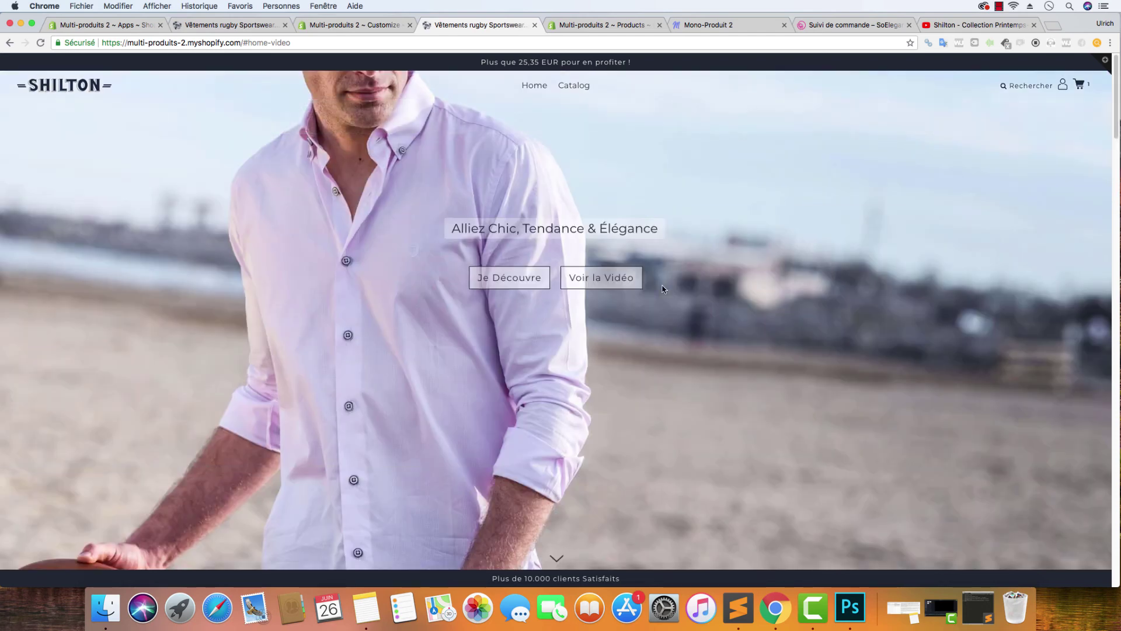
{"action": "left_click", "coordinate": [516, 279]}
{"action": "scroll", "coordinate": [518, 285], "scroll_direction": "down", "scroll_amount": 15}
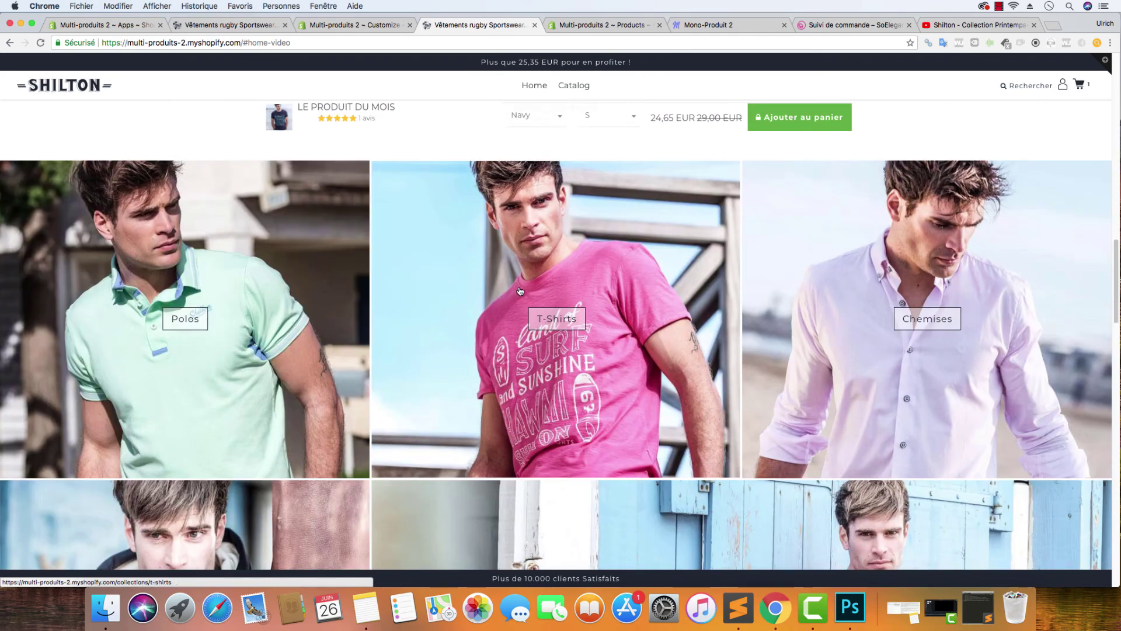
{"action": "scroll", "coordinate": [523, 284], "scroll_direction": "up", "scroll_amount": 15}
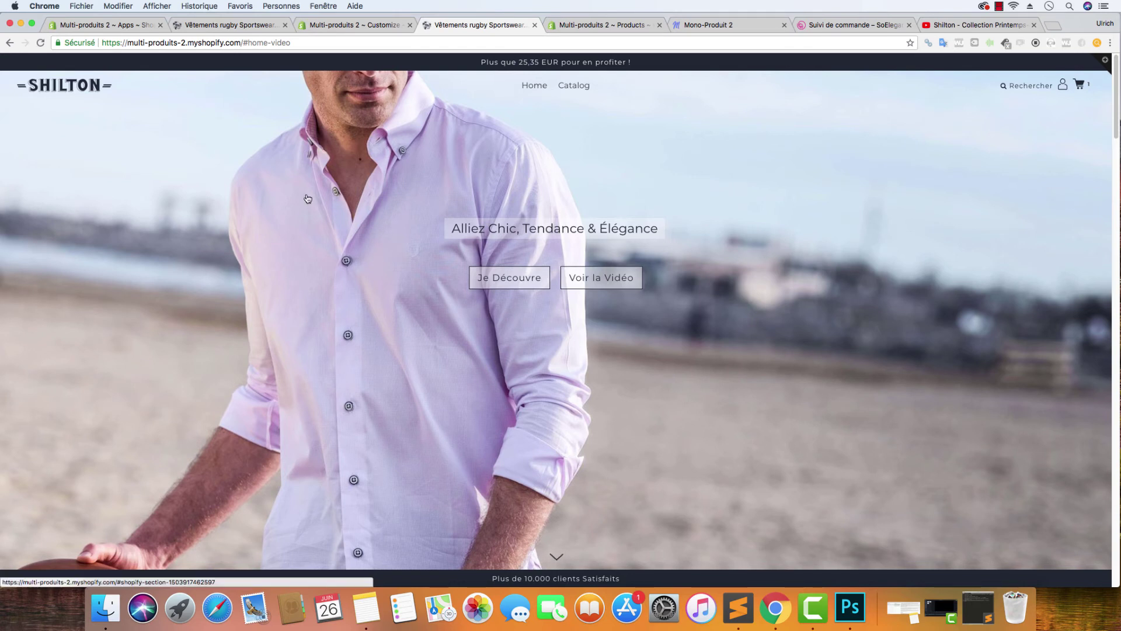
{"action": "scroll", "coordinate": [320, 203], "scroll_direction": "down", "scroll_amount": 2}
{"action": "scroll", "coordinate": [499, 311], "scroll_direction": "down", "scroll_amount": 5}
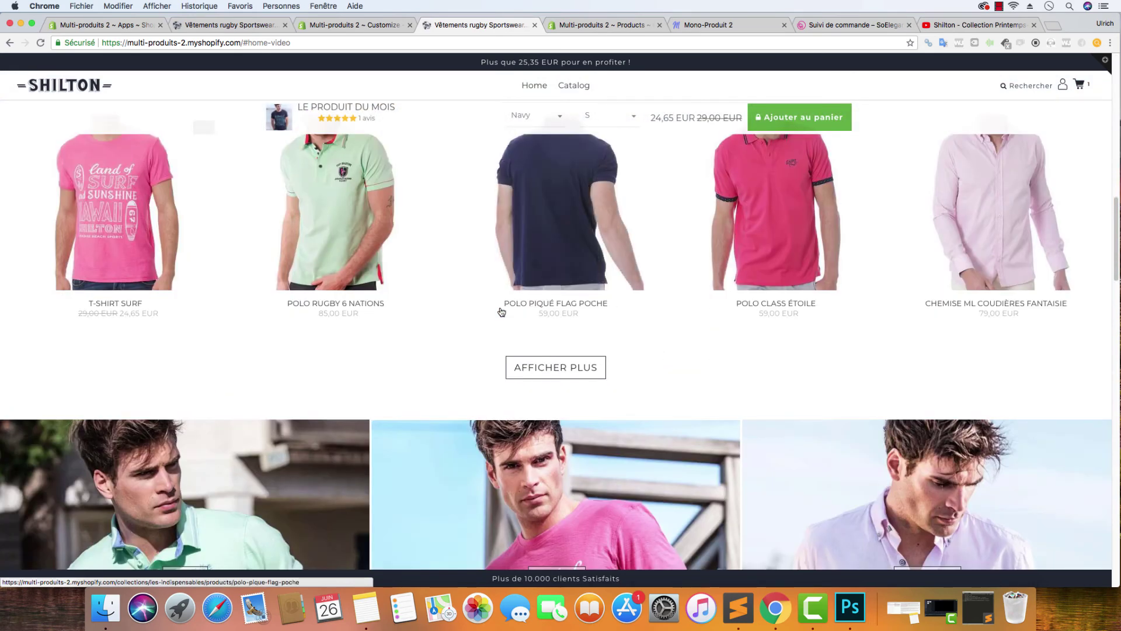
{"action": "scroll", "coordinate": [498, 309], "scroll_direction": "up", "scroll_amount": 5}
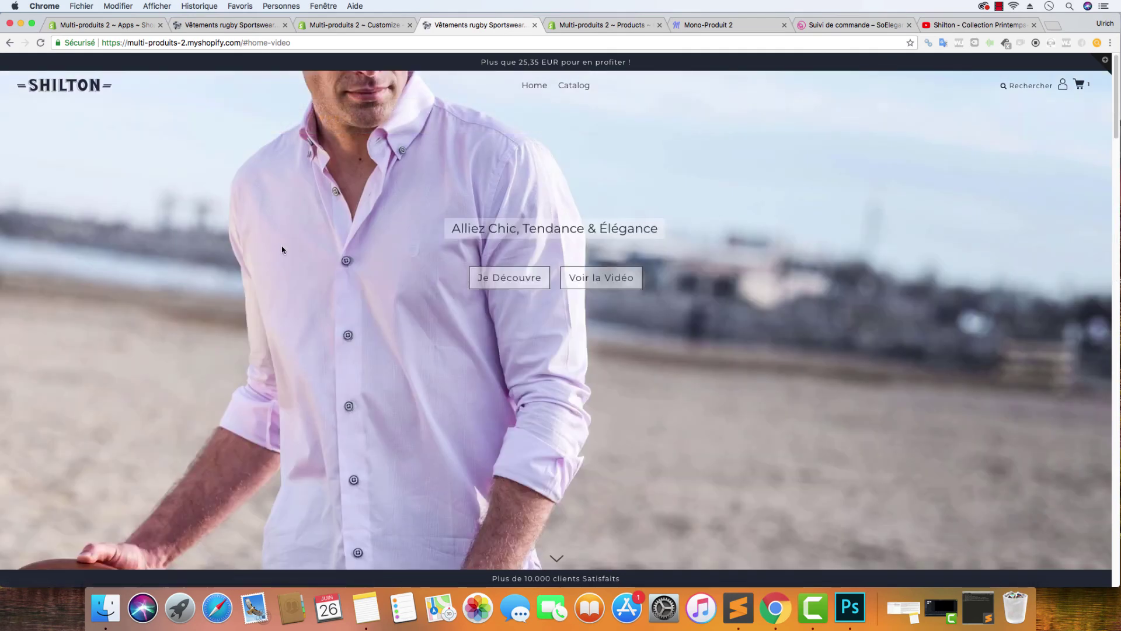
{"action": "scroll", "coordinate": [281, 245], "scroll_direction": "down", "scroll_amount": 3}
- Hide the Image Slider Parallax and Image Video Parallax sections, show the Main image section instead, and save
{"action": "left_click", "coordinate": [347, 27]}
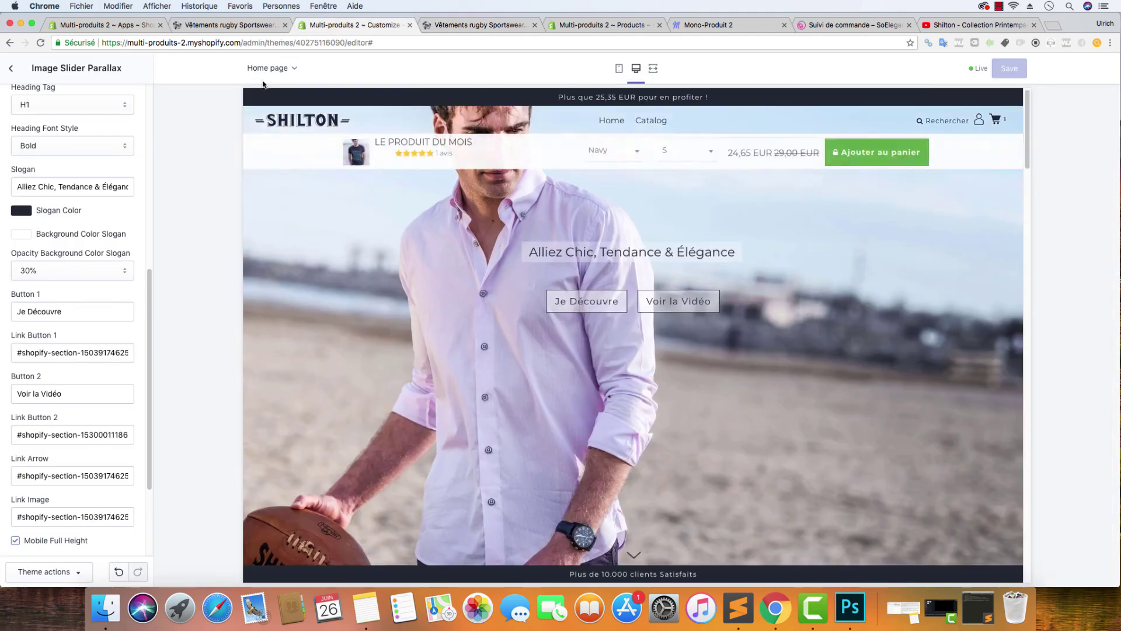
{"action": "left_click", "coordinate": [10, 69]}
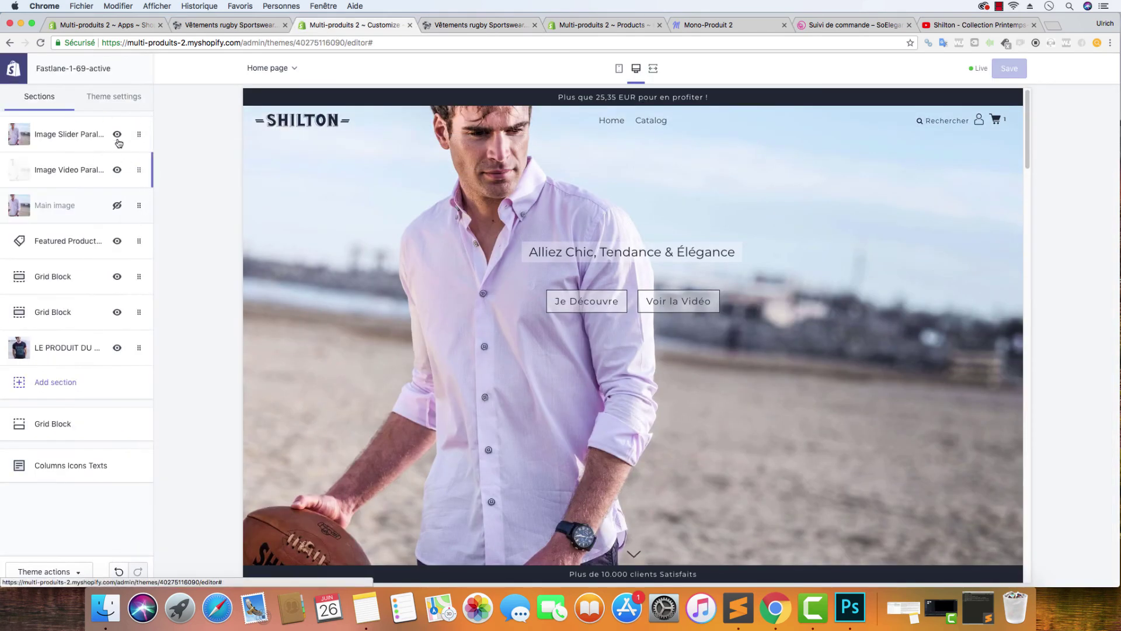
{"action": "left_click", "coordinate": [118, 171]}
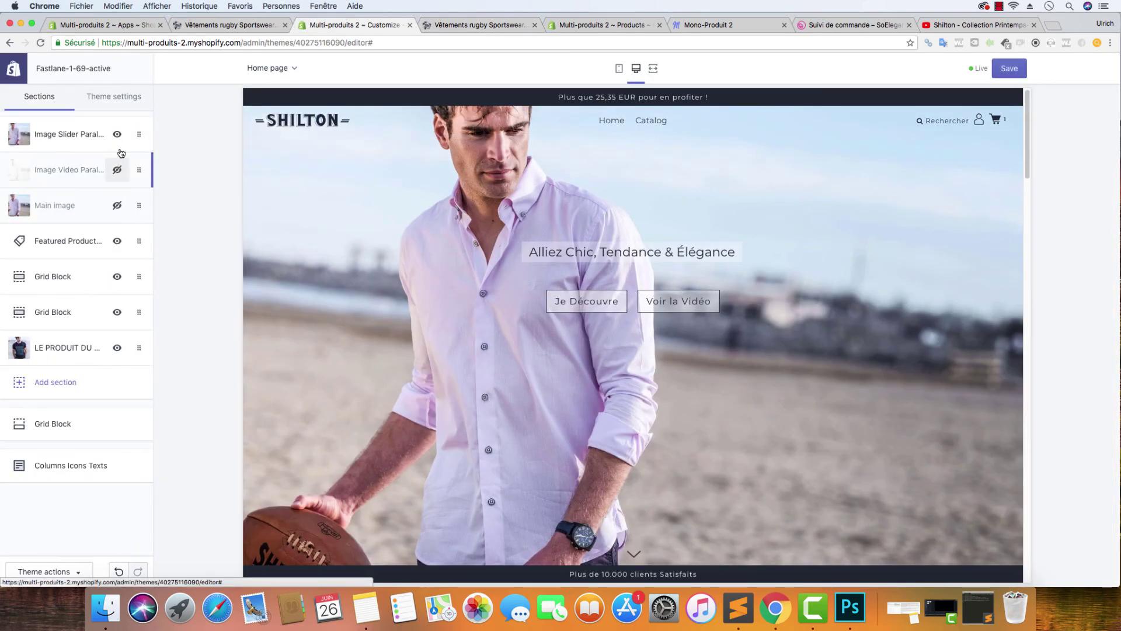
{"action": "left_click", "coordinate": [117, 135]}
{"action": "left_click", "coordinate": [117, 205]}
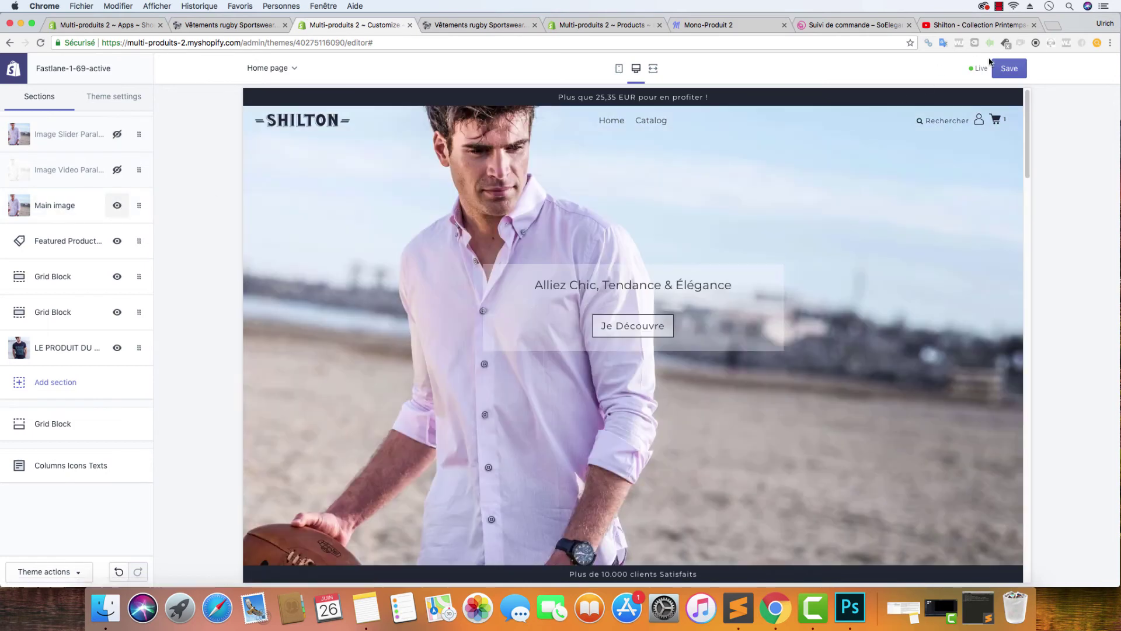
{"action": "left_click", "coordinate": [1008, 69]}
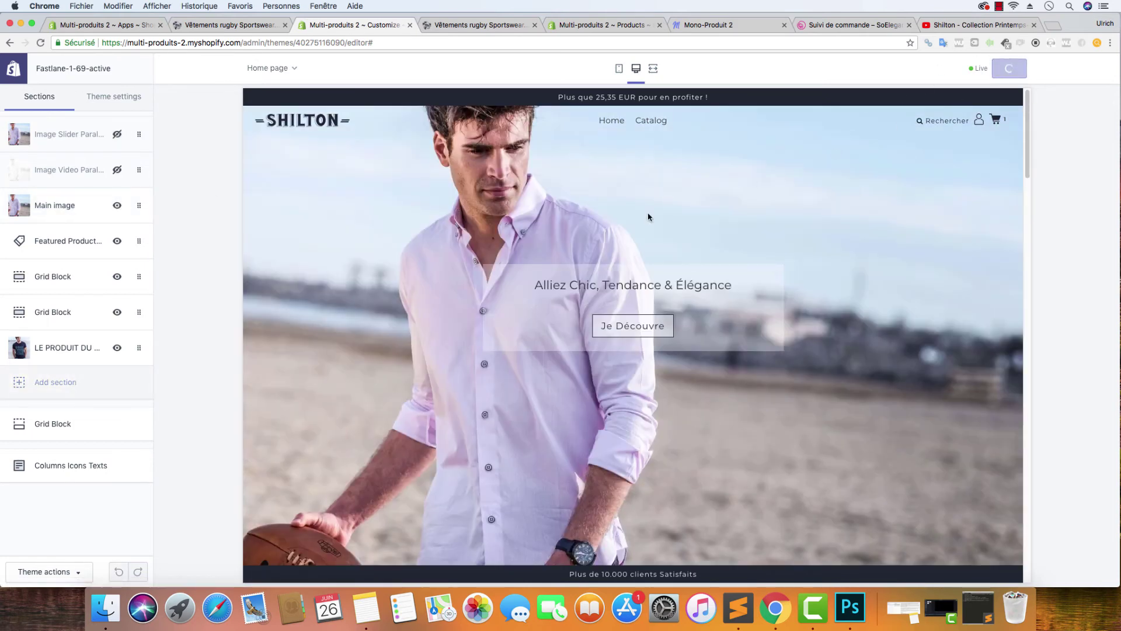
- Reload the storefront and check the home page with the main image above the featured products
{"action": "left_click", "coordinate": [490, 25]}
{"action": "left_click", "coordinate": [39, 43]}
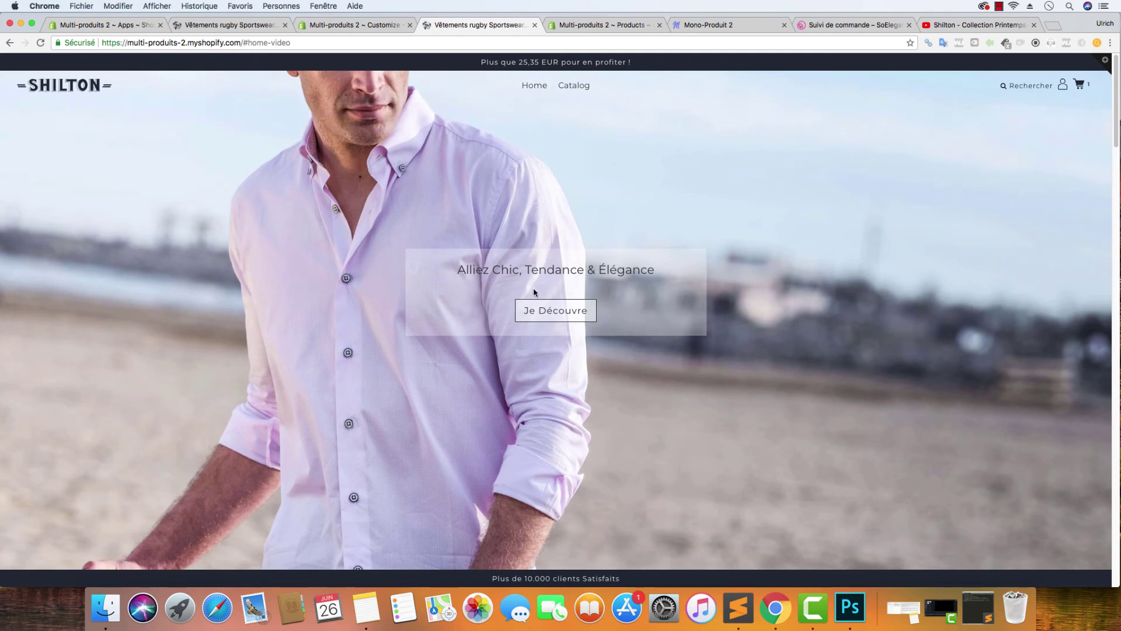
{"action": "scroll", "coordinate": [306, 249], "scroll_direction": "down", "scroll_amount": 10}
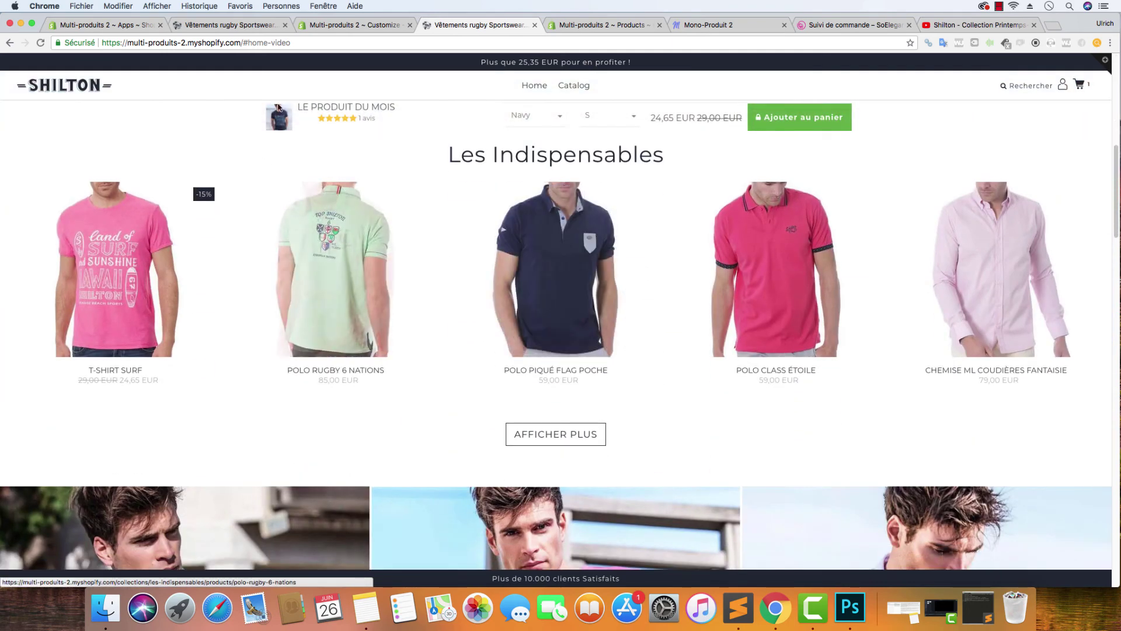
- Open the General theme settings in the theme editor and go to the Facebook Share Title field
{"action": "left_click", "coordinate": [350, 25]}
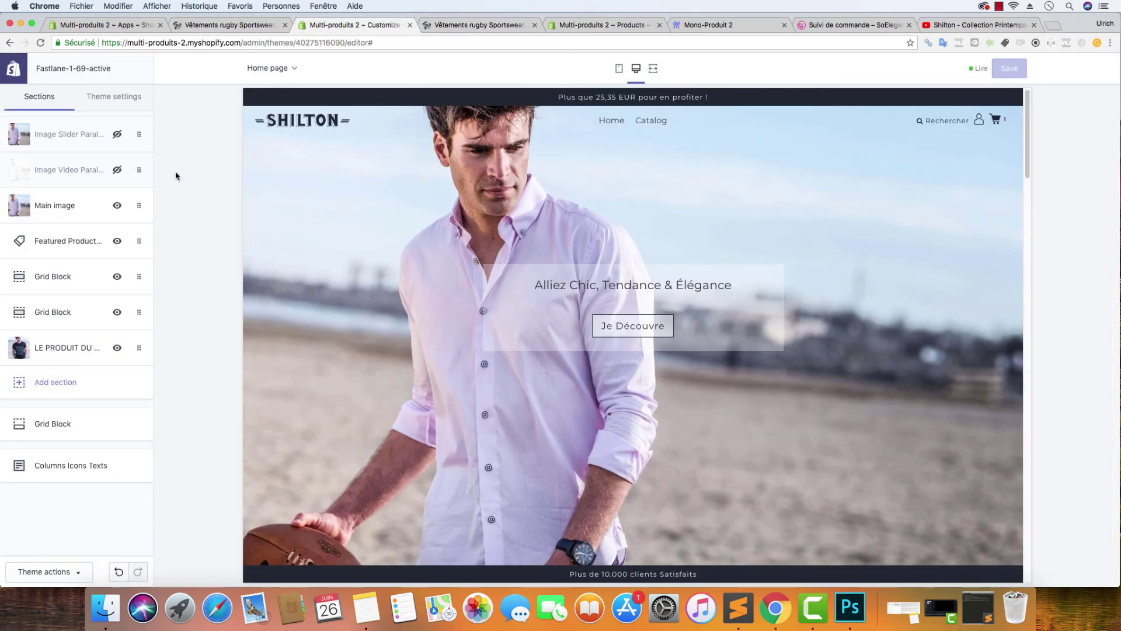
{"action": "left_click", "coordinate": [105, 100]}
{"action": "left_click", "coordinate": [77, 171]}
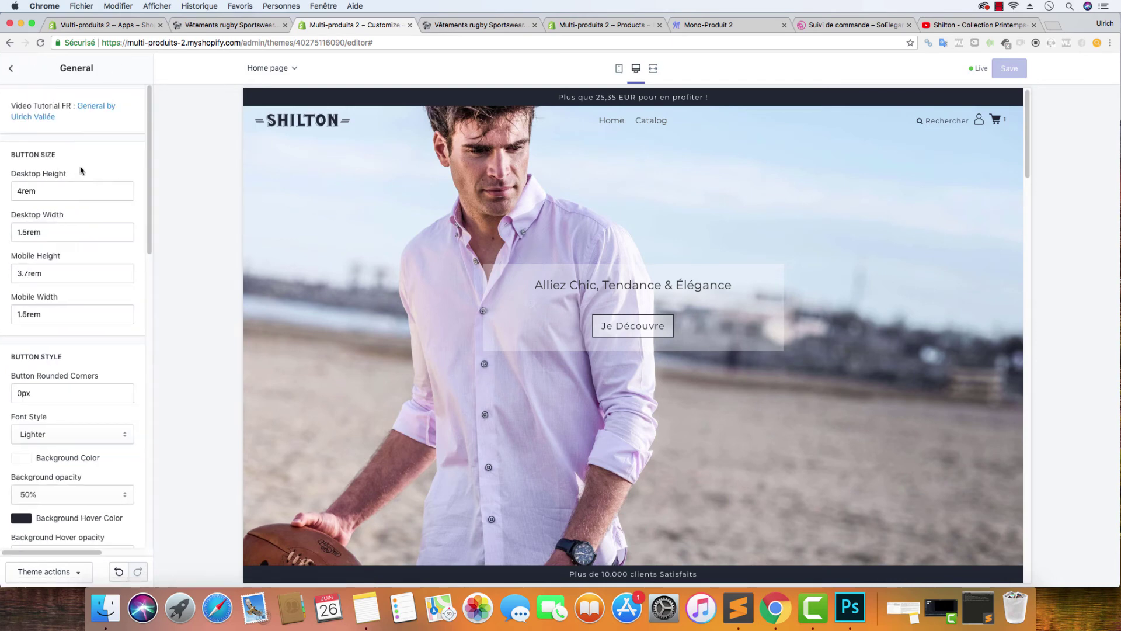
{"action": "left_click", "coordinate": [11, 68]}
{"action": "left_click", "coordinate": [59, 165]}
{"action": "scroll", "coordinate": [93, 230], "scroll_direction": "down", "scroll_amount": 10}
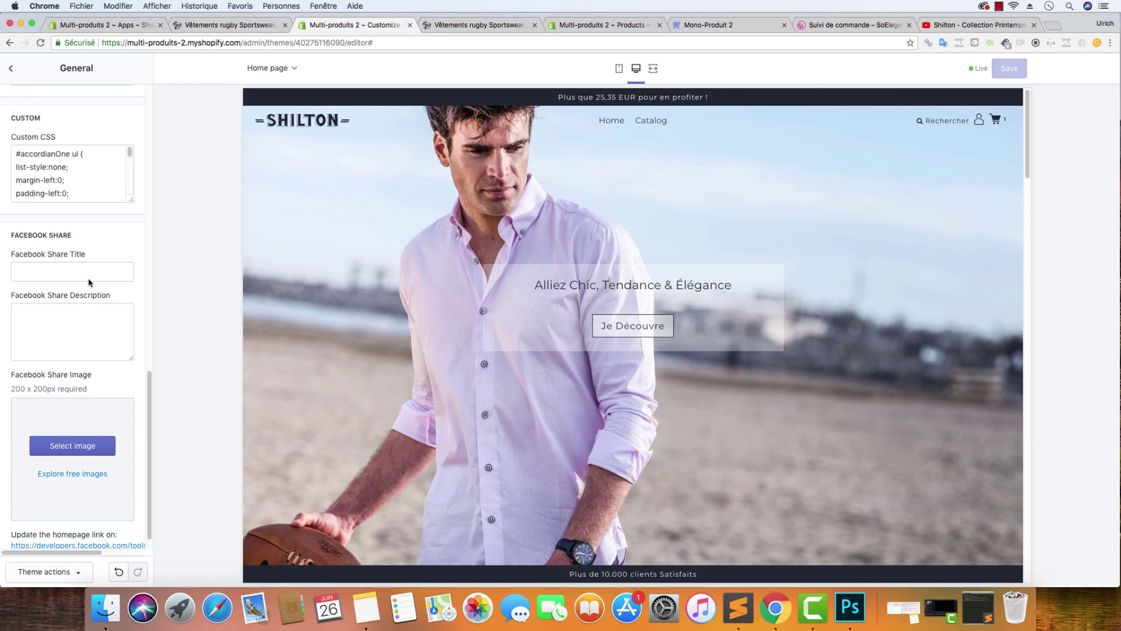
{"action": "left_click", "coordinate": [73, 275]}
- Open chemise-rugby-sportswear.jpg from the Image Slider Parallax folder in Photoshop
{"action": "left_click", "coordinate": [106, 607]}
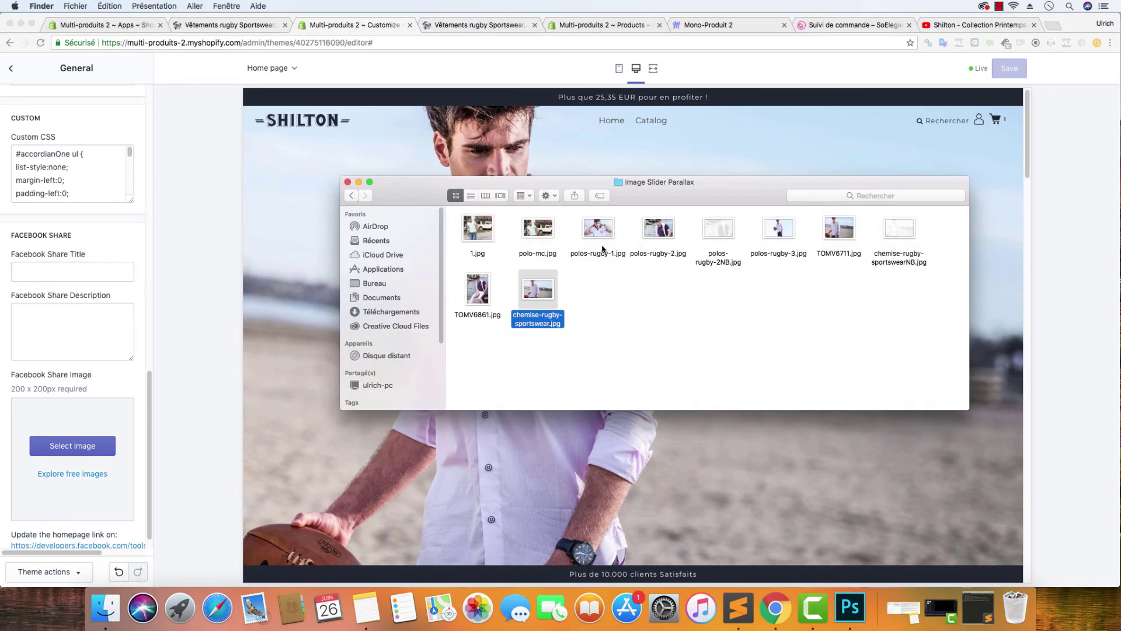
{"action": "left_click_drag", "start_coordinate": [544, 301], "coordinate": [850, 608]}
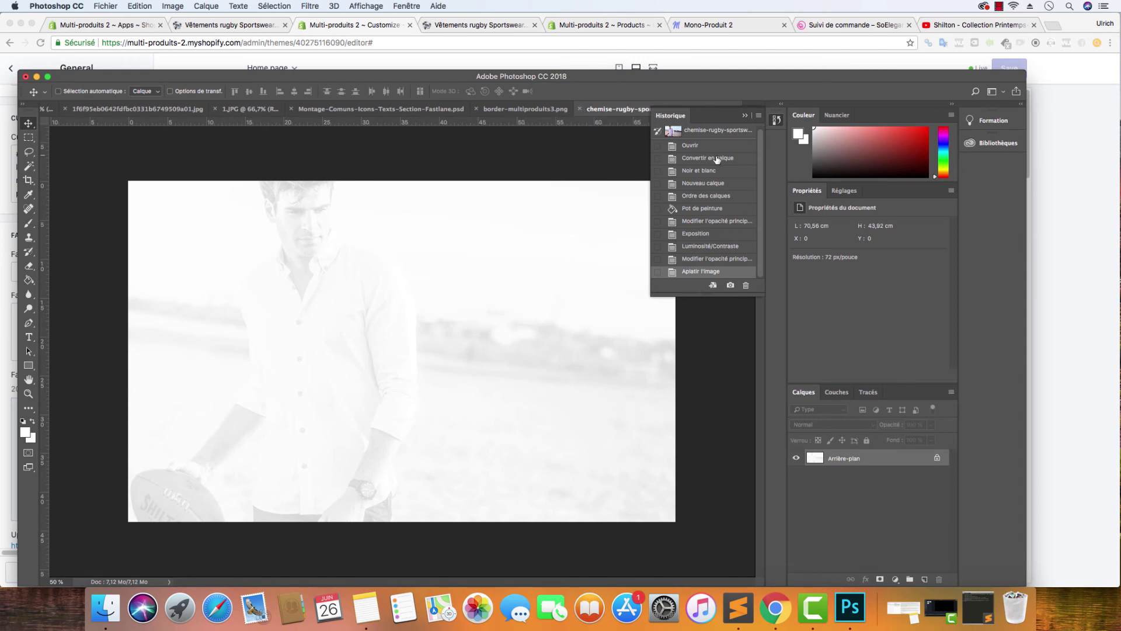
- Restore the chemise-rugby-sportswear image to its originally opened state (Ouvrir) using the history
{"action": "left_click", "coordinate": [776, 122]}
{"action": "left_click", "coordinate": [776, 122]}
{"action": "left_click", "coordinate": [725, 146]}
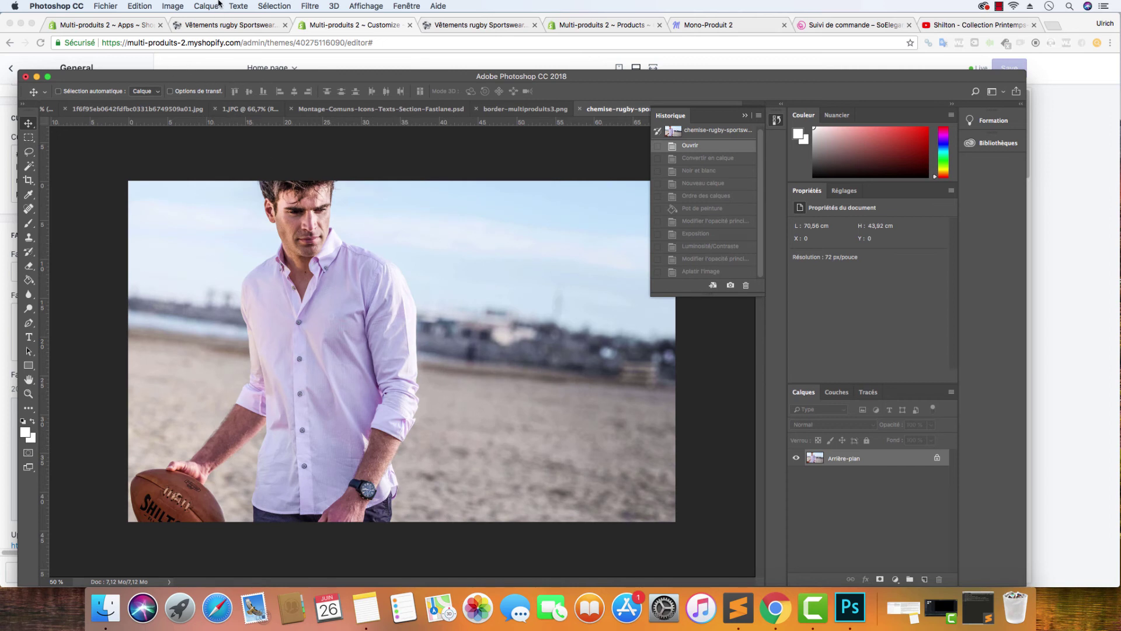
- Try resizing the image to a width of 250 pixels, and undo the resize
{"action": "left_click", "coordinate": [173, 7]}
{"action": "left_click", "coordinate": [199, 91]}
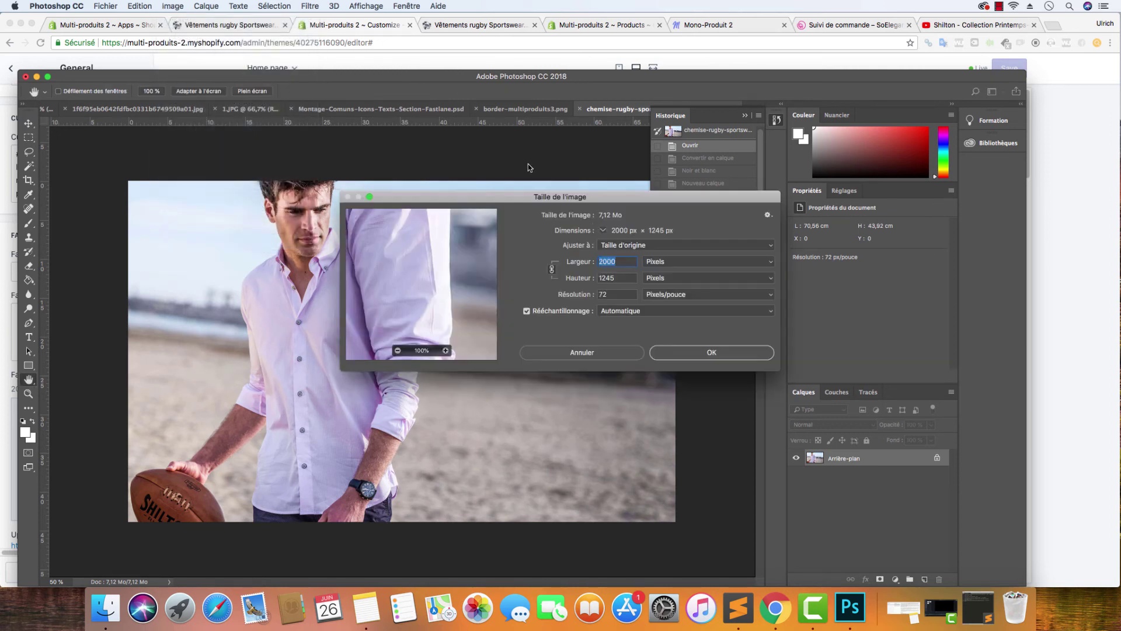
{"action": "type", "text": "250"}
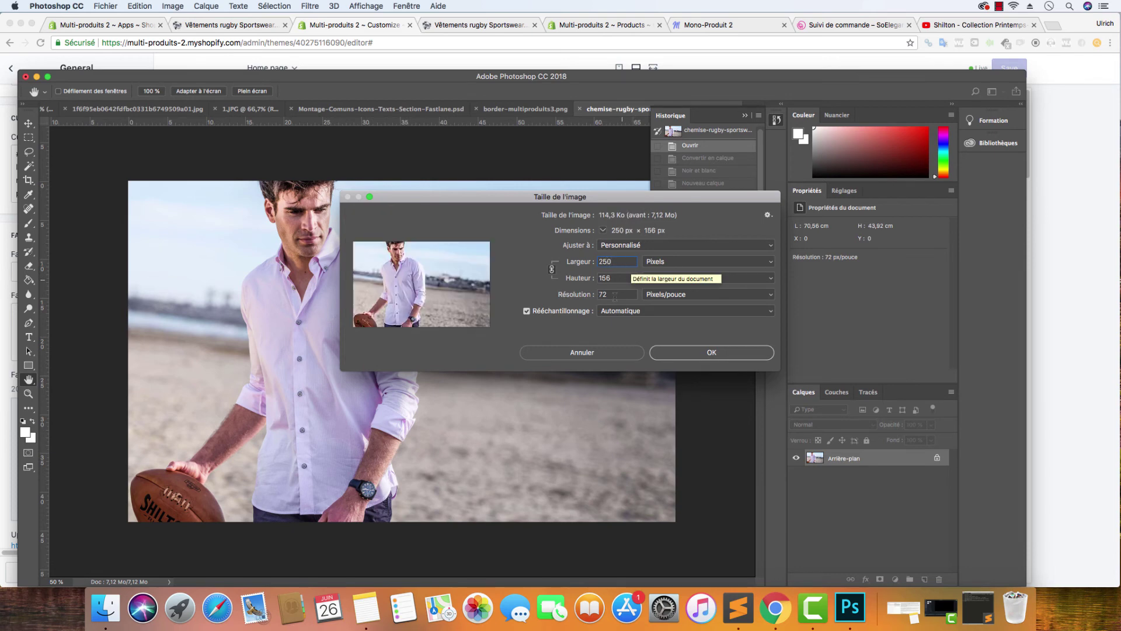
{"action": "left_click", "coordinate": [690, 356]}
{"action": "key", "text": "super+z"}
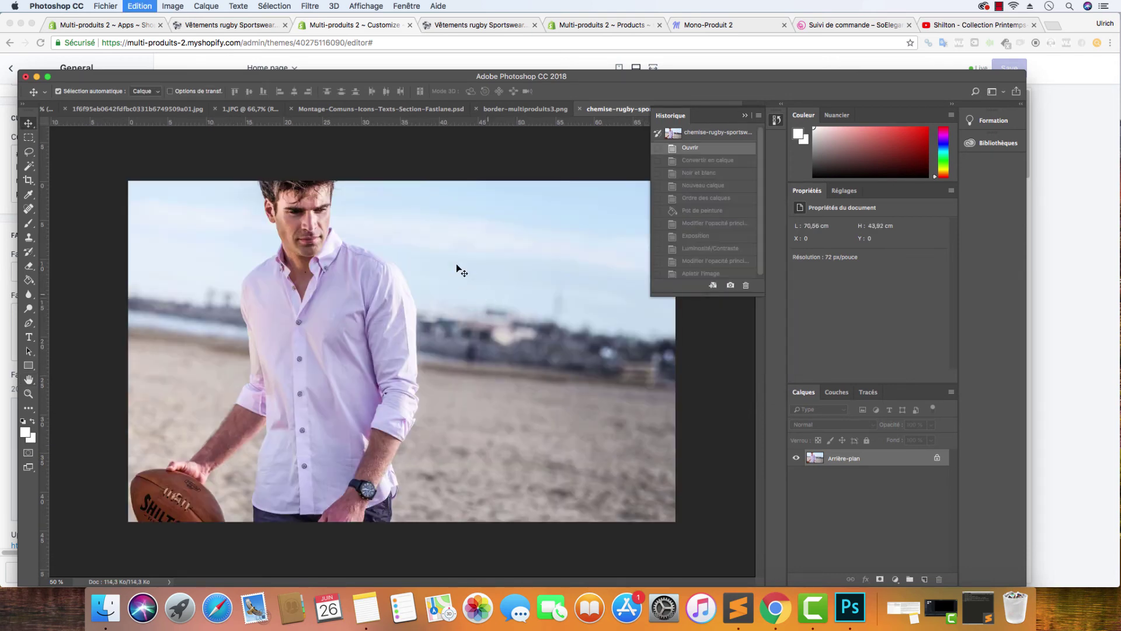
- Resize the shirt image to a width of 450 pixels
{"action": "left_click", "coordinate": [181, 10]}
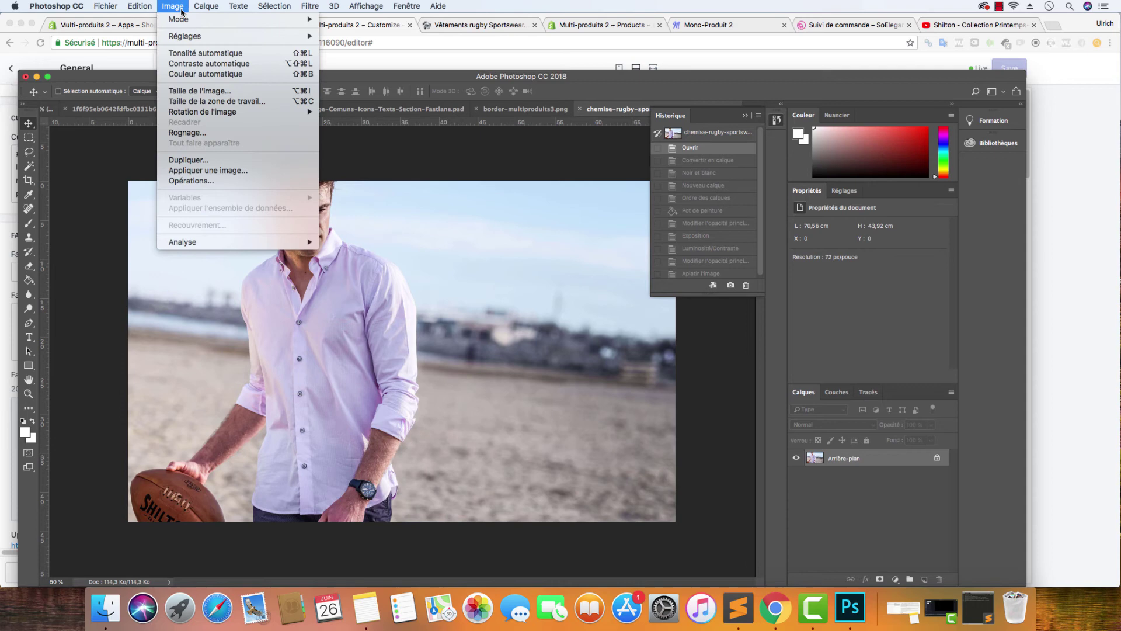
{"action": "left_click", "coordinate": [207, 91]}
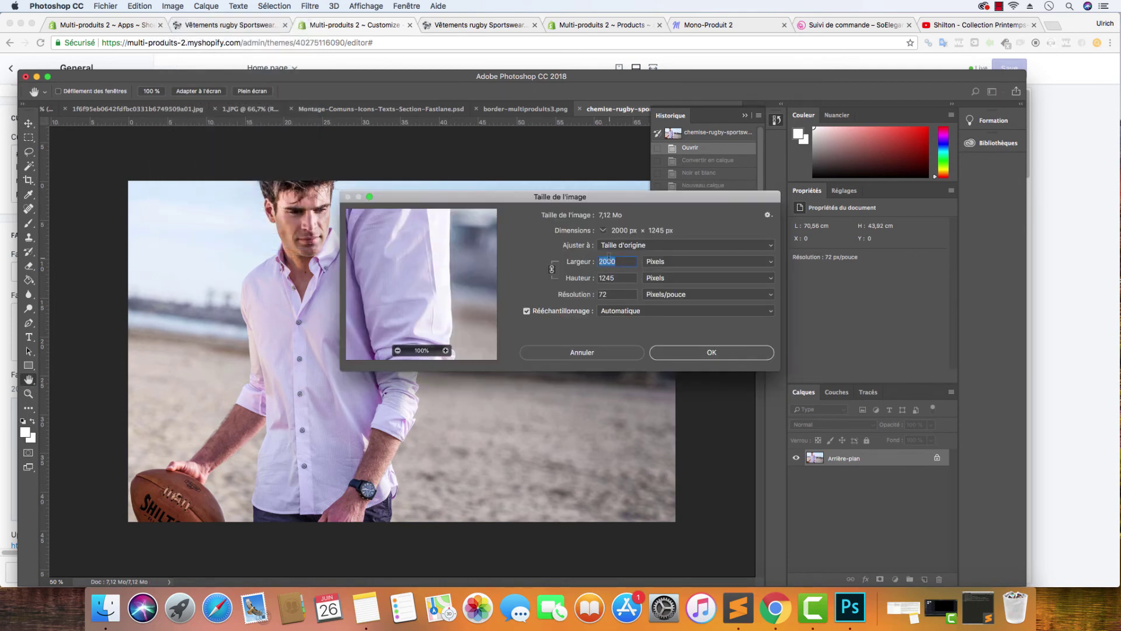
{"action": "type", "text": "450"}
{"action": "left_click", "coordinate": [736, 359]}
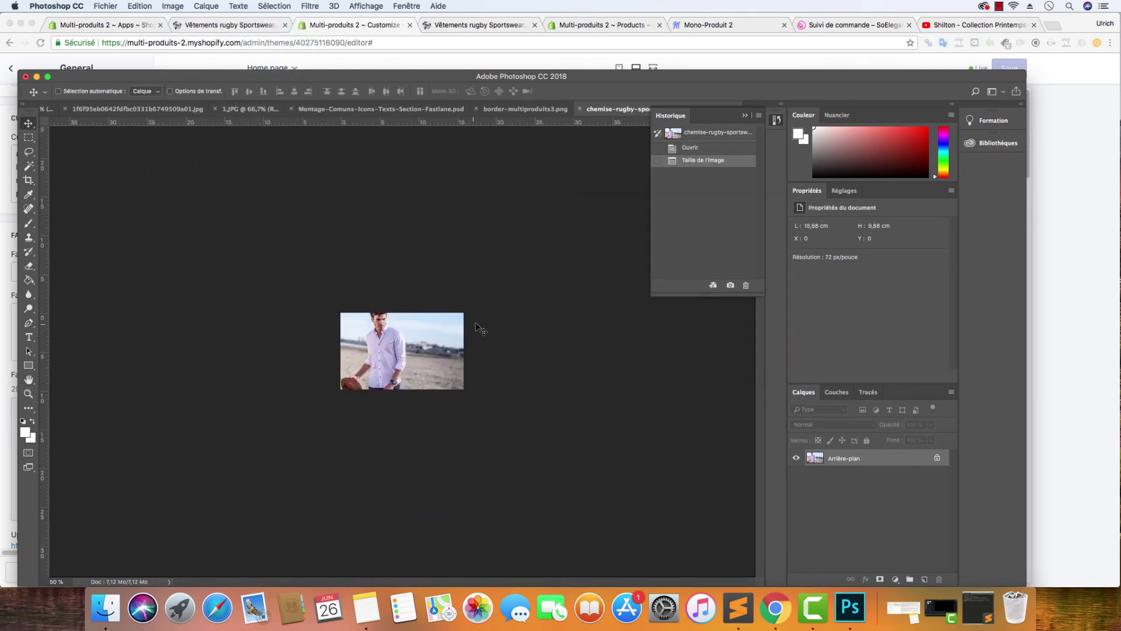
- Export the resized image as a JPG at 60% quality named share-facebook.jpg in the Image Slider Parallax folder
{"action": "key", "text": "alt+shift+super+w"}
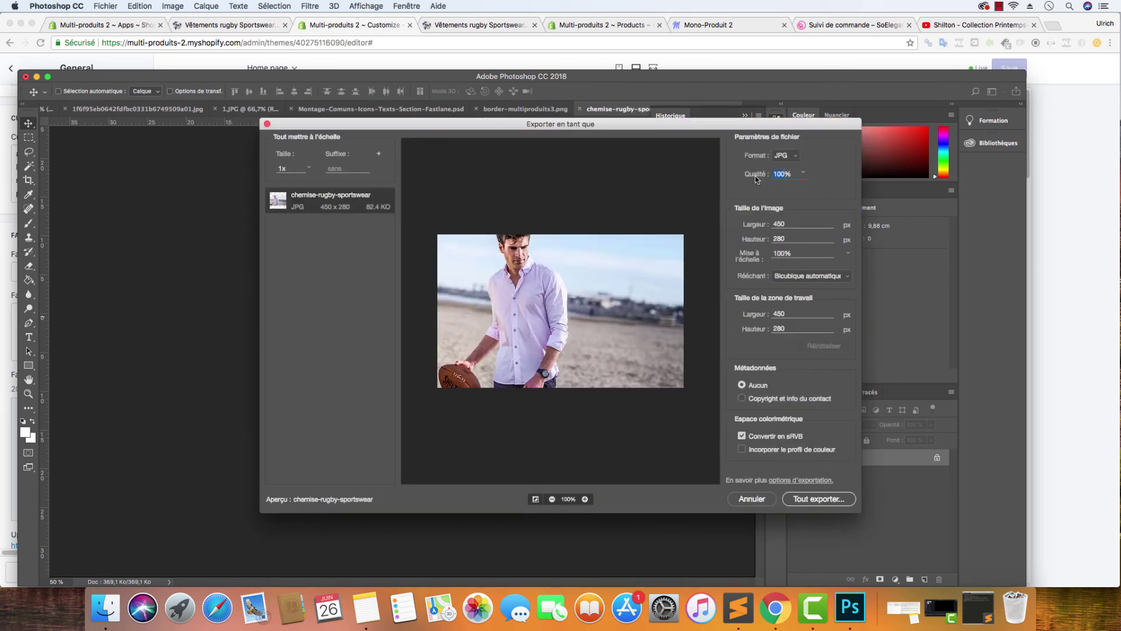
{"action": "type", "text": "60"}
{"action": "left_click", "coordinate": [816, 189]}
{"action": "left_click", "coordinate": [799, 500]}
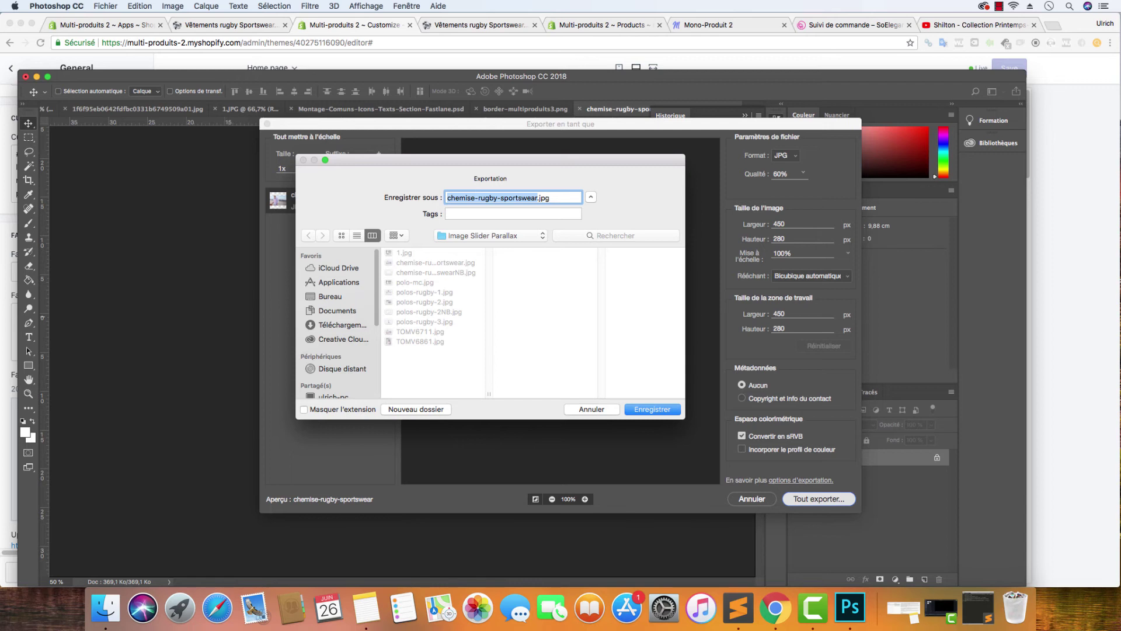
{"action": "type", "text": "share-"}
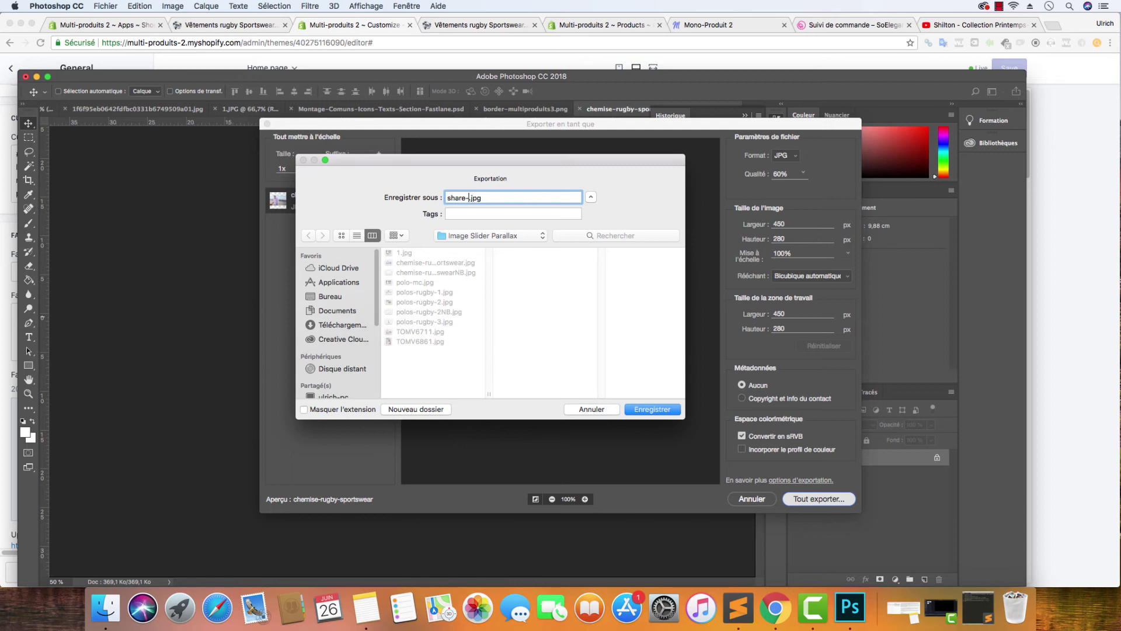
{"action": "type", "text": "facebook"}
{"action": "key", "text": "Return"}
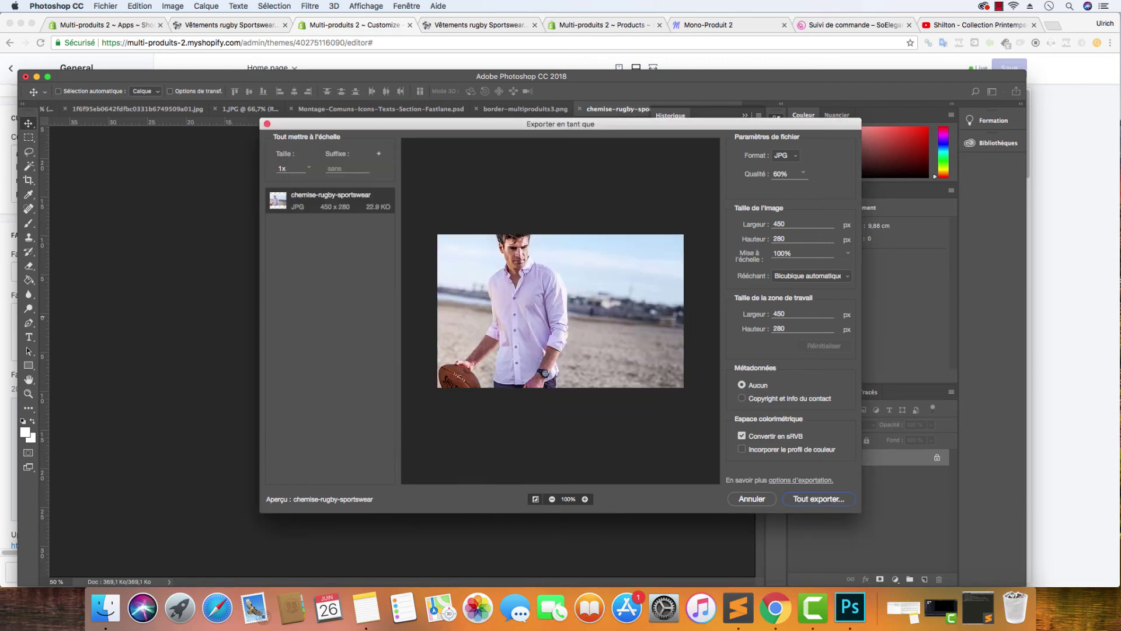
- Switch to the theme editor in Chrome and set the Facebook Share Title to "Vêtement rugby Sportswear"
{"action": "left_click", "coordinate": [782, 604]}
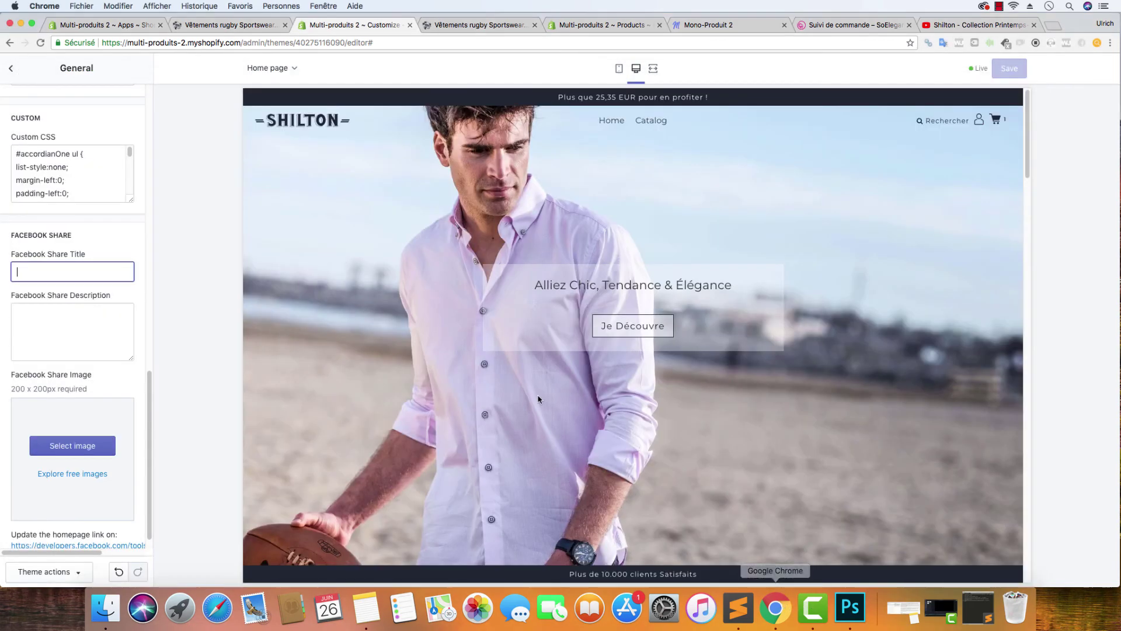
{"action": "type", "text": "V"}
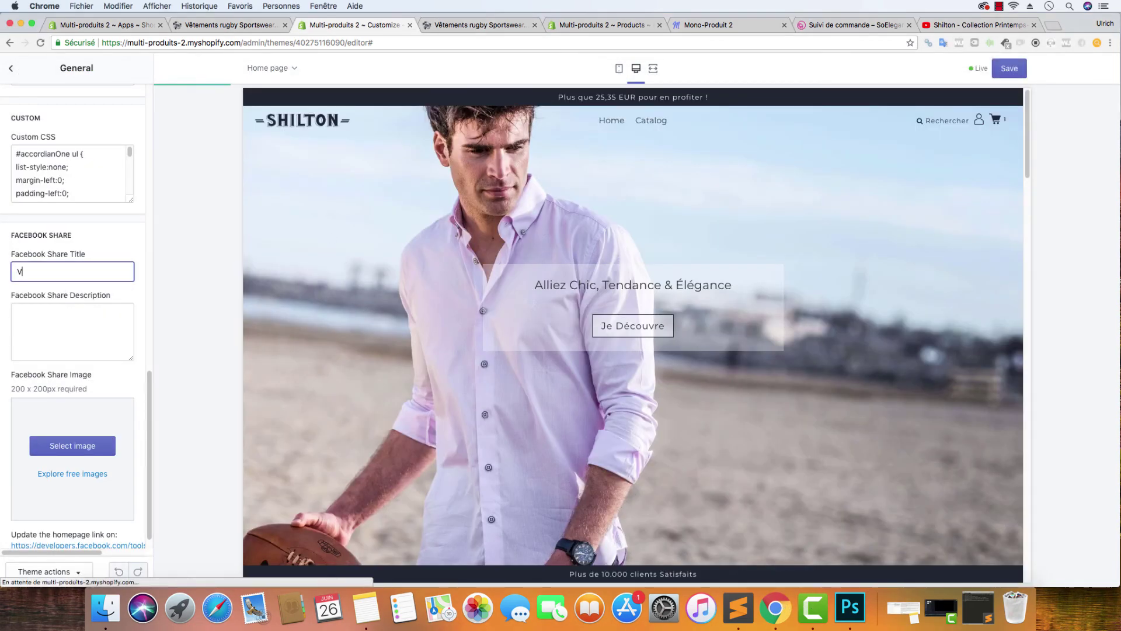
{"action": "type", "text": "êt"}
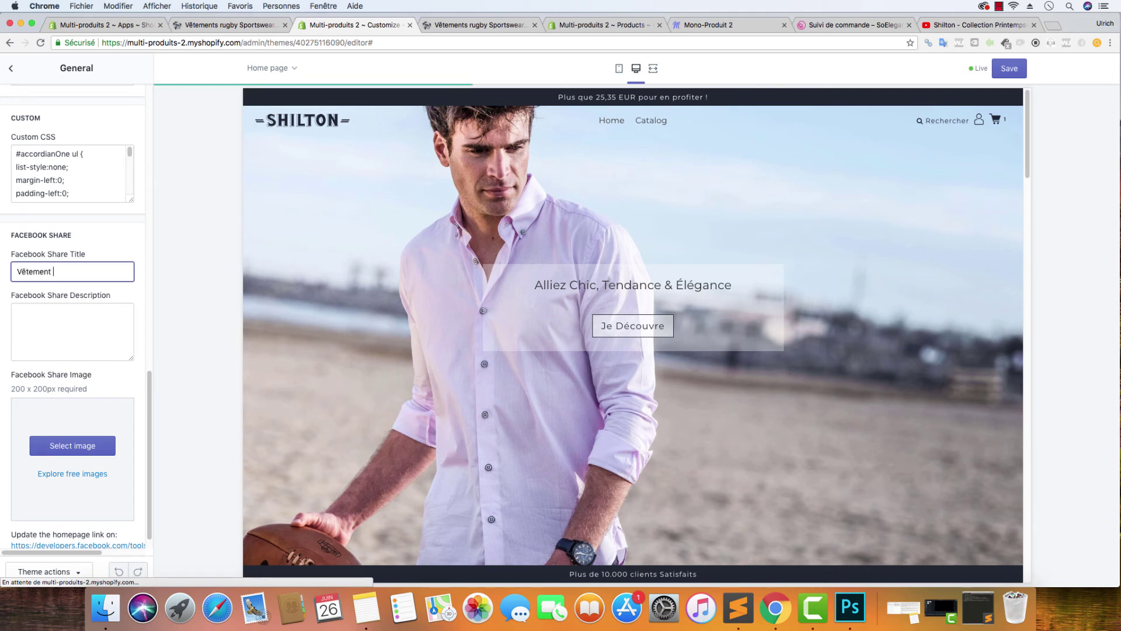
{"action": "type", "text": "ement ru"}
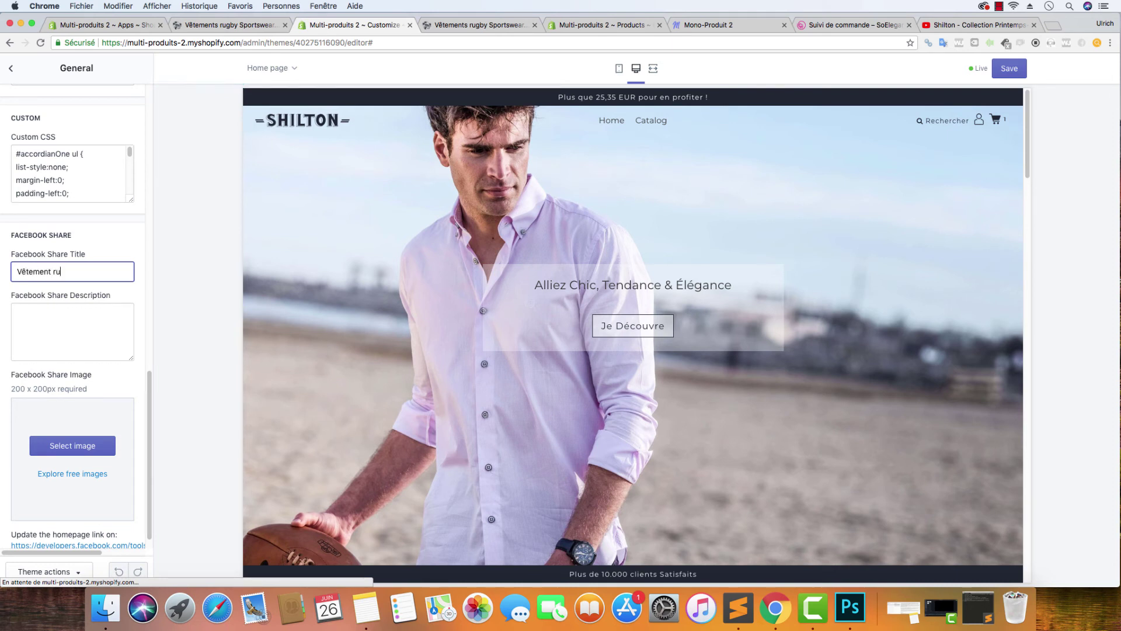
{"action": "type", "text": "gby Sportswear"}
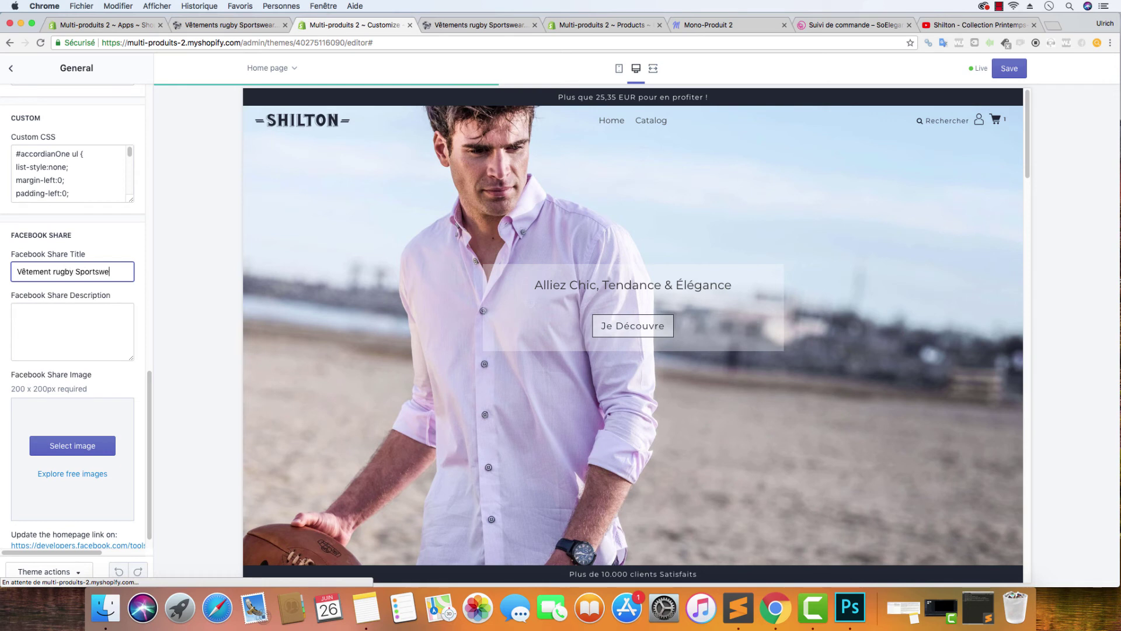
- Set the Facebook Share Description to "Découvrez dès maintenant notre nouvelle collection Sportswear 2018!"
{"action": "key", "text": "Tab"}
{"action": "type", "text": "Décou"}
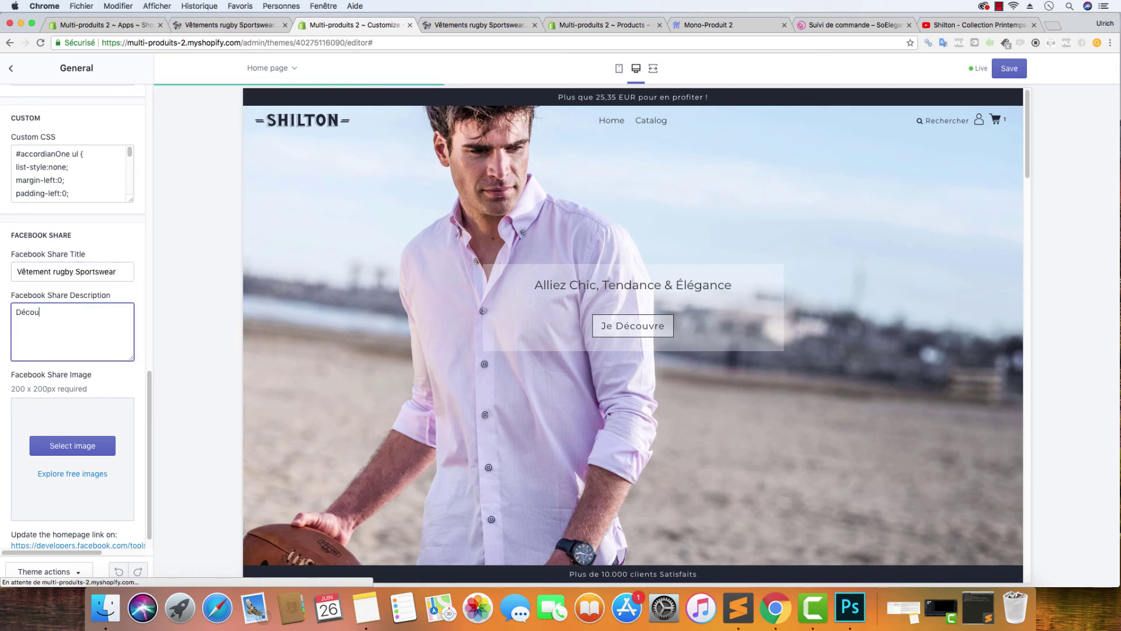
{"action": "type", "text": "vrez dès maintenant not"}
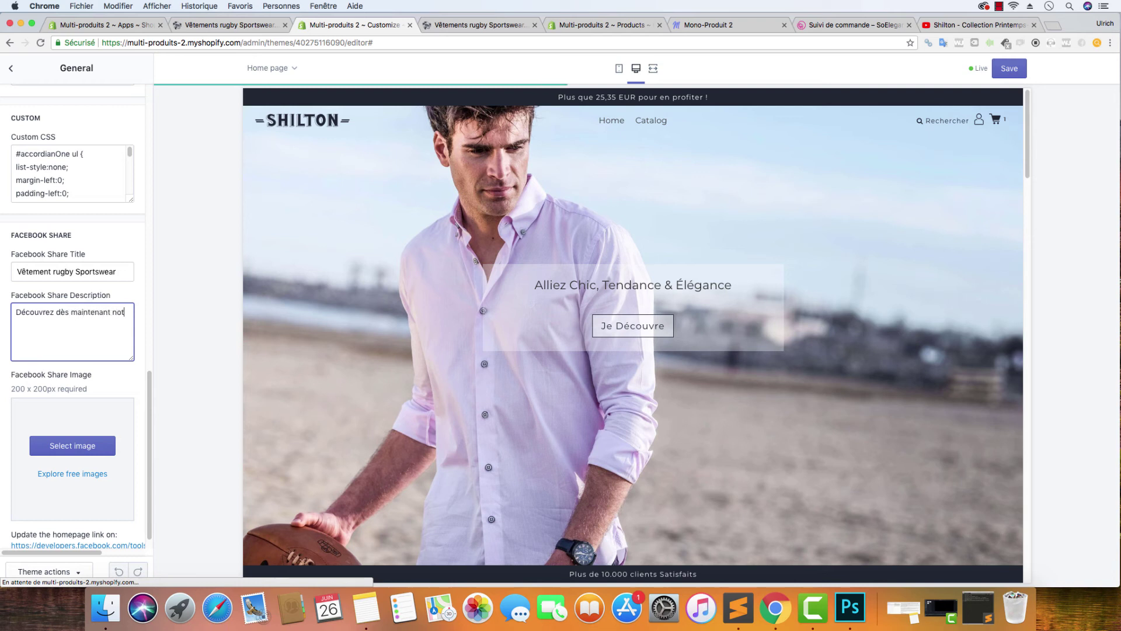
{"action": "type", "text": "re nouvelle "}
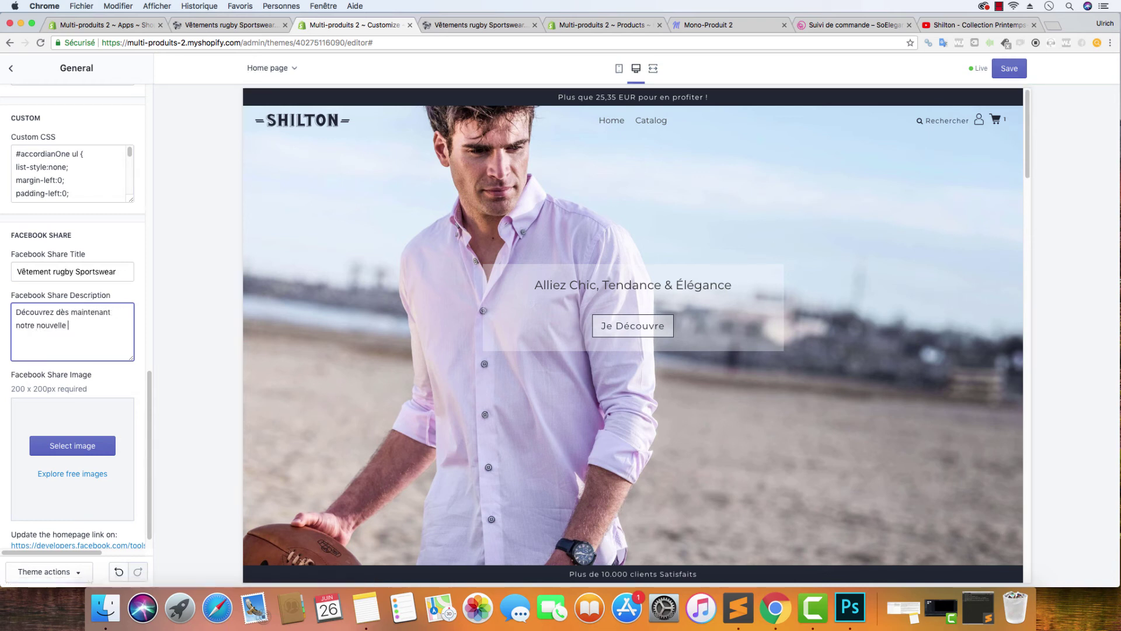
{"action": "type", "text": "collection Sportswear 2018!"}
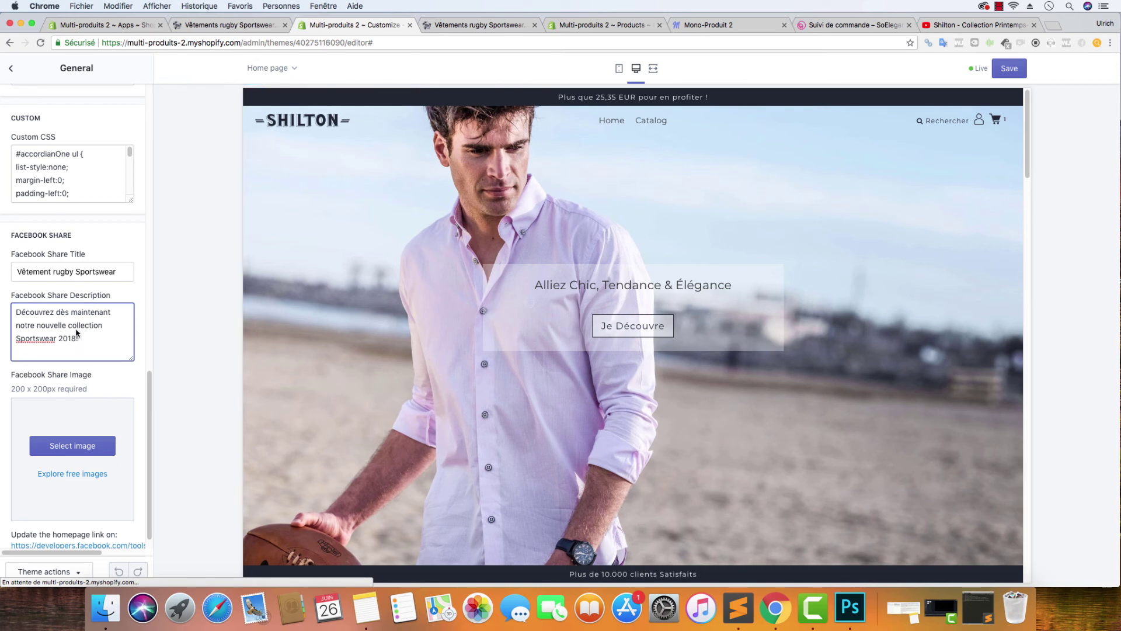
- Upload share-facebook.jpg and select it as the Facebook Share Image
{"action": "scroll", "coordinate": [26, 385], "scroll_direction": "down", "scroll_amount": 1}
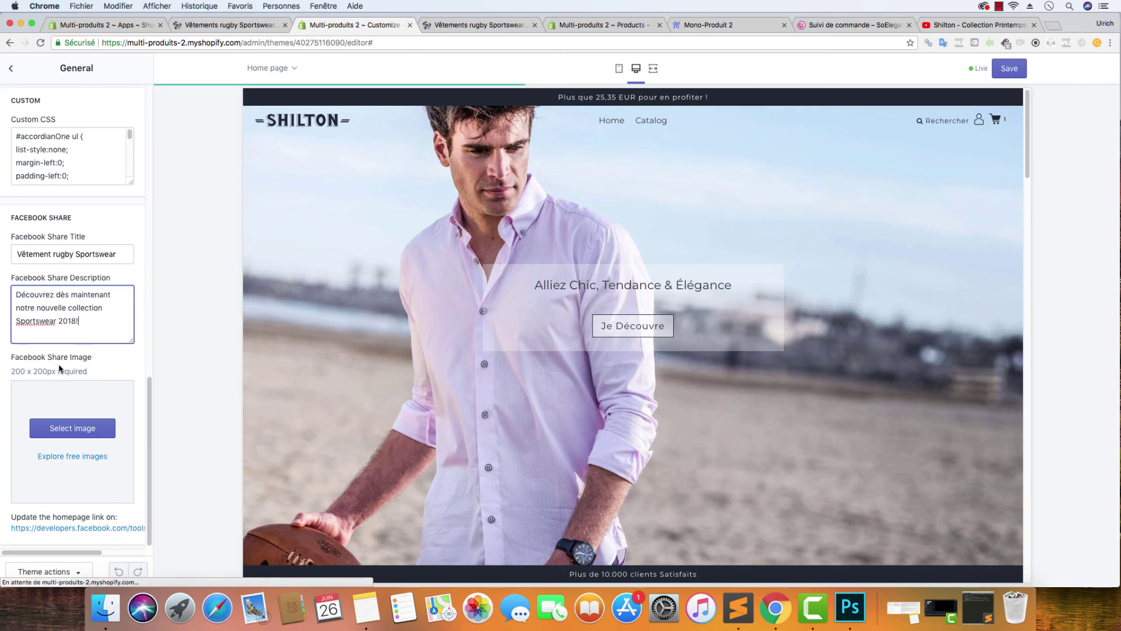
{"action": "left_click", "coordinate": [66, 424]}
{"action": "left_click", "coordinate": [36, 151]}
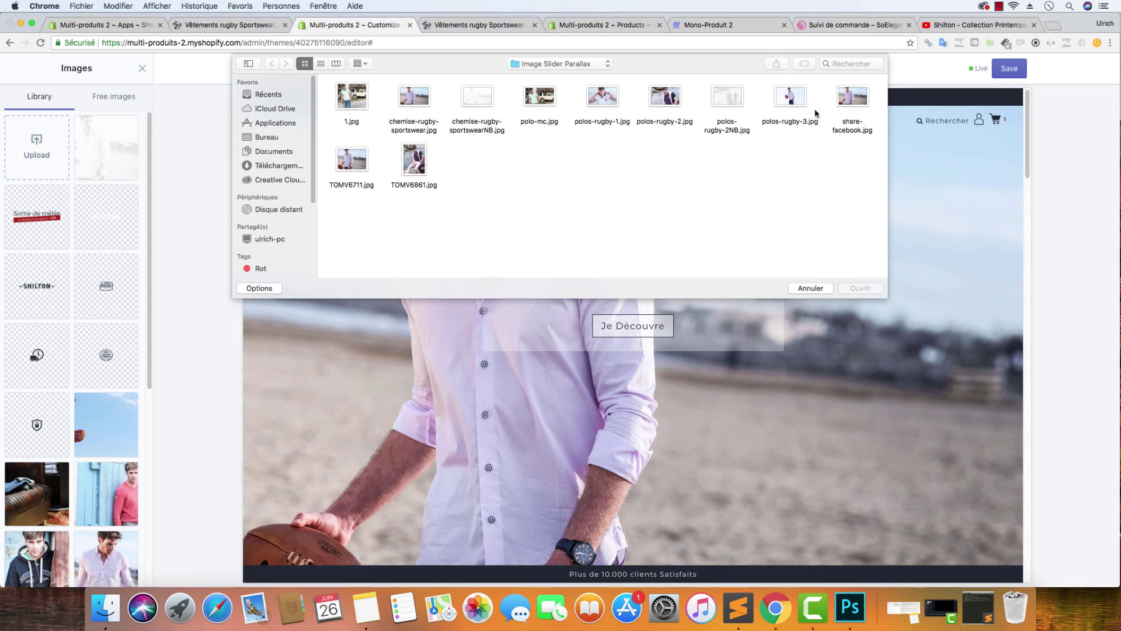
{"action": "left_click", "coordinate": [863, 101]}
{"action": "left_click", "coordinate": [857, 289]}
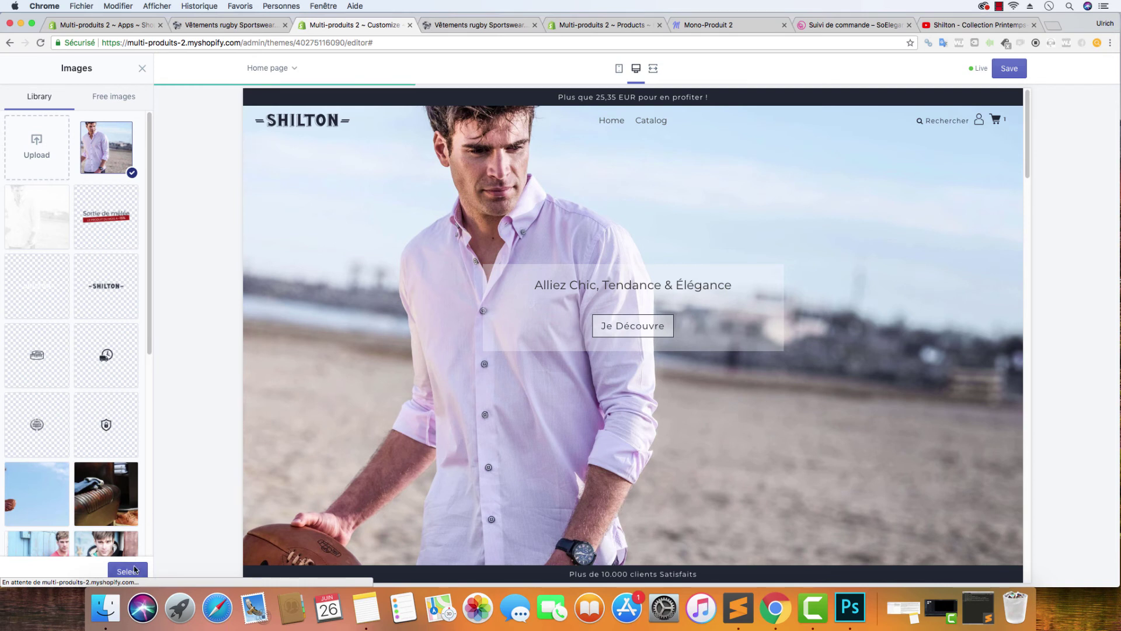
{"action": "left_click", "coordinate": [134, 570]}
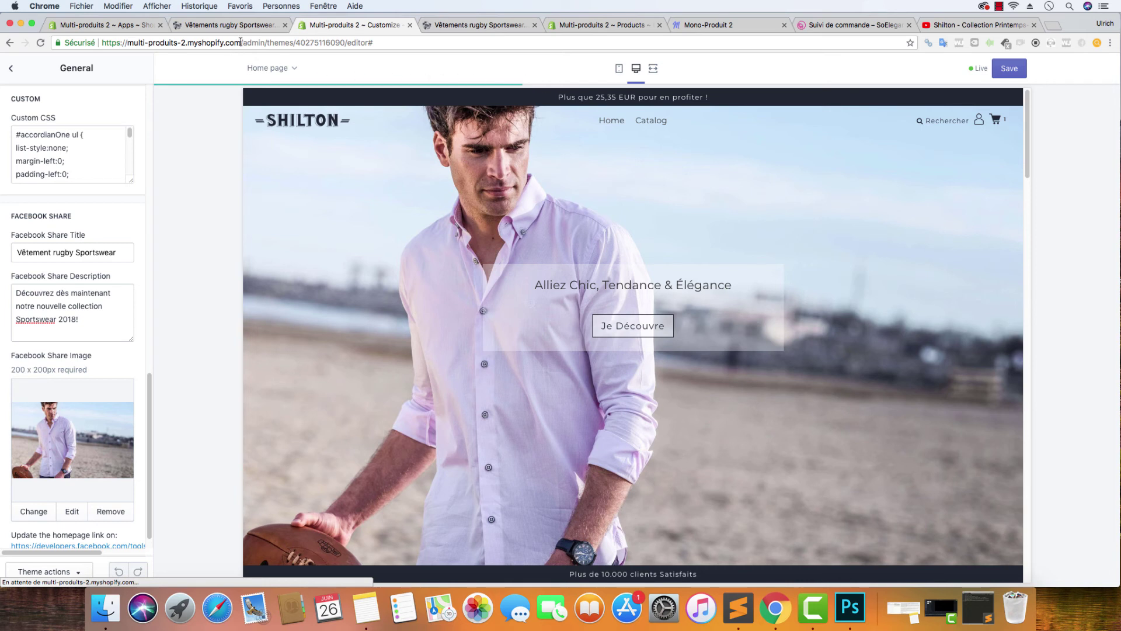
- Copy the store's web address from the browser and save the theme settings
{"action": "left_click_drag", "start_coordinate": [240, 42], "coordinate": [101, 42]}
{"action": "right_click", "coordinate": [124, 40]}
{"action": "left_click", "coordinate": [168, 57]}
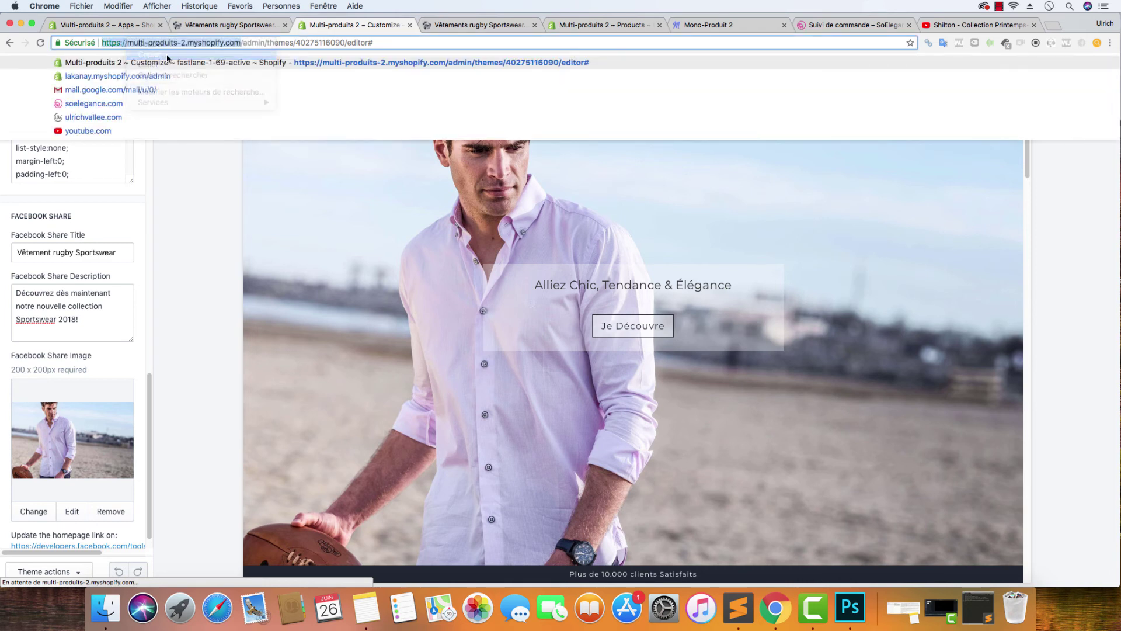
{"action": "left_click", "coordinate": [178, 277]}
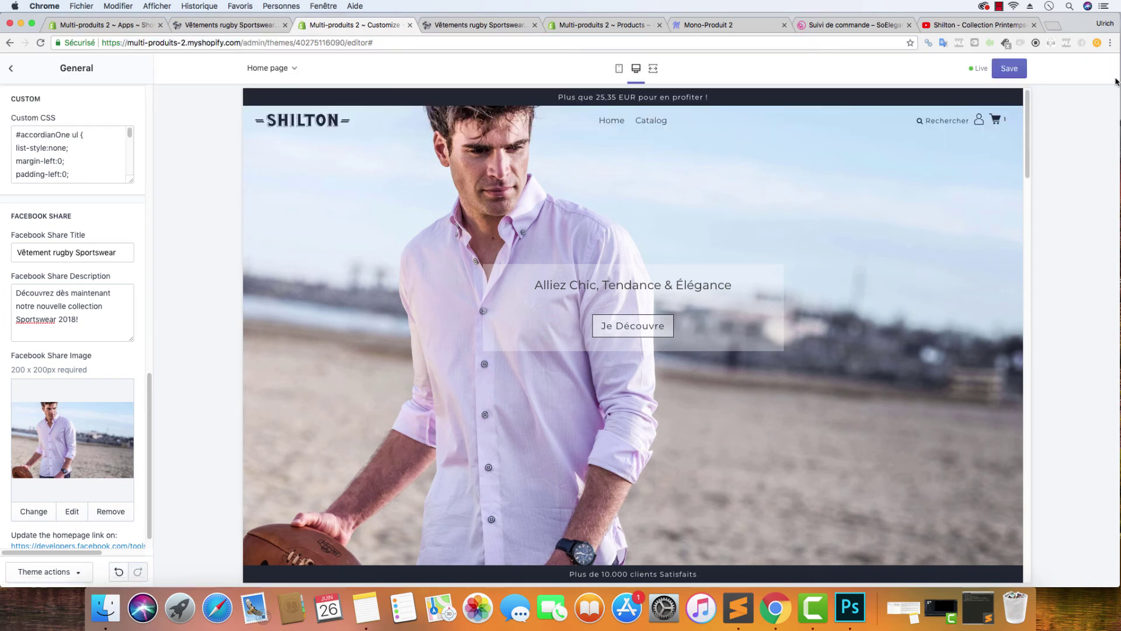
{"action": "left_click", "coordinate": [1008, 73]}
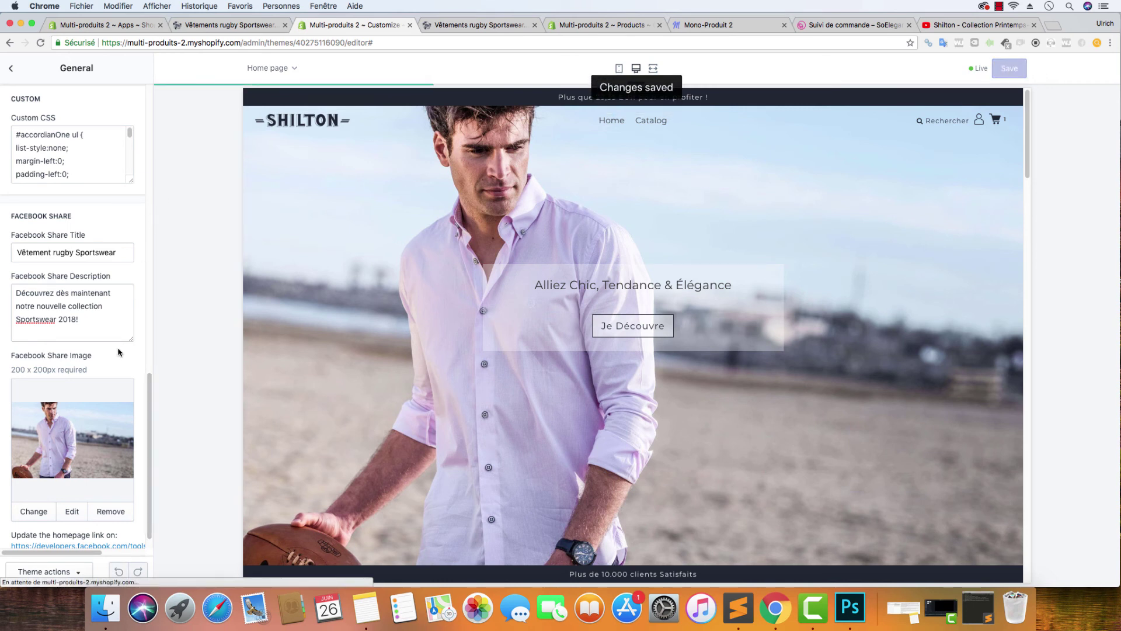
- Open the Facebook sharing debugger from the homepage update link and log in to Facebook with the saved account e-mail
{"action": "scroll", "coordinate": [119, 352], "scroll_direction": "down", "scroll_amount": 1}
{"action": "left_click", "coordinate": [74, 532]}
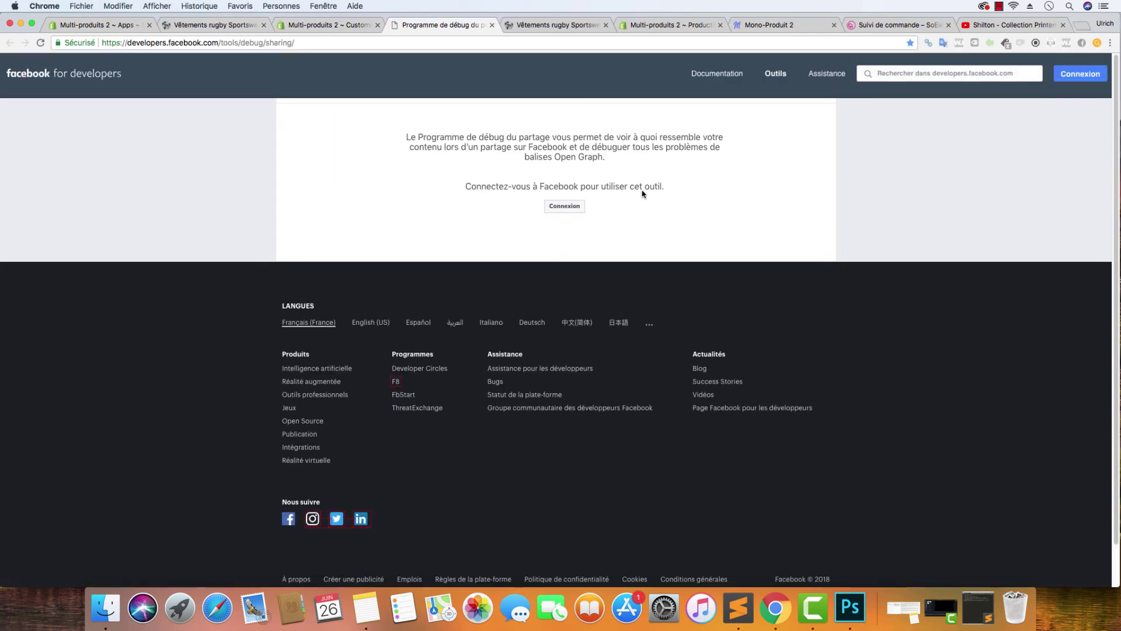
{"action": "left_click", "coordinate": [563, 208]}
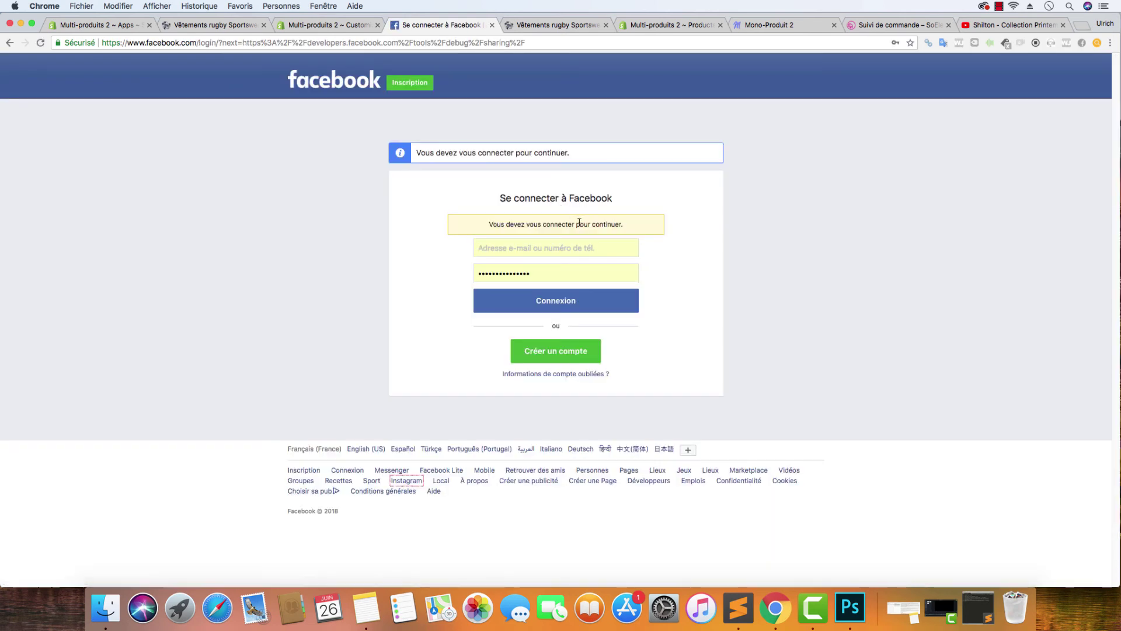
{"action": "left_click", "coordinate": [550, 243]}
{"action": "left_click", "coordinate": [575, 304]}
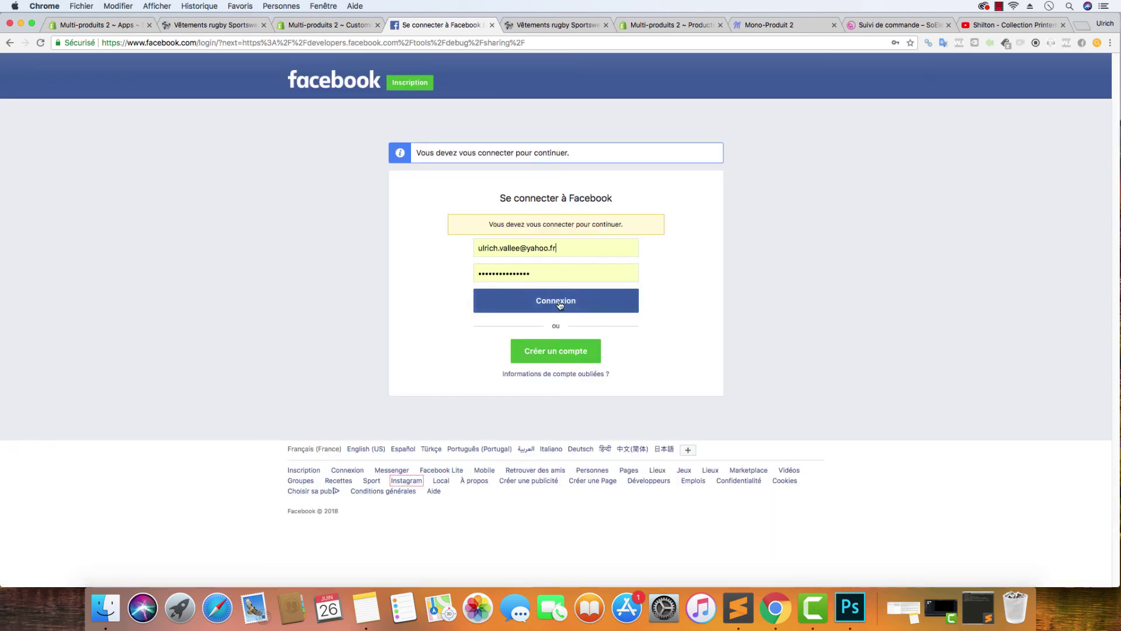
{"action": "left_click", "coordinate": [581, 299]}
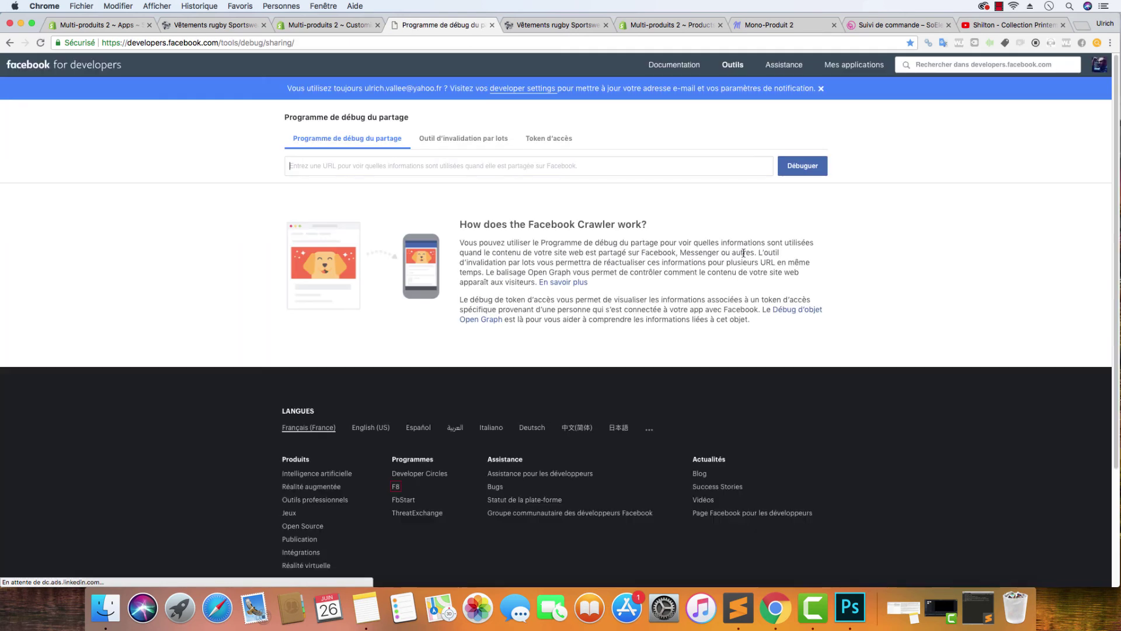
{"action": "left_click", "coordinate": [517, 173]}
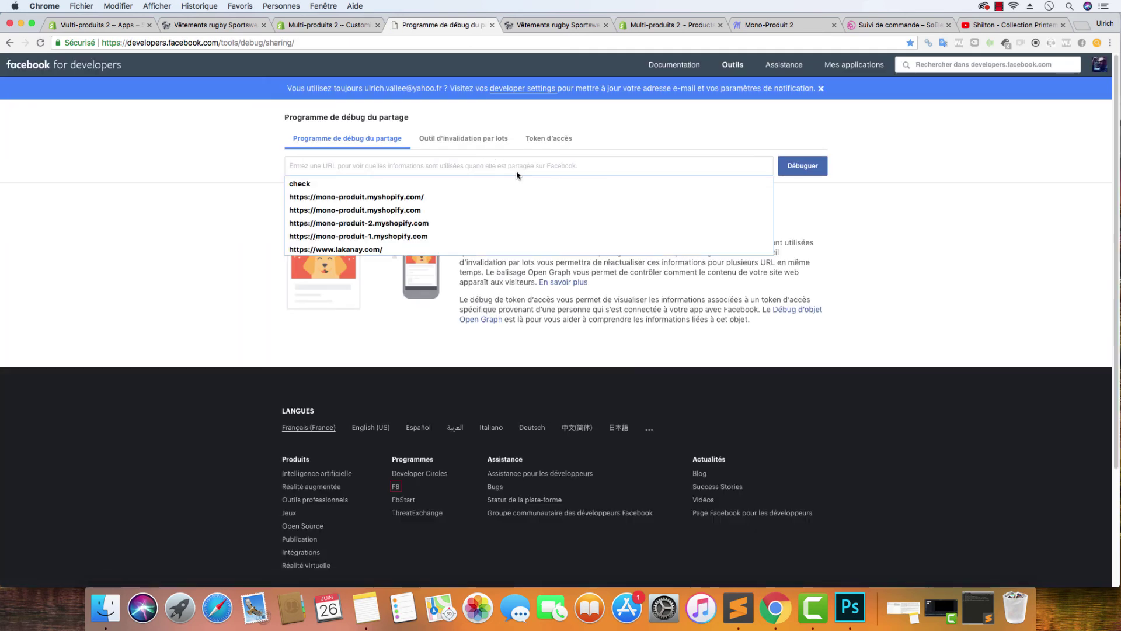
{"action": "key", "text": "super+v"}
{"action": "left_click", "coordinate": [803, 166]}
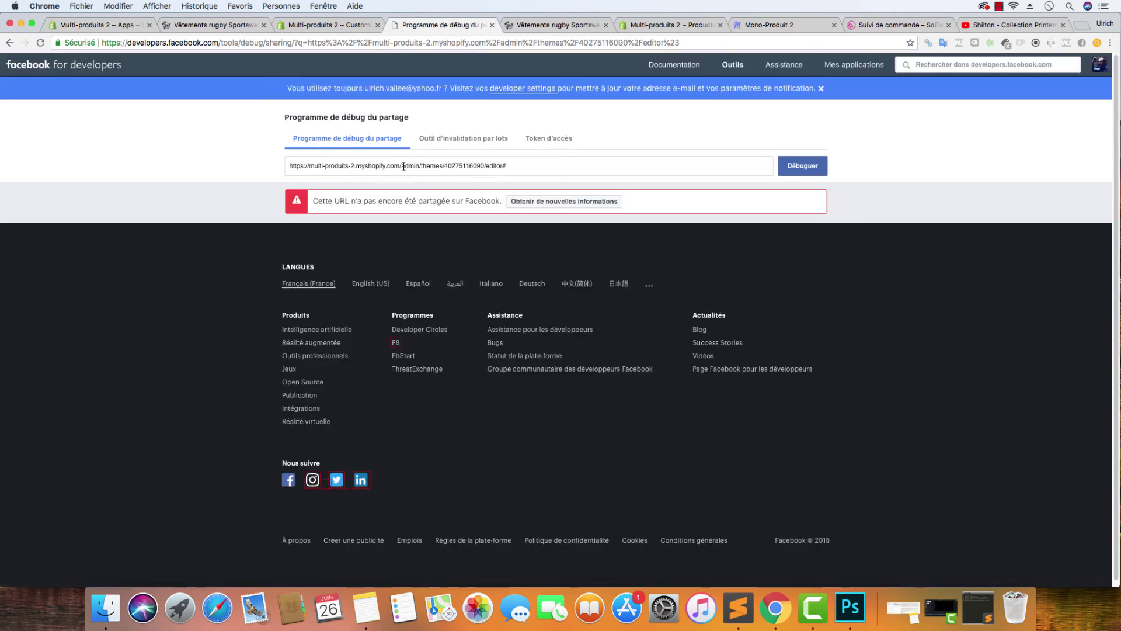
{"action": "left_click_drag", "start_coordinate": [401, 166], "coordinate": [710, 168]}
{"action": "key", "text": "BackSpace"}
{"action": "key", "text": "Return"}
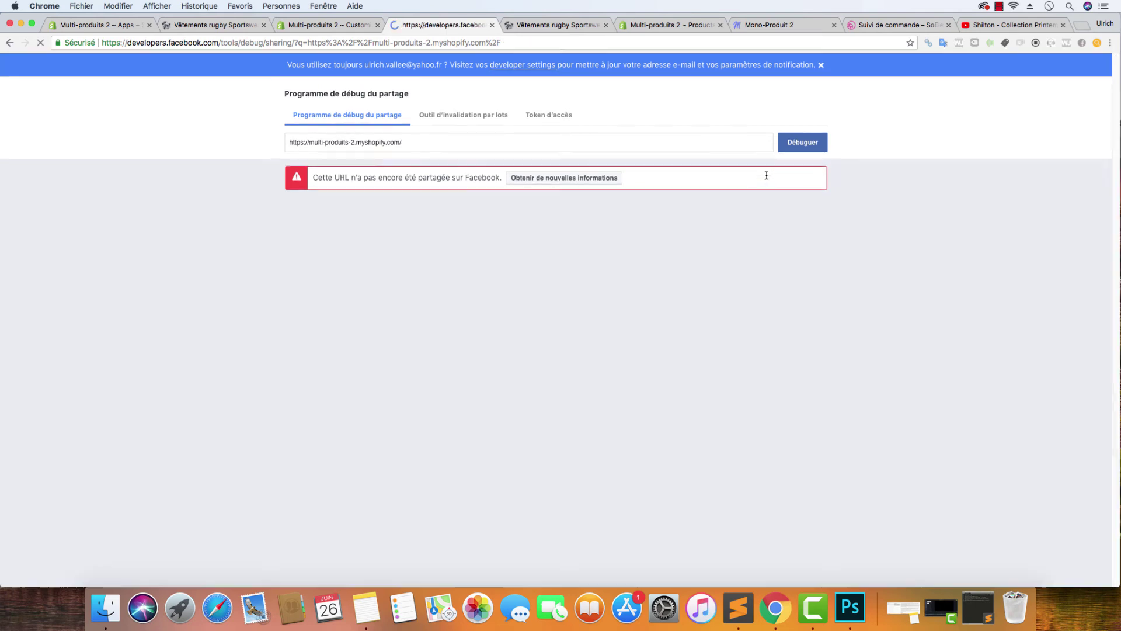
{"action": "left_click", "coordinate": [799, 169]}
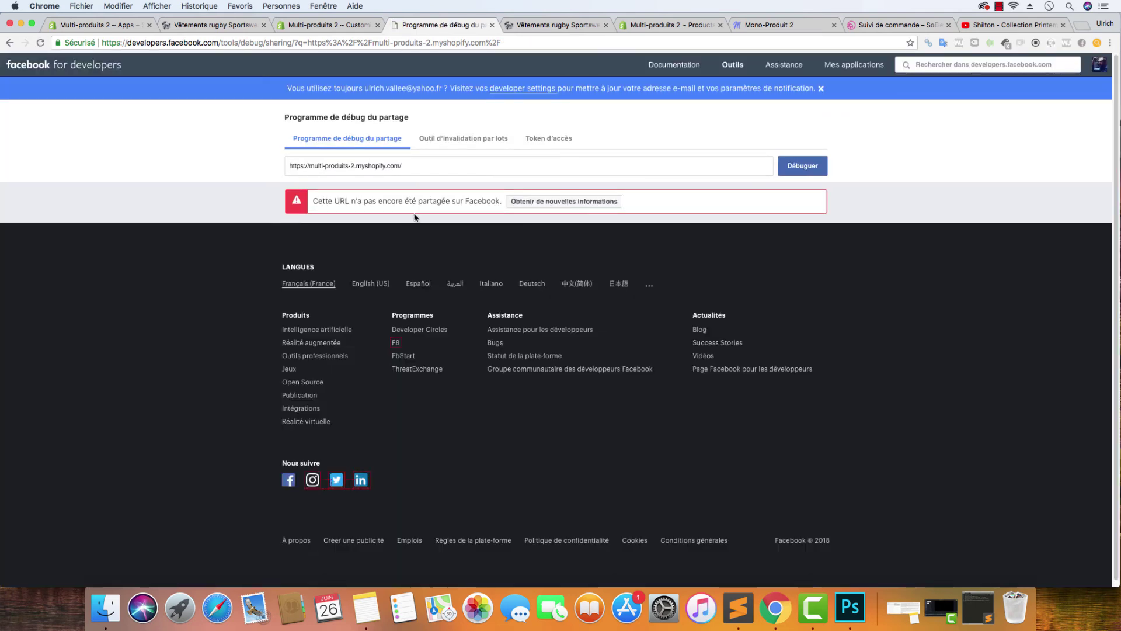
- Request new information for the URL, then load the storefront home page without the #home-video anchor and copy its address
{"action": "left_click", "coordinate": [510, 202]}
{"action": "left_click", "coordinate": [538, 24]}
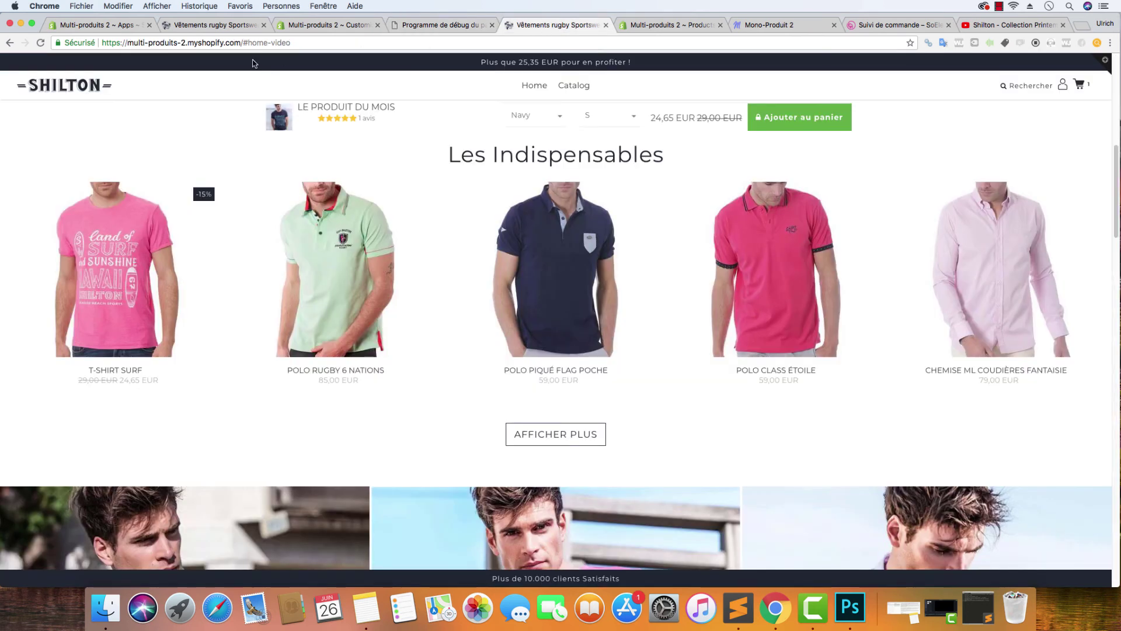
{"action": "left_click", "coordinate": [264, 45]}
{"action": "key", "text": "Return"}
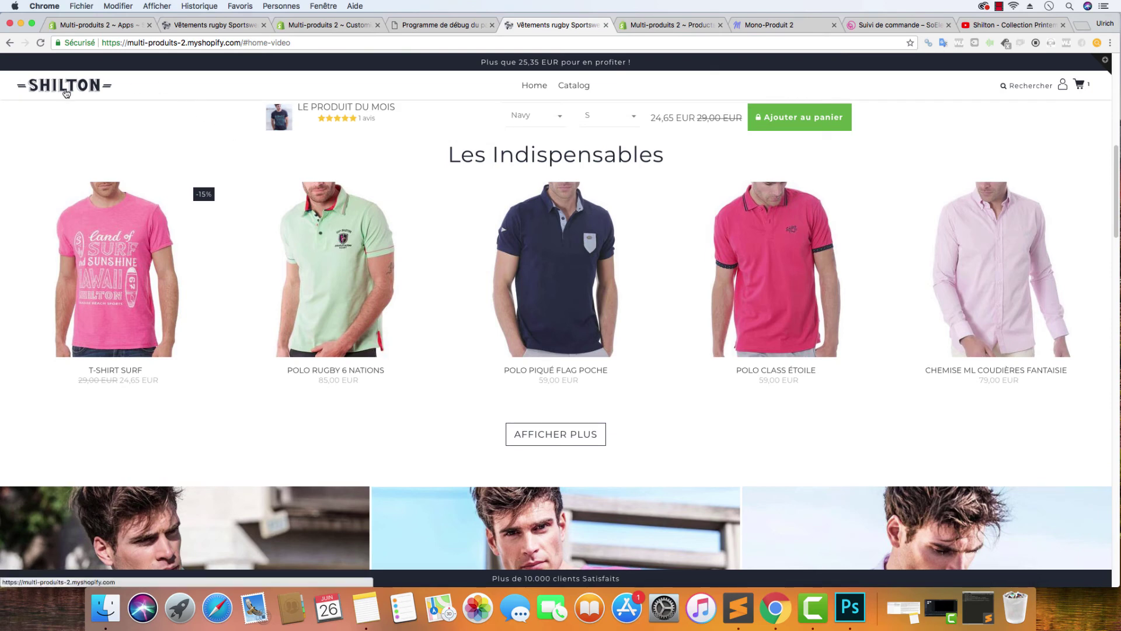
{"action": "right_click", "coordinate": [228, 39]}
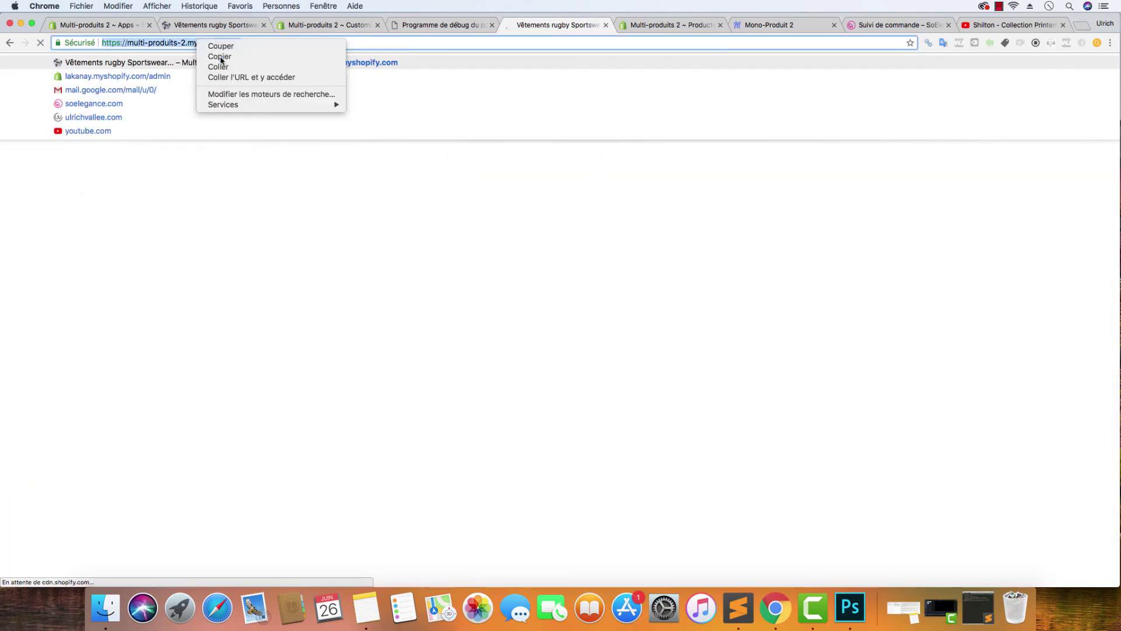
{"action": "left_click", "coordinate": [243, 53]}
- Replace the address in the sharing debugger with the copied store URL, debug it again and close the debugger page
{"action": "left_click", "coordinate": [442, 24]}
{"action": "left_click", "coordinate": [448, 167]}
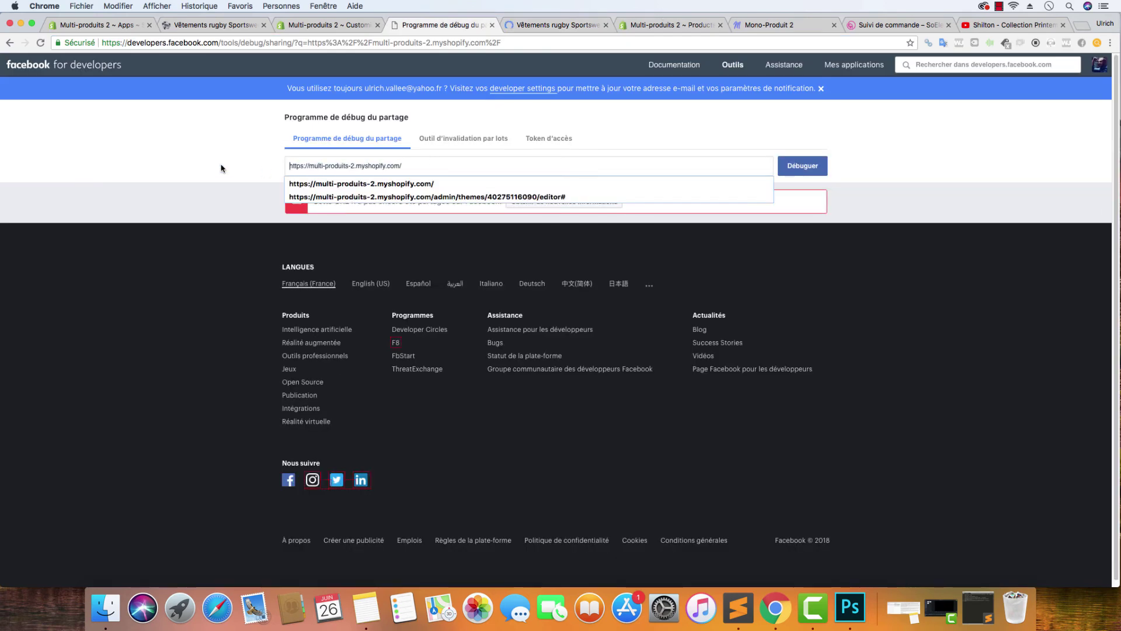
{"action": "key", "text": "super+a"}
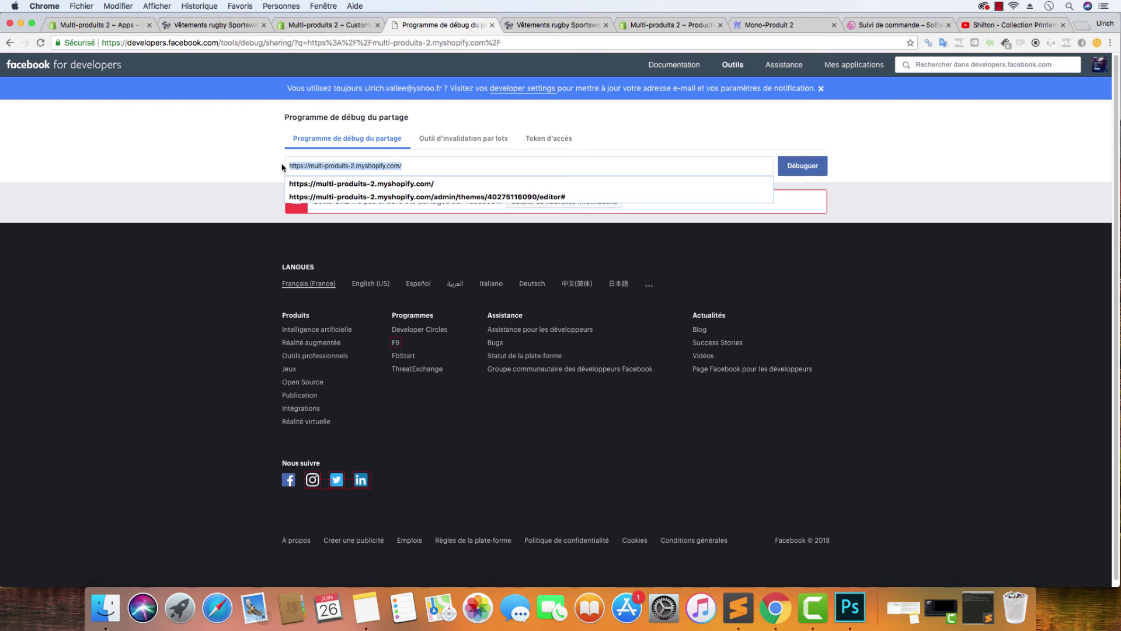
{"action": "key", "text": "super+v"}
{"action": "left_click", "coordinate": [802, 165]}
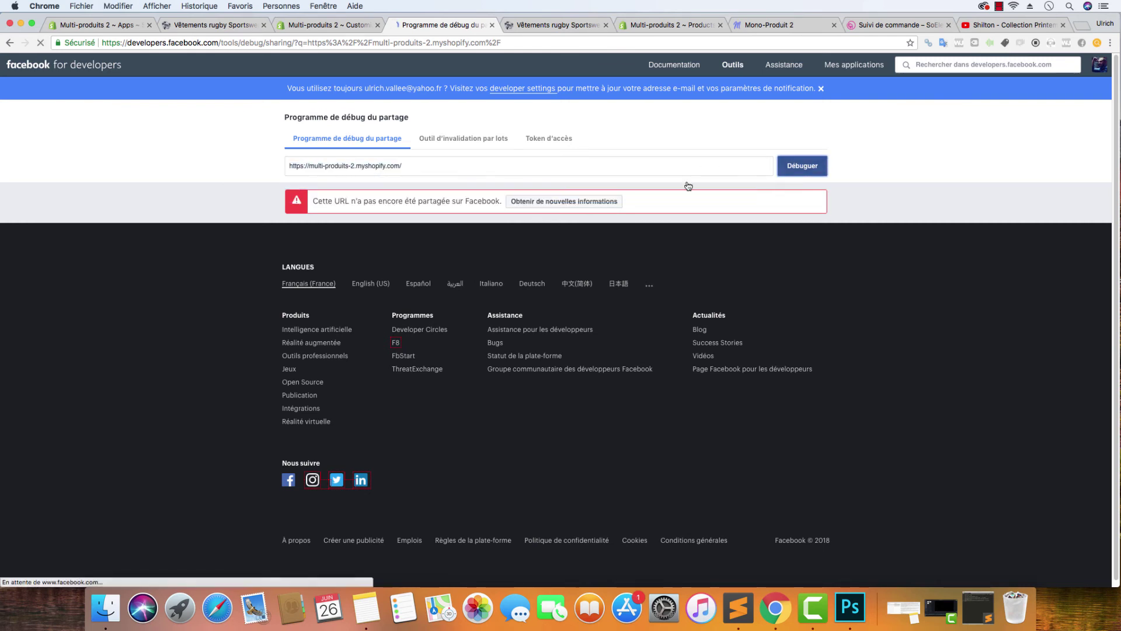
{"action": "left_click", "coordinate": [492, 25]}
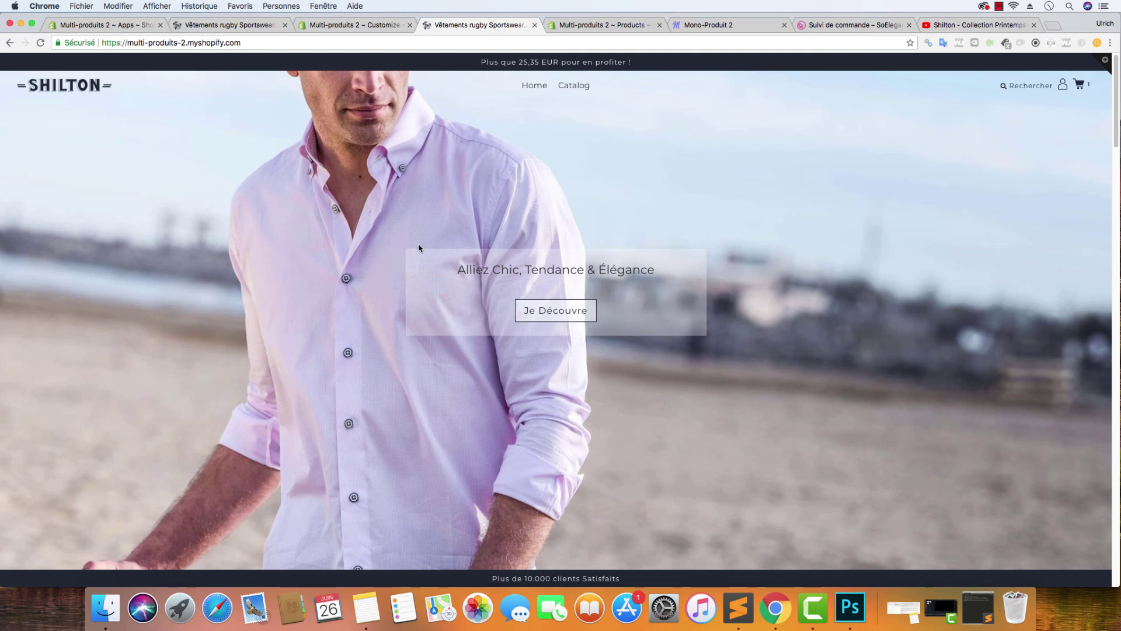
- Return to the theme editor, leave the General settings and open the Cart theme settings
{"action": "left_click", "coordinate": [349, 25]}
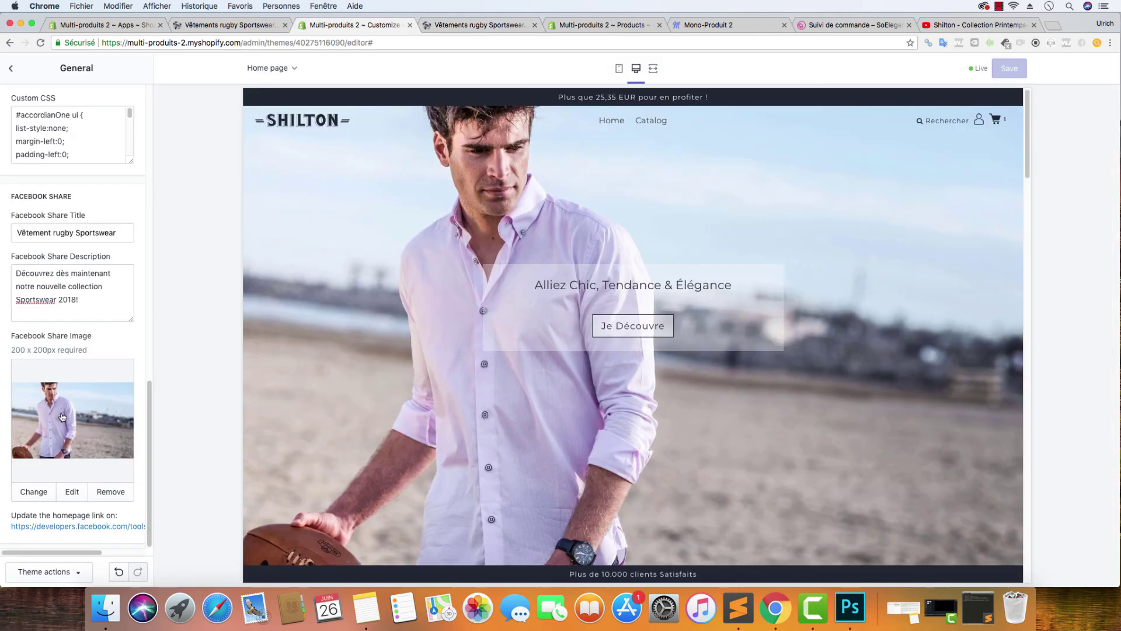
{"action": "left_click", "coordinate": [11, 68]}
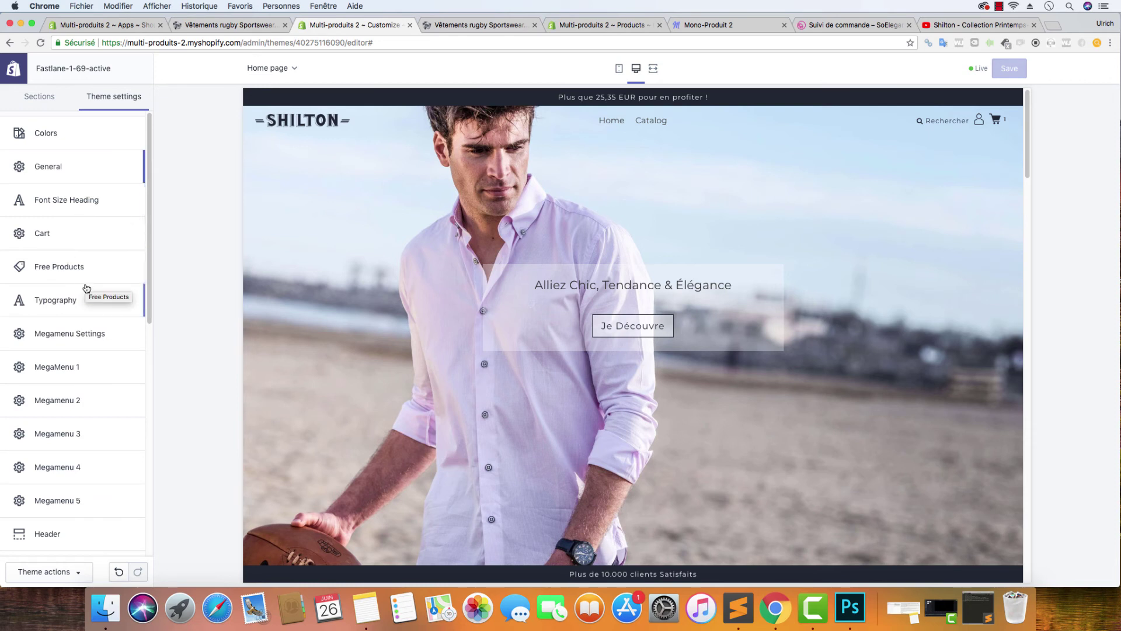
{"action": "scroll", "coordinate": [87, 292], "scroll_direction": "down", "scroll_amount": 10}
{"action": "scroll", "coordinate": [89, 295], "scroll_direction": "up", "scroll_amount": 10}
{"action": "mouse_move", "coordinate": [992, 121]}
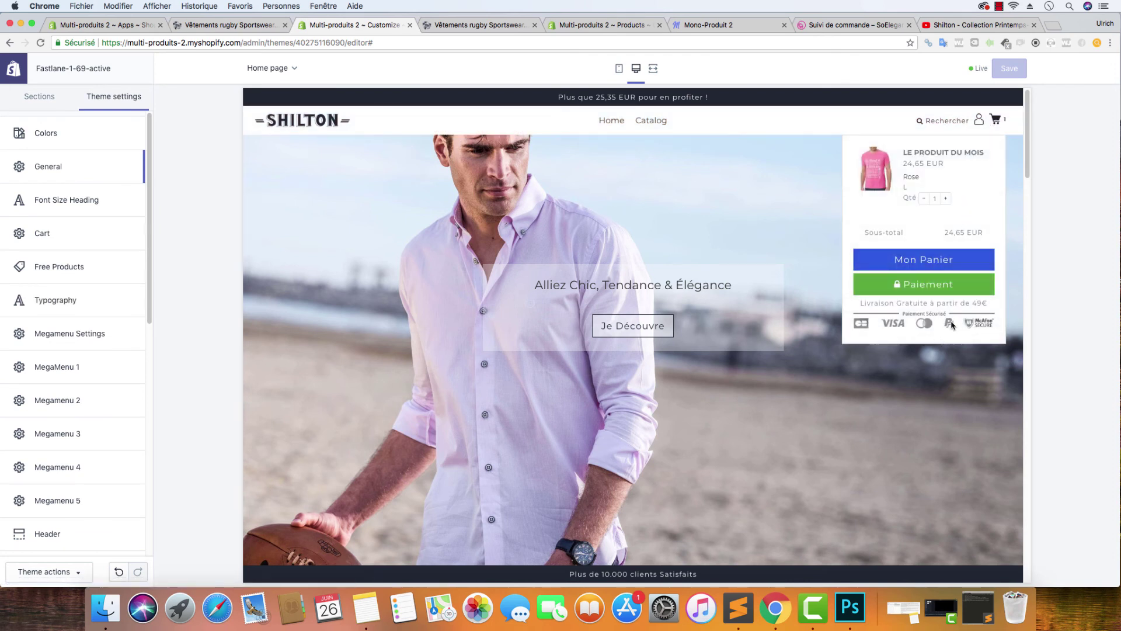
{"action": "left_click", "coordinate": [97, 230]}
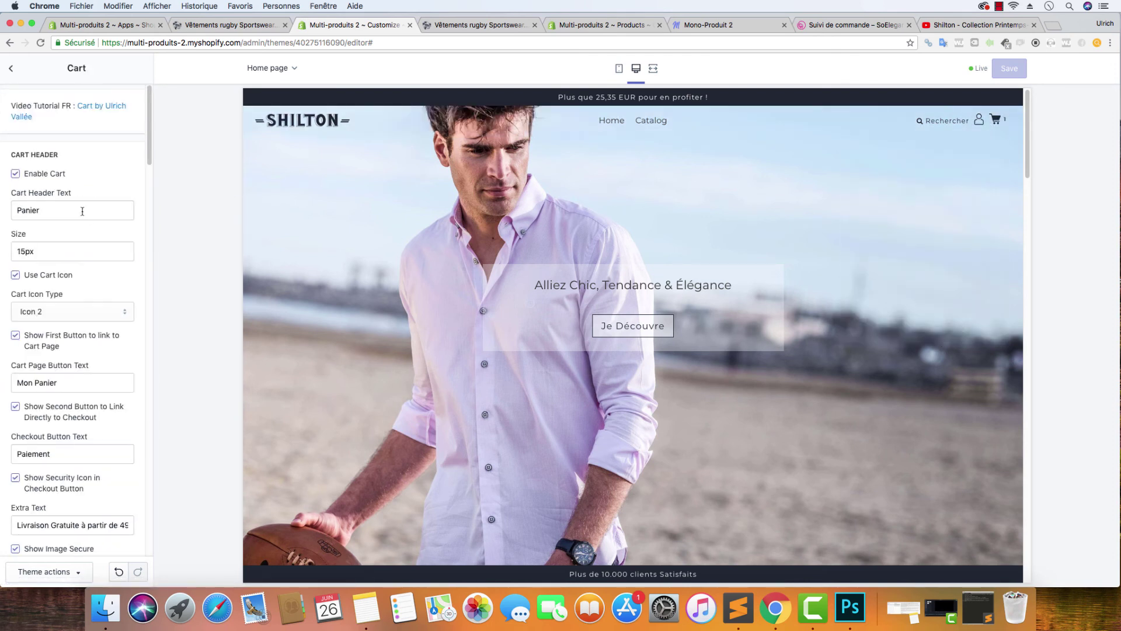
- Change the header cart's Extra Text to "Livraison Gratuite à partir de 50EUR"
{"action": "scroll", "coordinate": [82, 214], "scroll_direction": "down", "scroll_amount": 1}
{"action": "scroll", "coordinate": [85, 214], "scroll_direction": "down", "scroll_amount": 3}
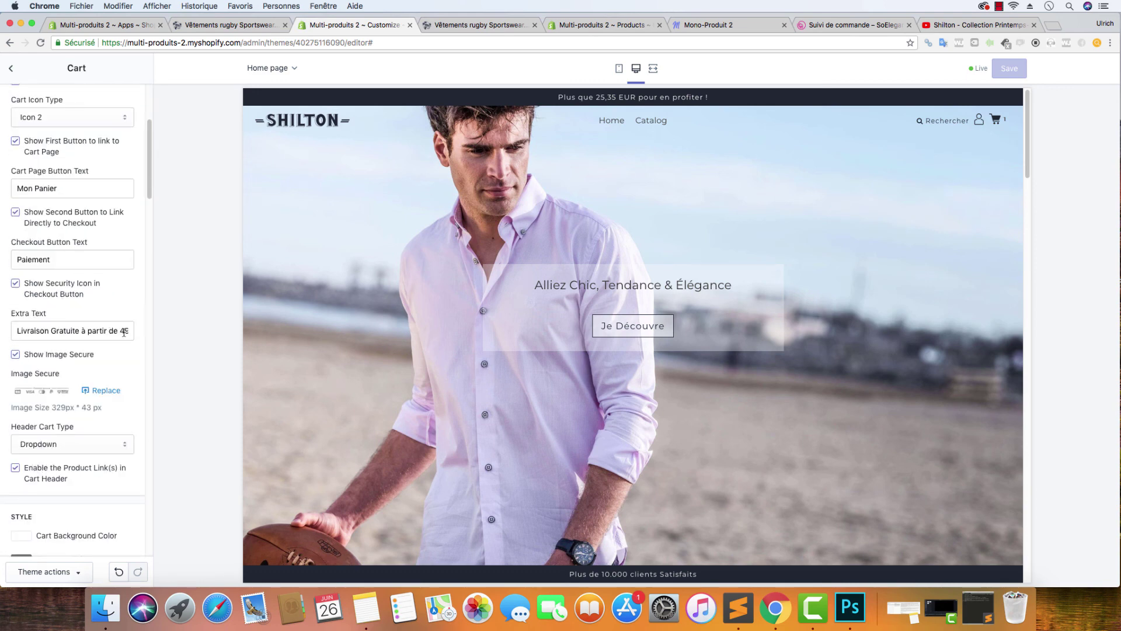
{"action": "double_click", "coordinate": [123, 332]}
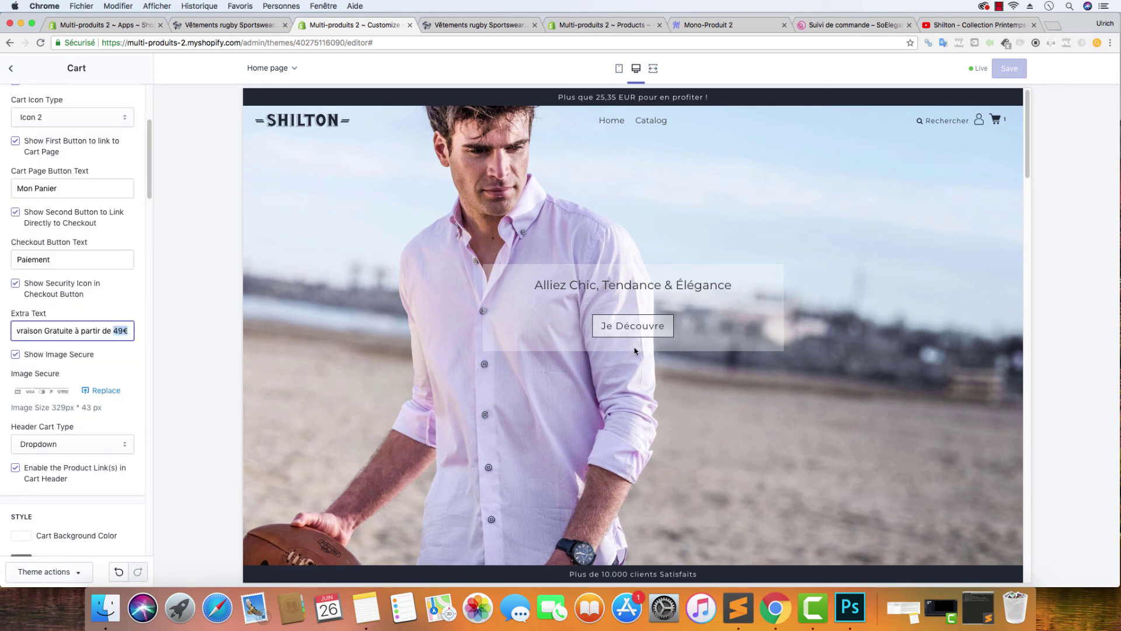
{"action": "type", "text": "50"}
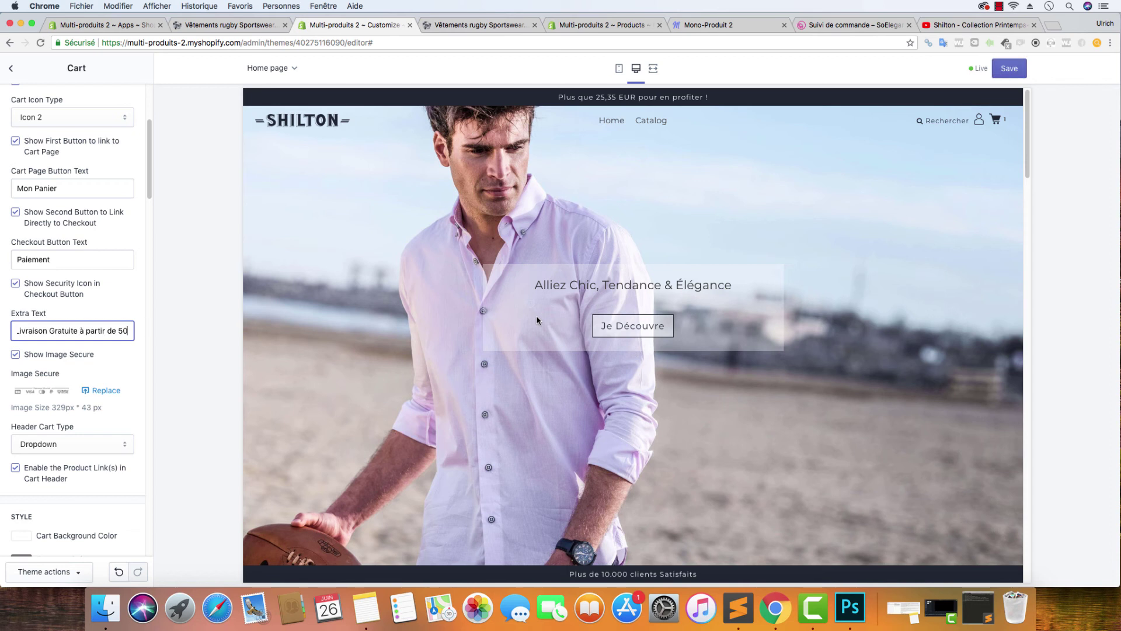
{"action": "type", "text": "EUR"}
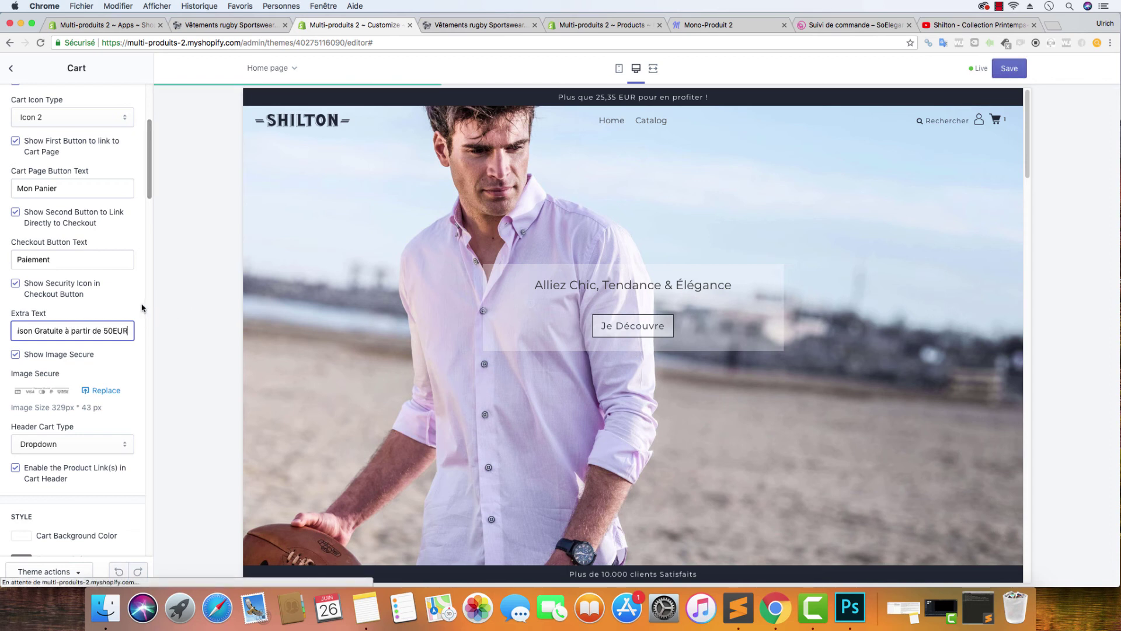
{"action": "left_click", "coordinate": [143, 306]}
{"action": "mouse_move", "coordinate": [998, 125]}
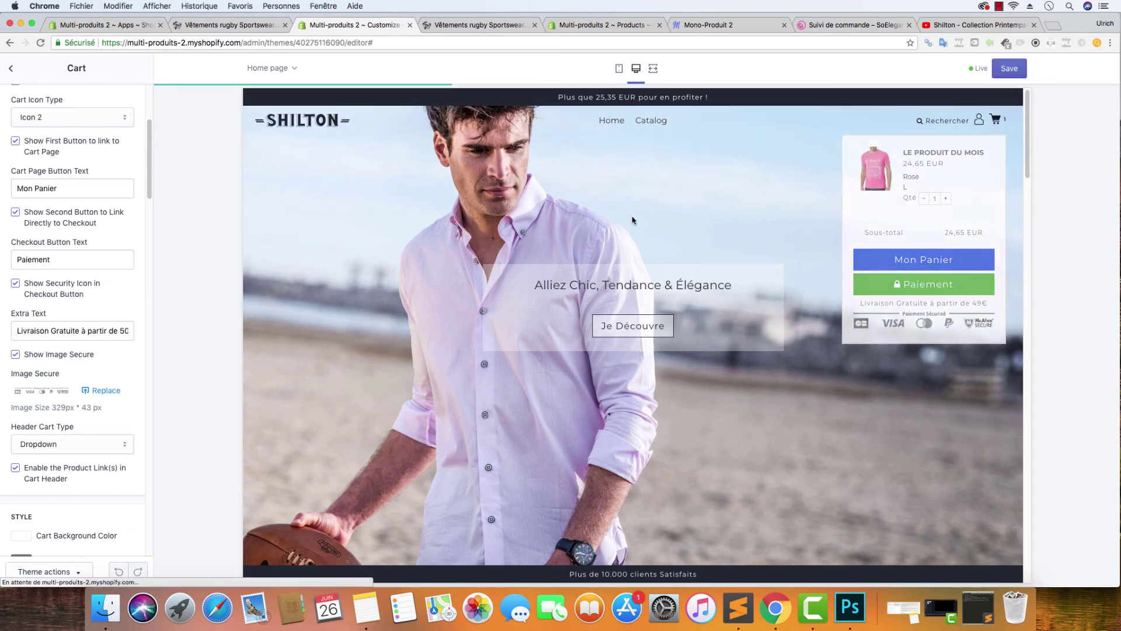
- Save the secure payment image from the Mono-Produit 2 store's cart dropdown as cart_checkout_icon in the Multi-produits1 - Shilton folder
{"action": "left_click", "coordinate": [106, 390]}
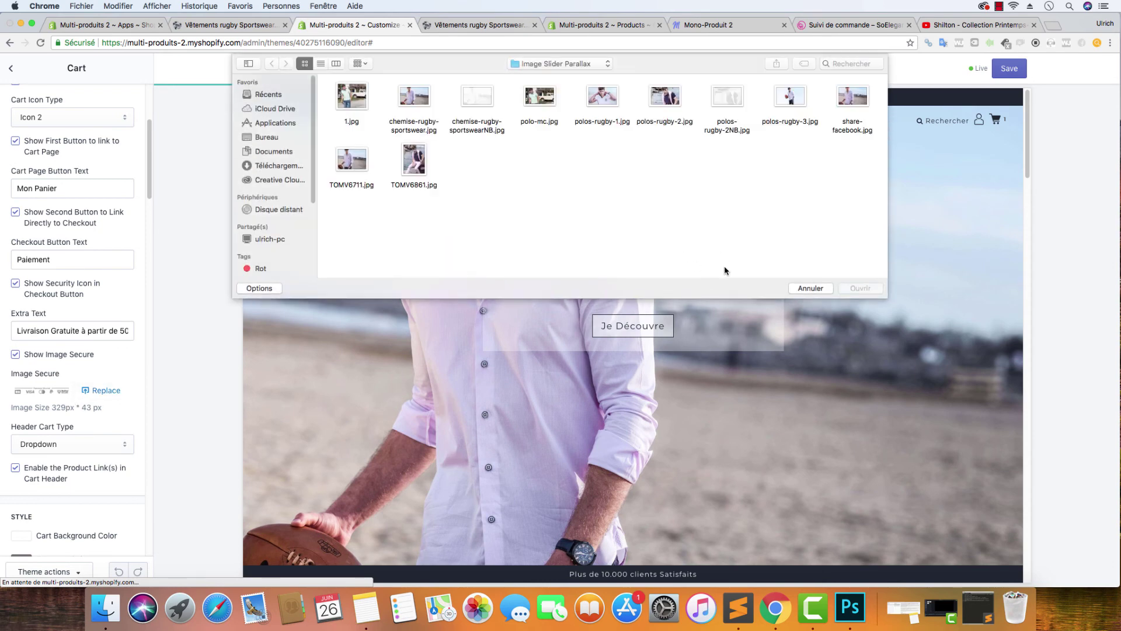
{"action": "left_click", "coordinate": [811, 288]}
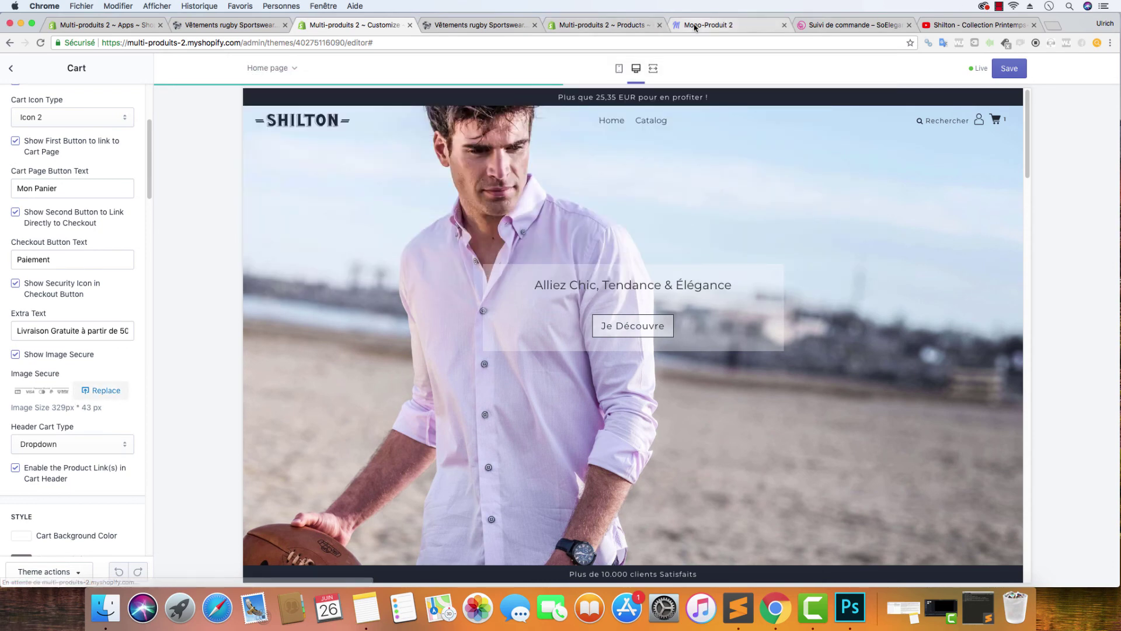
{"action": "left_click", "coordinate": [695, 24]}
{"action": "scroll", "coordinate": [700, 126], "scroll_direction": "down", "scroll_amount": 10}
{"action": "scroll", "coordinate": [679, 173], "scroll_direction": "down", "scroll_amount": 10}
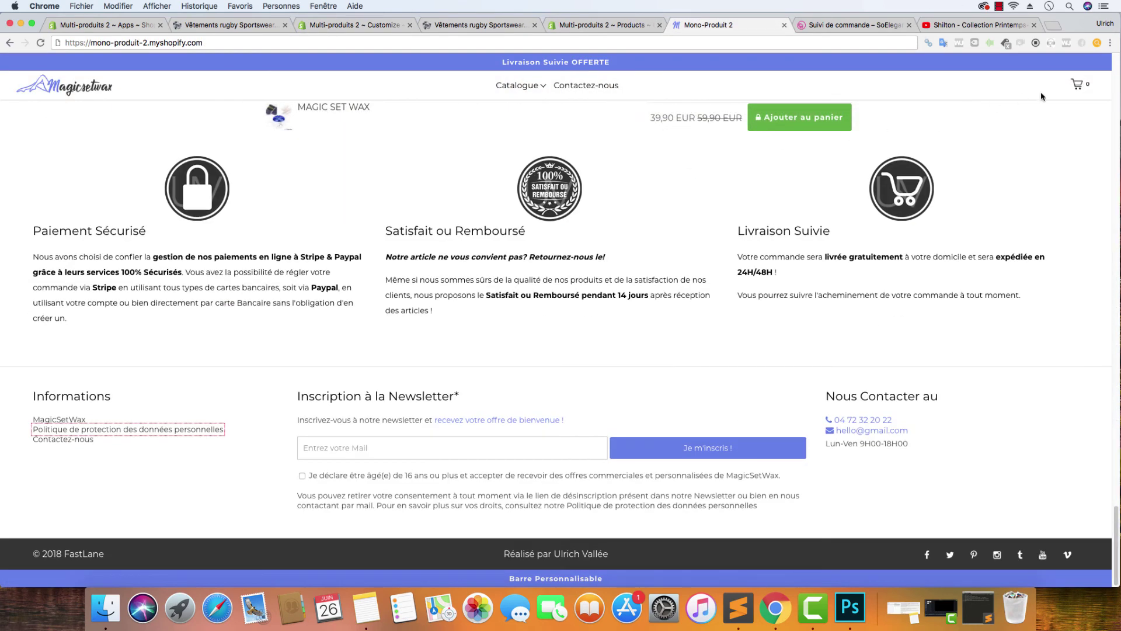
{"action": "mouse_move", "coordinate": [1075, 88]}
{"action": "right_click", "coordinate": [1017, 245]}
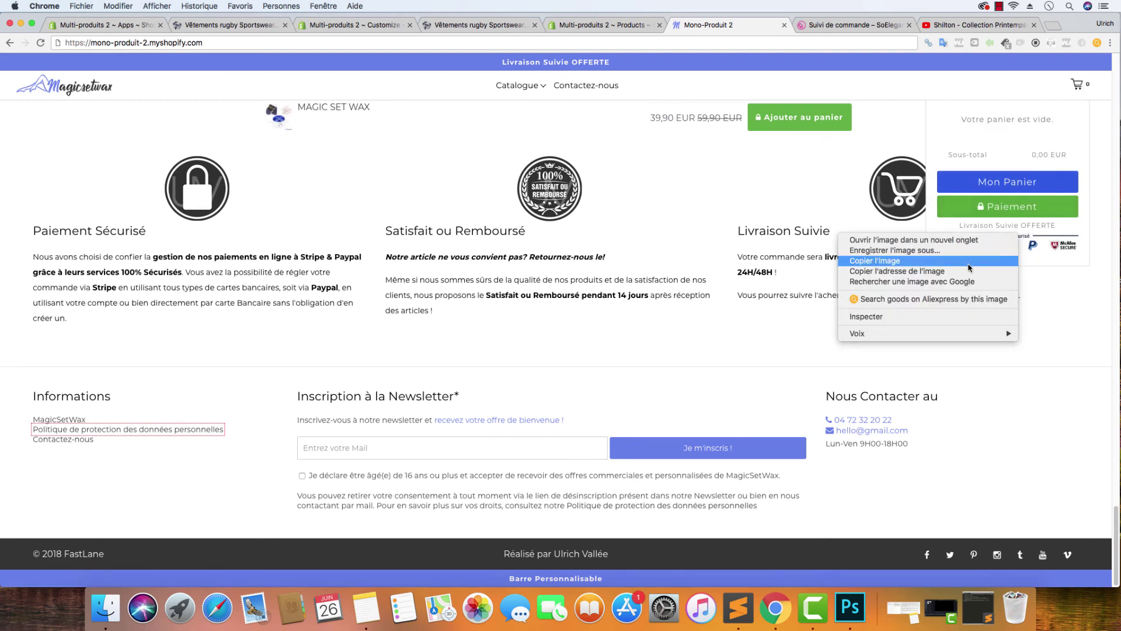
{"action": "left_click", "coordinate": [1004, 250]}
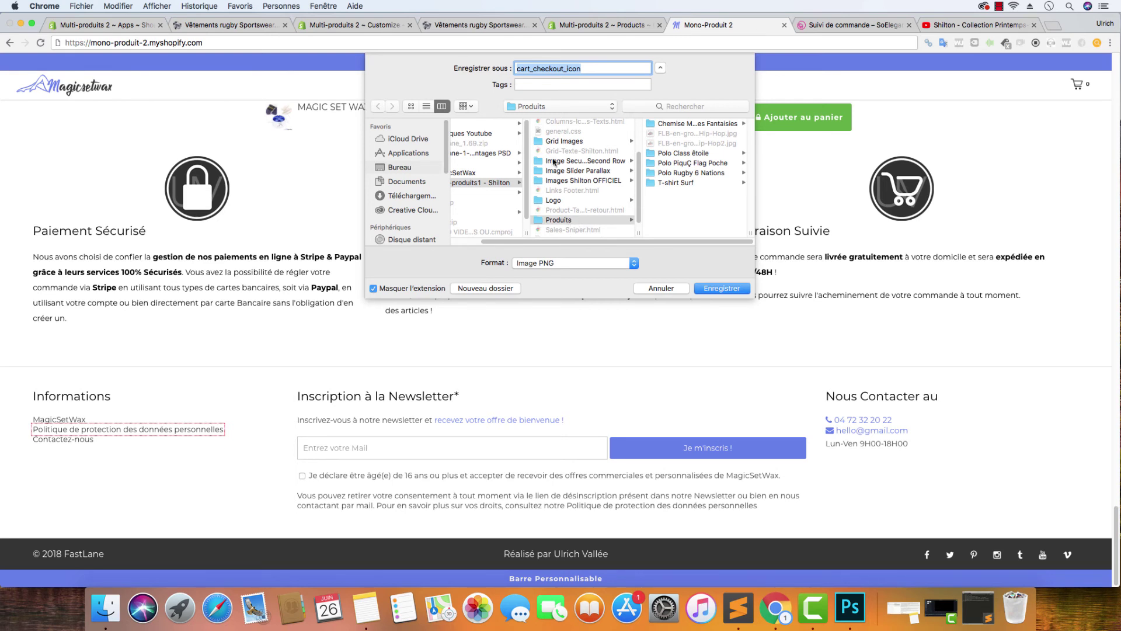
{"action": "scroll", "coordinate": [526, 160], "scroll_direction": "left", "scroll_amount": 2}
{"action": "left_click", "coordinate": [498, 186]}
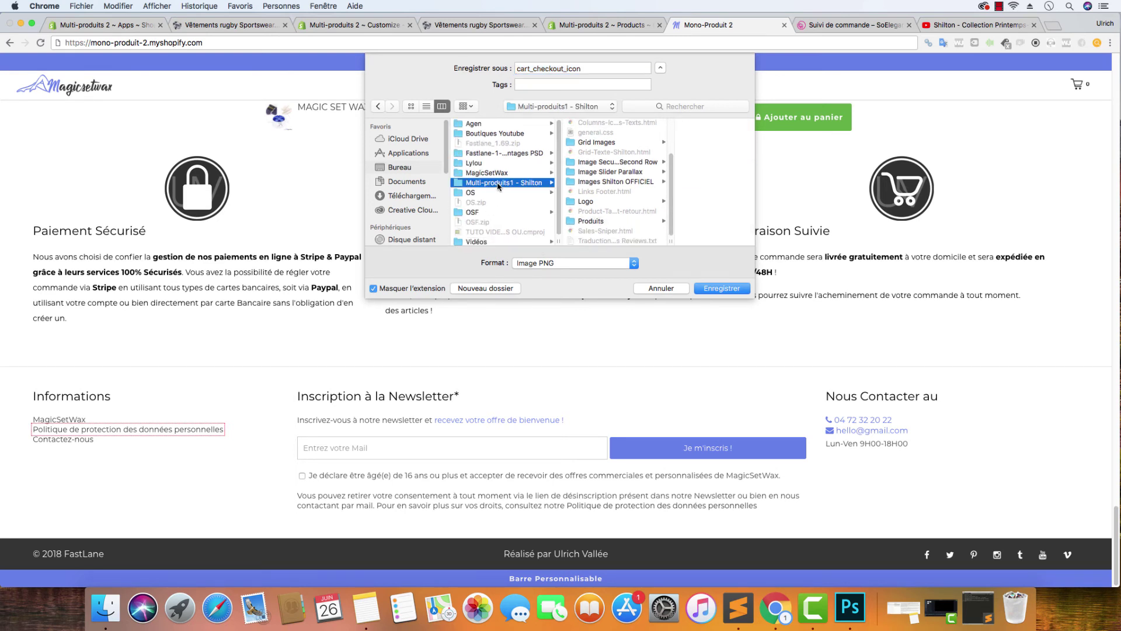
{"action": "left_click", "coordinate": [721, 288]}
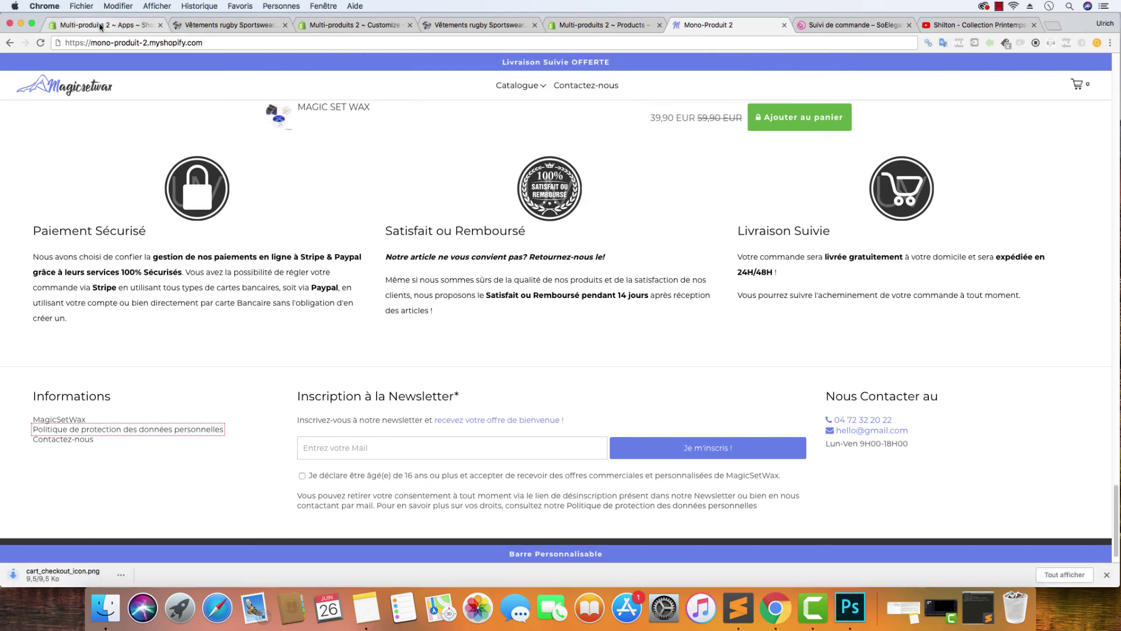
- Replace the cart's Image Secure with cart_checkout_icon.png from the Multi-produits1 - Shilton folder and save the theme settings
{"action": "left_click", "coordinate": [99, 24]}
{"action": "key", "text": "super+3"}
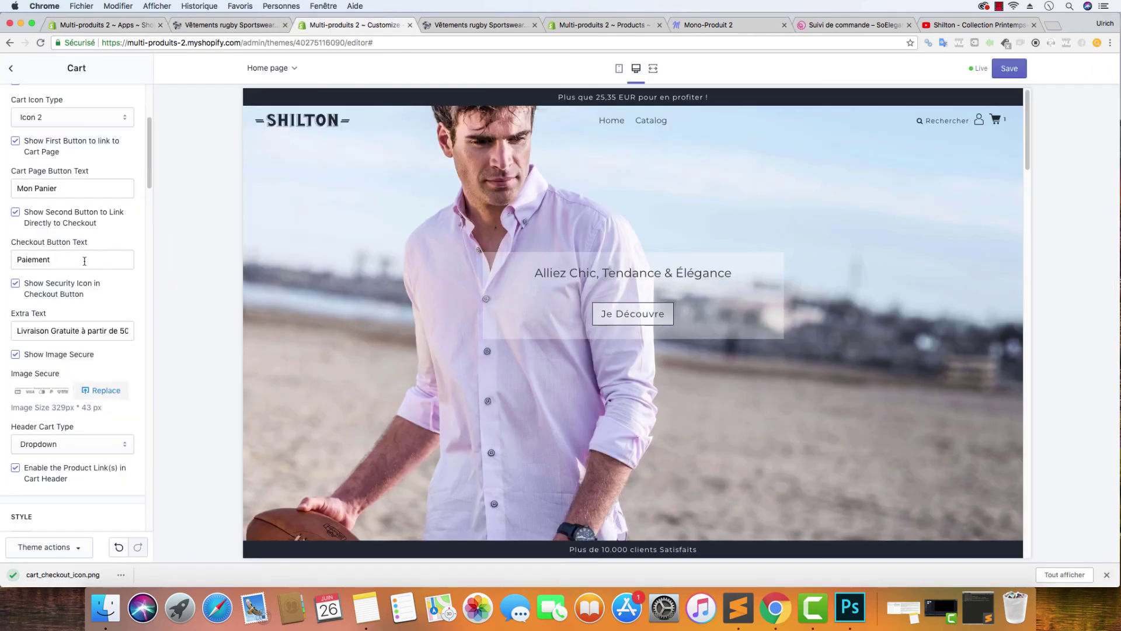
{"action": "left_click", "coordinate": [93, 390]}
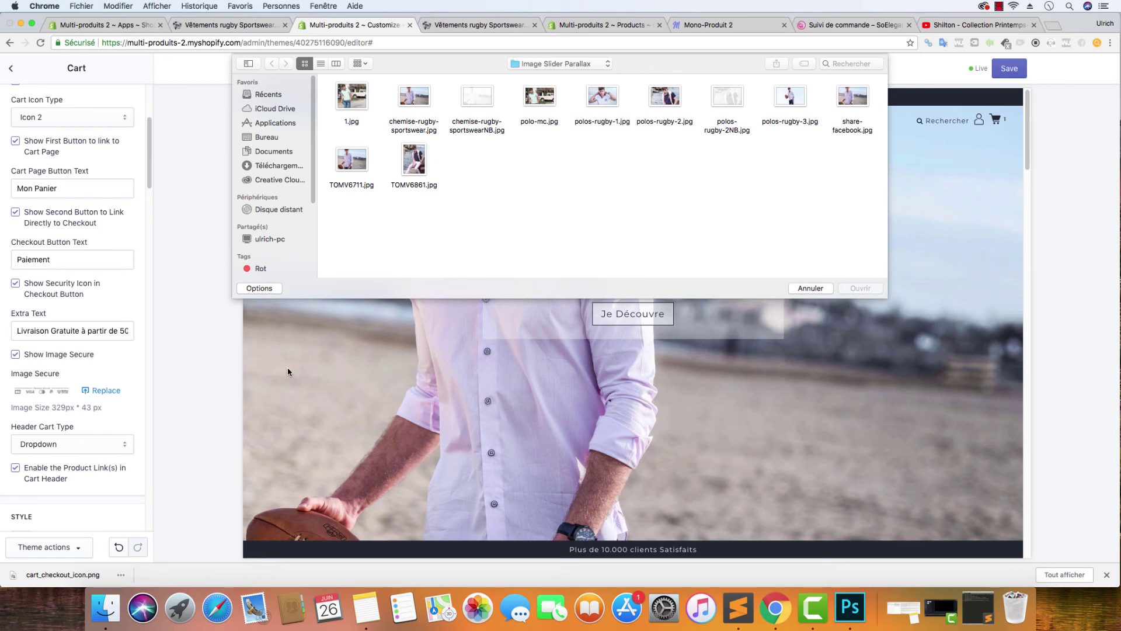
{"action": "left_click", "coordinate": [546, 66]}
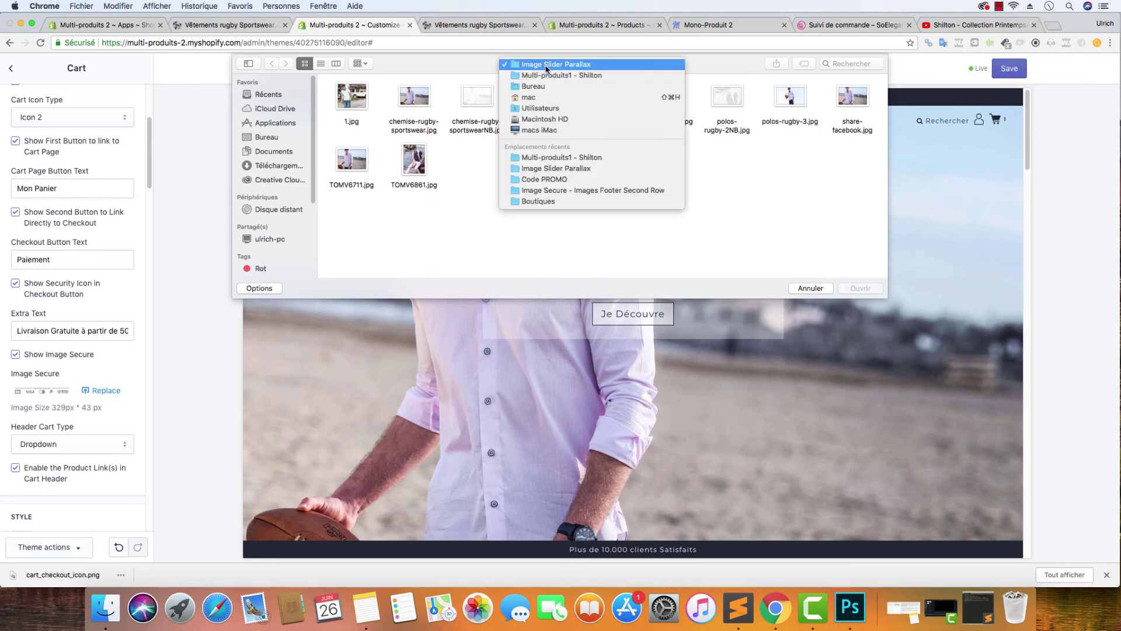
{"action": "left_click", "coordinate": [546, 80]}
{"action": "left_click", "coordinate": [552, 104]}
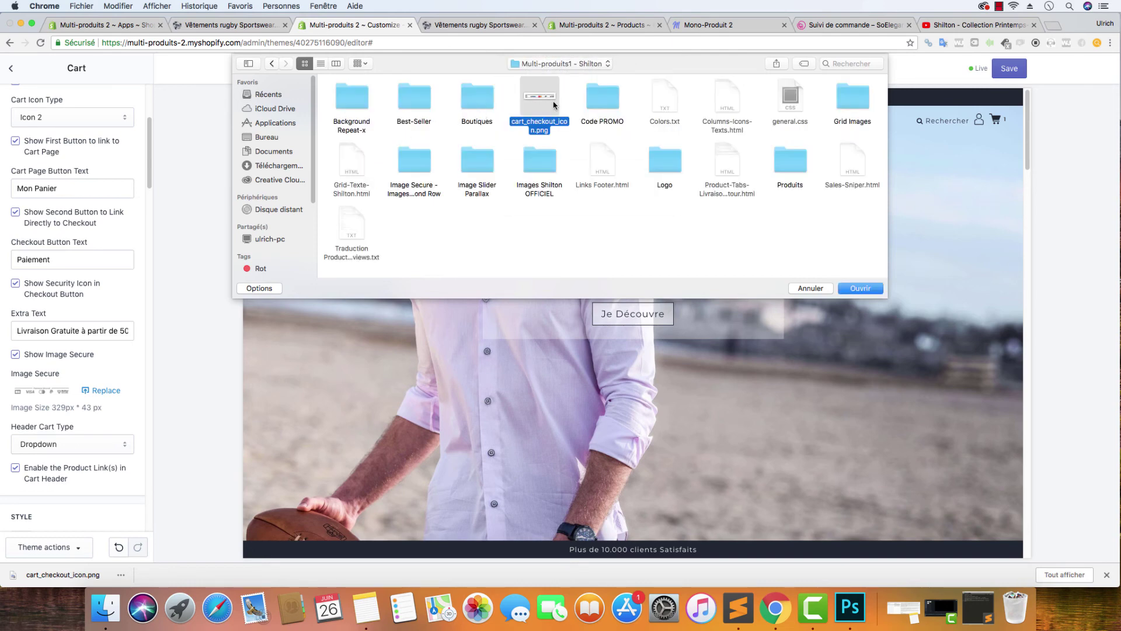
{"action": "left_click", "coordinate": [861, 289]}
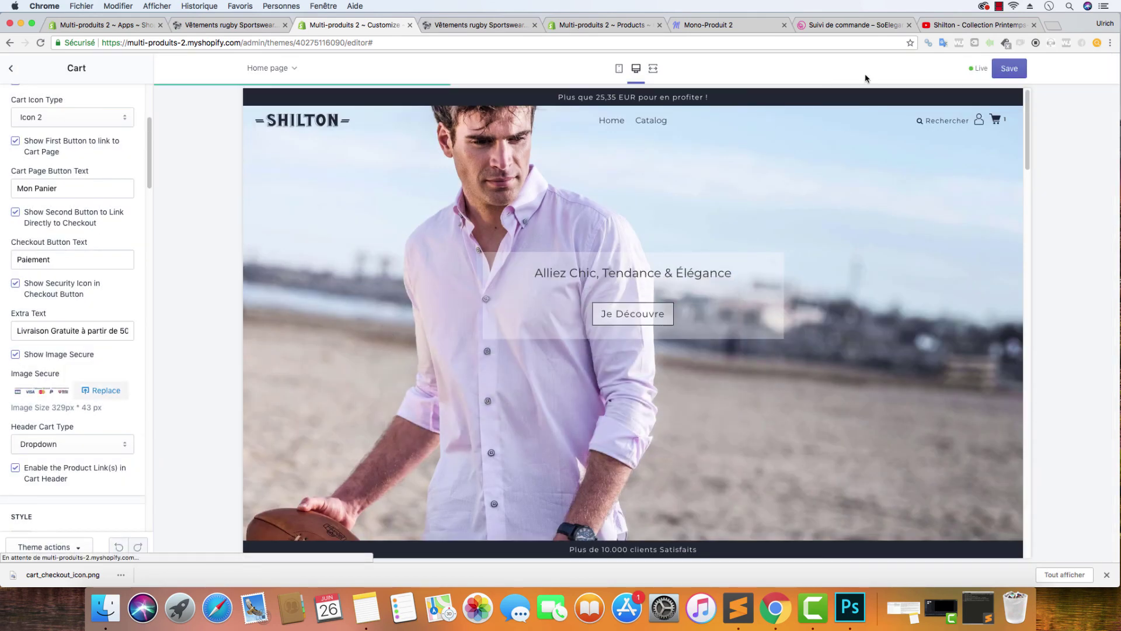
{"action": "left_click", "coordinate": [1002, 68]}
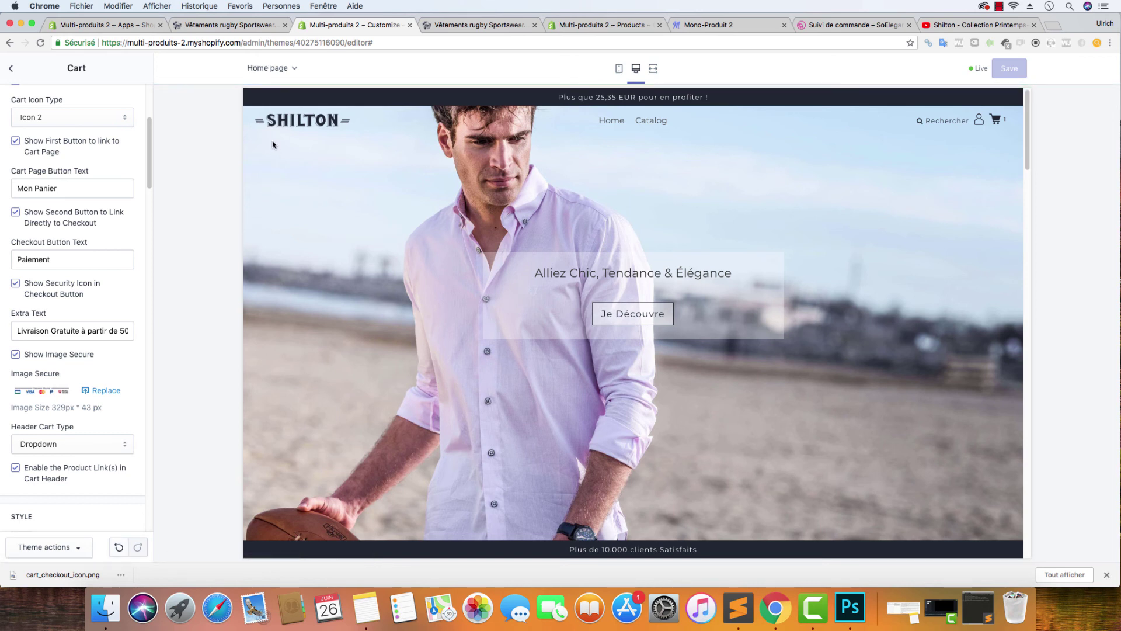
- Check the header cart dropdown's extra text and secure payment image in the editor preview and on the storefront
{"action": "mouse_move", "coordinate": [996, 119]}
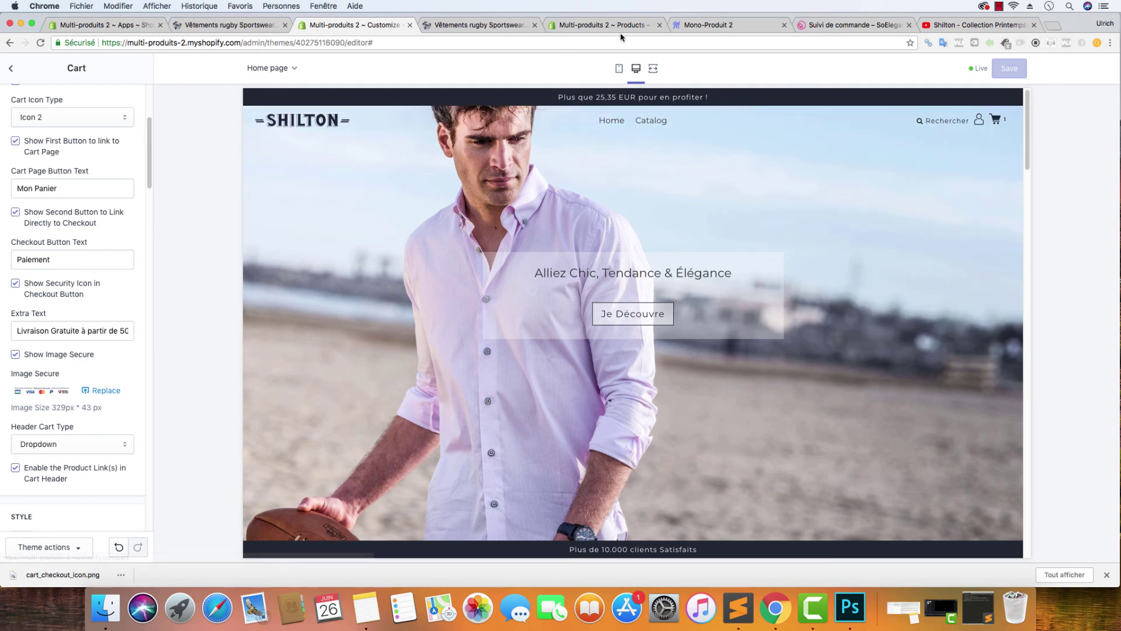
{"action": "left_click", "coordinate": [510, 25]}
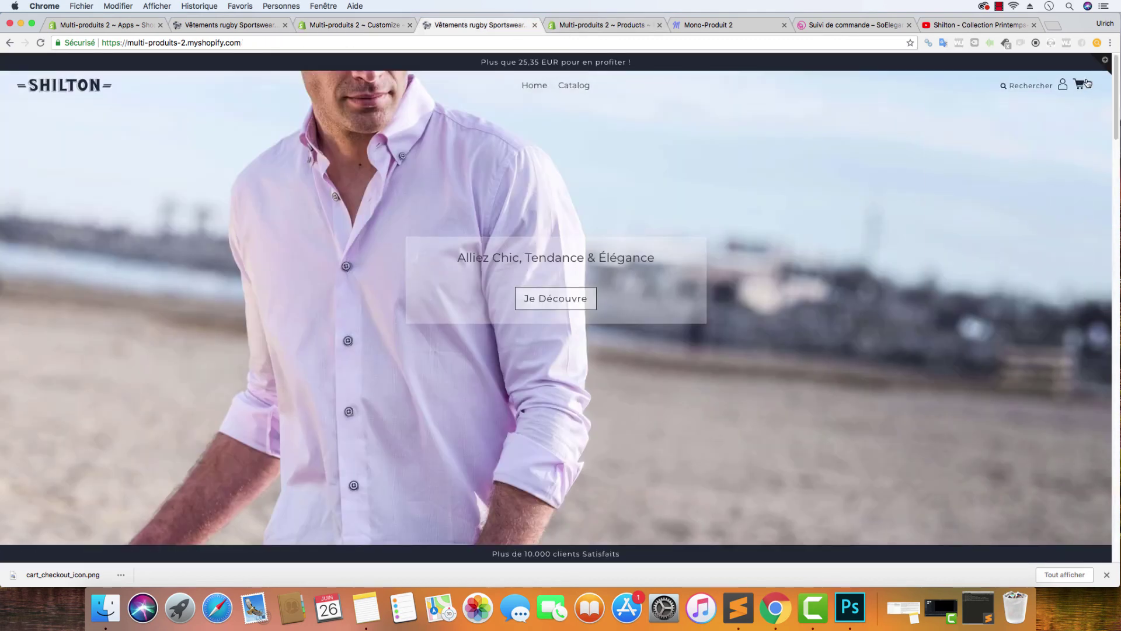
{"action": "mouse_move", "coordinate": [1080, 84]}
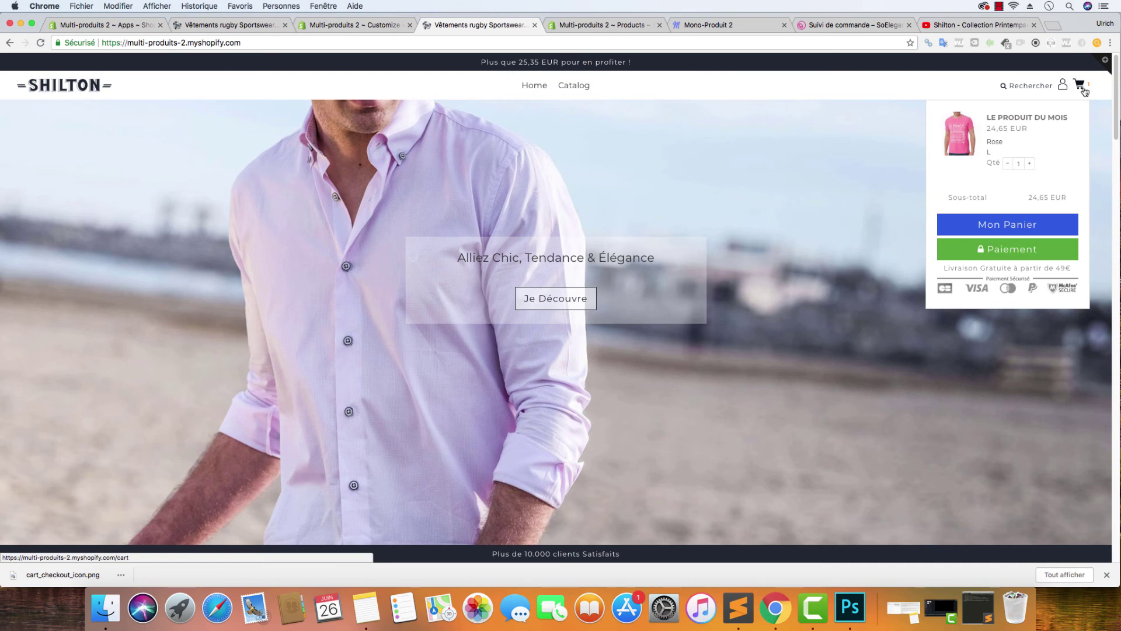
{"action": "left_click", "coordinate": [386, 25]}
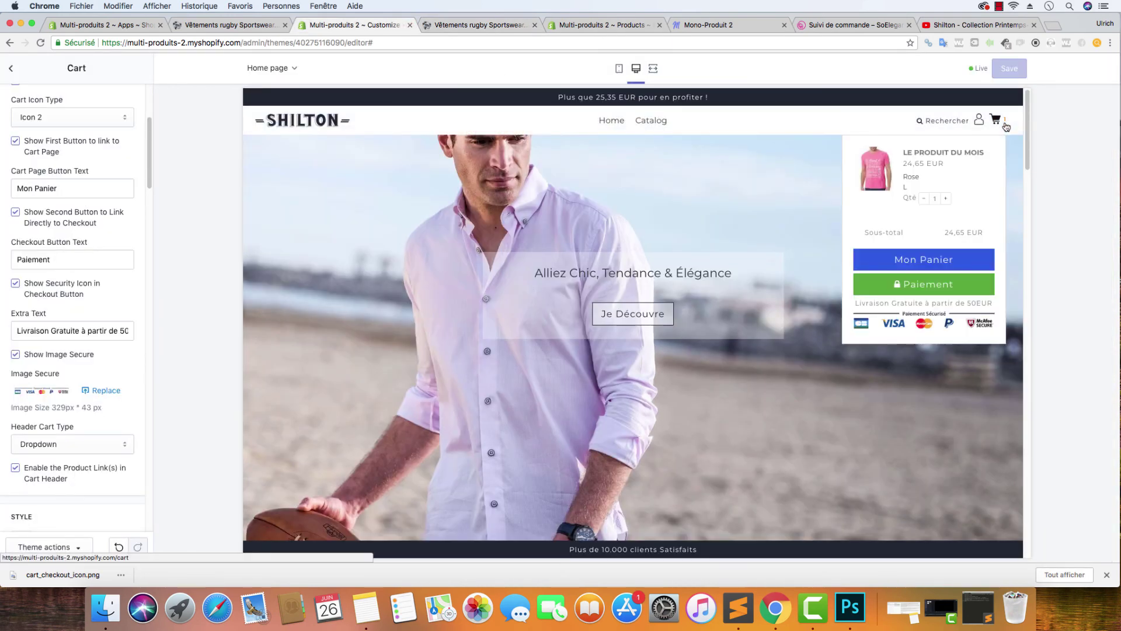
- Set the Cart Icon Text Color Hover to the recently used dark navy #1E2633 and save the theme settings
{"action": "scroll", "coordinate": [30, 193], "scroll_direction": "down", "scroll_amount": 10}
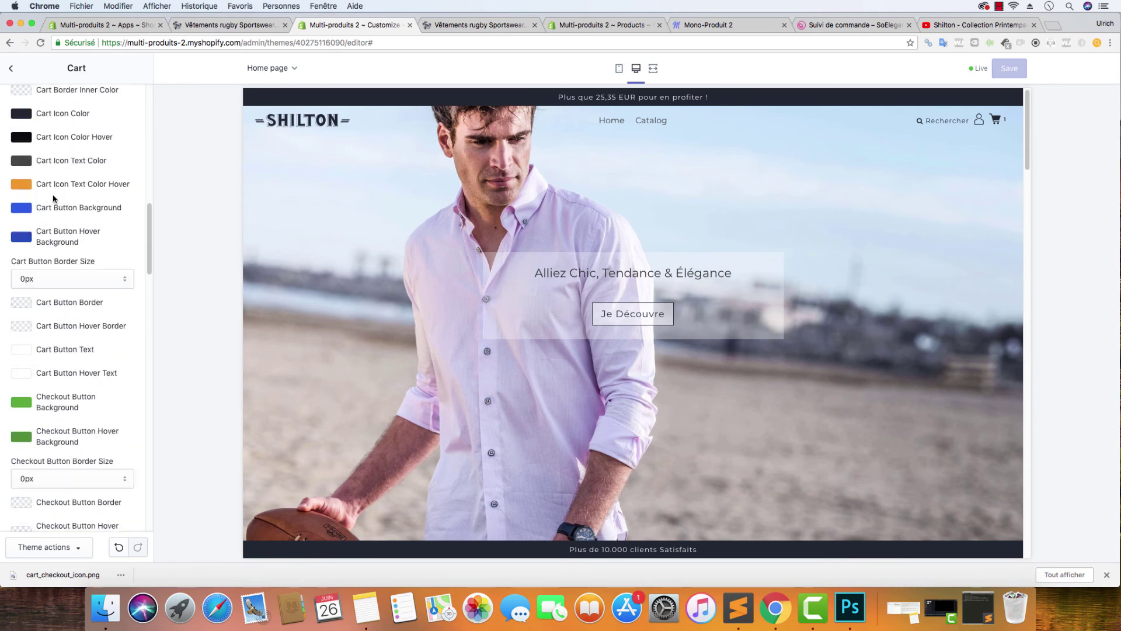
{"action": "scroll", "coordinate": [25, 213], "scroll_direction": "up", "scroll_amount": 5}
{"action": "left_click", "coordinate": [21, 375]}
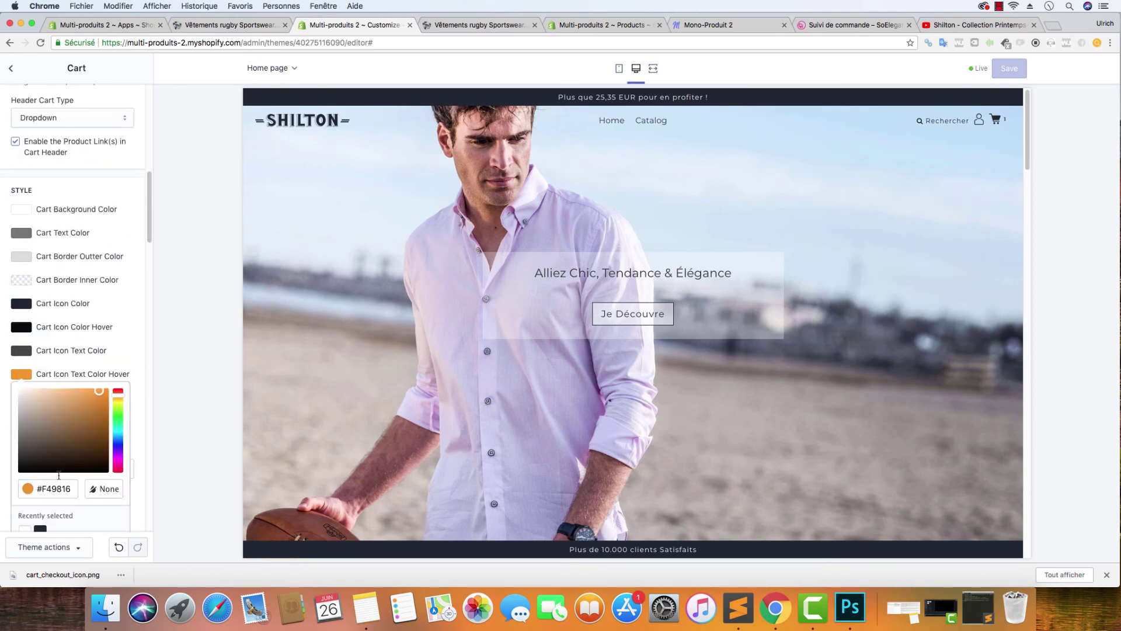
{"action": "scroll", "coordinate": [68, 480], "scroll_direction": "down", "scroll_amount": 1}
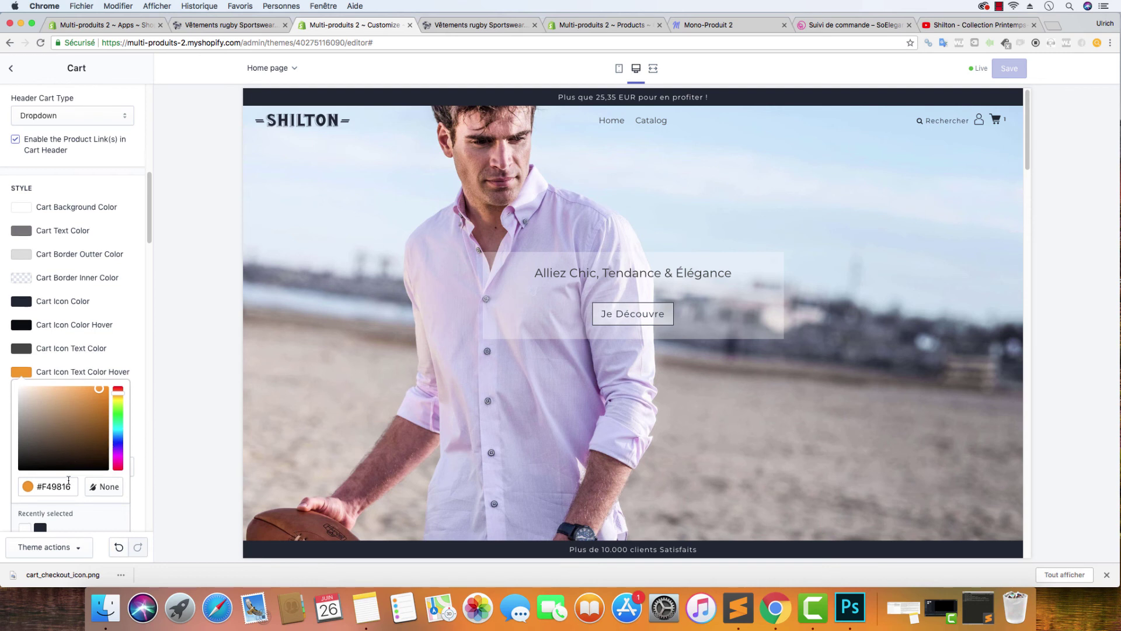
{"action": "left_click", "coordinate": [41, 532]}
{"action": "left_click", "coordinate": [21, 372]}
{"action": "scroll", "coordinate": [45, 447], "scroll_direction": "down", "scroll_amount": 1}
{"action": "left_click", "coordinate": [40, 513]}
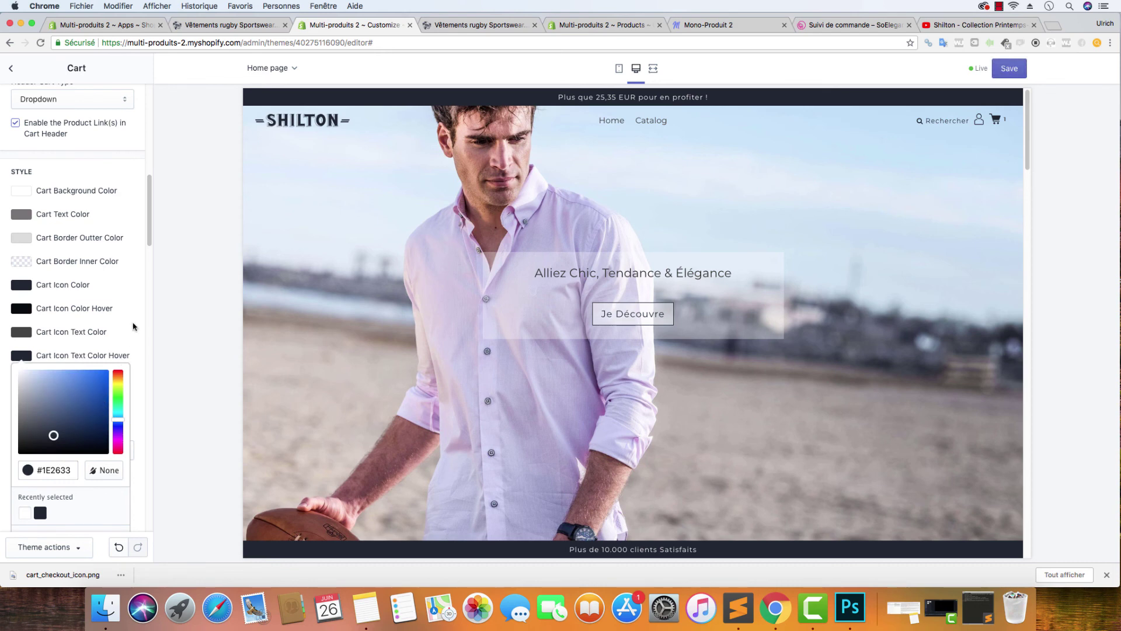
{"action": "left_click", "coordinate": [195, 298]}
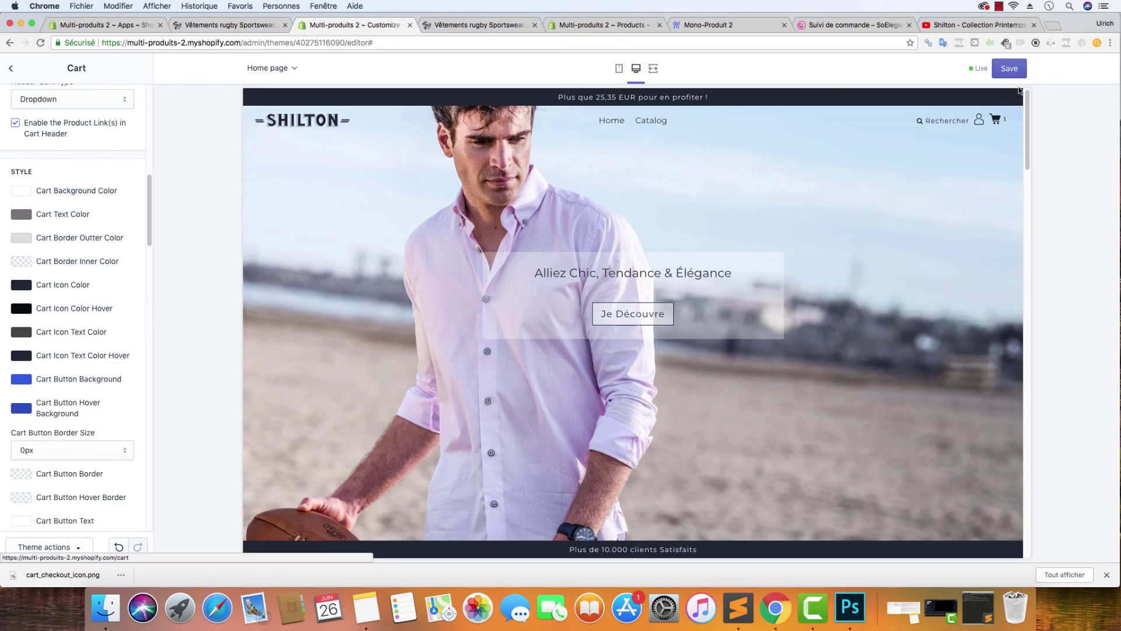
{"action": "left_click", "coordinate": [1009, 69]}
- Open the cart page on the storefront and examine its "J'accepte les CGV" line and secure payment image
{"action": "left_click", "coordinate": [517, 25]}
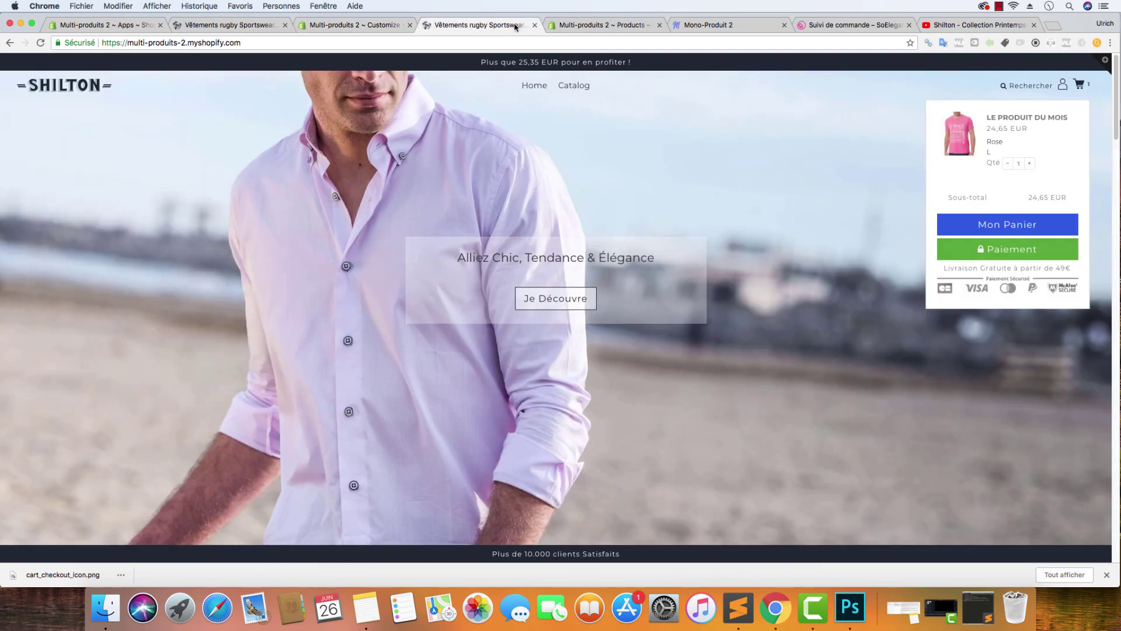
{"action": "left_click", "coordinate": [1079, 85]}
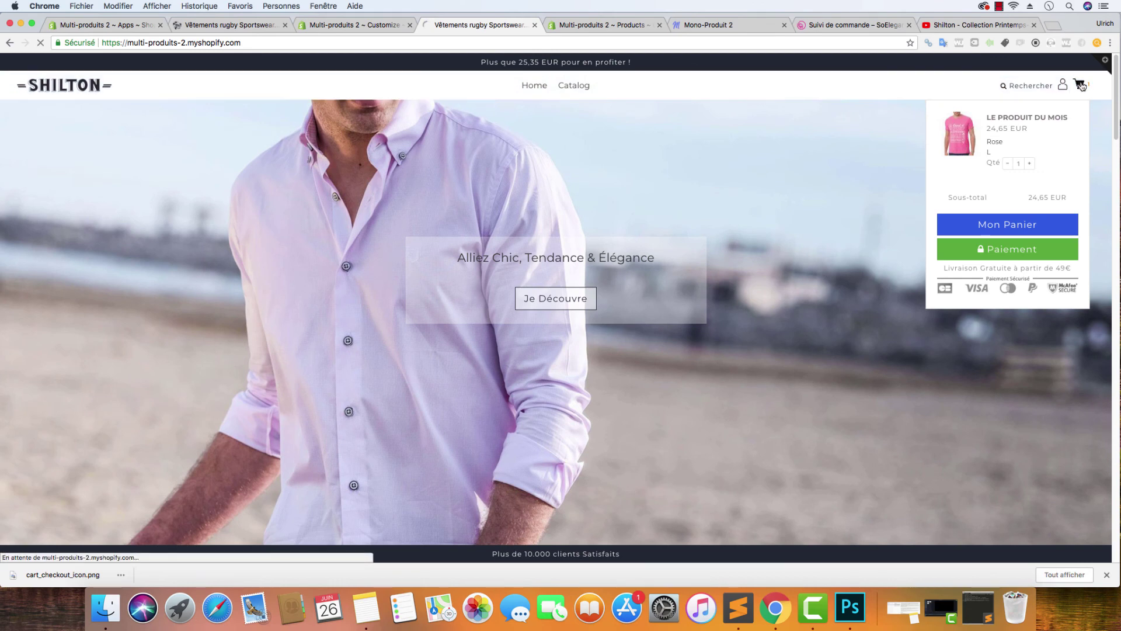
{"action": "key", "text": "super+l"}
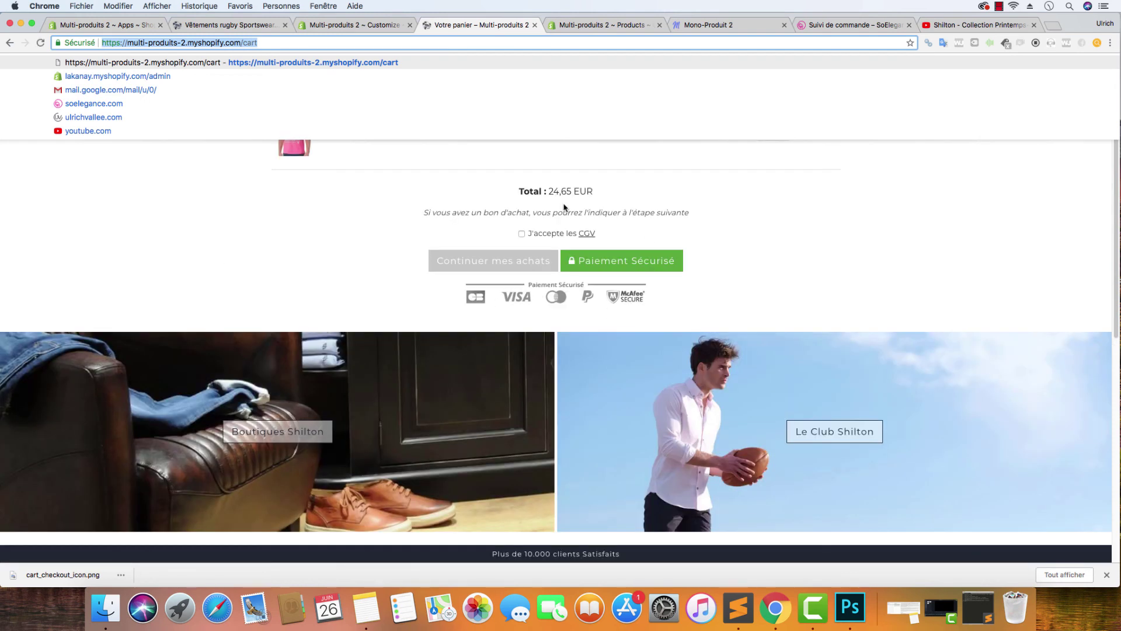
{"action": "left_click", "coordinate": [353, 222]}
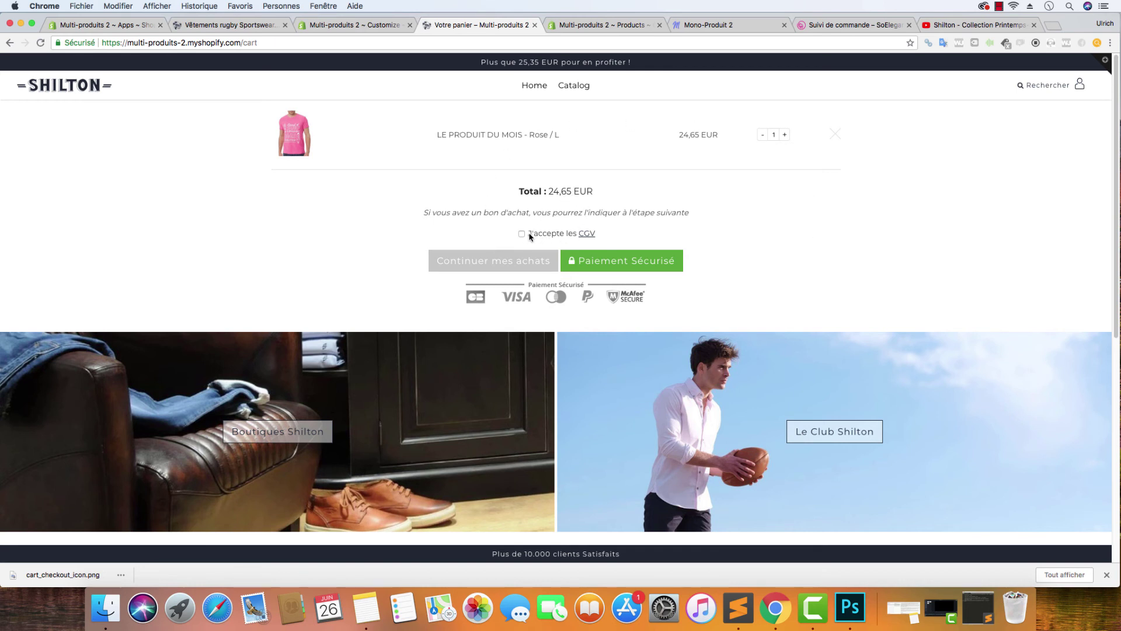
{"action": "left_click_drag", "start_coordinate": [528, 233], "coordinate": [618, 241]}
{"action": "left_click", "coordinate": [641, 240]}
- Load the cart page in the theme editor preview and reopen the Cart theme settings
{"action": "left_click", "coordinate": [356, 25]}
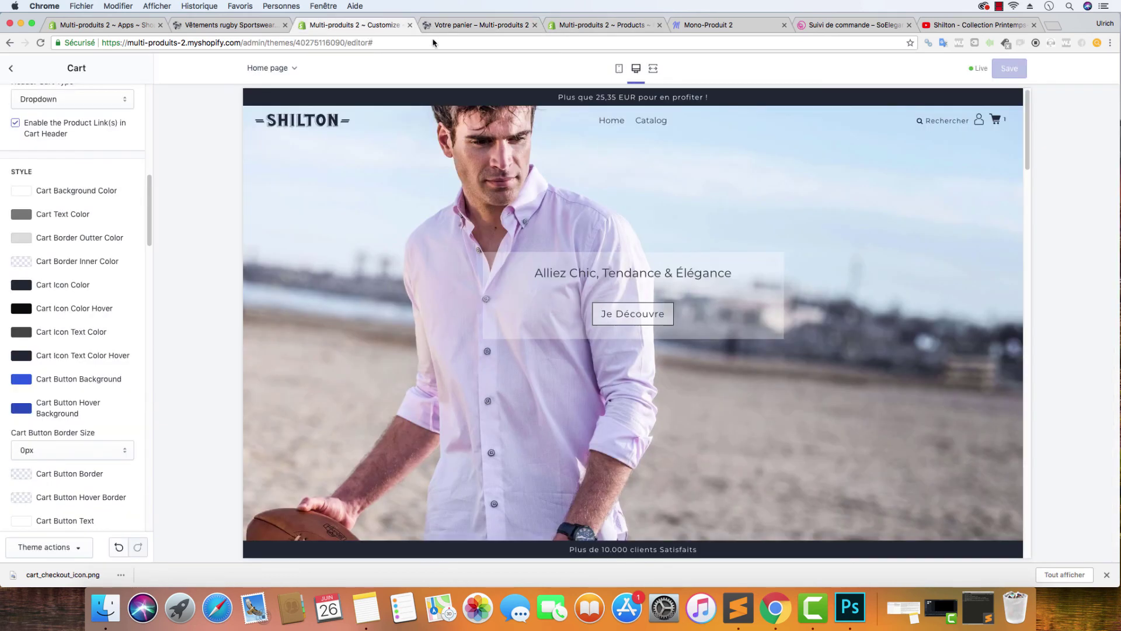
{"action": "mouse_move", "coordinate": [1003, 121]}
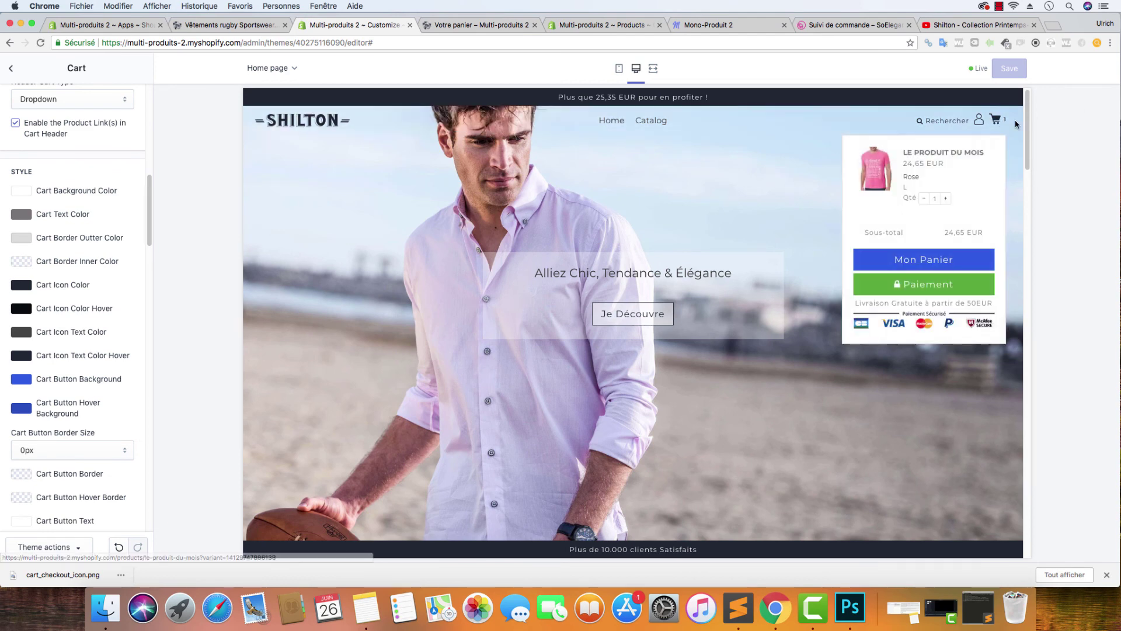
{"action": "left_click", "coordinate": [1001, 123]}
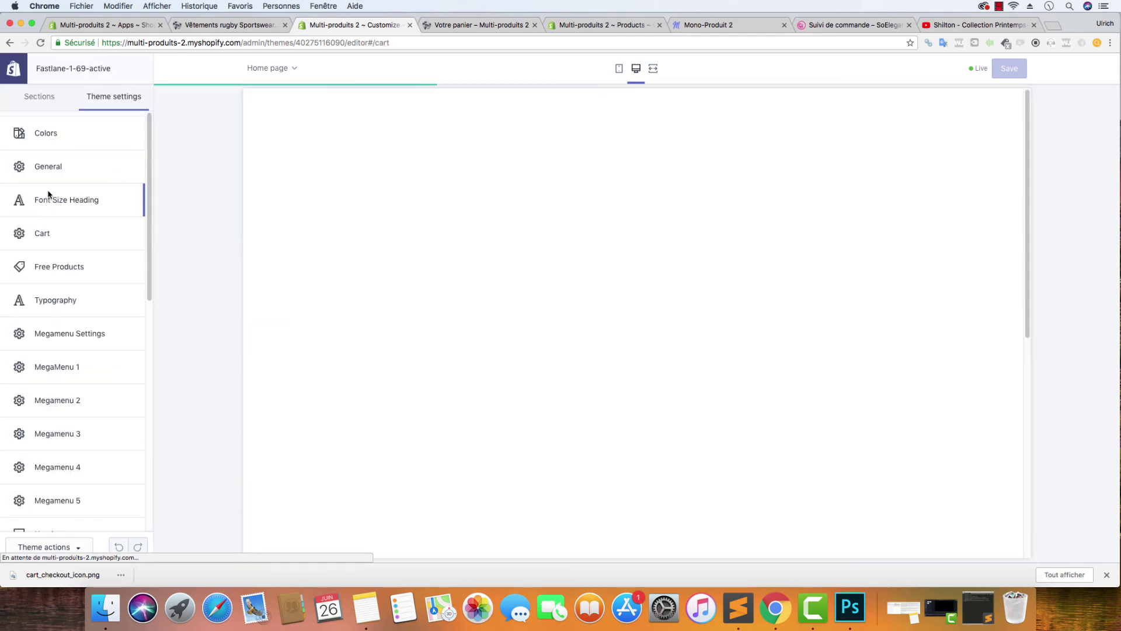
{"action": "left_click", "coordinate": [53, 234]}
- Change the cart page's RGPD Link Text to "Conditions Générales de Vente"
{"action": "scroll", "coordinate": [77, 248], "scroll_direction": "down", "scroll_amount": 5}
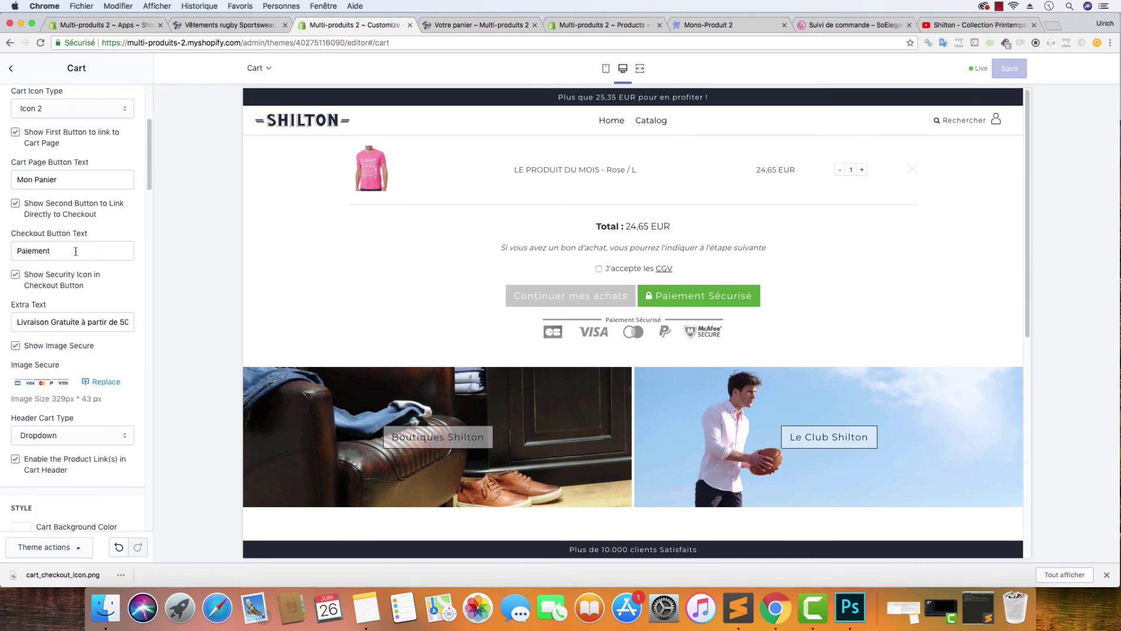
{"action": "scroll", "coordinate": [79, 248], "scroll_direction": "down", "scroll_amount": 10}
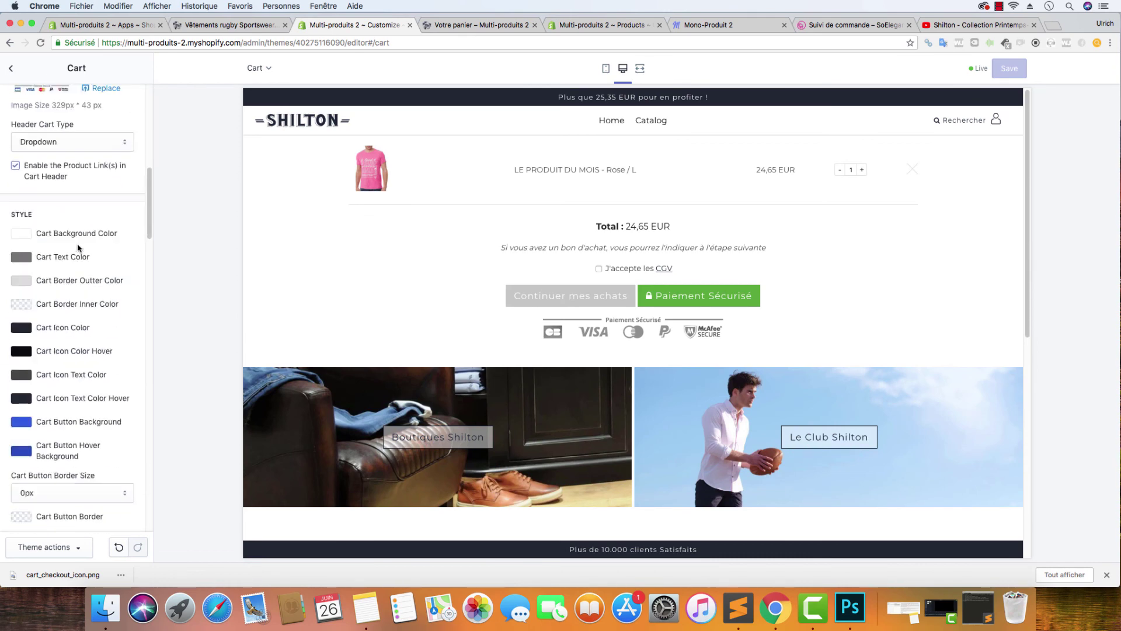
{"action": "scroll", "coordinate": [80, 248], "scroll_direction": "down", "scroll_amount": 10}
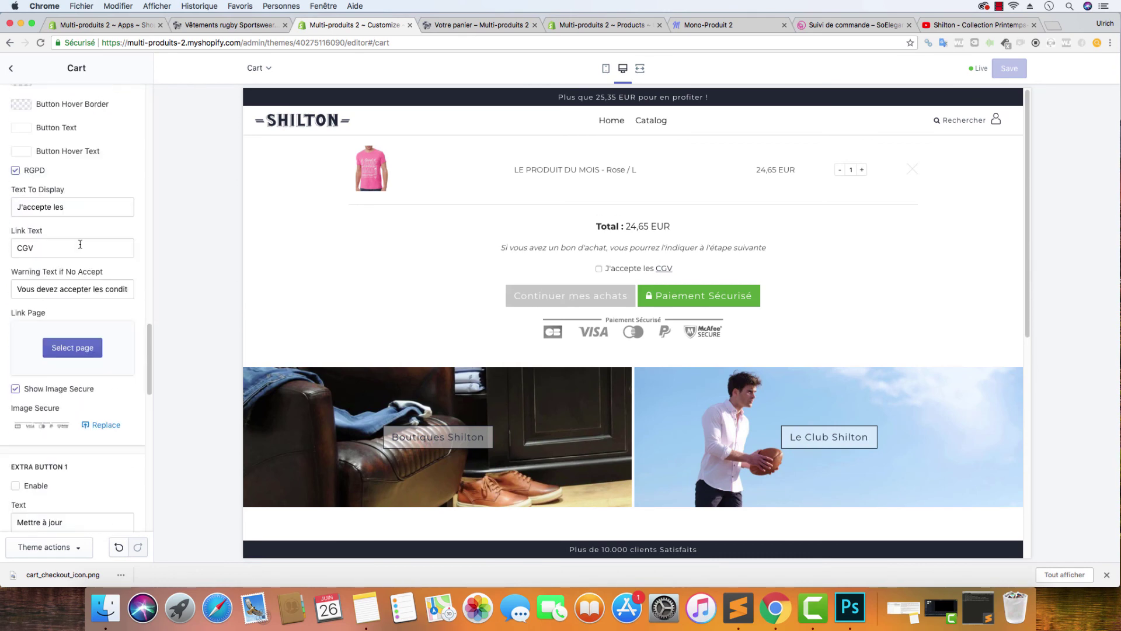
{"action": "left_click", "coordinate": [67, 207]}
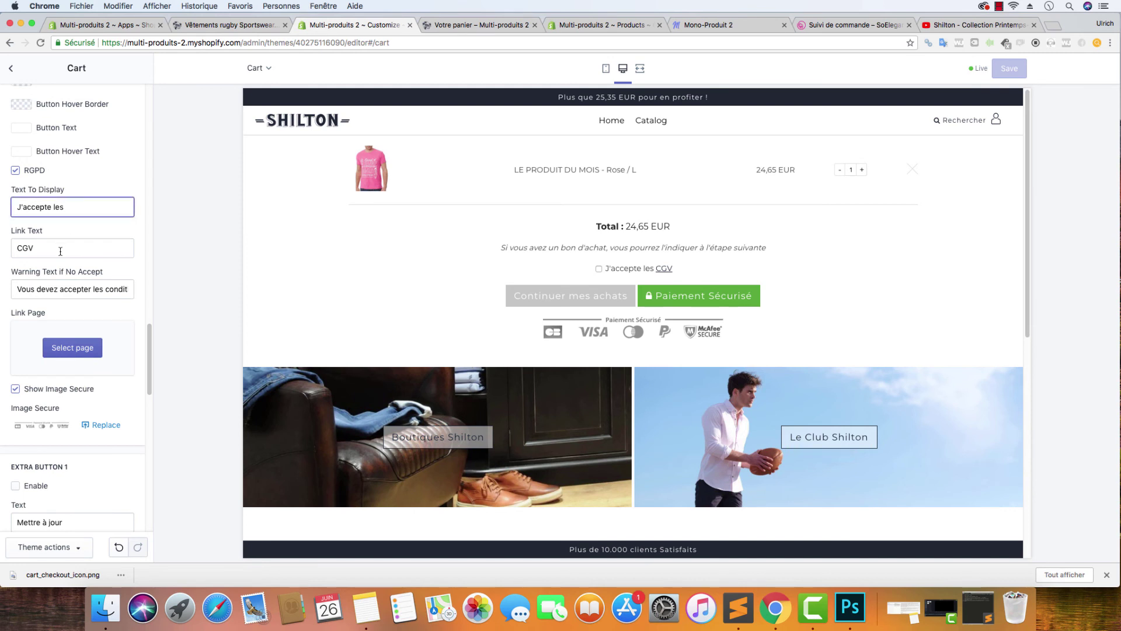
{"action": "left_click_drag", "start_coordinate": [35, 248], "coordinate": [7, 252]}
{"action": "type", "text": "Conf"}
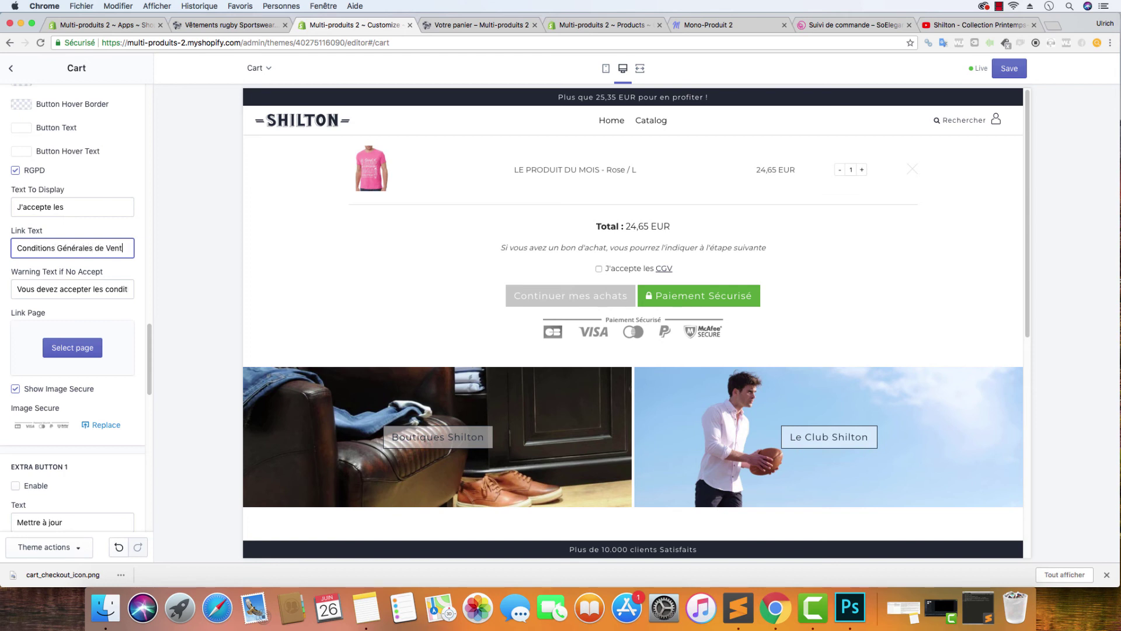
{"action": "left_click", "coordinate": [143, 218]}
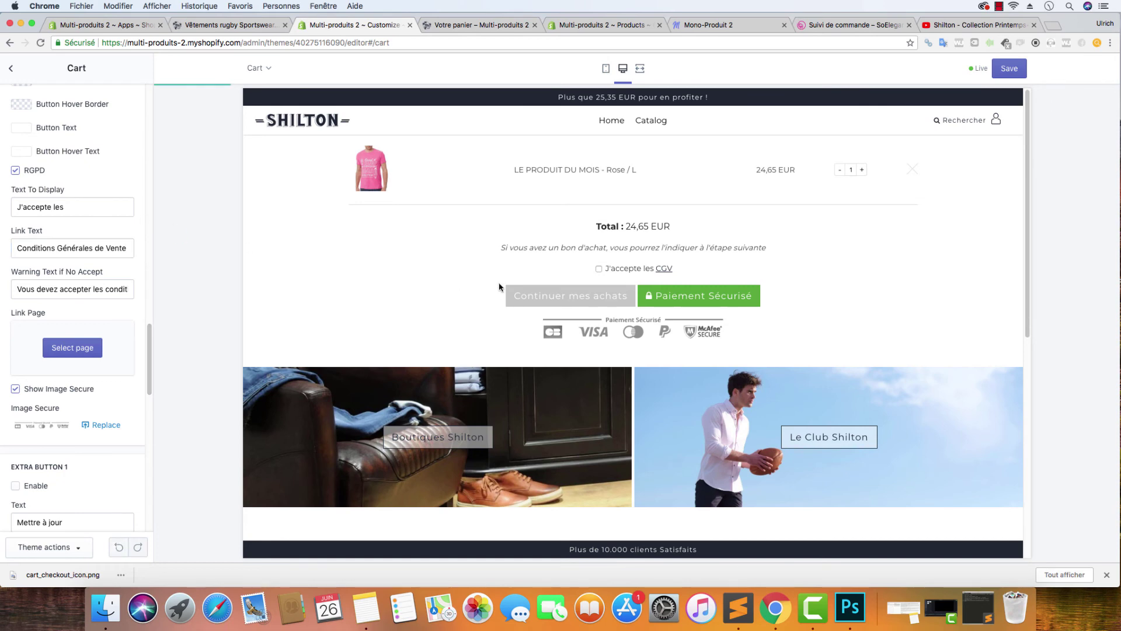
- Set the RGPD Link Page to the "Politique de protection des données" page and save the theme settings
{"action": "scroll", "coordinate": [502, 287], "scroll_direction": "down", "scroll_amount": 8}
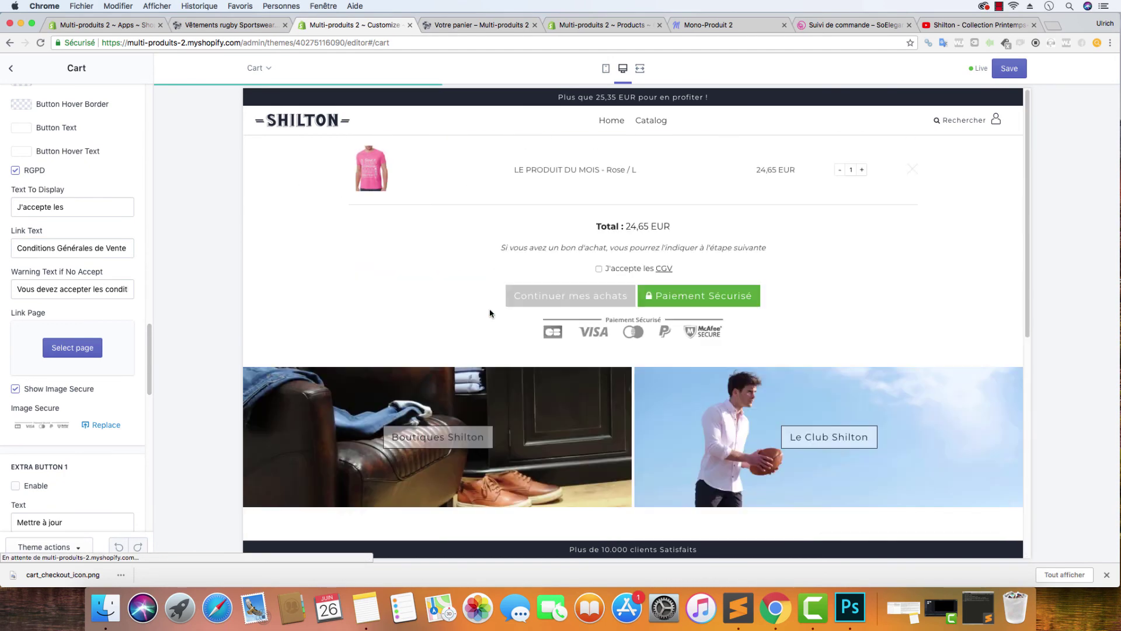
{"action": "scroll", "coordinate": [133, 332], "scroll_direction": "up", "scroll_amount": 1}
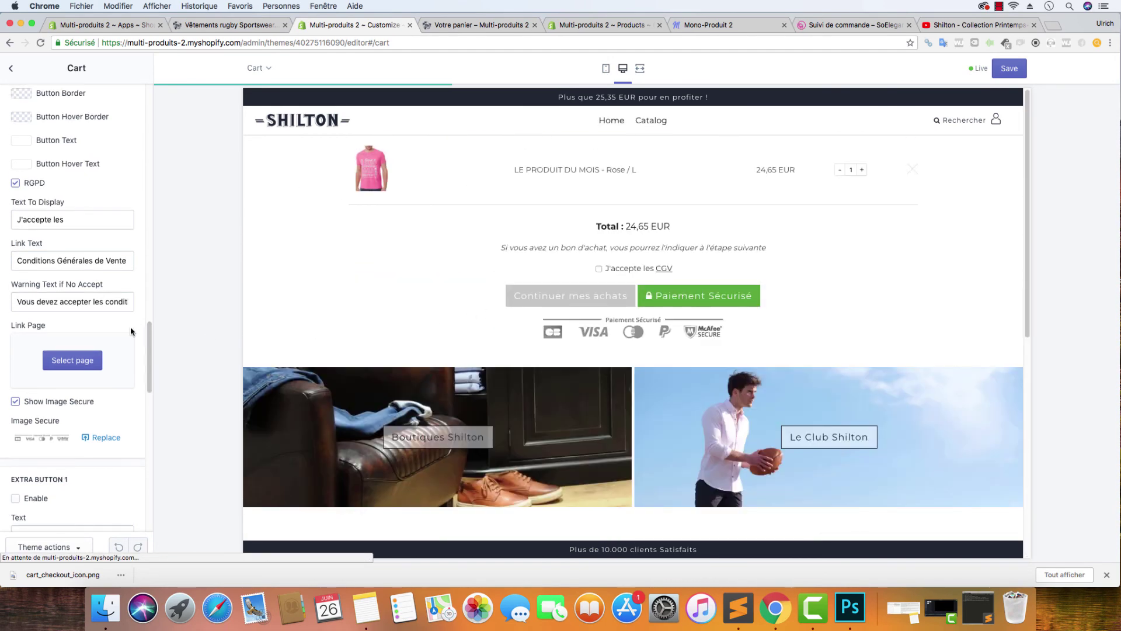
{"action": "left_click", "coordinate": [88, 359]}
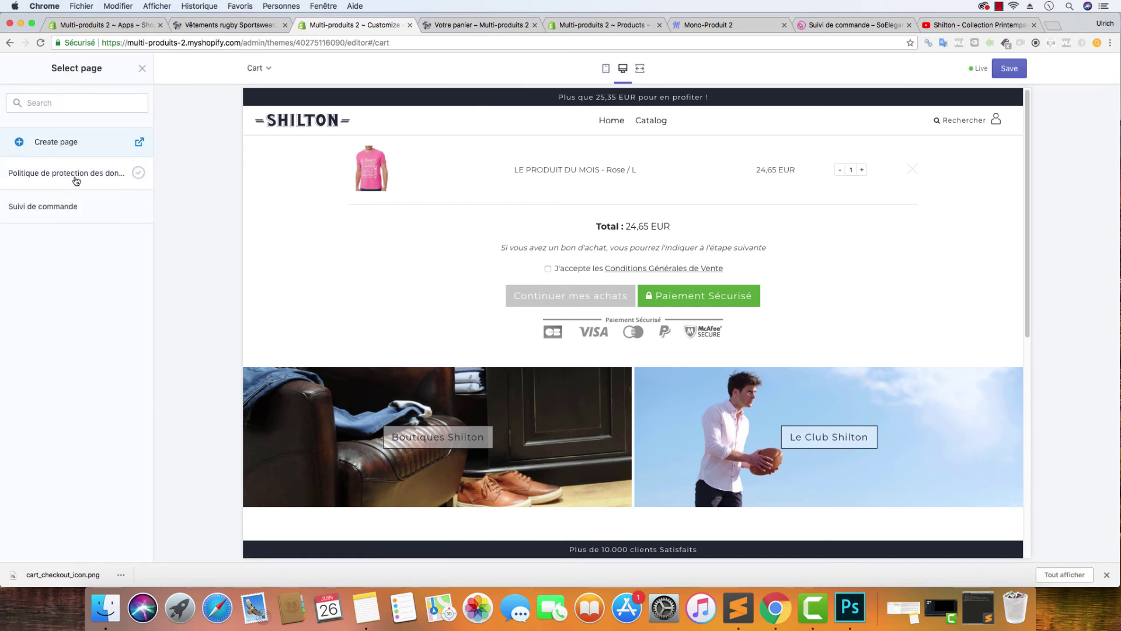
{"action": "left_click", "coordinate": [119, 173]}
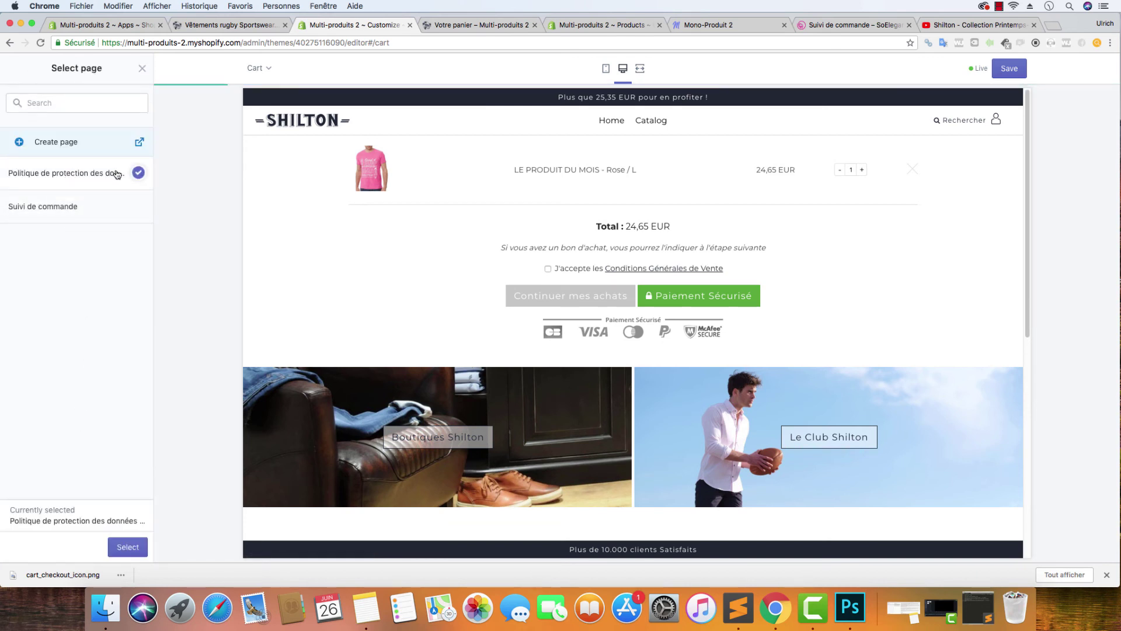
{"action": "left_click", "coordinate": [127, 546]}
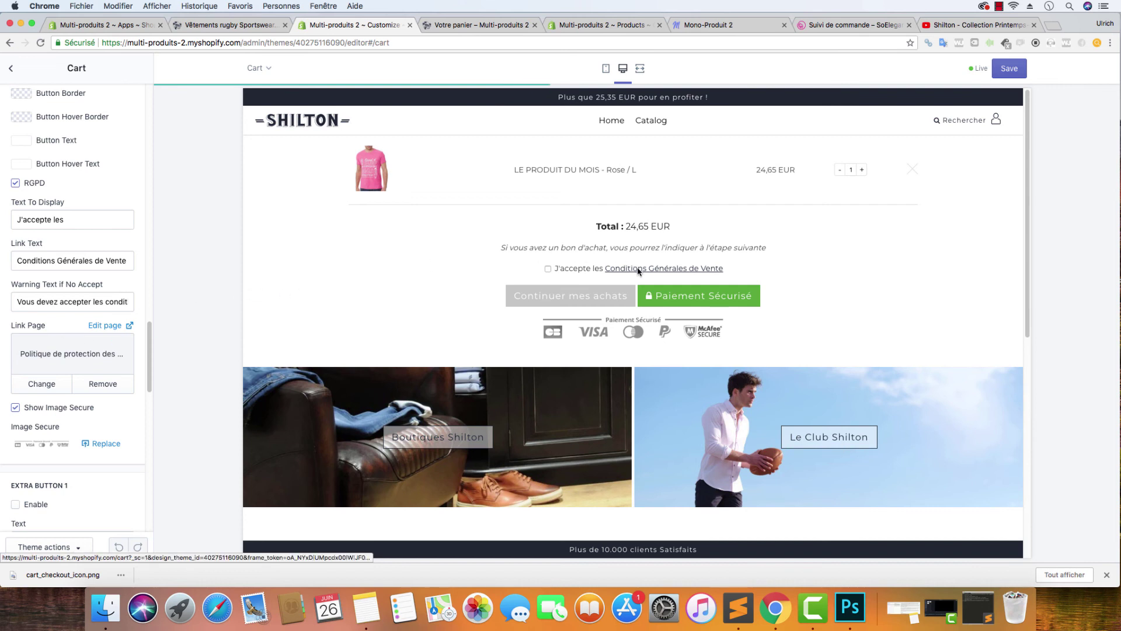
{"action": "key", "text": "super+s"}
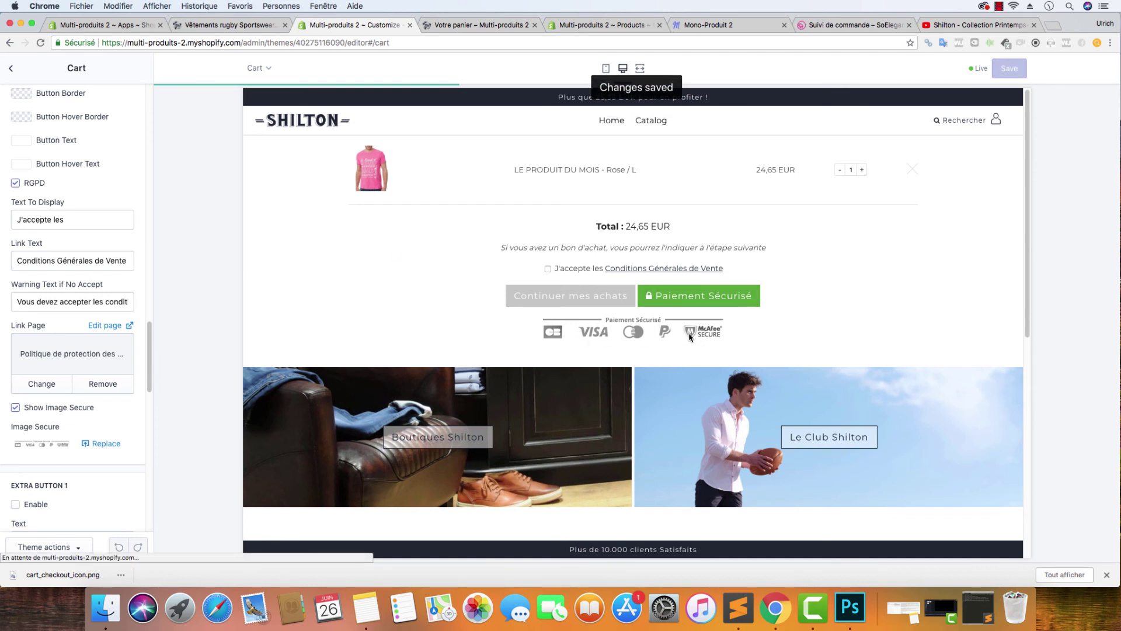
- Replace the cart page's Image Secure with cart_checkout_icon.png from the Multi-produits1 - Shilton folder and save the theme settings
{"action": "left_click", "coordinate": [96, 446]}
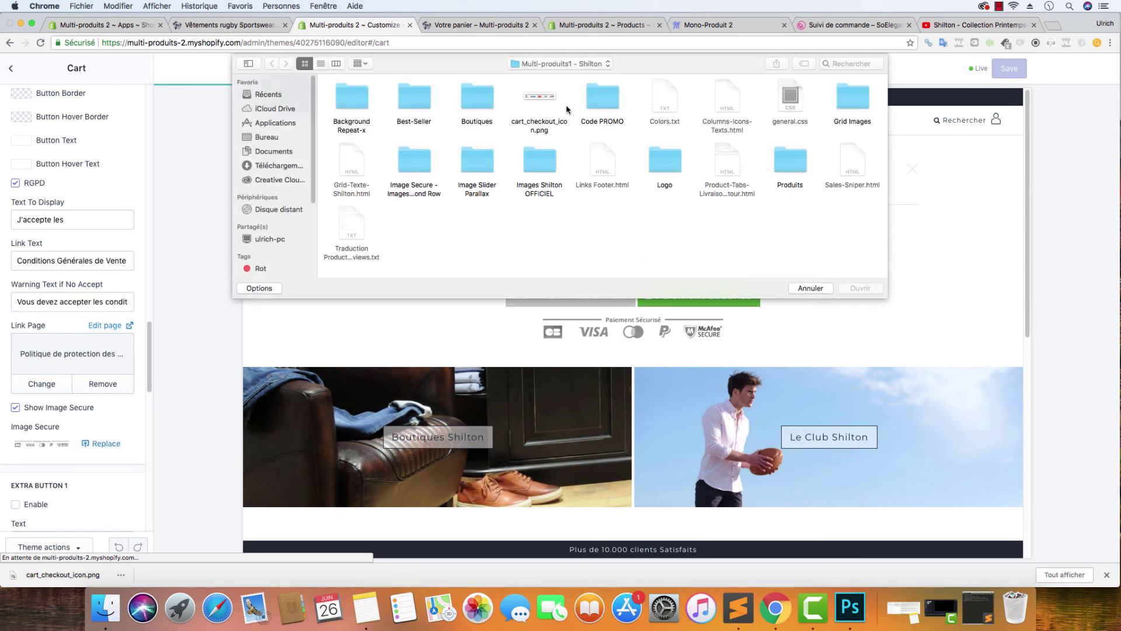
{"action": "left_click", "coordinate": [547, 103]}
{"action": "left_click", "coordinate": [858, 289]}
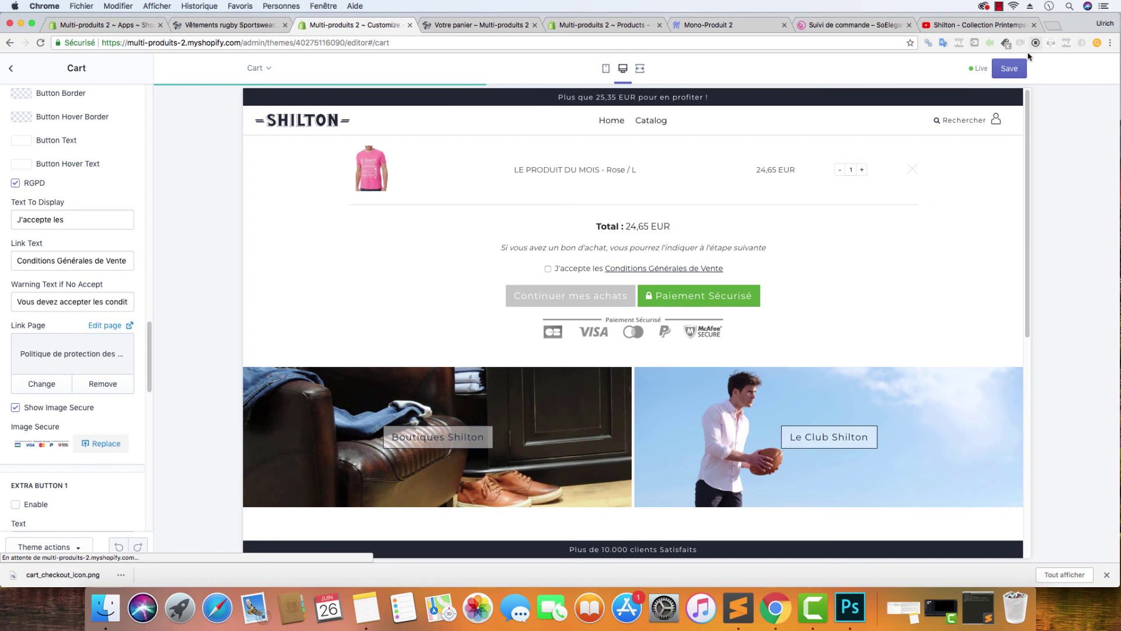
{"action": "key", "text": "super+s"}
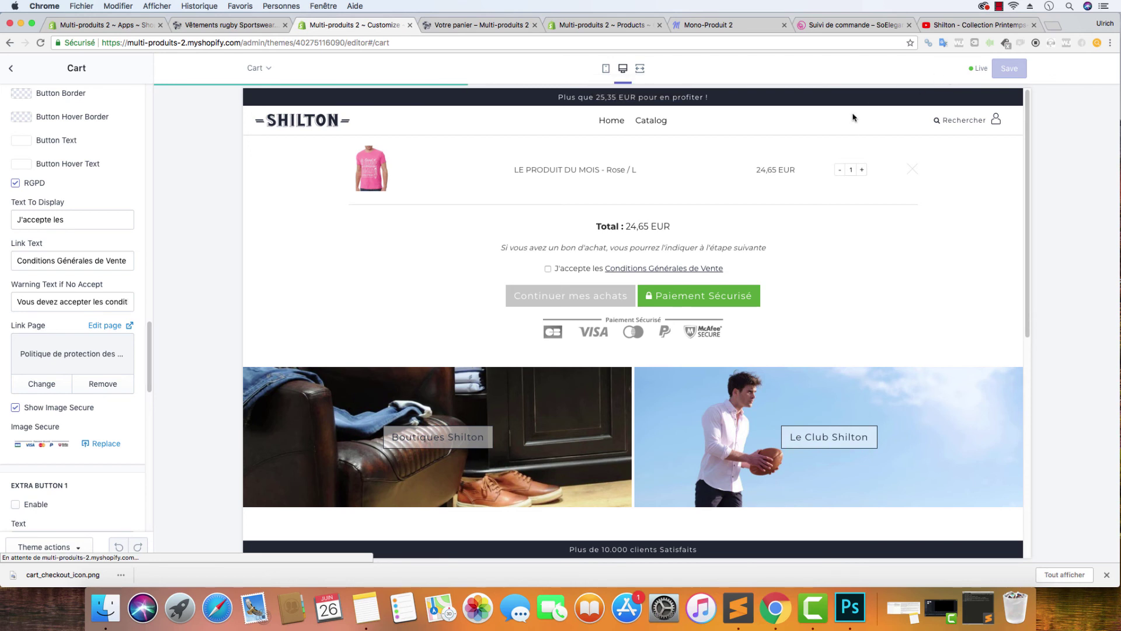
- Check the cart page's Extra Button 1 and Extra Button 2 settings, including the second button's link
{"action": "scroll", "coordinate": [99, 259], "scroll_direction": "down", "scroll_amount": 5}
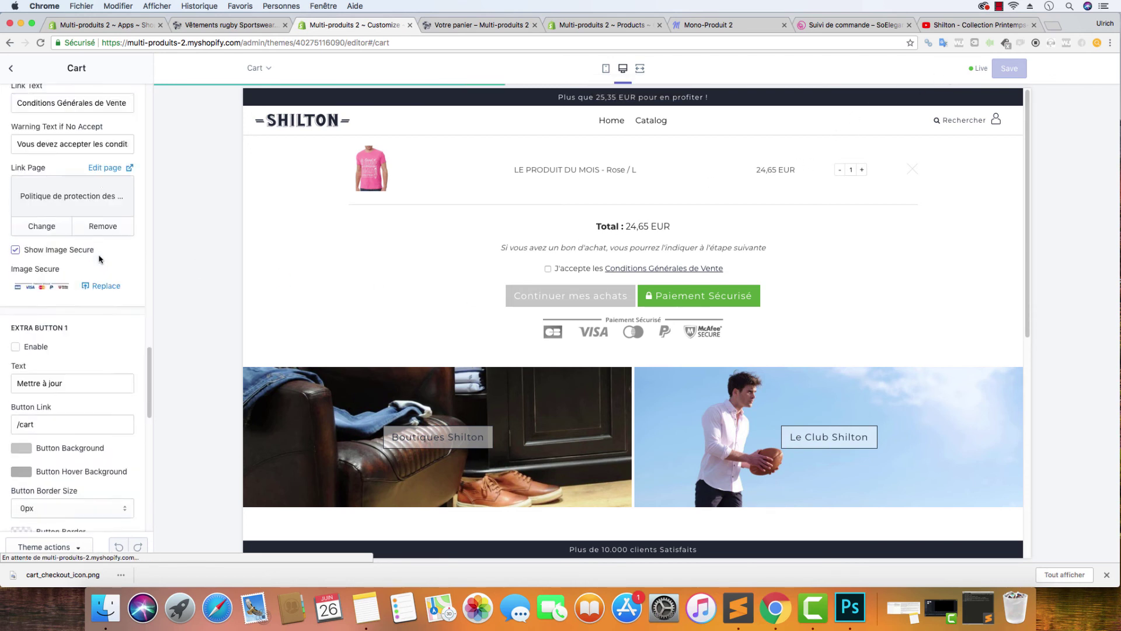
{"action": "scroll", "coordinate": [99, 259], "scroll_direction": "down", "scroll_amount": 4}
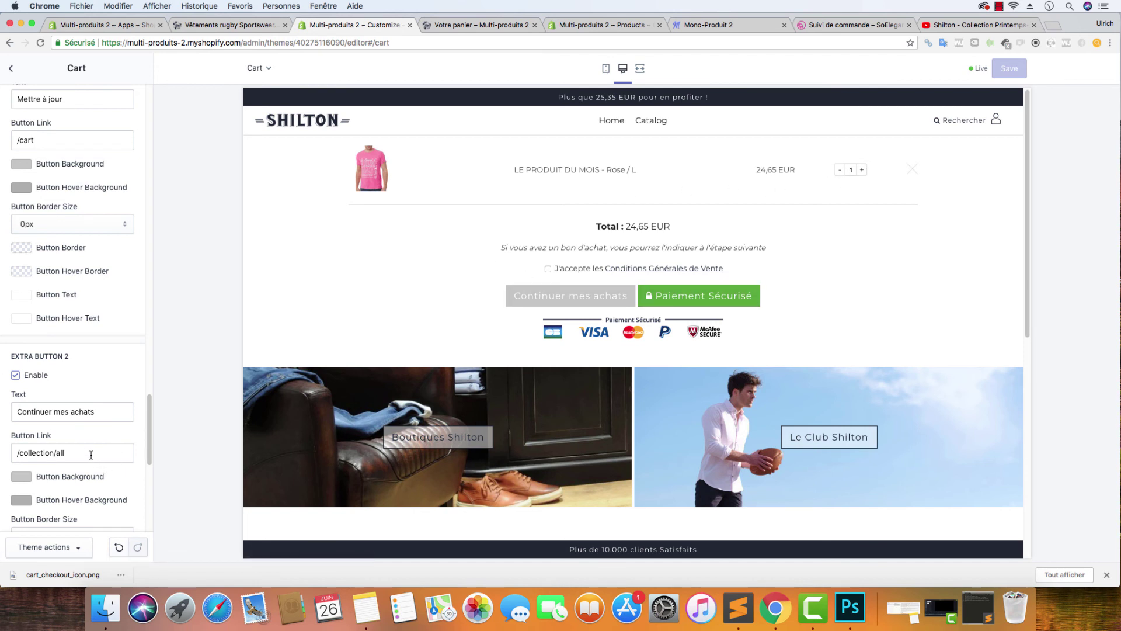
{"action": "left_click_drag", "start_coordinate": [91, 455], "coordinate": [19, 452]}
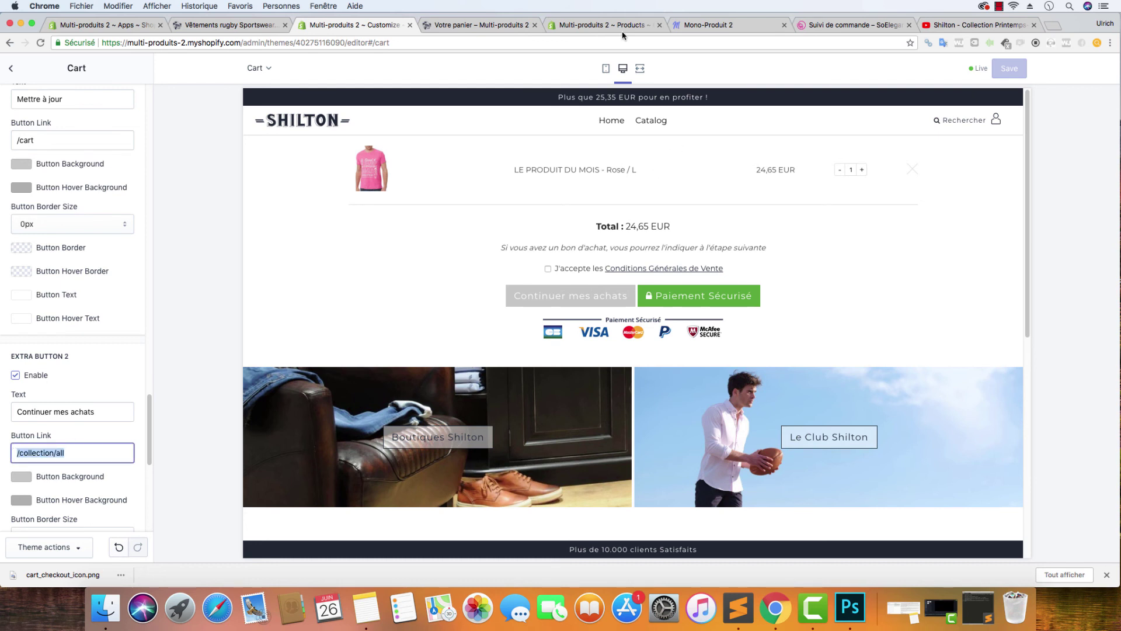
{"action": "left_click", "coordinate": [77, 455]}
- Open the Main menu for editing in the online store's navigation settings
{"action": "left_click", "coordinate": [471, 26]}
{"action": "left_click", "coordinate": [102, 26]}
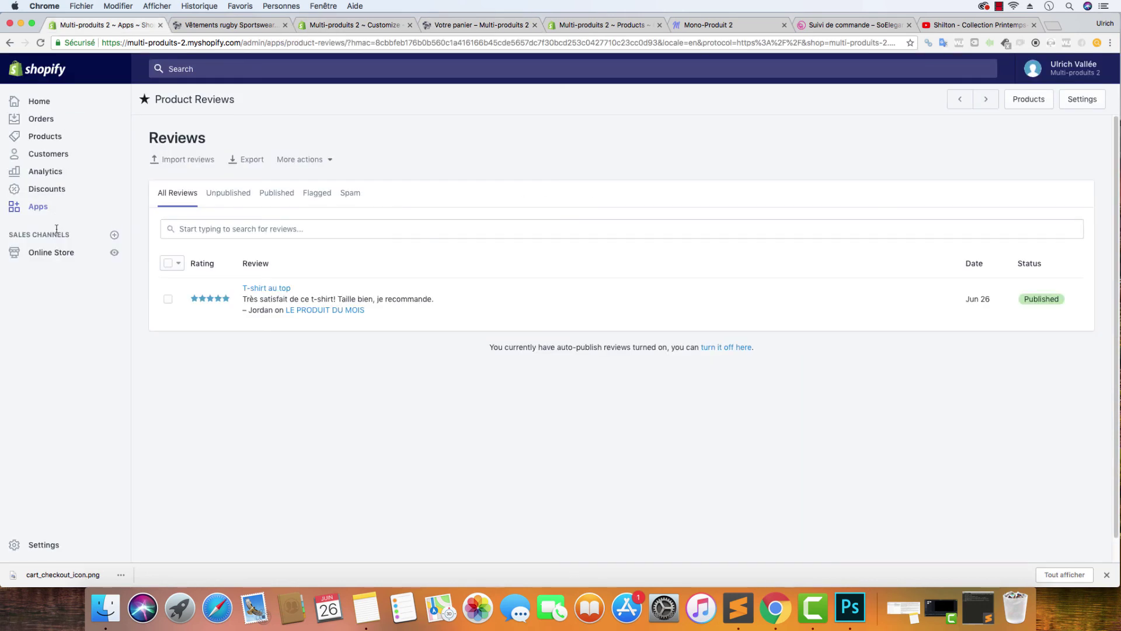
{"action": "left_click", "coordinate": [60, 255]}
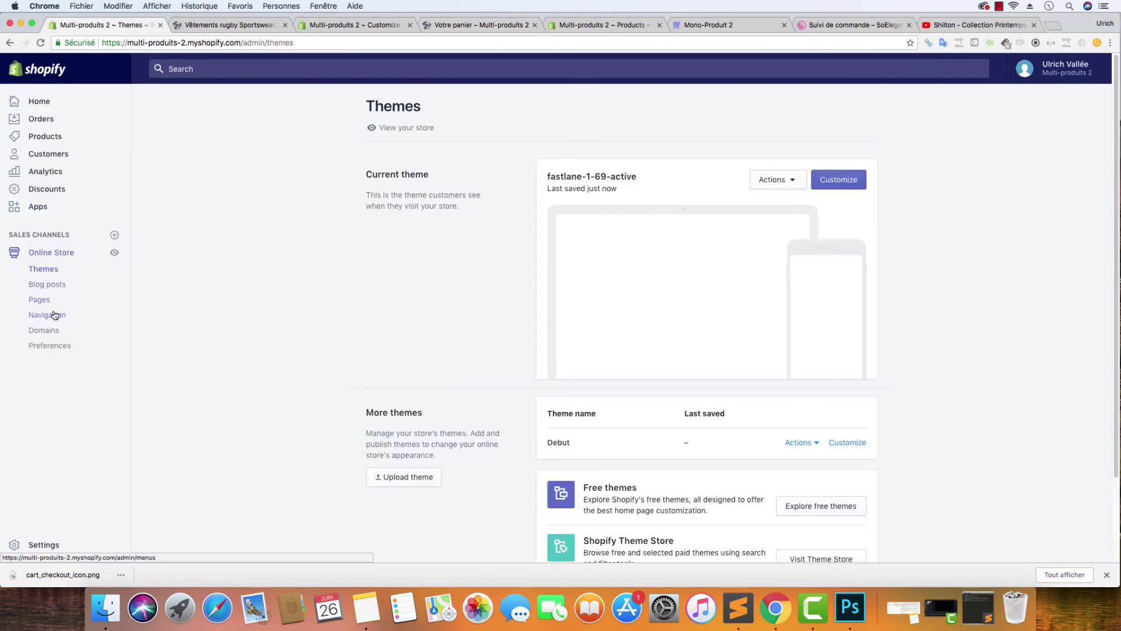
{"action": "left_click", "coordinate": [52, 315]}
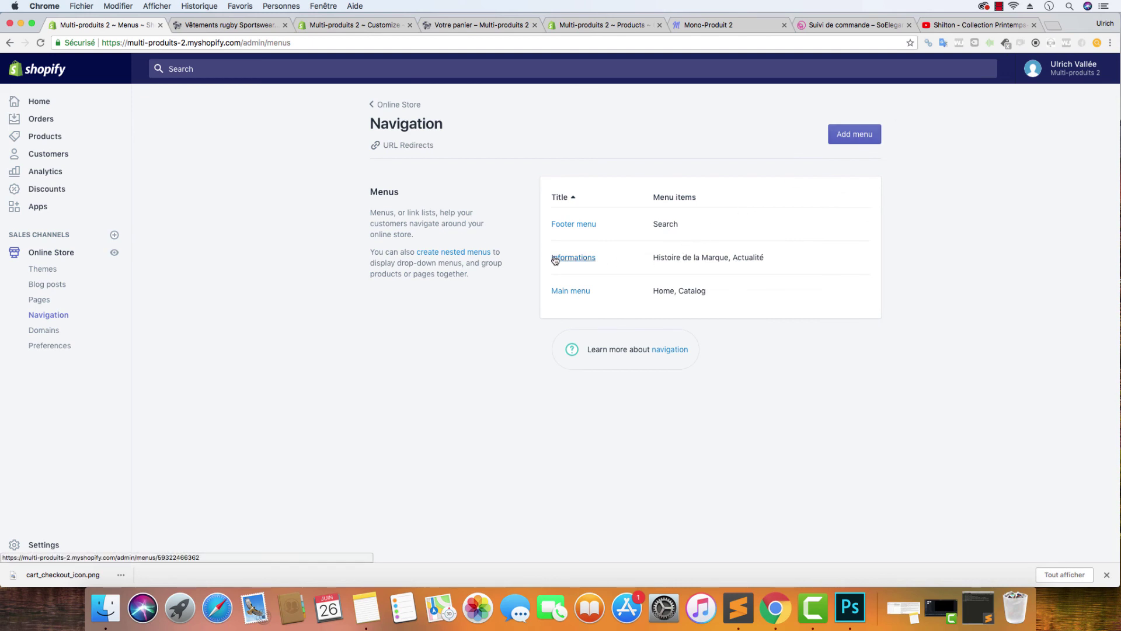
{"action": "left_click", "coordinate": [559, 292]}
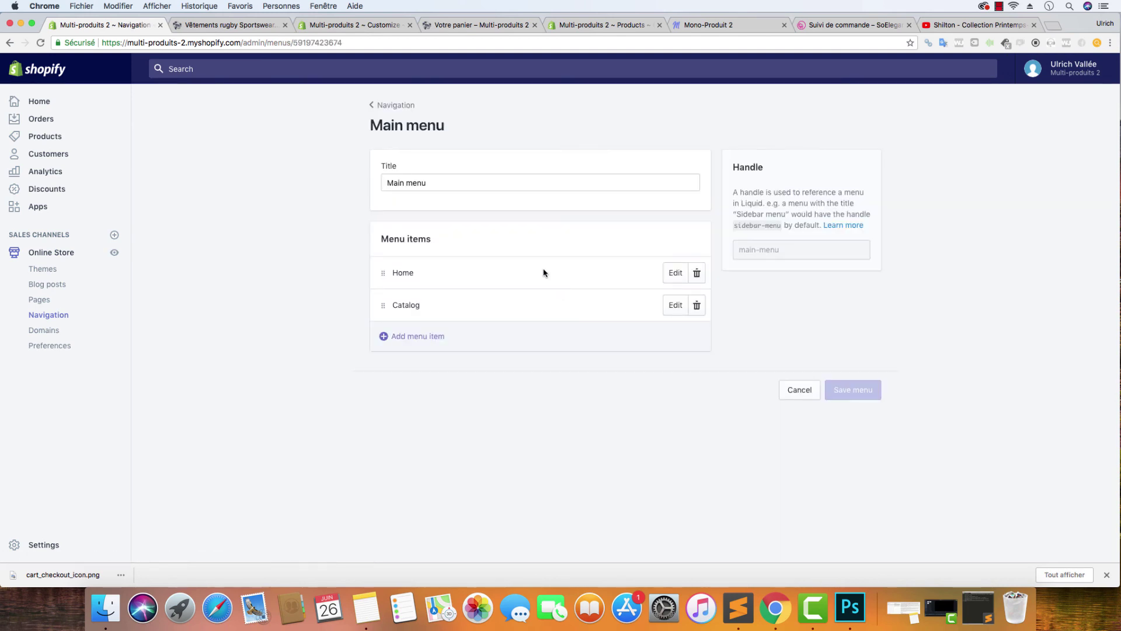
{"action": "left_click", "coordinate": [678, 273]}
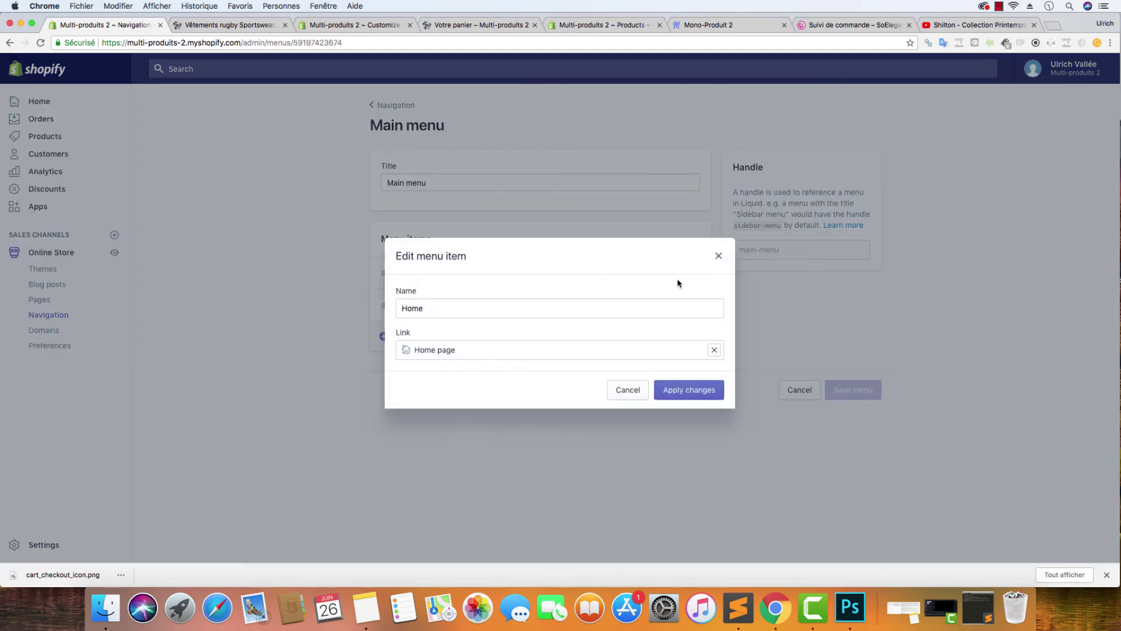
{"action": "left_click", "coordinate": [714, 349]}
{"action": "left_click", "coordinate": [637, 369]}
{"action": "left_click", "coordinate": [635, 387]}
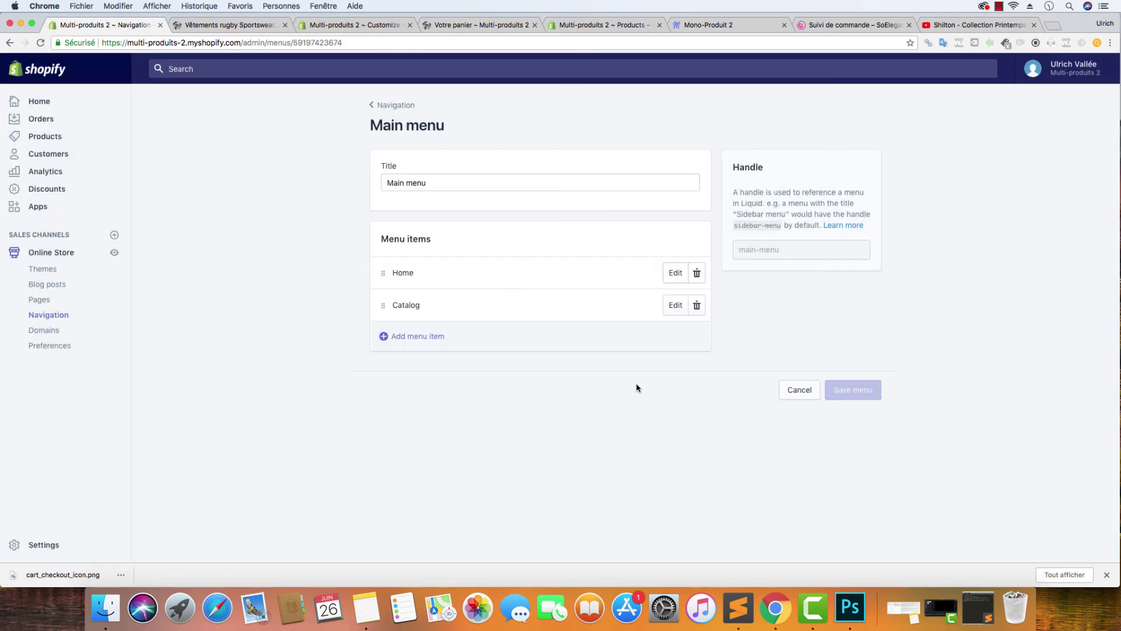
- Remove the Home item from the main menu, rename the Catalog item to "Catalogue", and save the menu
{"action": "left_click", "coordinate": [700, 277]}
{"action": "left_click", "coordinate": [695, 195]}
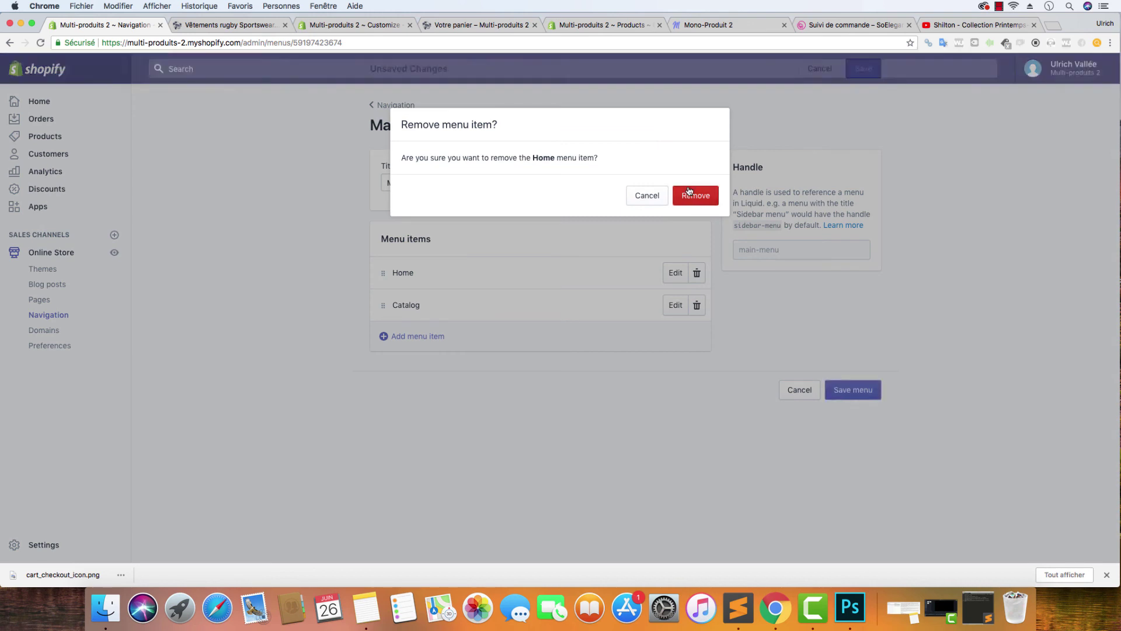
{"action": "left_click", "coordinate": [673, 271]}
{"action": "left_click", "coordinate": [496, 311]}
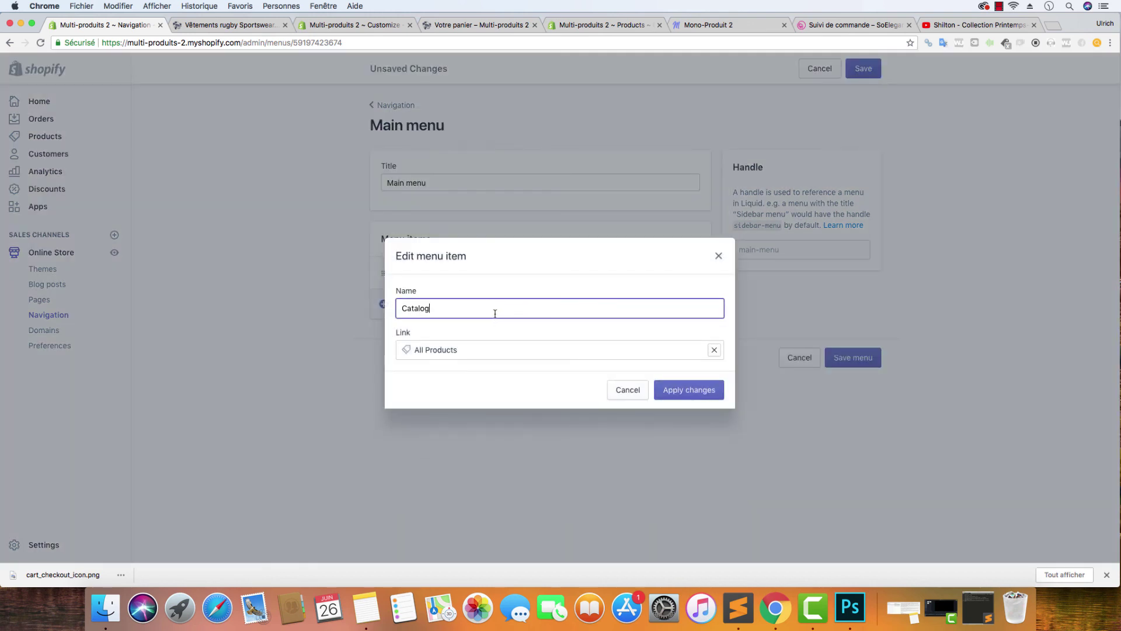
{"action": "type", "text": "ue"}
{"action": "key", "text": "BackSpace"}
{"action": "key", "text": "BackSpace"}
{"action": "key", "text": "BackSpace"}
{"action": "key", "text": "BackSpace"}
{"action": "type", "text": "ogue"}
{"action": "left_click", "coordinate": [712, 394]}
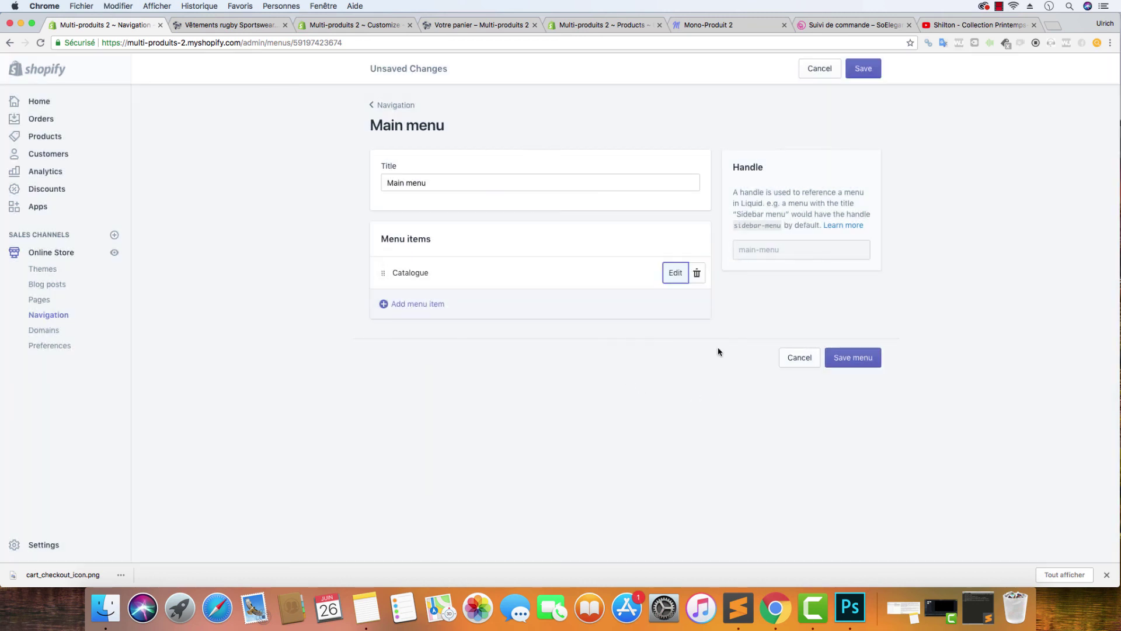
{"action": "left_click", "coordinate": [853, 357]}
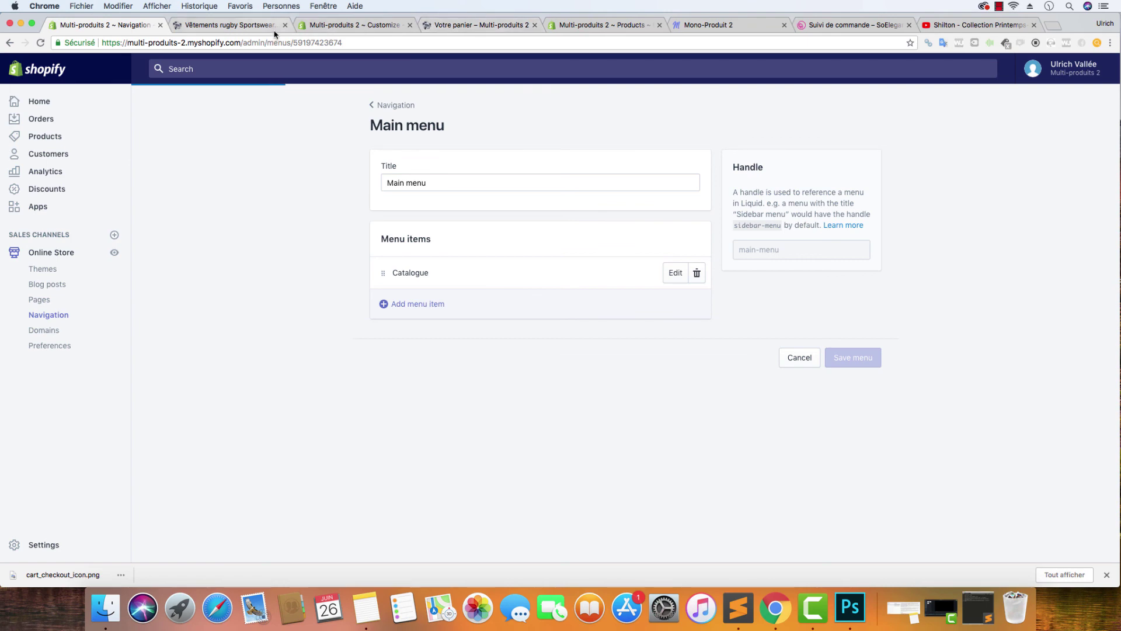
- Reload the storefront's cart page to check the edited menu and cart settings
{"action": "left_click", "coordinate": [345, 28]}
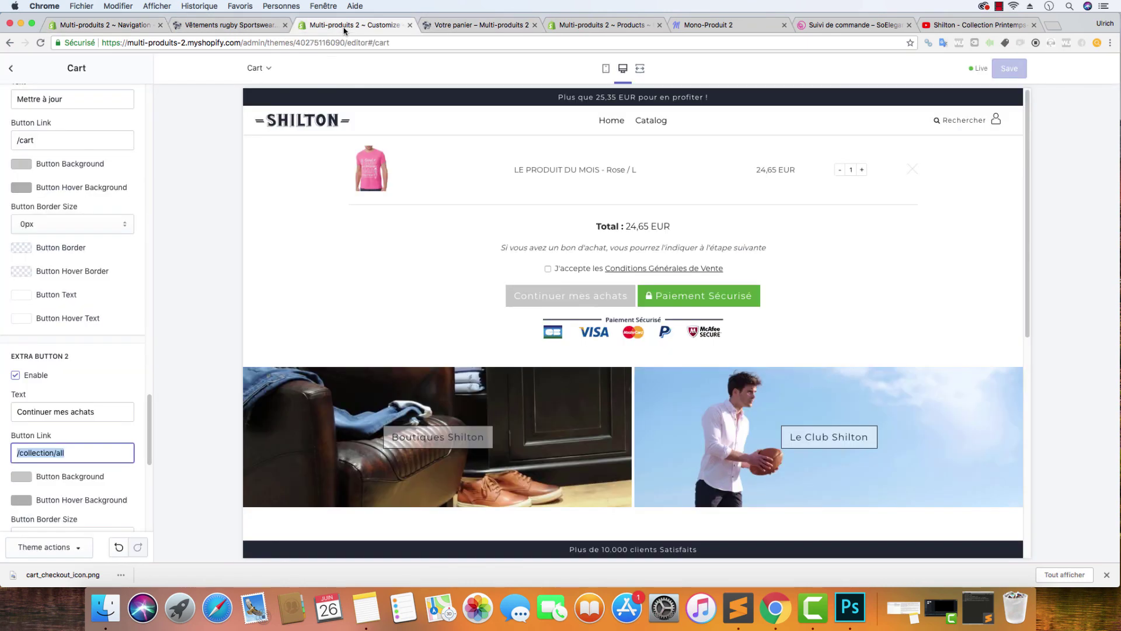
{"action": "left_click", "coordinate": [432, 27]}
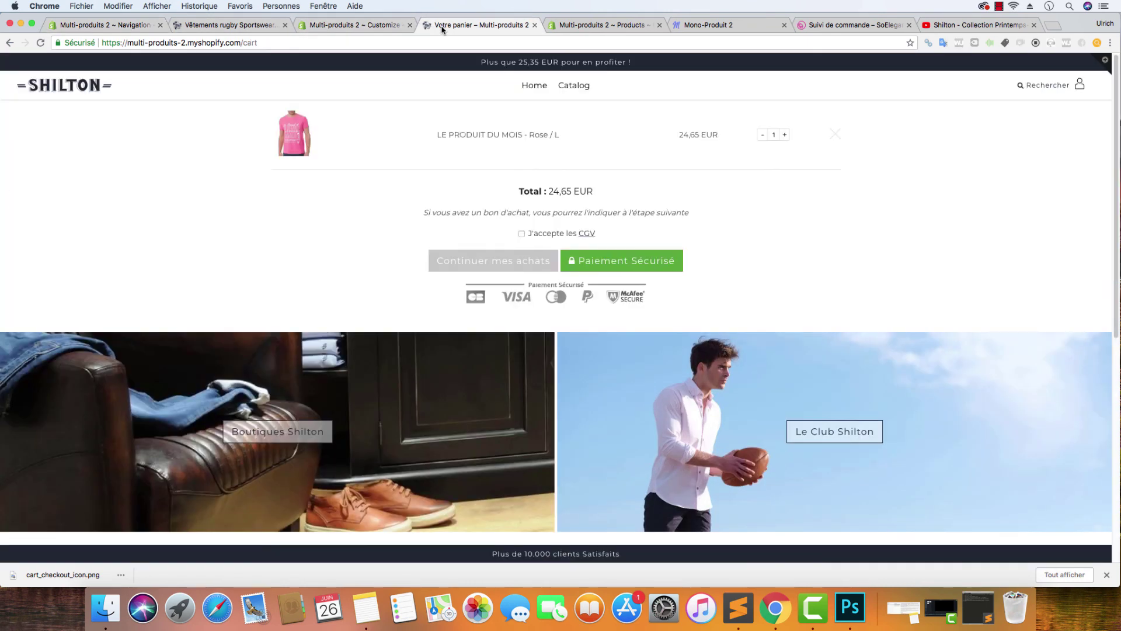
{"action": "left_click", "coordinate": [367, 26]}
{"action": "left_click", "coordinate": [479, 25]}
{"action": "left_click", "coordinate": [41, 43]}
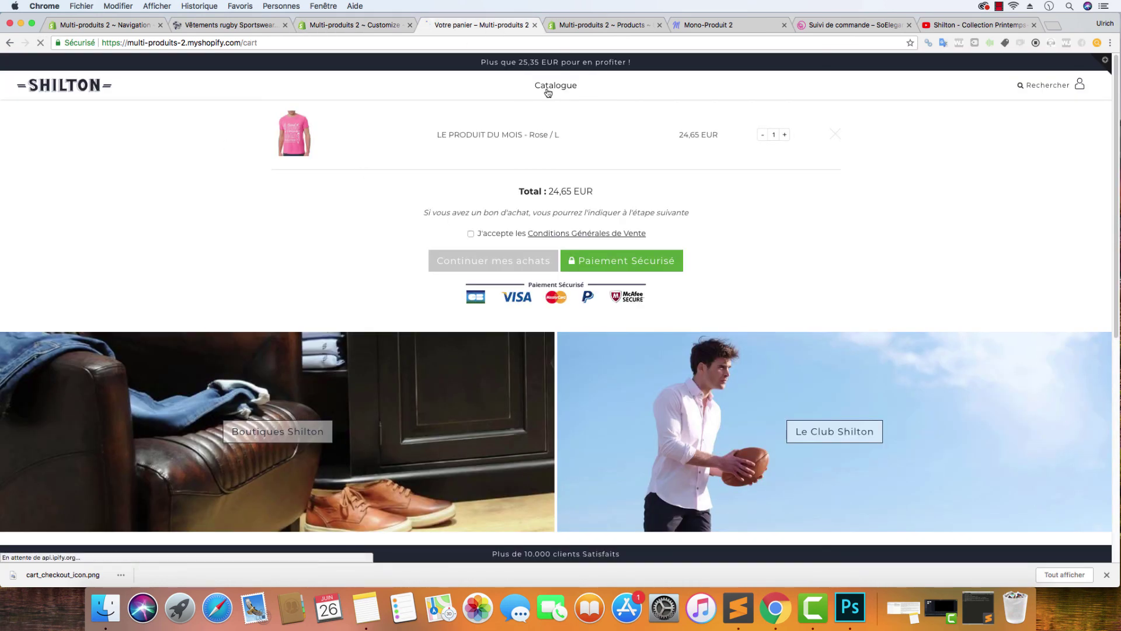
{"action": "left_click", "coordinate": [548, 92]}
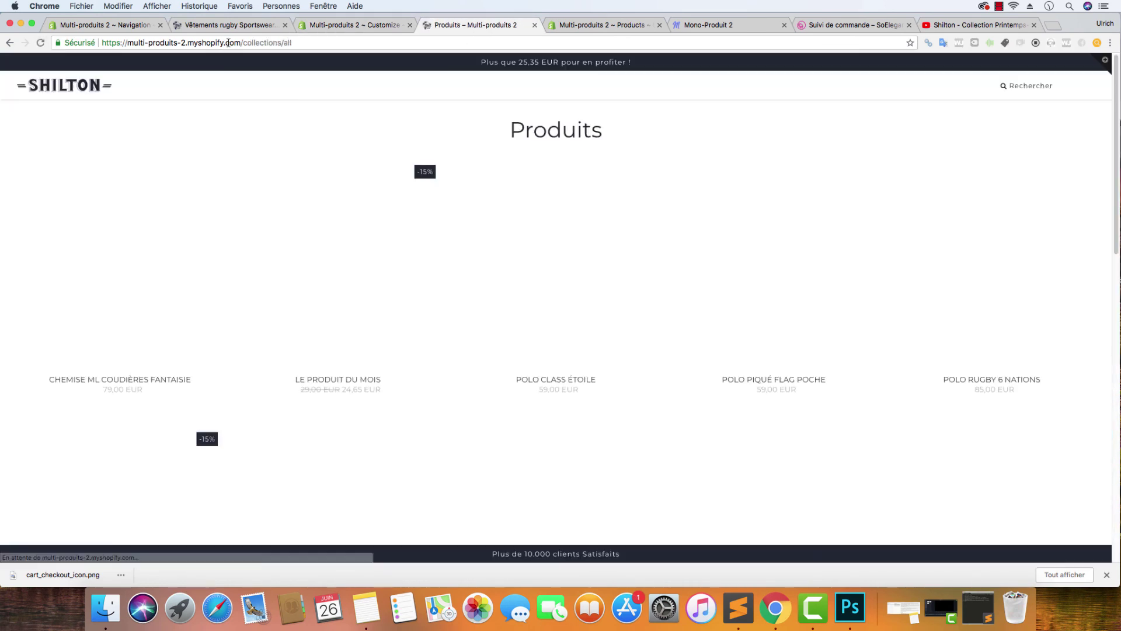
{"action": "left_click", "coordinate": [231, 43]}
{"action": "right_click", "coordinate": [231, 42]}
{"action": "left_click", "coordinate": [254, 58]}
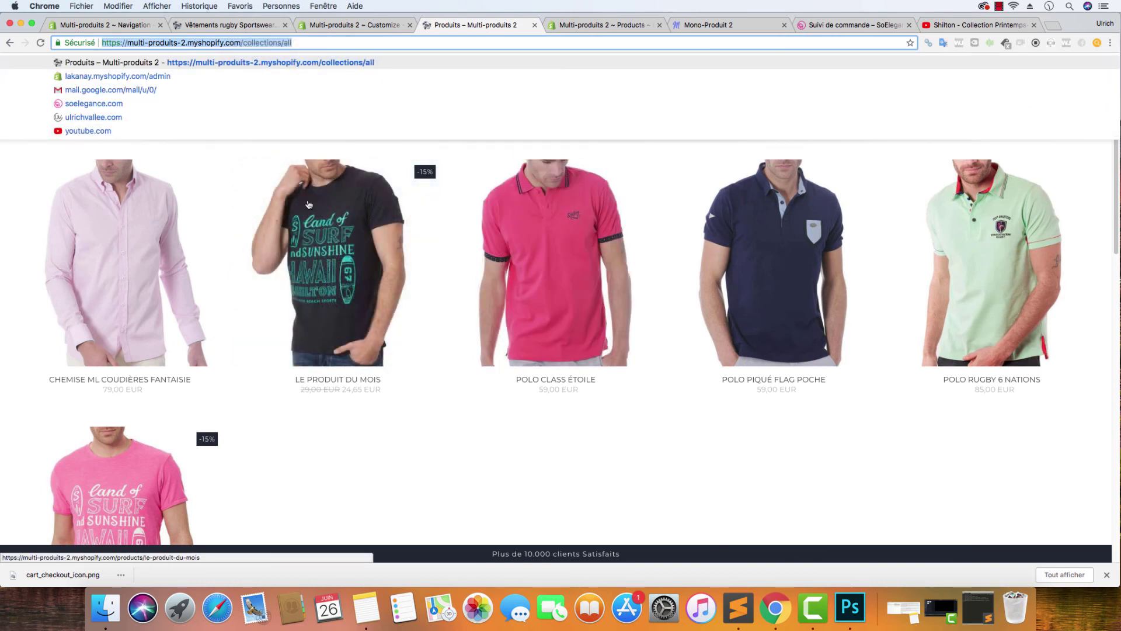
{"action": "key", "text": "Return"}
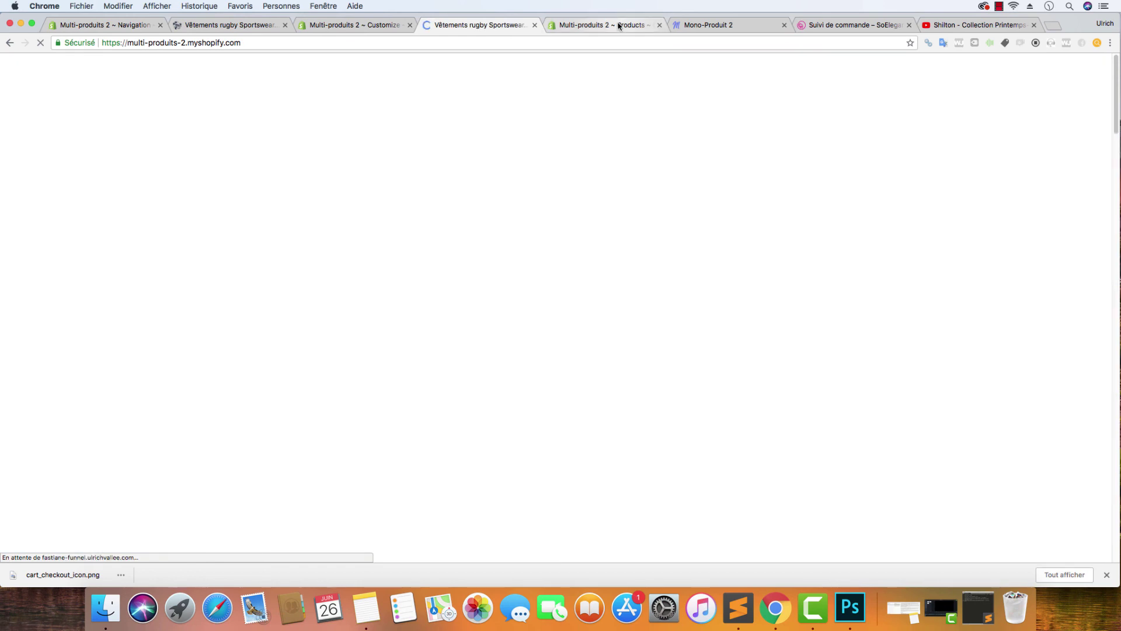
{"action": "left_click", "coordinate": [620, 27]}
{"action": "left_click", "coordinate": [305, 28]}
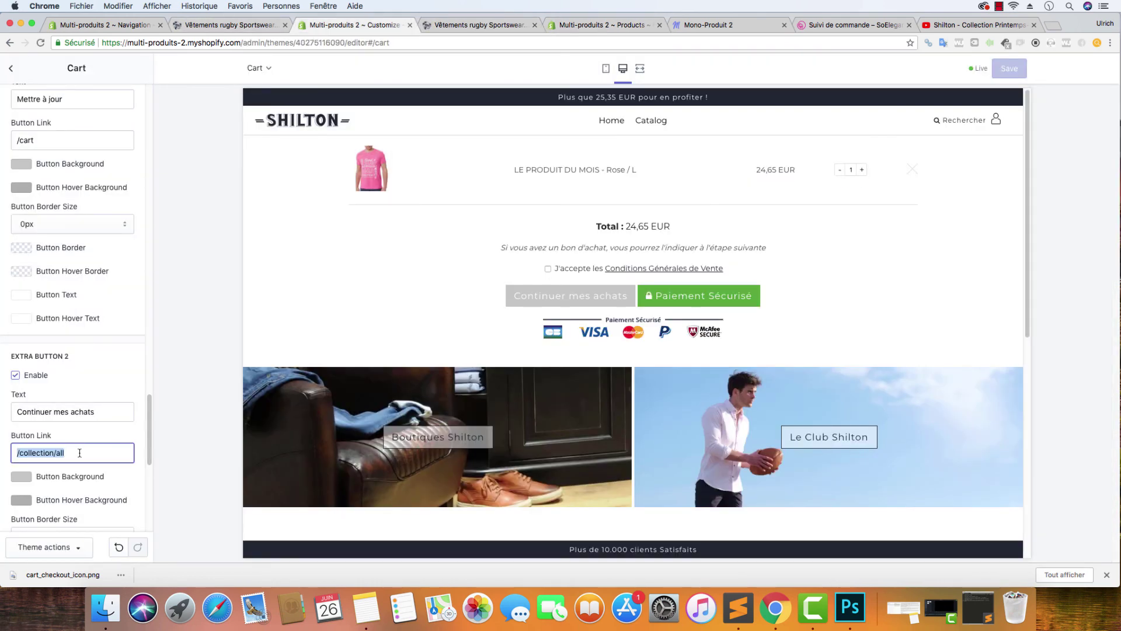
{"action": "key", "text": "super+v"}
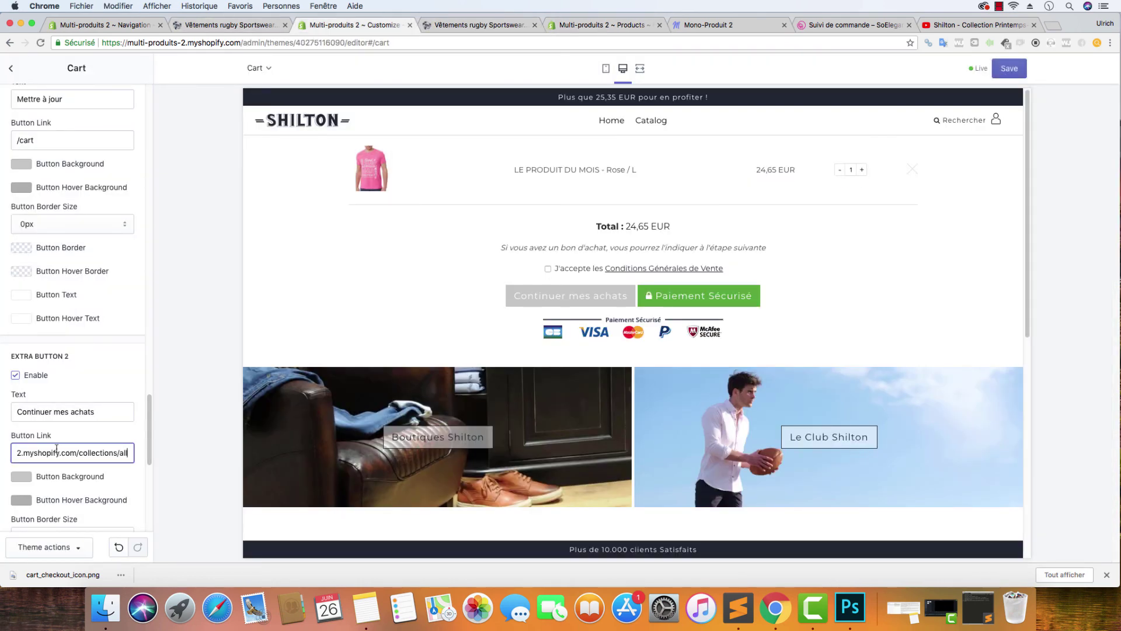
{"action": "left_click", "coordinate": [143, 435]}
{"action": "left_click", "coordinate": [1001, 69]}
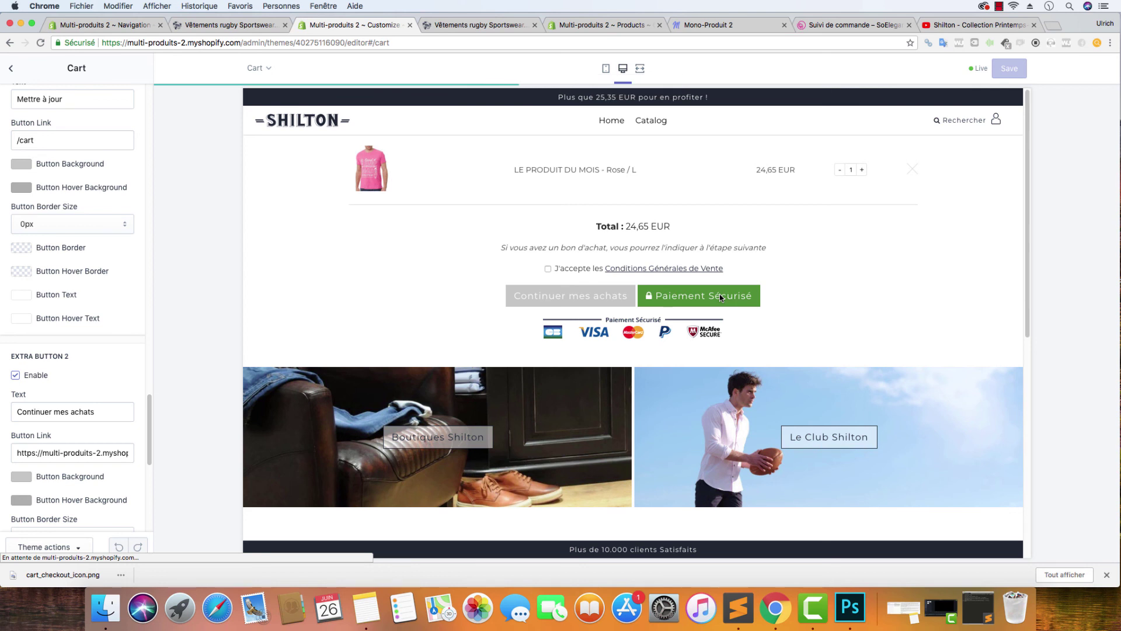
- Disable Extra Button 2 on the cart page
{"action": "left_click", "coordinate": [24, 379]}
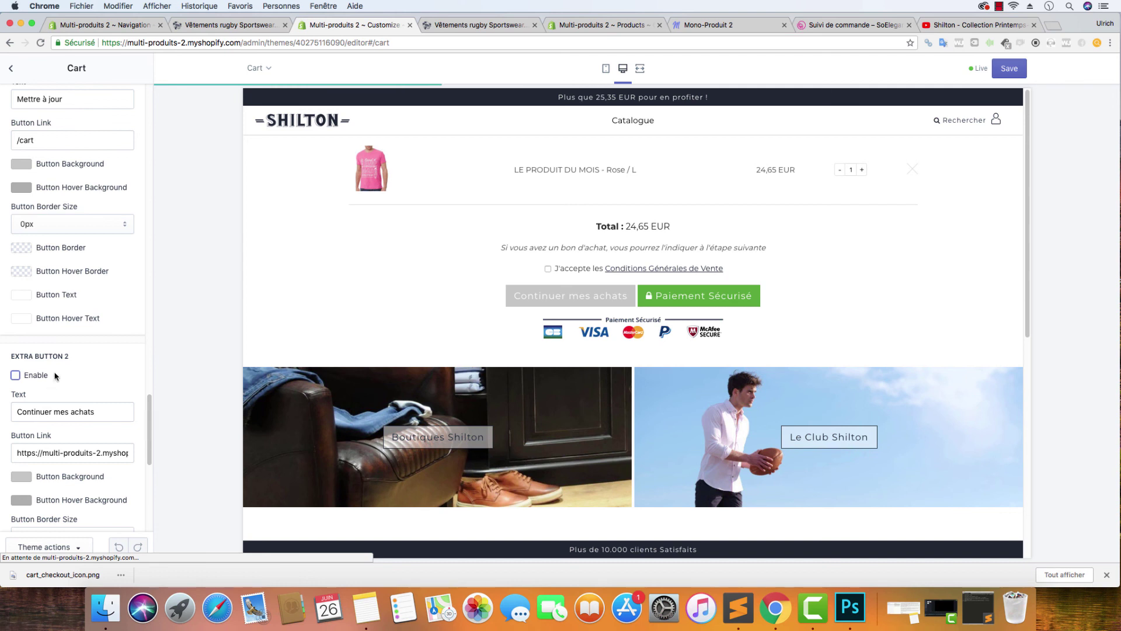
{"action": "scroll", "coordinate": [58, 378], "scroll_direction": "up", "scroll_amount": 10}
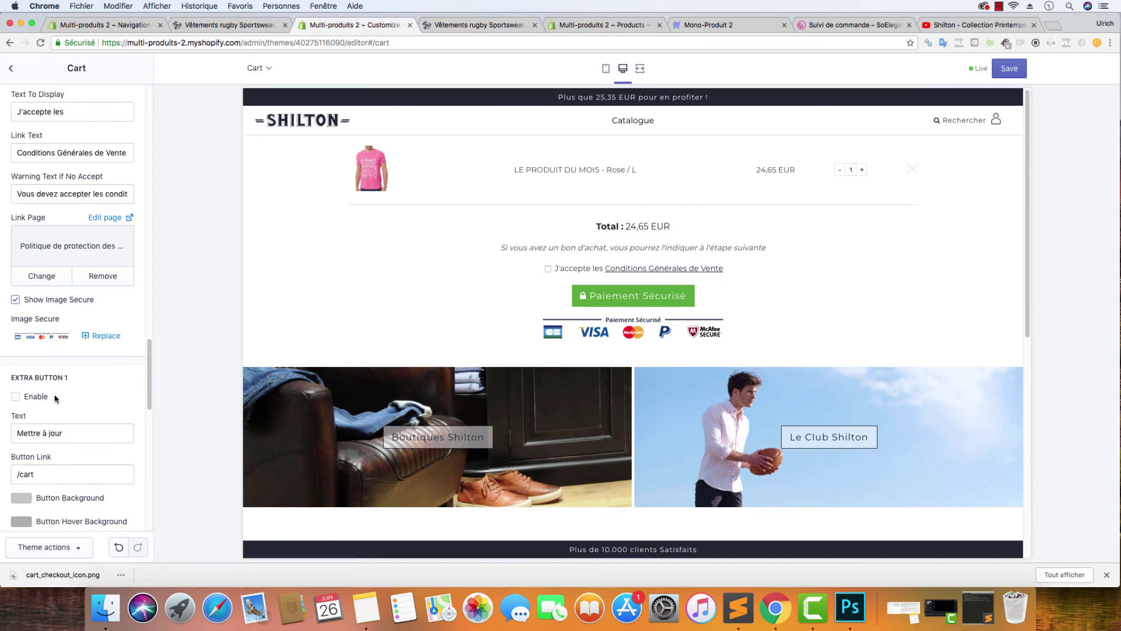
{"action": "scroll", "coordinate": [55, 391], "scroll_direction": "down", "scroll_amount": 5}
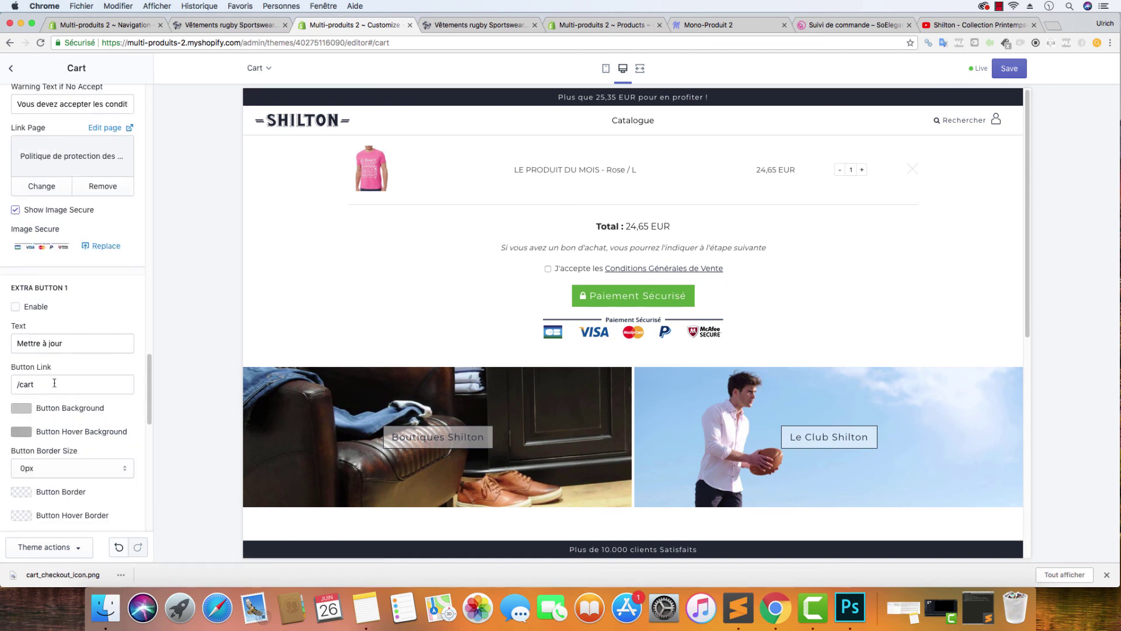
{"action": "scroll", "coordinate": [54, 384], "scroll_direction": "down", "scroll_amount": 4}
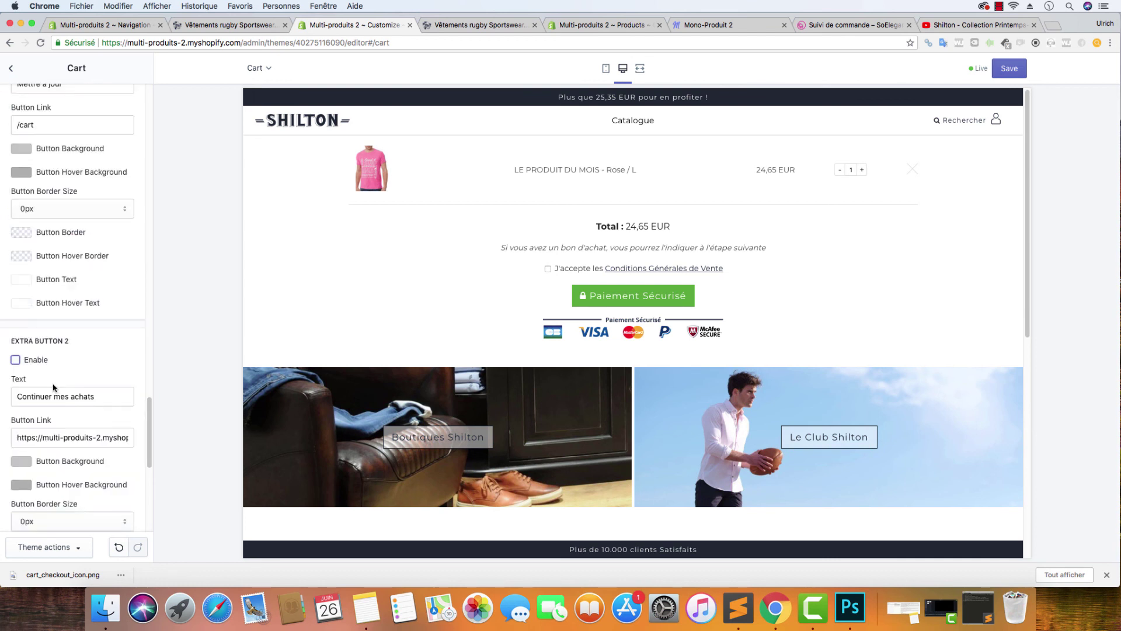
- Examine the Cart Page Custom Text setting and return to the home page preview
{"action": "scroll", "coordinate": [117, 380], "scroll_direction": "down", "scroll_amount": 7}
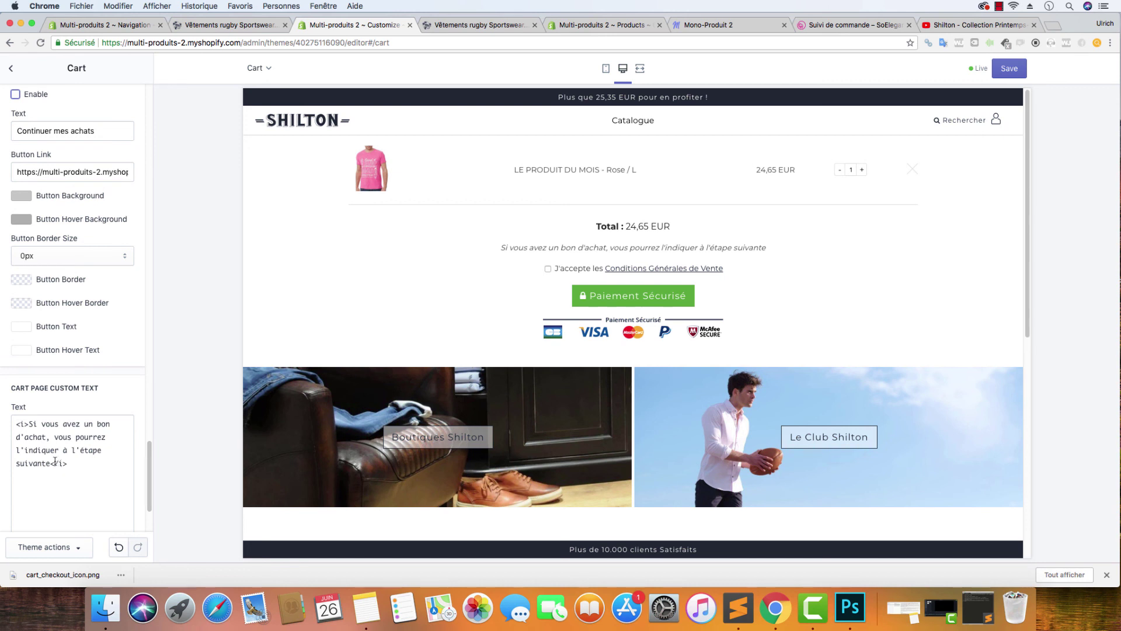
{"action": "left_click_drag", "start_coordinate": [54, 464], "coordinate": [35, 429]}
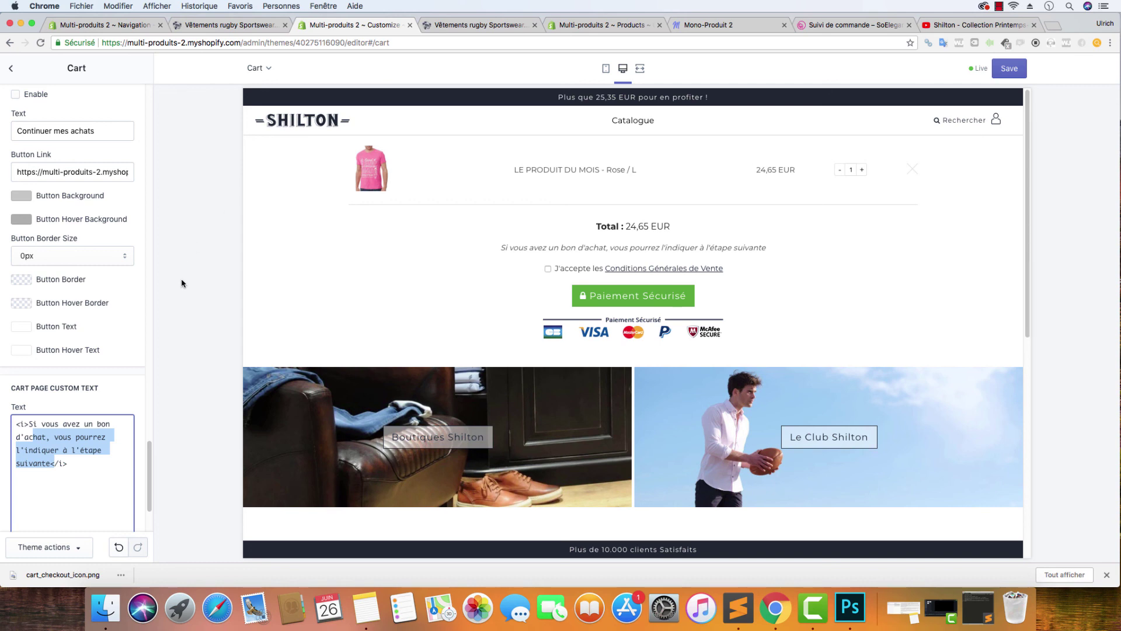
{"action": "scroll", "coordinate": [75, 187], "scroll_direction": "up", "scroll_amount": 6}
{"action": "scroll", "coordinate": [75, 187], "scroll_direction": "up", "scroll_amount": 15}
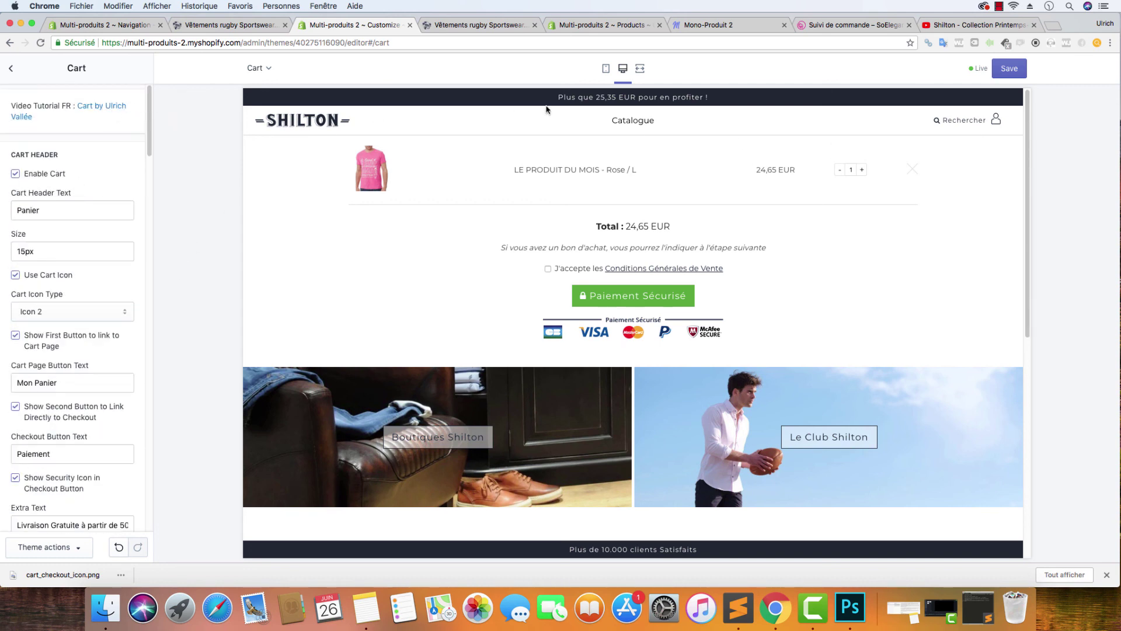
{"action": "left_click", "coordinate": [307, 121]}
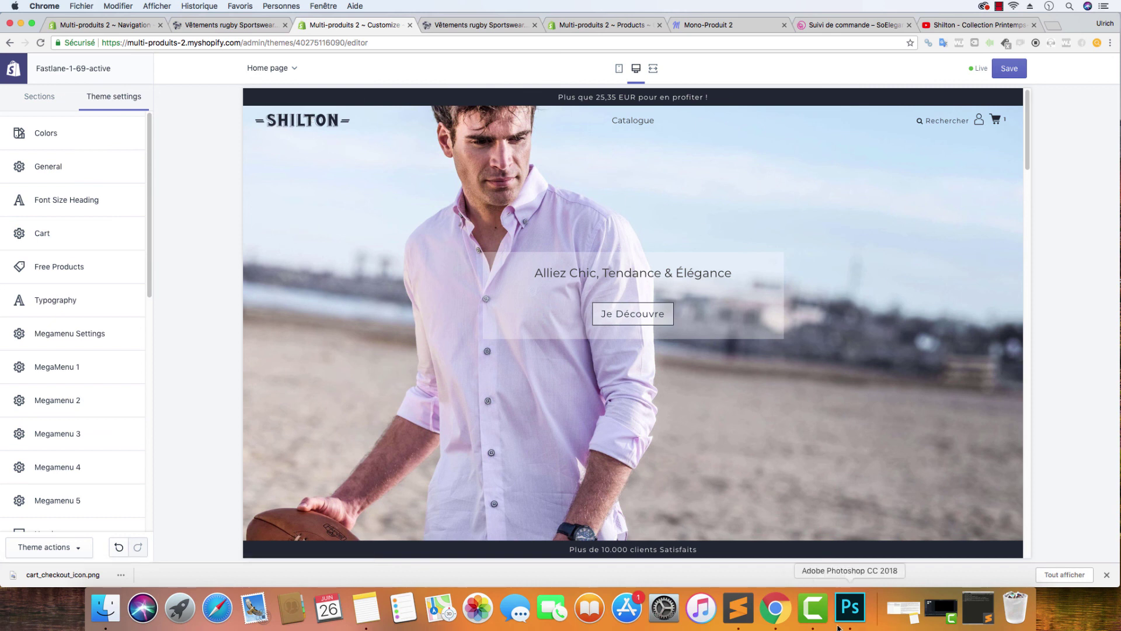
- Switch to Photoshop and look at the New Document settings without creating a document
{"action": "left_click", "coordinate": [850, 607]}
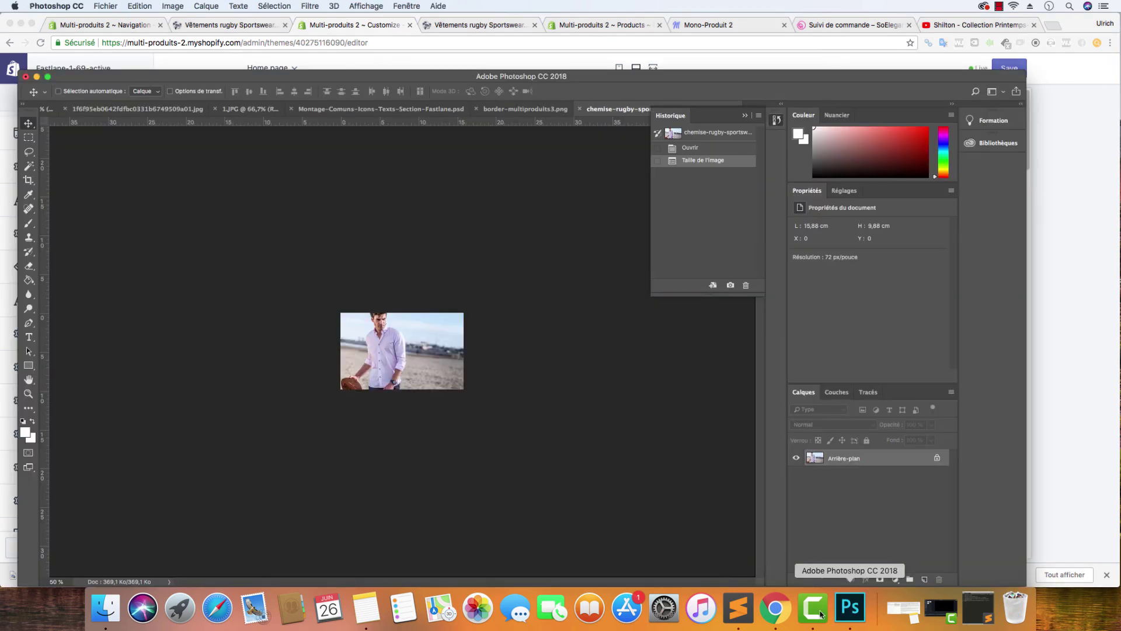
{"action": "left_click", "coordinate": [106, 6]}
{"action": "left_click", "coordinate": [524, 176]}
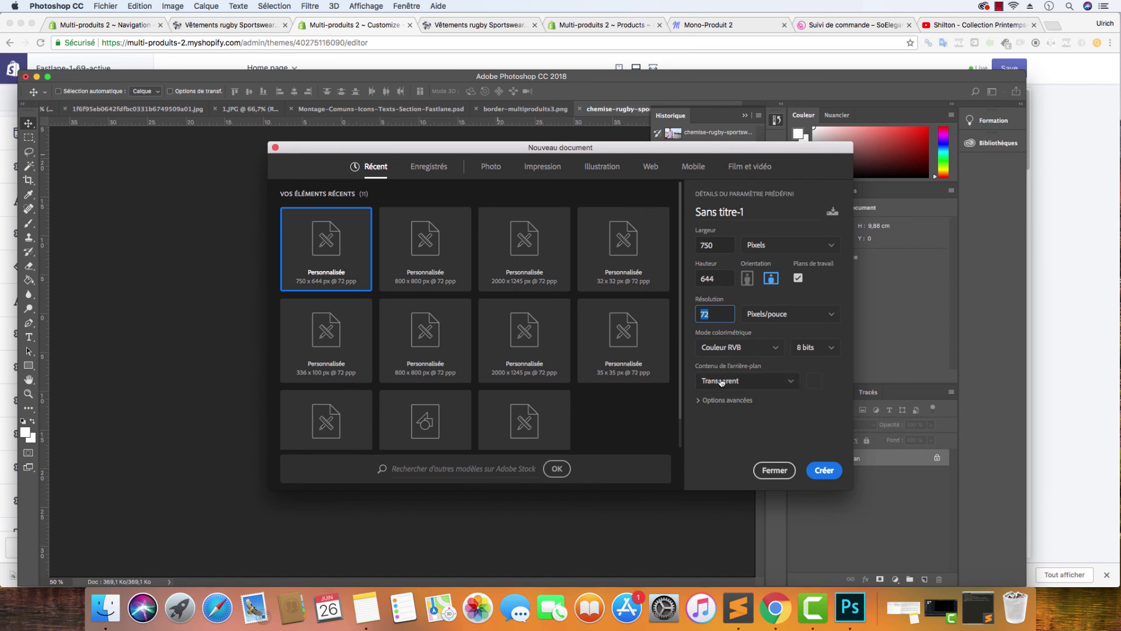
{"action": "left_click", "coordinate": [771, 472]}
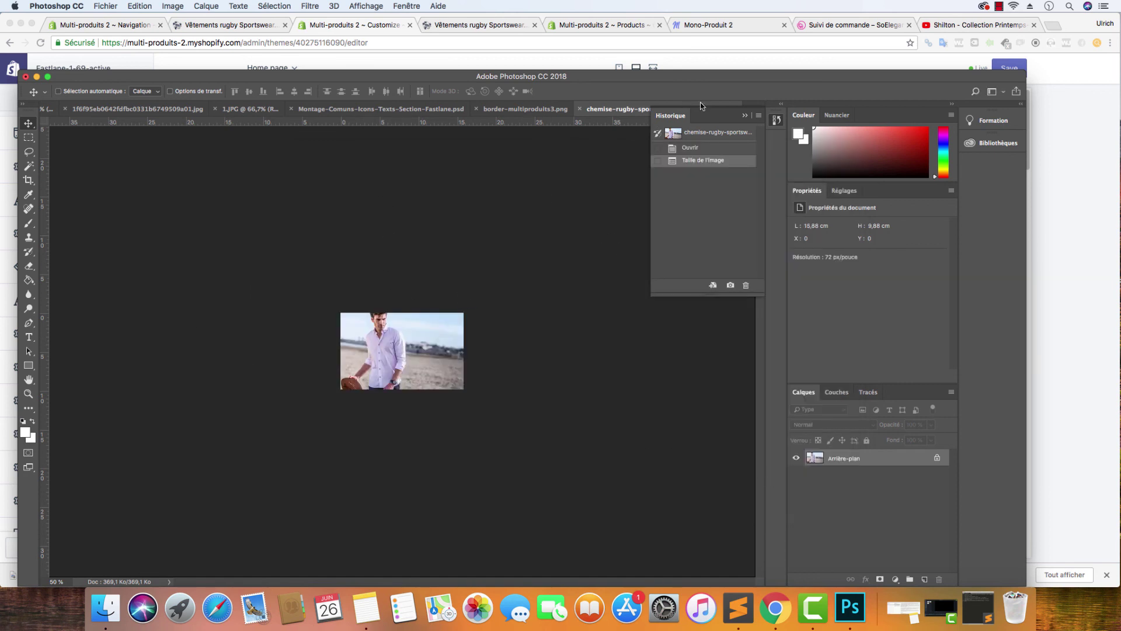
- Collapse the History panel, look through the image adjustment commands, and minimize Photoshop to return to the theme editor
{"action": "left_click", "coordinate": [744, 116]}
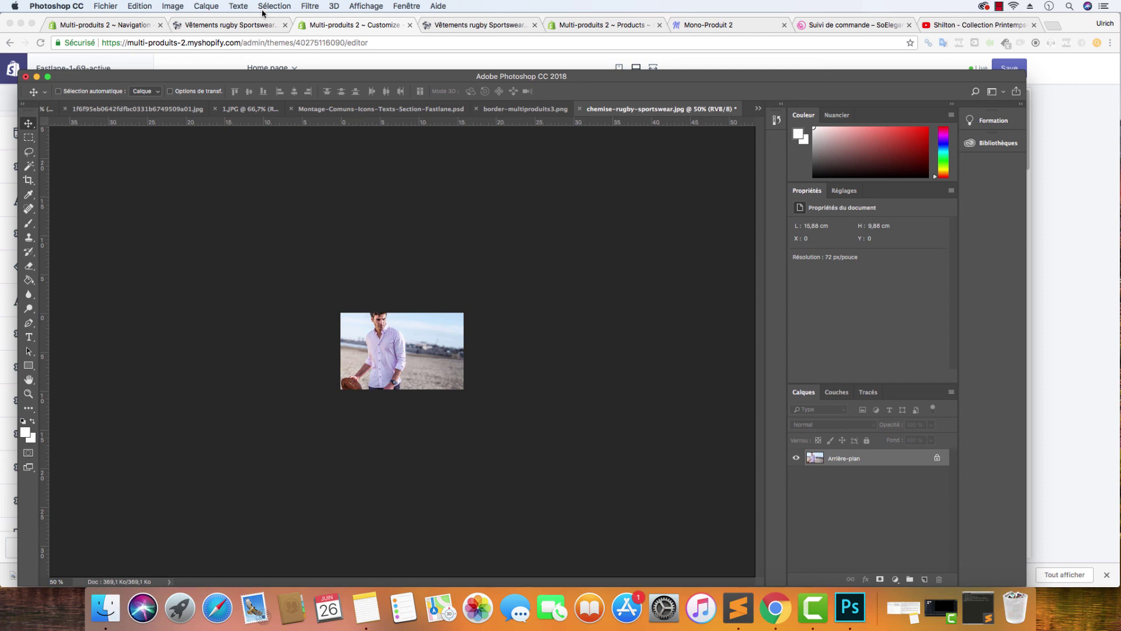
{"action": "left_click", "coordinate": [173, 7]}
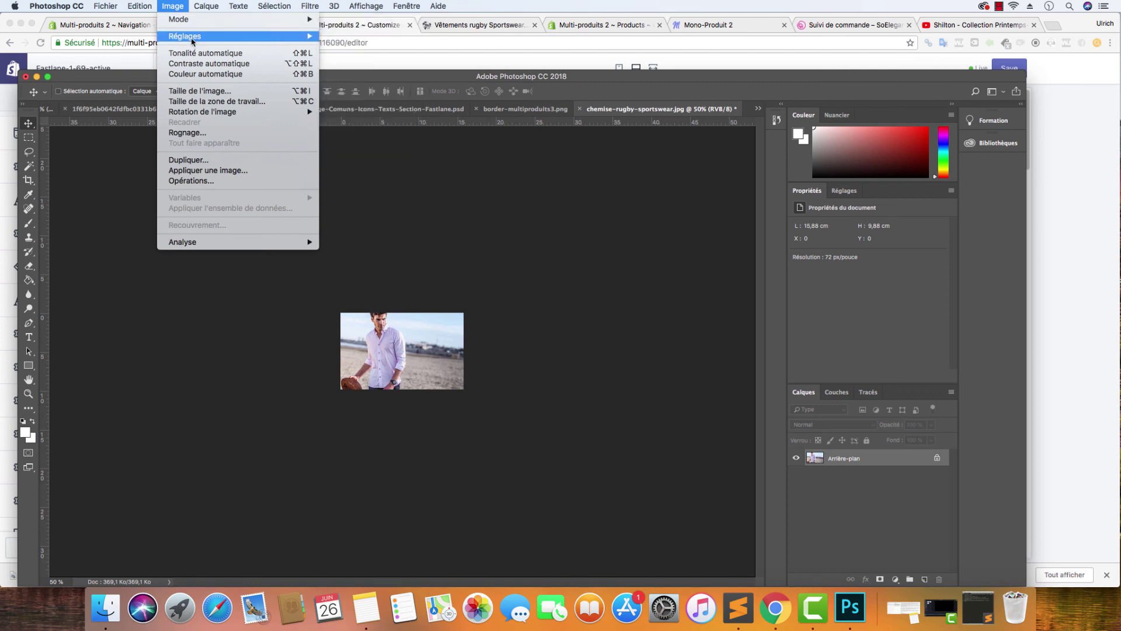
{"action": "mouse_move", "coordinate": [192, 37]}
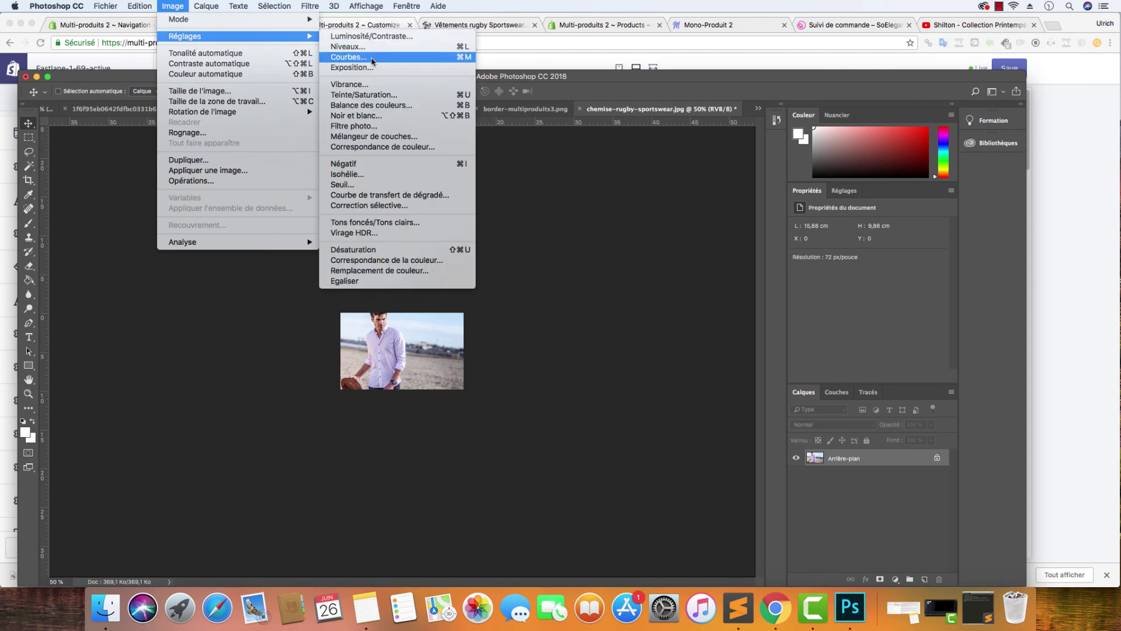
{"action": "left_click", "coordinate": [527, 191]}
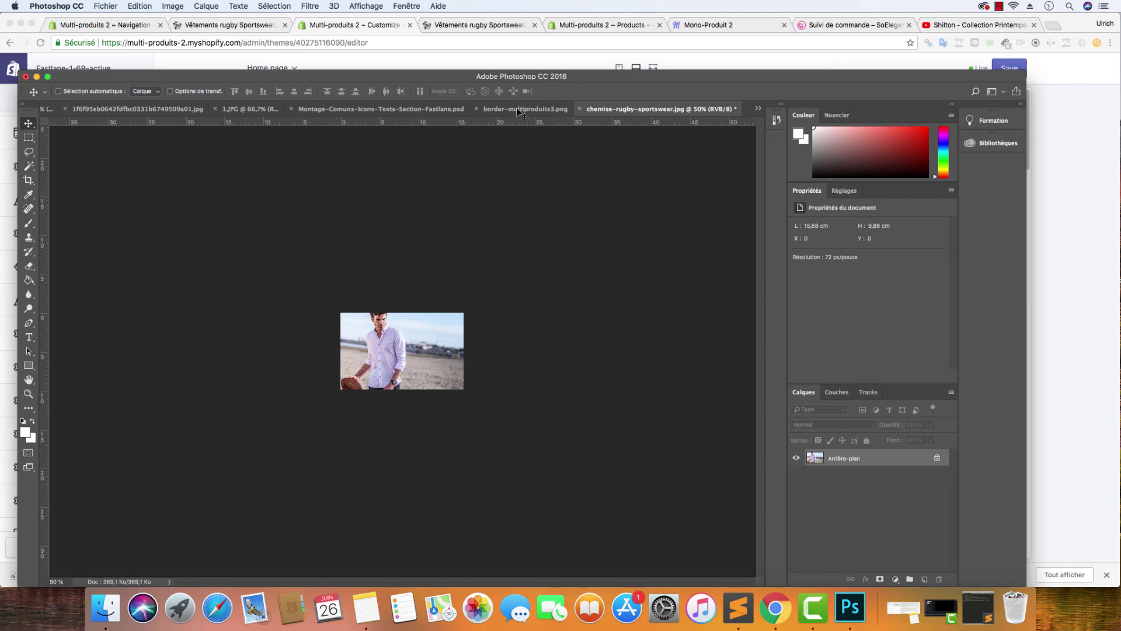
{"action": "left_click", "coordinate": [36, 77]}
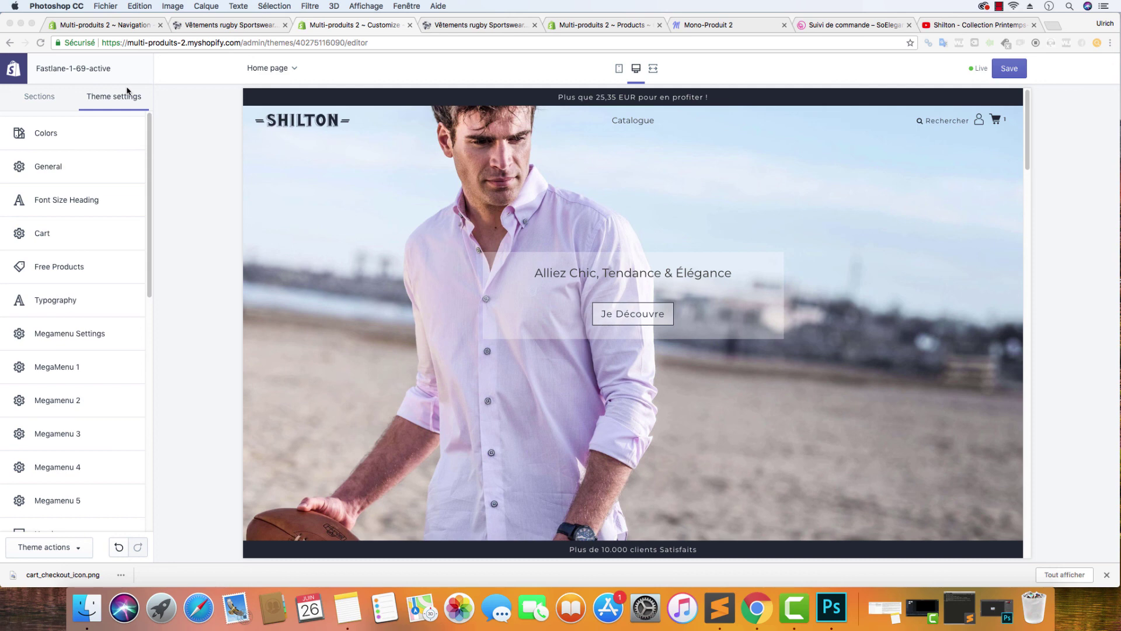
- Examine the home page preview, including the Les Indispensables products, the category image grid and the product-of-the-month section
{"action": "scroll", "coordinate": [380, 200], "scroll_direction": "down", "scroll_amount": 10}
{"action": "scroll", "coordinate": [403, 207], "scroll_direction": "up", "scroll_amount": 6}
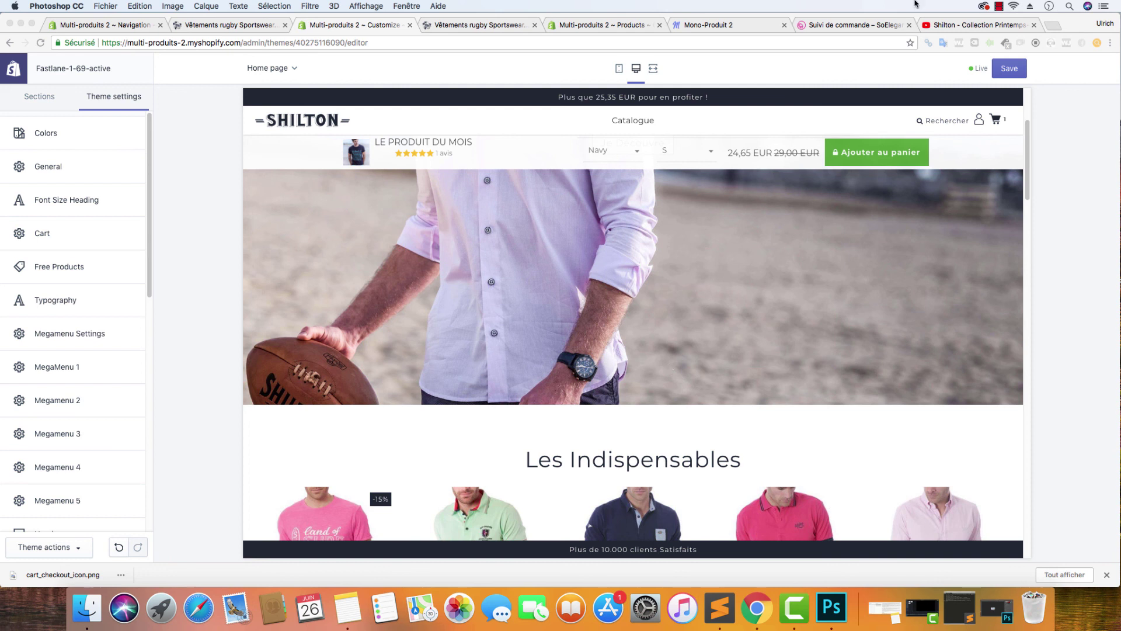
{"action": "scroll", "coordinate": [703, 243], "scroll_direction": "down", "scroll_amount": 1}
{"action": "scroll", "coordinate": [670, 260], "scroll_direction": "down", "scroll_amount": 5}
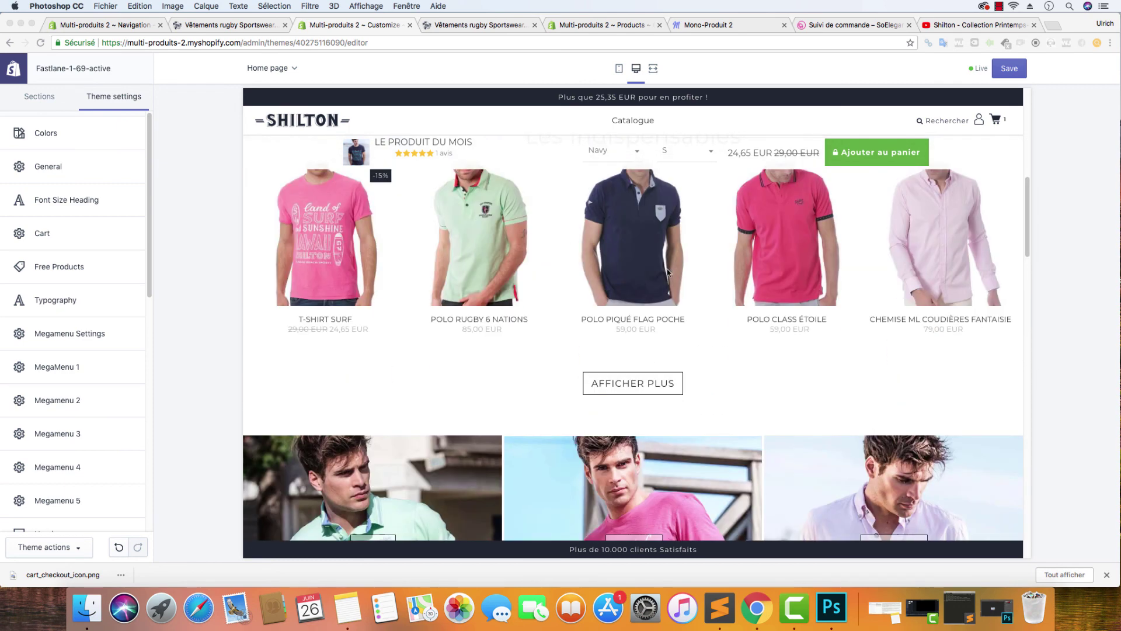
{"action": "left_click", "coordinate": [573, 341]}
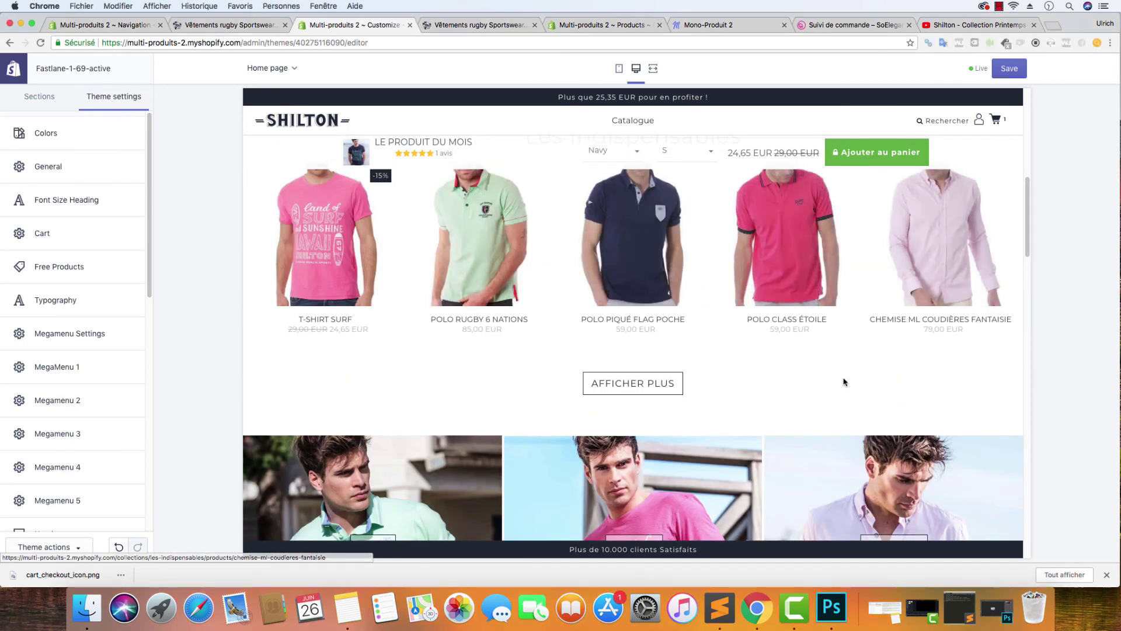
{"action": "scroll", "coordinate": [843, 380], "scroll_direction": "down", "scroll_amount": 5}
{"action": "scroll", "coordinate": [843, 385], "scroll_direction": "down", "scroll_amount": 5}
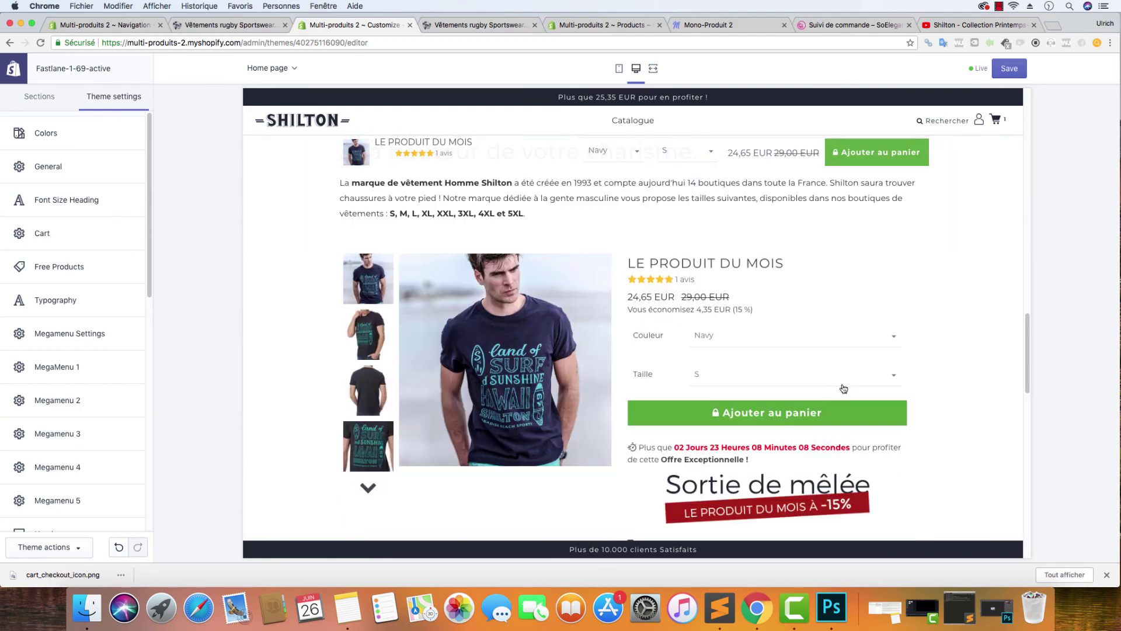
{"action": "scroll", "coordinate": [811, 342], "scroll_direction": "up", "scroll_amount": 5}
{"action": "scroll", "coordinate": [807, 345], "scroll_direction": "up", "scroll_amount": 10}
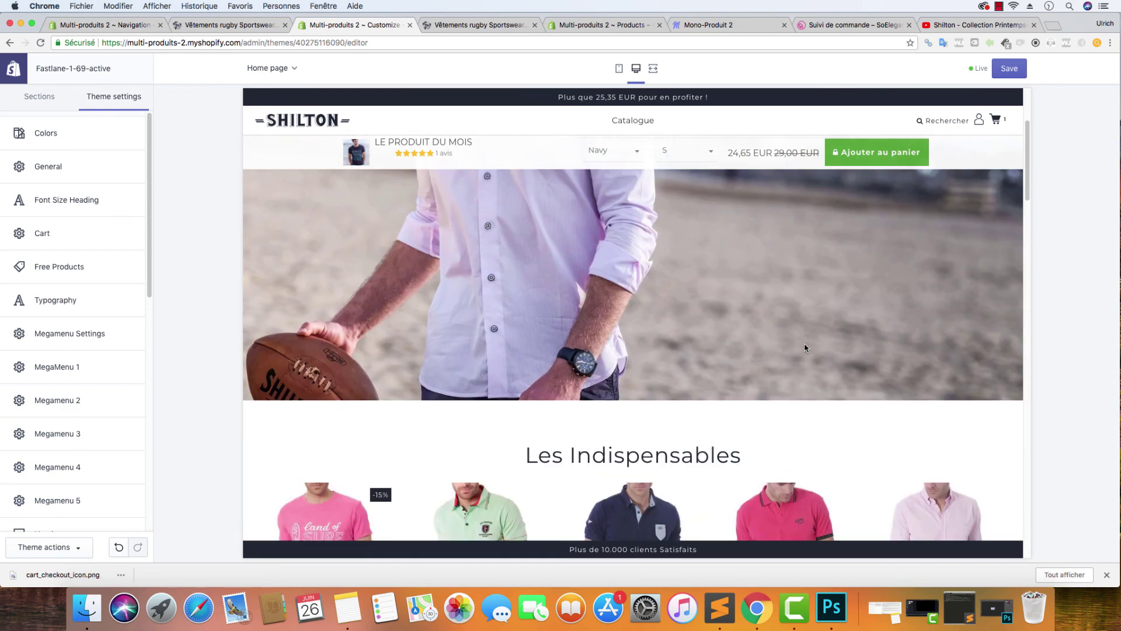
{"action": "scroll", "coordinate": [804, 348], "scroll_direction": "up", "scroll_amount": 3}
{"action": "scroll", "coordinate": [805, 348], "scroll_direction": "down", "scroll_amount": 10}
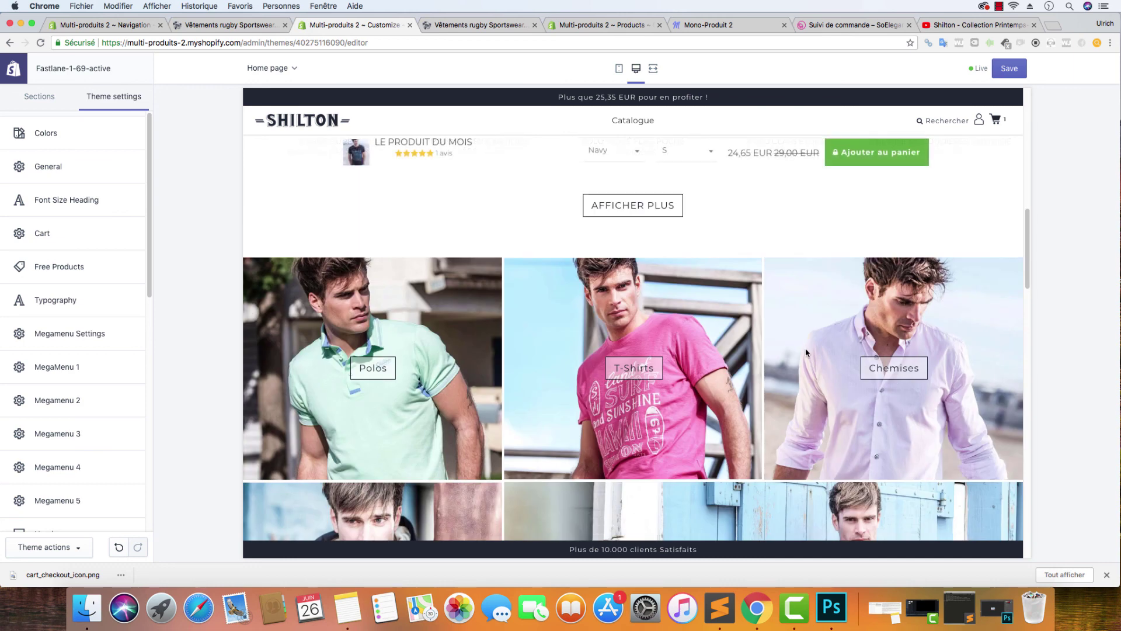